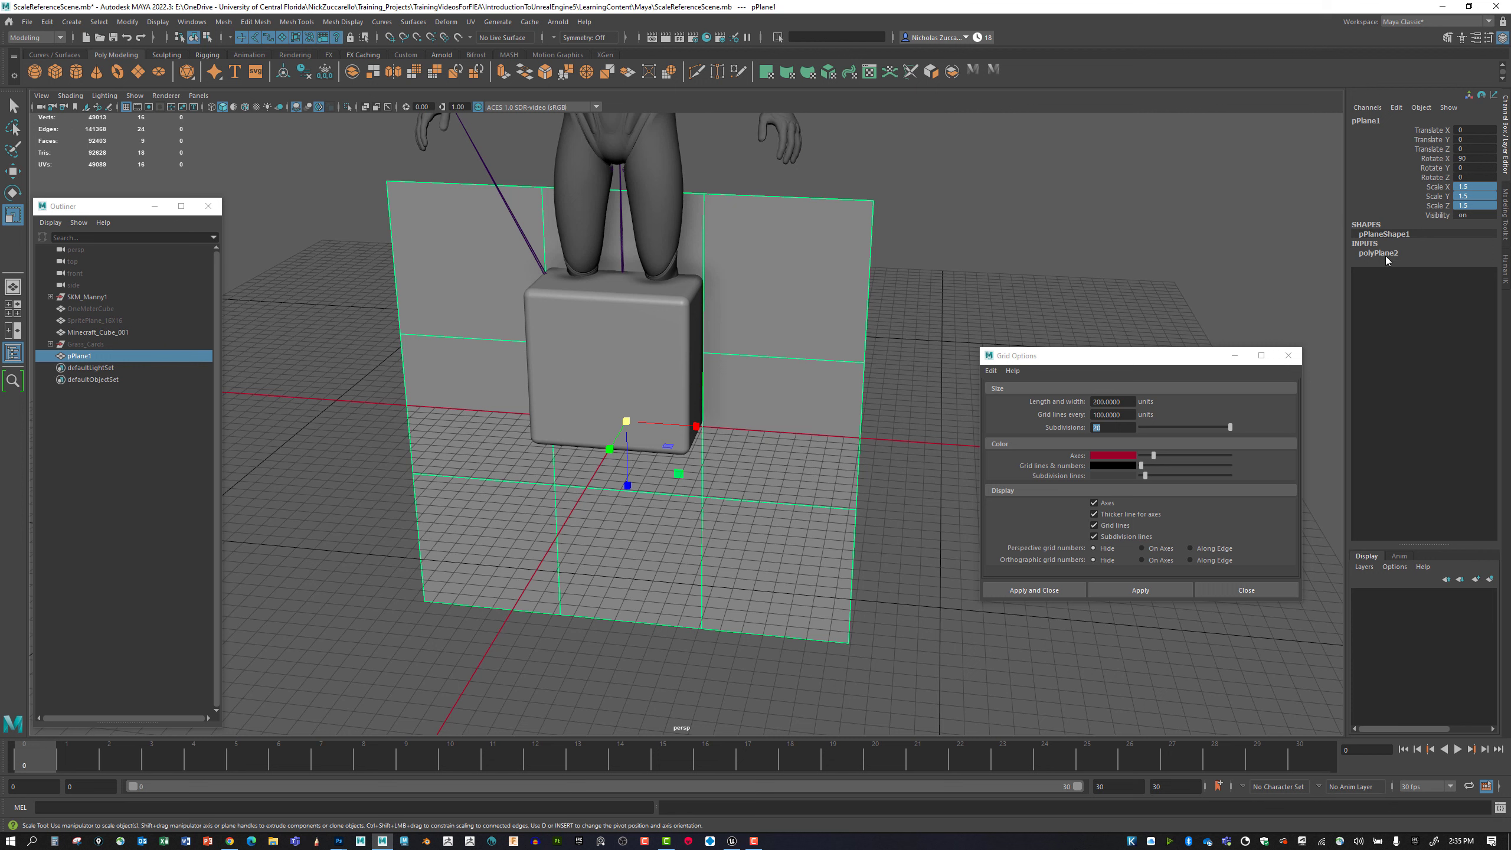
# Expand the plane's polyPlane2 construction settings and reset its Scale X, Y and Z to 1.
pyautogui.click(1385, 256)
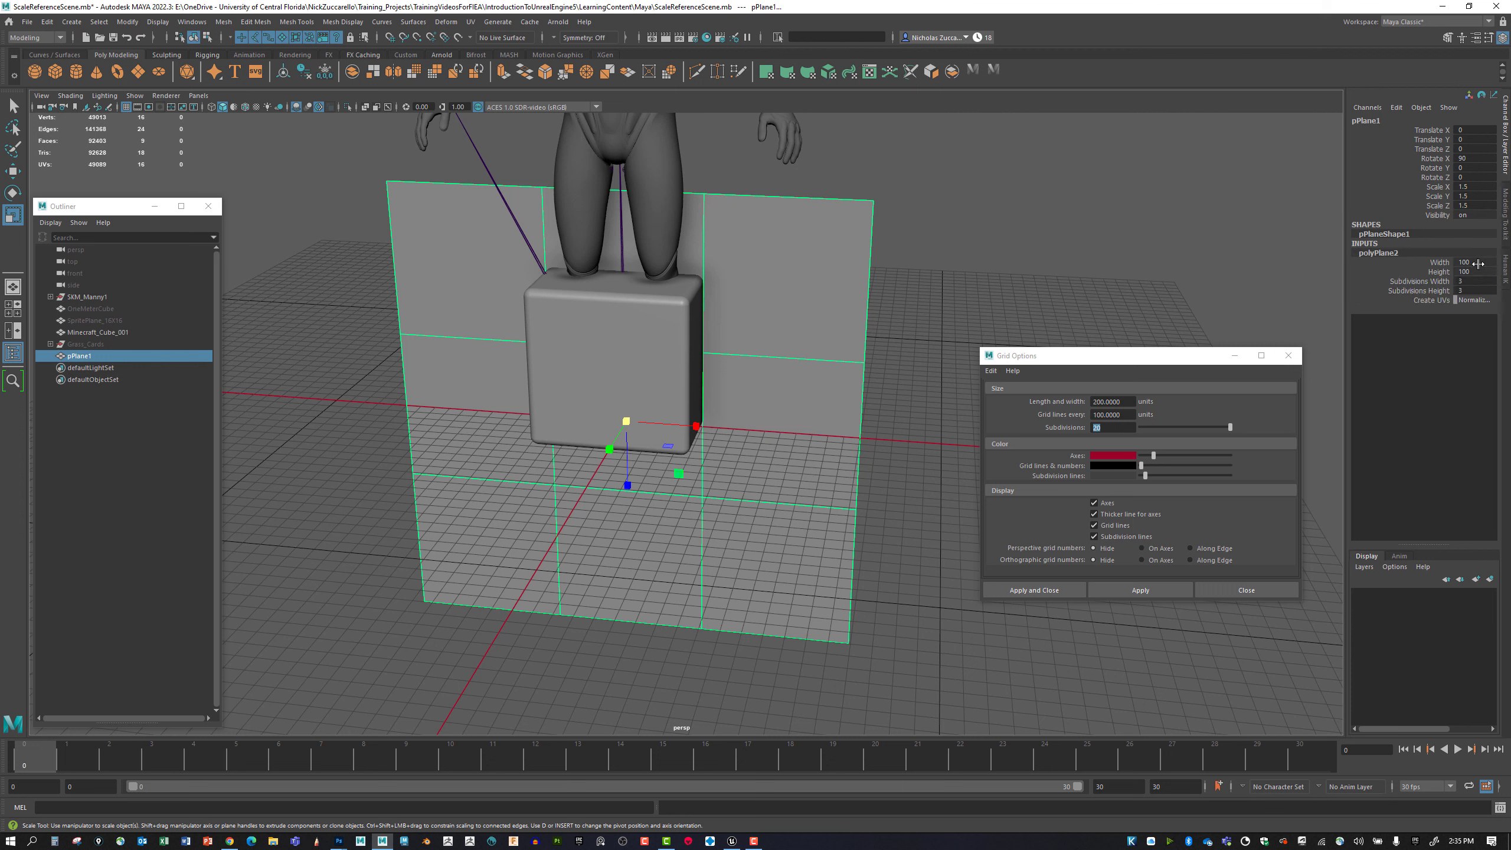
pyautogui.click(1475, 187)
pyautogui.keyDown('shift'); pyautogui.click(1474, 205); pyautogui.keyUp('shift')
pyautogui.write('1')
pyautogui.press('Return')
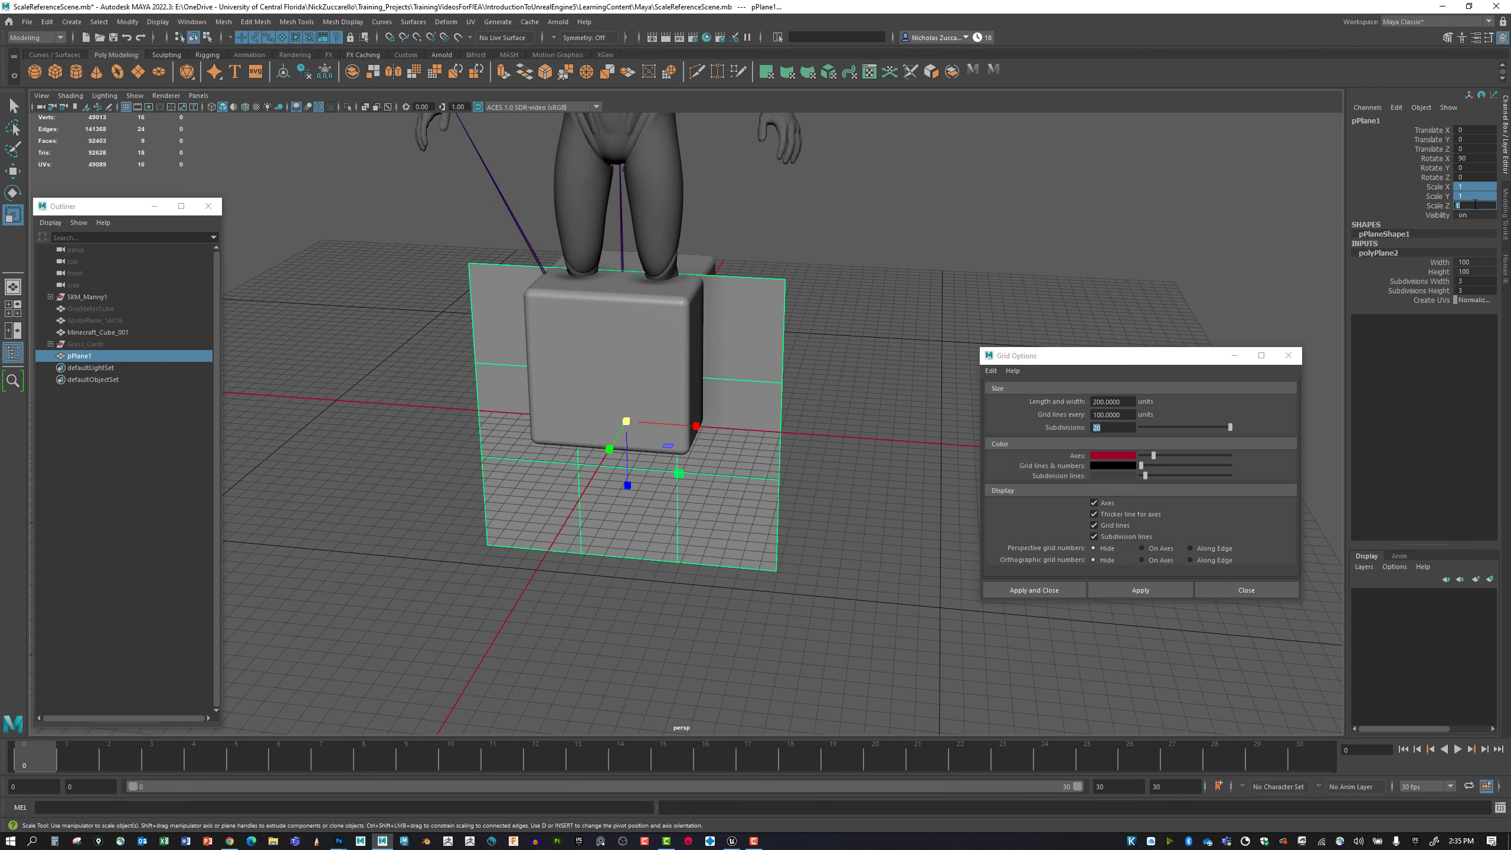
# Set the plane's construction width and height to 150.
pyautogui.click(1475, 262)
pyautogui.keyDown('shift'); pyautogui.click(1481, 271); pyautogui.keyUp('shift')
pyautogui.write('150')
pyautogui.press('Return')
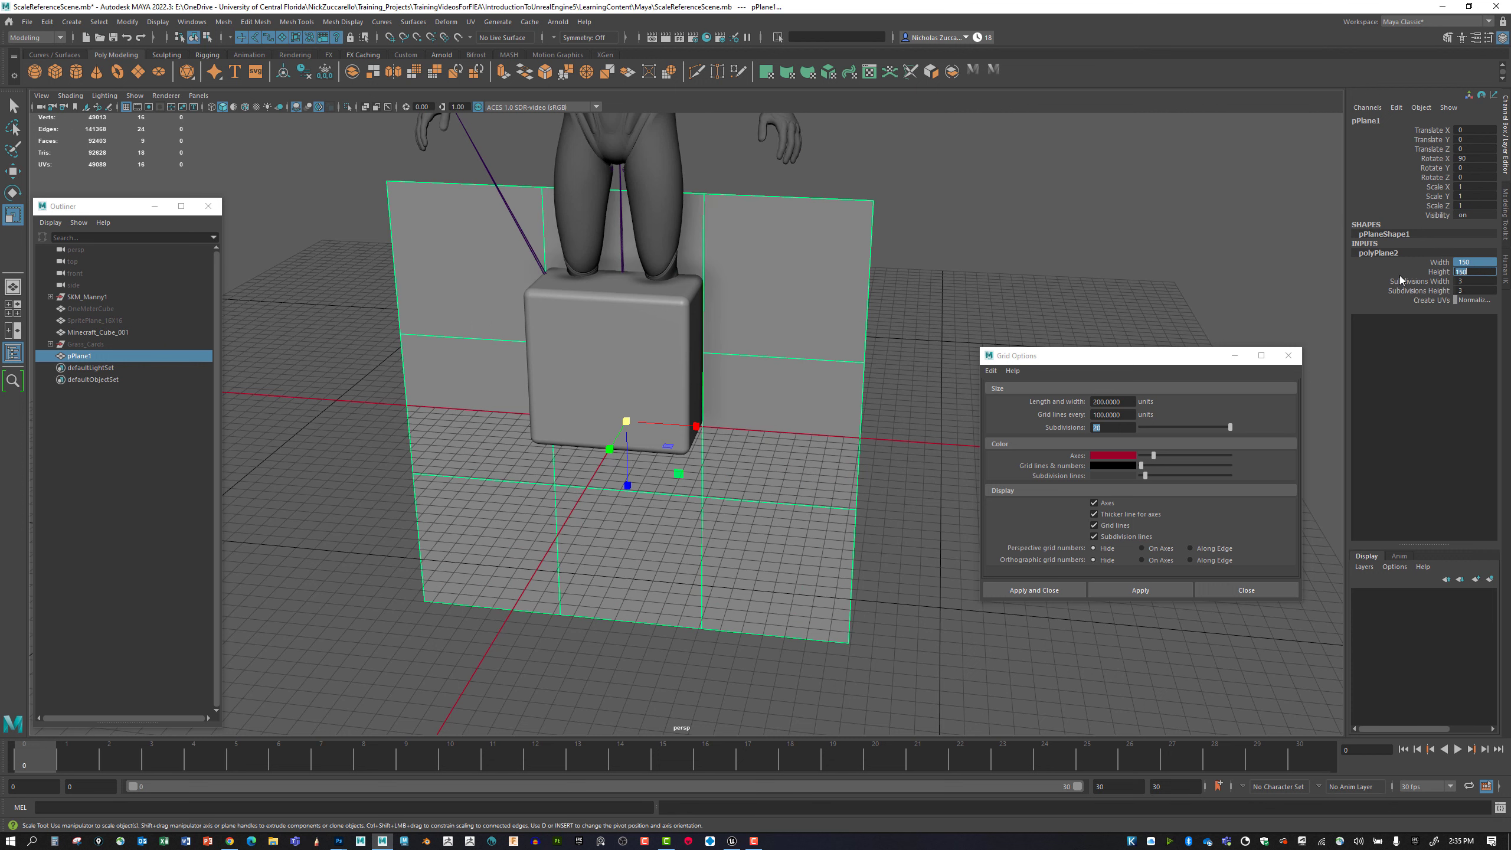
pyautogui.keyDown('alt'); pyautogui.moveTo(998, 278); pyautogui.dragTo(1001, 242); pyautogui.keyUp('alt')
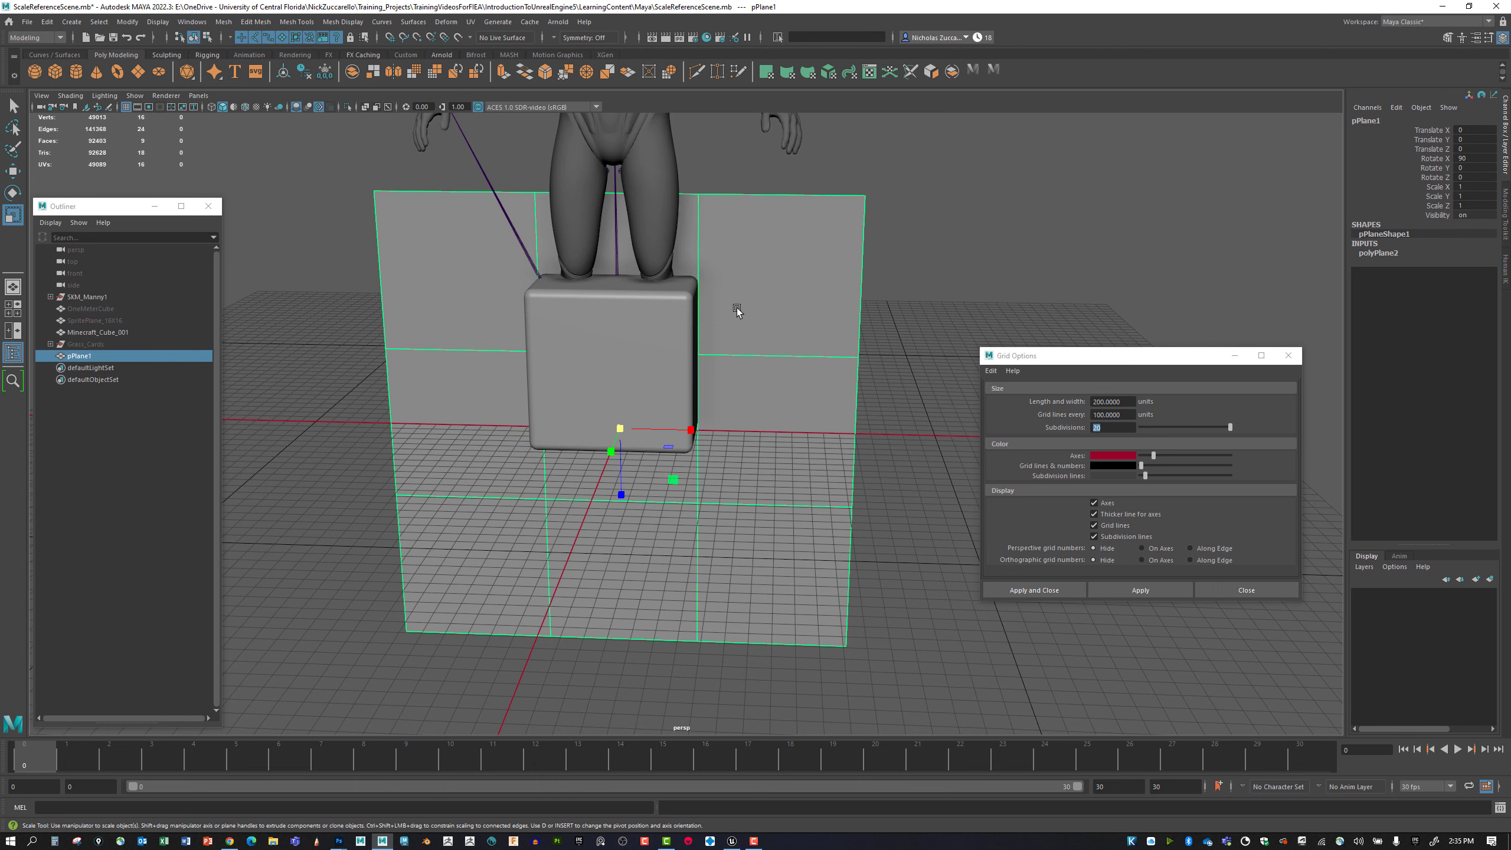
pyautogui.keyDown('alt'); pyautogui.moveTo(888, 281); pyautogui.dragTo(923, 273); pyautogui.keyUp('alt')
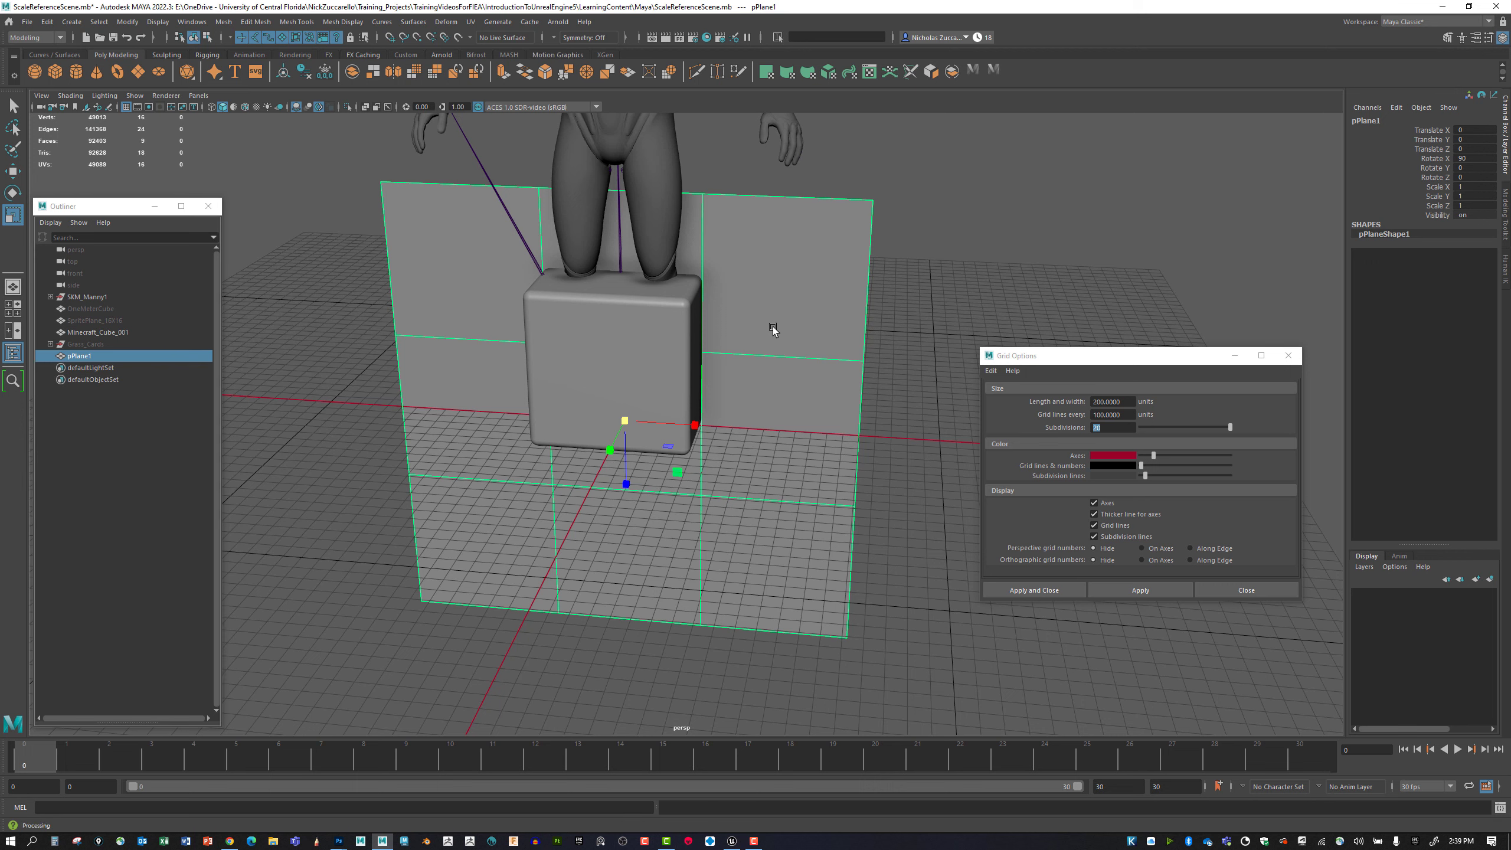
pyautogui.rightClick(772, 328)
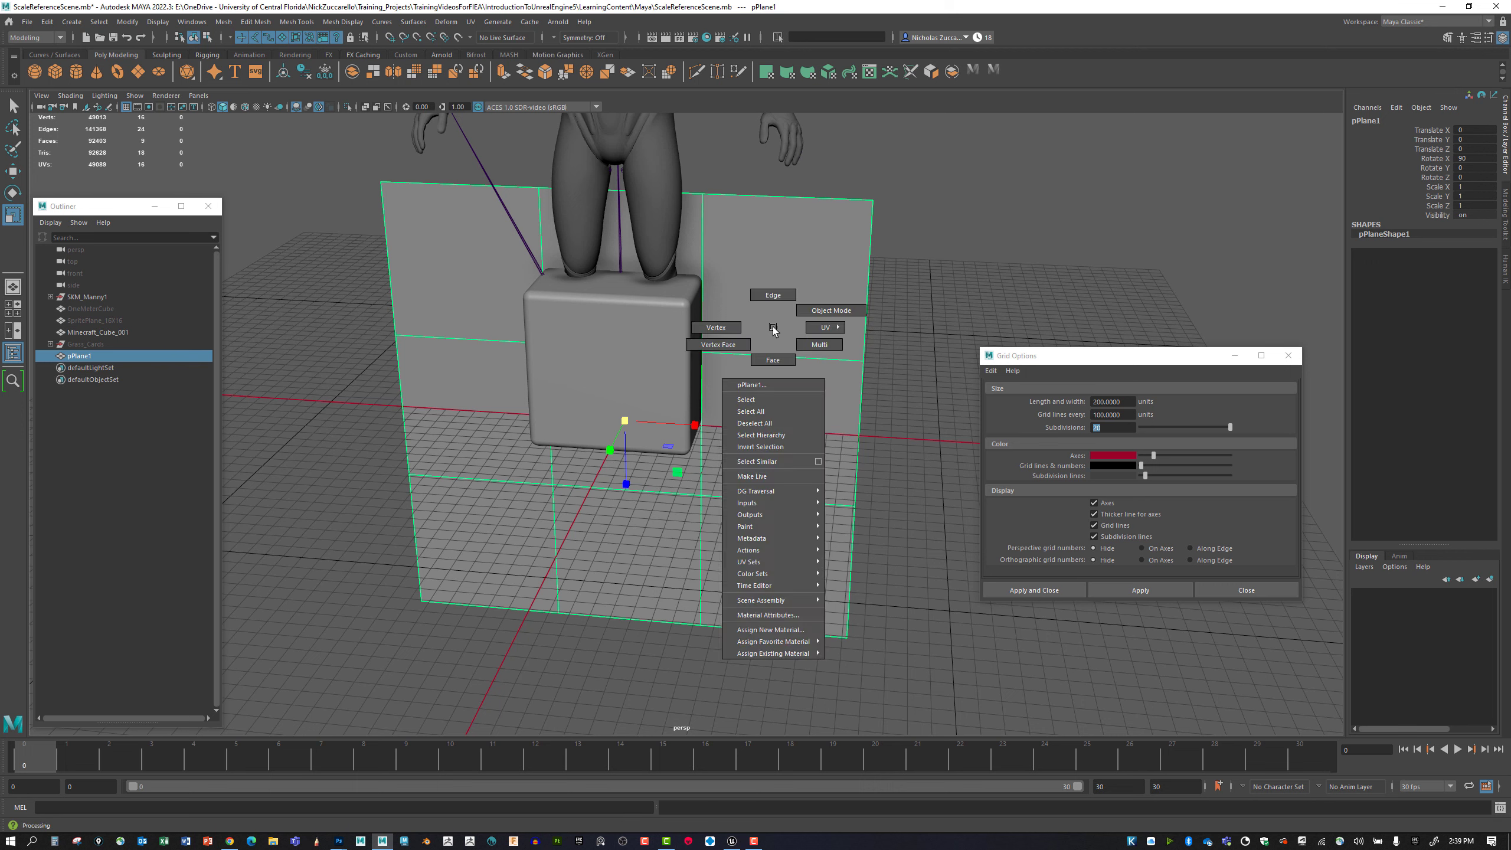
pyautogui.click(773, 327)
pyautogui.moveTo(338, 157); pyautogui.dragTo(912, 600)
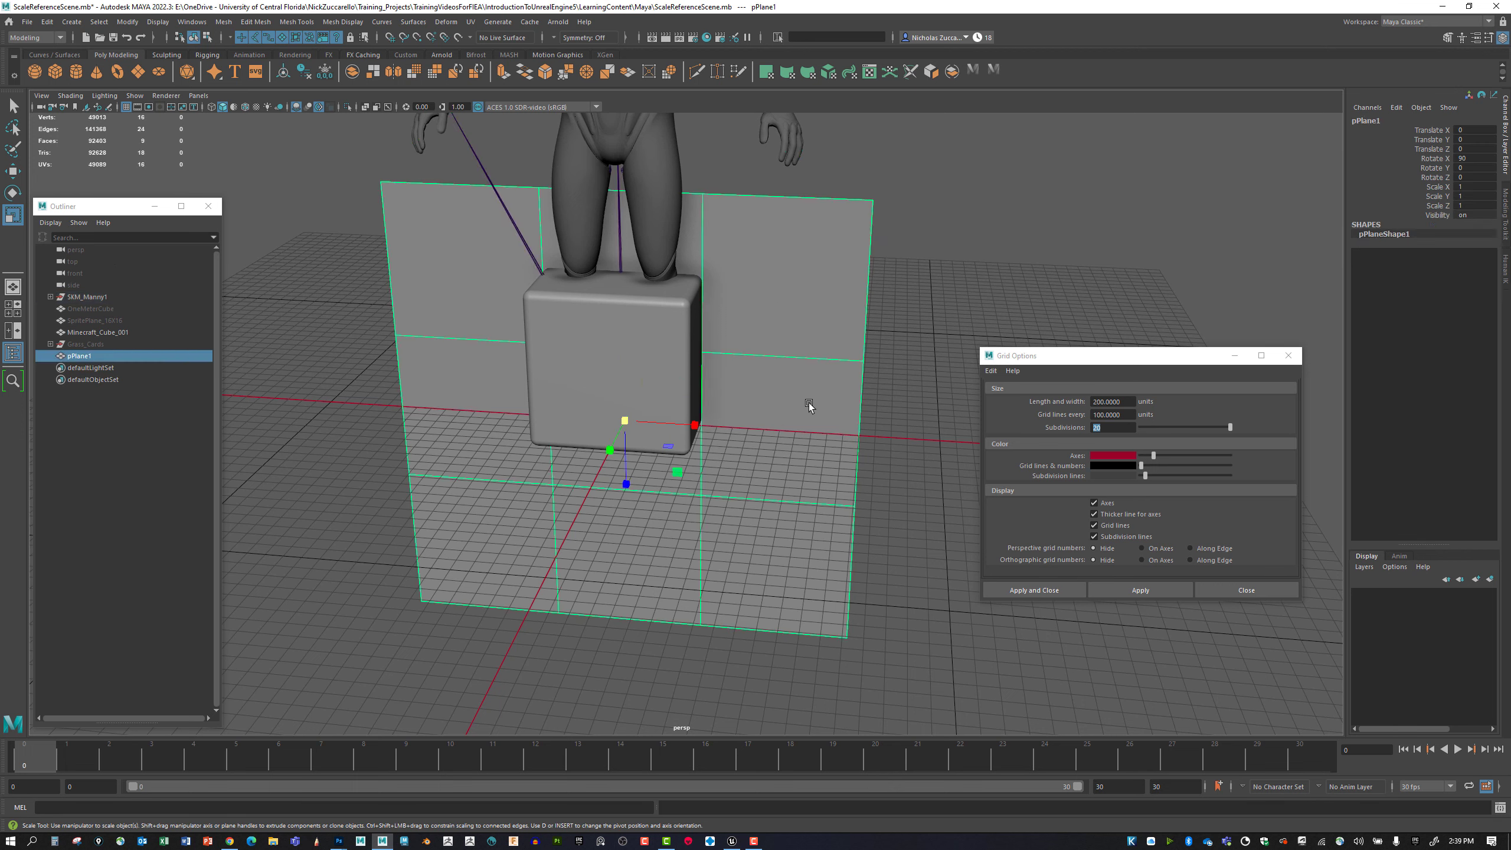
pyautogui.rightClick(804, 367)
pyautogui.click(805, 335)
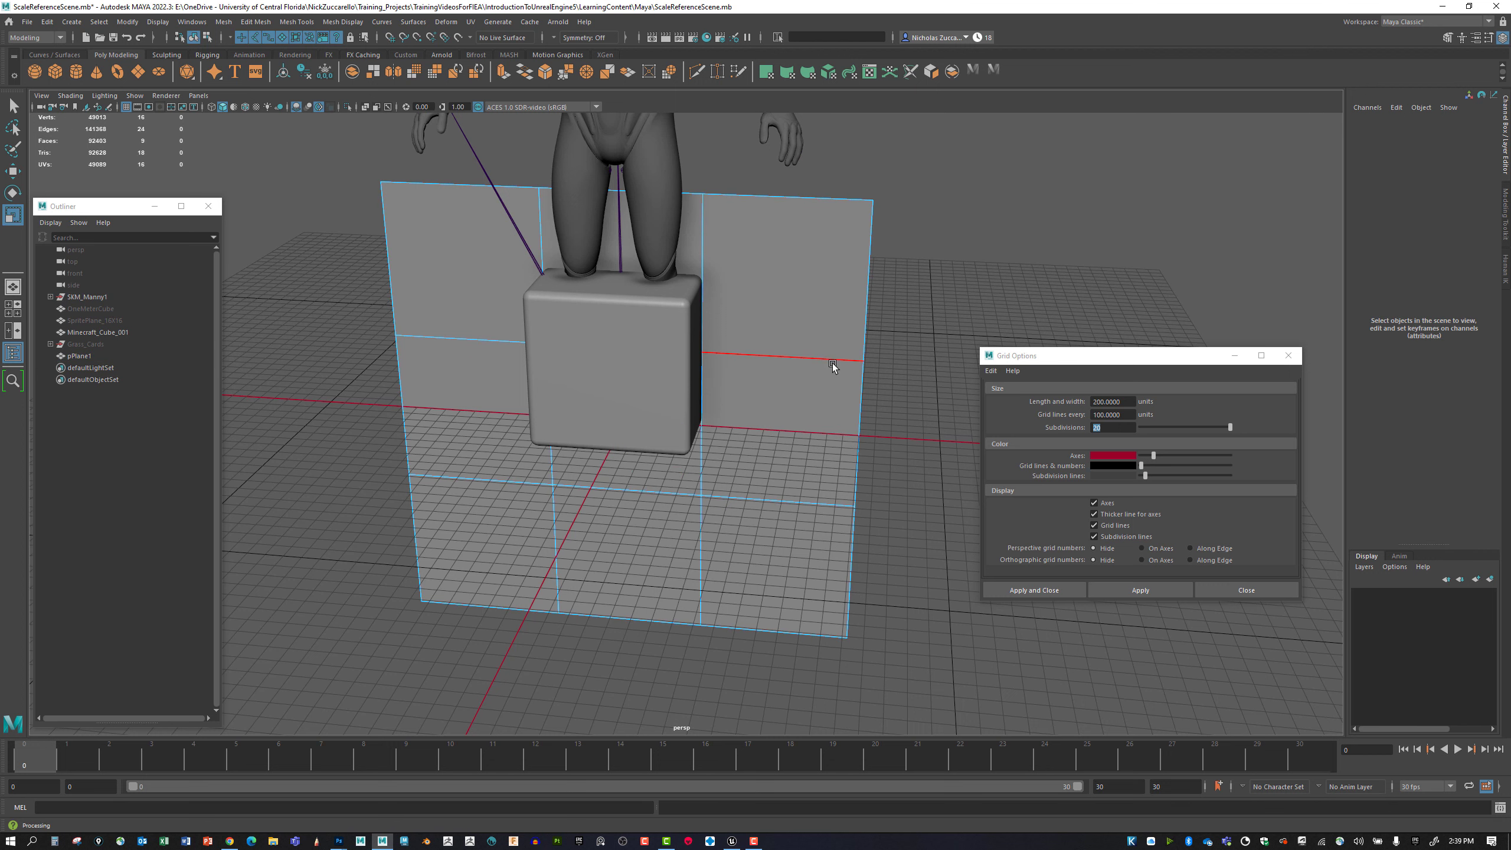
pyautogui.click(846, 559)
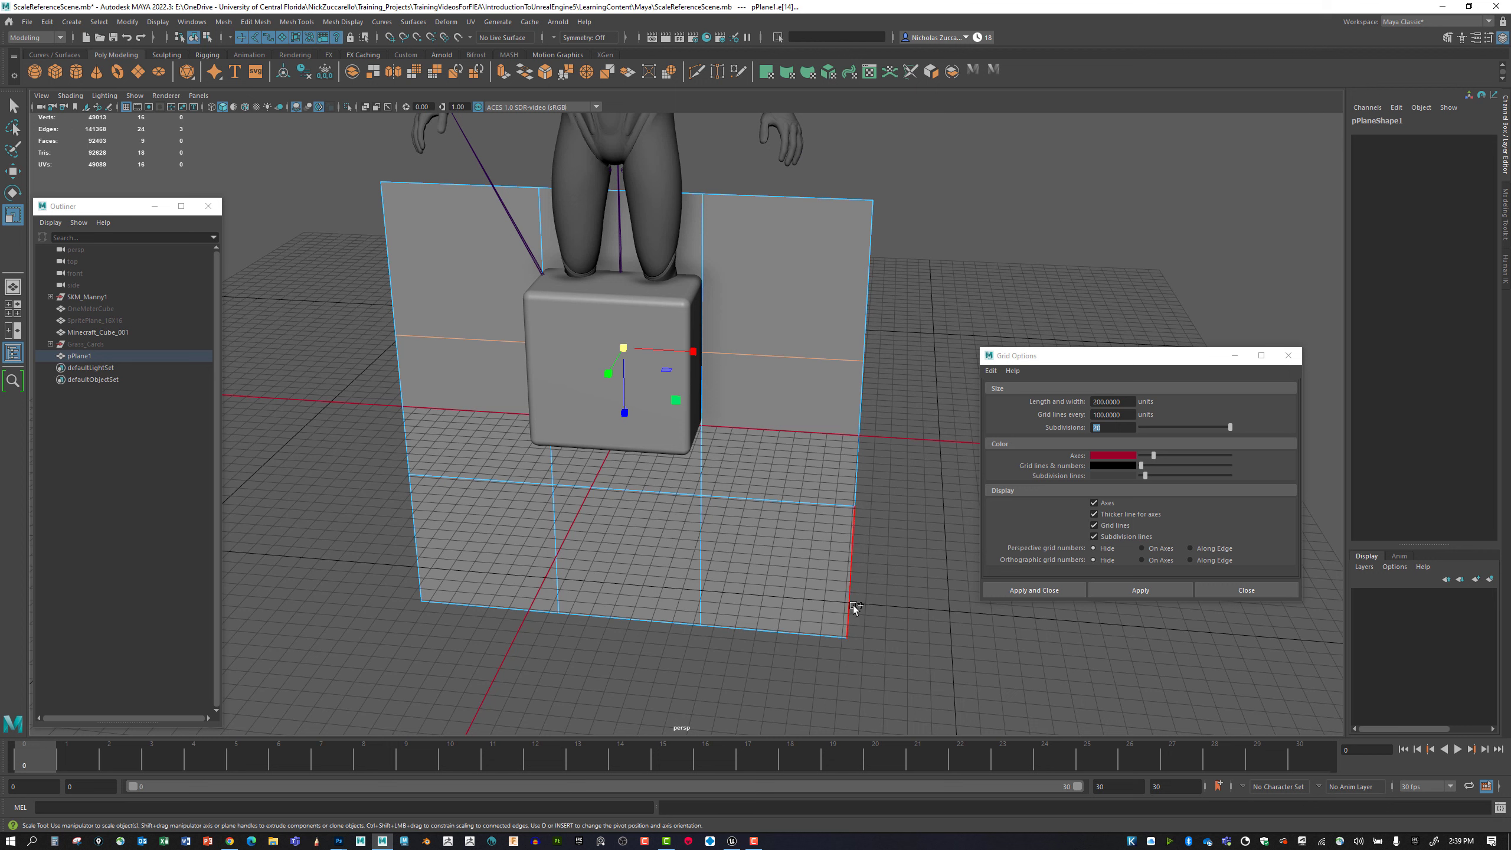
pyautogui.doubleClick(851, 604)
pyautogui.click(830, 570)
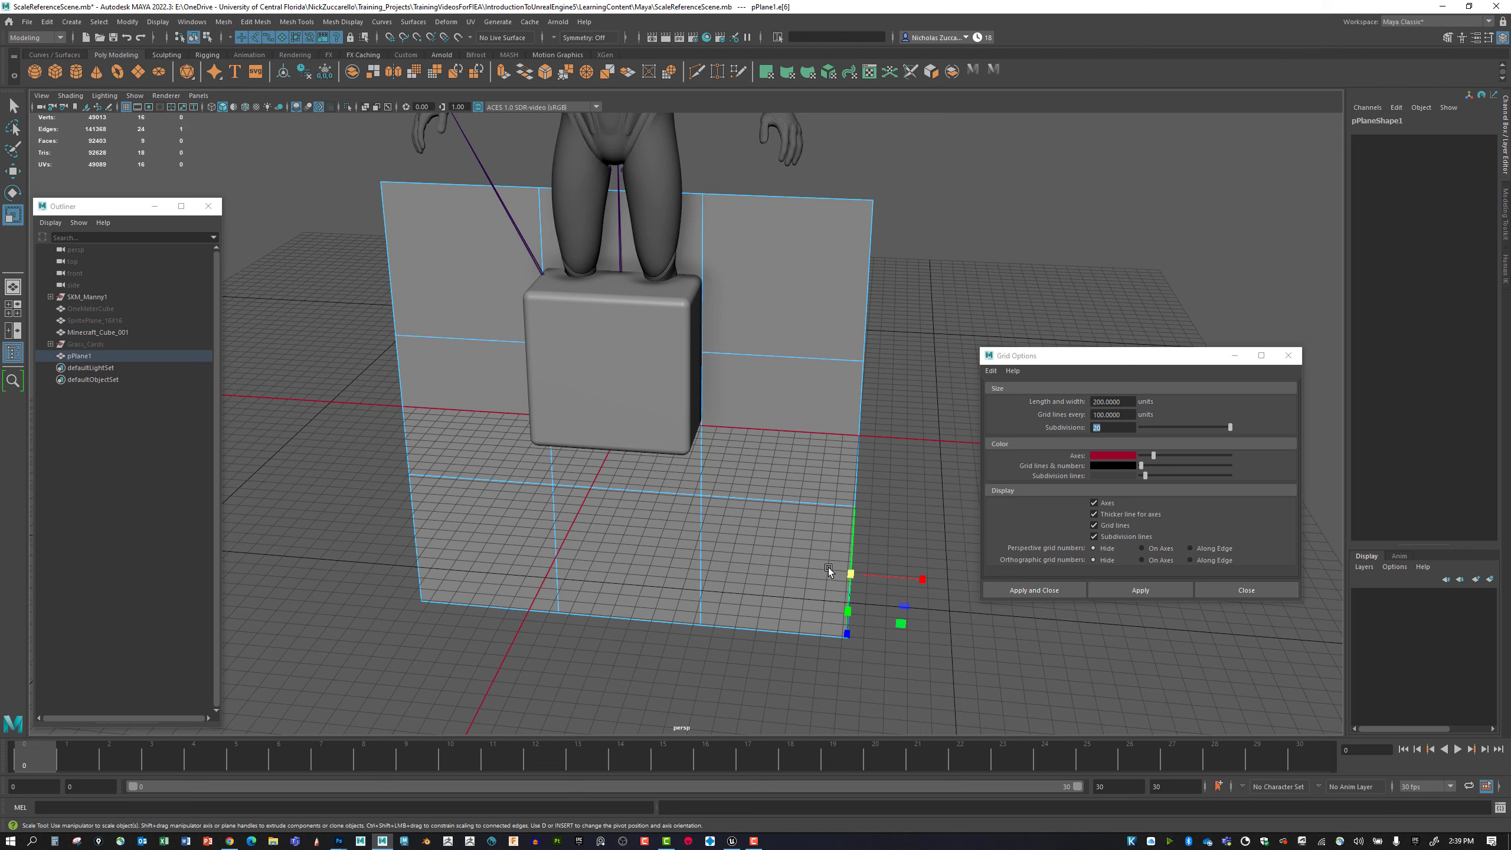
# Return to object selection, select the plane and isolate it in the viewport.
pyautogui.press('F8')
pyautogui.click(832, 502)
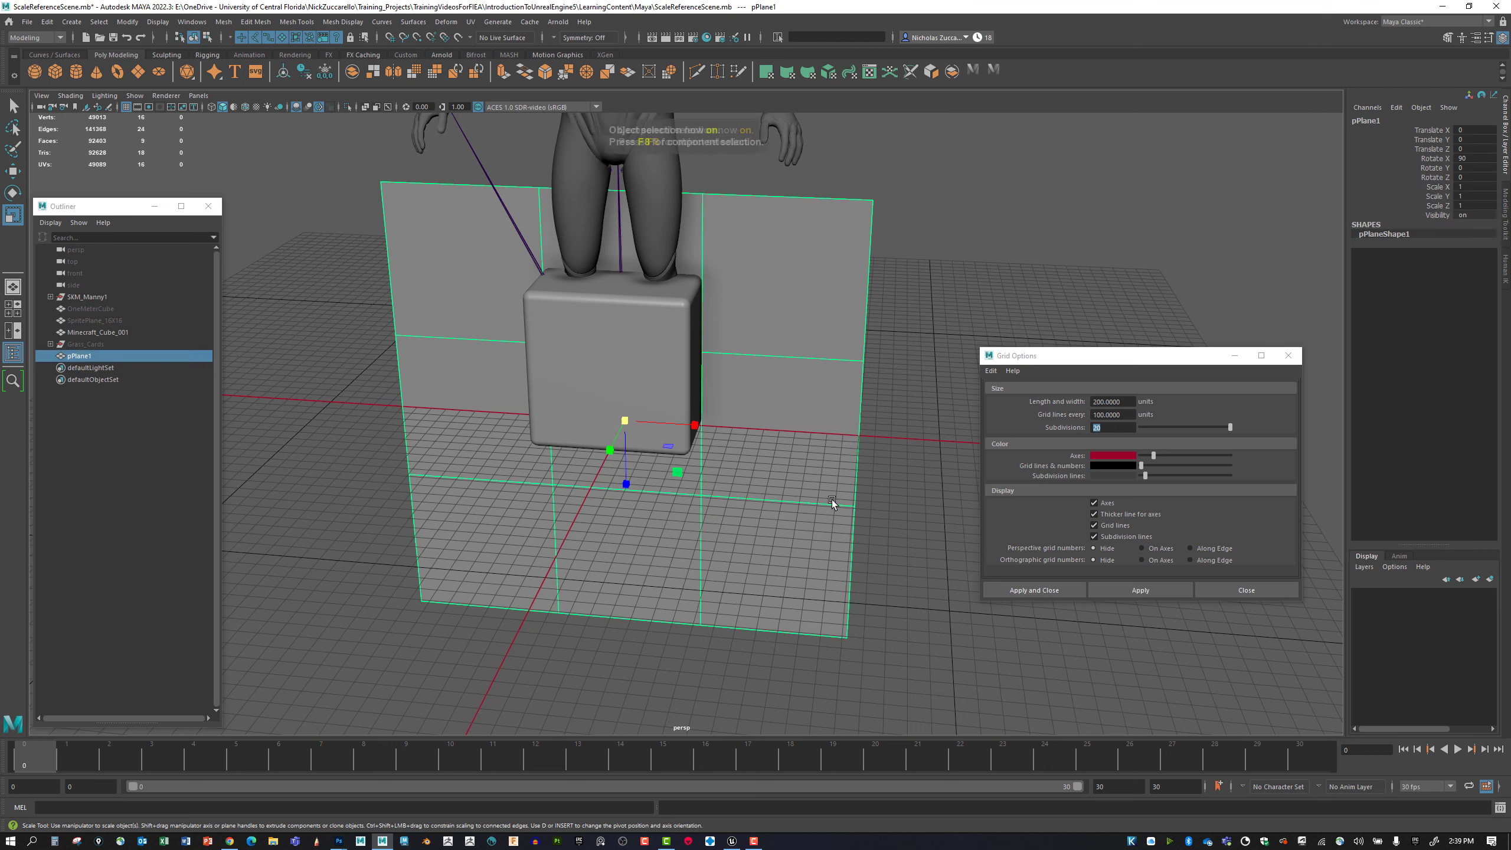
pyautogui.click(134, 95)
pyautogui.moveTo(226, 117)
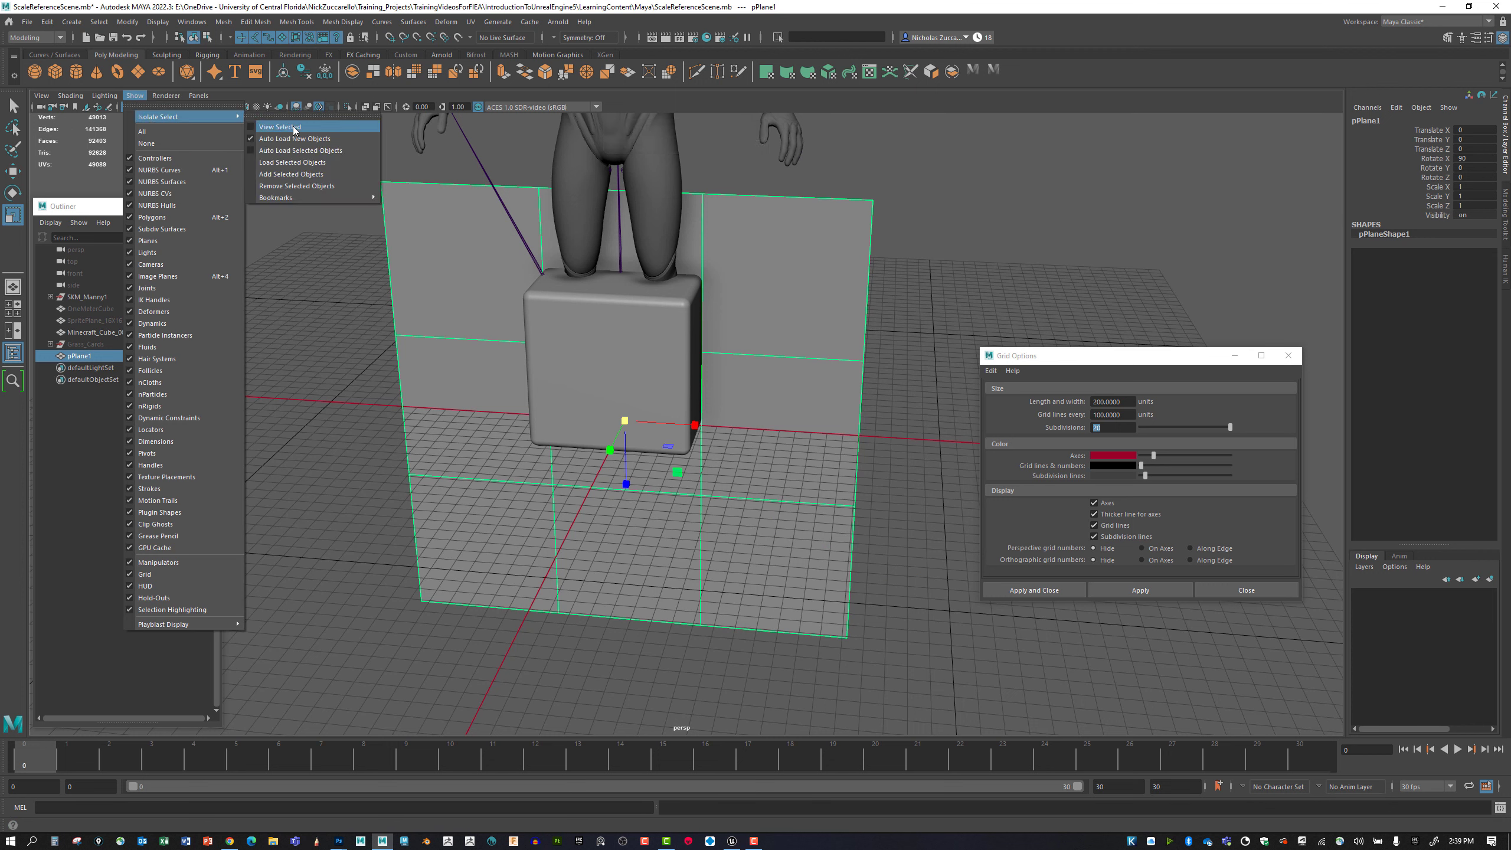
pyautogui.click(282, 128)
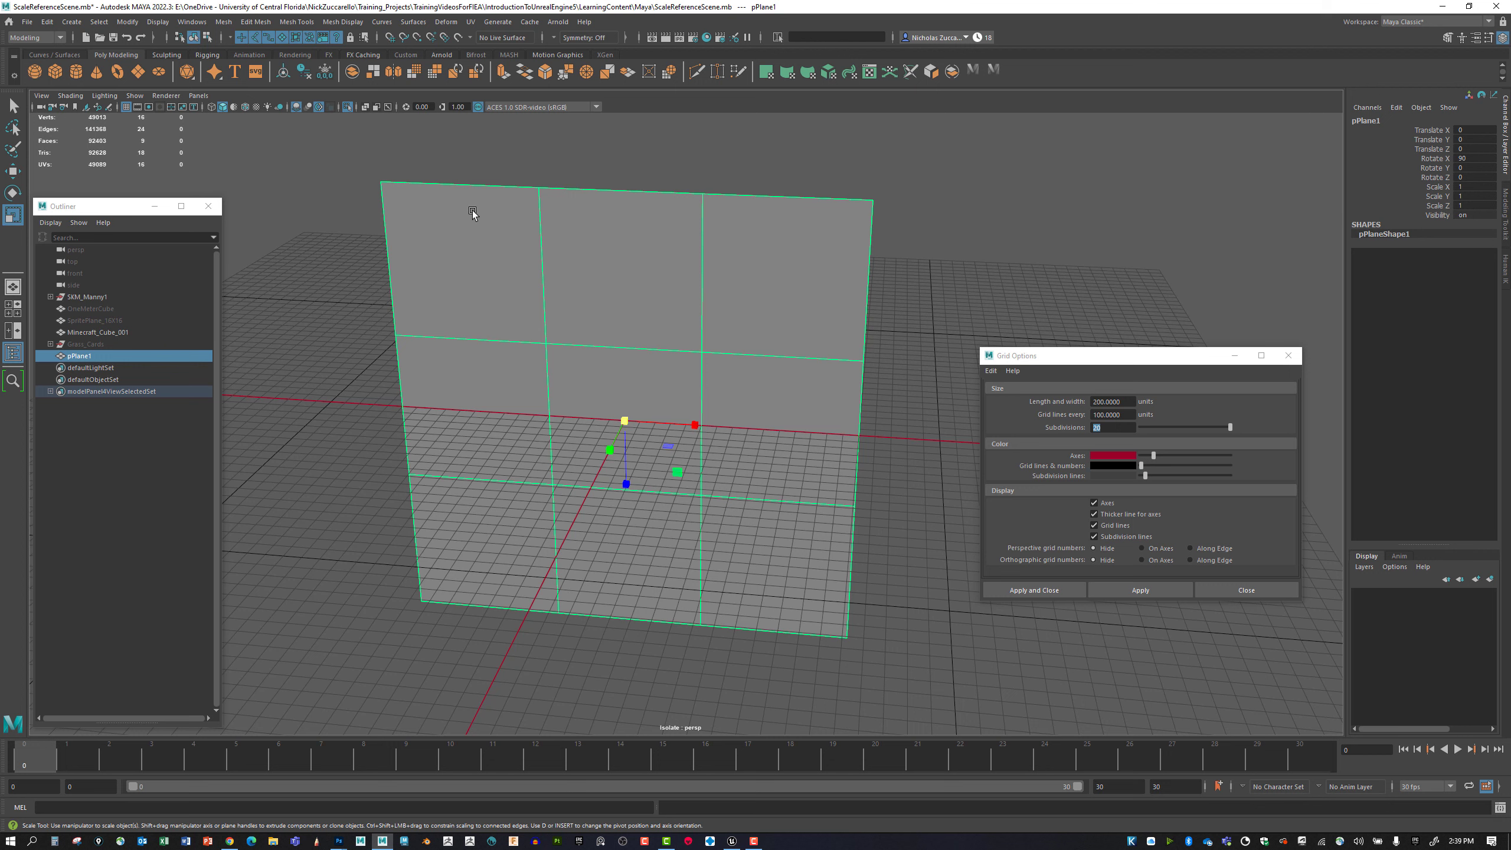
# Select all of the plane's edges and apply Detach Components to them.
pyautogui.moveTo(496, 242); pyautogui.dragTo(496, 215, button='right')
pyautogui.moveTo(350, 142); pyautogui.dragTo(946, 685)
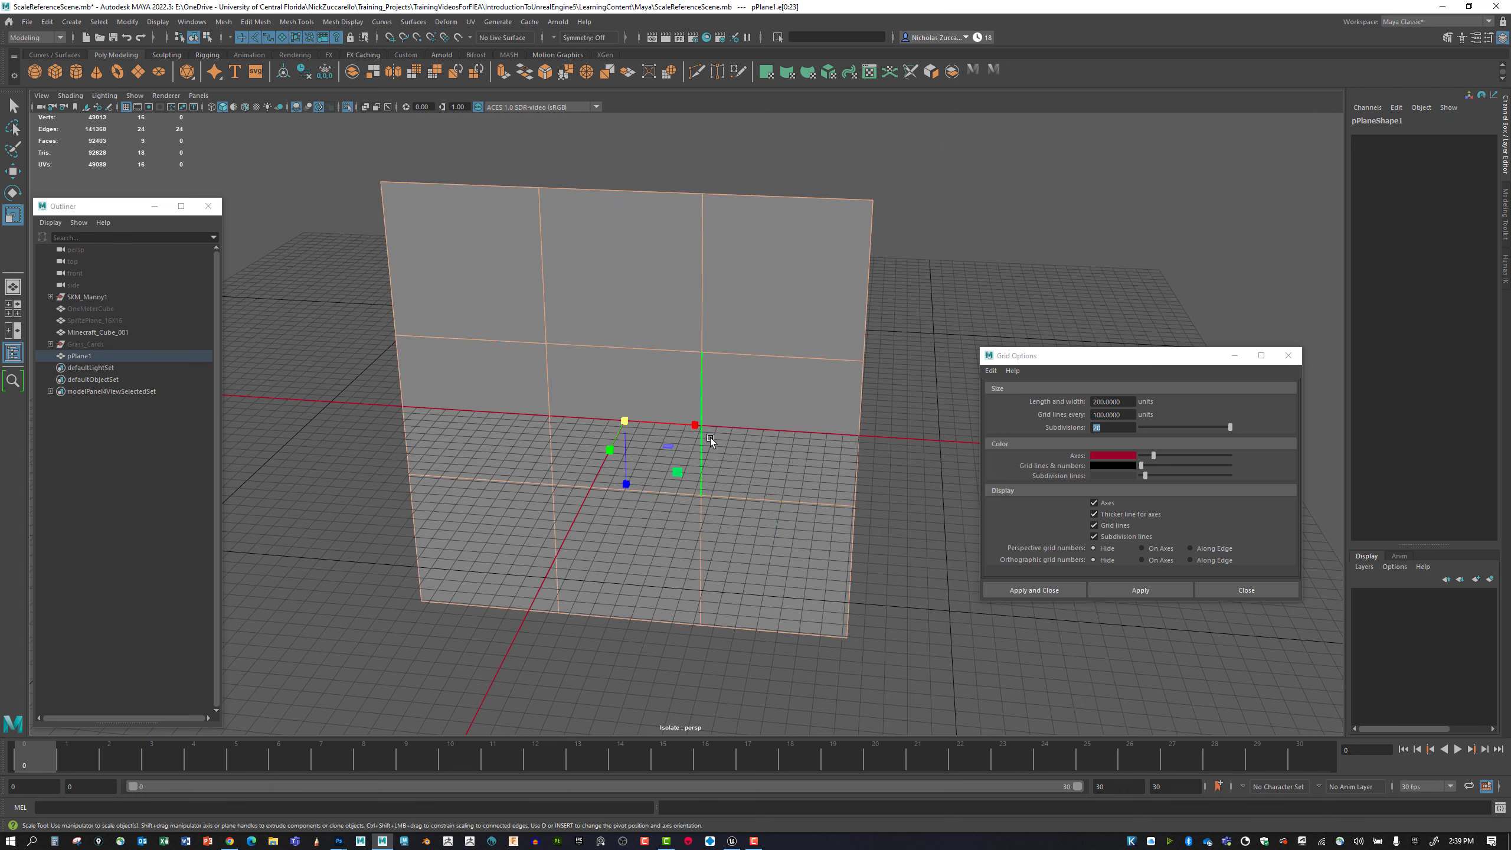
pyautogui.keyDown('shift'); pyautogui.rightClick(704, 399); pyautogui.keyUp('shift')
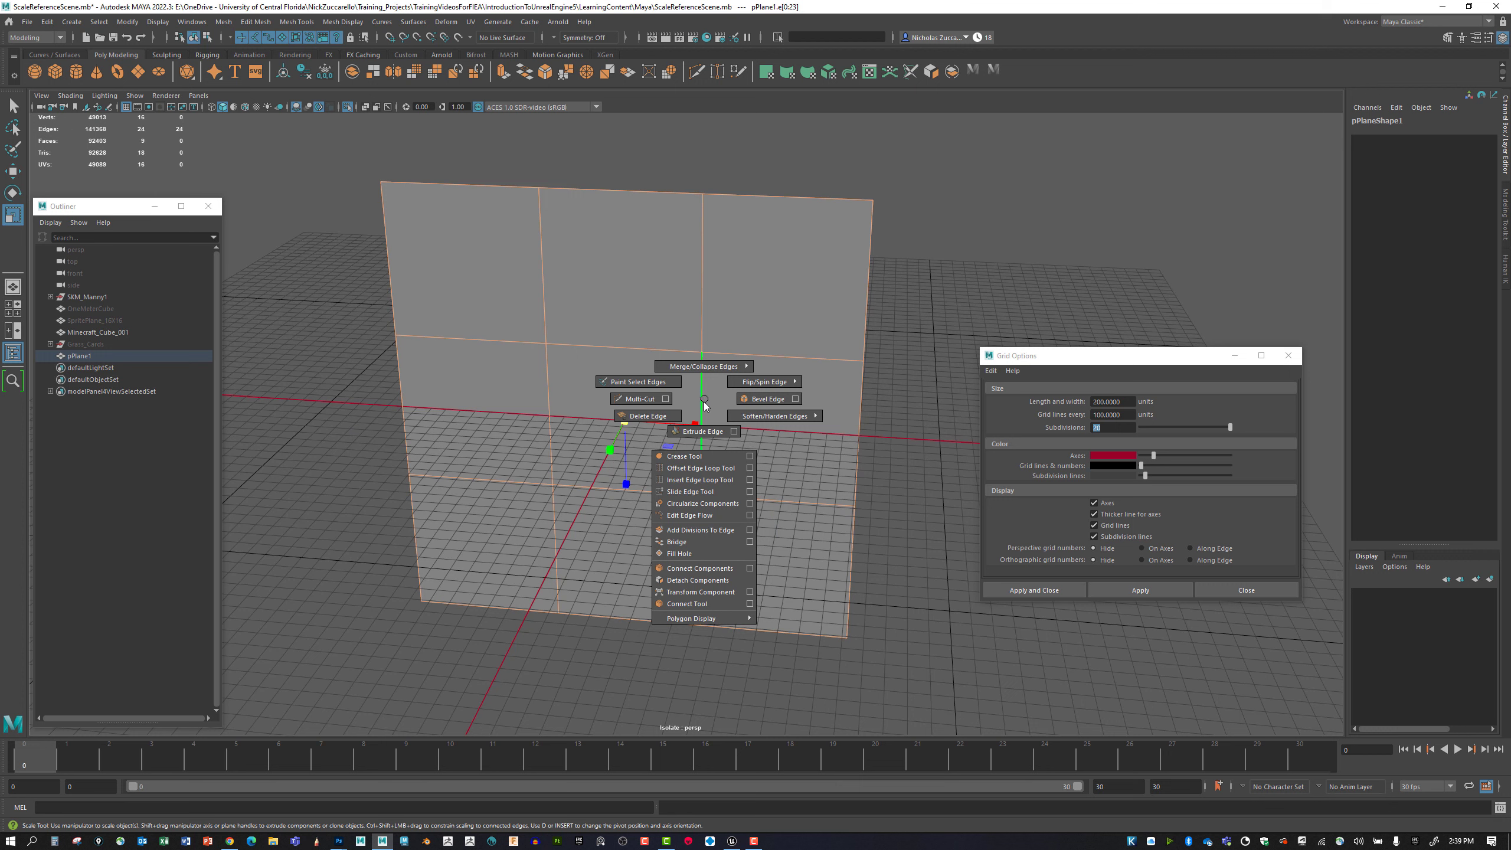
pyautogui.click(719, 580)
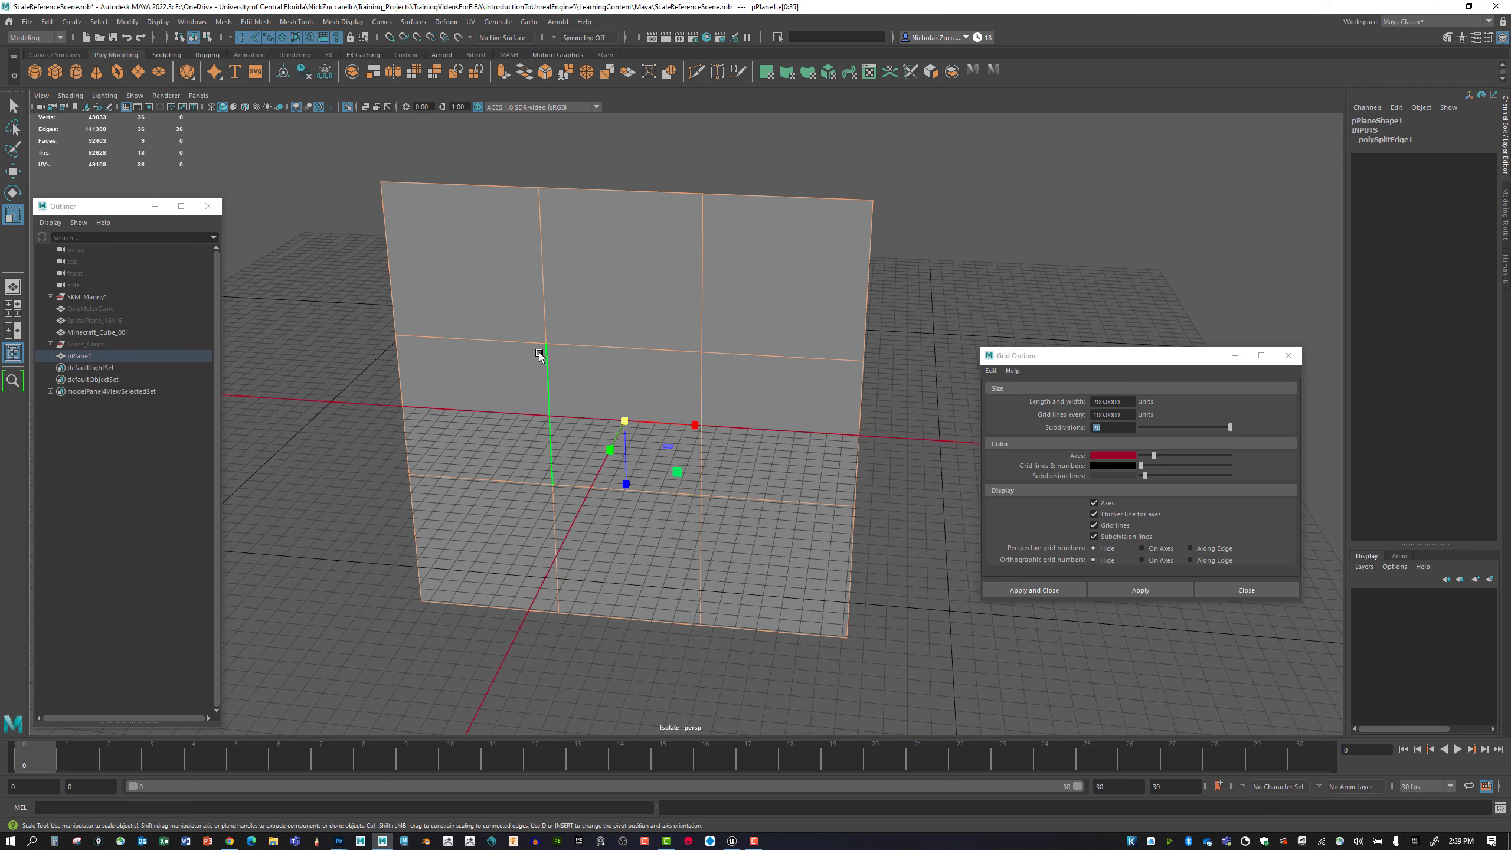
# Switch to face selection and check the plane's squares one by one.
pyautogui.rightClick(494, 273)
pyautogui.click(495, 303)
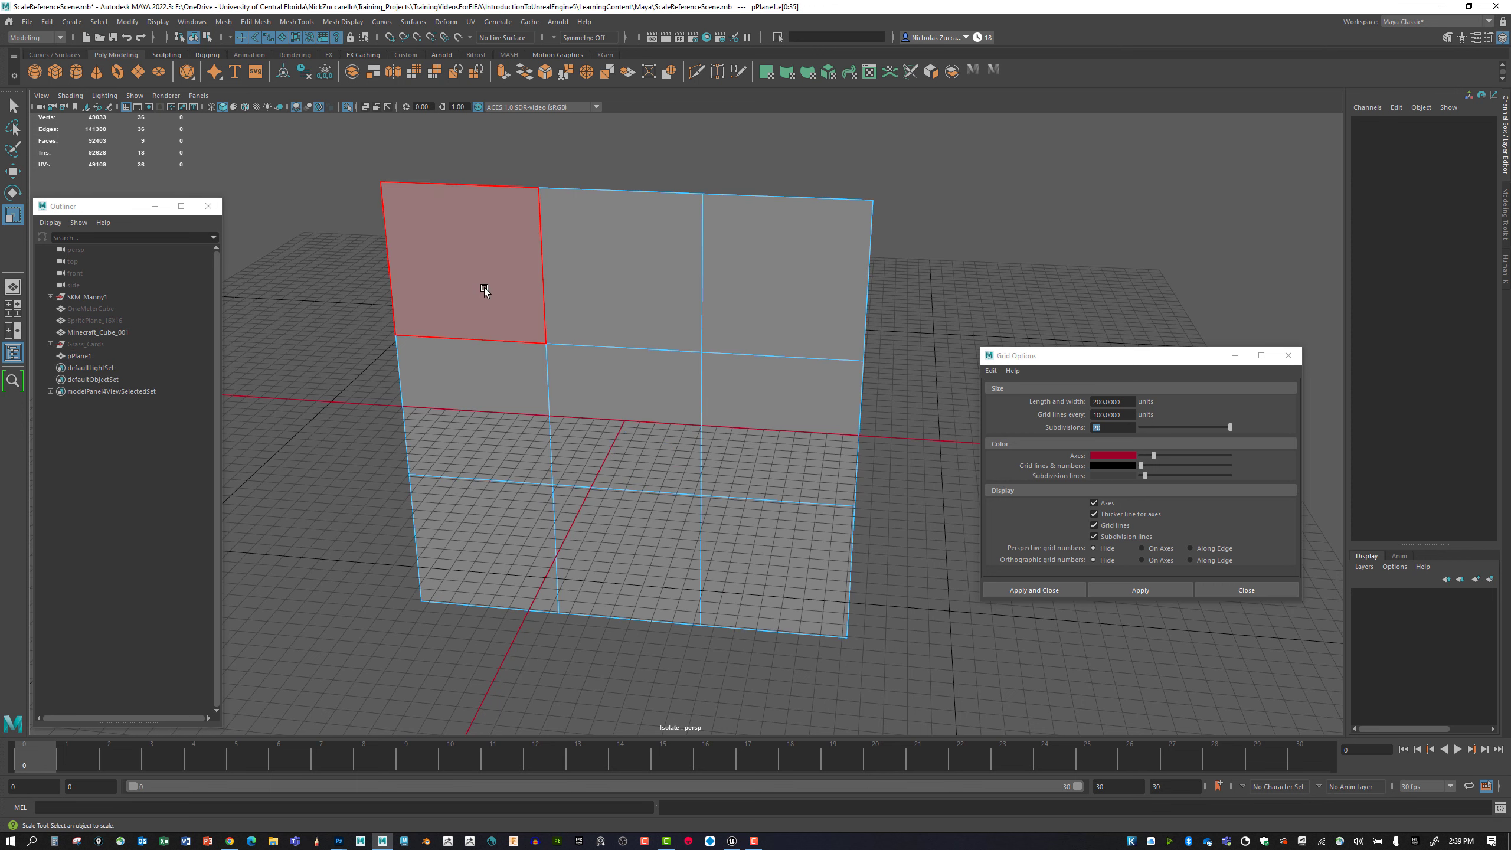
pyautogui.click(484, 287)
pyautogui.click(615, 284)
pyautogui.click(788, 287)
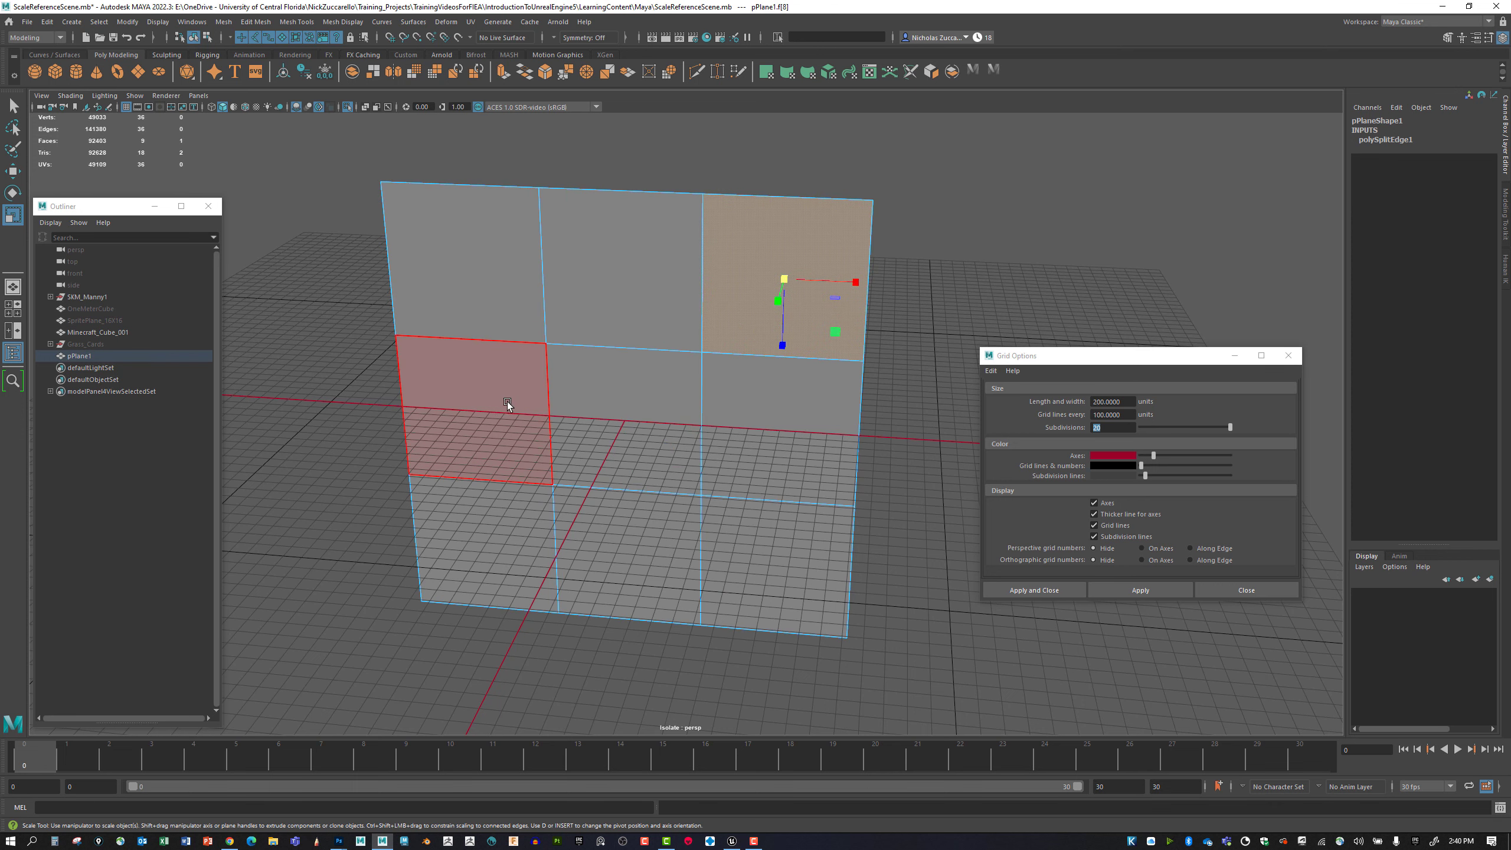
pyautogui.click(501, 402)
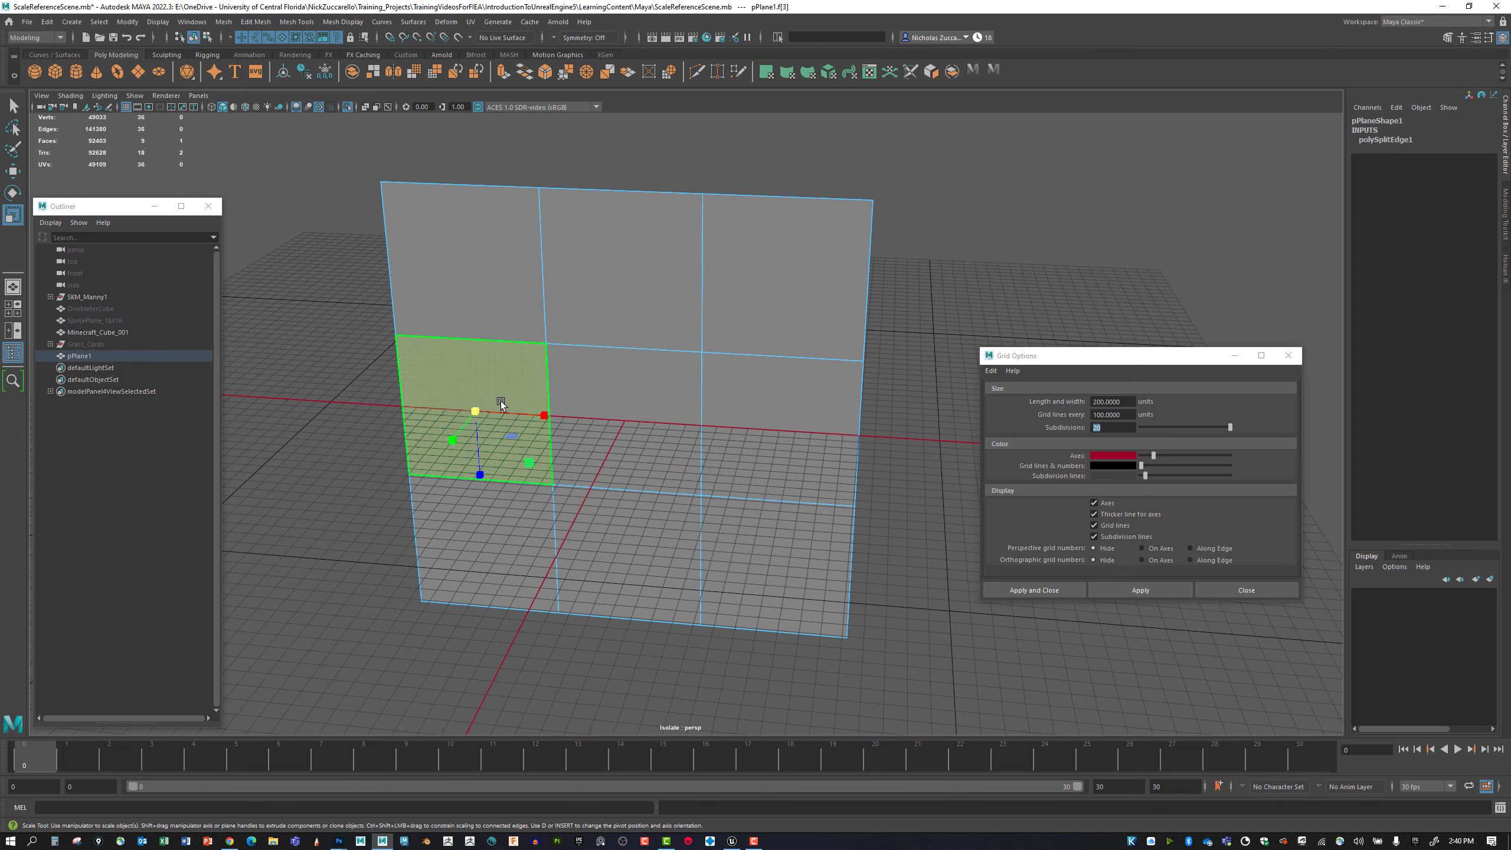
pyautogui.click(619, 427)
pyautogui.click(788, 425)
pyautogui.click(761, 588)
pyautogui.click(625, 548)
pyautogui.click(501, 534)
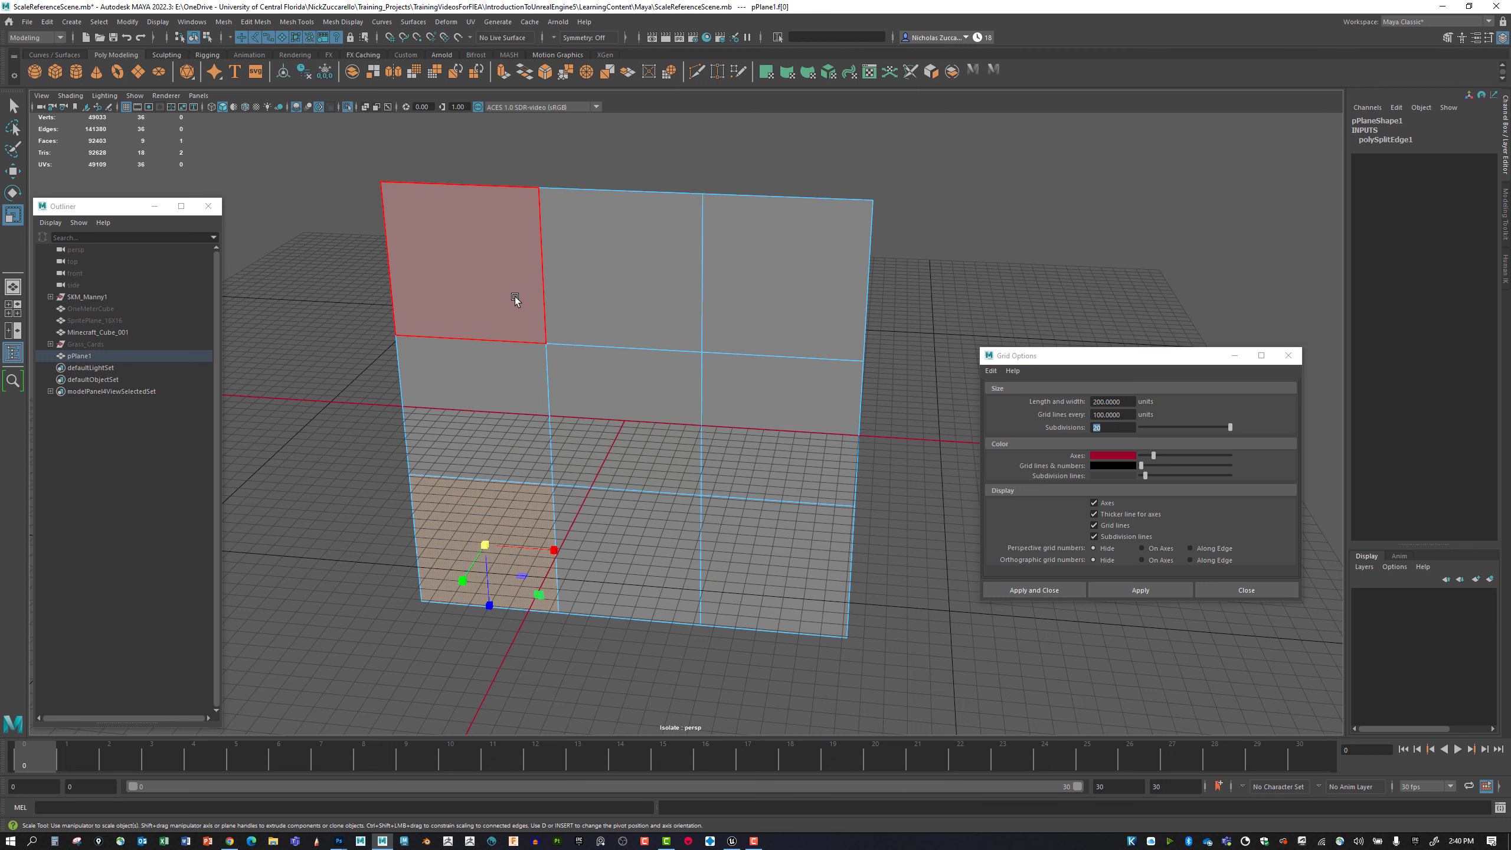
# Separate the plane's upper-left face from the rest and expand pPlane1 in the Outliner to check the pieces.
pyautogui.click(466, 242)
pyautogui.click(225, 22)
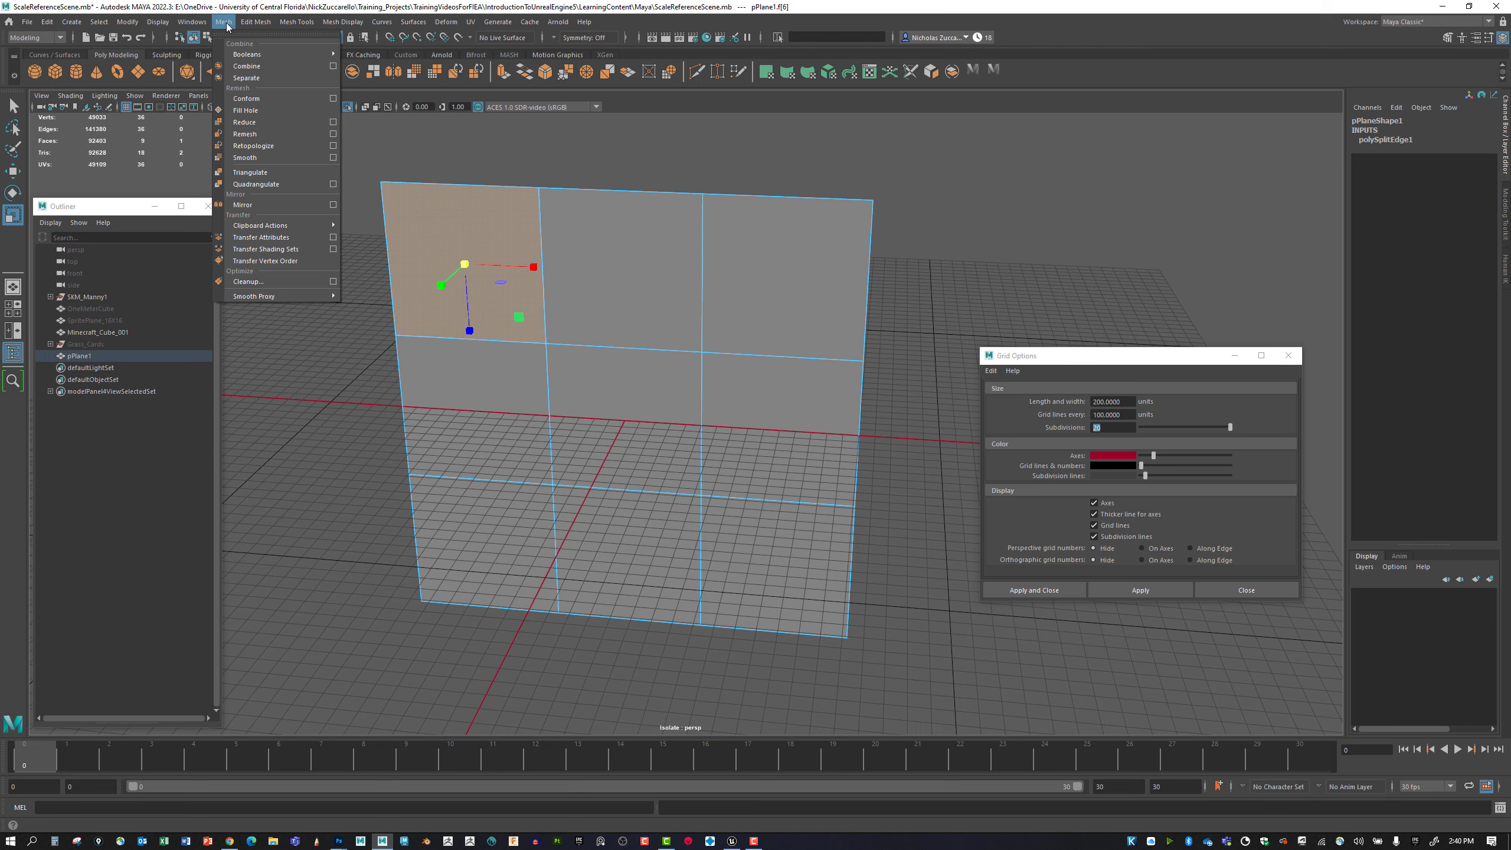
pyautogui.moveTo(246, 22)
pyautogui.click(269, 77)
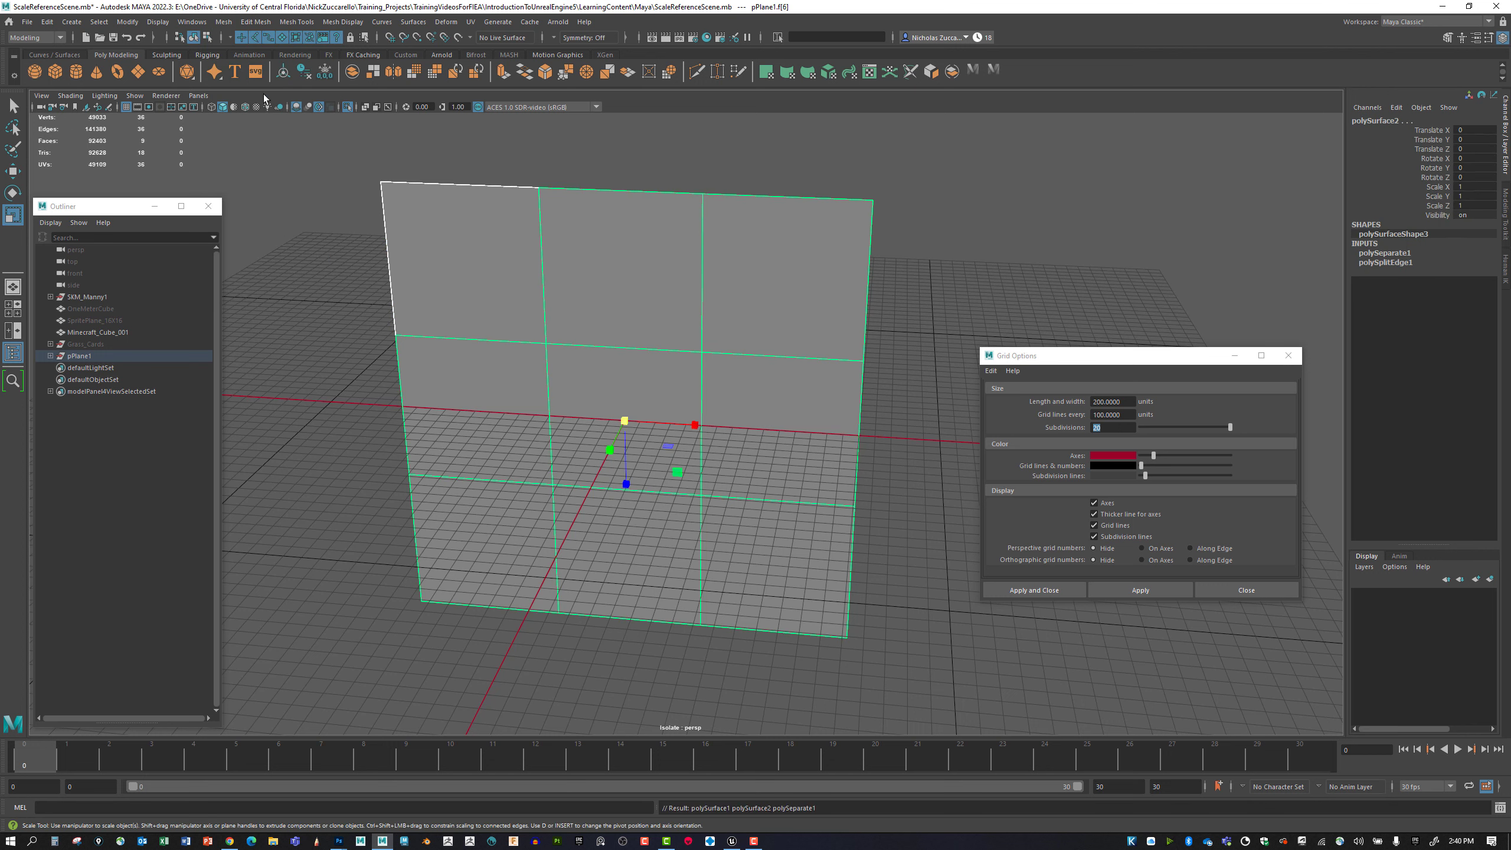
pyautogui.click(50, 356)
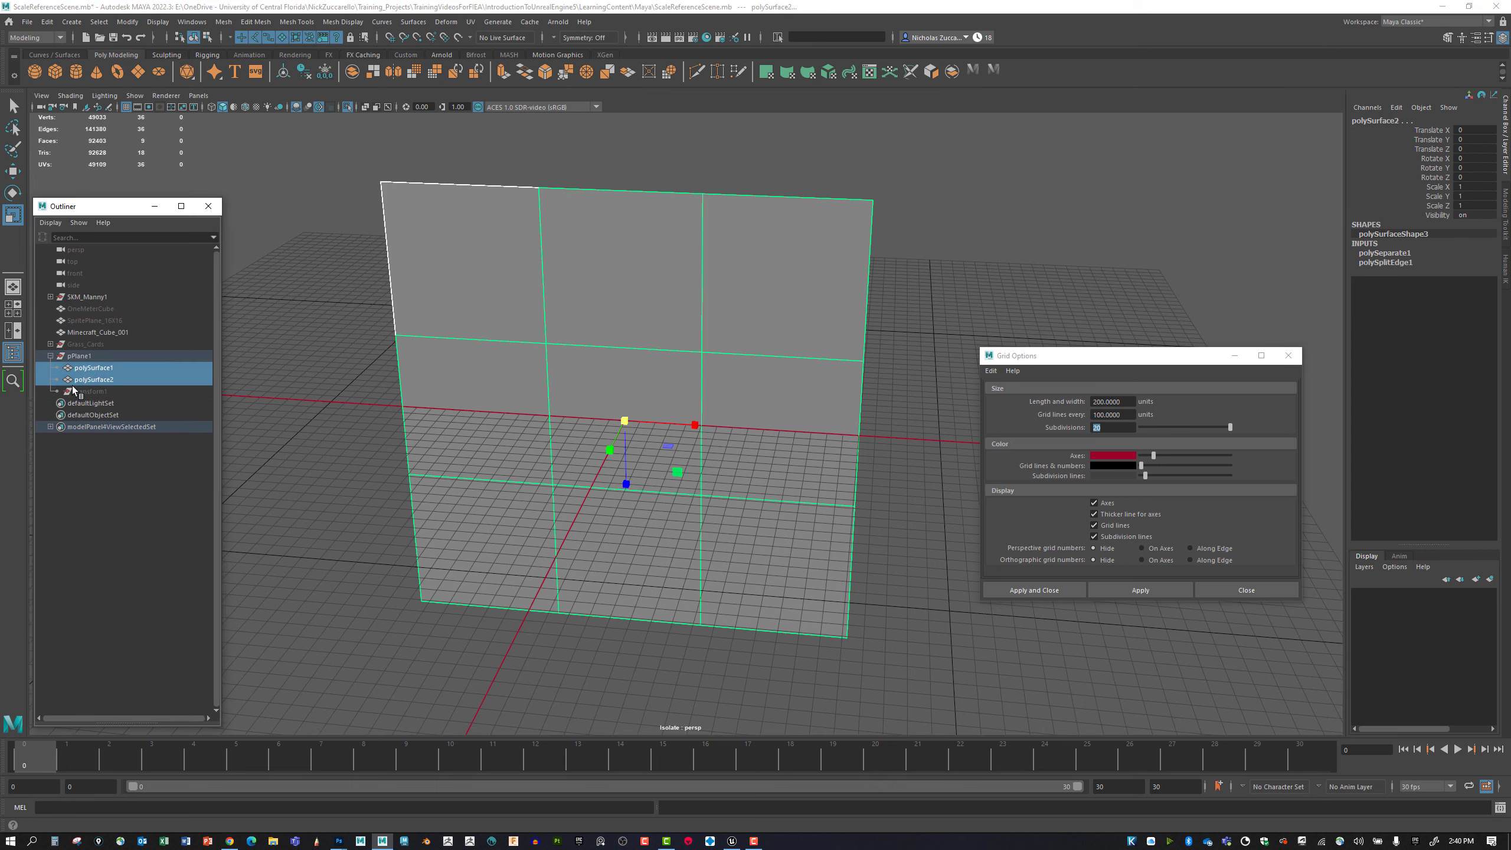
pyautogui.click(375, 354)
pyautogui.click(434, 281)
# Separate the remaining connected piece, polySurface2, into individual square meshes.
pyautogui.click(597, 286)
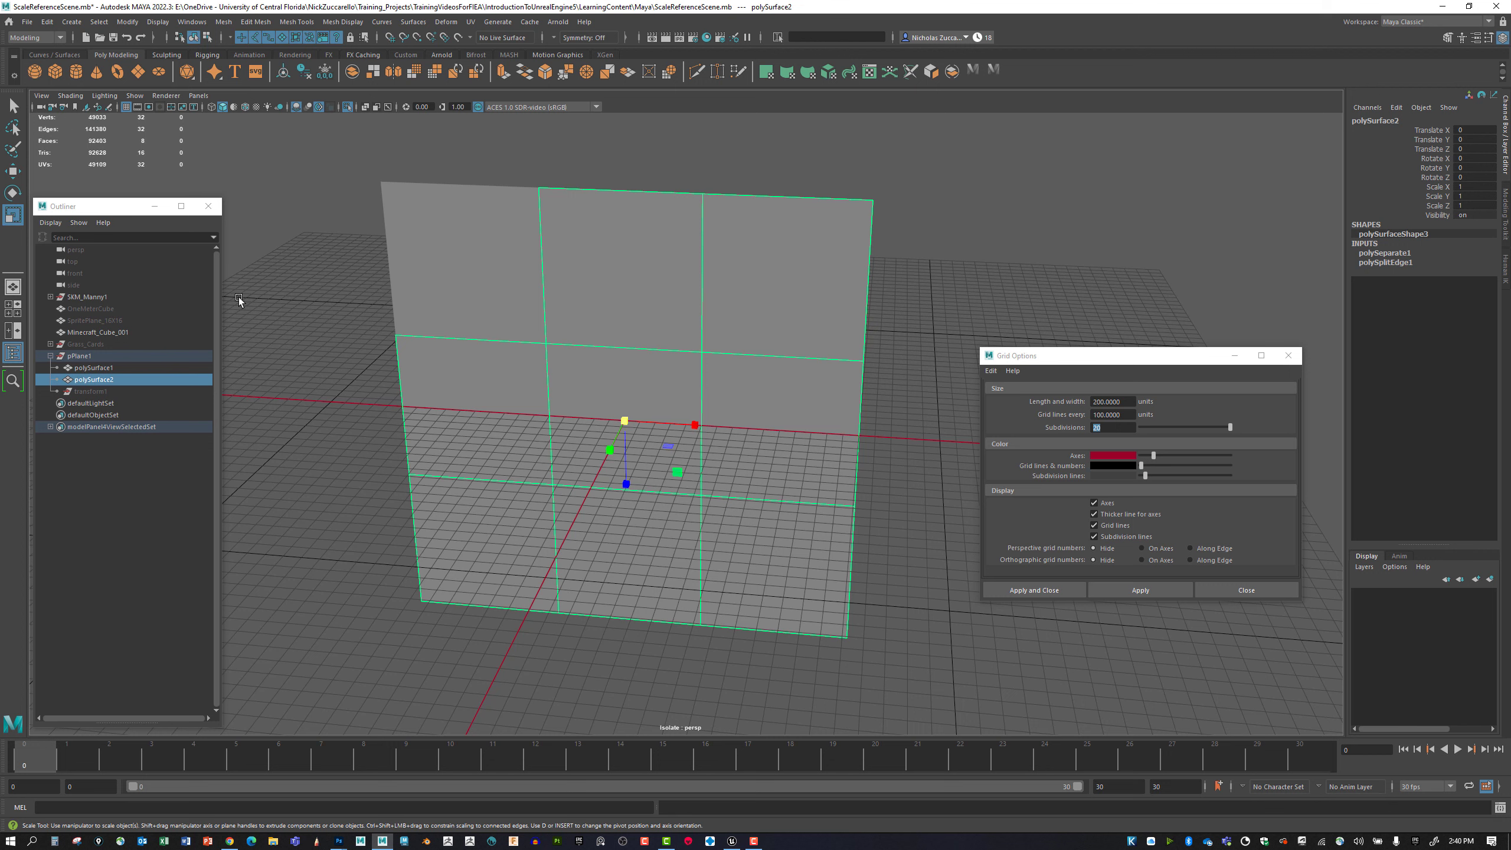
pyautogui.click(223, 22)
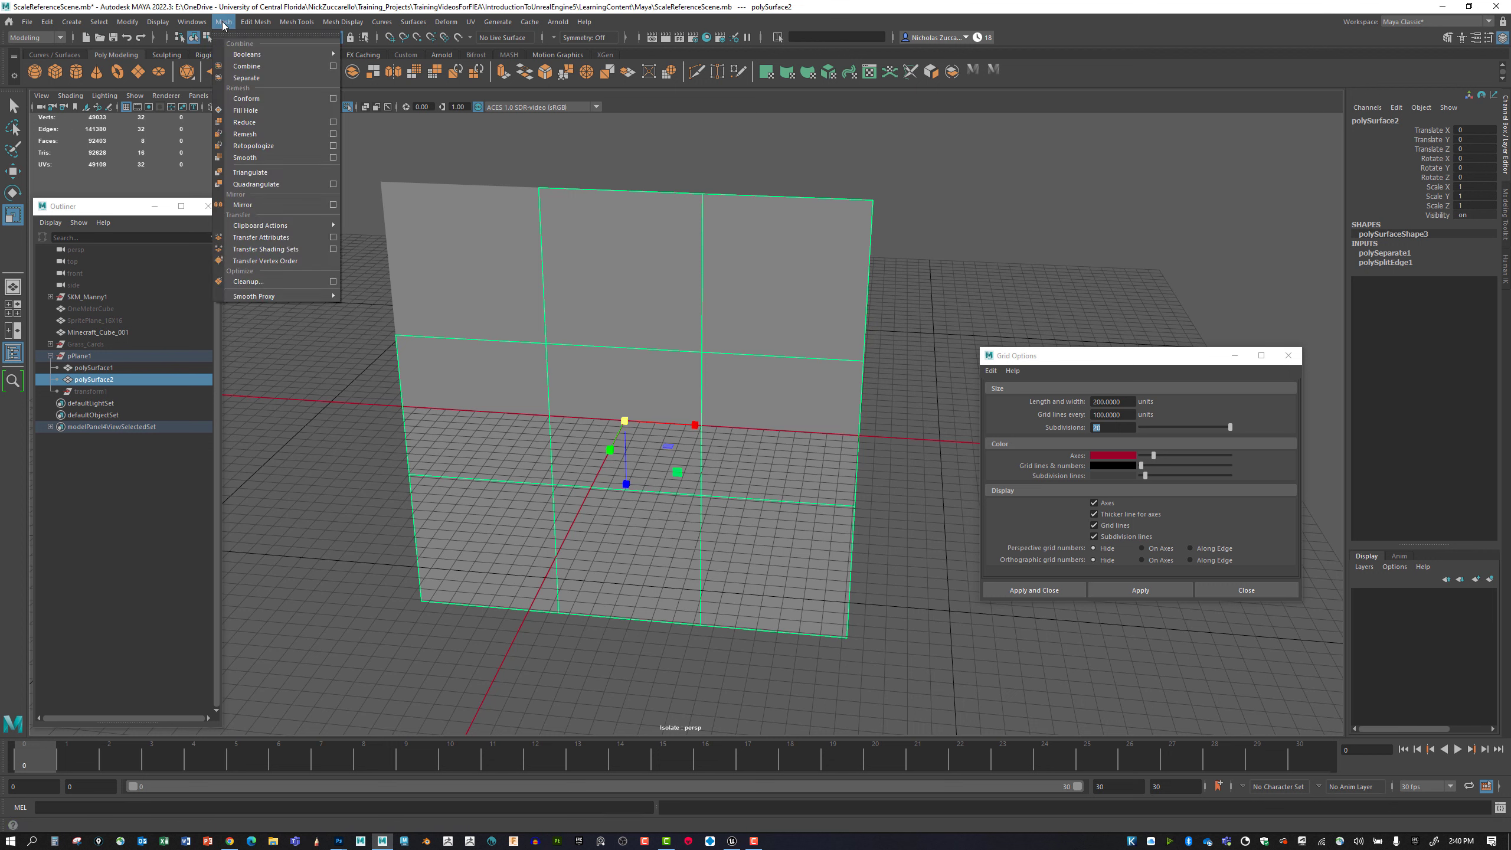
pyautogui.click(244, 78)
pyautogui.click(102, 395)
pyautogui.click(113, 473)
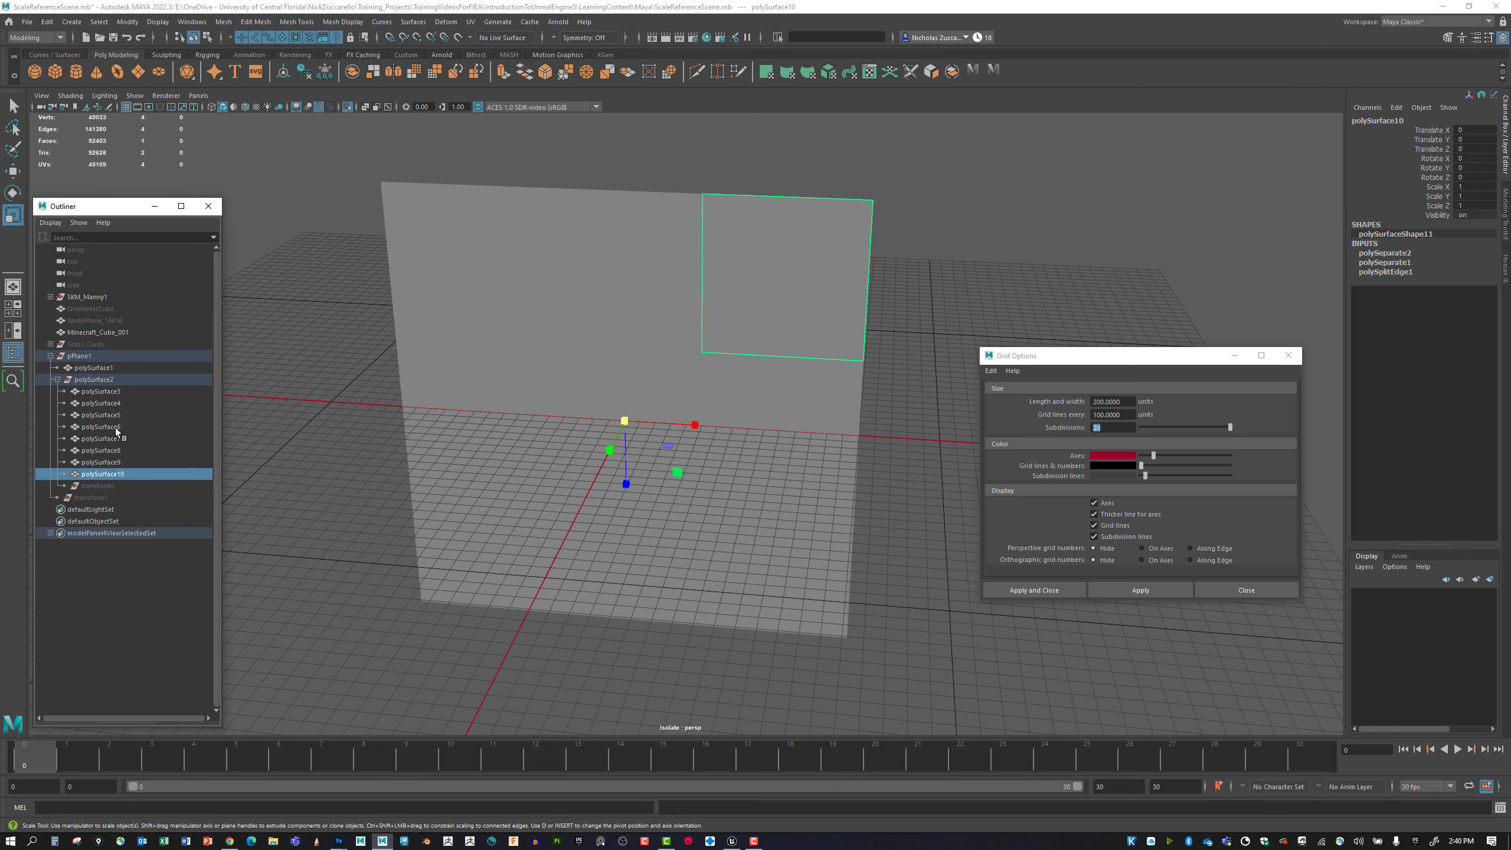
# Reparent polySurface3 through polySurface10 directly under pPlane1 and delete the construction history of pPlane1.
pyautogui.keyDown('shift'); pyautogui.click(101, 391); pyautogui.keyUp('shift')
pyautogui.click(89, 393)
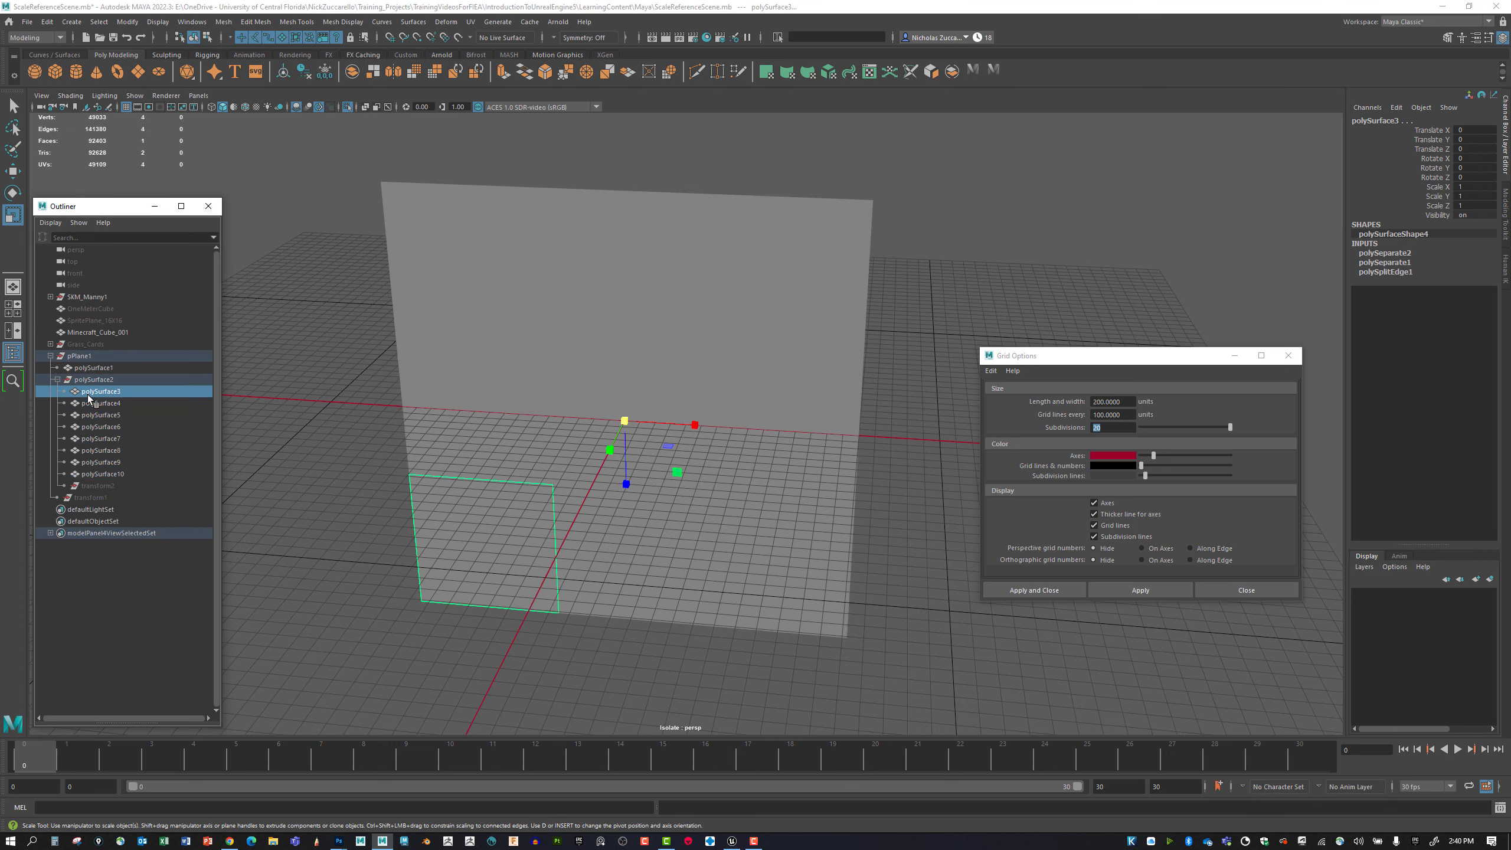
pyautogui.keyDown('shift'); pyautogui.click(102, 474); pyautogui.keyUp('shift')
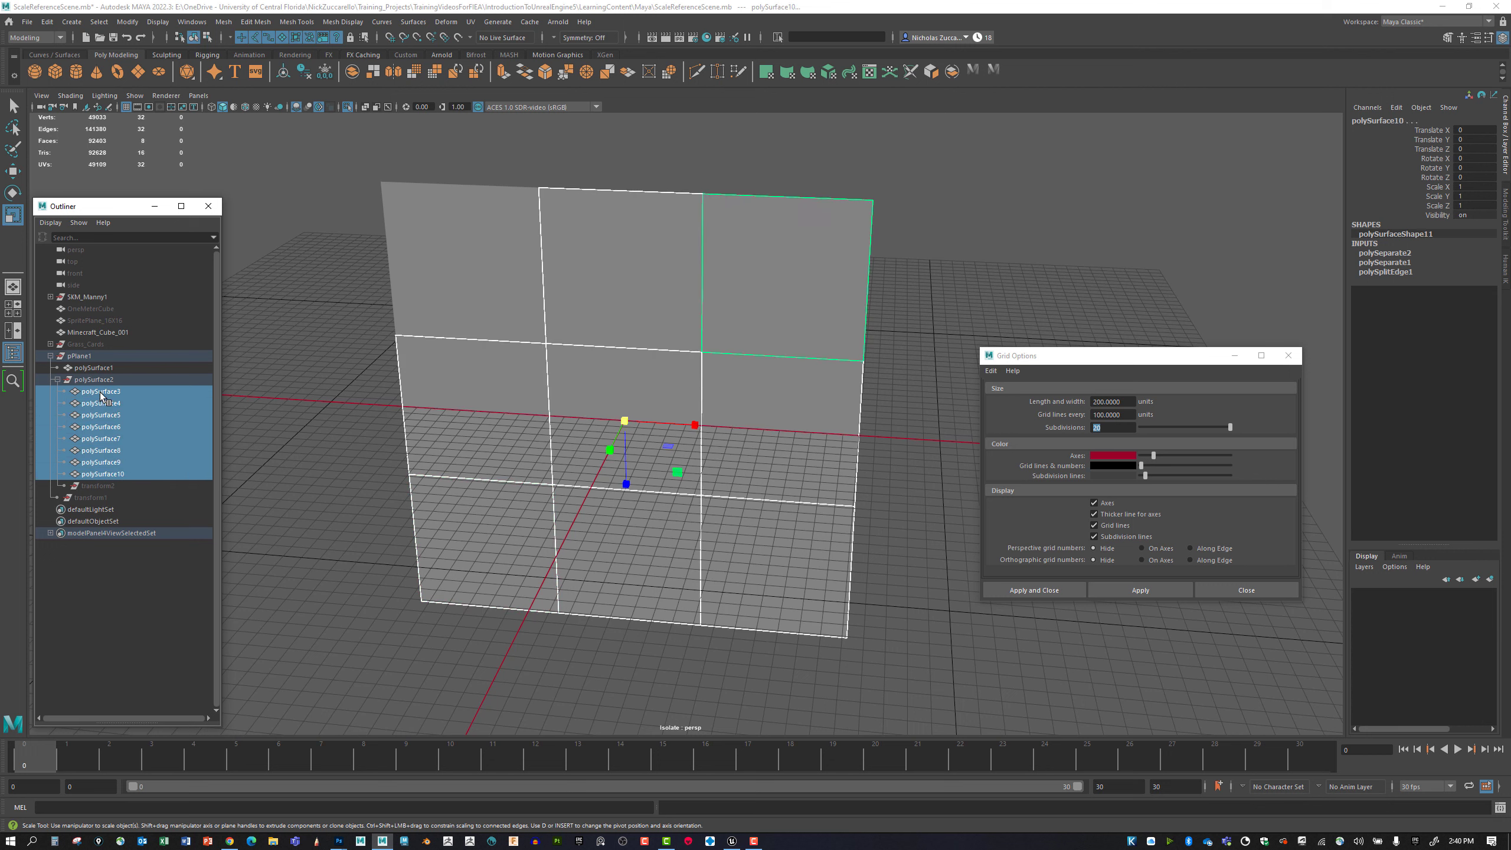
pyautogui.moveTo(99, 393); pyautogui.dragTo(79, 359)
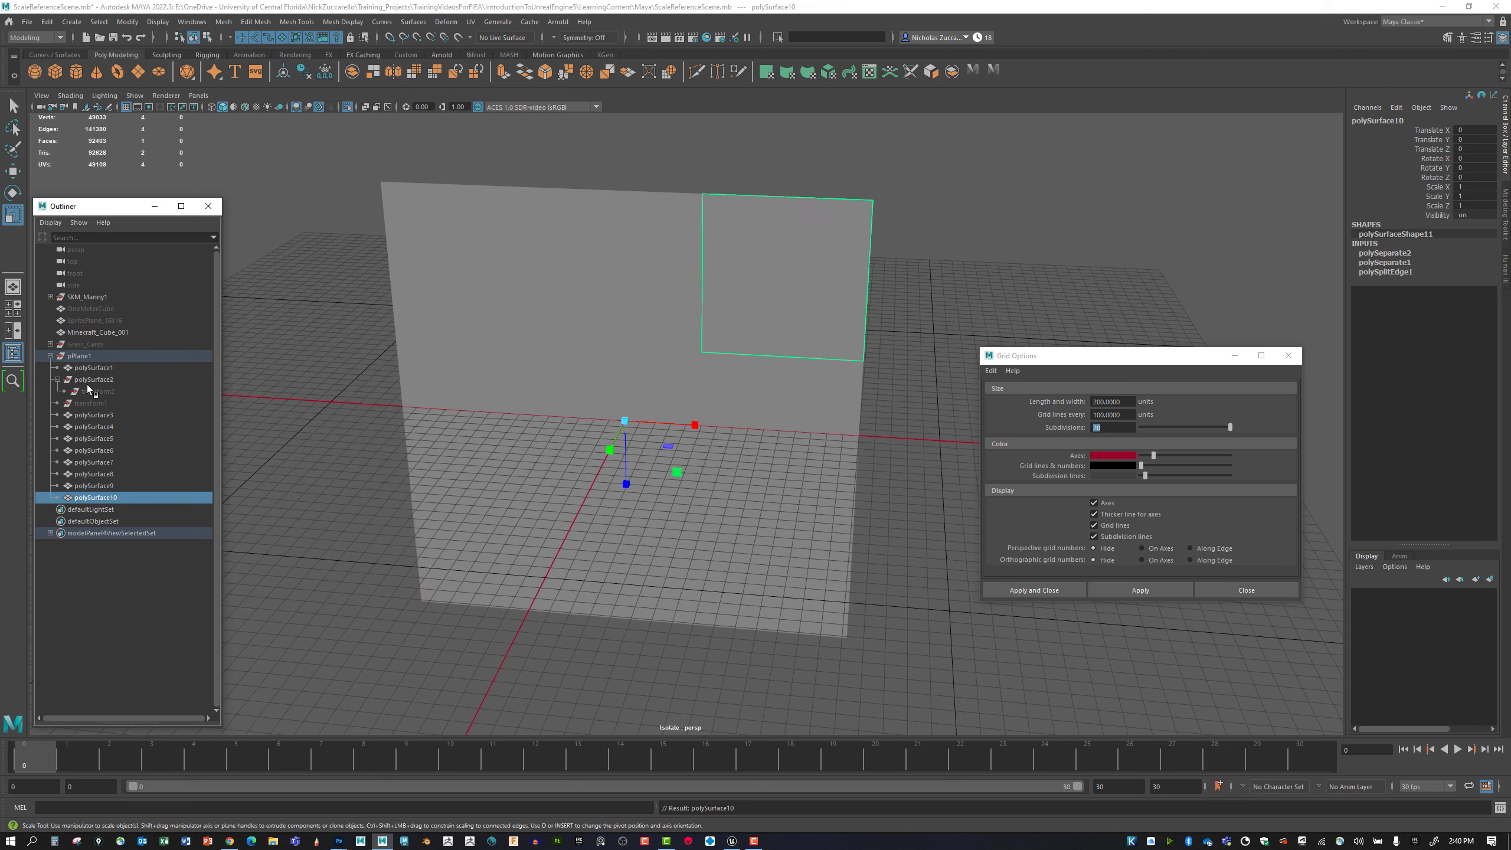
pyautogui.click(85, 358)
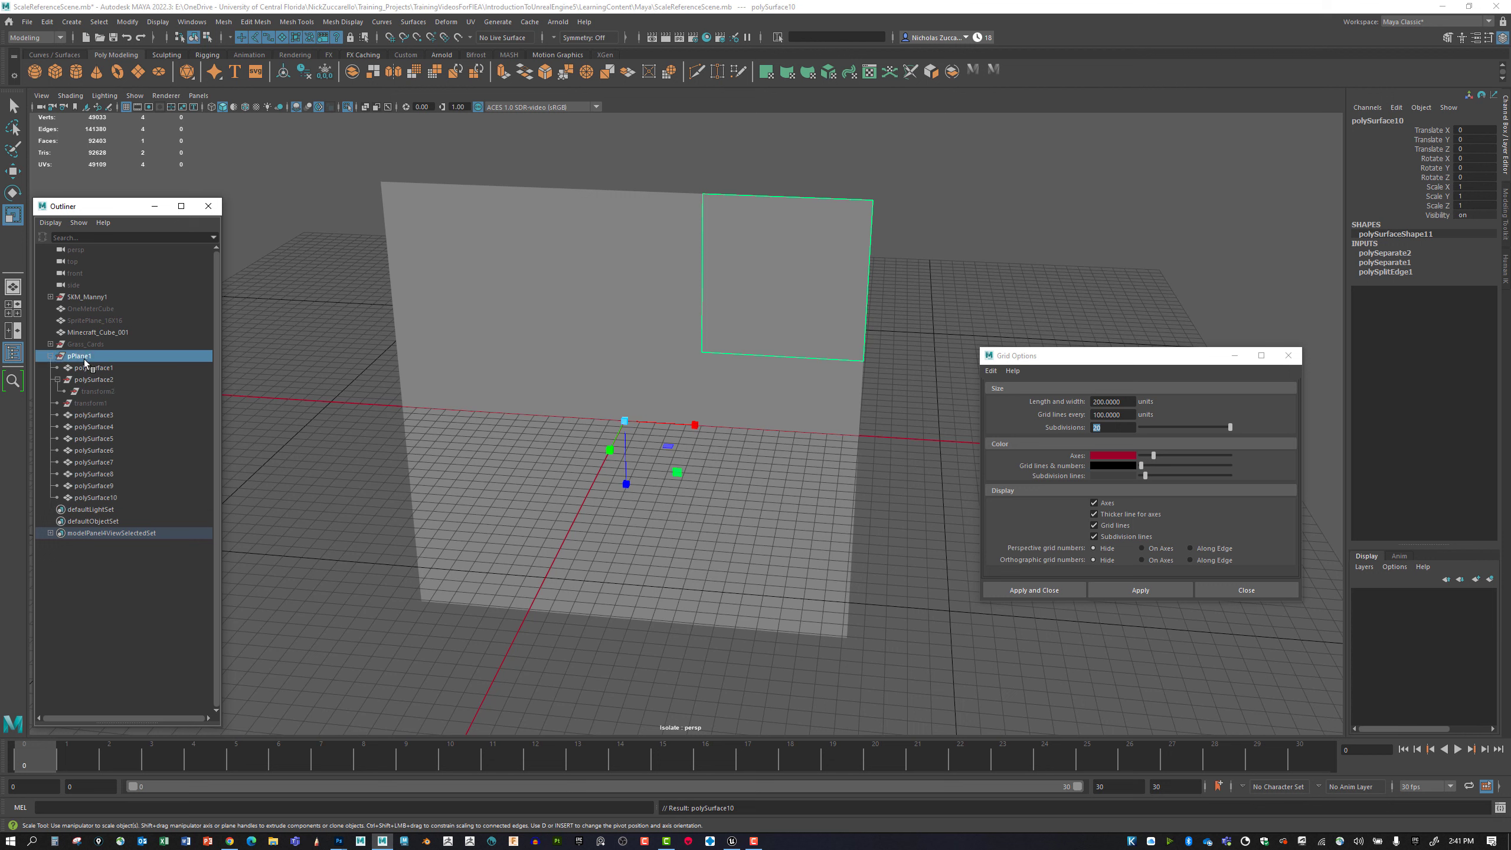
pyautogui.hotkey('alt', 'shift', 'd')
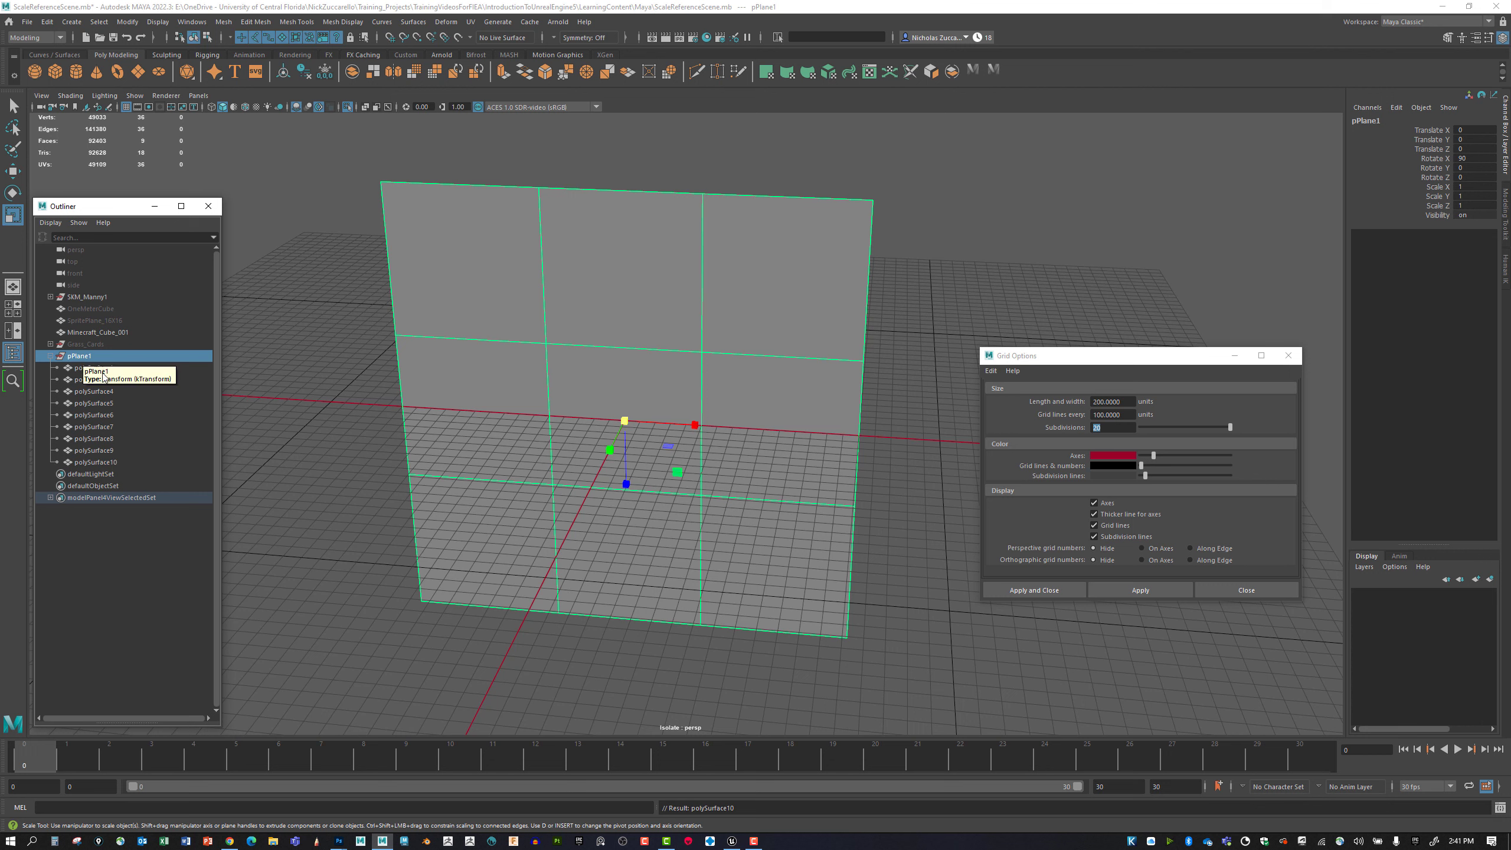
# Select the nine polySurface meshes under pPlane1 together and then individually to check which square each one represents.
pyautogui.click(101, 462)
pyautogui.keyDown('shift'); pyautogui.click(100, 369); pyautogui.keyUp('shift')
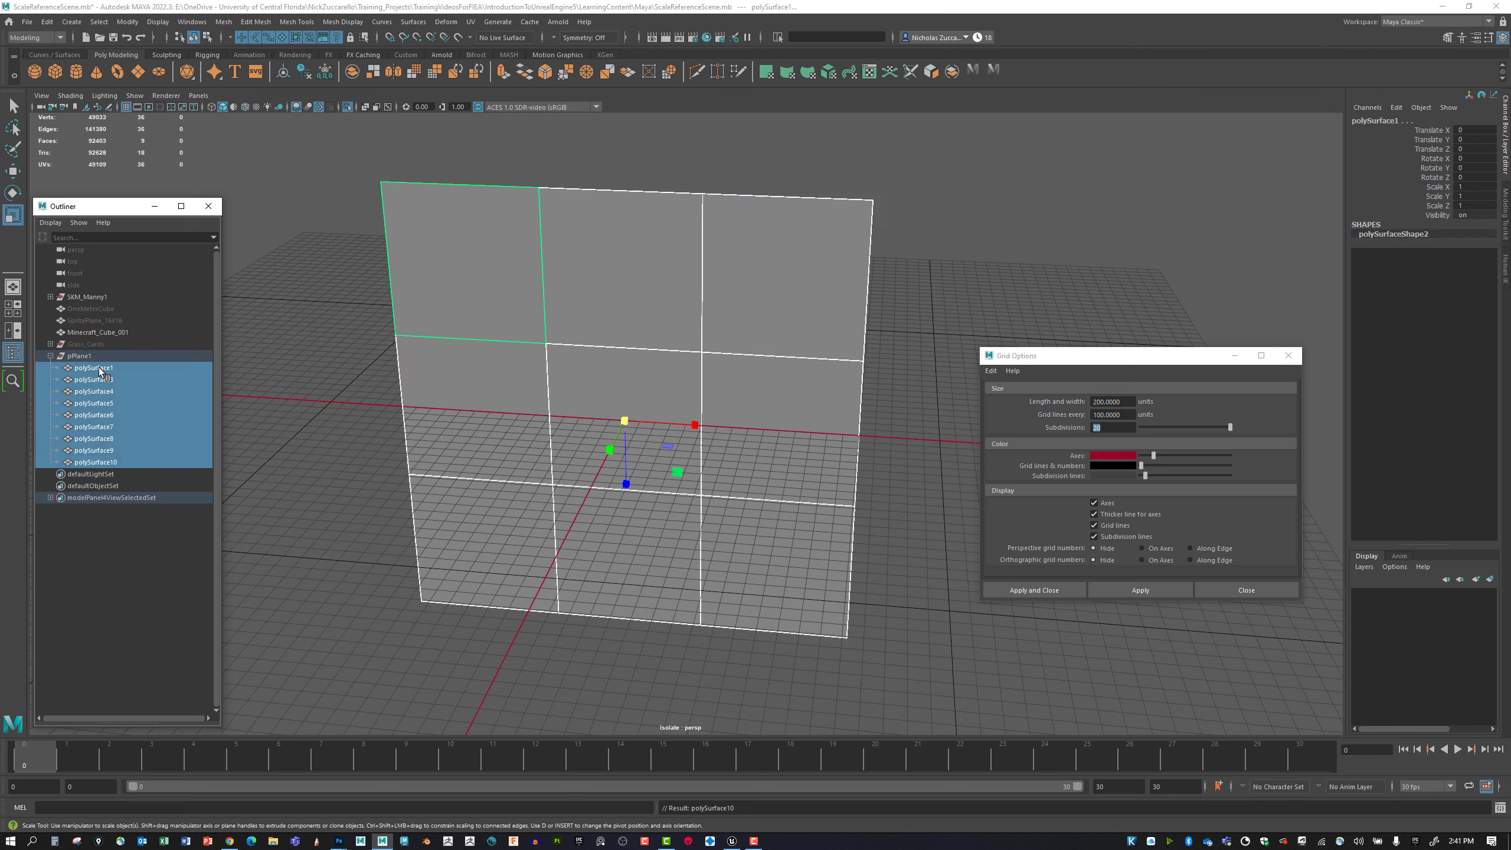
pyautogui.click(98, 368)
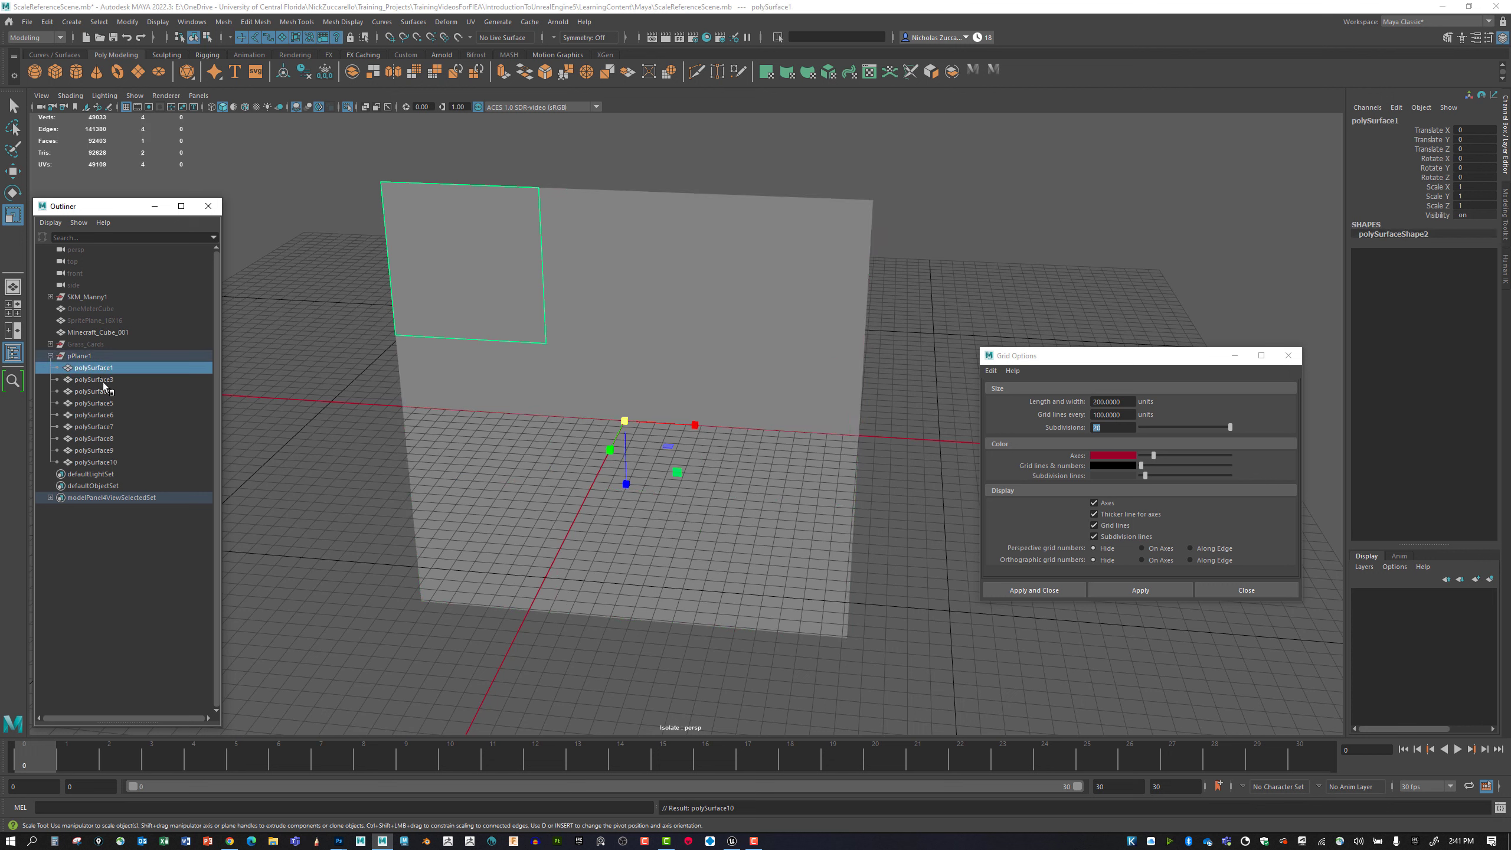
pyautogui.click(101, 380)
pyautogui.click(100, 393)
pyautogui.click(99, 403)
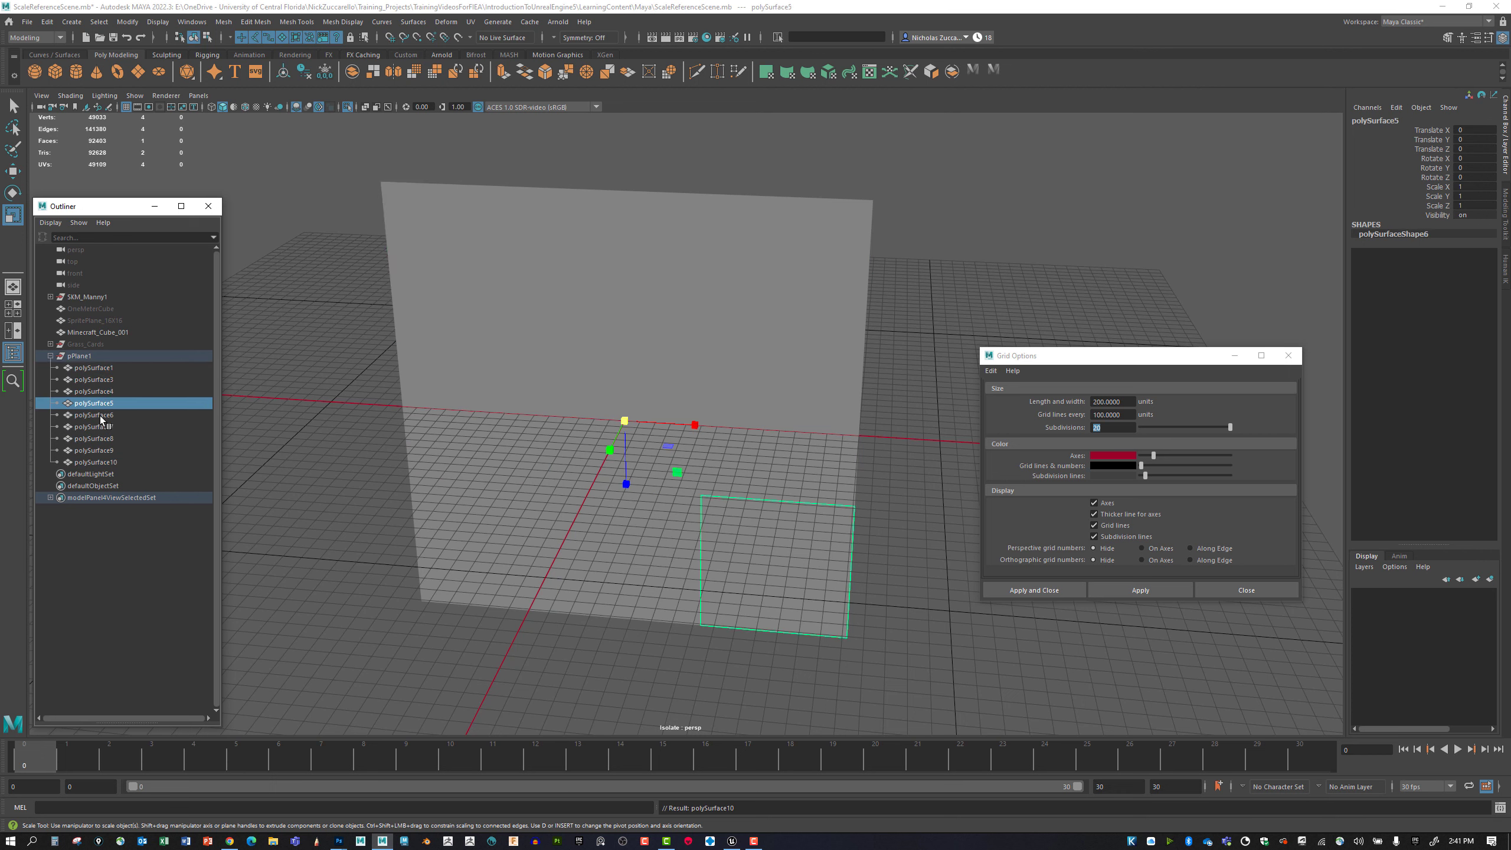
pyautogui.click(99, 415)
pyautogui.click(108, 427)
pyautogui.click(107, 439)
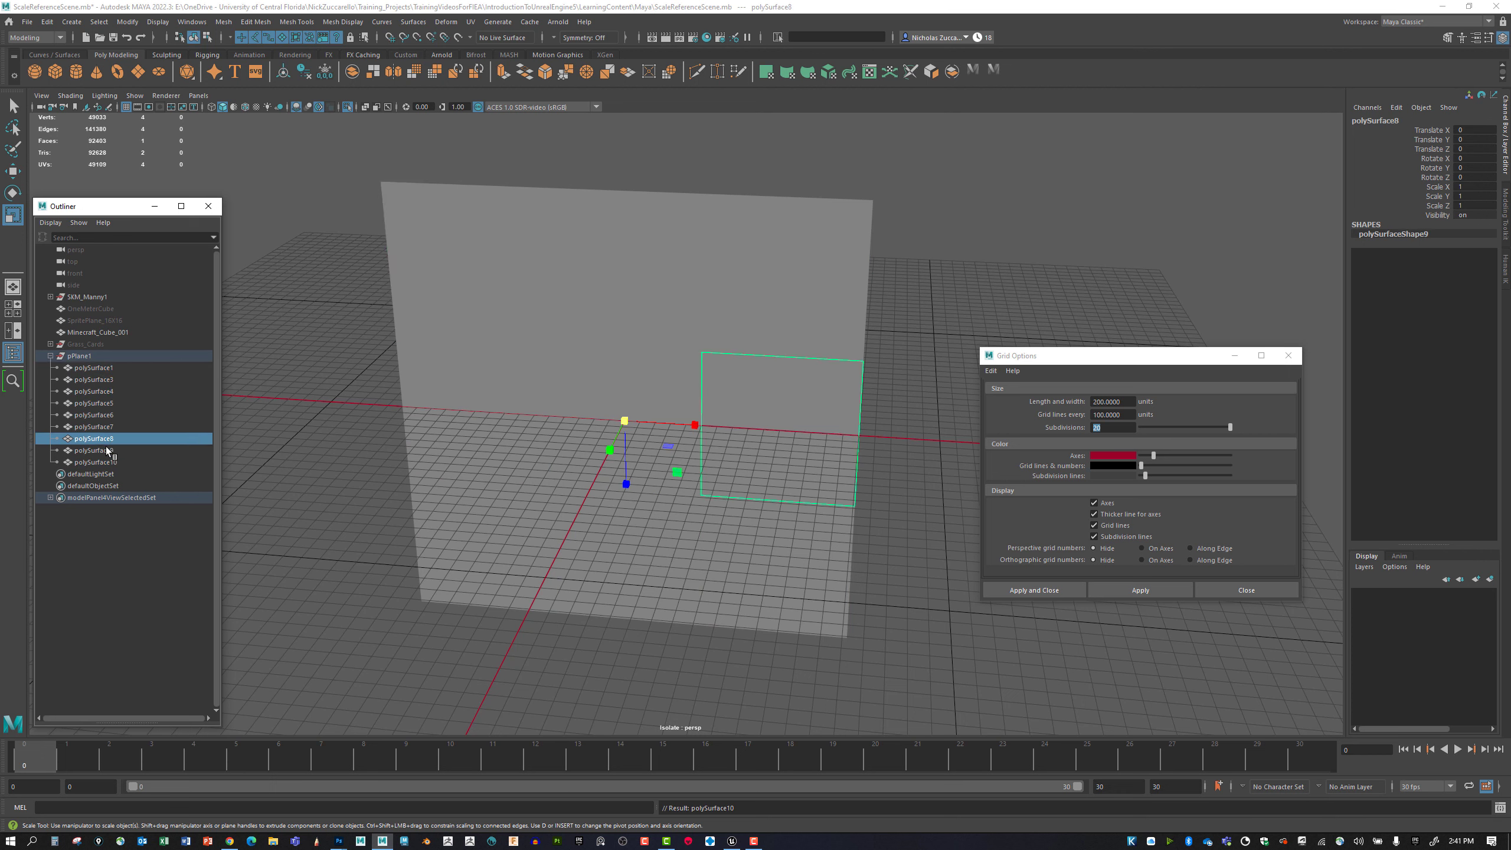
pyautogui.click(107, 450)
pyautogui.click(105, 463)
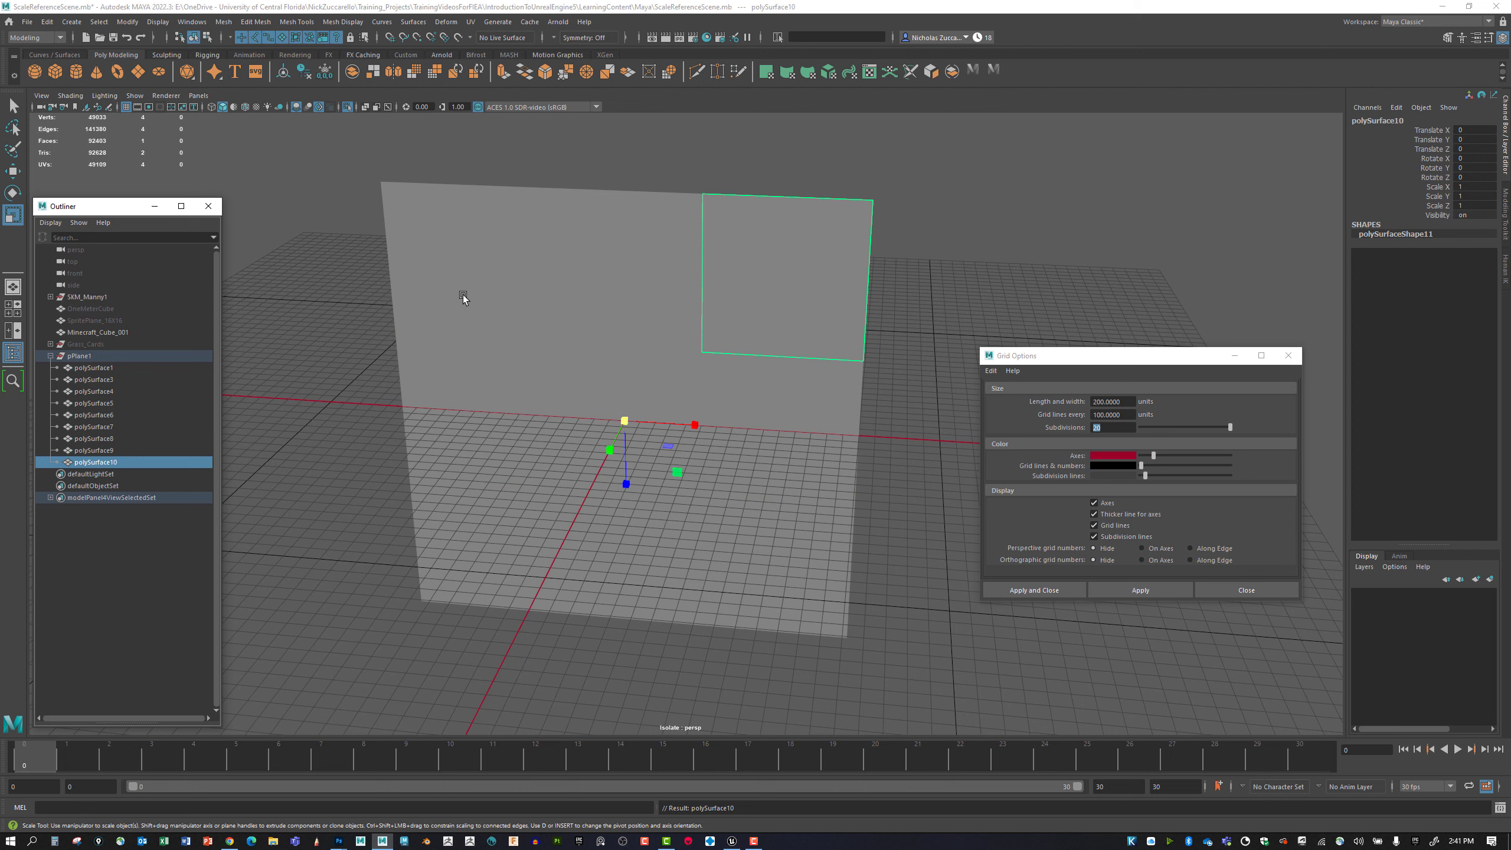
# Rename the plane's upper-left square mesh as Plane_01.
pyautogui.click(472, 251)
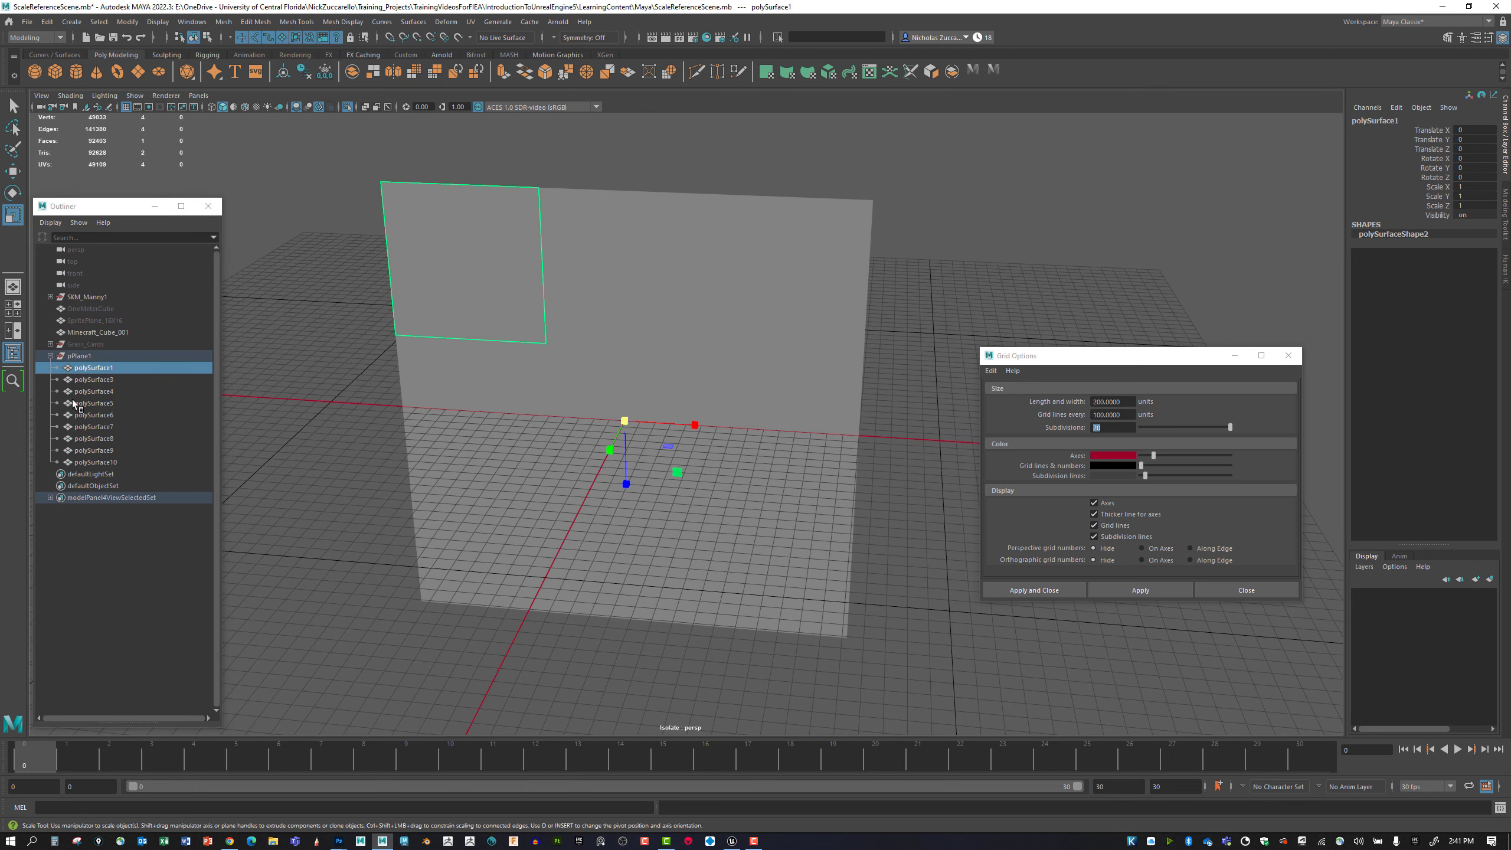
pyautogui.doubleClick(111, 368)
pyautogui.write('p')
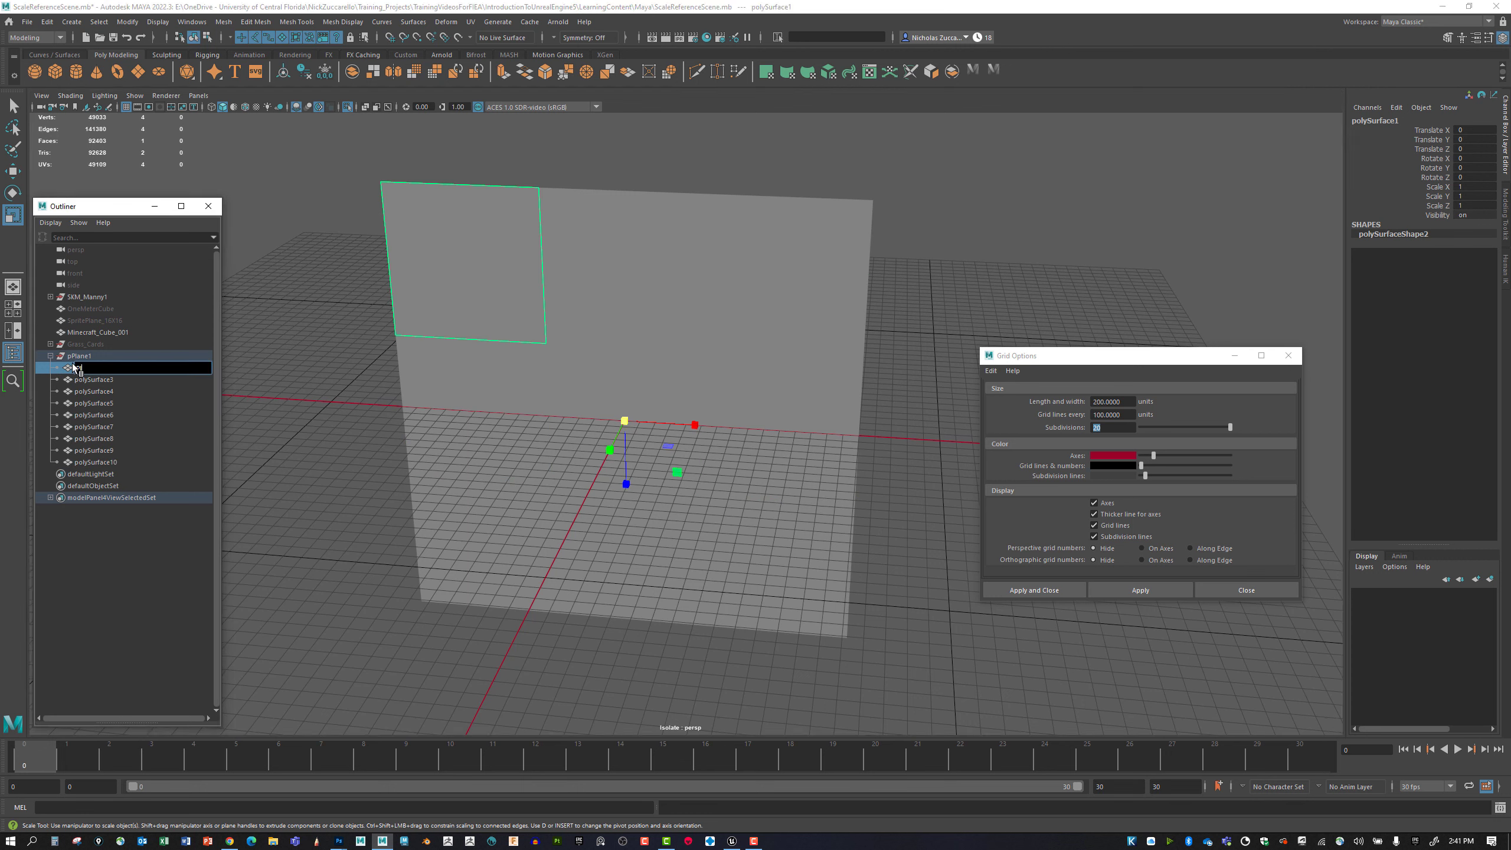
pyautogui.write('lane_01')
pyautogui.press('Return')
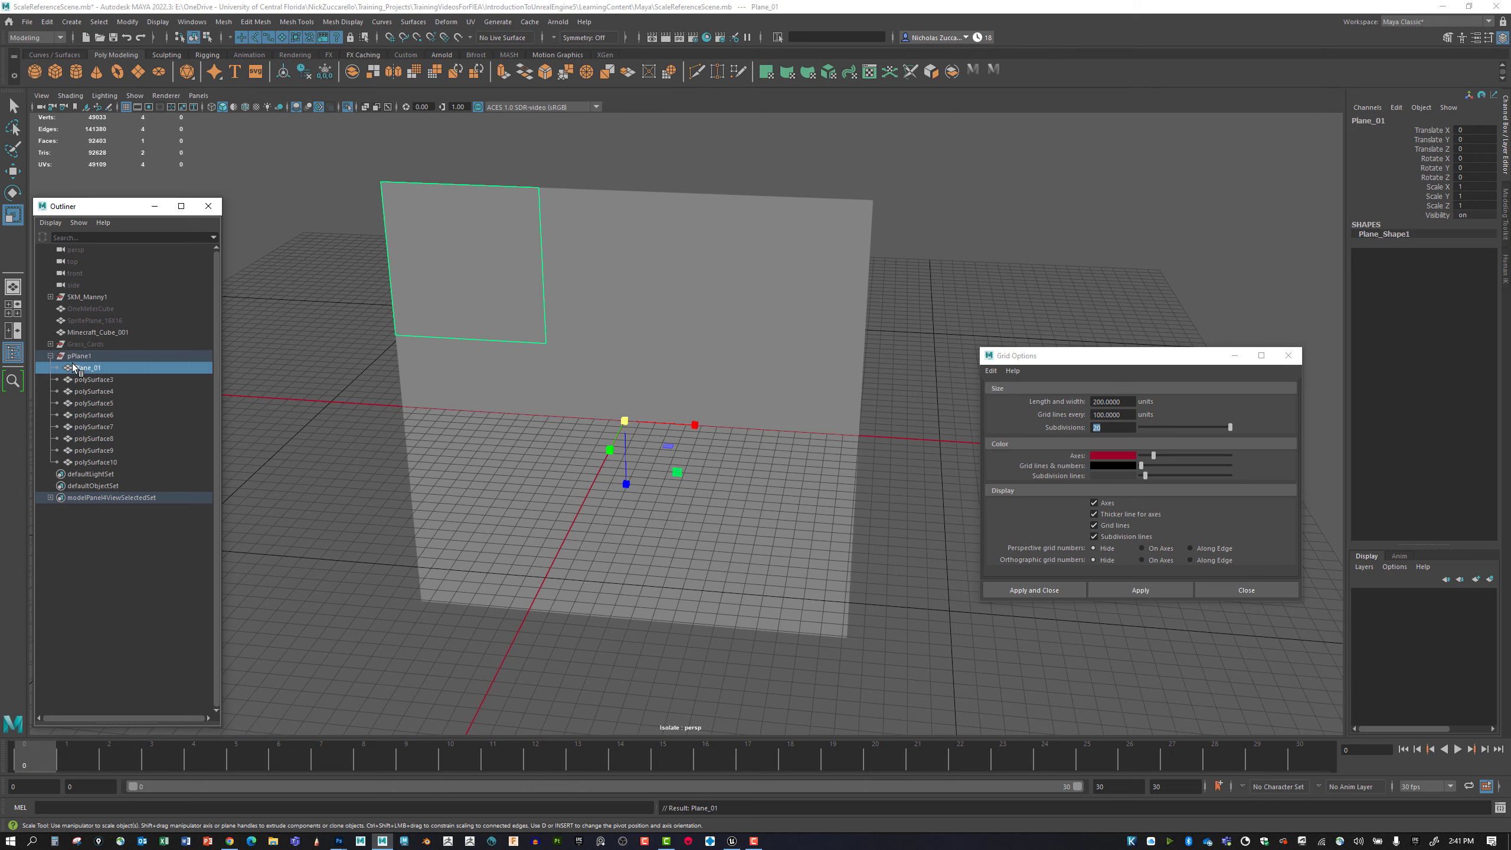
# Move the upper-middle square mesh directly below Plane_01 in the Outliner and rename it Plane_02.
pyautogui.click(580, 292)
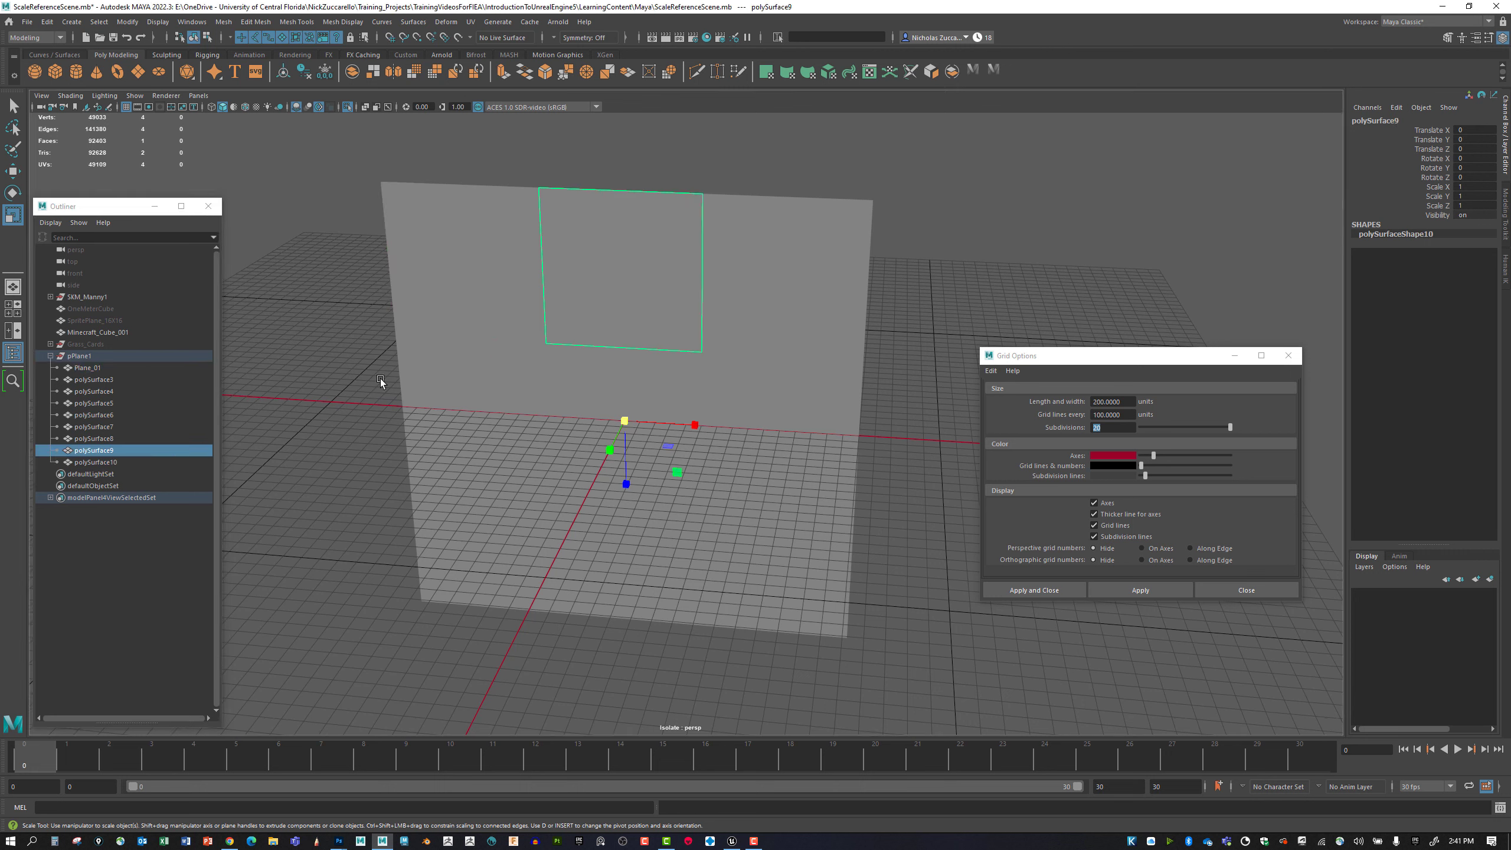
pyautogui.moveTo(113, 453); pyautogui.dragTo(108, 374)
pyautogui.doubleClick(98, 381)
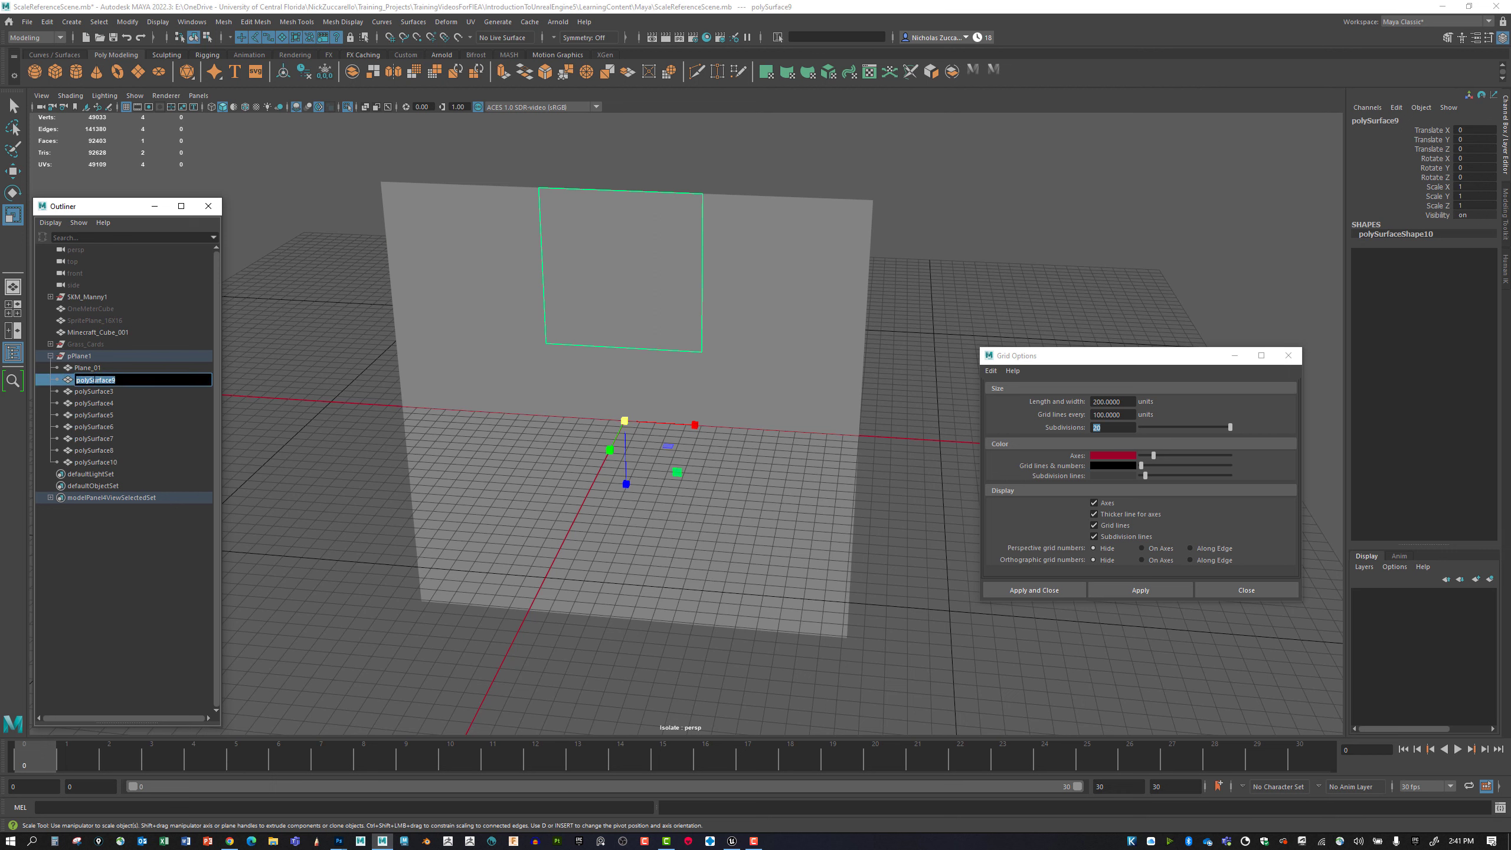
pyautogui.hotkey('ctrl', 'v')
pyautogui.click(100, 368)
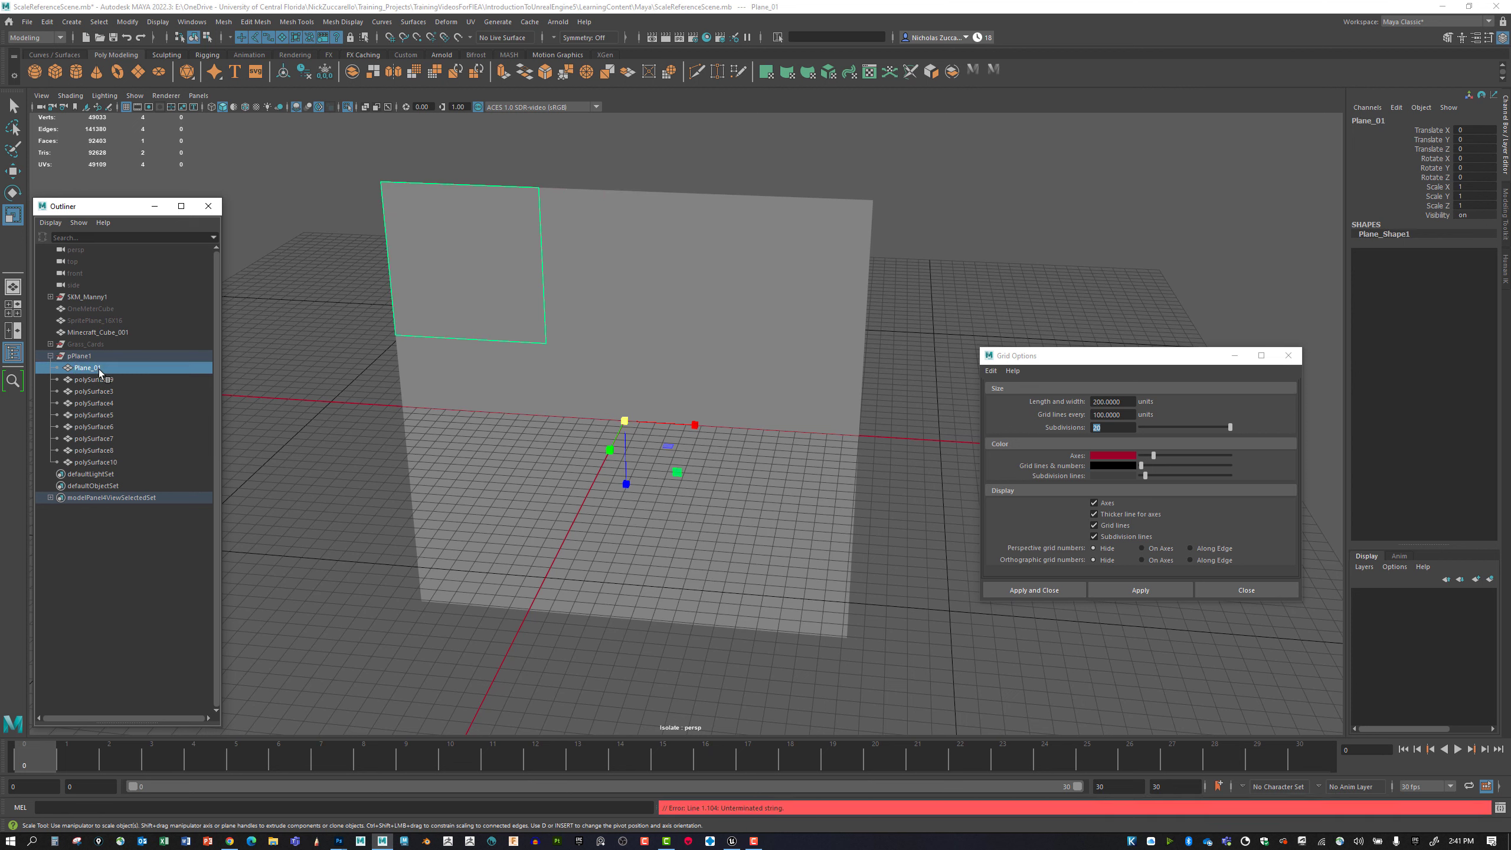
pyautogui.doubleClick(99, 368)
pyautogui.hotkey('ctrl', 'c')
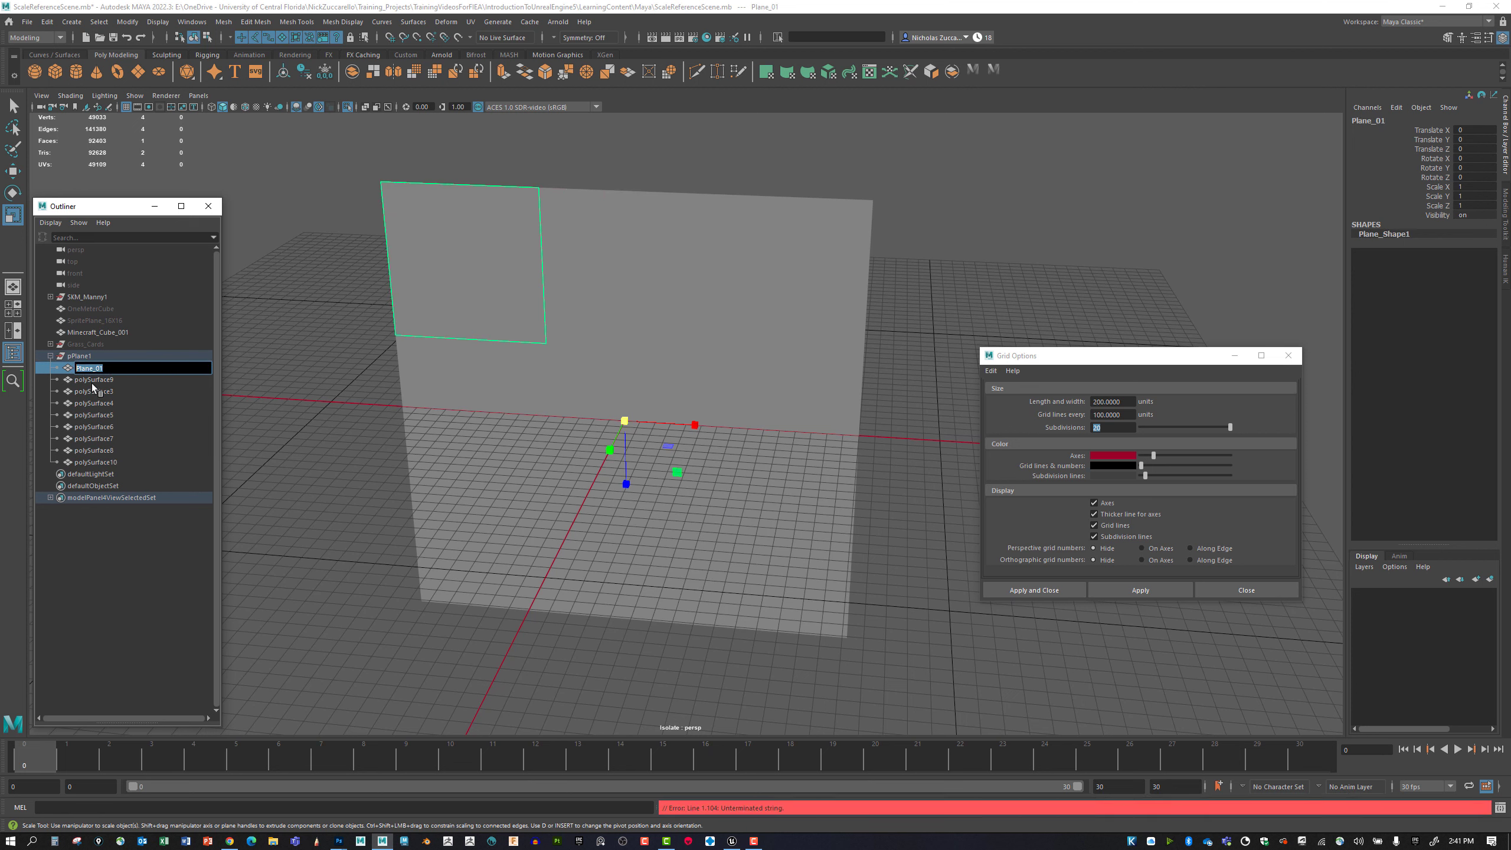
pyautogui.click(94, 382)
pyautogui.doubleClick(97, 381)
pyautogui.hotkey('ctrl', 'v')
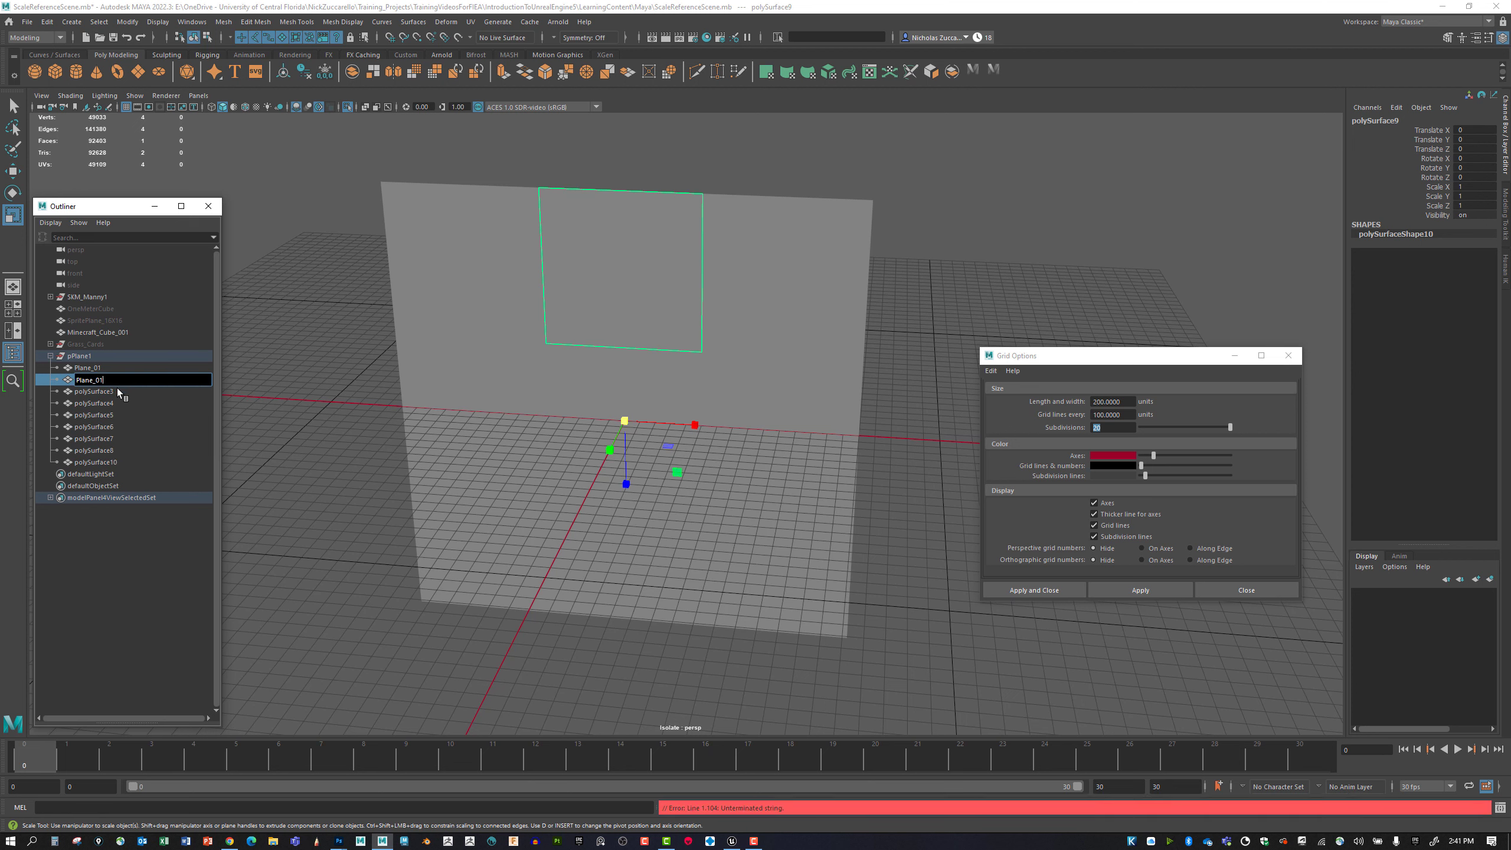
pyautogui.write('2')
pyautogui.press('Return')
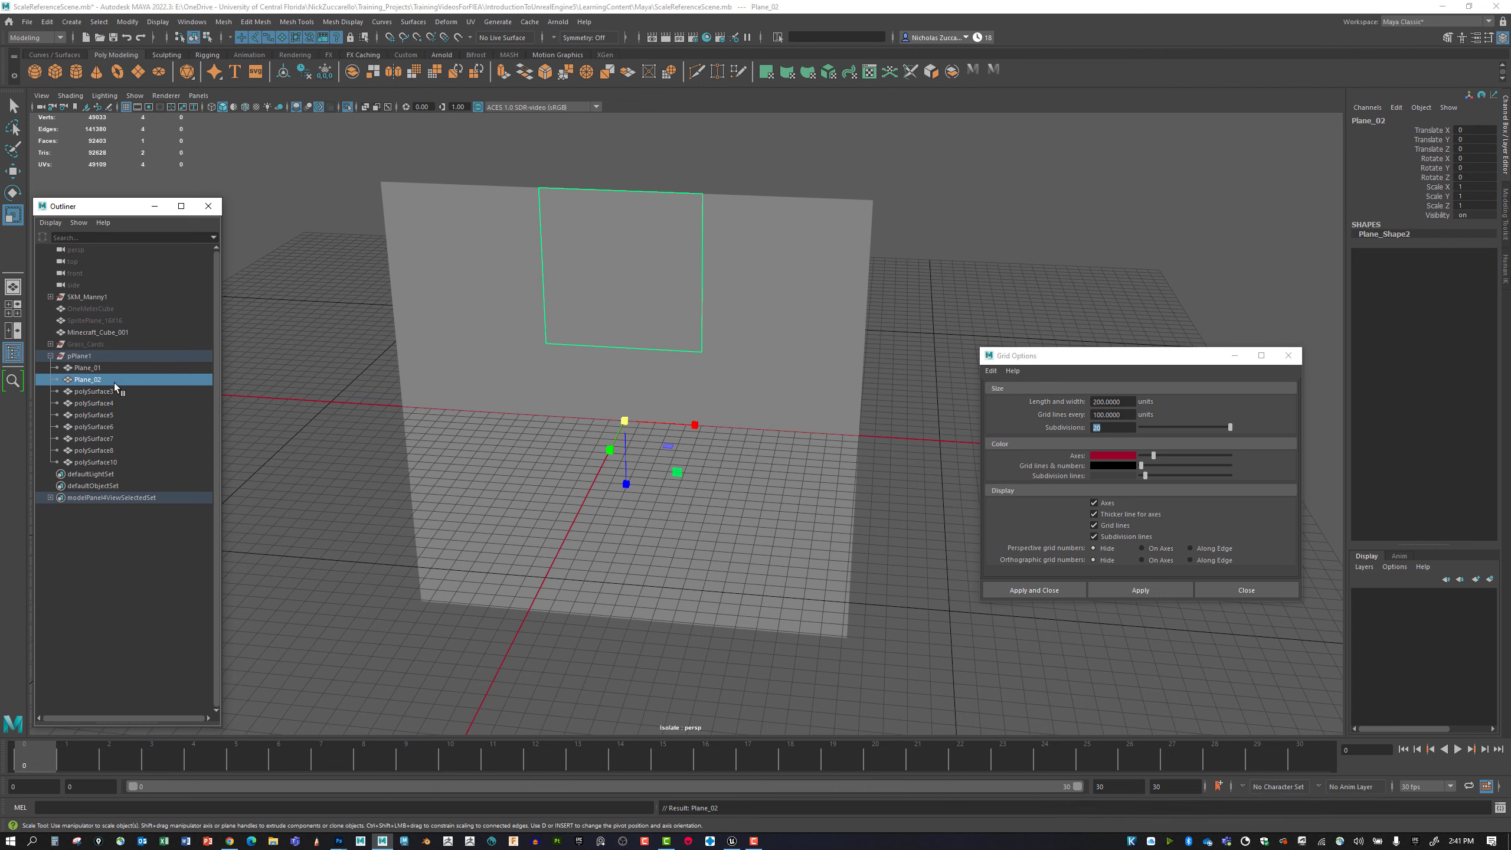
# Move the upper-right square mesh directly below Plane_02 in the Outliner and rename it Plane_03.
pyautogui.click(755, 292)
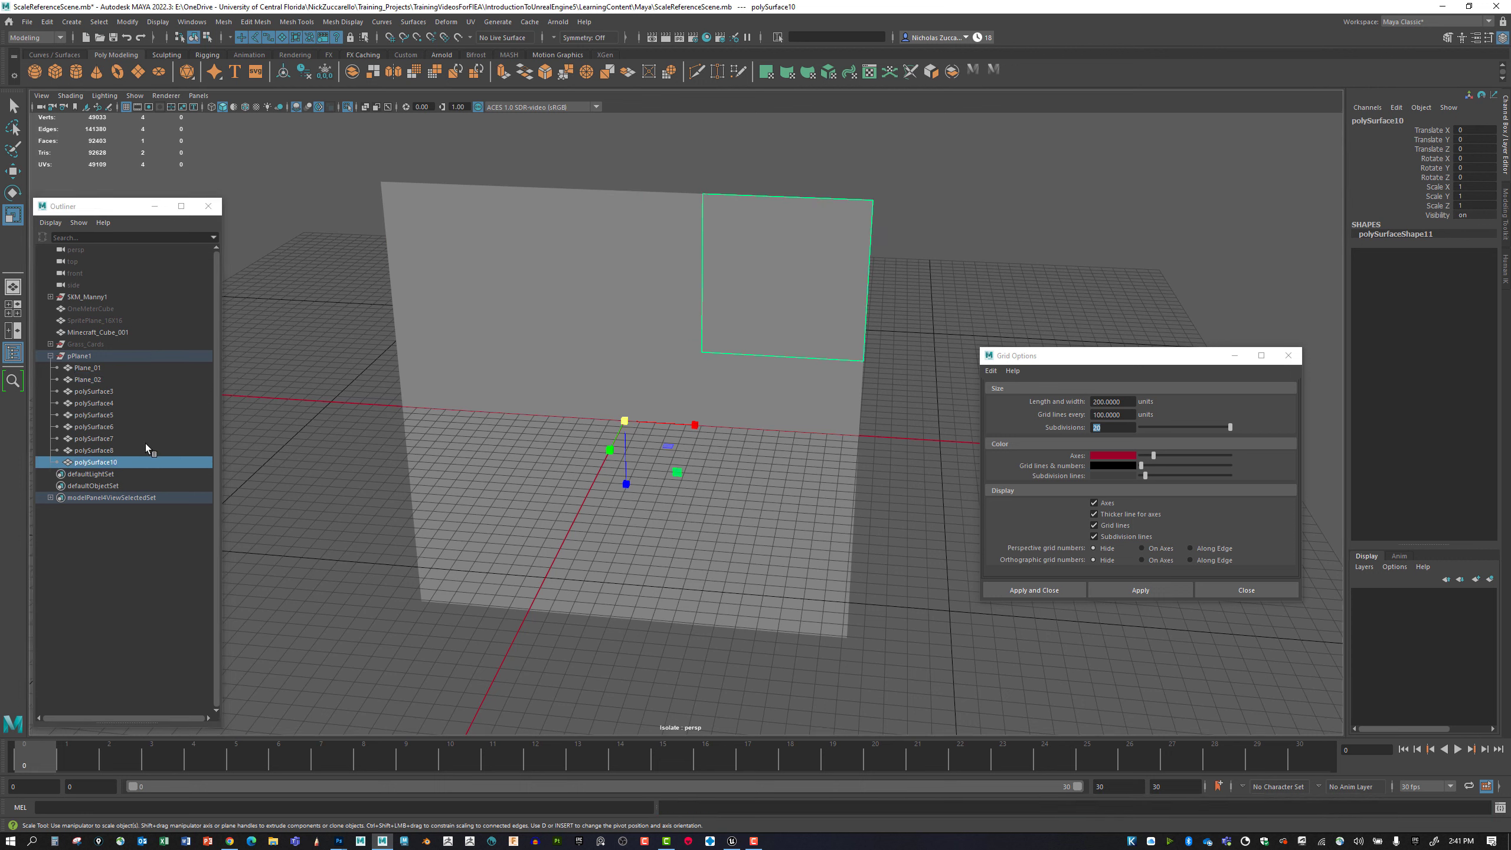
pyautogui.moveTo(118, 468); pyautogui.dragTo(143, 387)
pyautogui.doubleClick(113, 391)
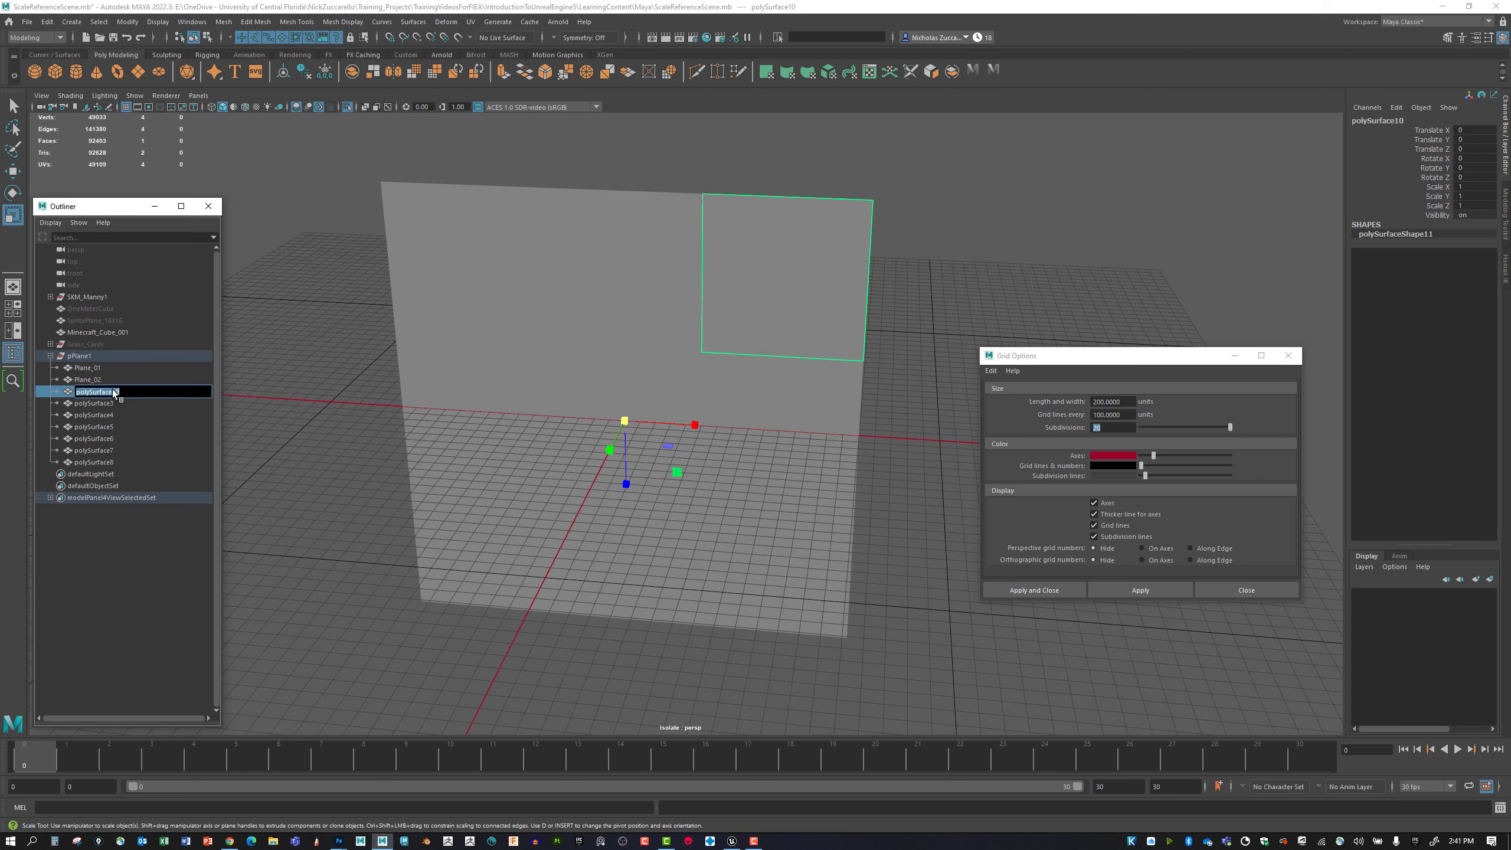
pyautogui.write('Plane_03')
pyautogui.press('Return')
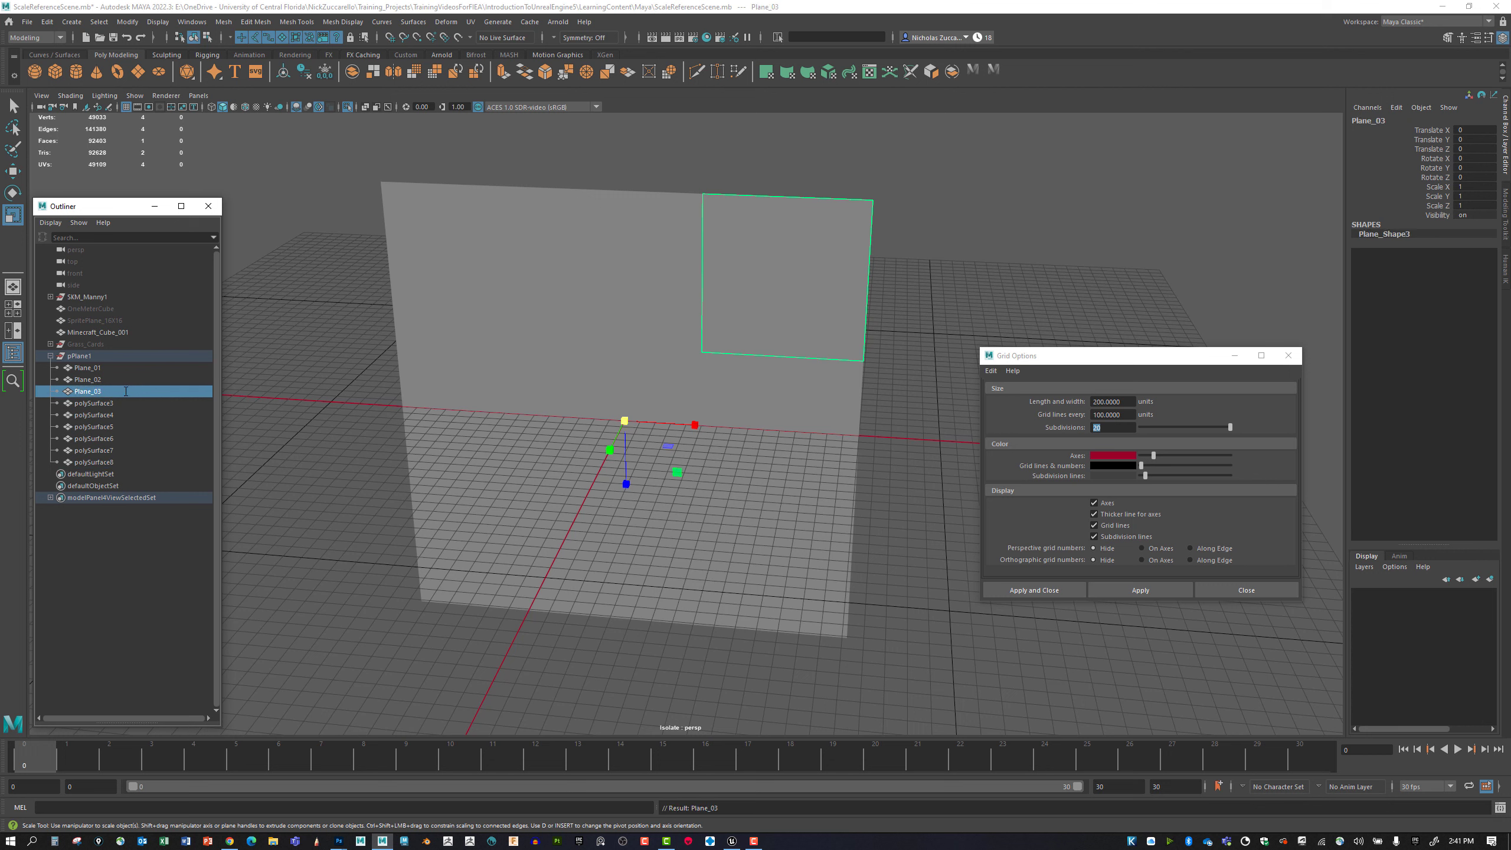
# Reorder the Outliner so the middle row's left square and the centre square follow Plane_03 in that order.
pyautogui.click(470, 361)
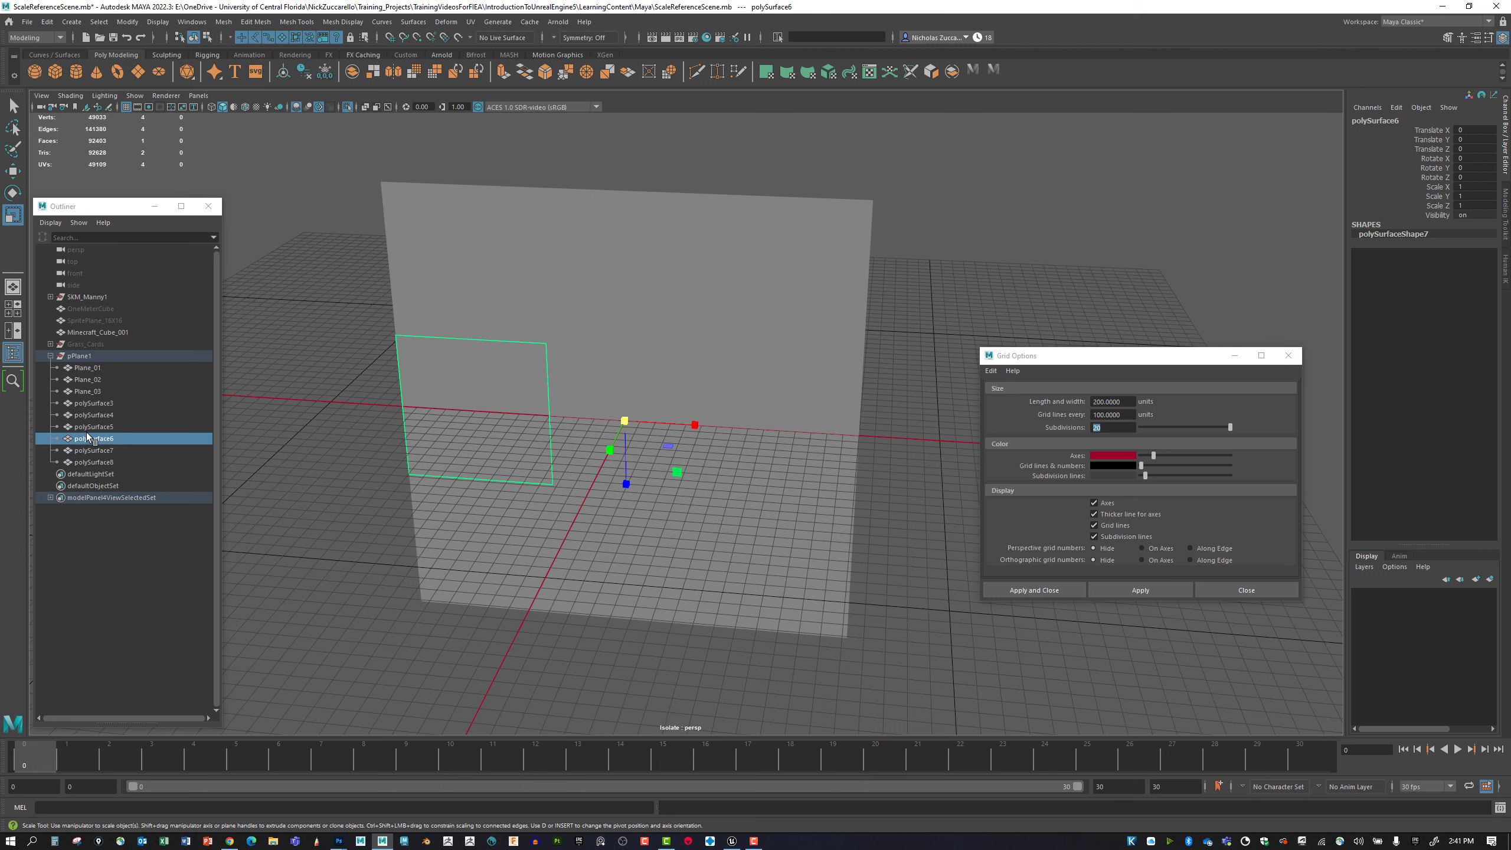
pyautogui.moveTo(108, 441); pyautogui.dragTo(117, 398)
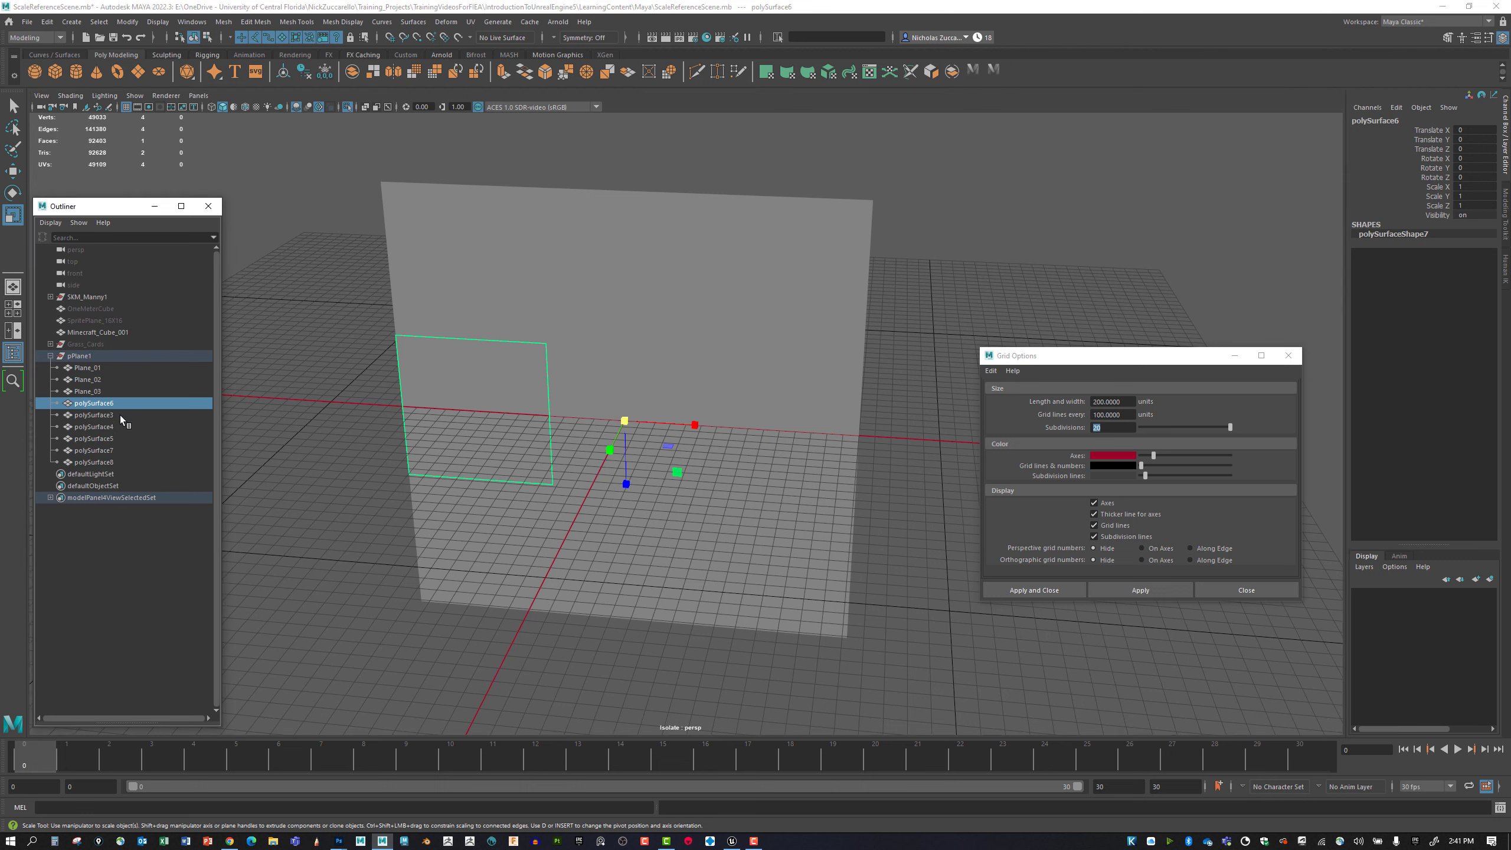
pyautogui.click(590, 430)
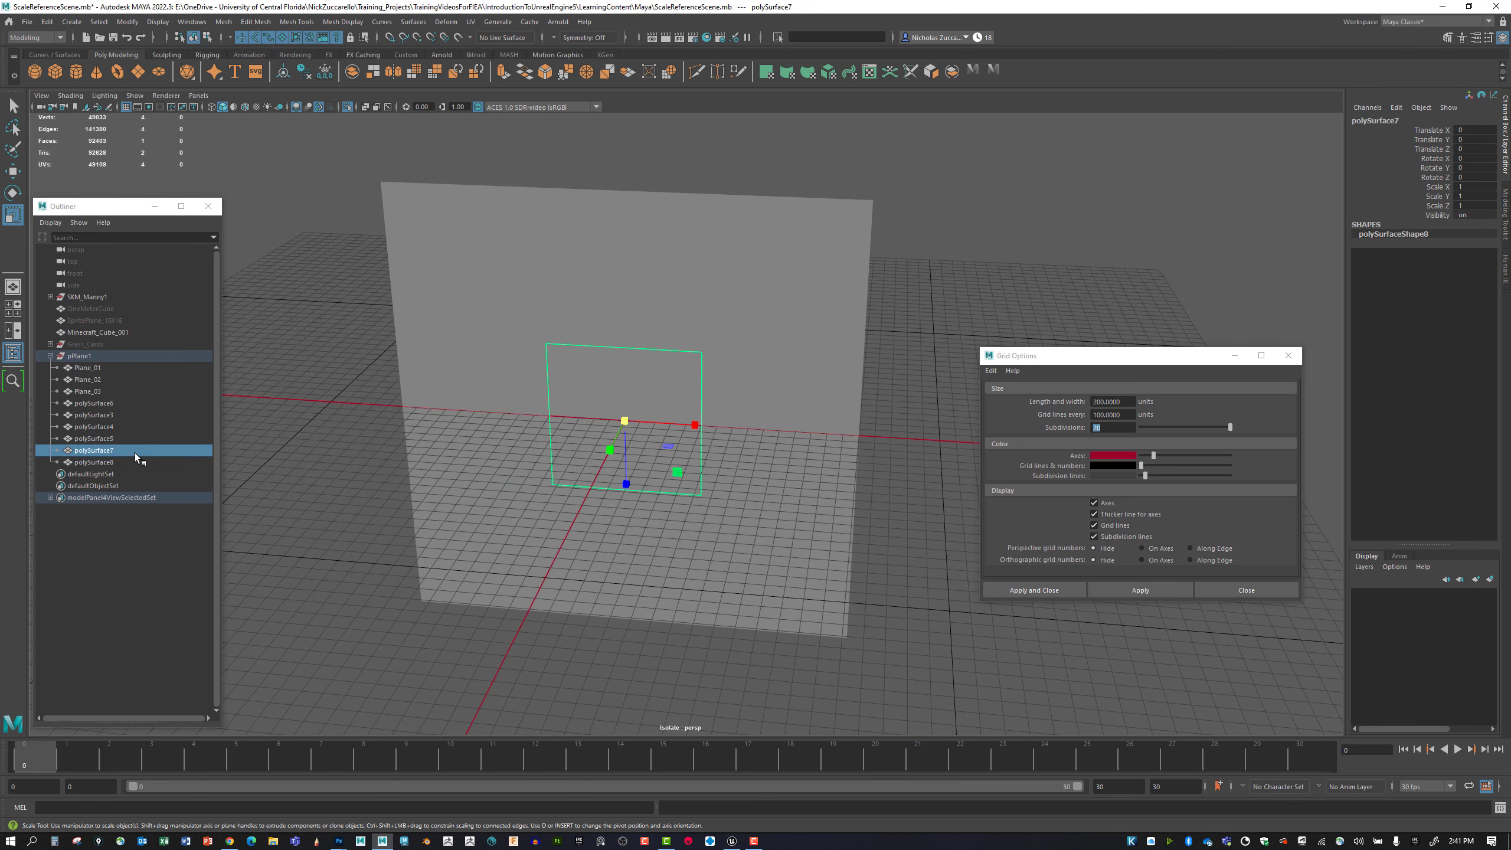
pyautogui.moveTo(134, 453); pyautogui.dragTo(137, 409)
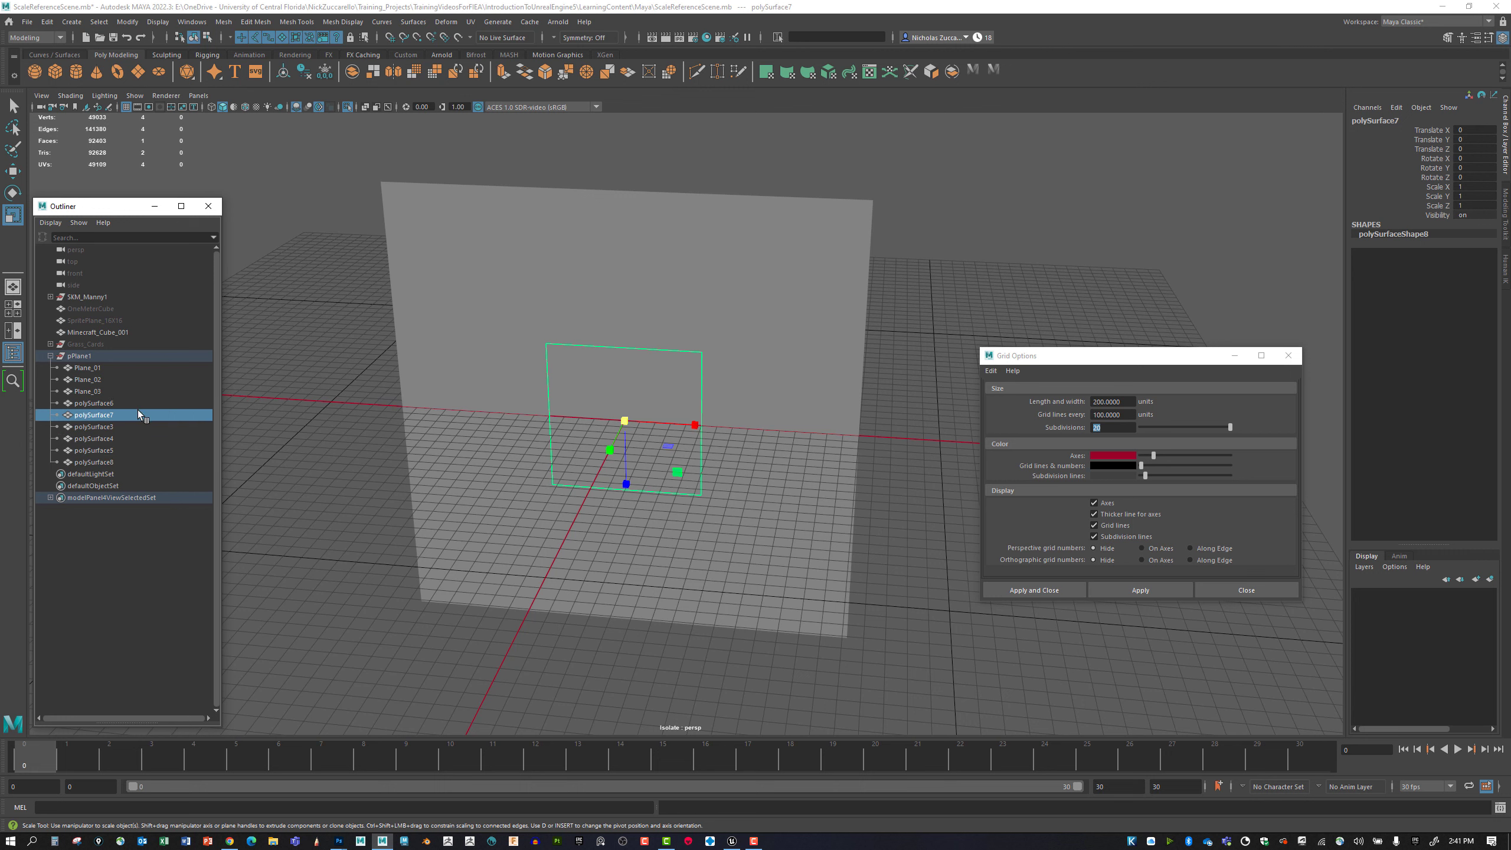
# Rename the middle row's left square mesh as Plane_04 and the centre square mesh as Plane_05.
pyautogui.click(773, 455)
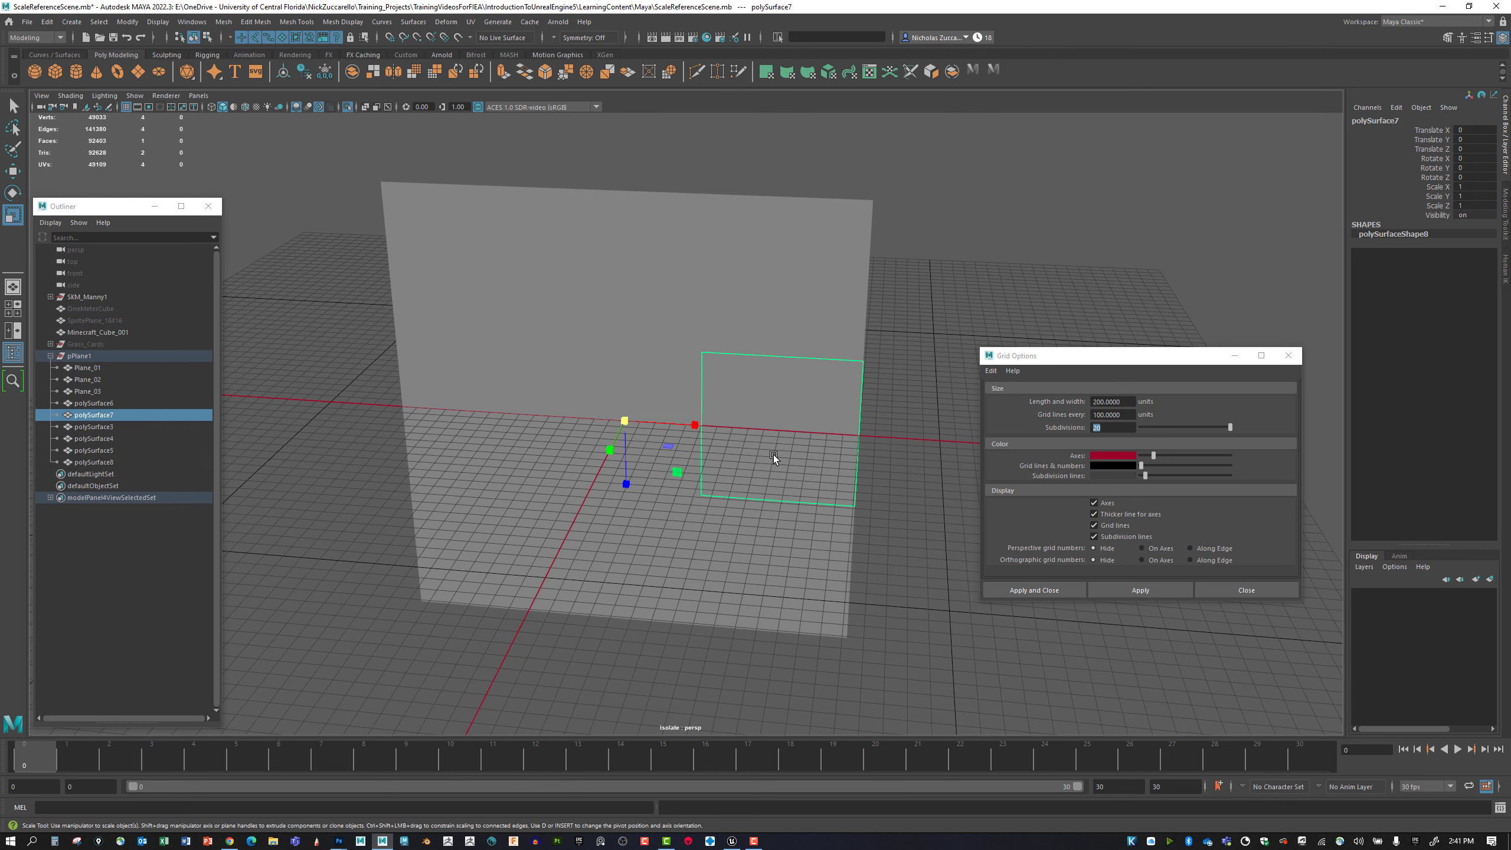
pyautogui.doubleClick(119, 405)
pyautogui.write('Plane_01')
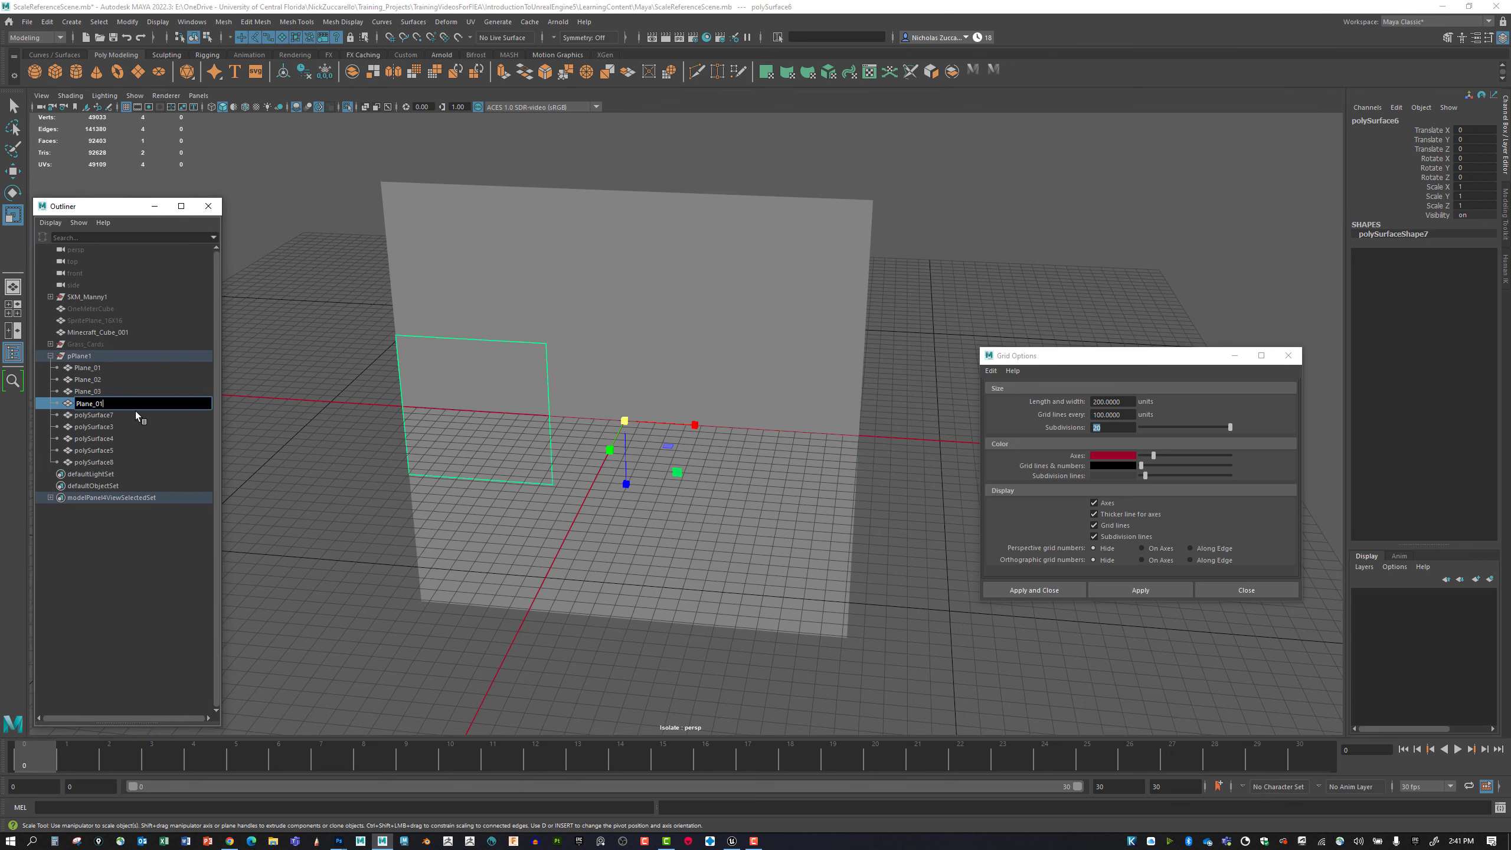
pyautogui.write('4')
pyautogui.press('Return')
pyautogui.doubleClick(112, 415)
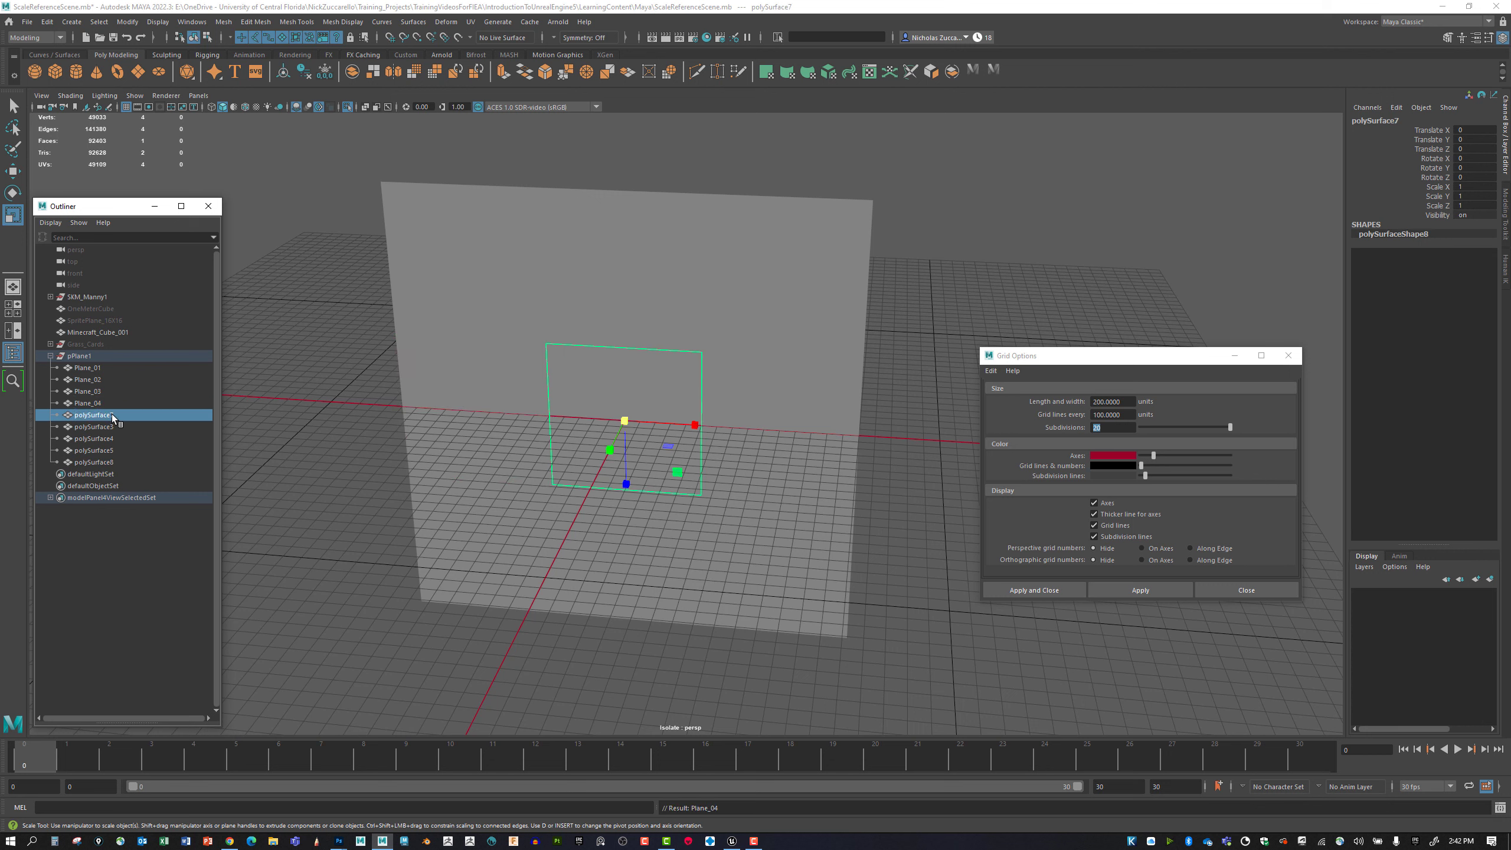
pyautogui.write('Plane_01')
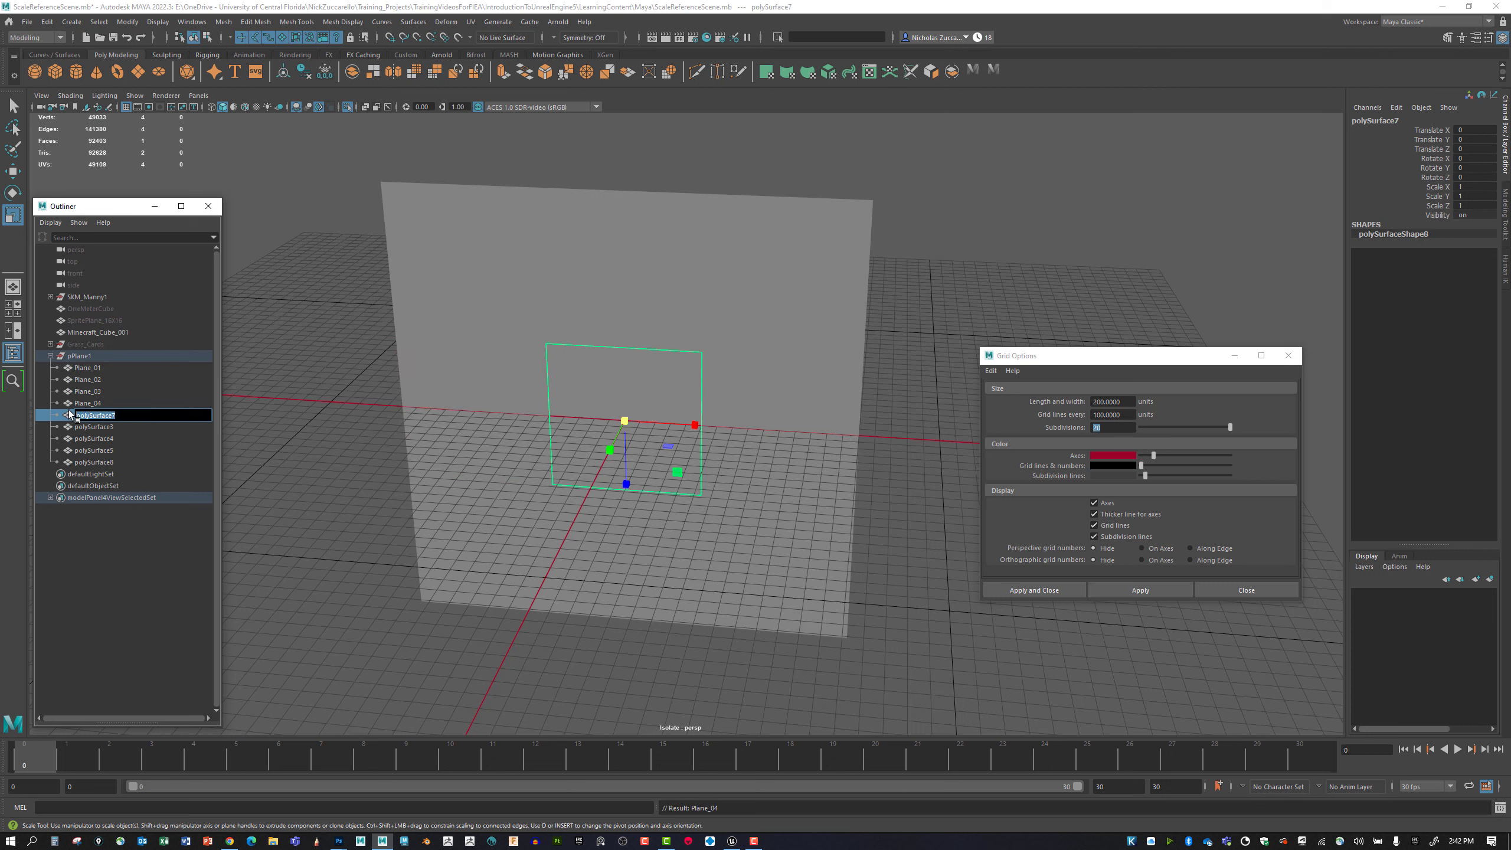
pyautogui.write('5')
pyautogui.press('Return')
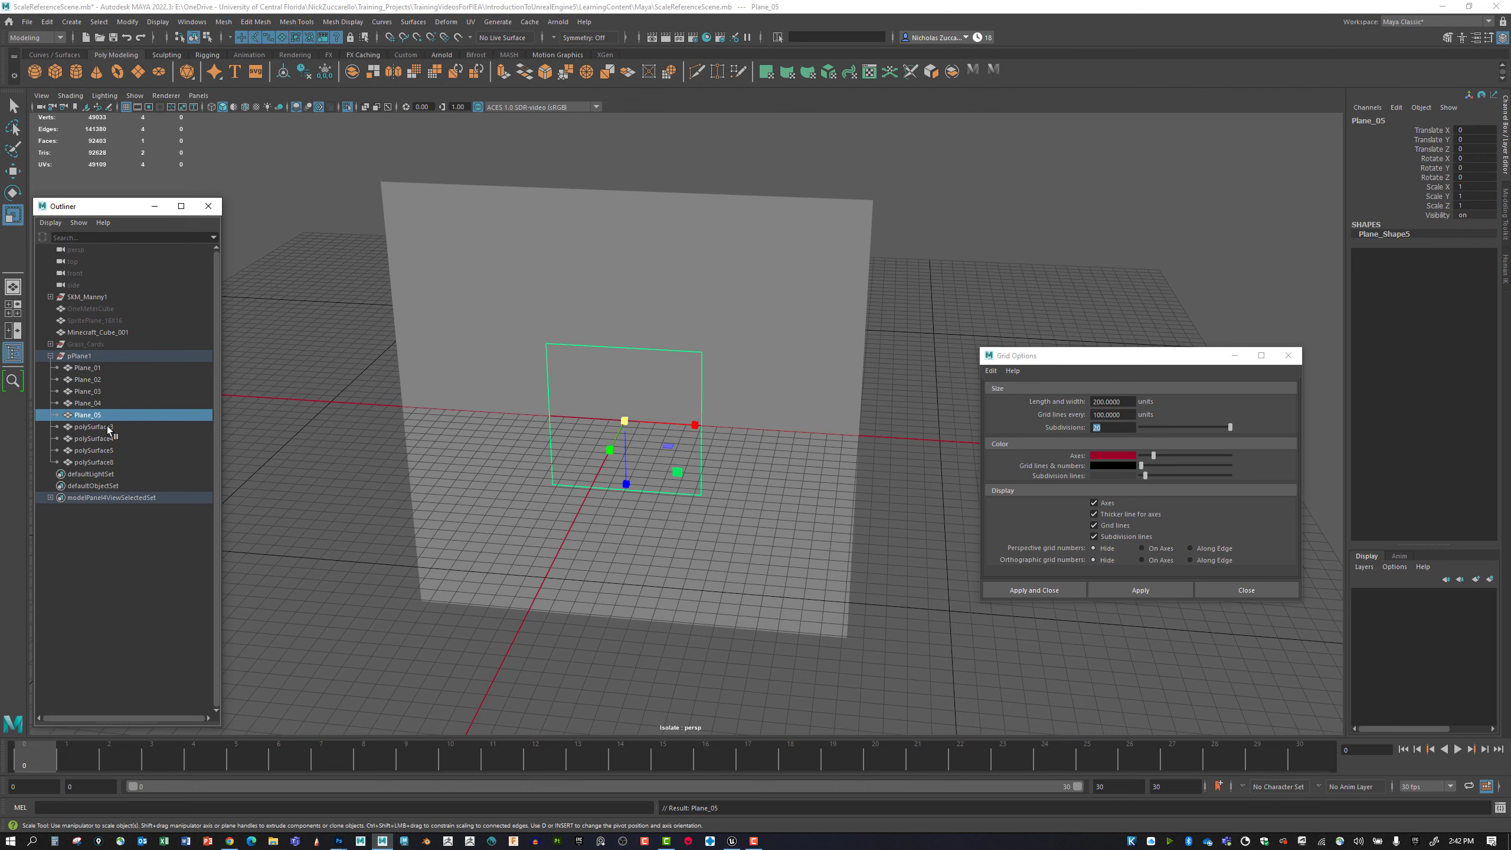
# Move the middle row's right square mesh directly below Plane_05 in the Outliner and rename it Plane_06.
pyautogui.click(106, 426)
pyautogui.click(108, 450)
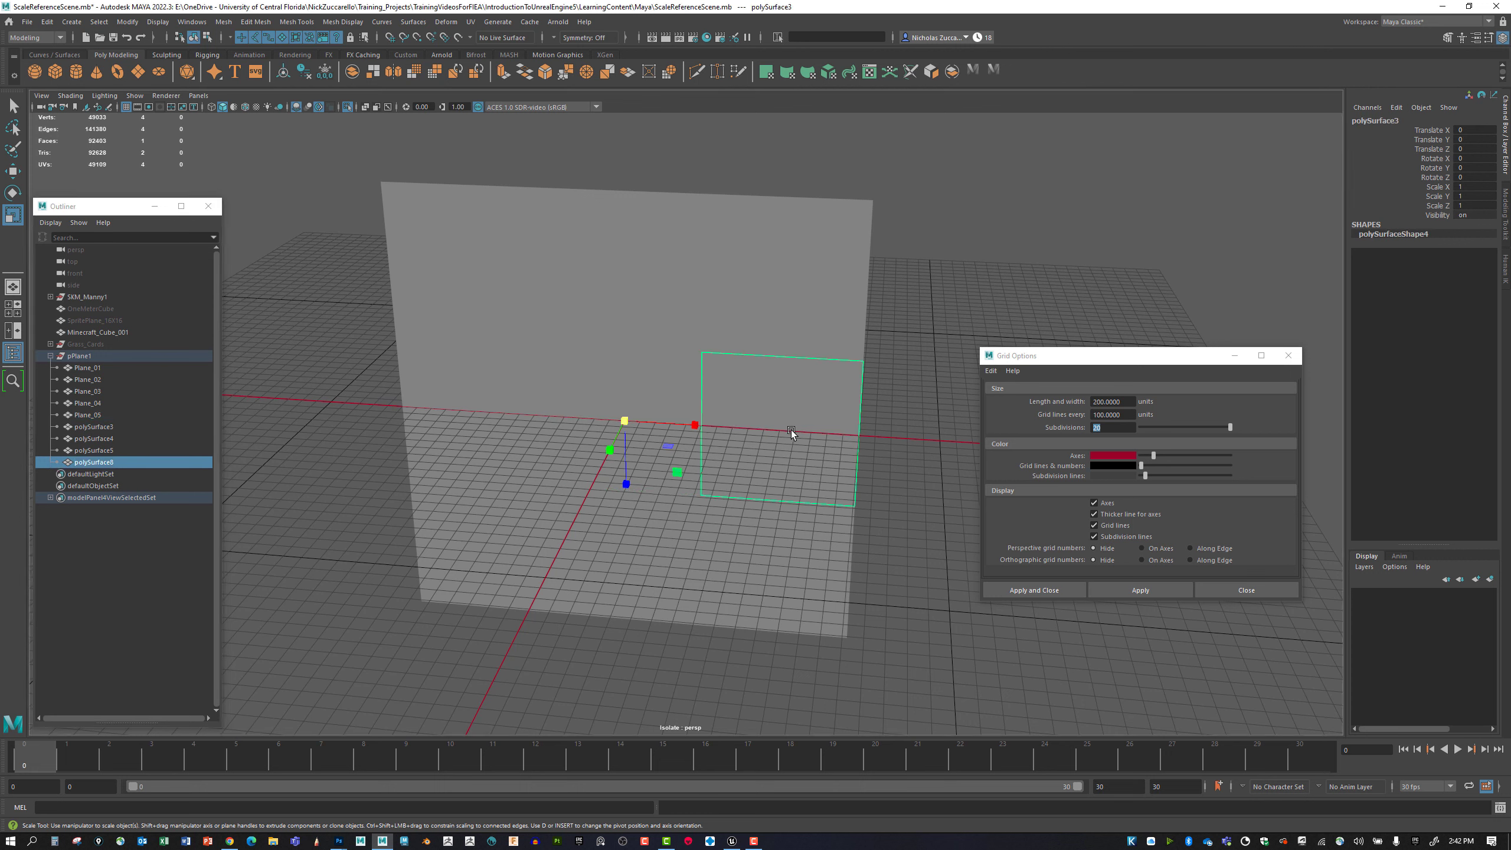
pyautogui.click(116, 462)
pyautogui.moveTo(116, 462); pyautogui.dragTo(123, 420)
pyautogui.doubleClick(102, 426)
pyautogui.write('Plane_06')
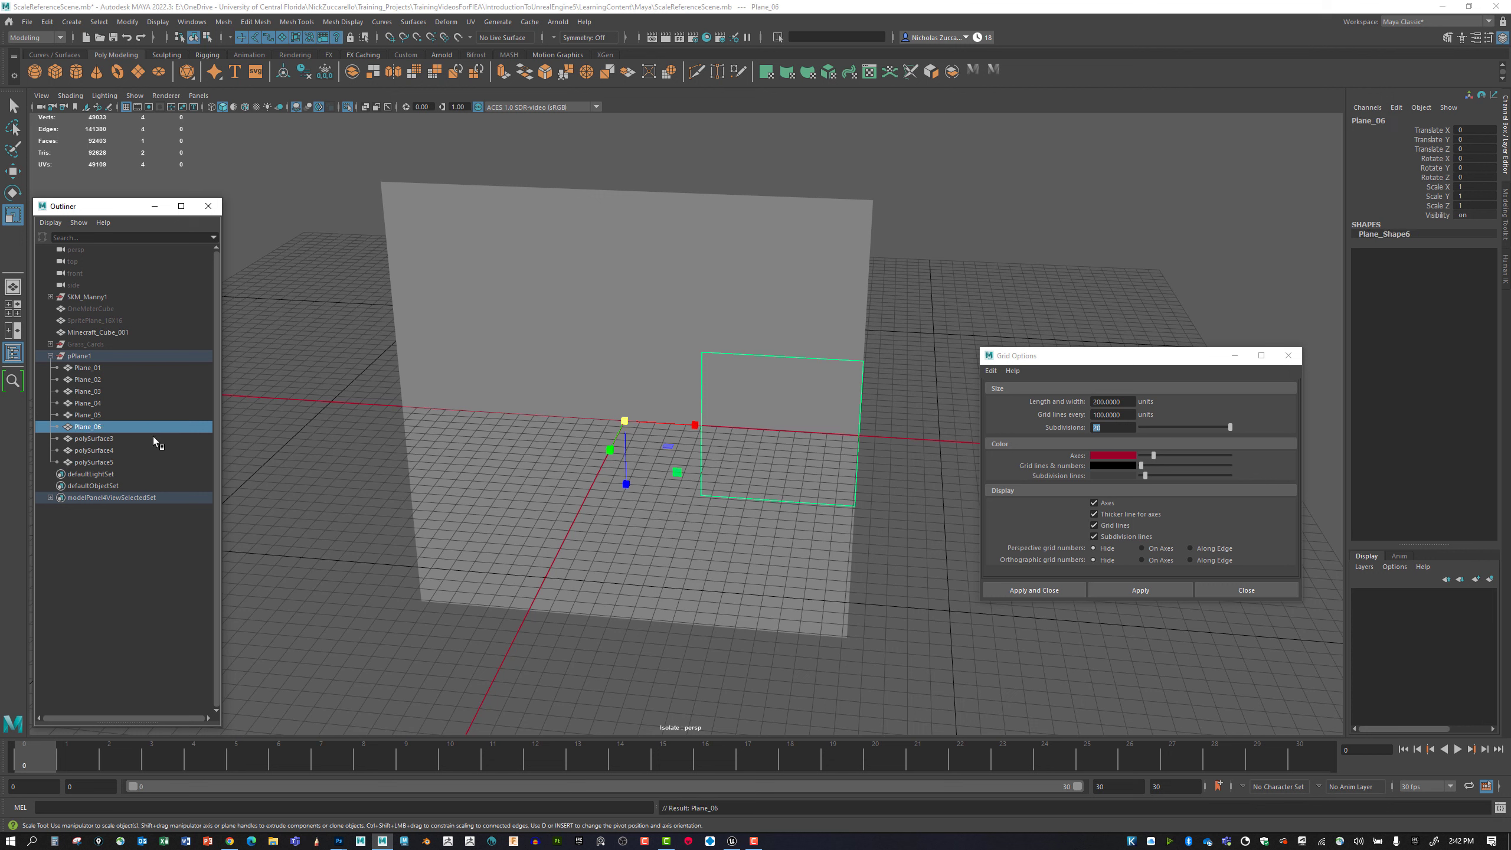
# Rename the plane's lower-left square mesh as Plane_07.
pyautogui.click(94, 439)
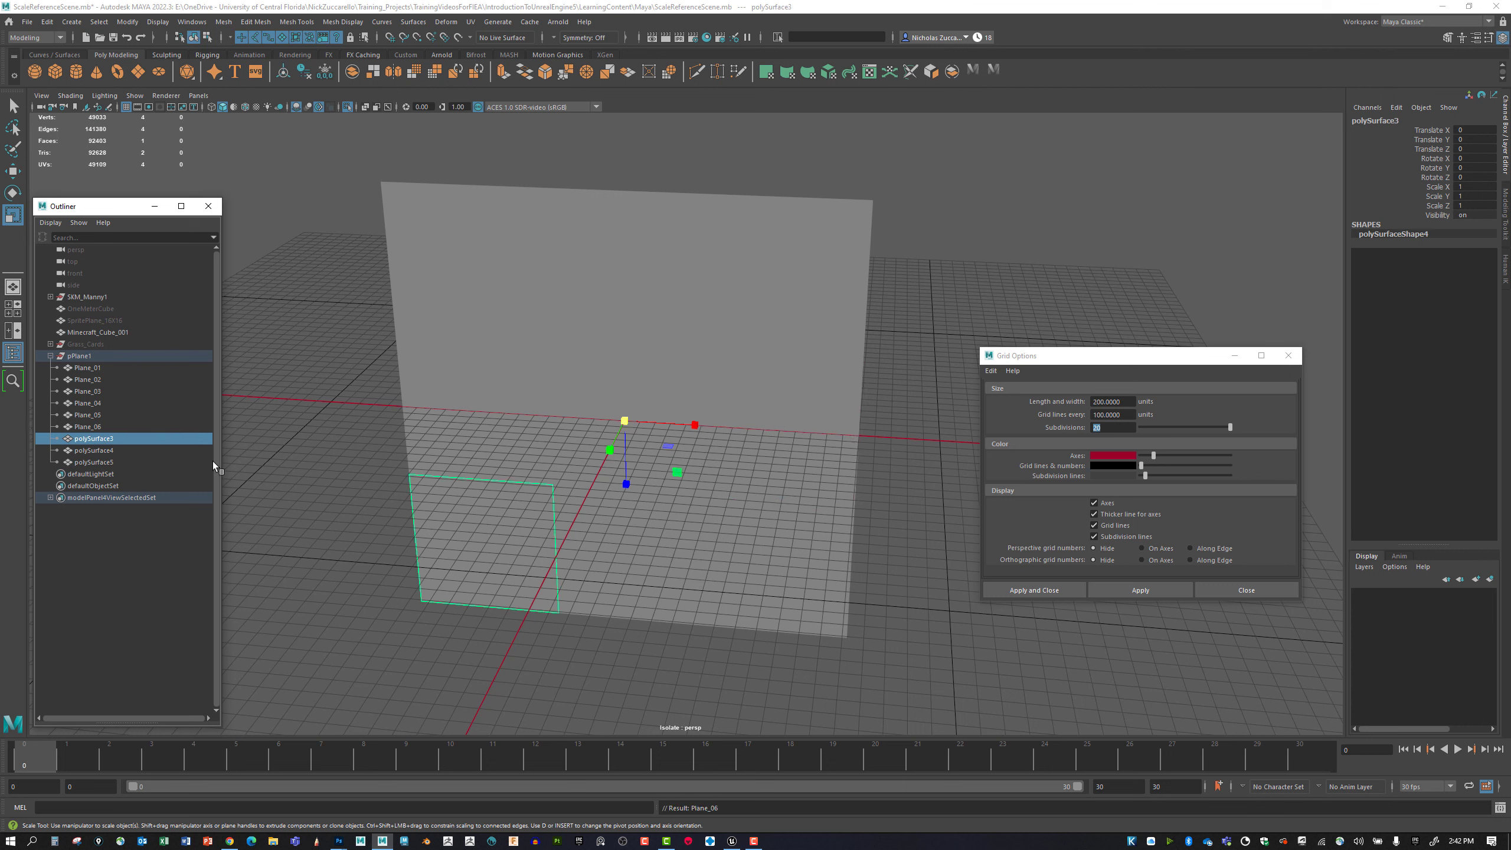
pyautogui.doubleClick(89, 439)
pyautogui.write('Plane_01')
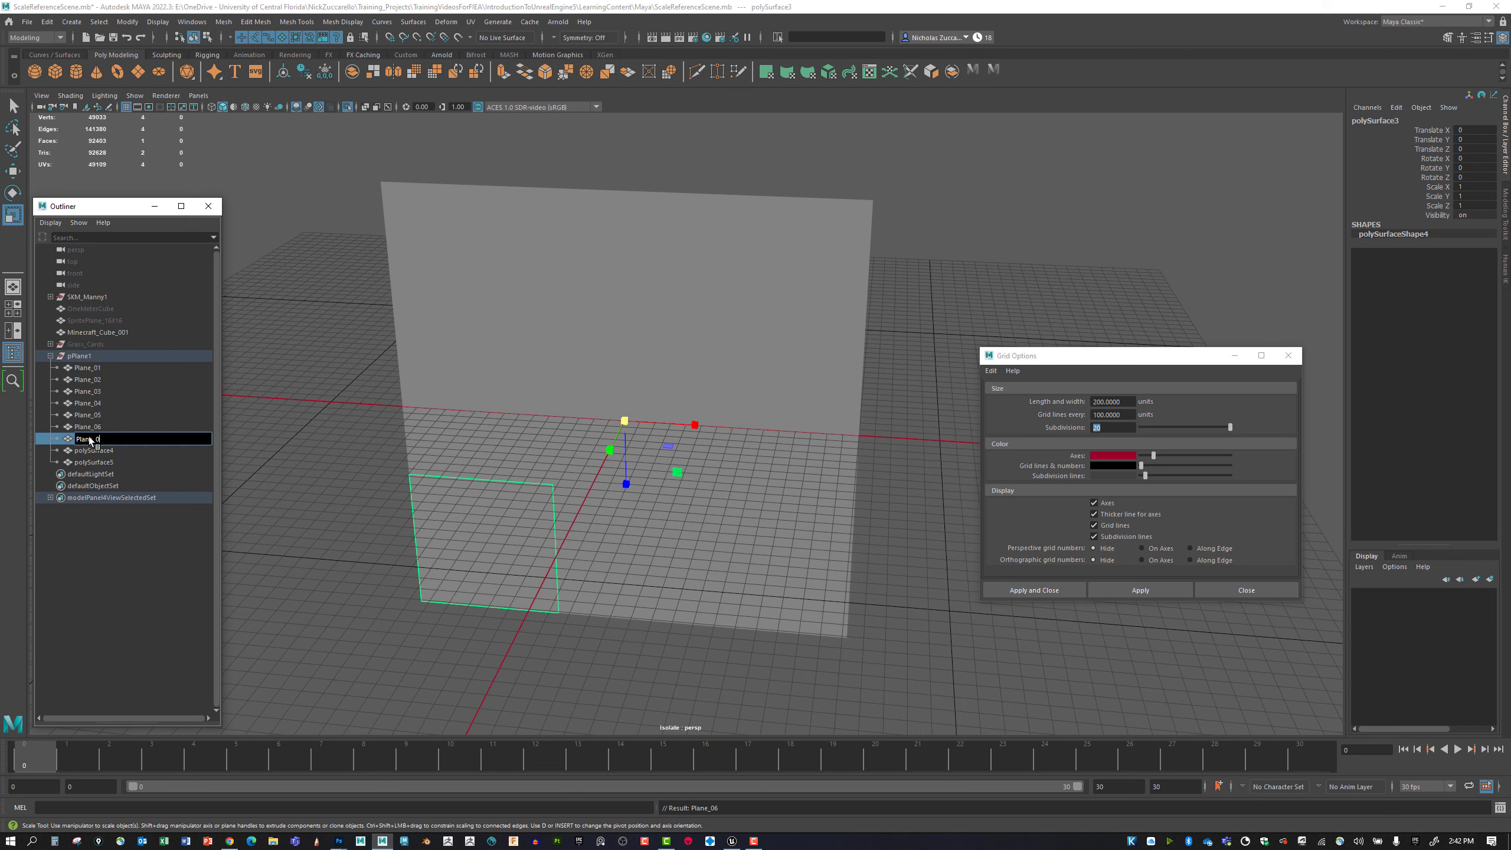
pyautogui.press('Return')
# Rename the plane's lower-middle square mesh as Plane_08.
pyautogui.click(113, 449)
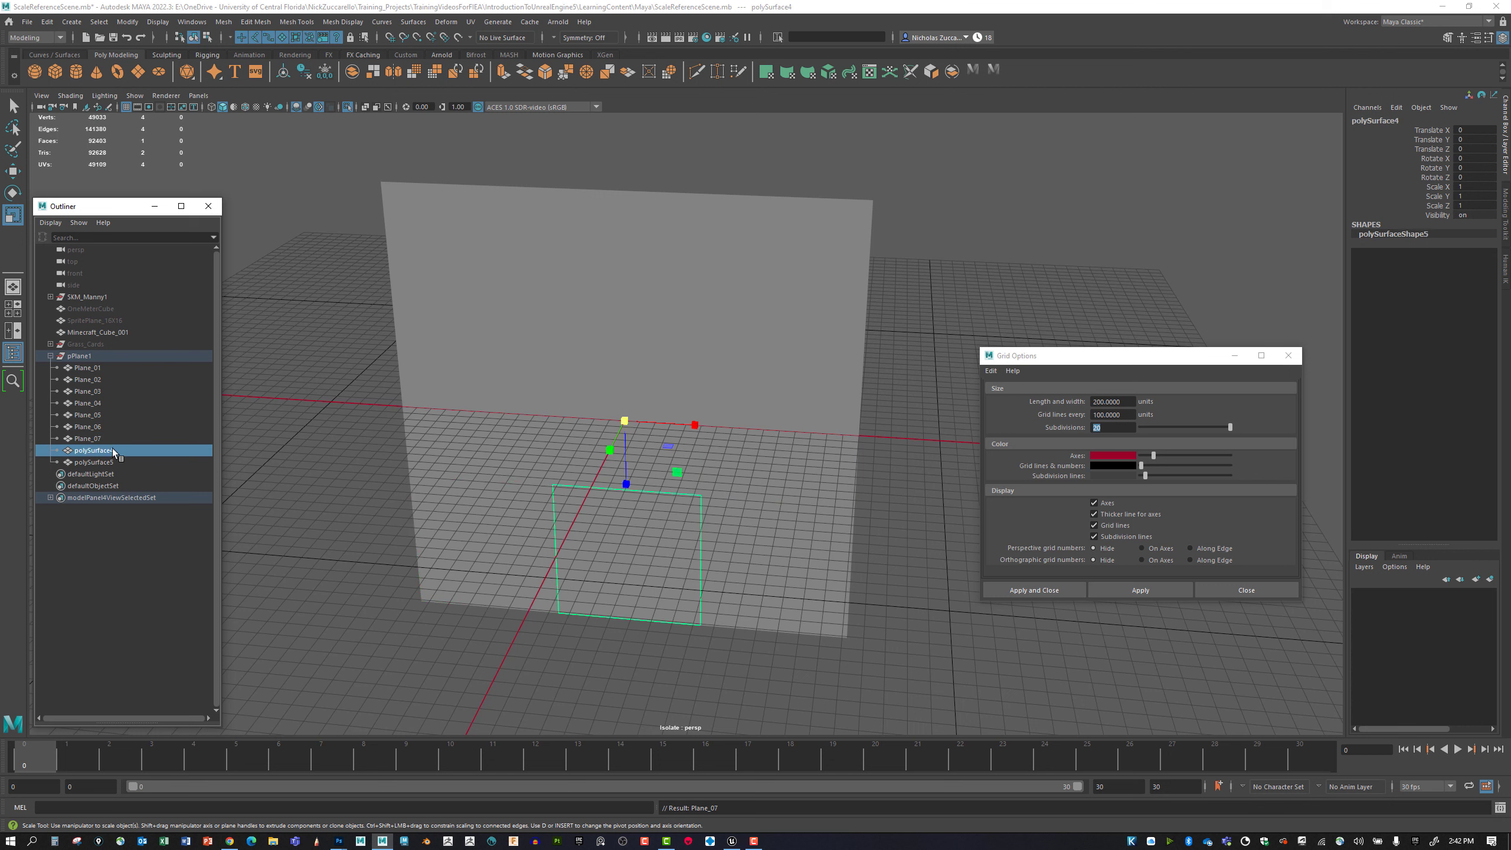
pyautogui.doubleClick(120, 451)
pyautogui.write('Plane_01')
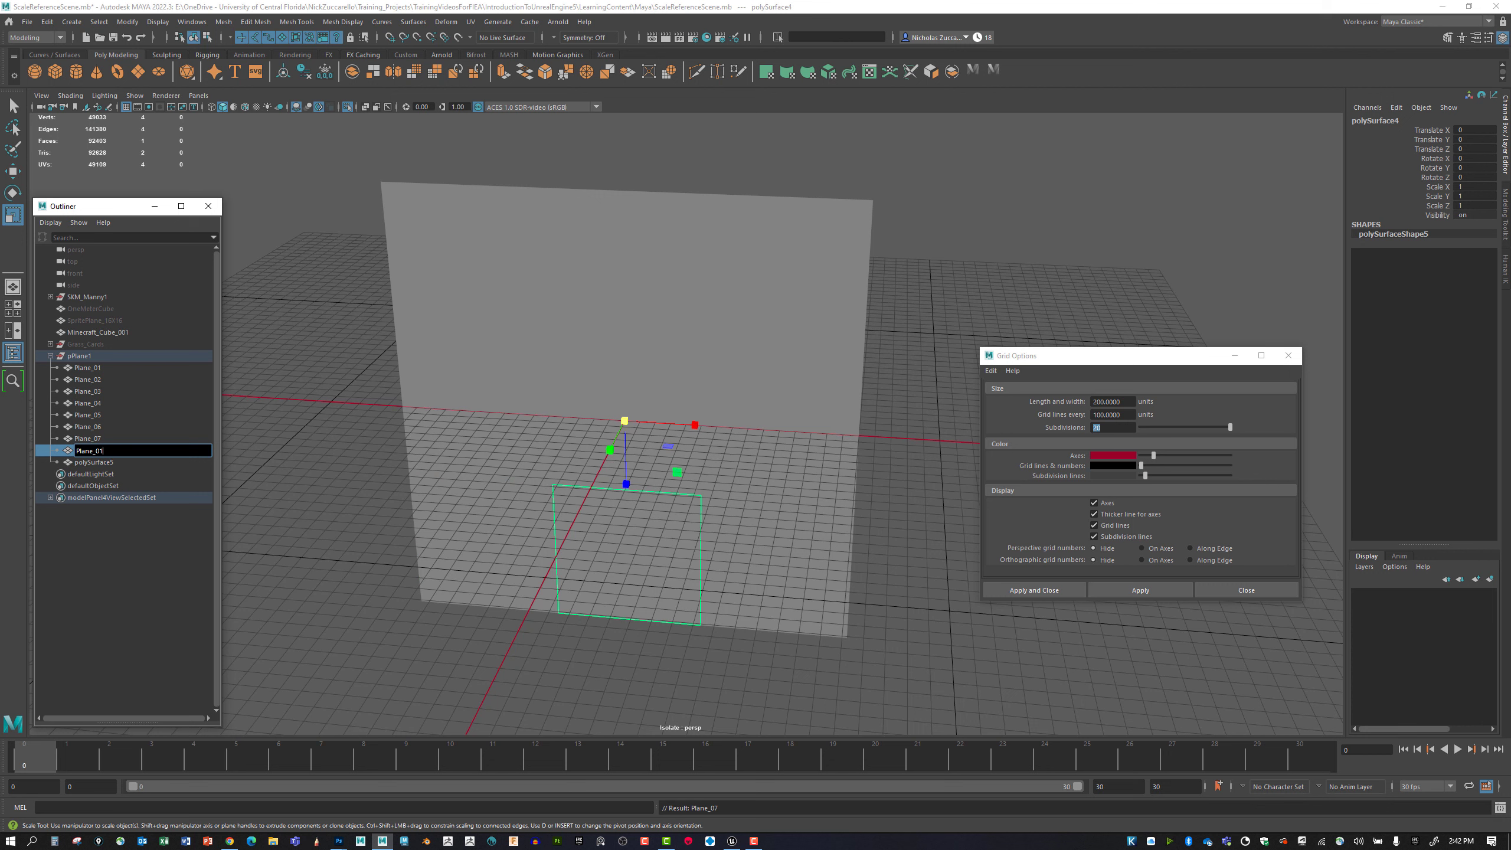
pyautogui.write('8')
pyautogui.press('Return')
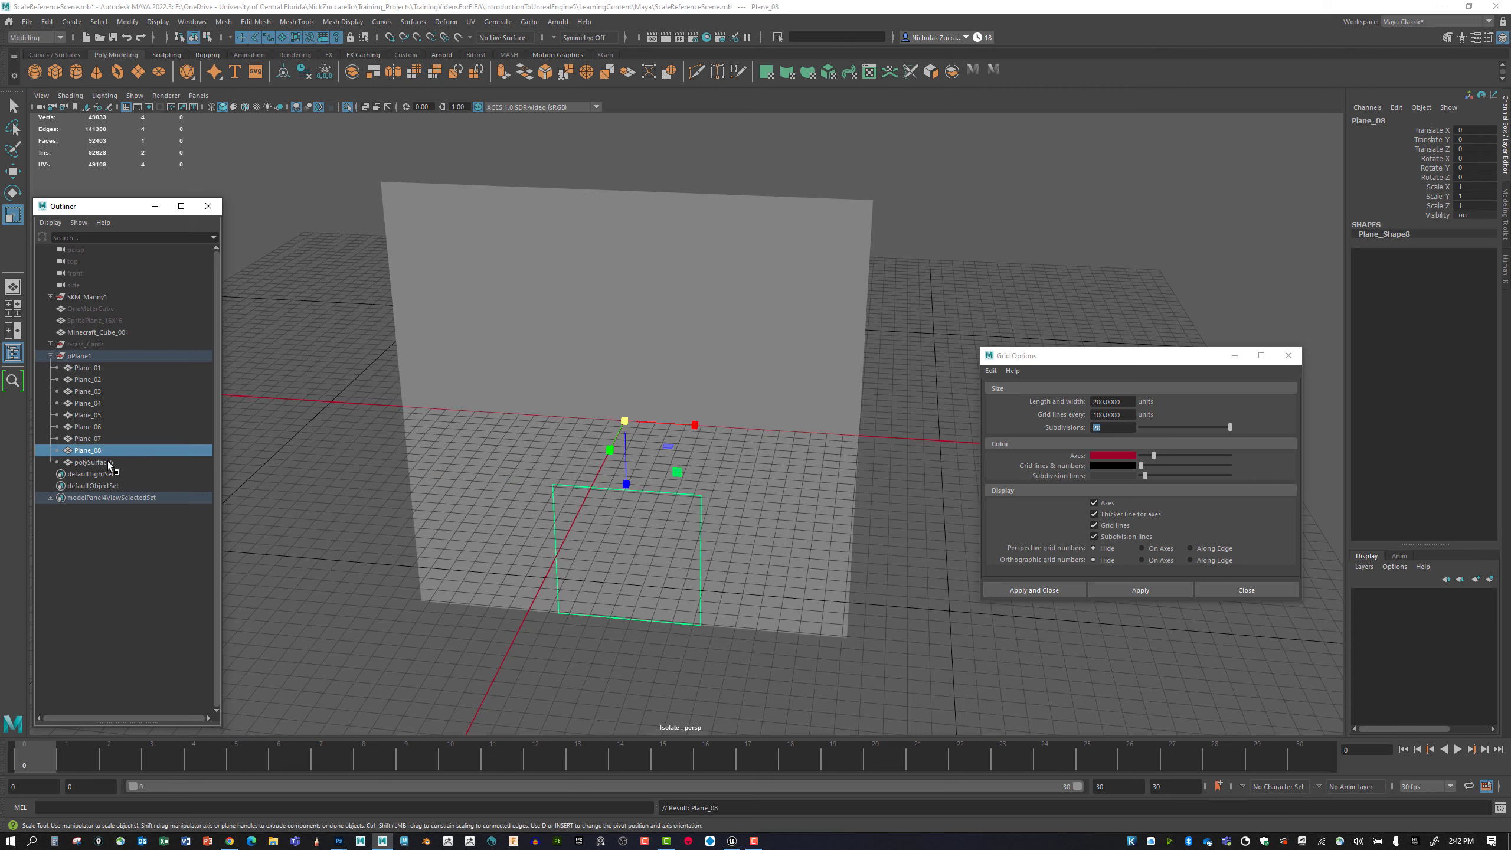
# Rename the plane's lower-right square mesh as Plane_09.
pyautogui.click(108, 462)
pyautogui.doubleClick(108, 463)
pyautogui.write('Plane_01')
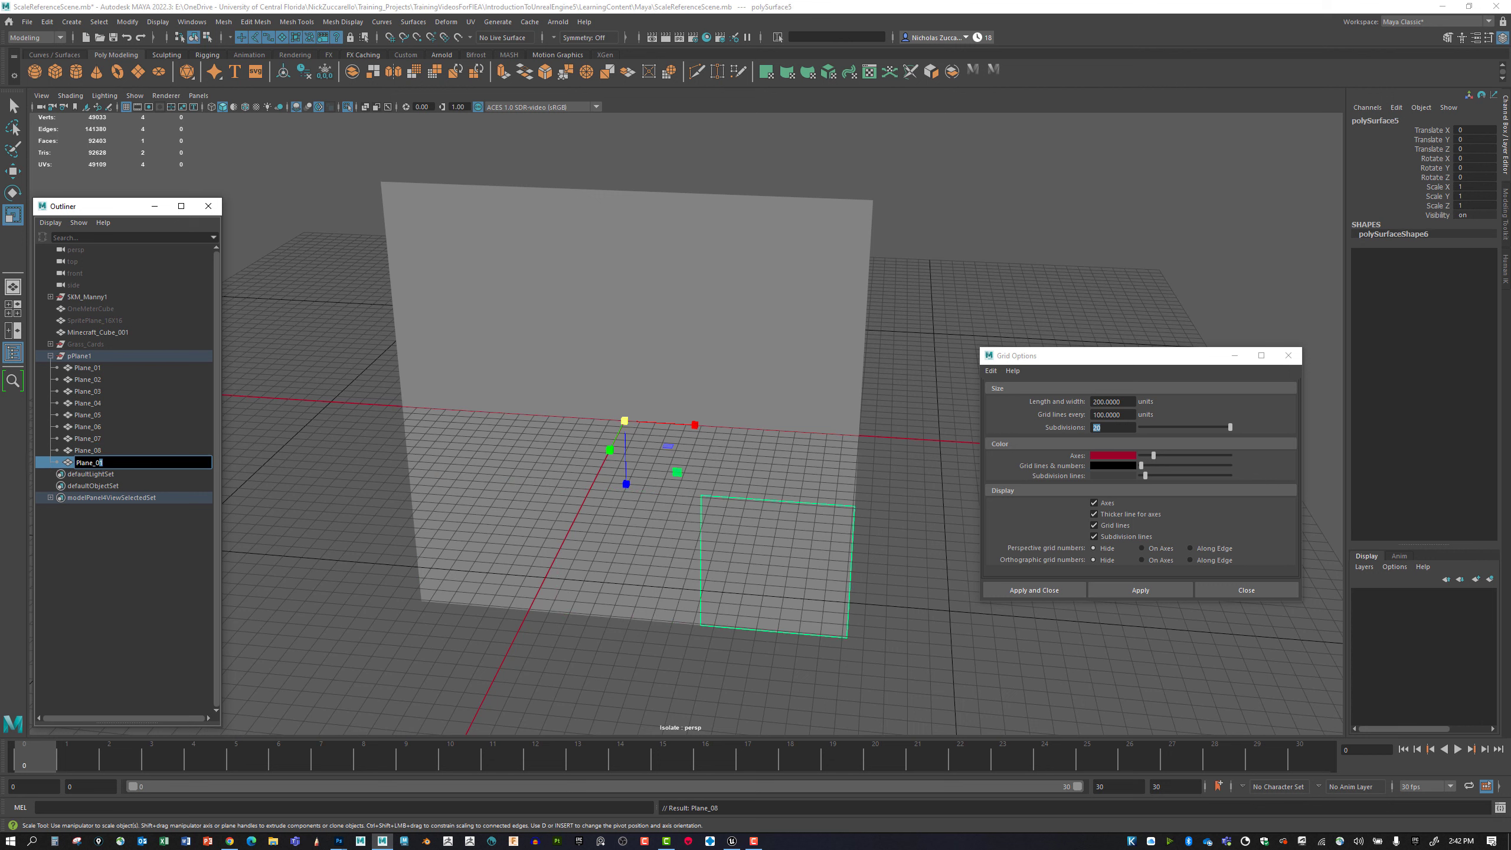
pyautogui.write('9')
pyautogui.press('Return')
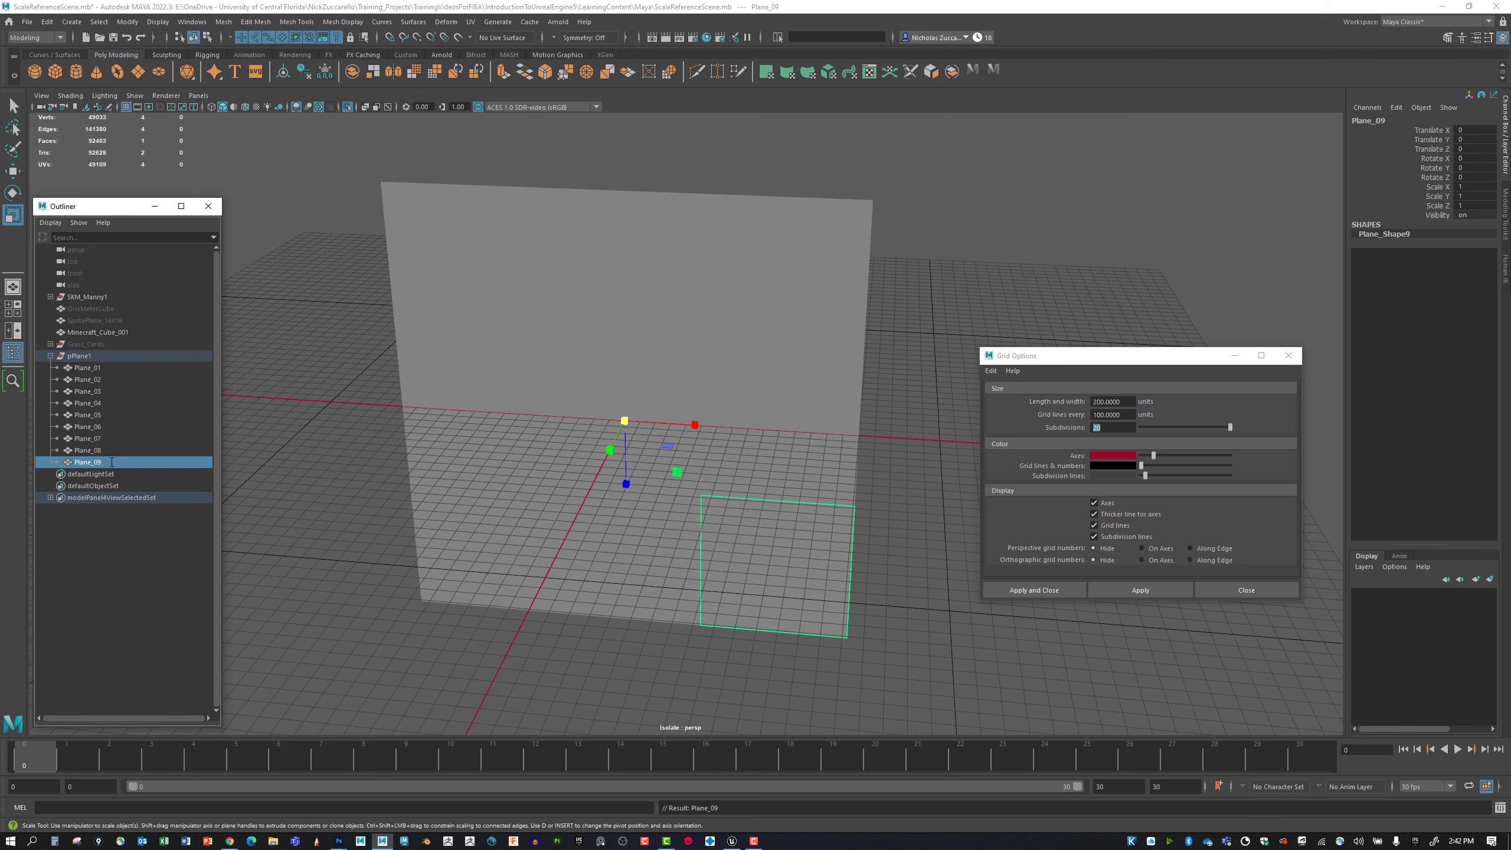
# Select Plane_01 and display wireframe edges over the shaded squares in the perspective view.
pyautogui.click(89, 369)
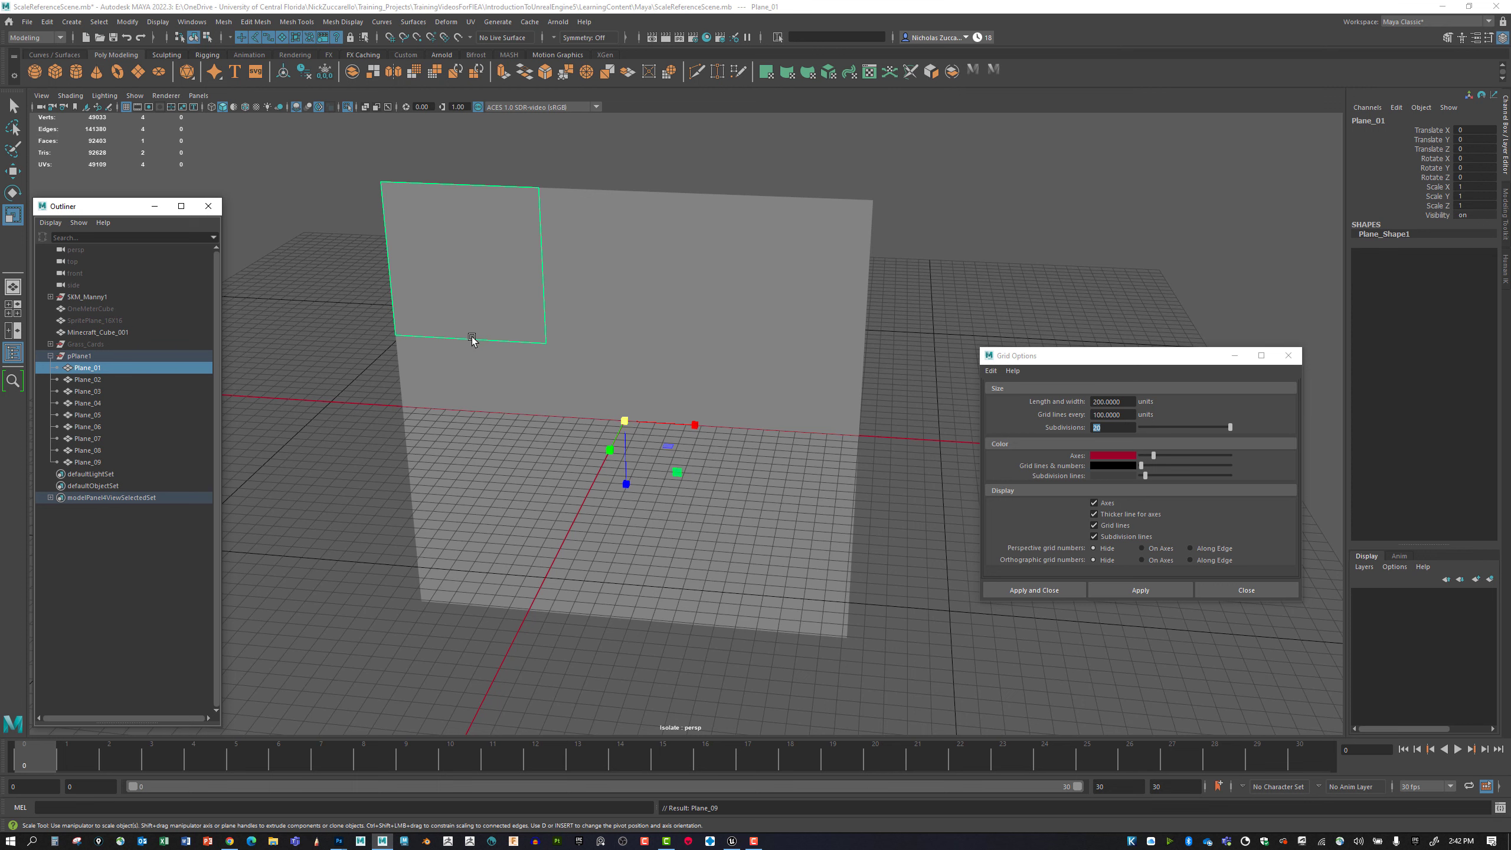
pyautogui.keyDown('alt'); pyautogui.moveTo(499, 341); pyautogui.dragTo(504, 346); pyautogui.keyUp('alt')
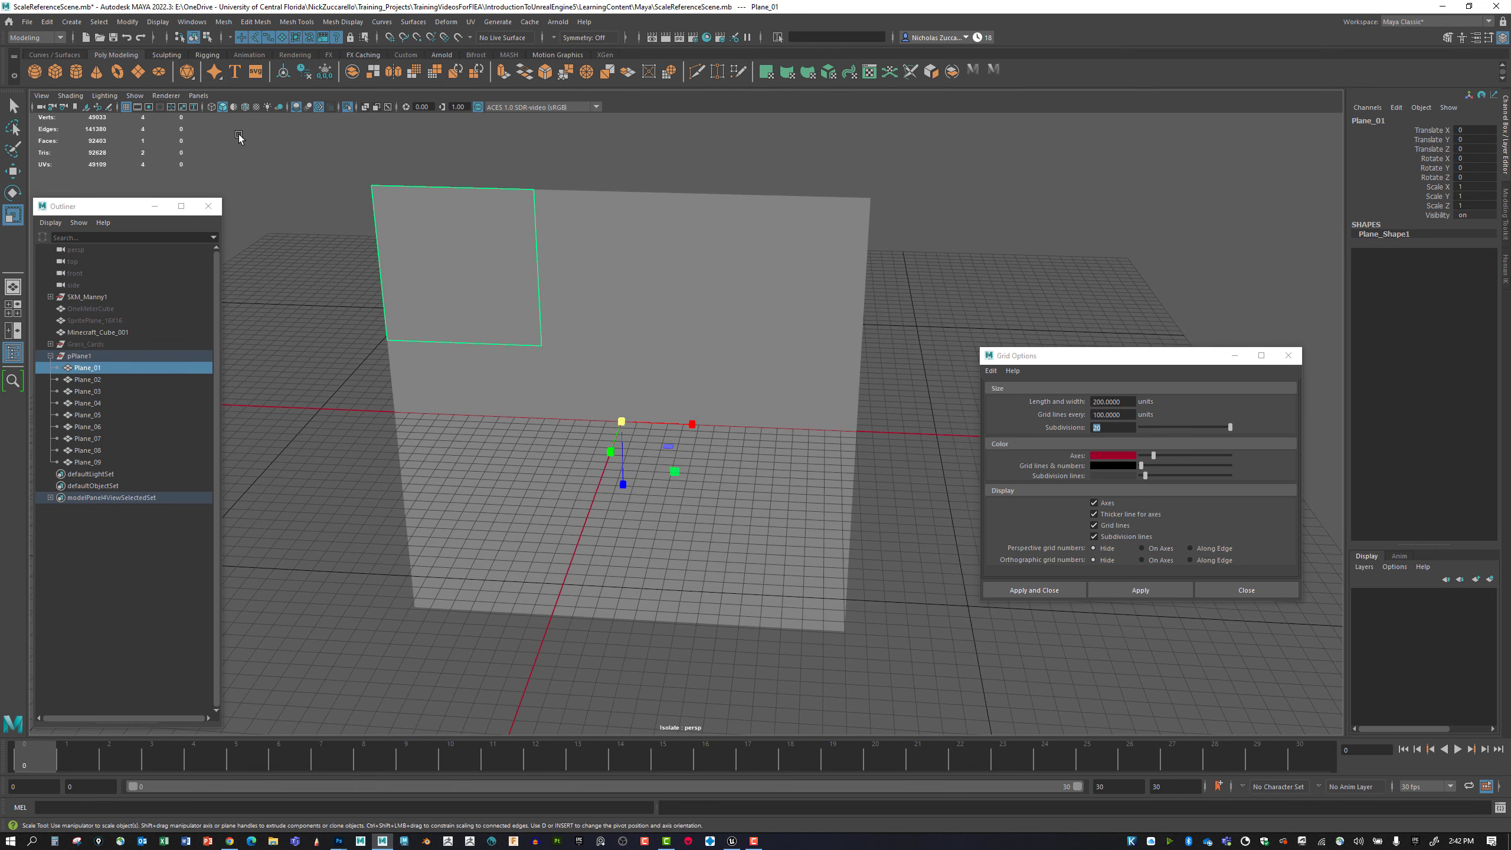
pyautogui.click(246, 108)
pyautogui.keyDown('alt'); pyautogui.moveTo(243, 120); pyautogui.dragTo(280, 222, button='middle'); pyautogui.keyUp('alt')
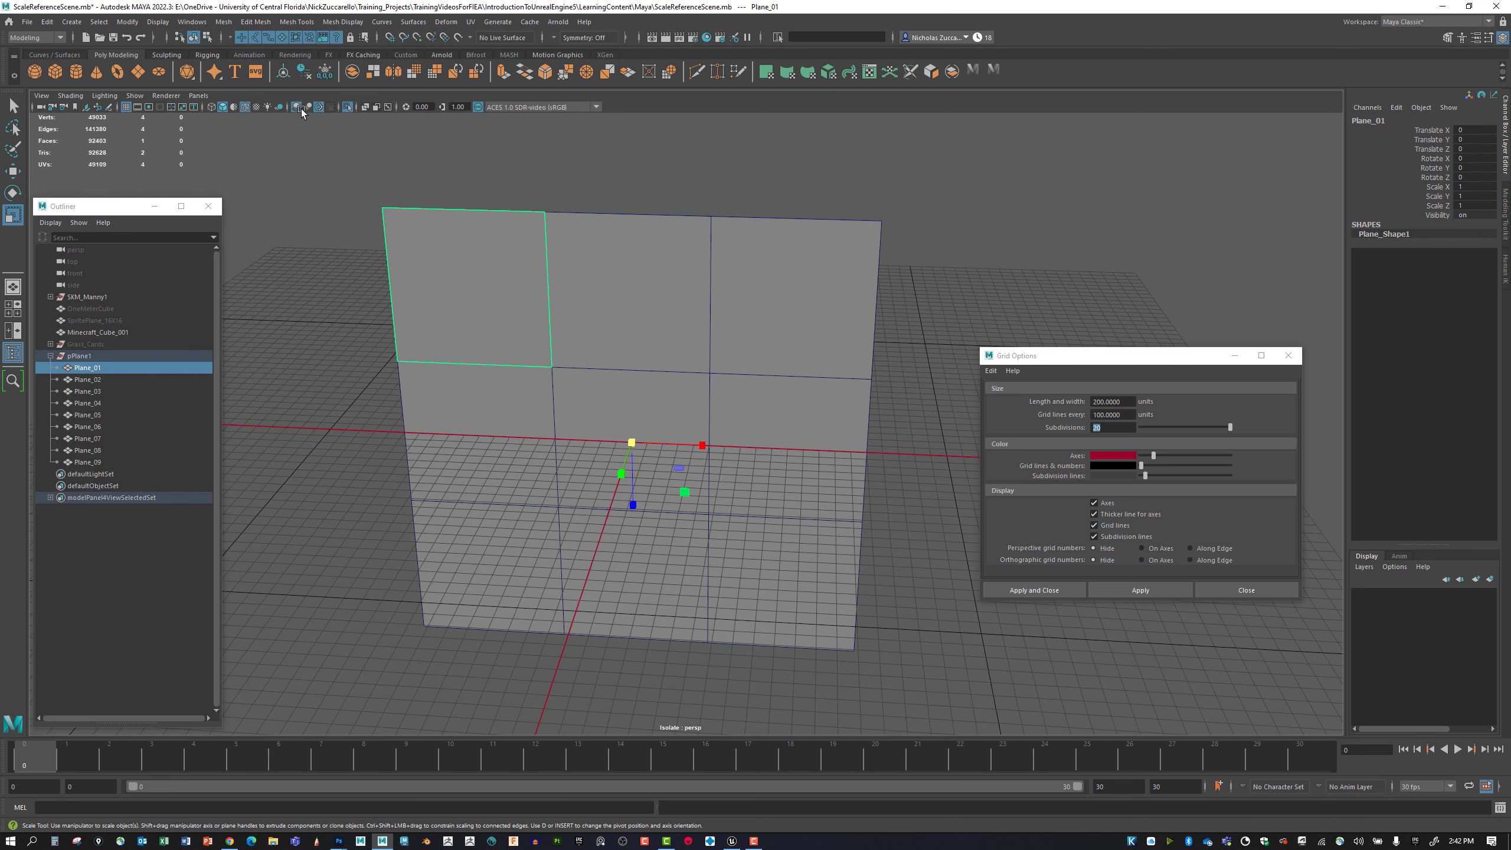
# Center Plane_01's pivot on its square and snap it down to the middle of its bottom edge.
pyautogui.click(128, 21)
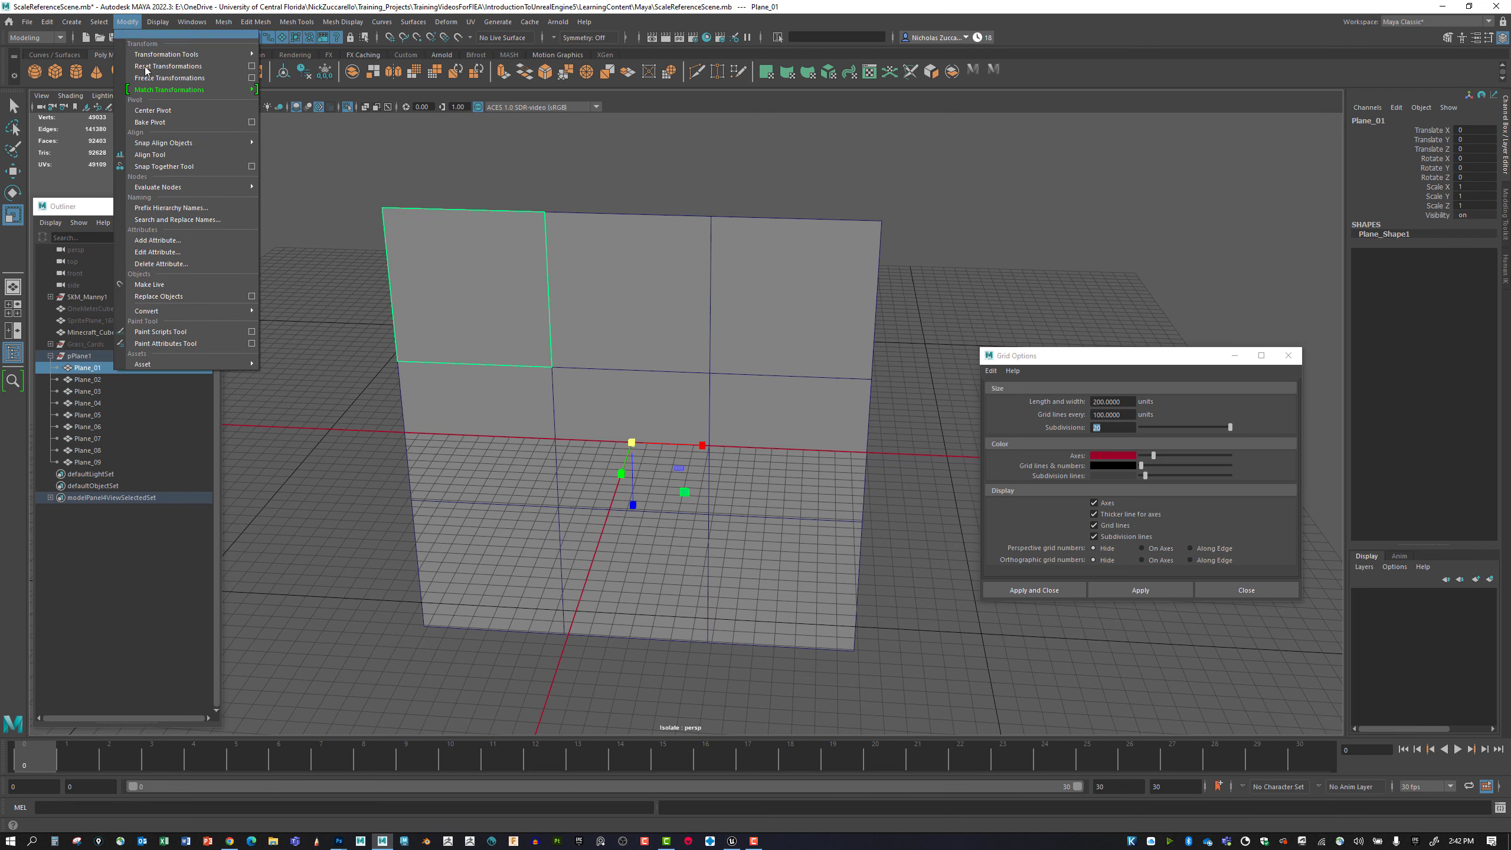
pyautogui.click(153, 110)
pyautogui.moveTo(556, 326)
pyautogui.keyDown('alt'); pyautogui.mouseDown()
pyautogui.moveTo(472, 334)
pyautogui.moveTo(500, 387)
pyautogui.mouseUp(); pyautogui.keyUp('alt')
pyautogui.press('d')
pyautogui.press('v')
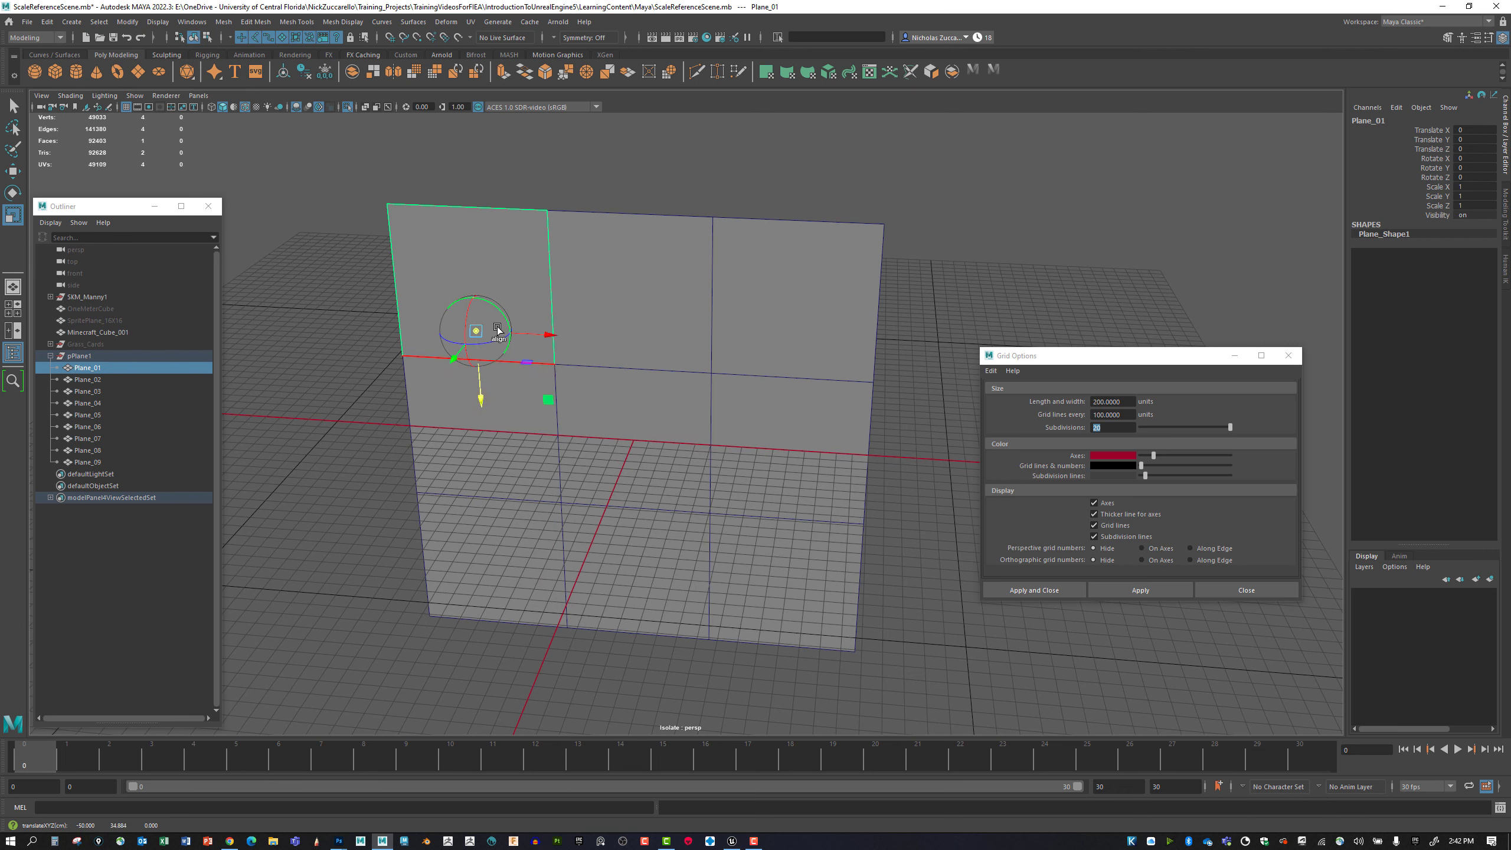
pyautogui.press('v')
pyautogui.click(418, 39)
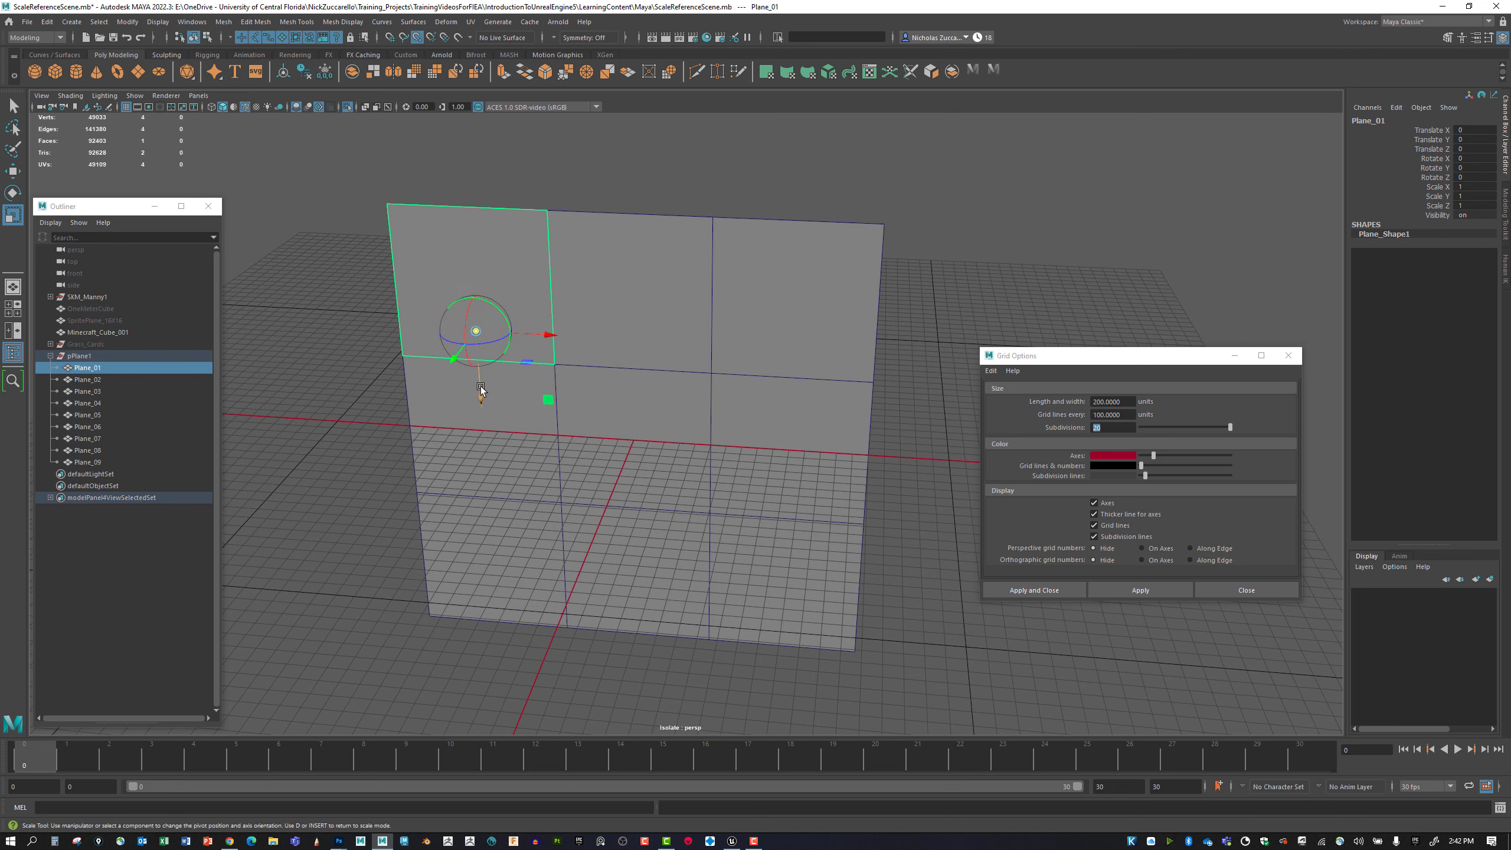
pyautogui.moveTo(481, 394); pyautogui.dragTo(484, 343)
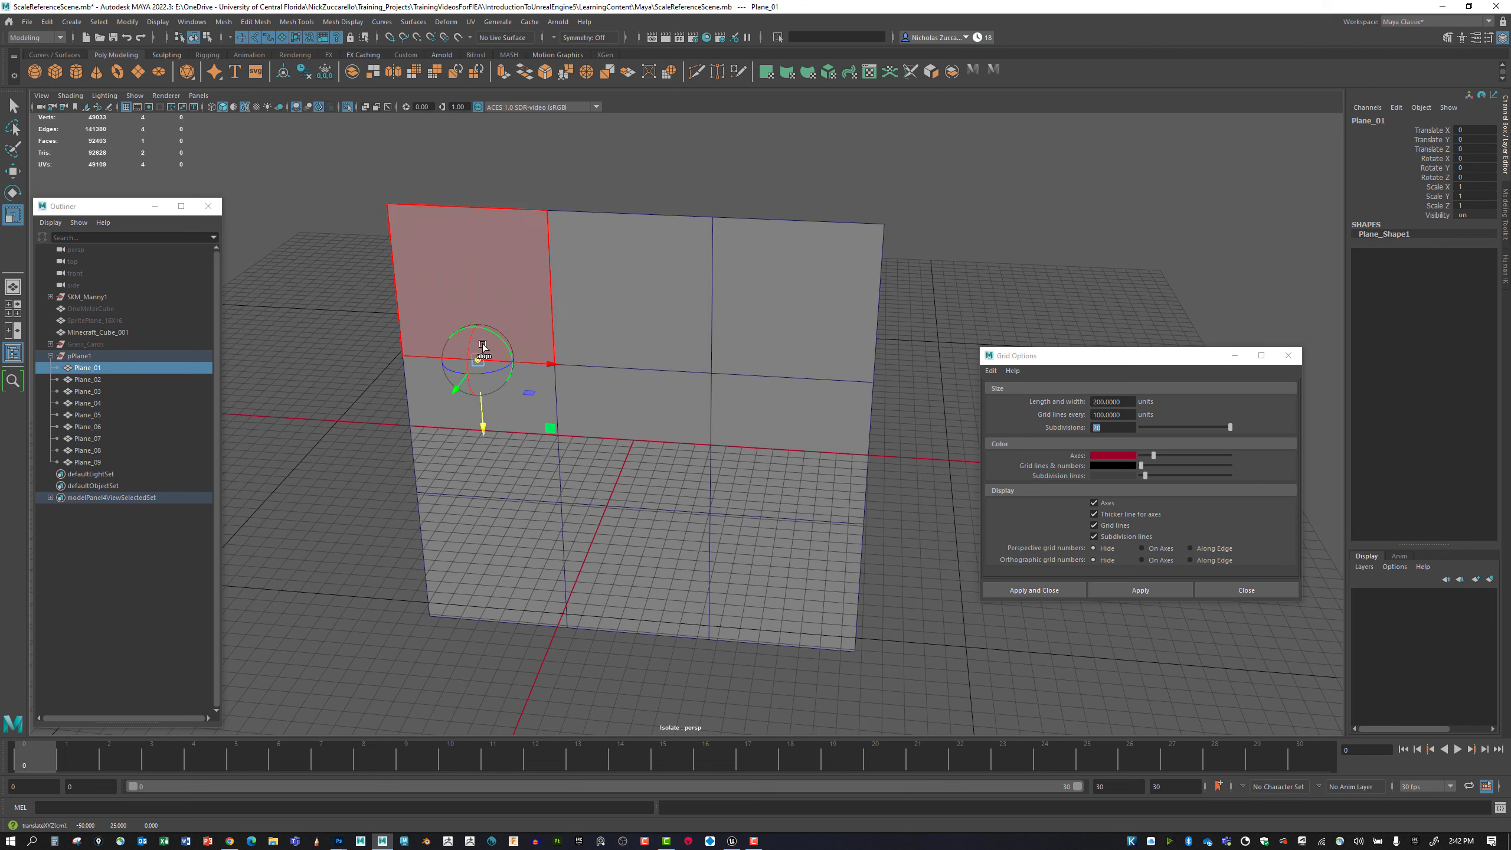
pyautogui.press('d')
# Snap Plane_02's pivot up from the grid center to the middle of its own bottom edge.
pyautogui.click(670, 301)
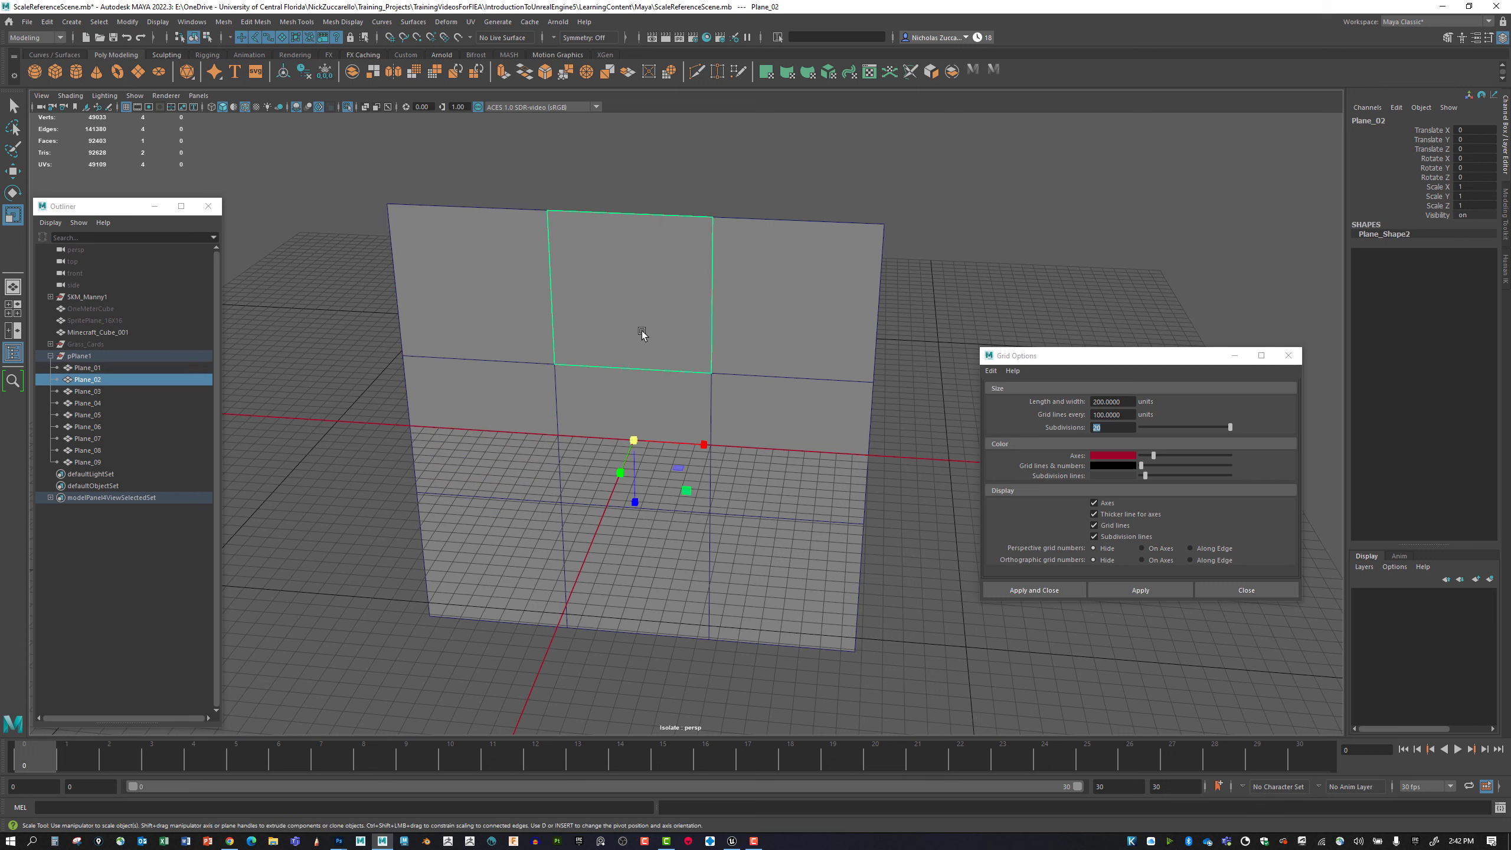
pyautogui.press('d')
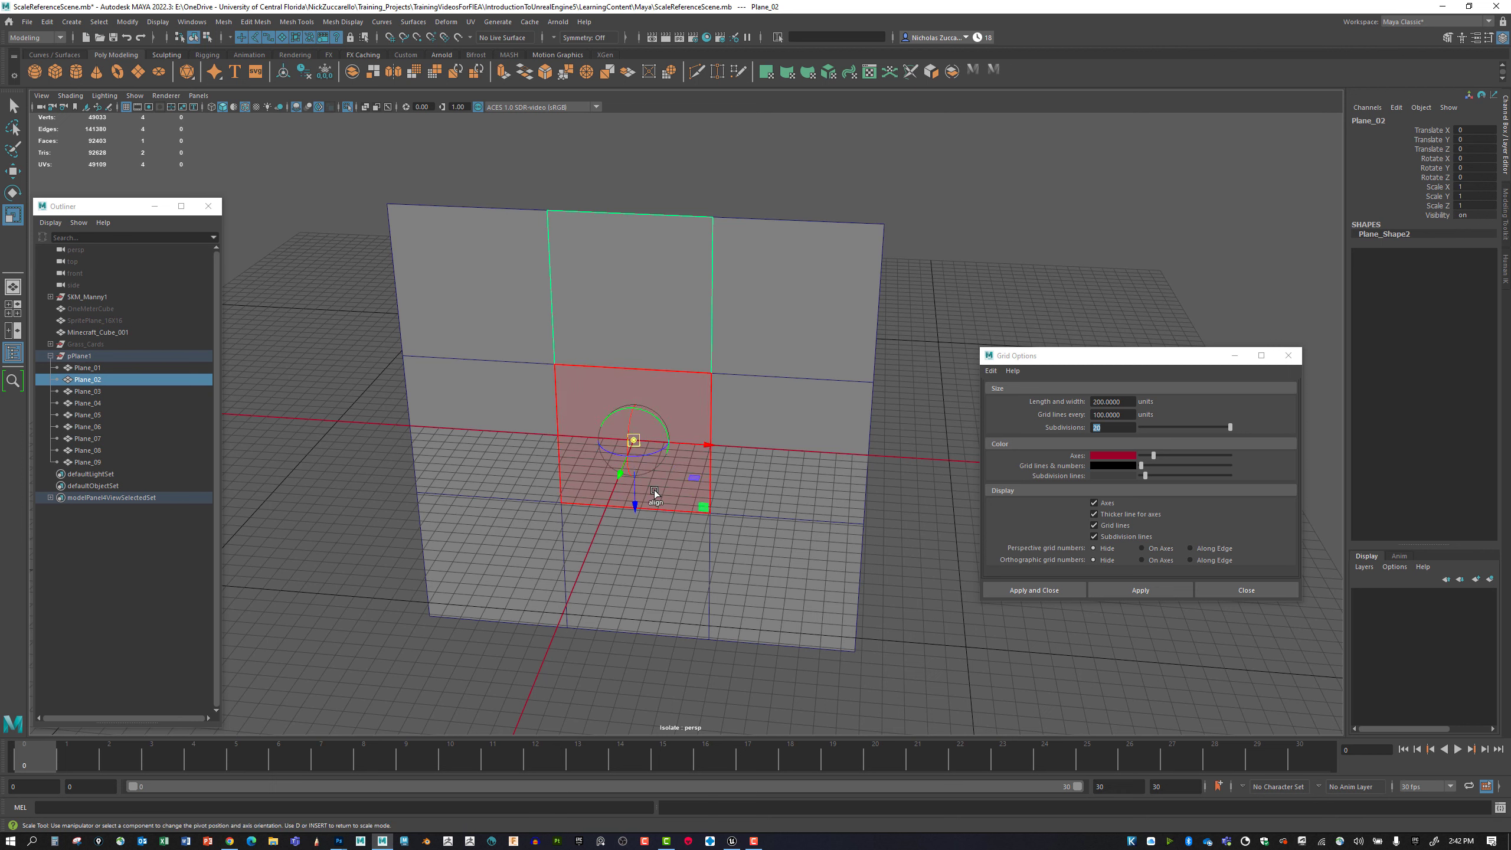
pyautogui.moveTo(637, 500); pyautogui.dragTo(657, 439)
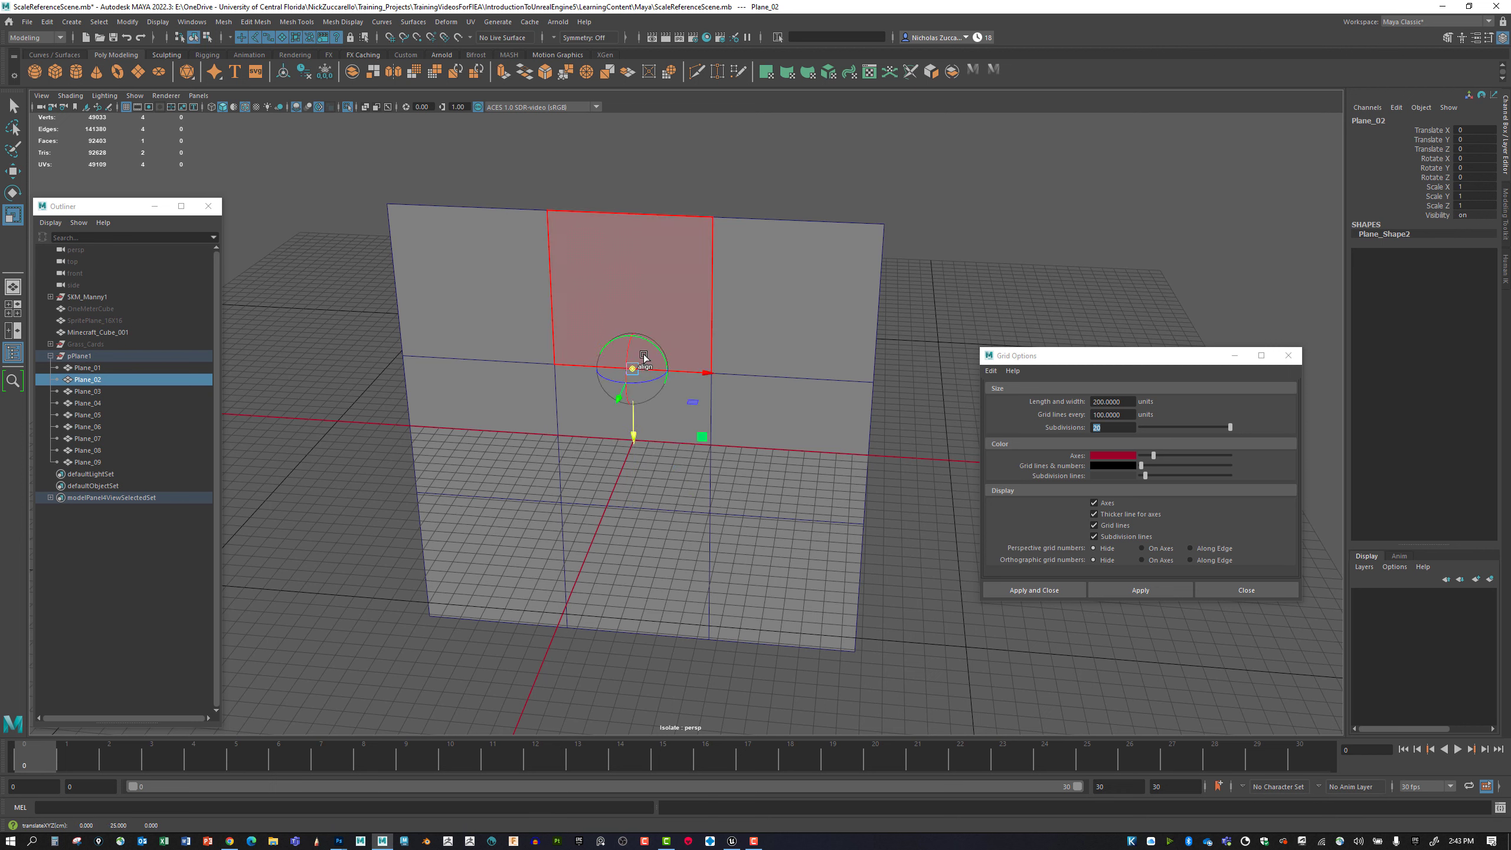
pyautogui.press('d')
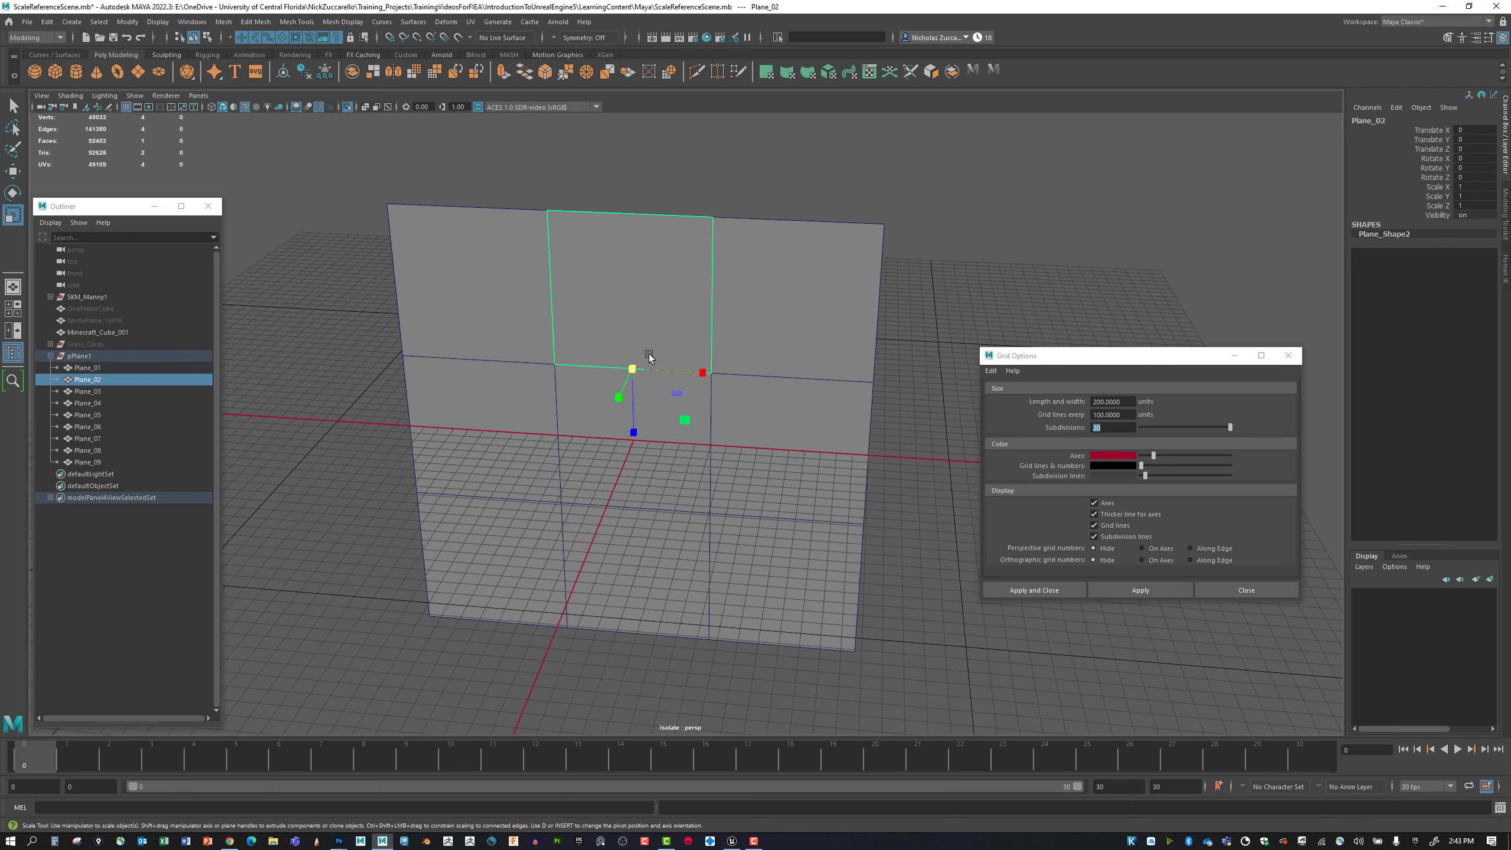
# Try to snap Plane_03's pivot up and across from the grid center onto its bottom edge.
pyautogui.click(784, 340)
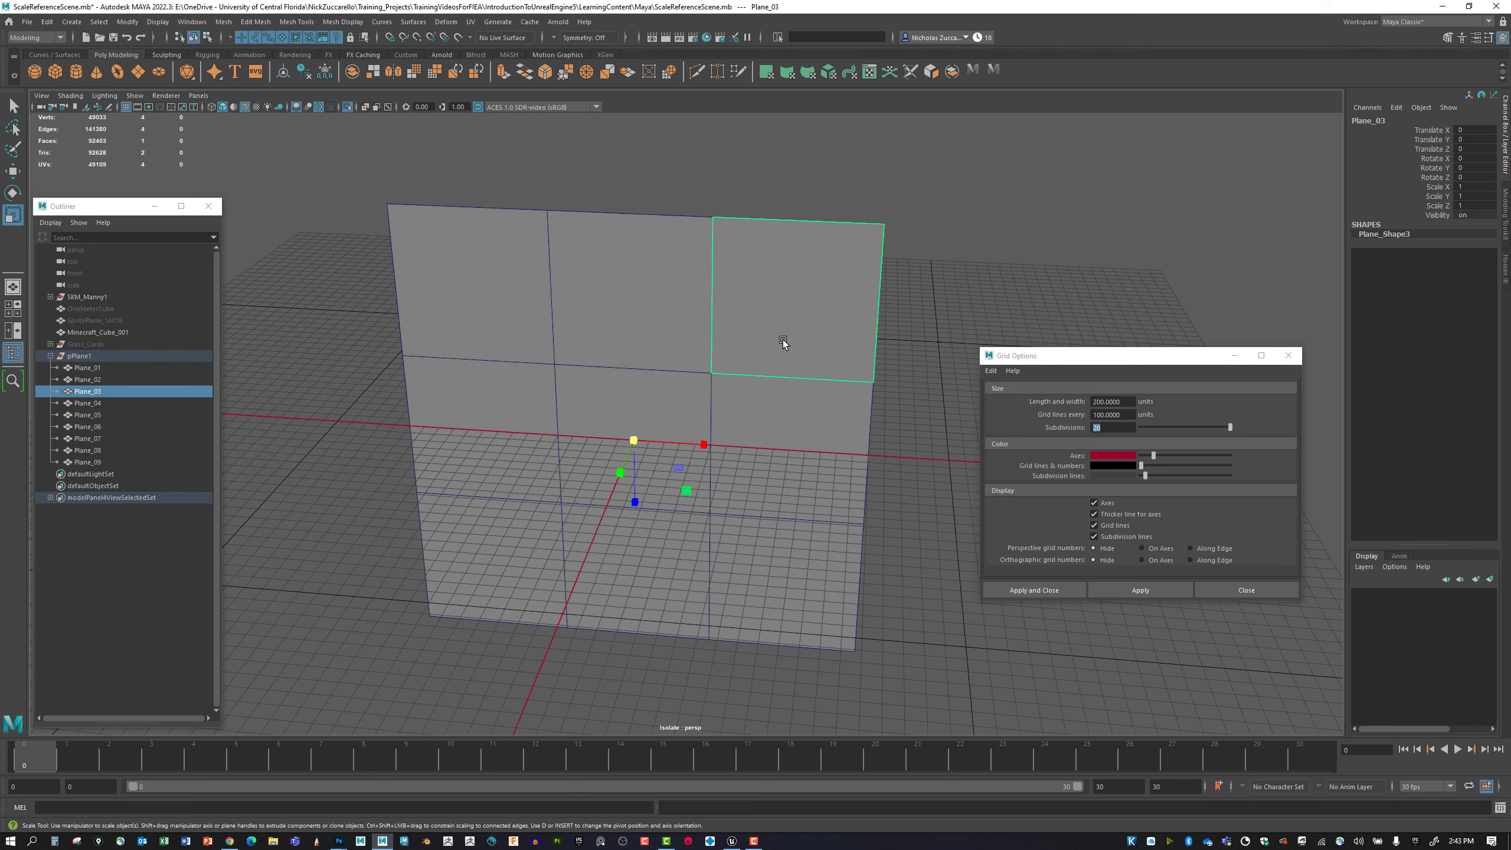
pyautogui.press('d')
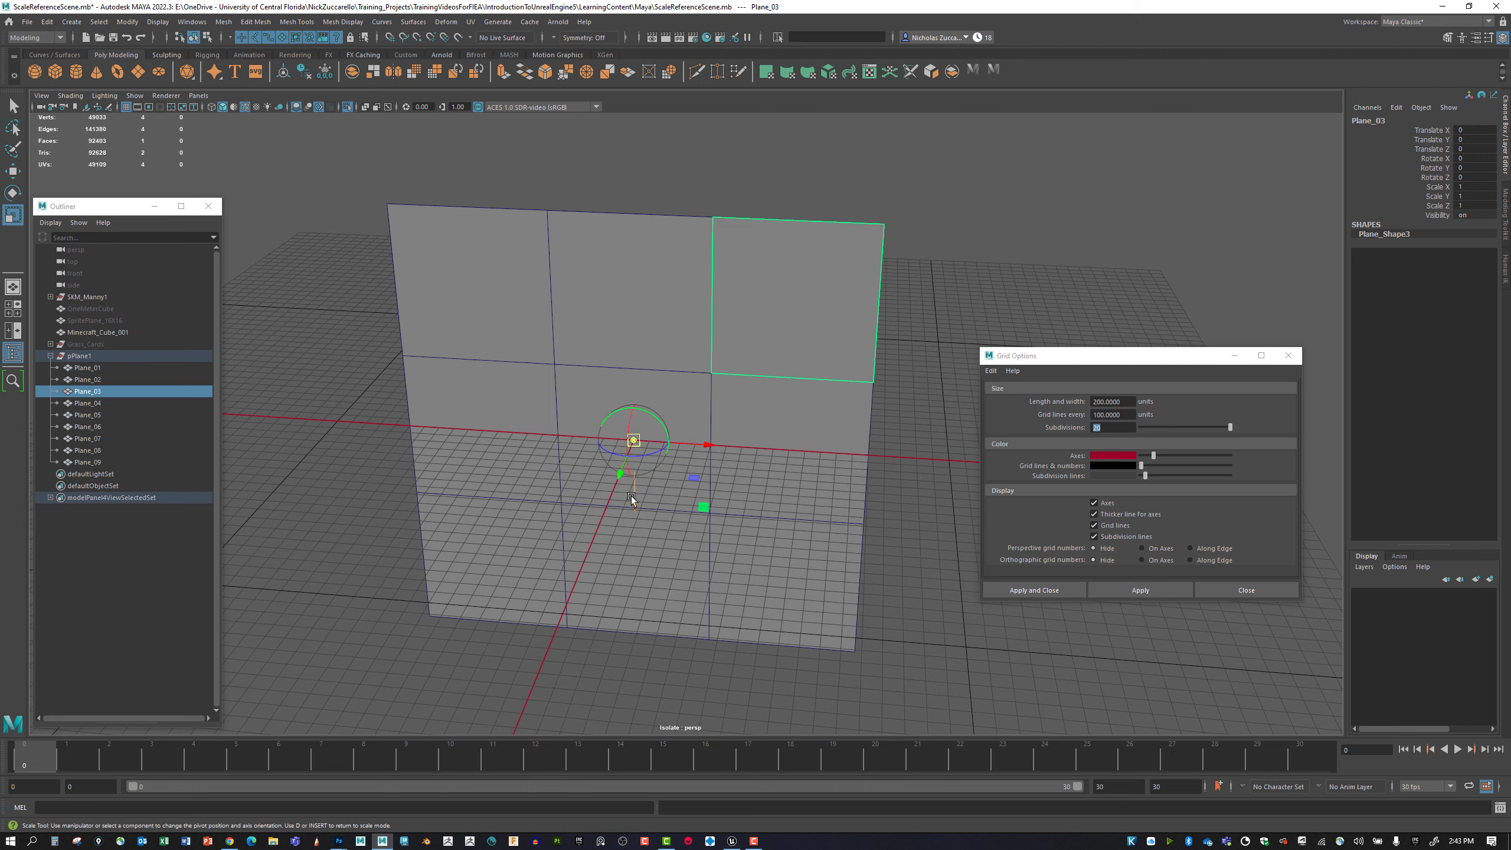
pyautogui.moveTo(634, 500); pyautogui.dragTo(657, 424)
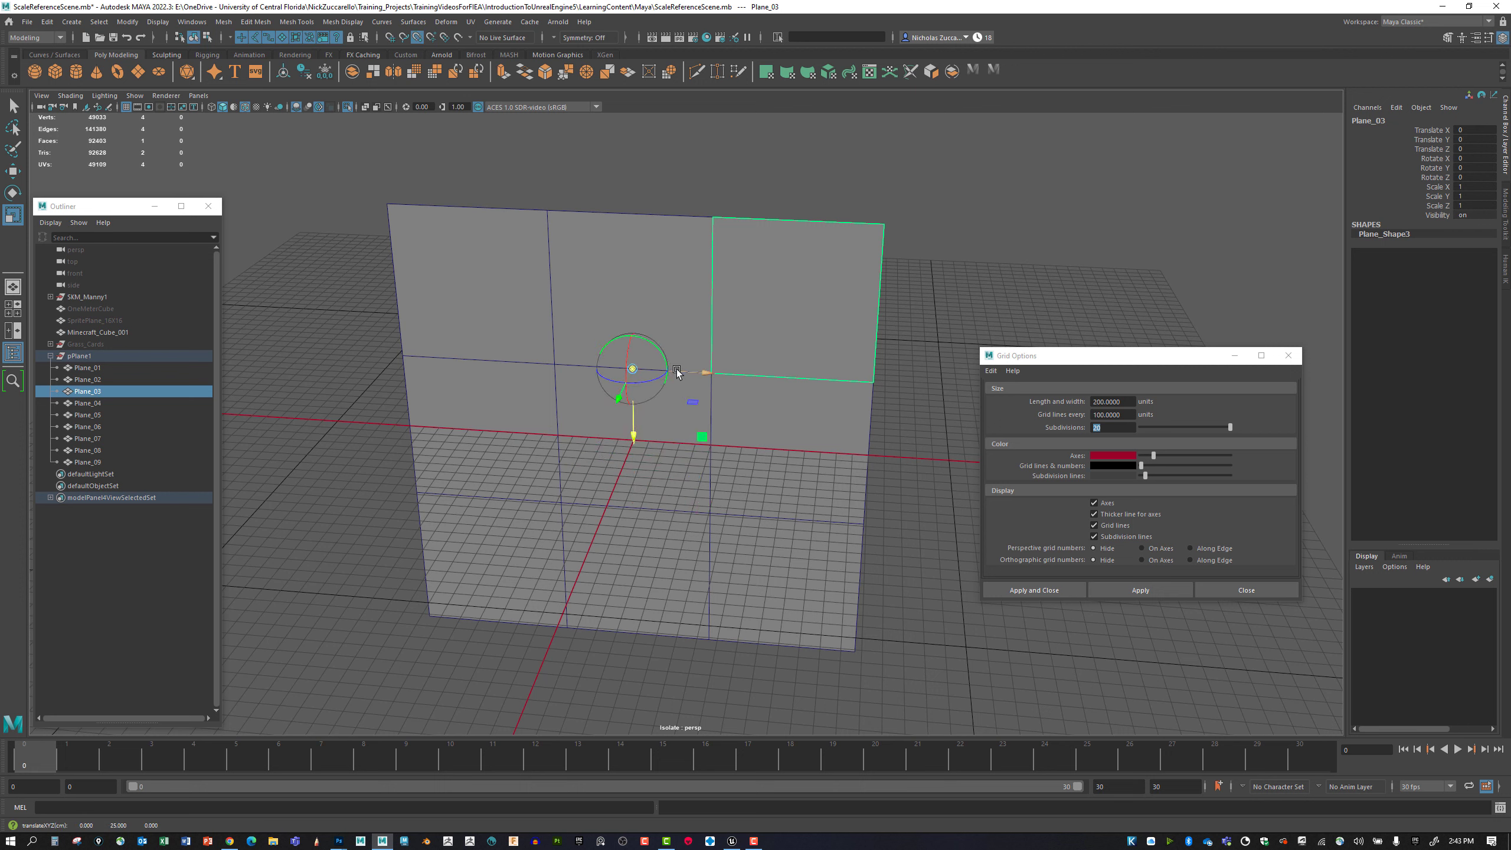
pyautogui.moveTo(677, 370); pyautogui.dragTo(762, 364)
pyautogui.press('d')
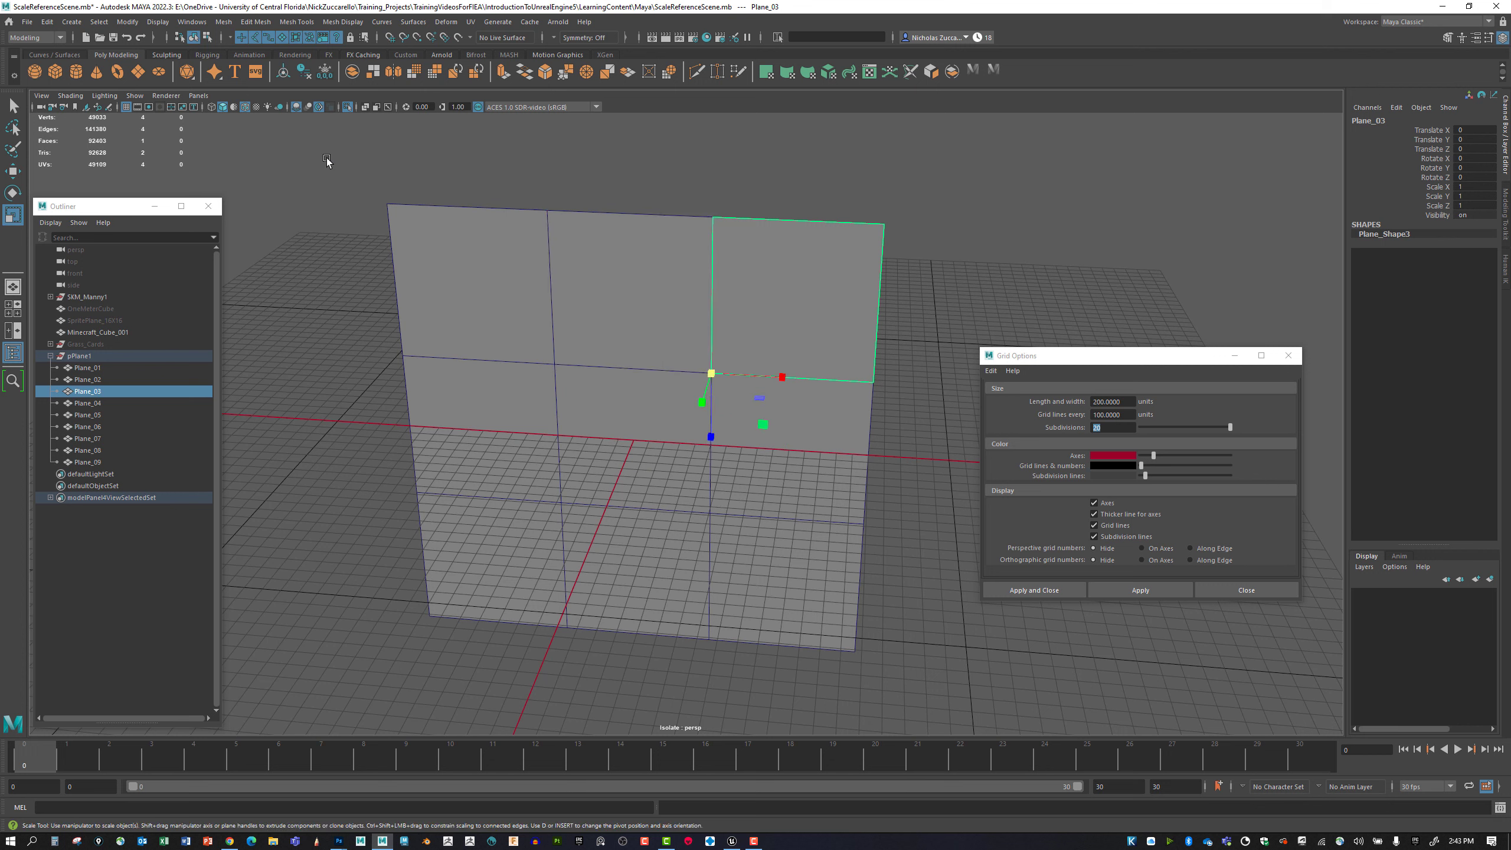
# Center the pivots of Plane_03 through Plane_09 on their own squares.
pyautogui.click(127, 23)
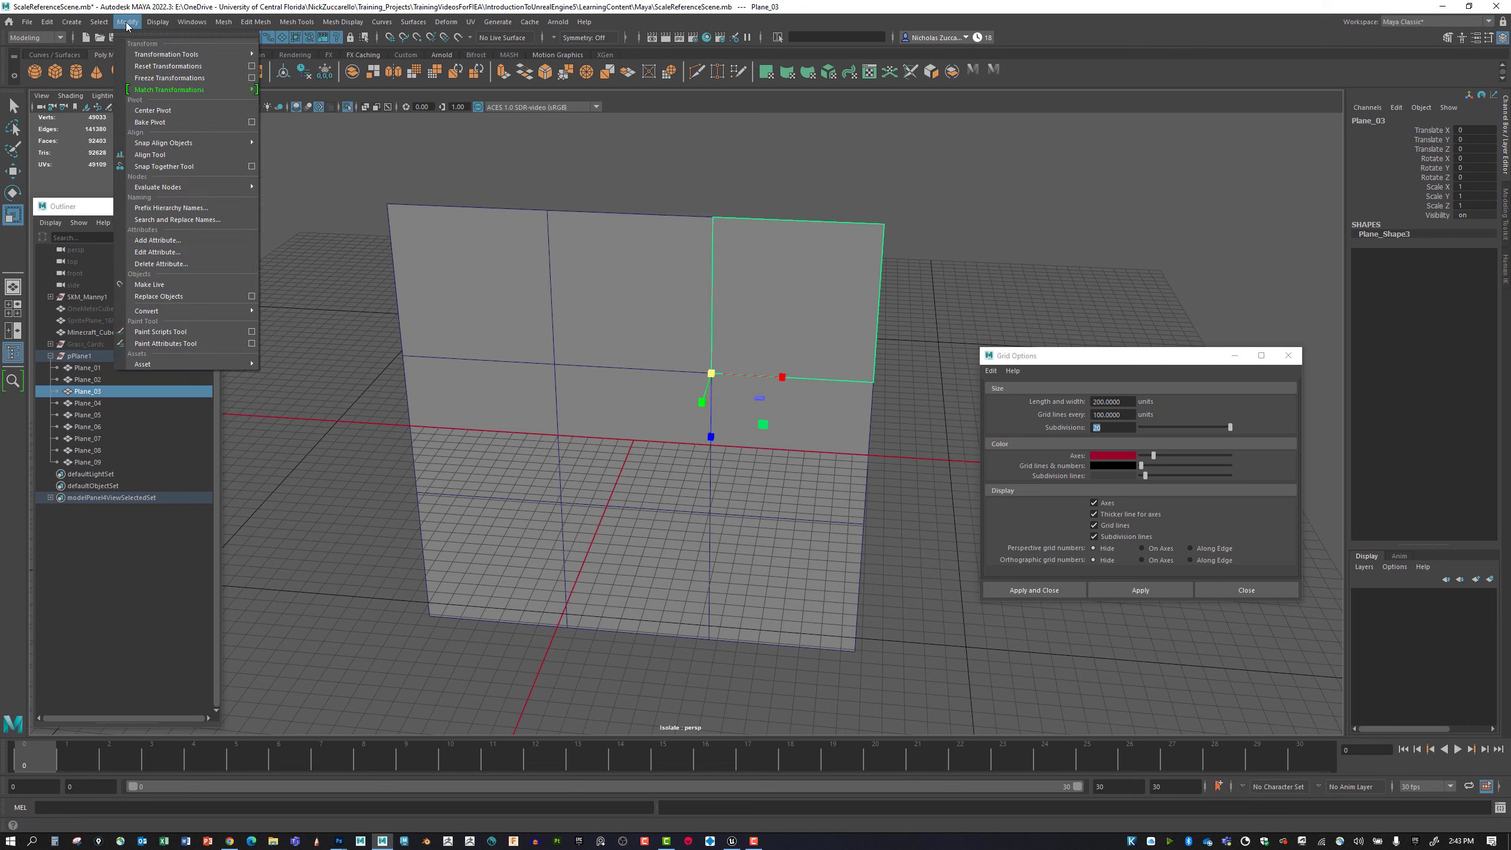
pyautogui.click(152, 110)
pyautogui.click(472, 390)
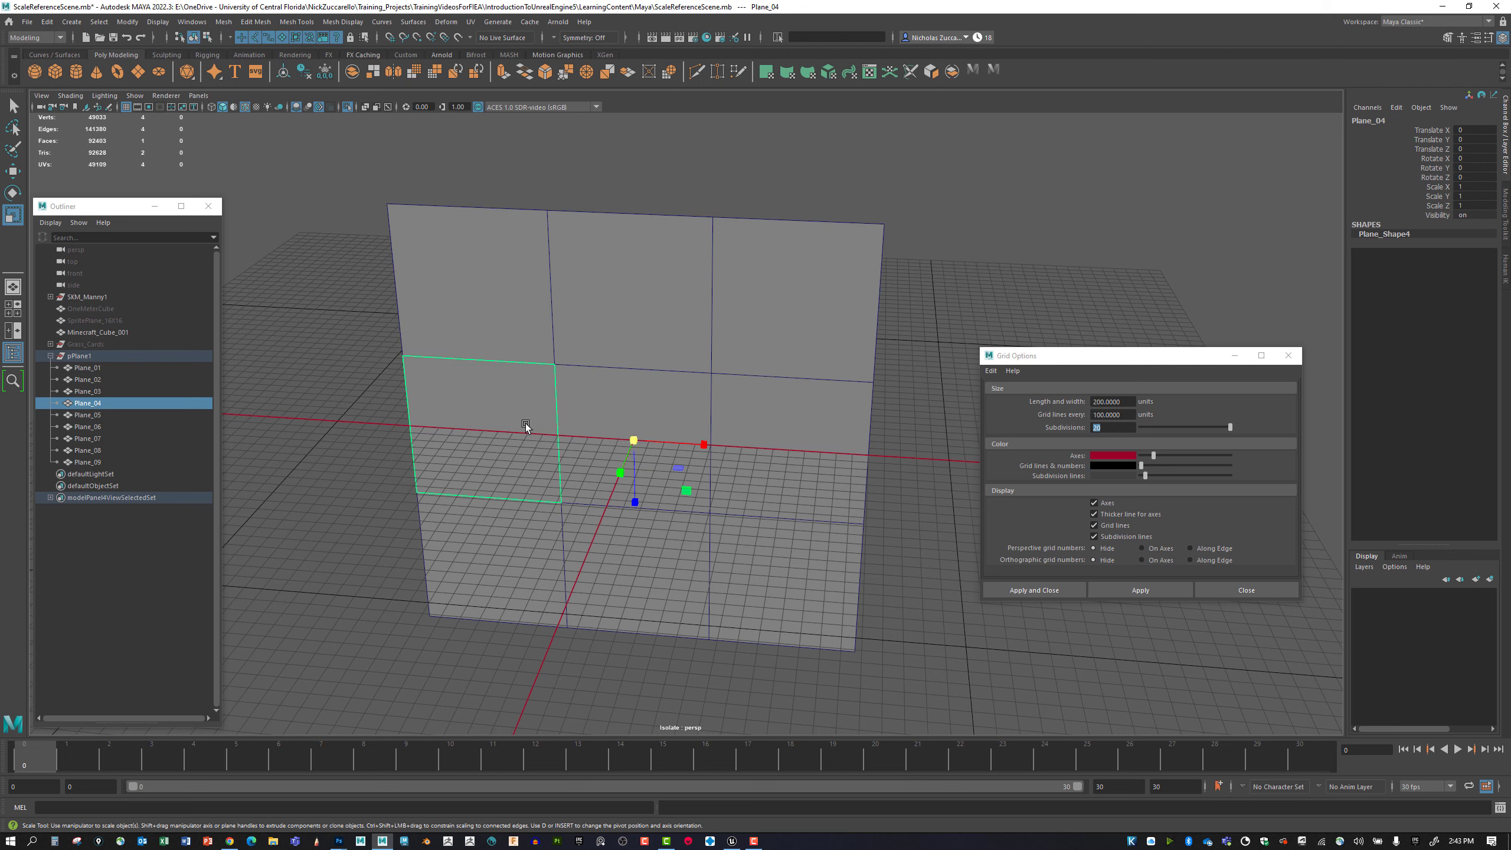
pyautogui.click(604, 413)
pyautogui.click(479, 420)
pyautogui.click(604, 409)
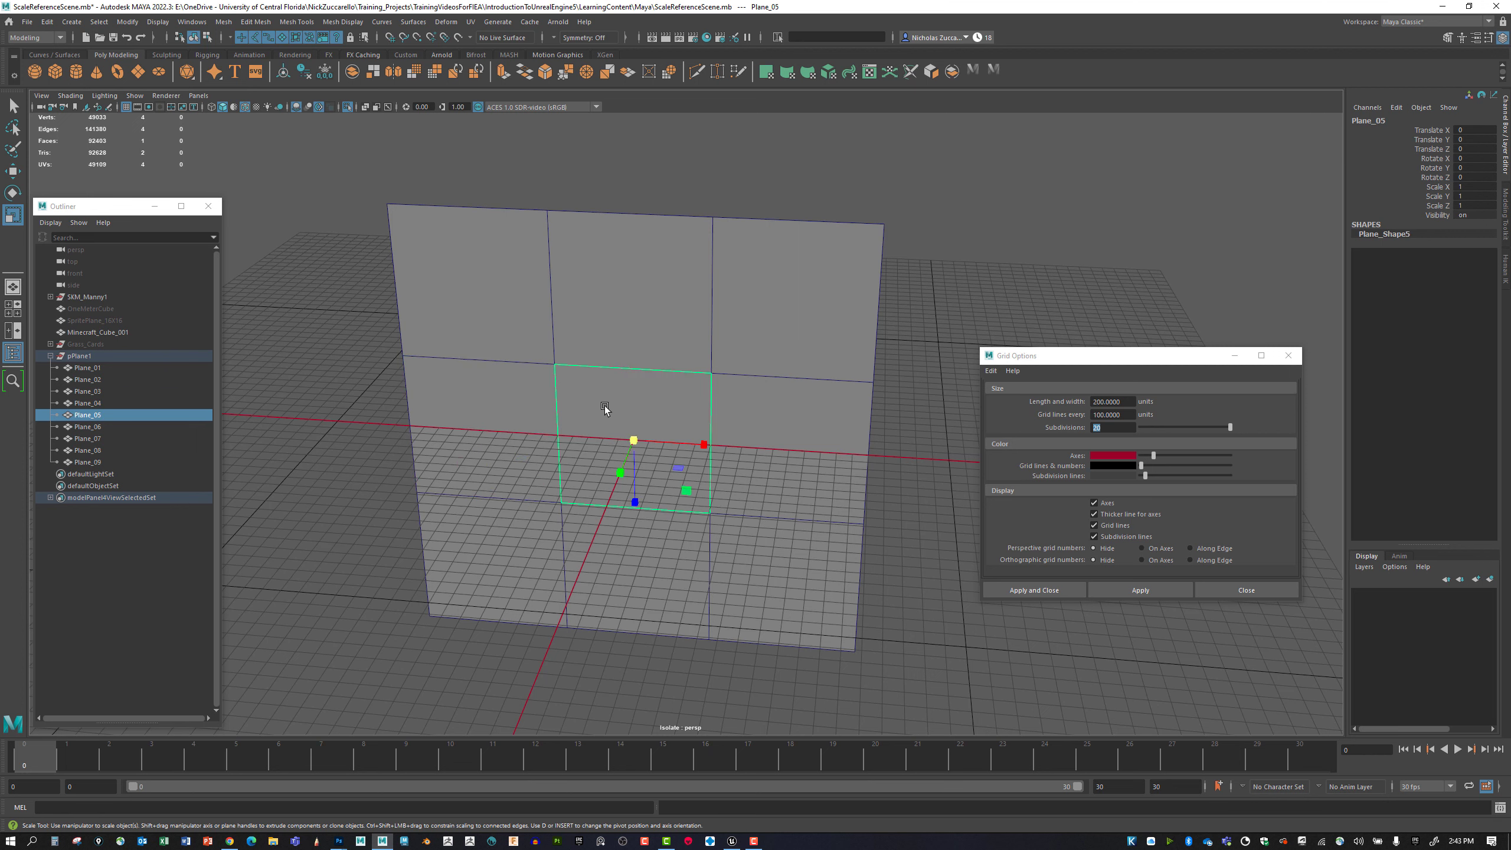
pyautogui.click(791, 434)
pyautogui.click(506, 541)
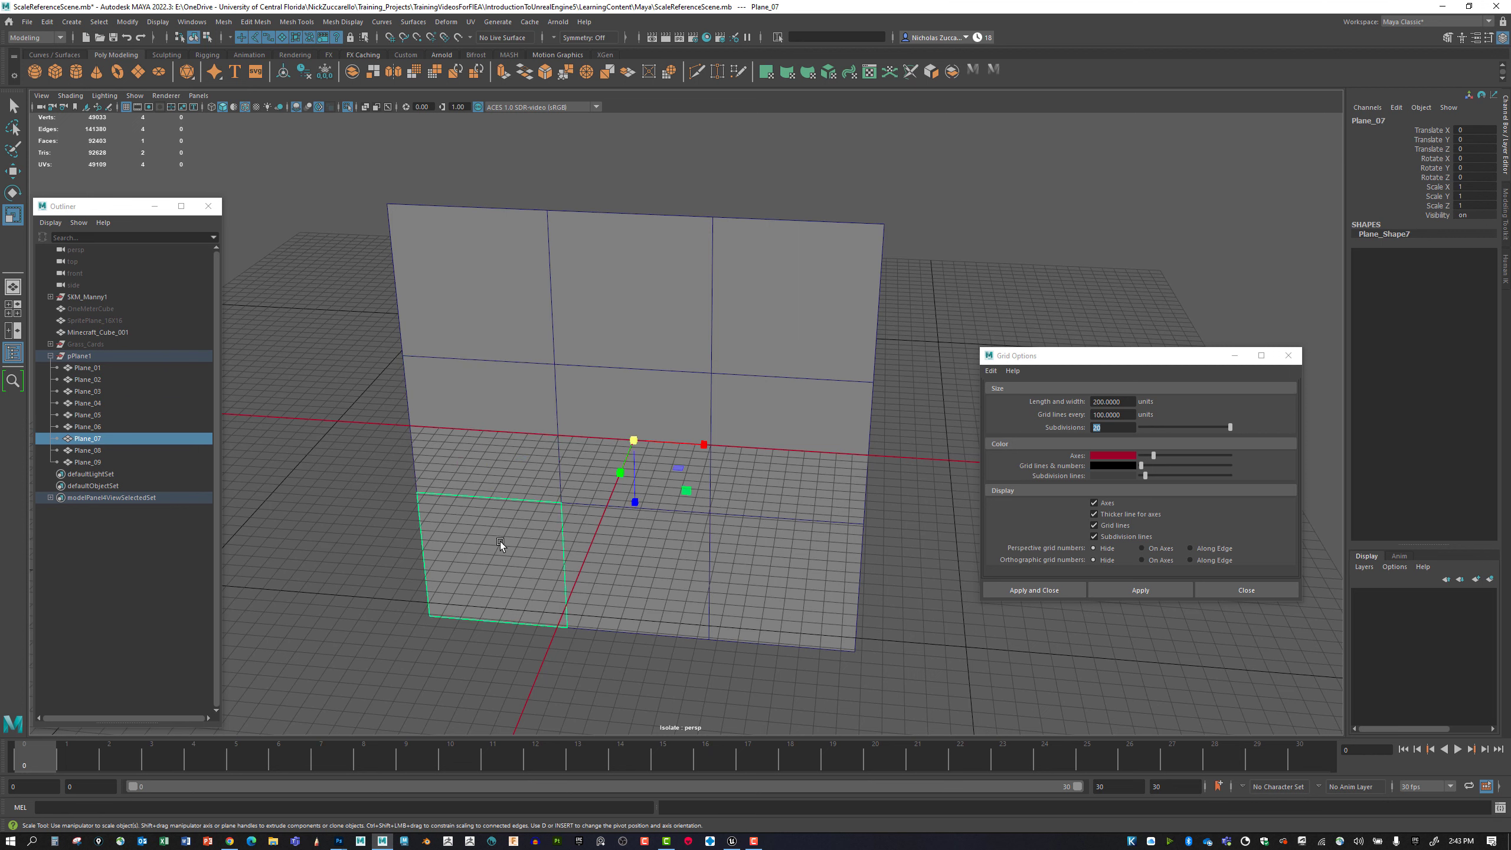
pyautogui.click(655, 566)
pyautogui.click(766, 567)
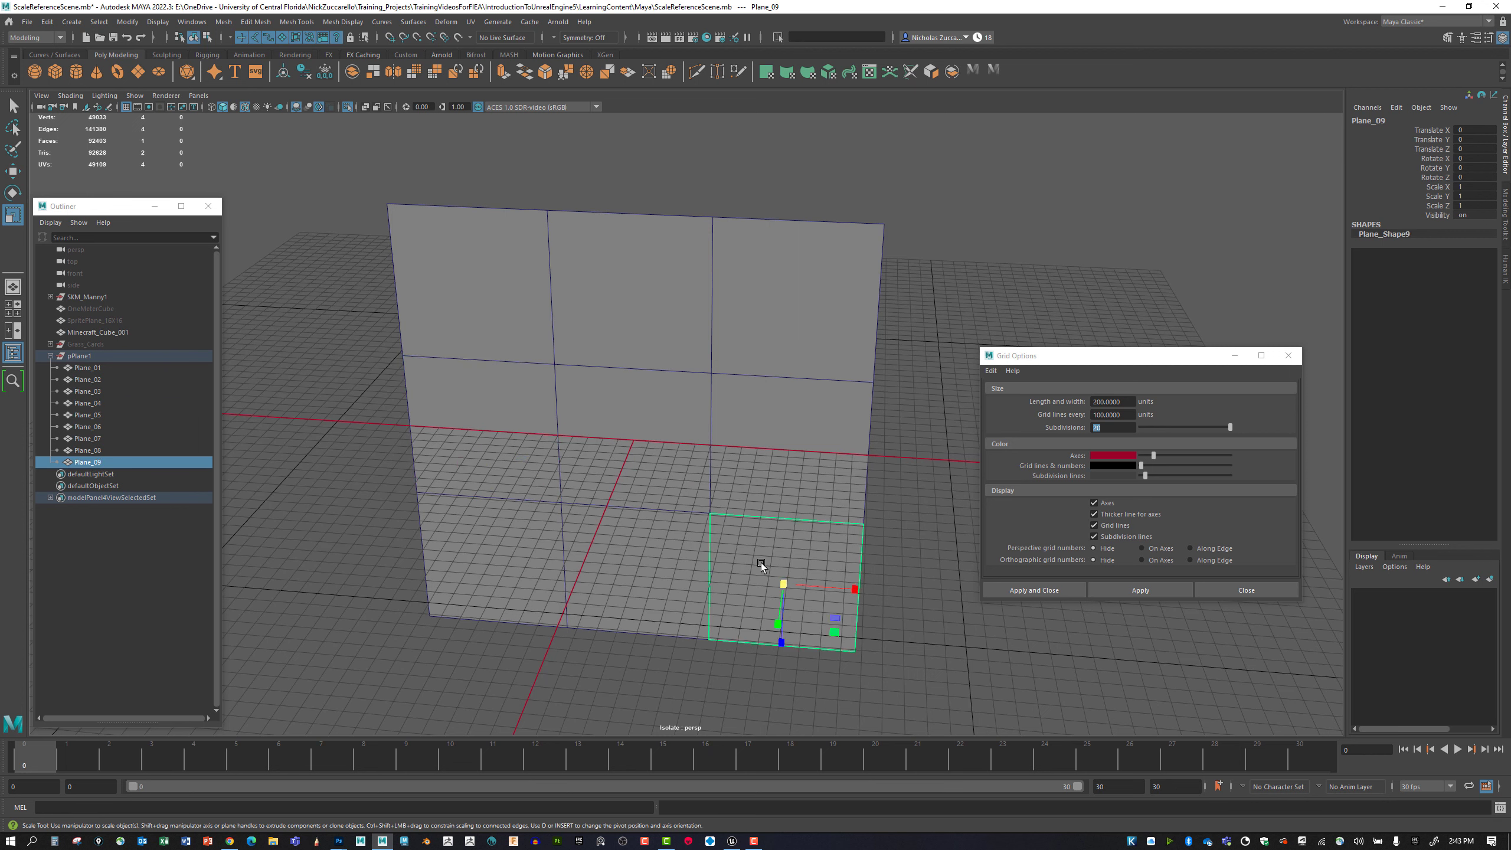
# Check the pivot positions of the individual squares, from Plane_08 back up to Plane_02.
pyautogui.click(638, 558)
pyautogui.click(533, 550)
pyautogui.click(836, 461)
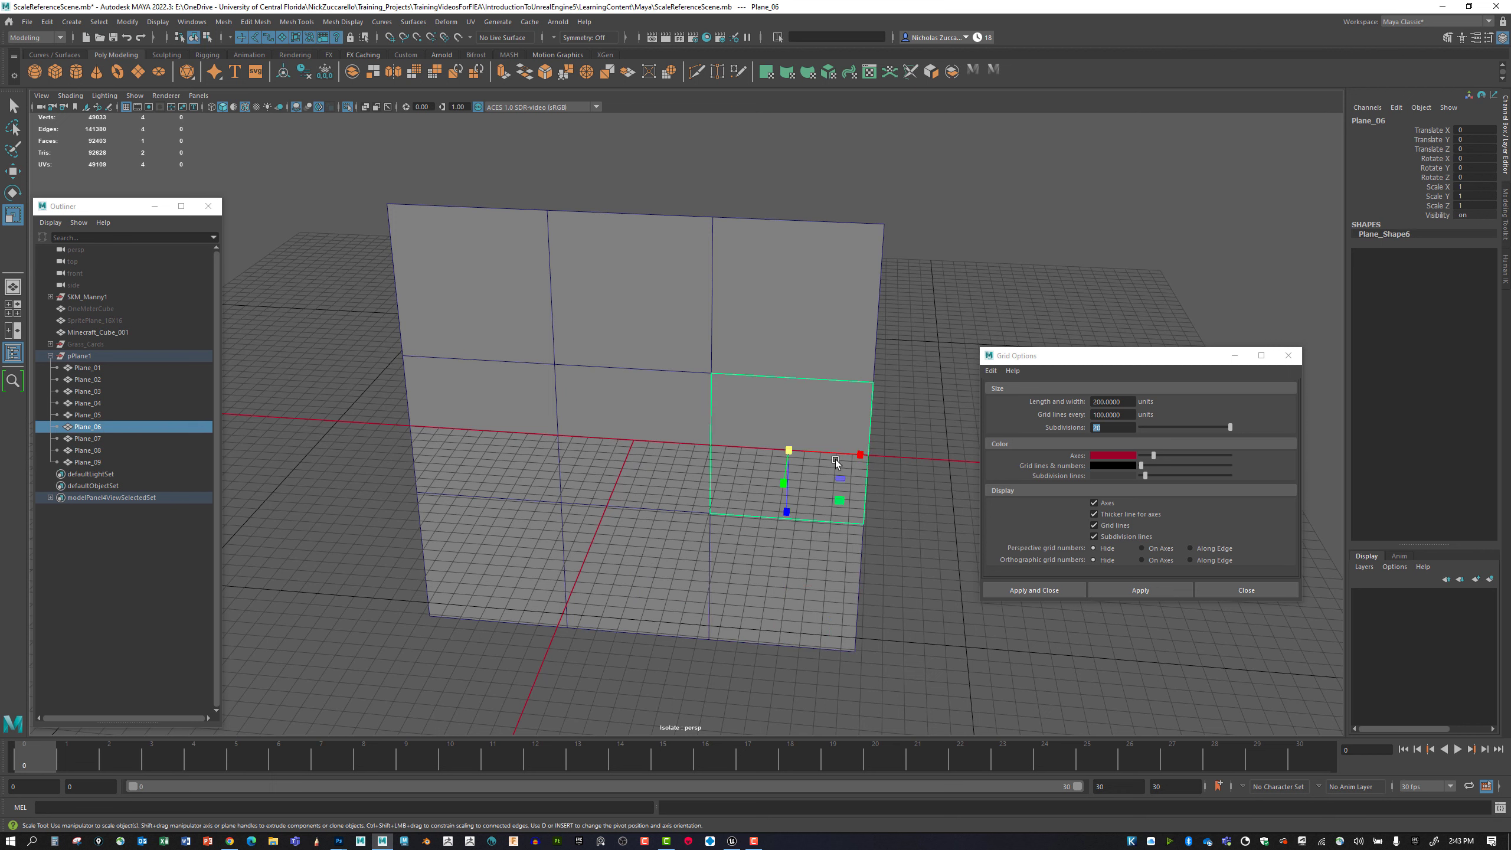
pyautogui.click(685, 433)
pyautogui.click(494, 404)
pyautogui.click(847, 311)
pyautogui.click(614, 285)
# Snap Plane_03's pivot down to the middle of its bottom edge.
pyautogui.click(800, 297)
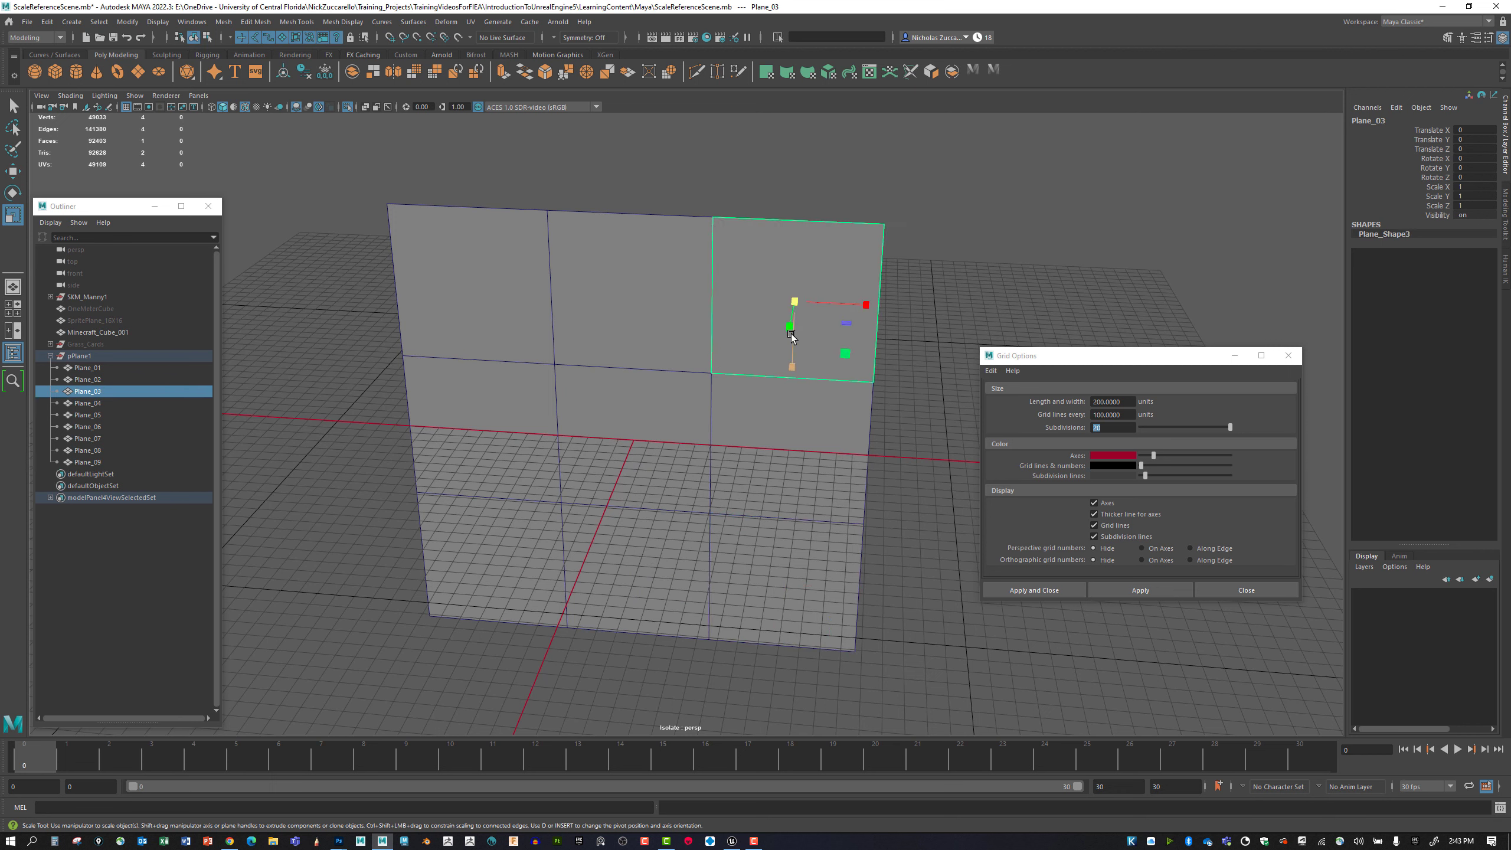
pyautogui.press('d')
pyautogui.press('v')
pyautogui.moveTo(788, 356); pyautogui.dragTo(787, 382)
pyautogui.press('d')
# Snap Plane_04's pivot down to the middle of its bottom edge.
pyautogui.click(512, 427)
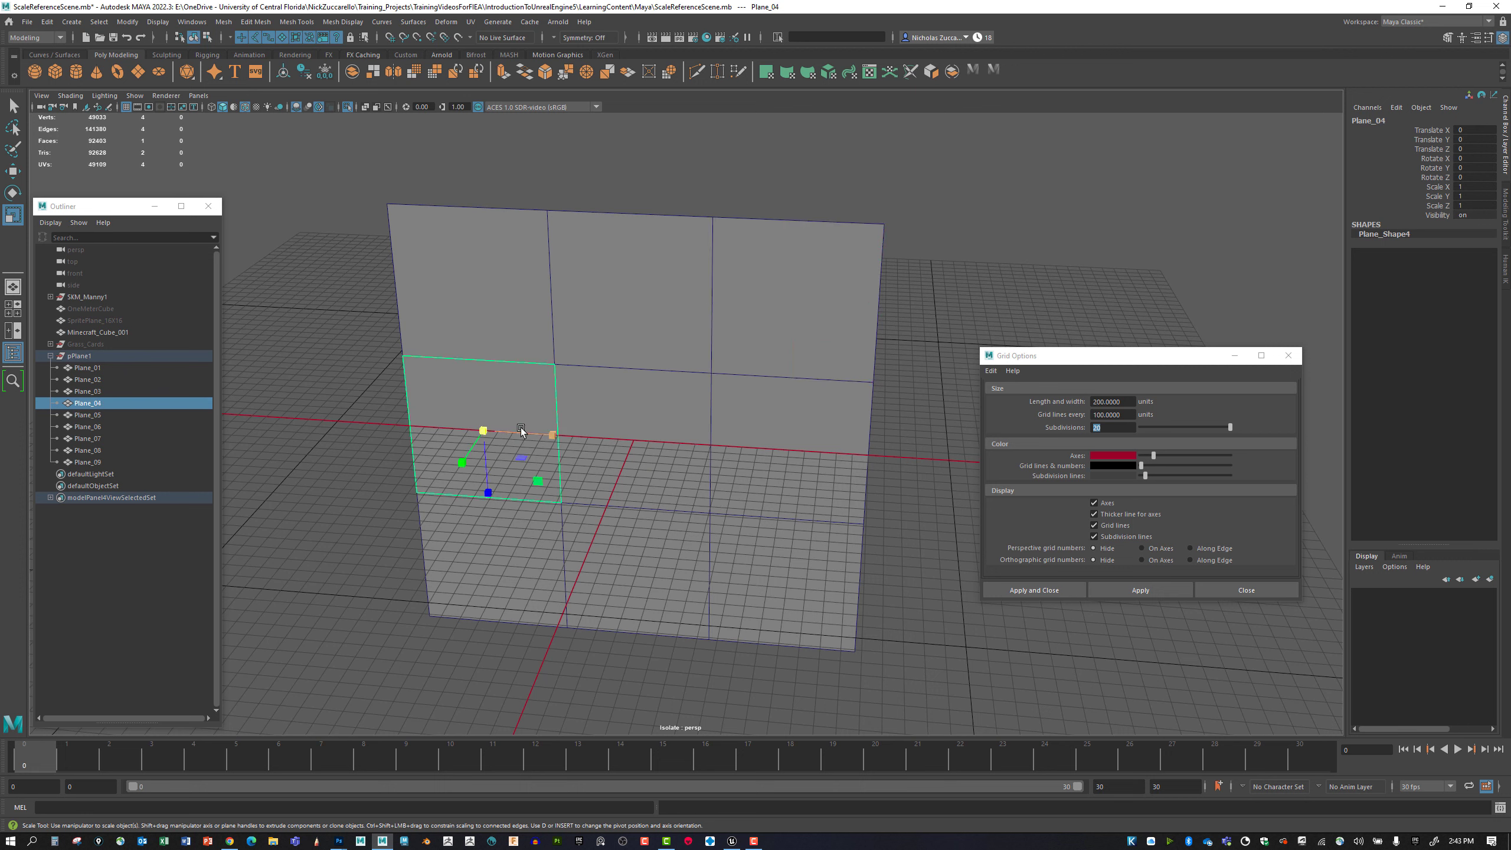
pyautogui.press('d')
pyautogui.press('v')
pyautogui.moveTo(484, 485); pyautogui.dragTo(488, 499)
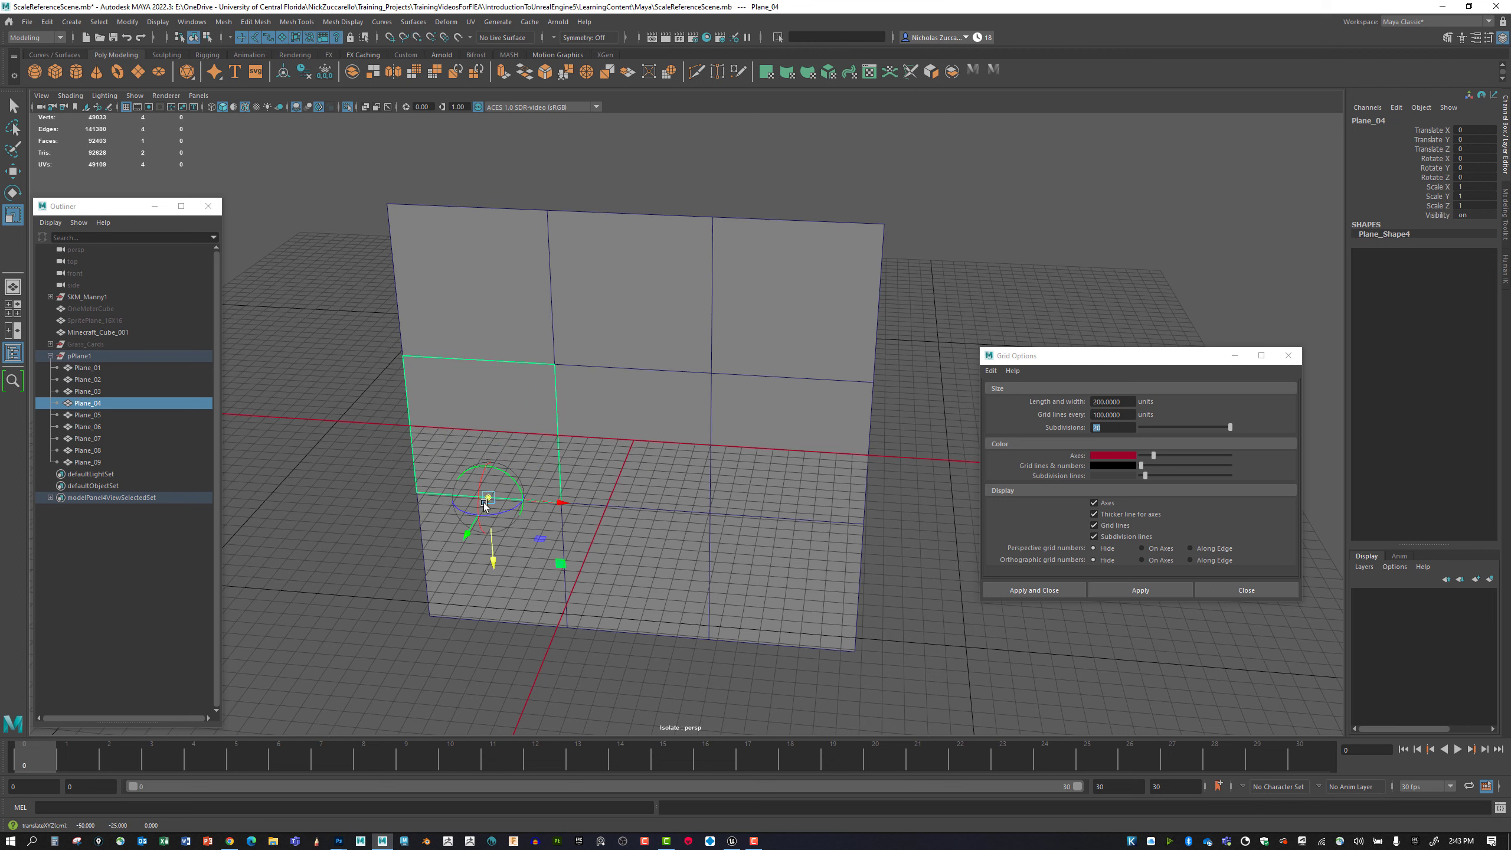
pyautogui.press('d')
# Snap Plane_05's pivot down to the middle of its bottom edge.
pyautogui.click(635, 442)
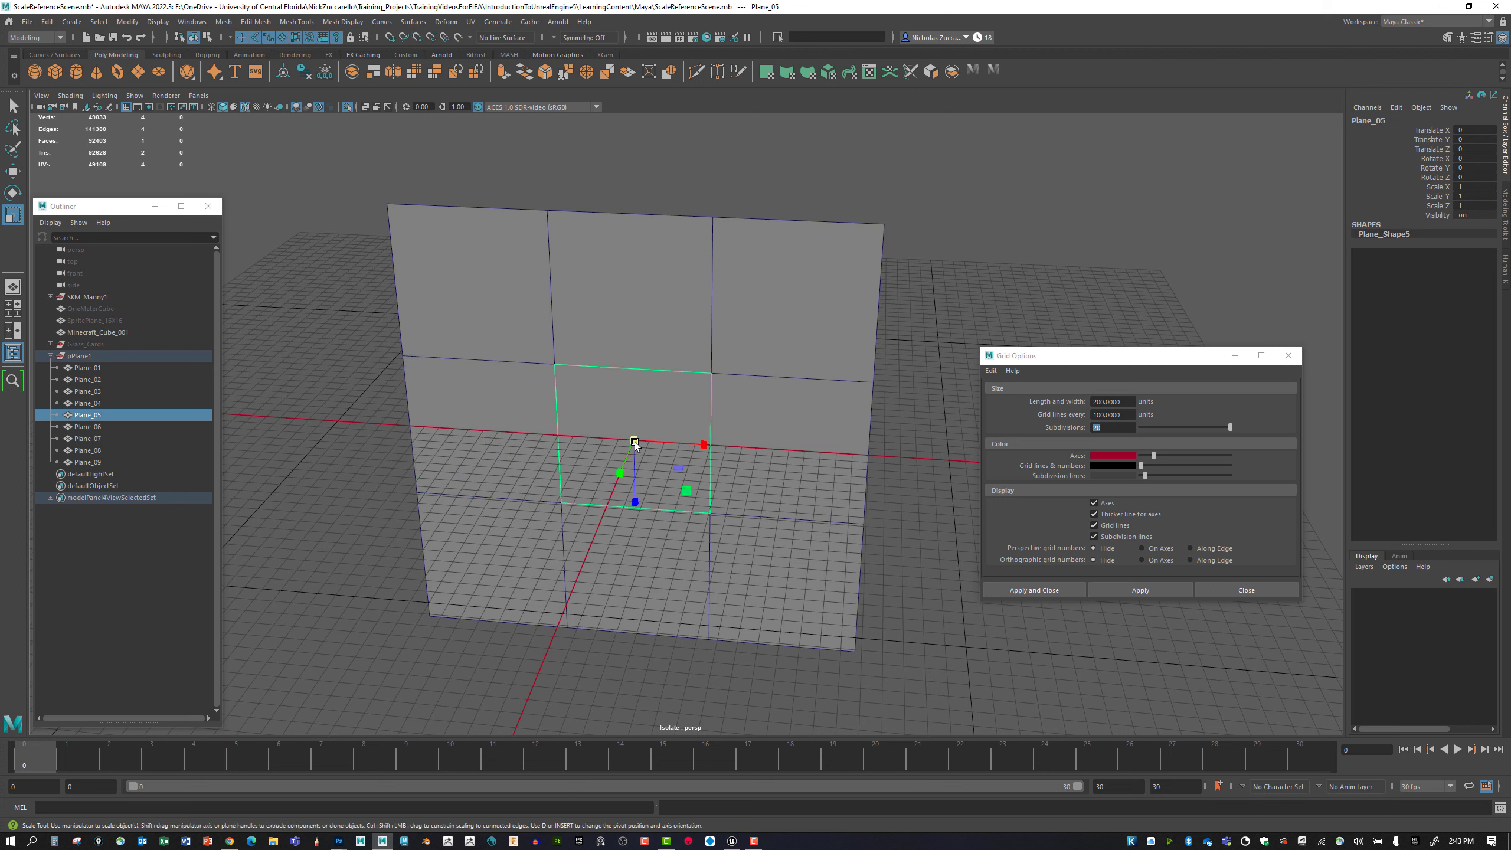
pyautogui.press('d')
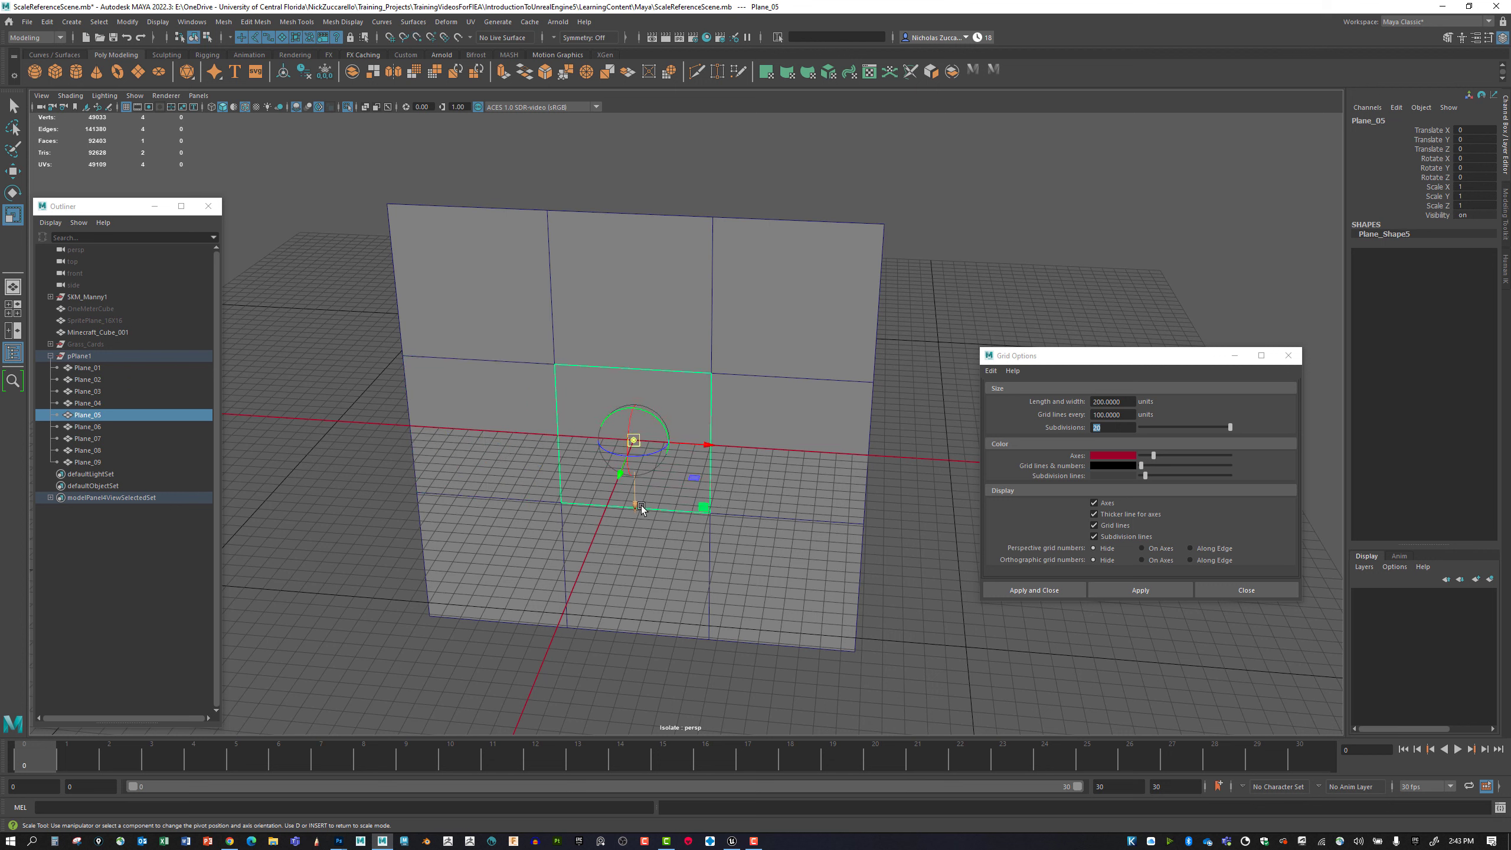
pyautogui.press('v')
pyautogui.moveTo(640, 498); pyautogui.dragTo(635, 507)
pyautogui.press('d')
# Snap Plane_06's pivot down to the middle of its bottom edge.
pyautogui.click(781, 471)
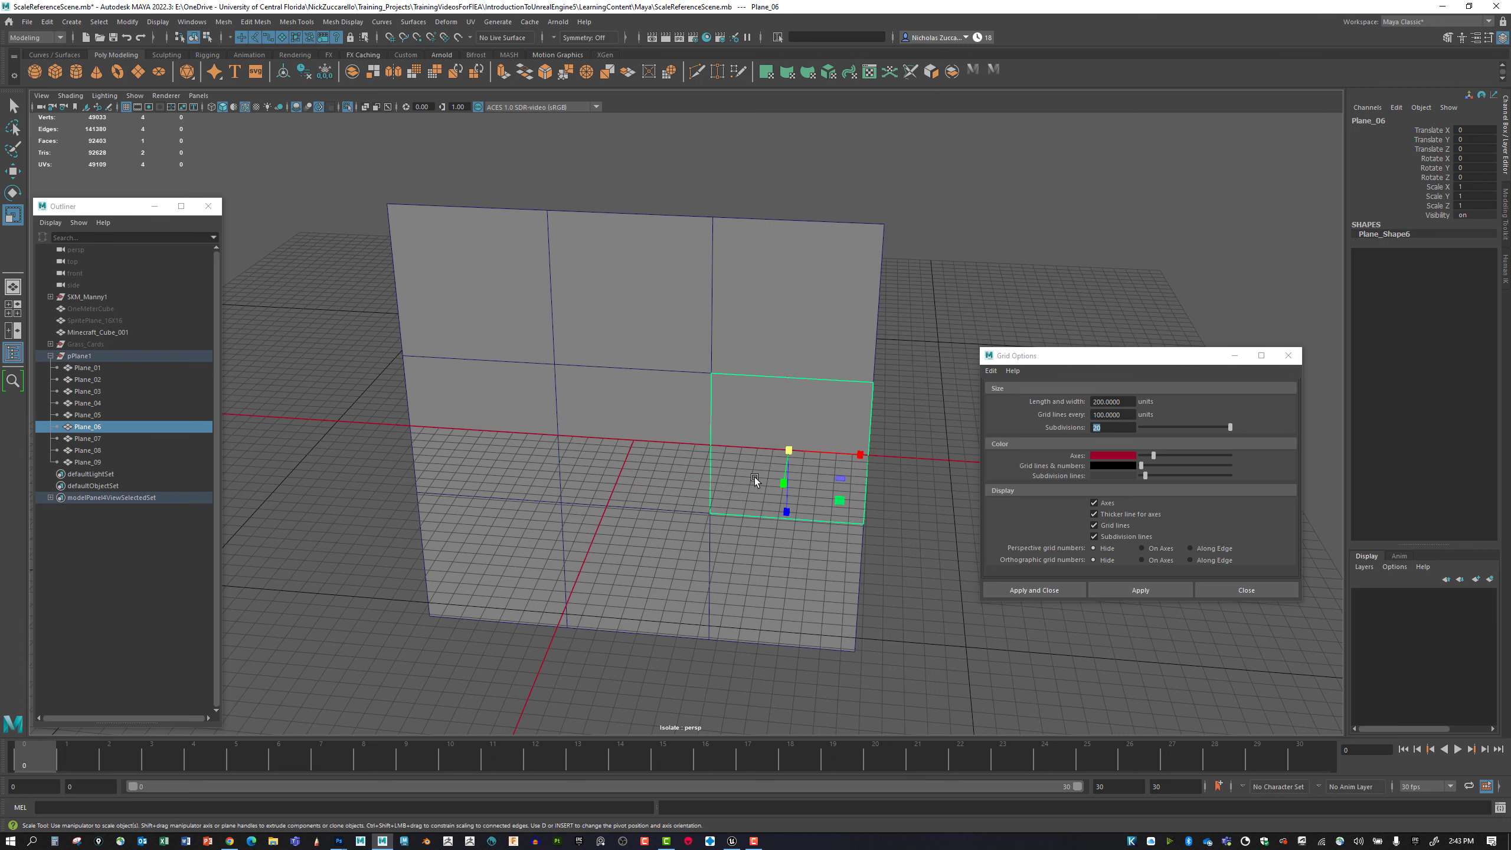
pyautogui.press('d')
pyautogui.press('v')
pyautogui.moveTo(783, 507); pyautogui.dragTo(785, 518)
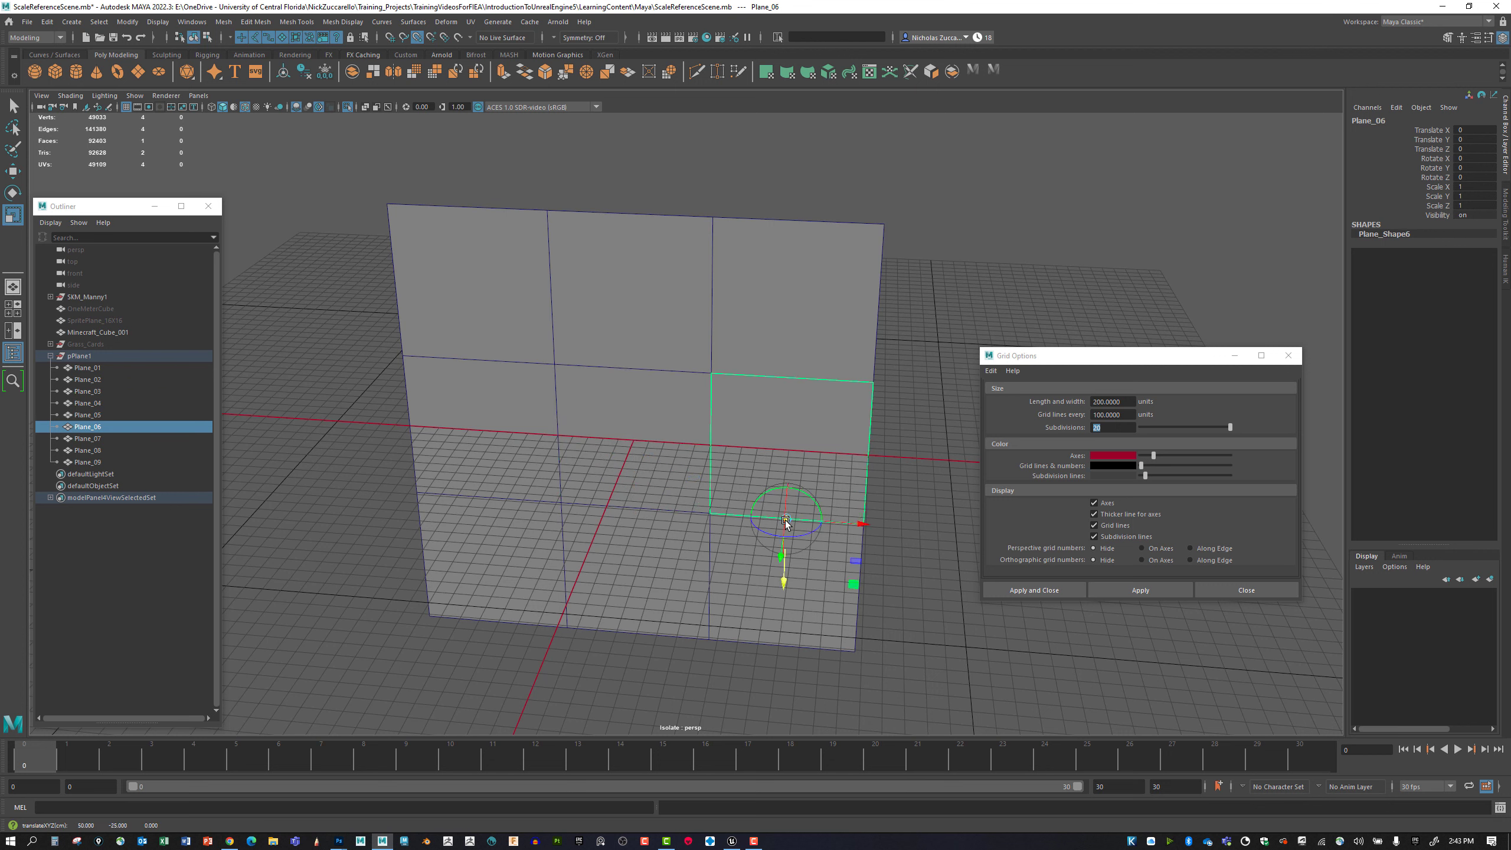
pyautogui.press('d')
# Snap Plane_07's pivot down to the middle of its bottom edge.
pyautogui.click(469, 571)
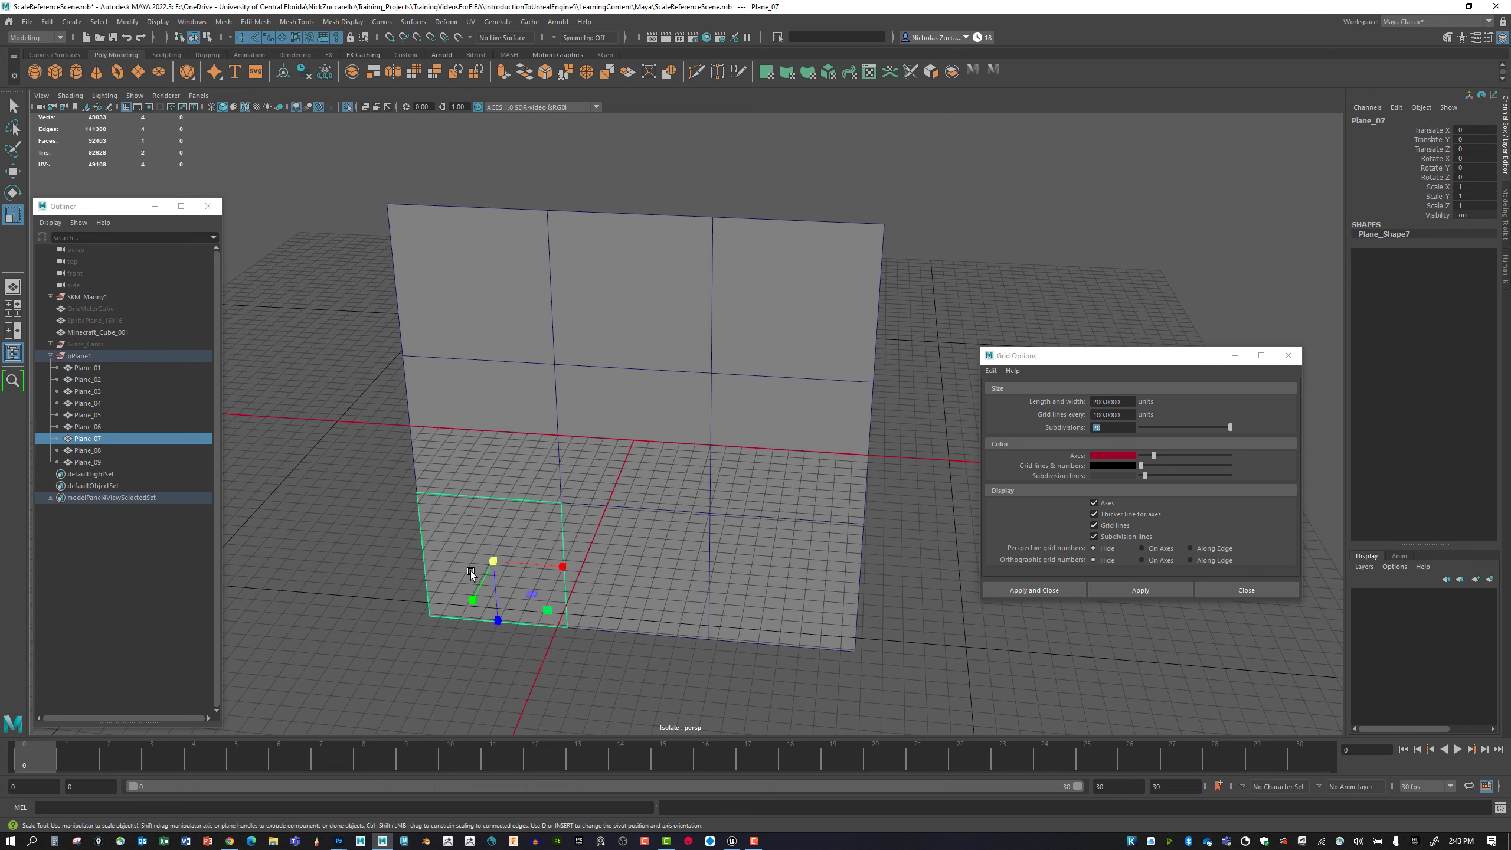
pyautogui.press('d')
pyautogui.press('v')
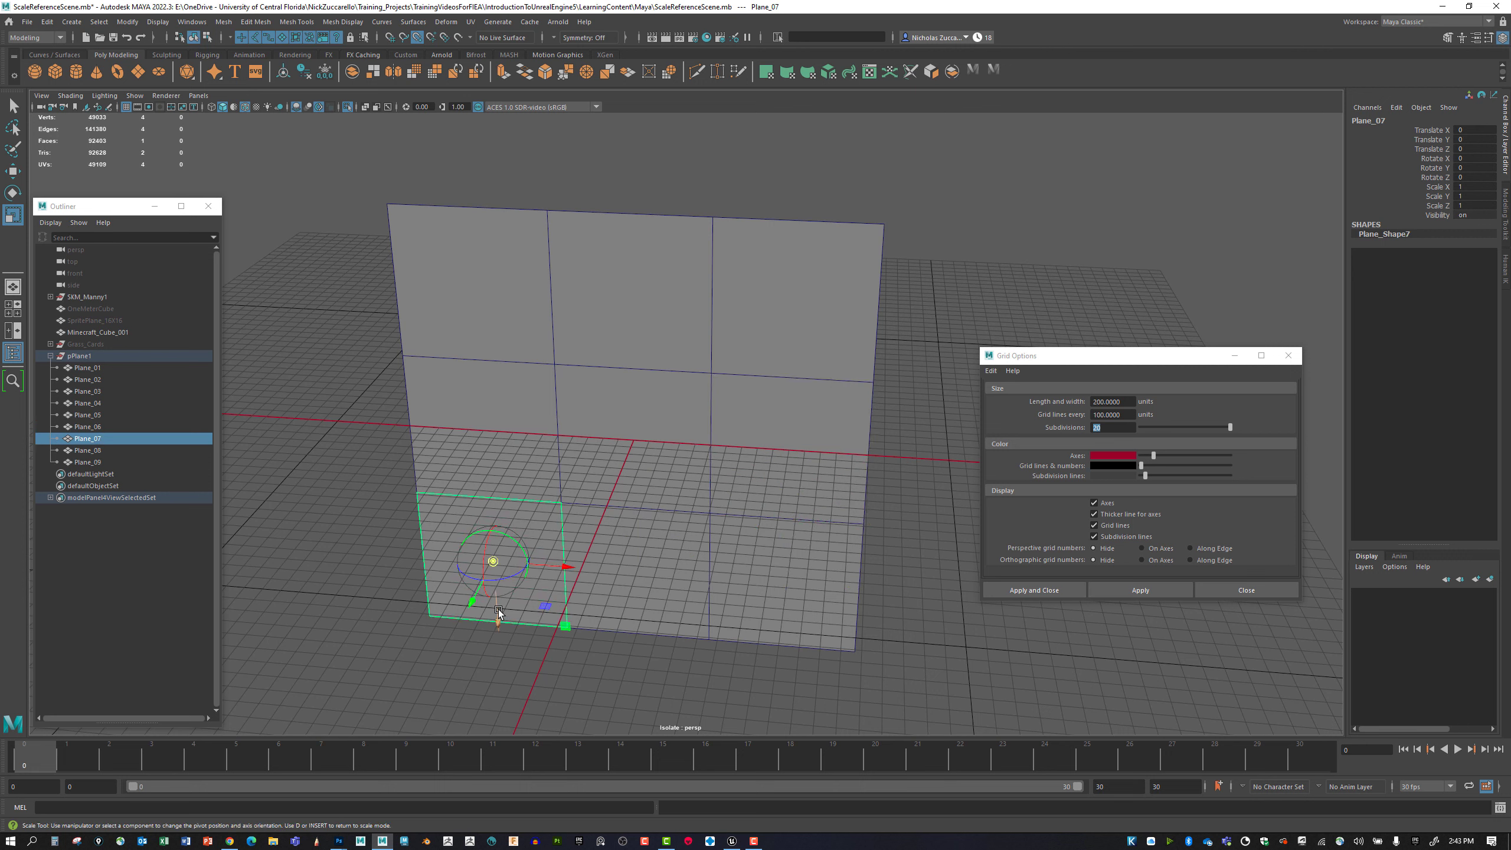
pyautogui.moveTo(498, 609); pyautogui.dragTo(499, 622)
pyautogui.press('d')
# Try to snap the pivot of Plane_08 onto its bottom edge.
pyautogui.click(659, 583)
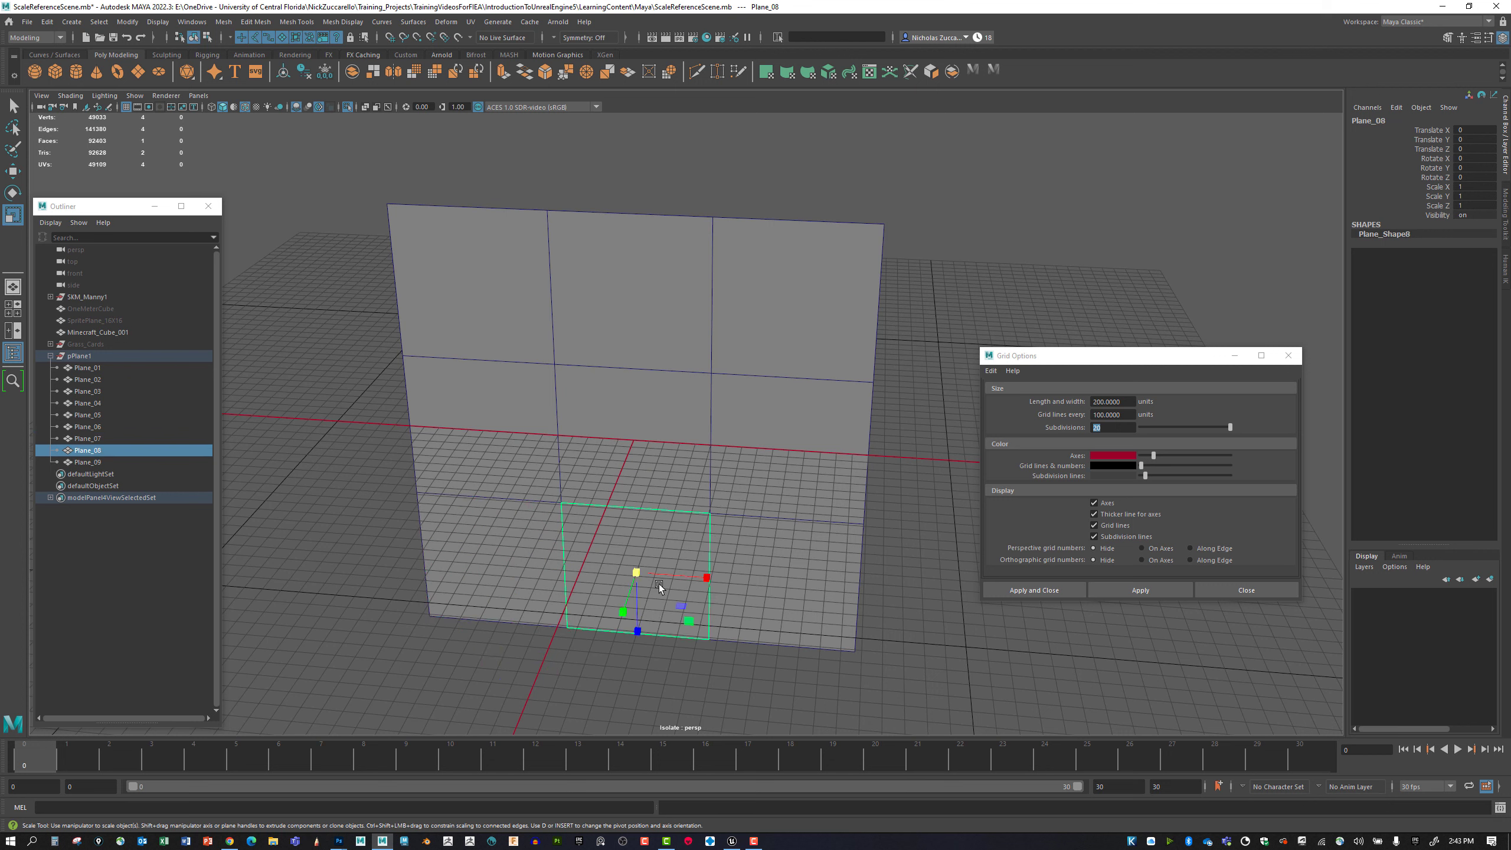
pyautogui.press('d')
pyautogui.press('v')
pyautogui.moveTo(634, 631); pyautogui.dragTo(635, 647)
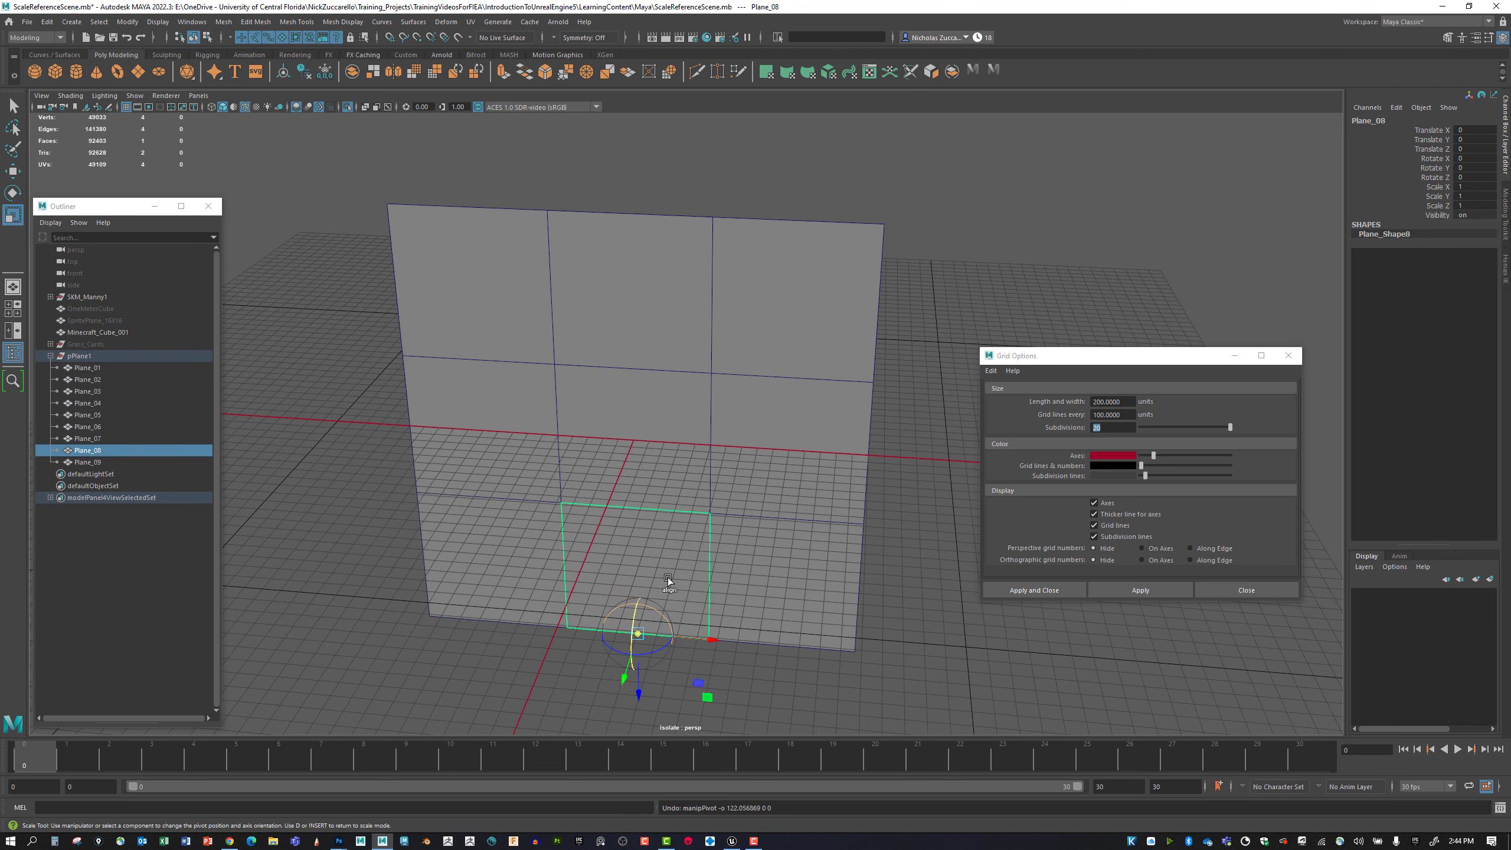
# Move Plane_08's pivot vertically from its center down to the middle of its bottom edge.
pyautogui.click(676, 555)
pyautogui.press('d')
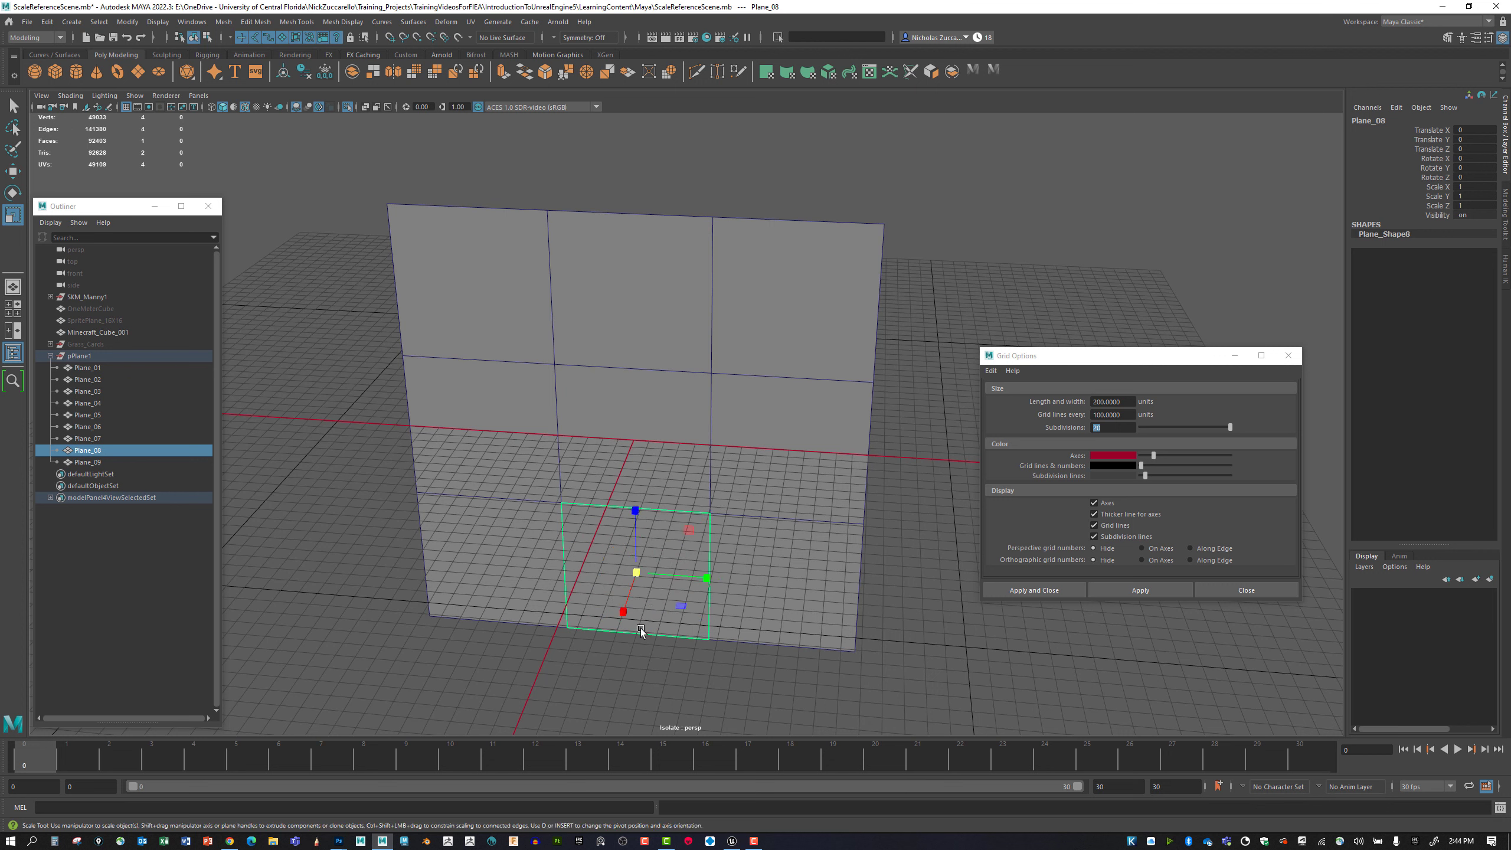
pyautogui.press('d')
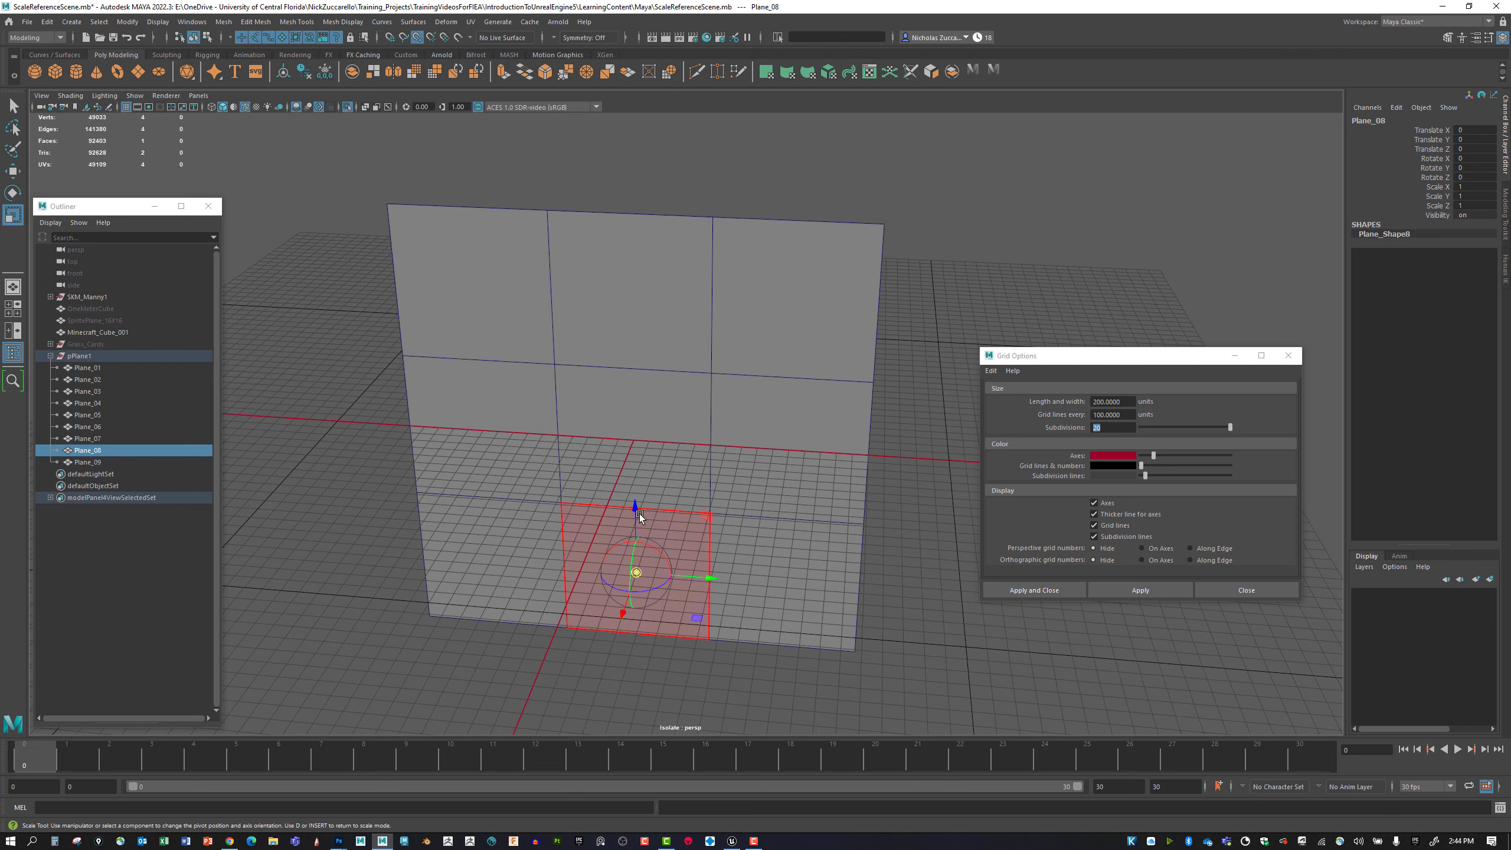
pyautogui.moveTo(635, 517); pyautogui.dragTo(632, 613)
pyautogui.press('d')
# Snap Plane_09's pivot down to the middle of its bottom edge.
pyautogui.click(786, 583)
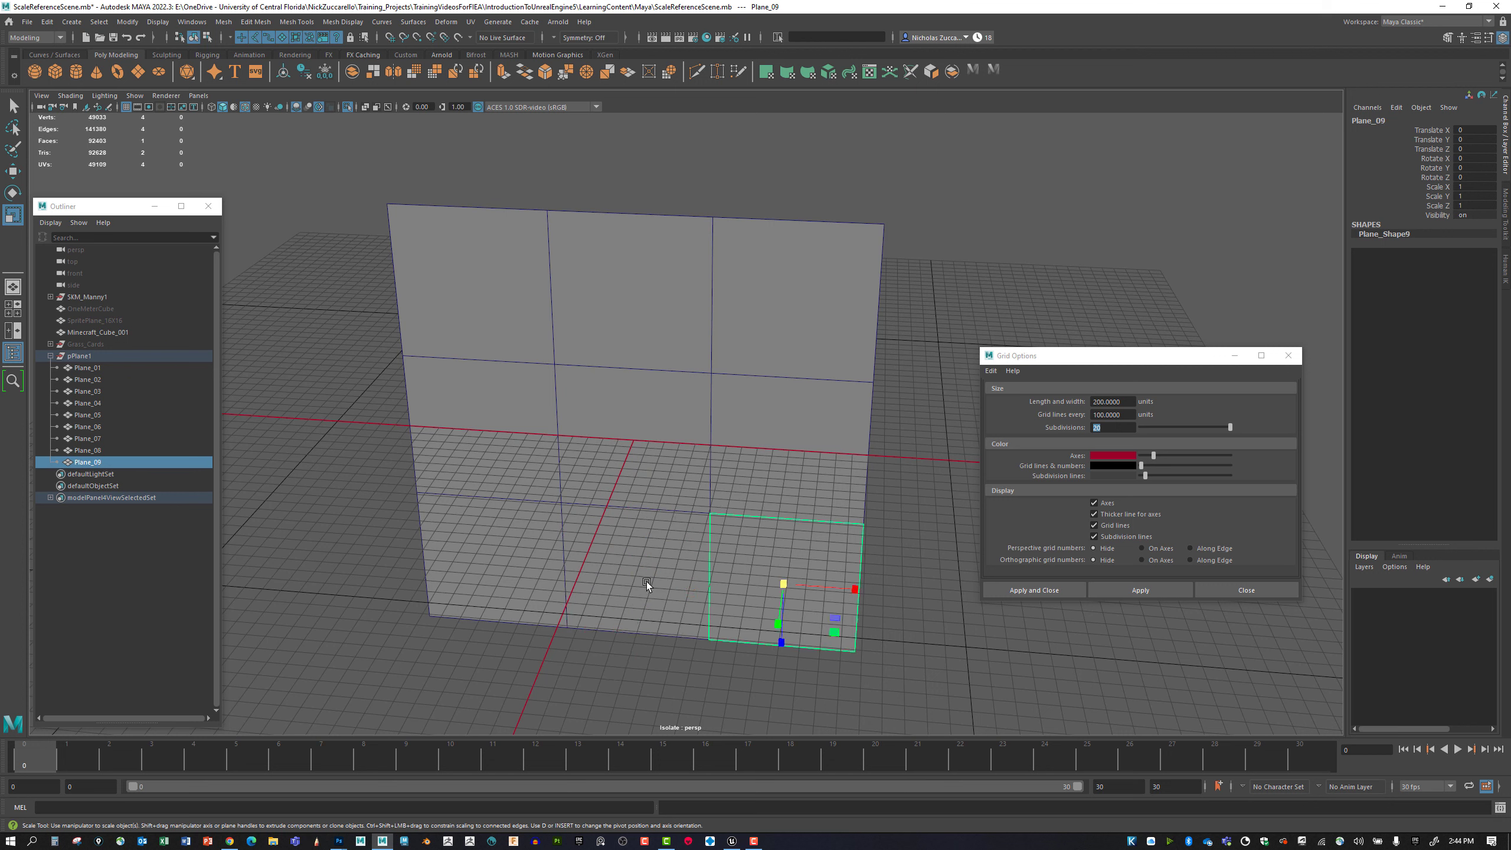
pyautogui.click(506, 581)
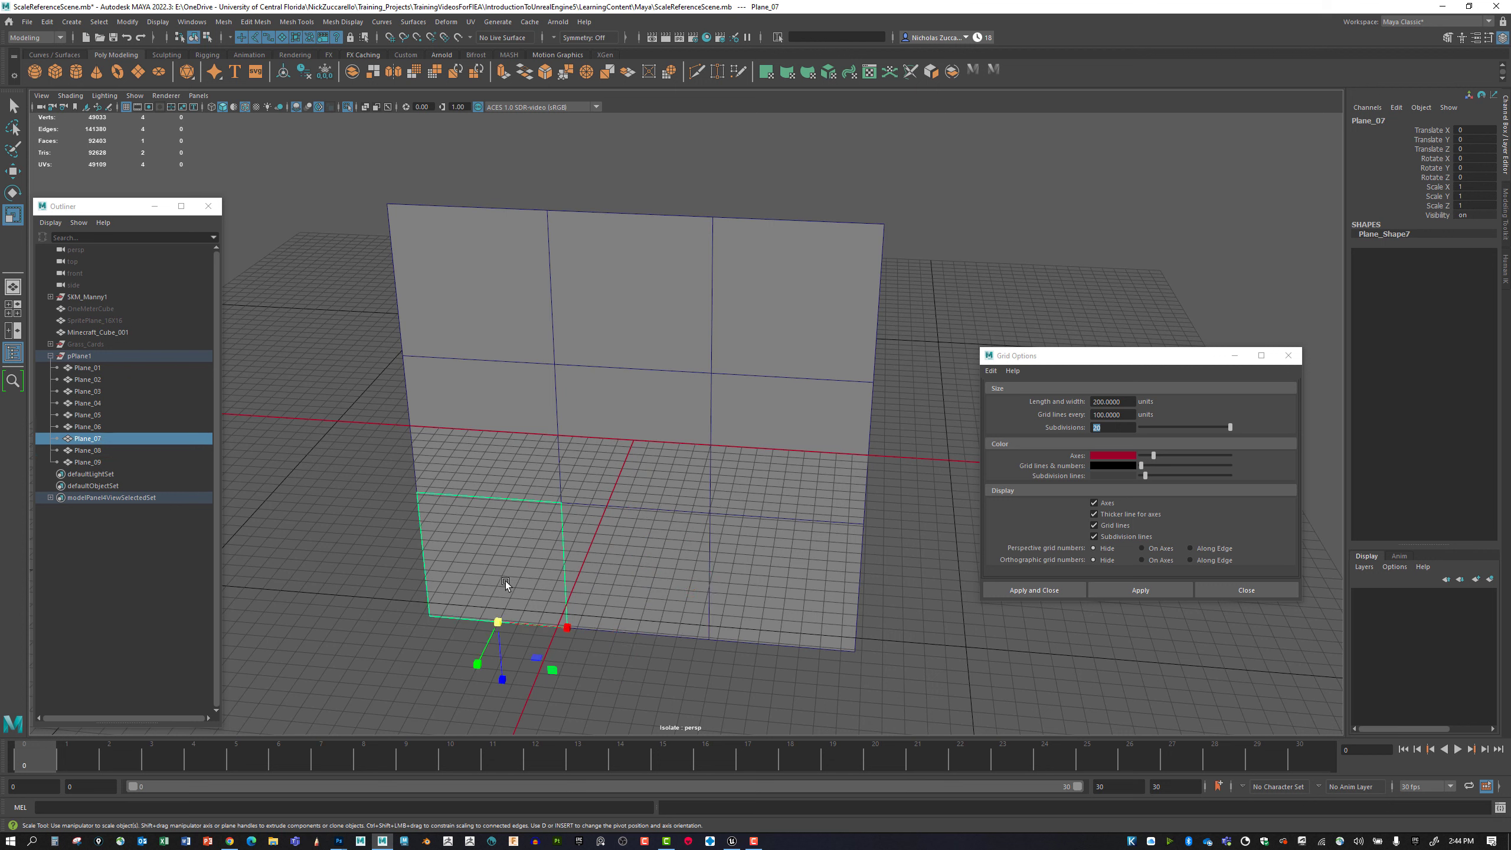
pyautogui.click(650, 585)
pyautogui.click(761, 583)
pyautogui.press('d')
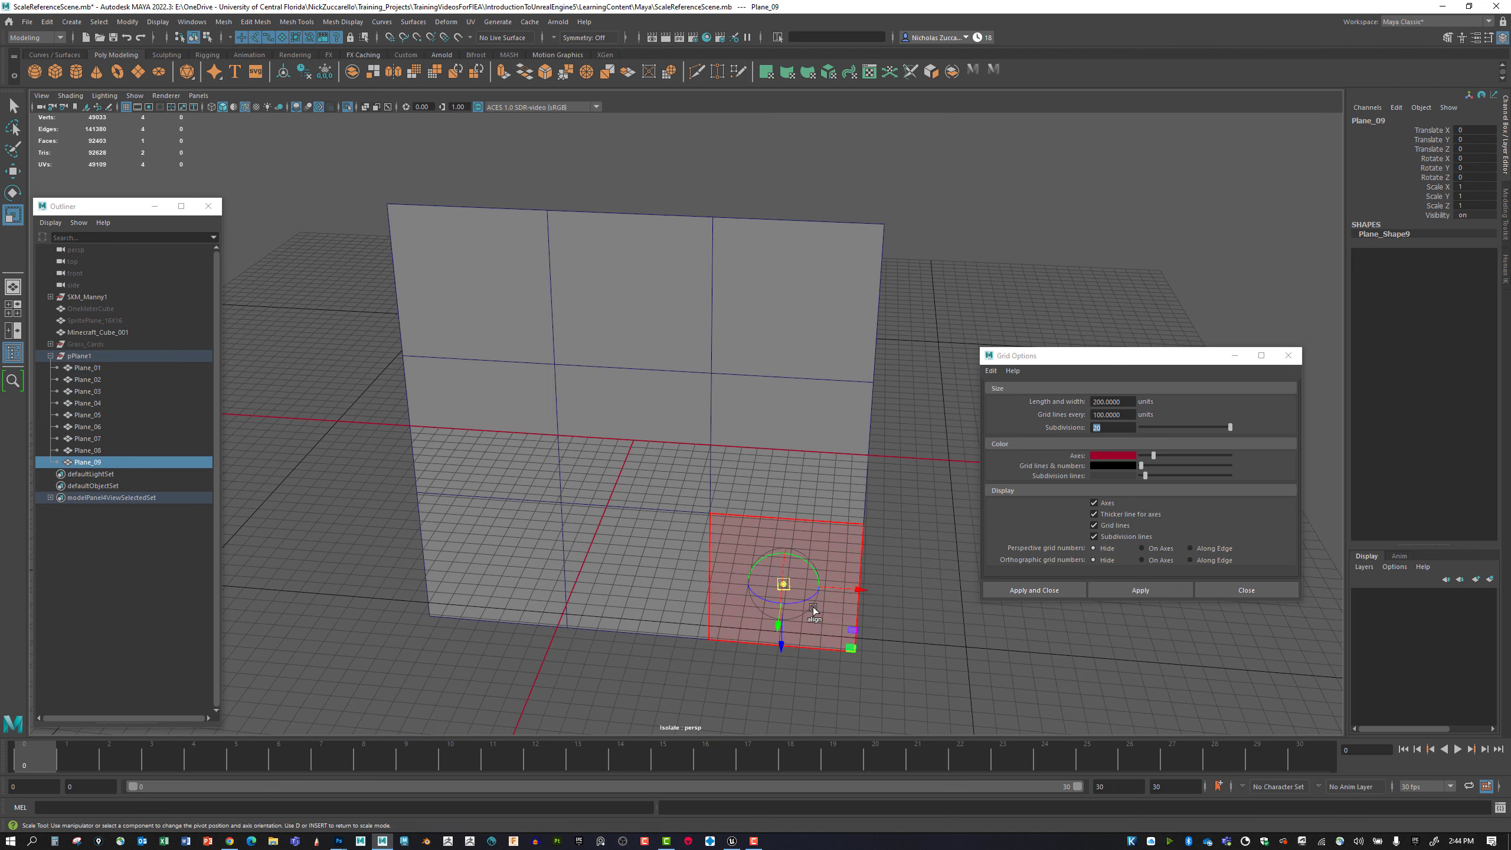
pyautogui.click(781, 646)
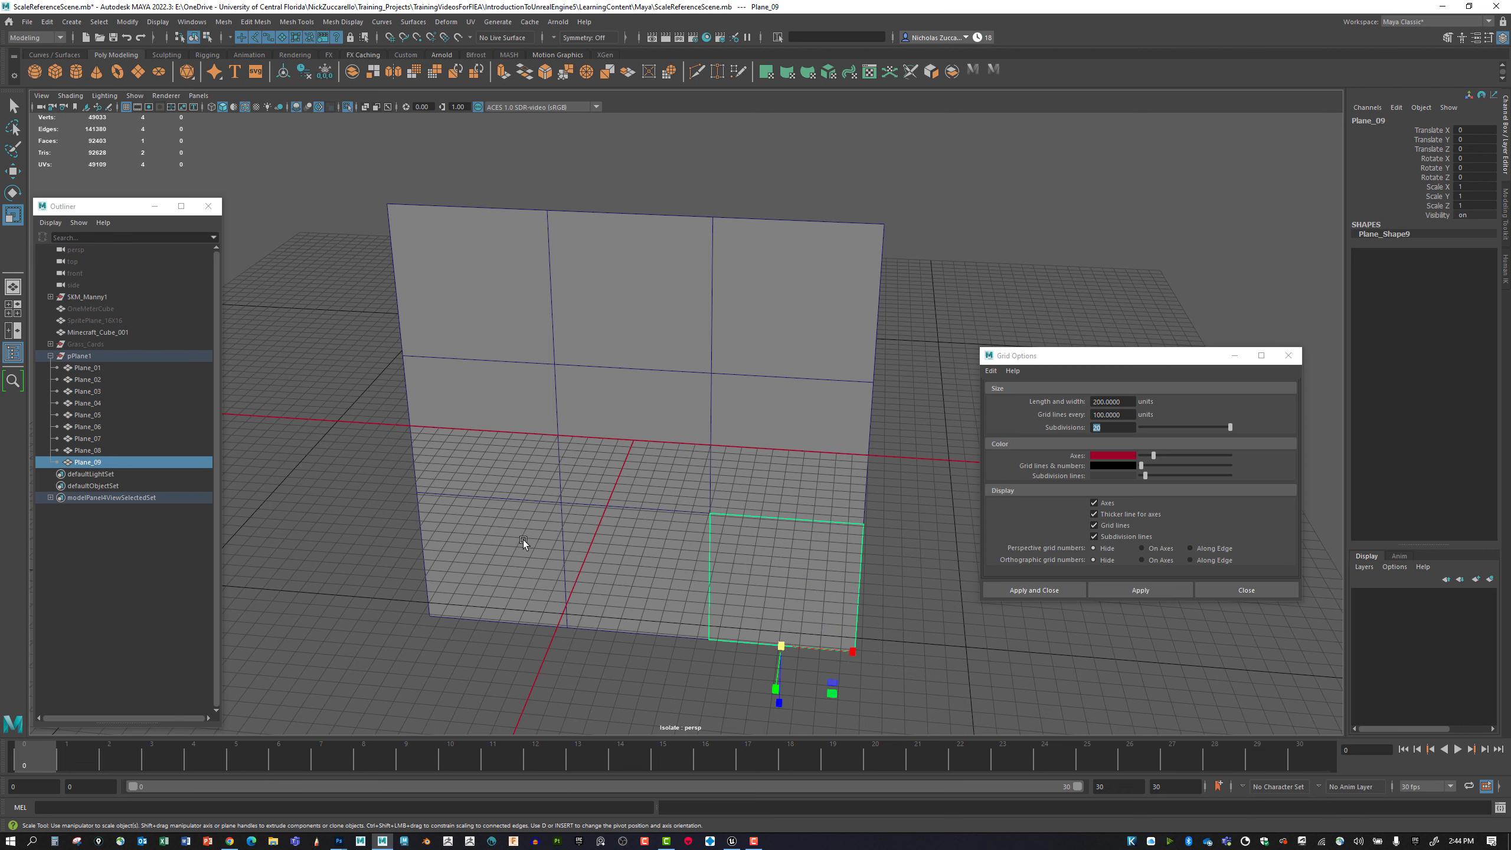
# Check the pivot position of each of the nine plane squares one after another.
pyautogui.click(435, 305)
pyautogui.click(596, 323)
pyautogui.click(754, 331)
pyautogui.click(436, 422)
pyautogui.click(609, 451)
pyautogui.click(806, 463)
pyautogui.click(764, 603)
pyautogui.click(635, 581)
pyautogui.click(492, 569)
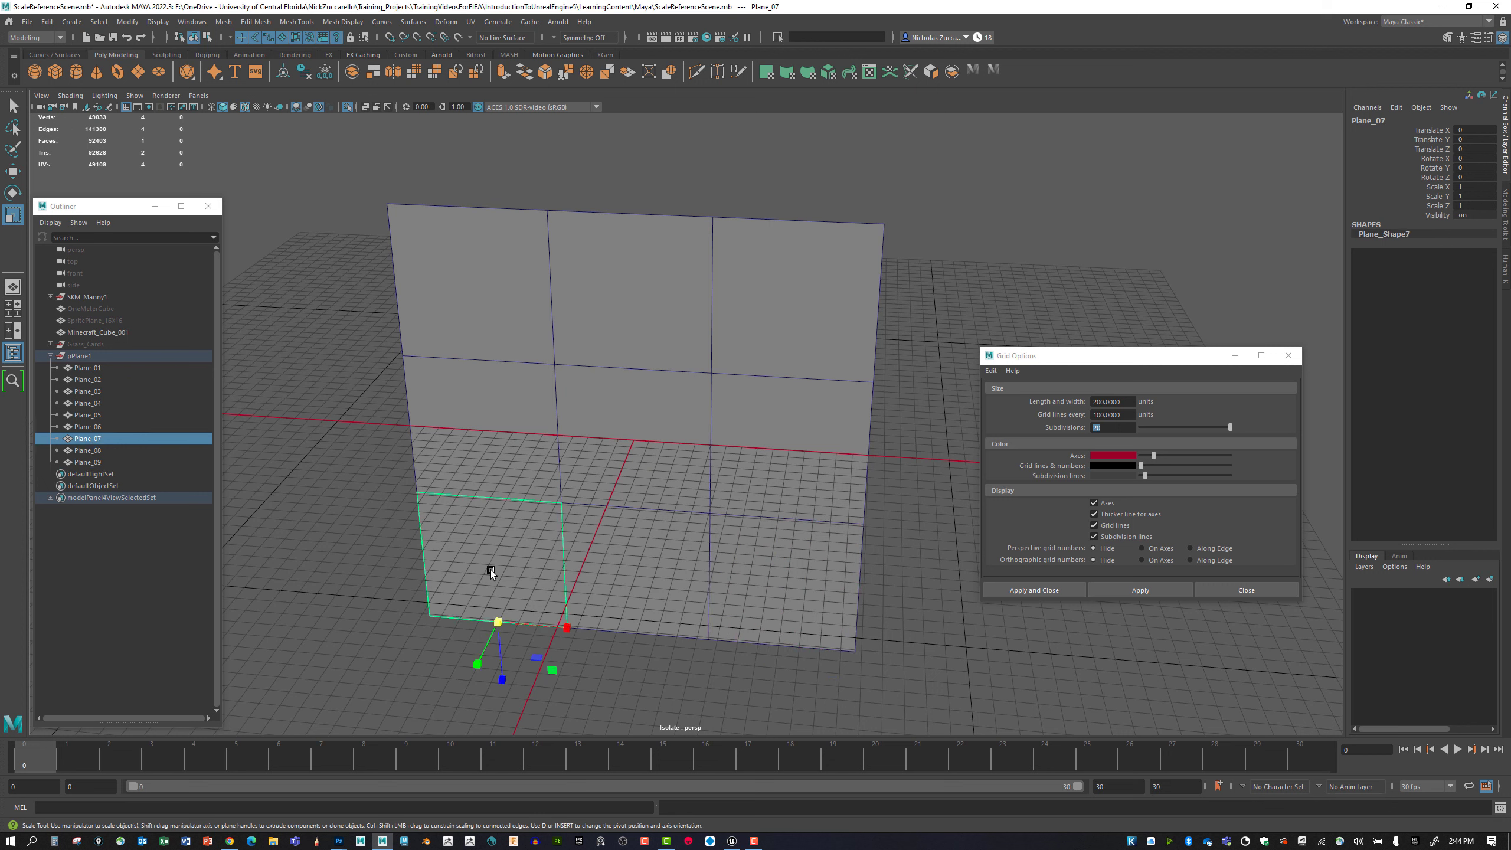
# Select Plane_01 to Plane_09 and snap them all by their pivots onto the grid origin.
pyautogui.click(89, 367)
pyautogui.keyDown('shift'); pyautogui.click(96, 462); pyautogui.keyUp('shift')
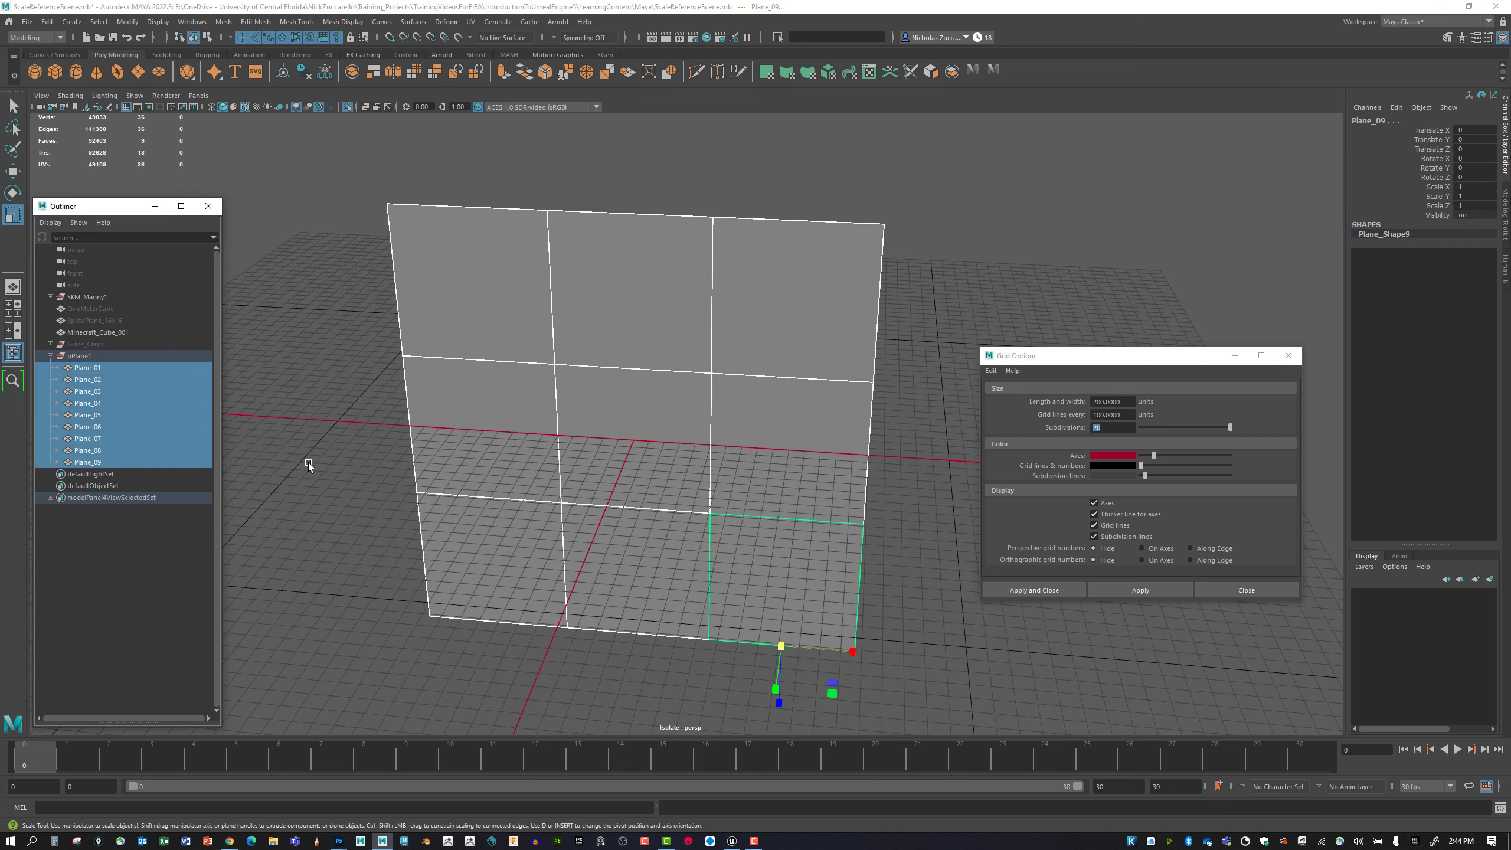
pyautogui.press('w')
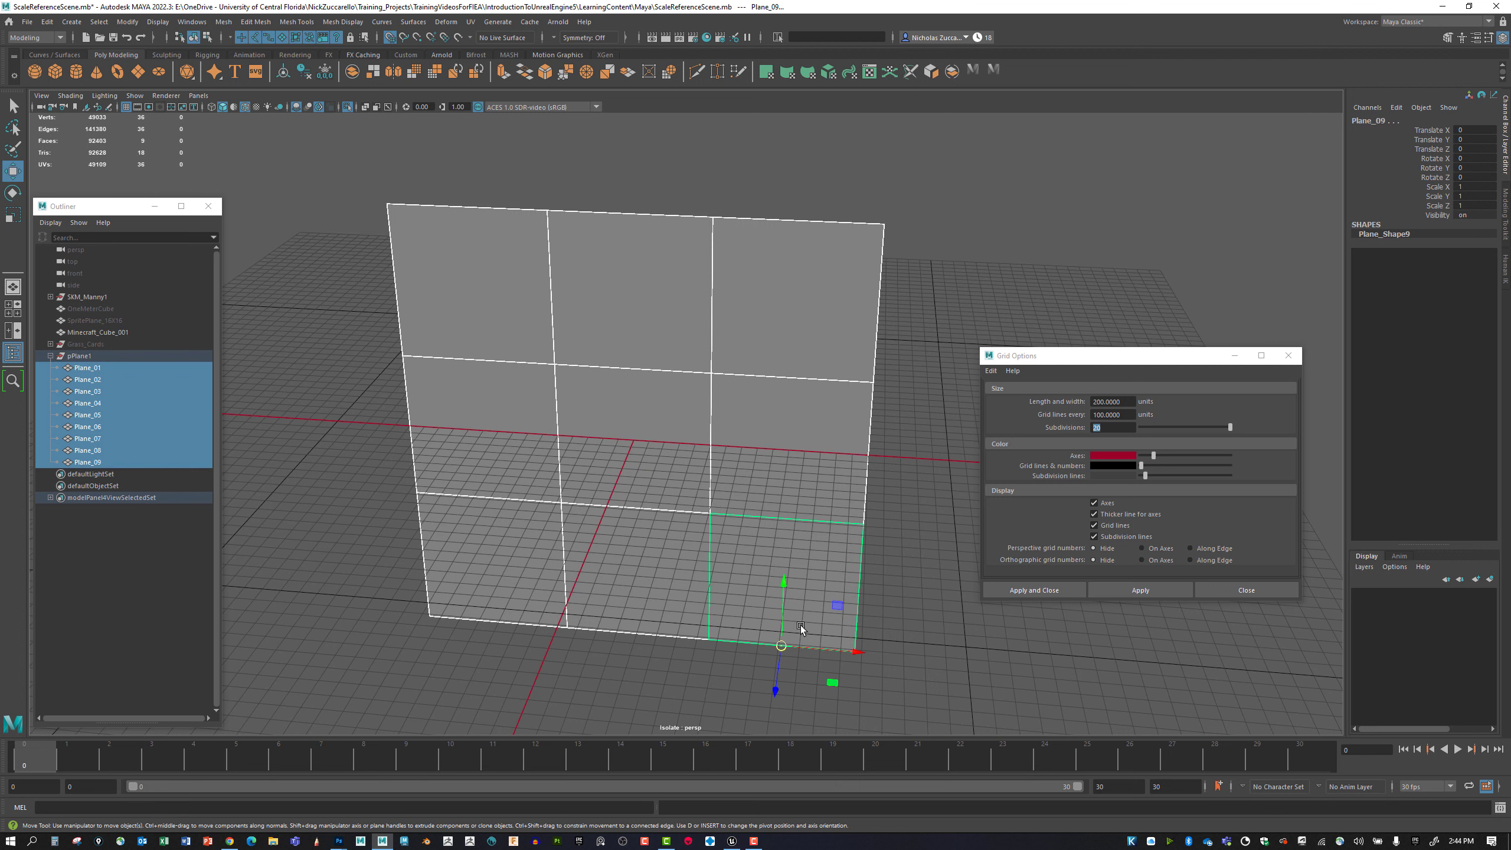
pyautogui.moveTo(781, 645); pyautogui.dragTo(634, 440)
pyautogui.keyDown('alt'); pyautogui.moveTo(705, 547); pyautogui.dragTo(753, 569); pyautogui.keyUp('alt')
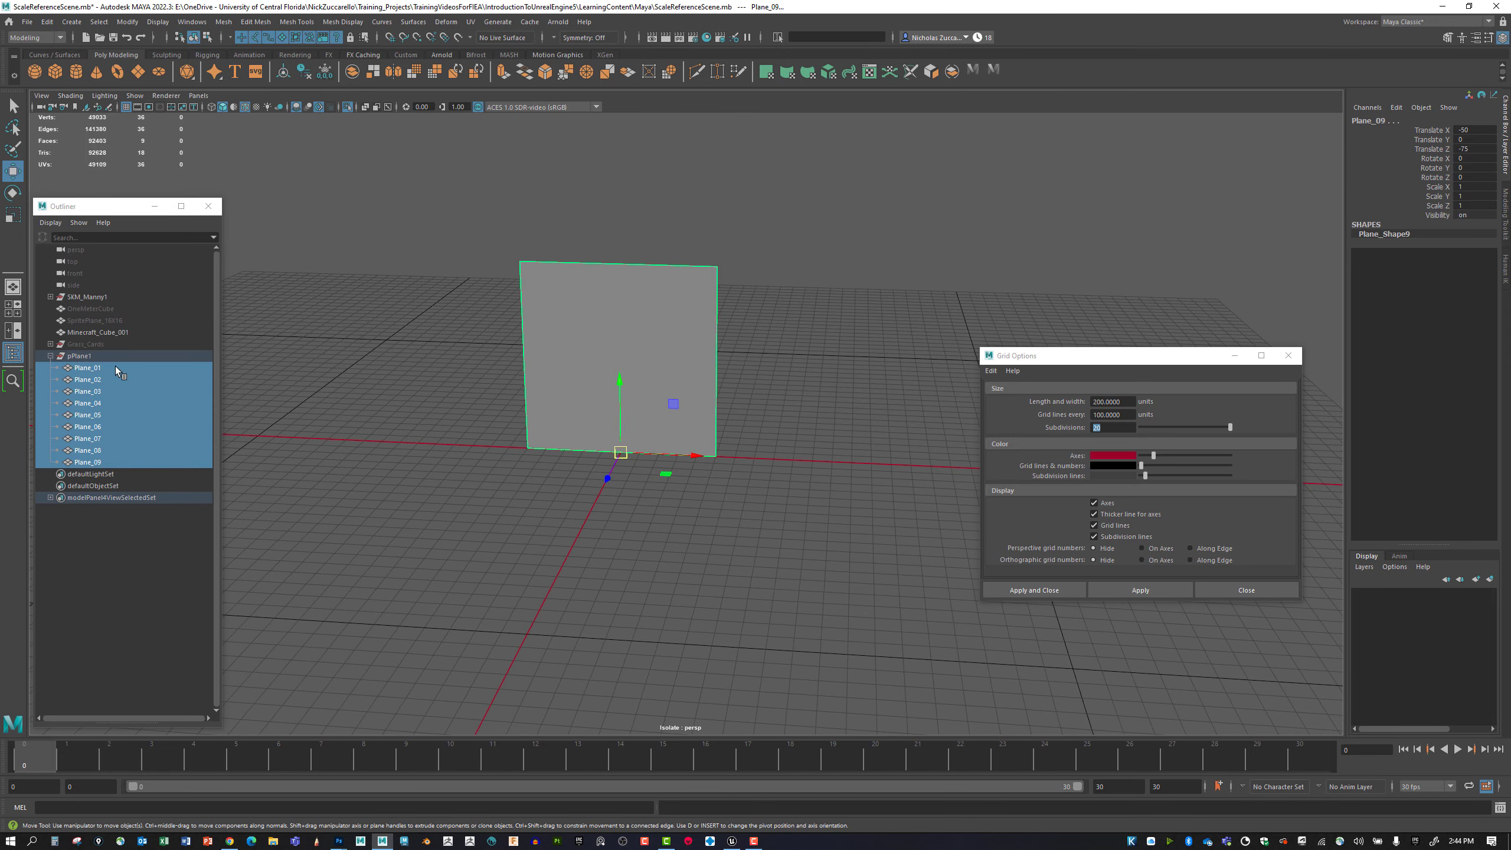
# Check the planes from Plane_01 to Plane_08 individually to see whether each sits on the grid origin.
pyautogui.click(102, 367)
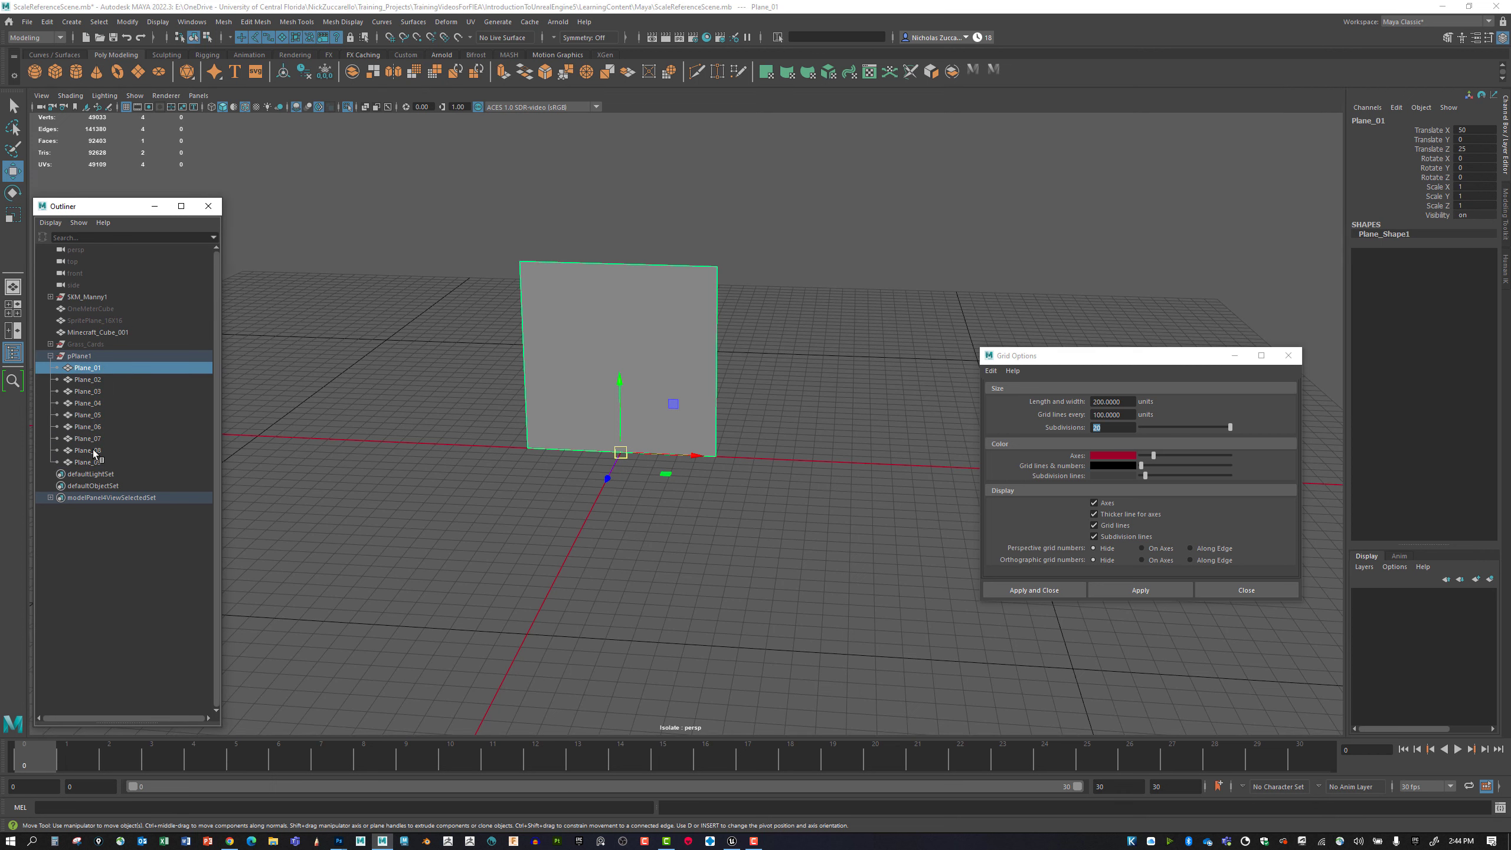
pyautogui.click(98, 379)
pyautogui.keyDown('alt'); pyautogui.moveTo(574, 386); pyautogui.dragTo(565, 346); pyautogui.keyUp('alt')
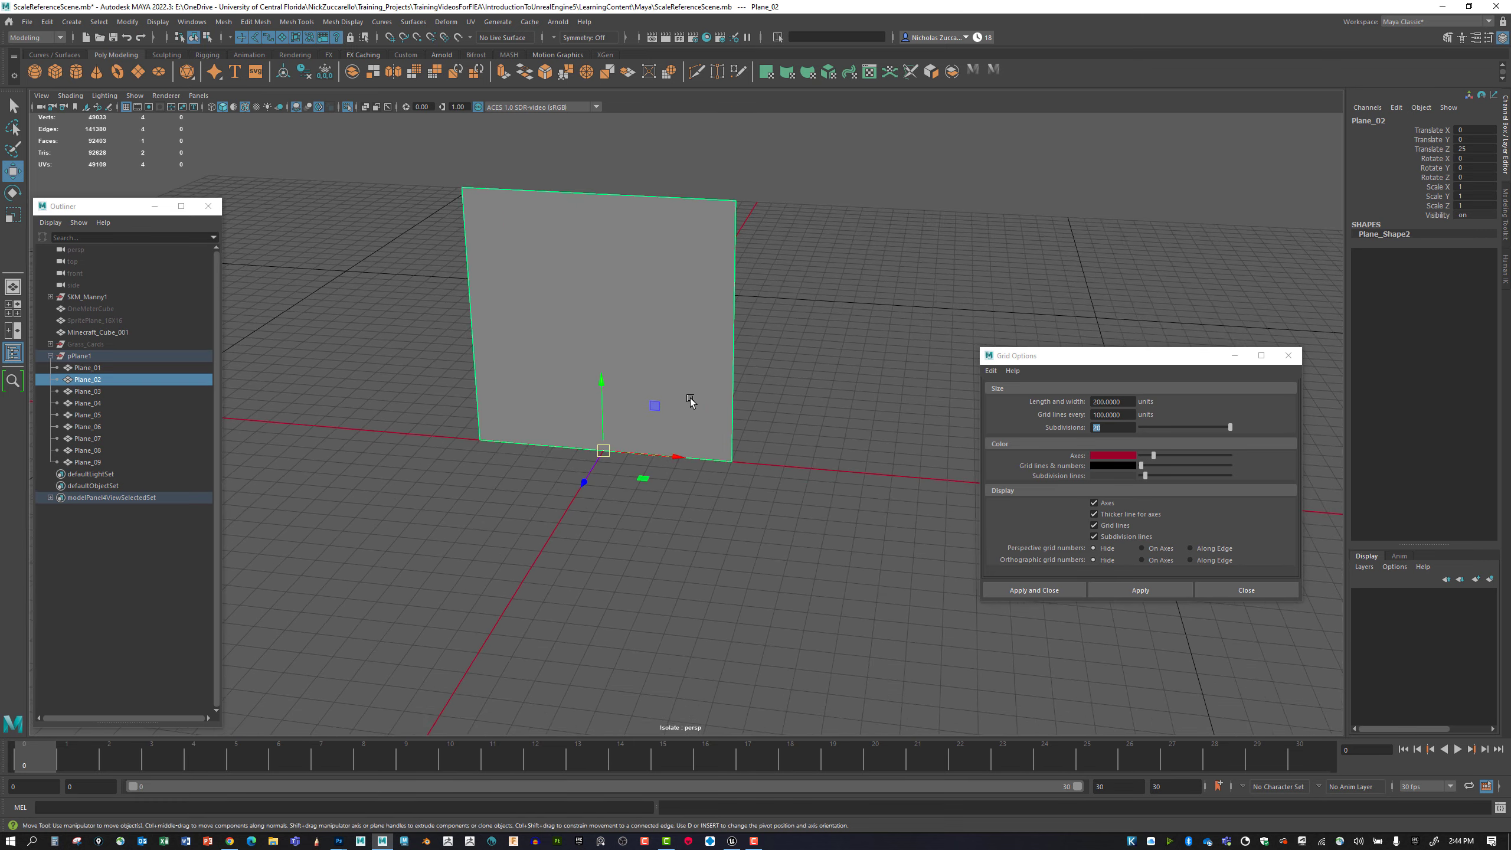
pyautogui.click(103, 369)
pyautogui.click(100, 381)
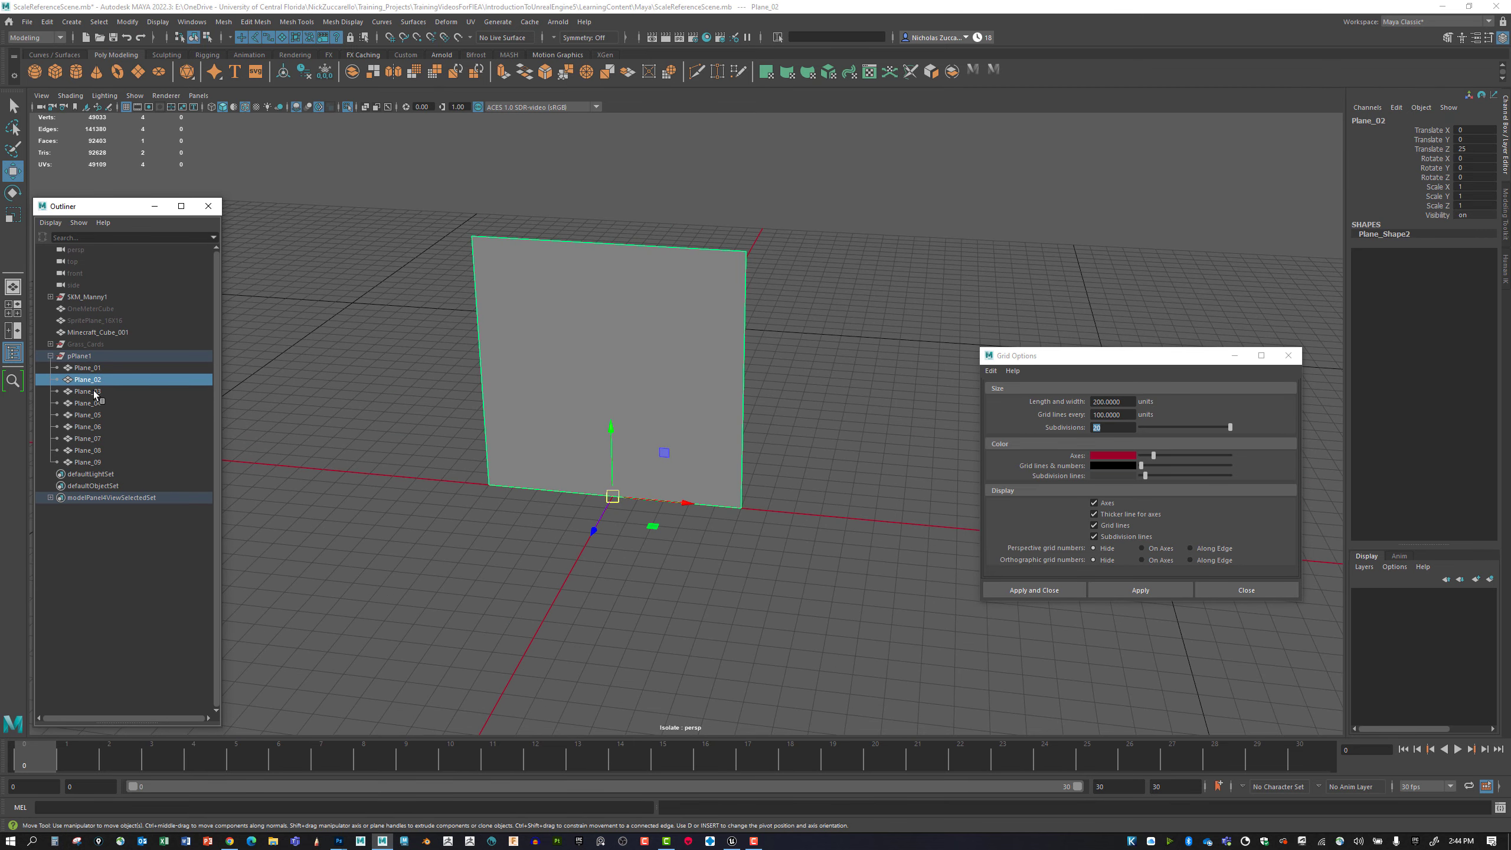
pyautogui.click(95, 393)
pyautogui.click(92, 404)
pyautogui.click(87, 415)
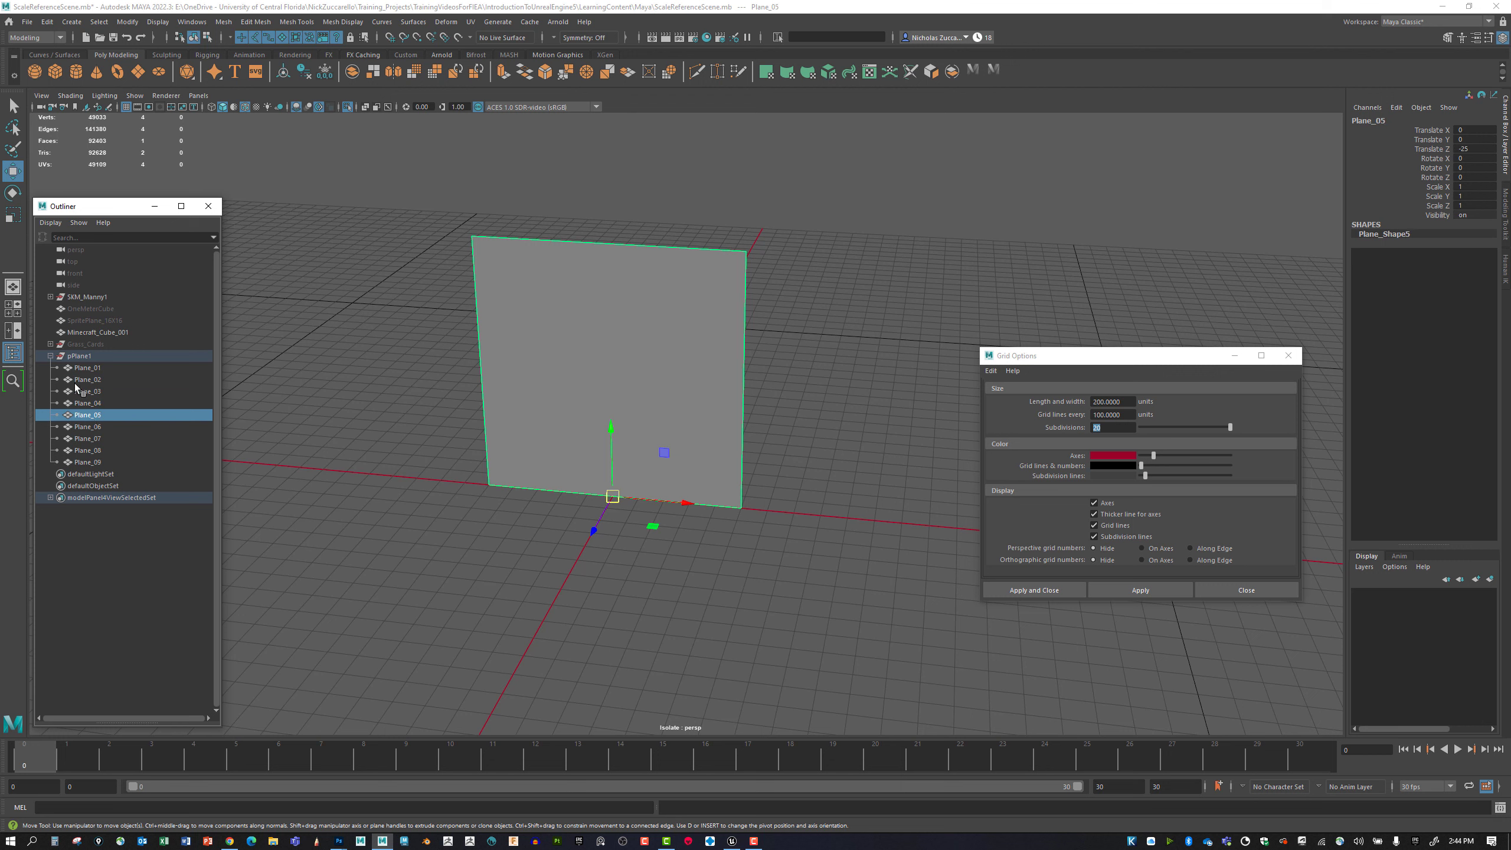
pyautogui.click(87, 426)
pyautogui.click(90, 438)
pyautogui.click(90, 450)
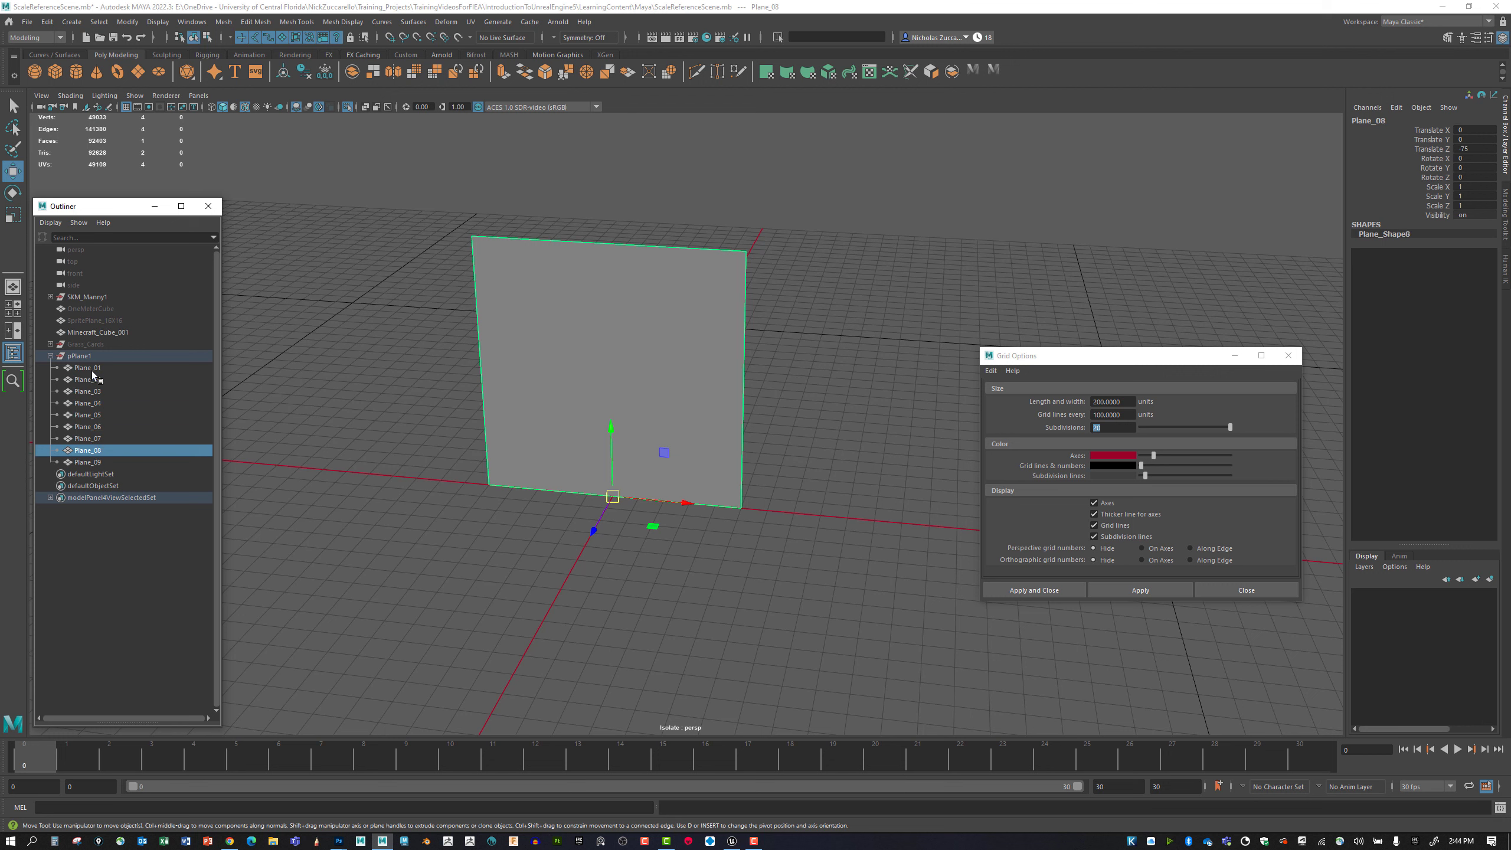
# Freeze the transformations of Plane_01 to Plane_09 together.
pyautogui.click(90, 368)
pyautogui.keyDown('shift'); pyautogui.click(88, 462); pyautogui.keyUp('shift')
pyautogui.click(96, 368)
pyautogui.keyDown('shift'); pyautogui.click(95, 463); pyautogui.keyUp('shift')
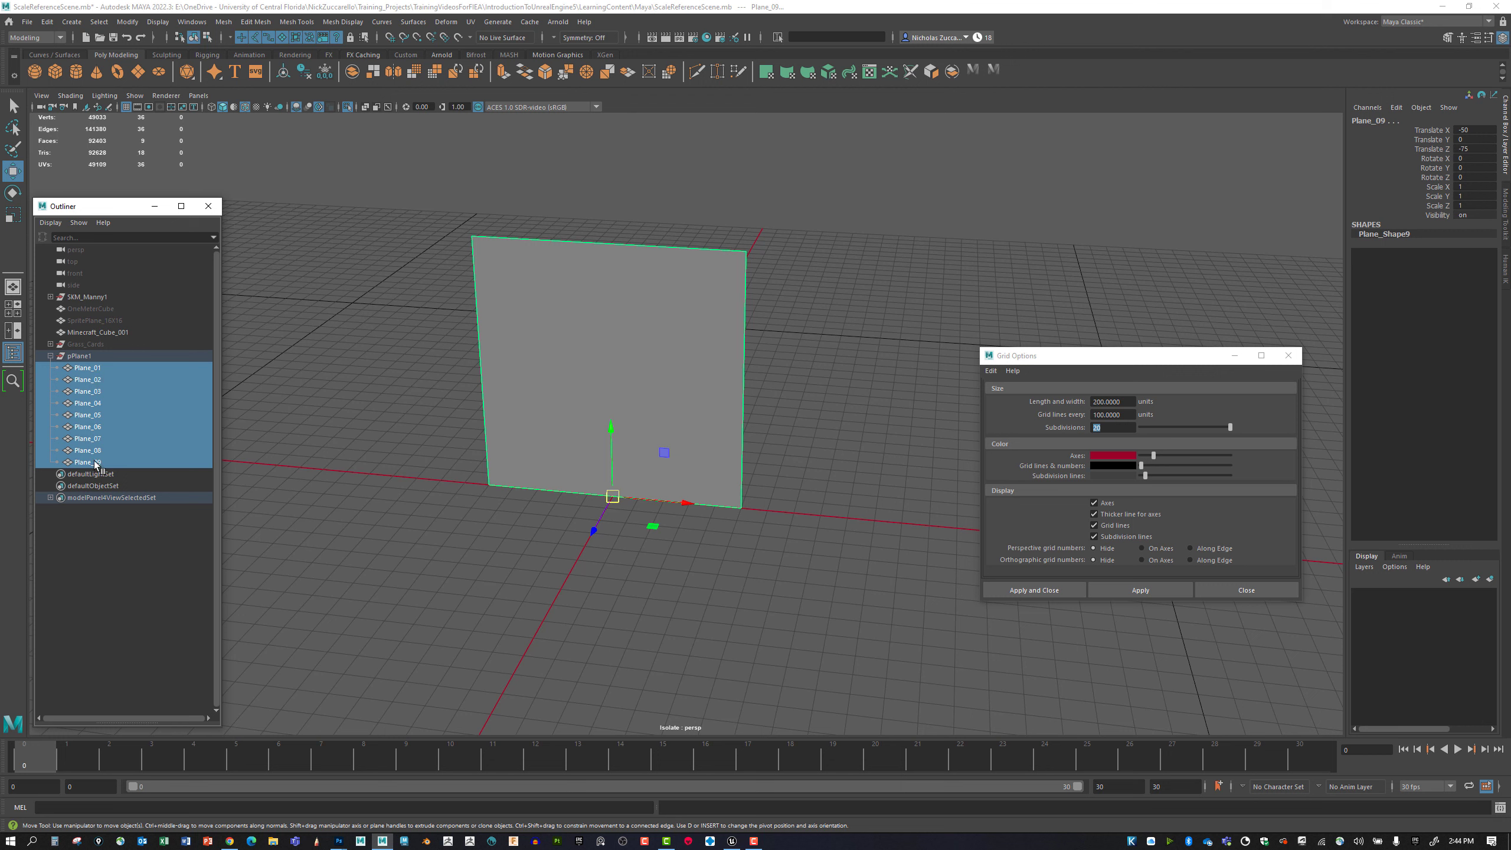
pyautogui.click(129, 21)
pyautogui.click(170, 78)
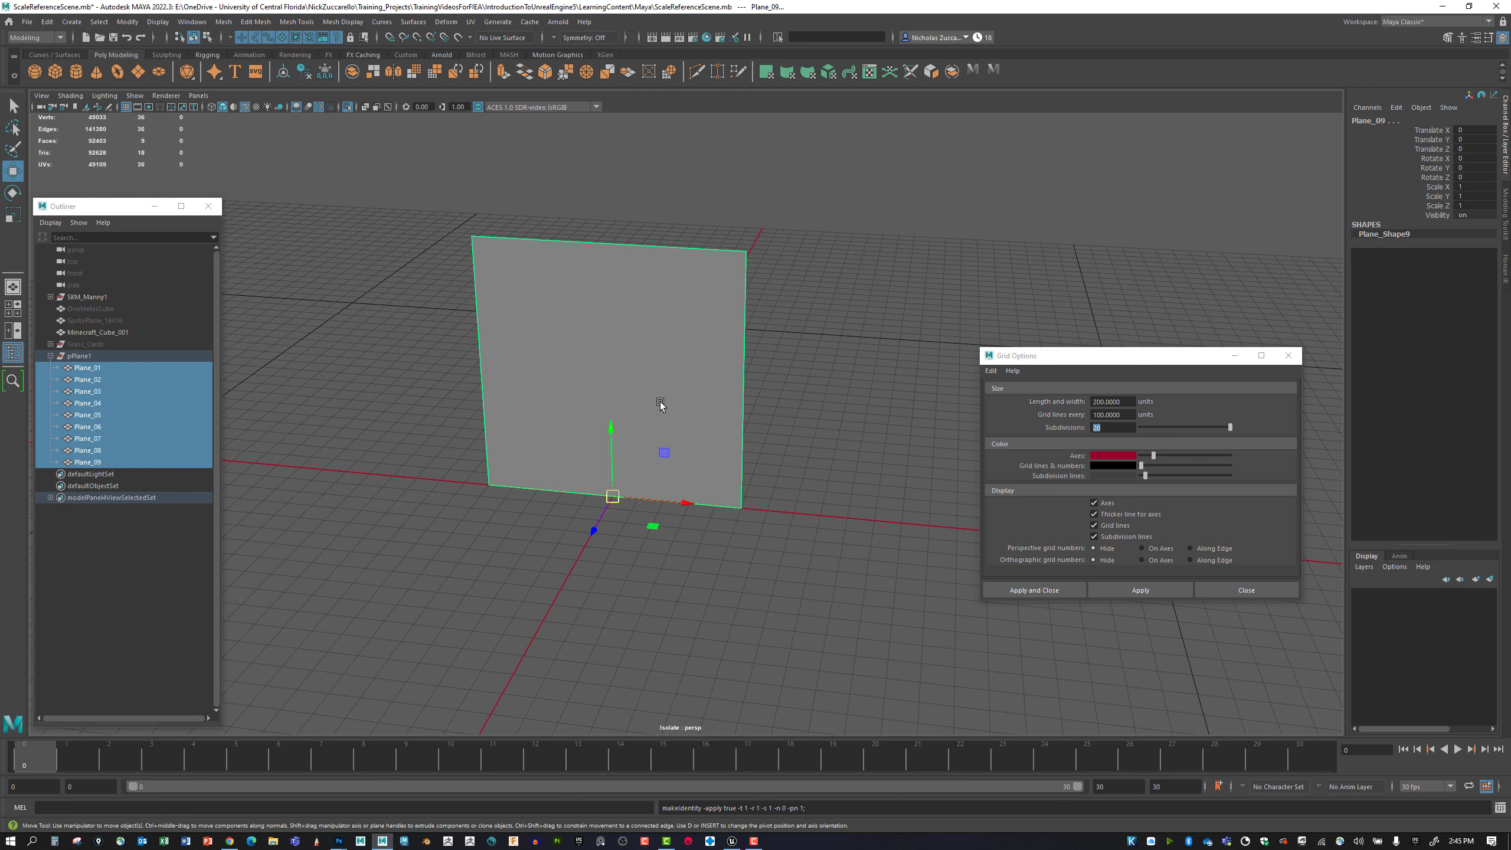
# Close the grid options and turn off Isolate Select to show the whole scene.
pyautogui.keyDown('alt'); pyautogui.moveTo(660, 408); pyautogui.dragTo(659, 457, button='middle'); pyautogui.keyUp('alt')
pyautogui.click(1287, 355)
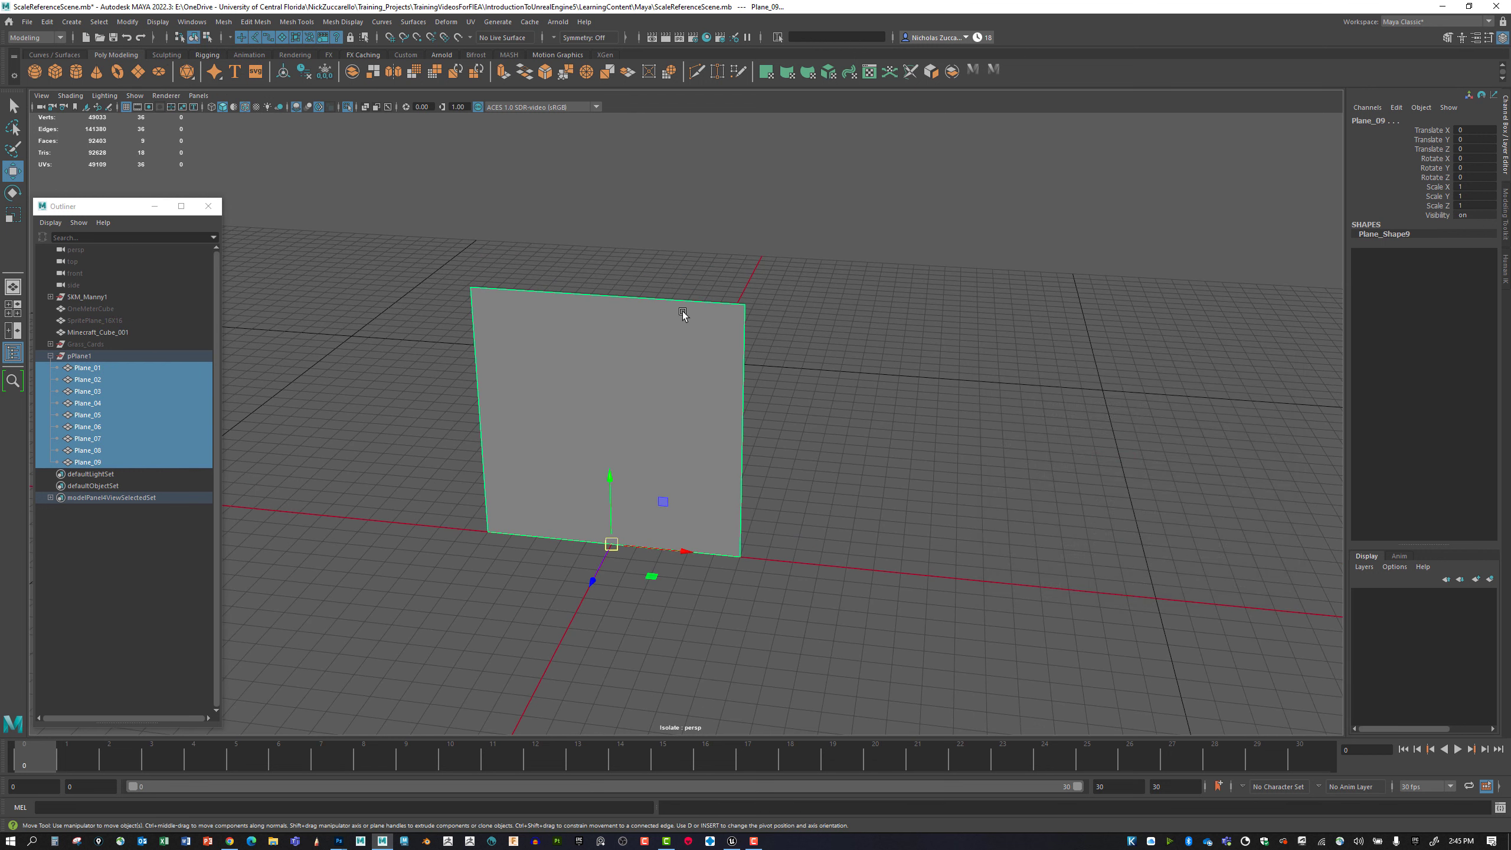
pyautogui.click(134, 95)
pyautogui.moveTo(216, 119)
pyautogui.click(289, 118)
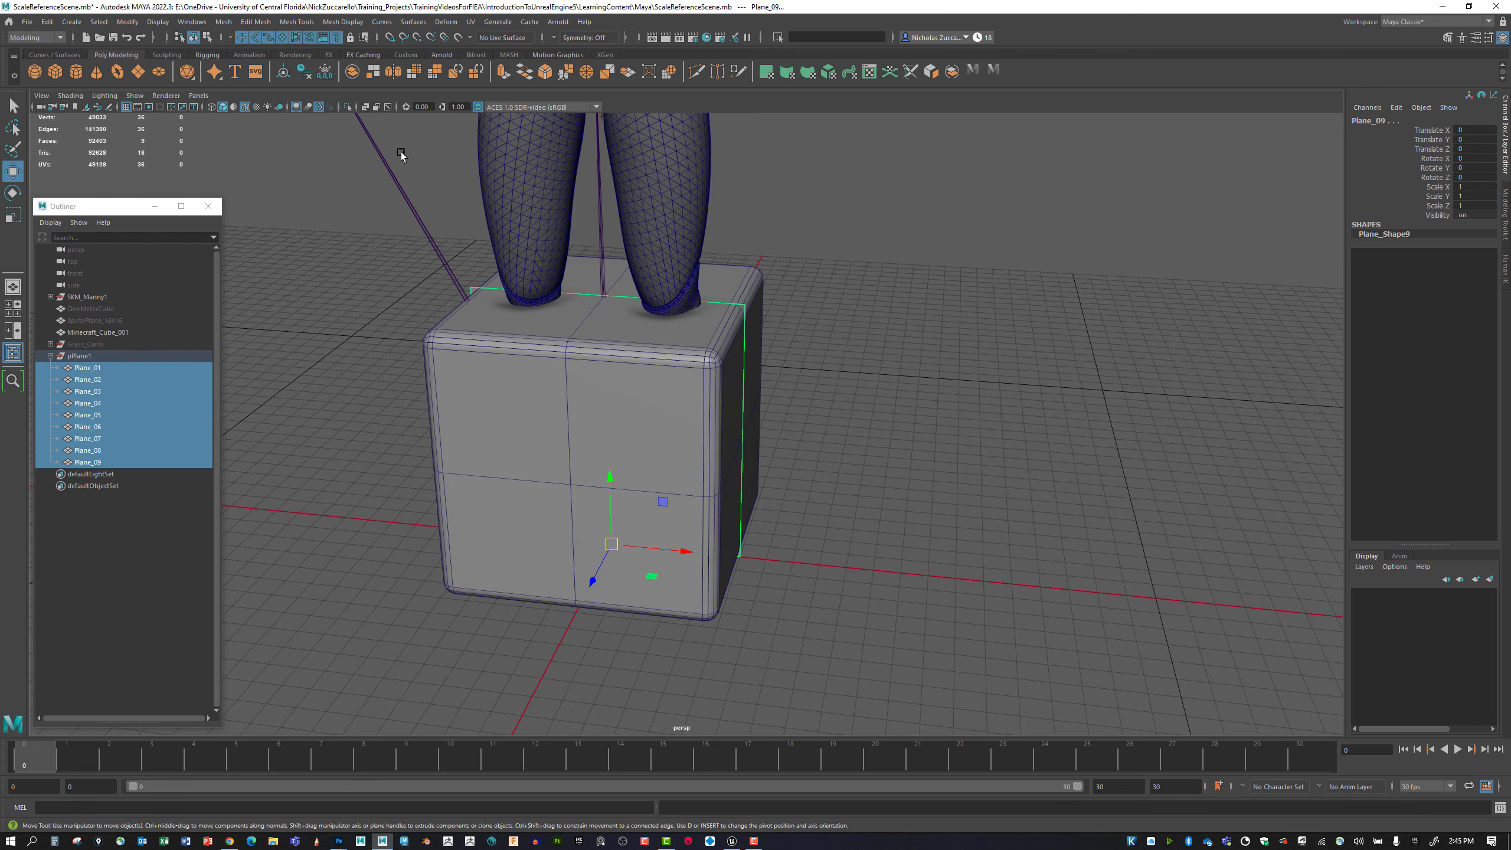
pyautogui.moveTo(885, 333)
pyautogui.keyDown('alt'); pyautogui.mouseDown()
pyautogui.moveTo(838, 324)
pyautogui.moveTo(881, 319)
pyautogui.mouseUp(); pyautogui.keyUp('alt')
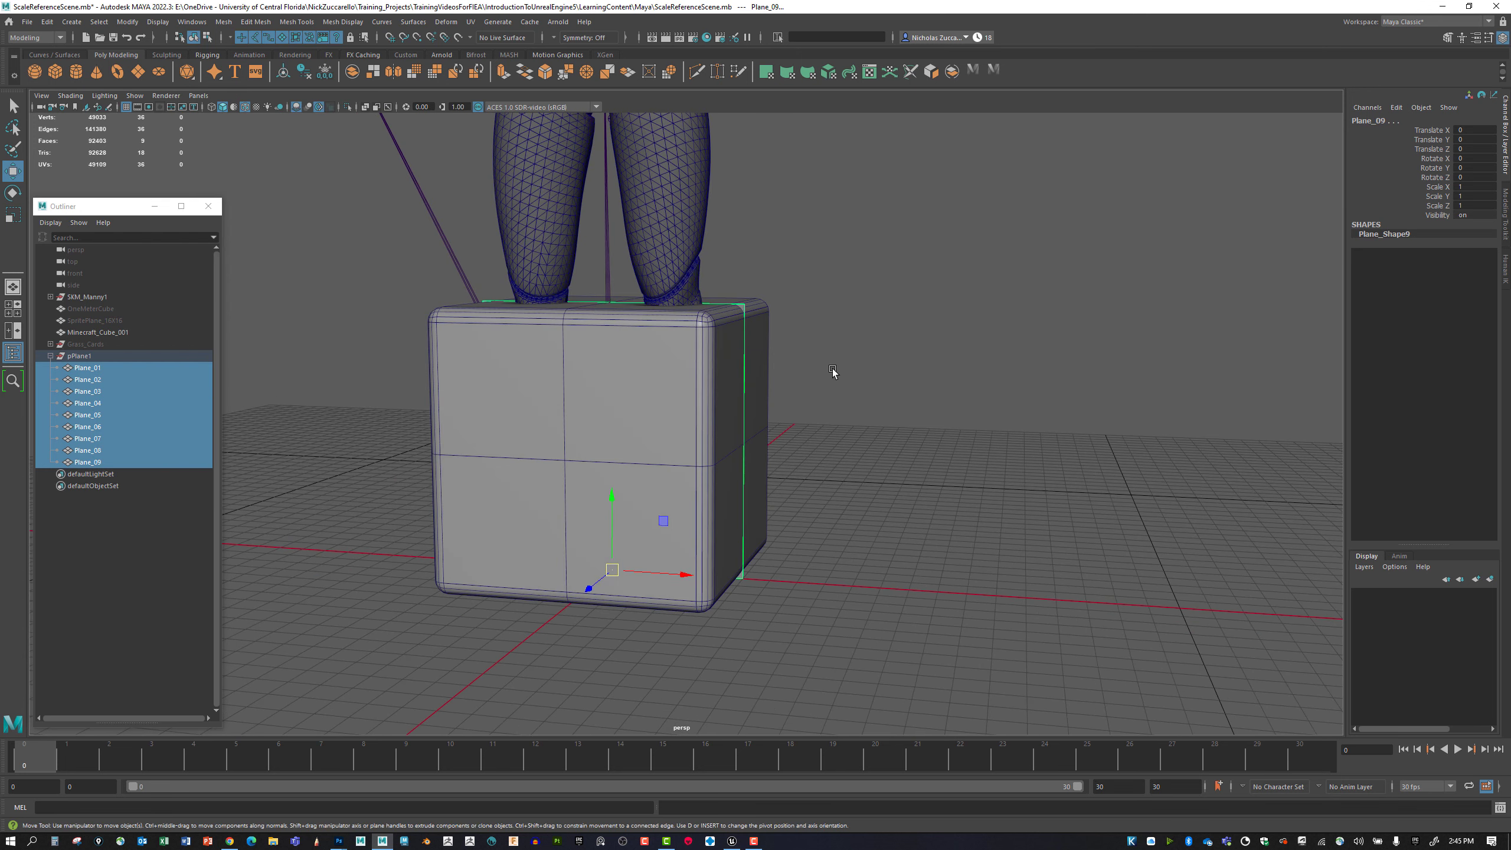
# Rename the pPlane1 group as Grass_Cards_V2.
pyautogui.doubleClick(82, 356)
pyautogui.write('Grass_Cards_')
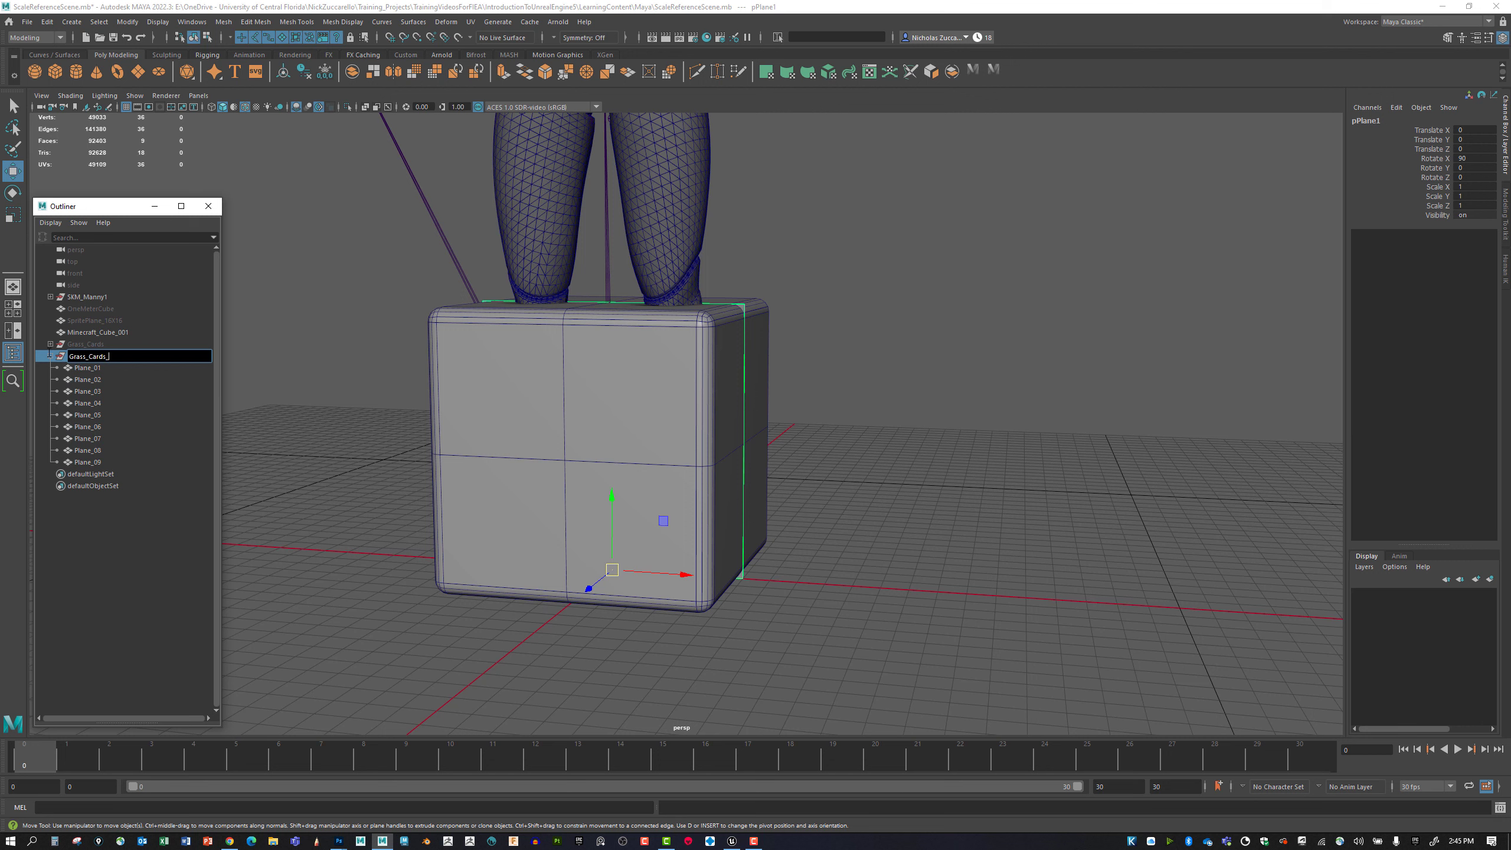
pyautogui.write('V2')
pyautogui.press('Return')
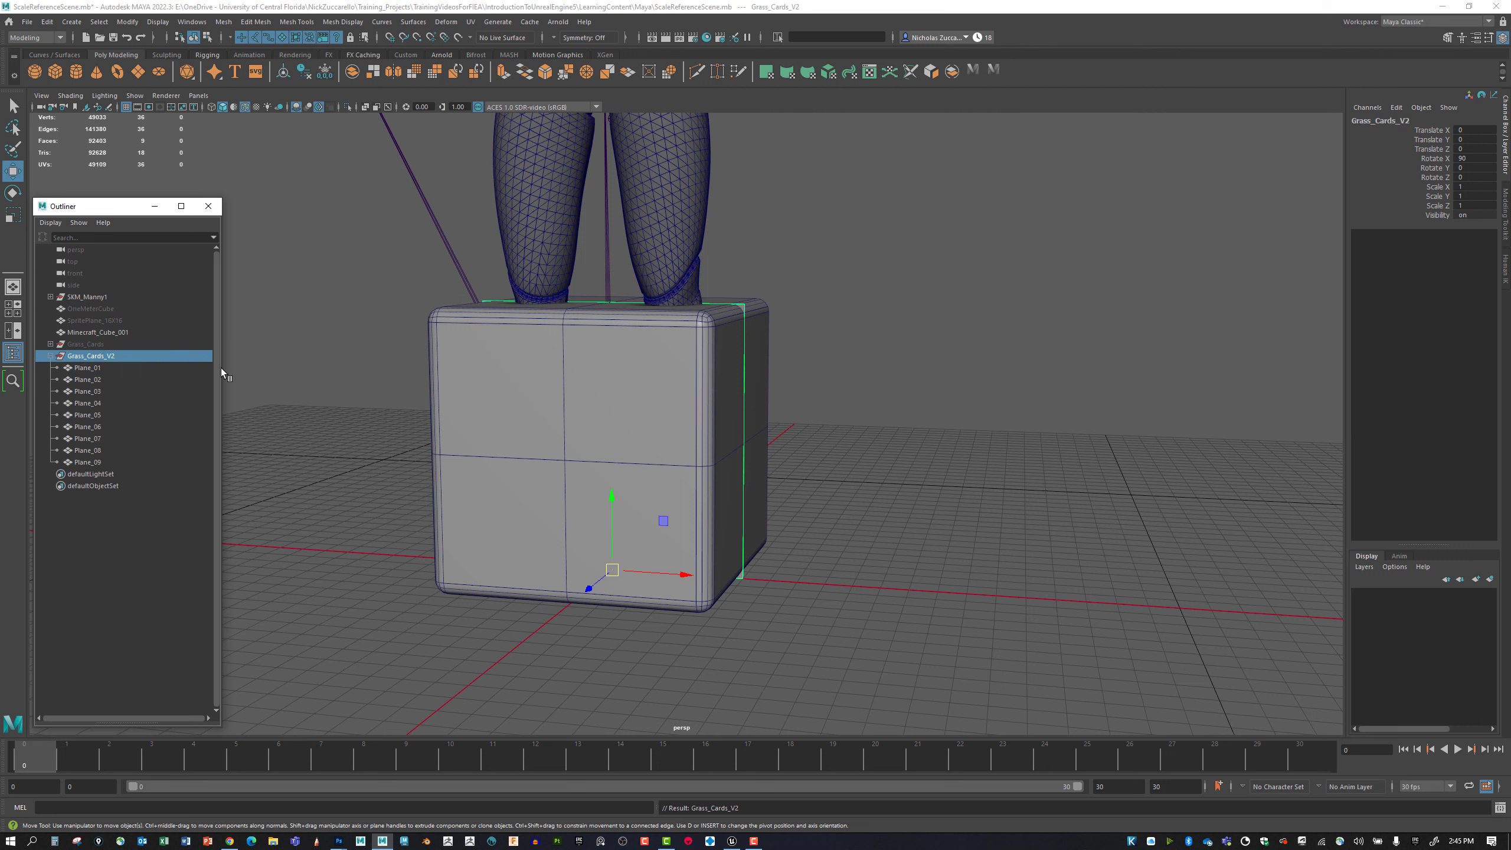
# Export the Grass_Cards_V2 group as GrassCards_NineCards_V2.fbx into the FBX folder.
pyautogui.click(283, 374)
pyautogui.click(142, 356)
pyautogui.click(26, 22)
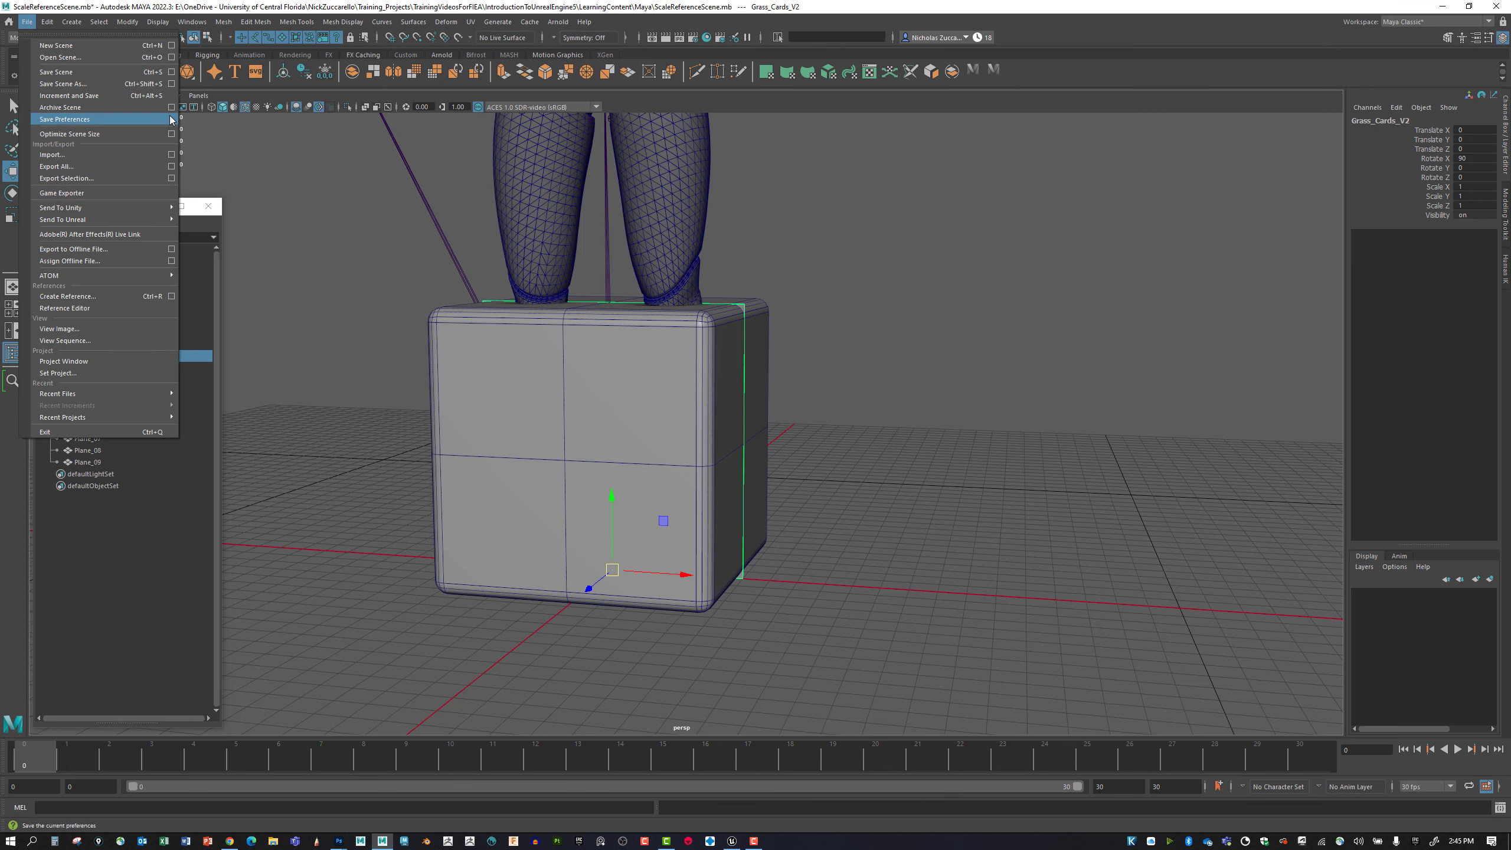
pyautogui.click(171, 178)
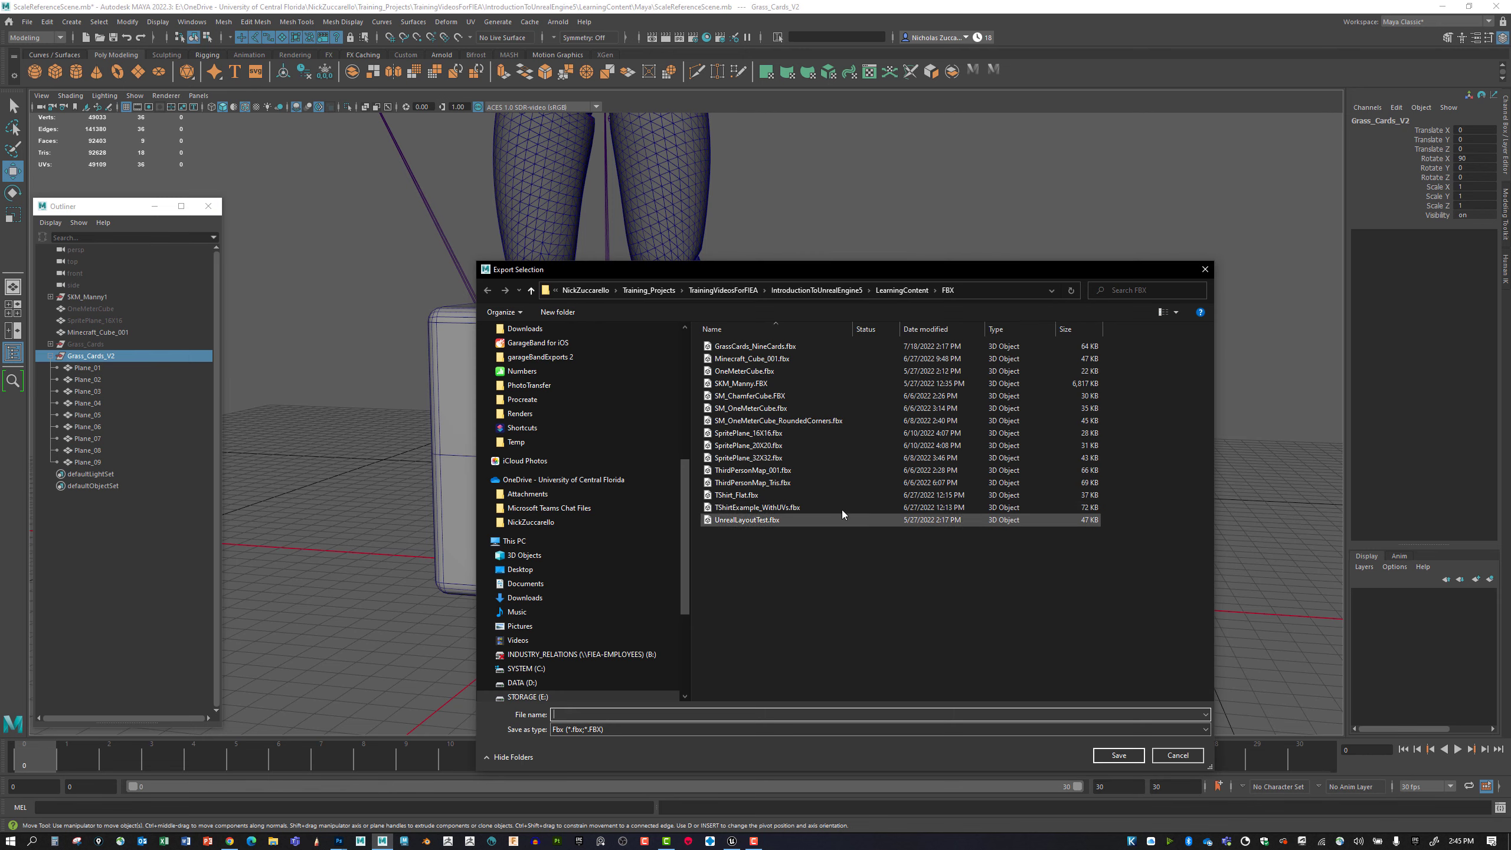
pyautogui.click(812, 347)
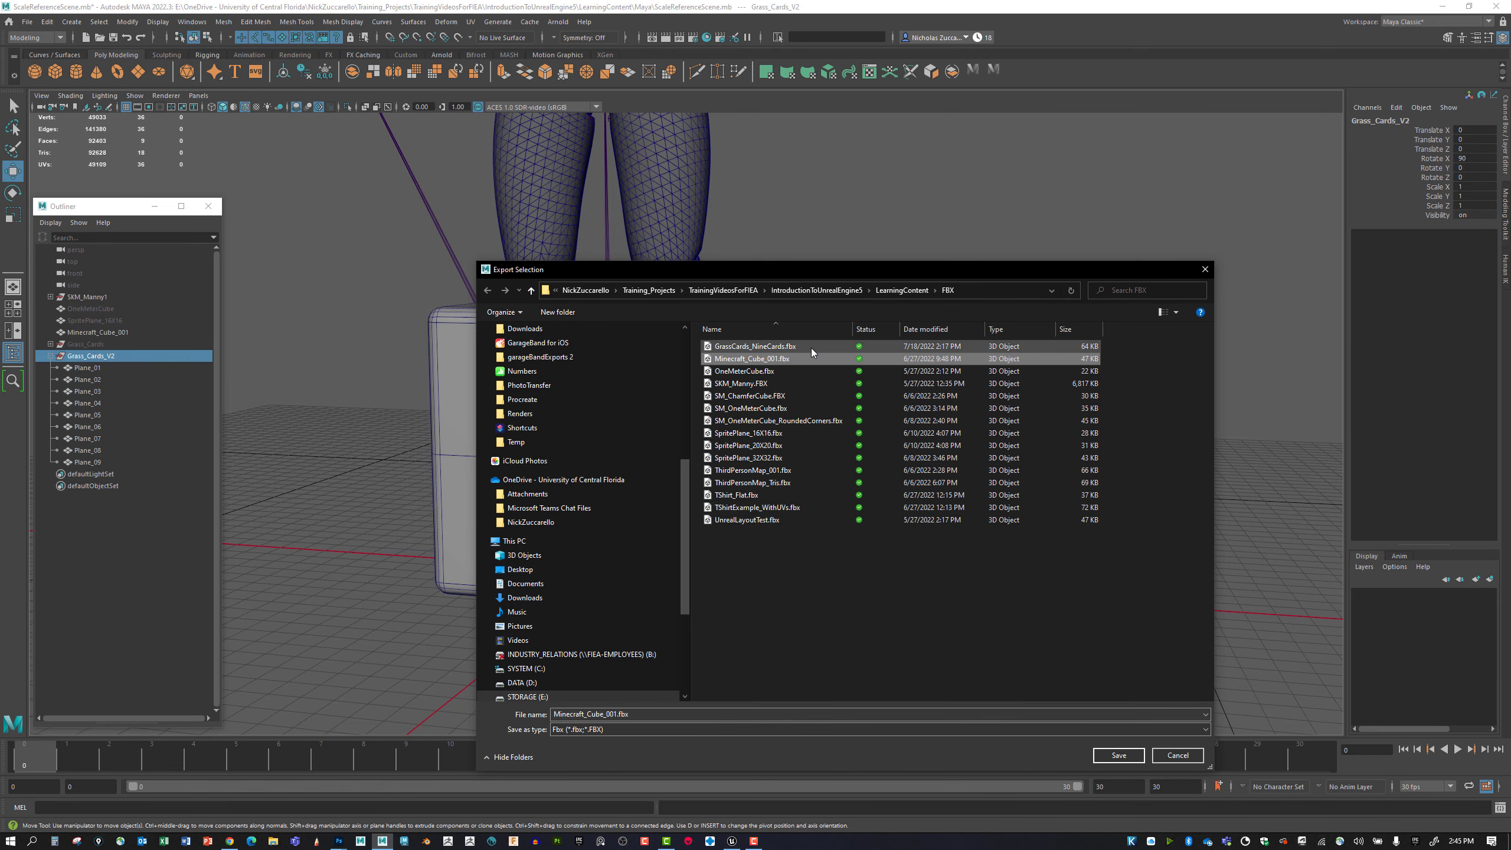
pyautogui.click(629, 714)
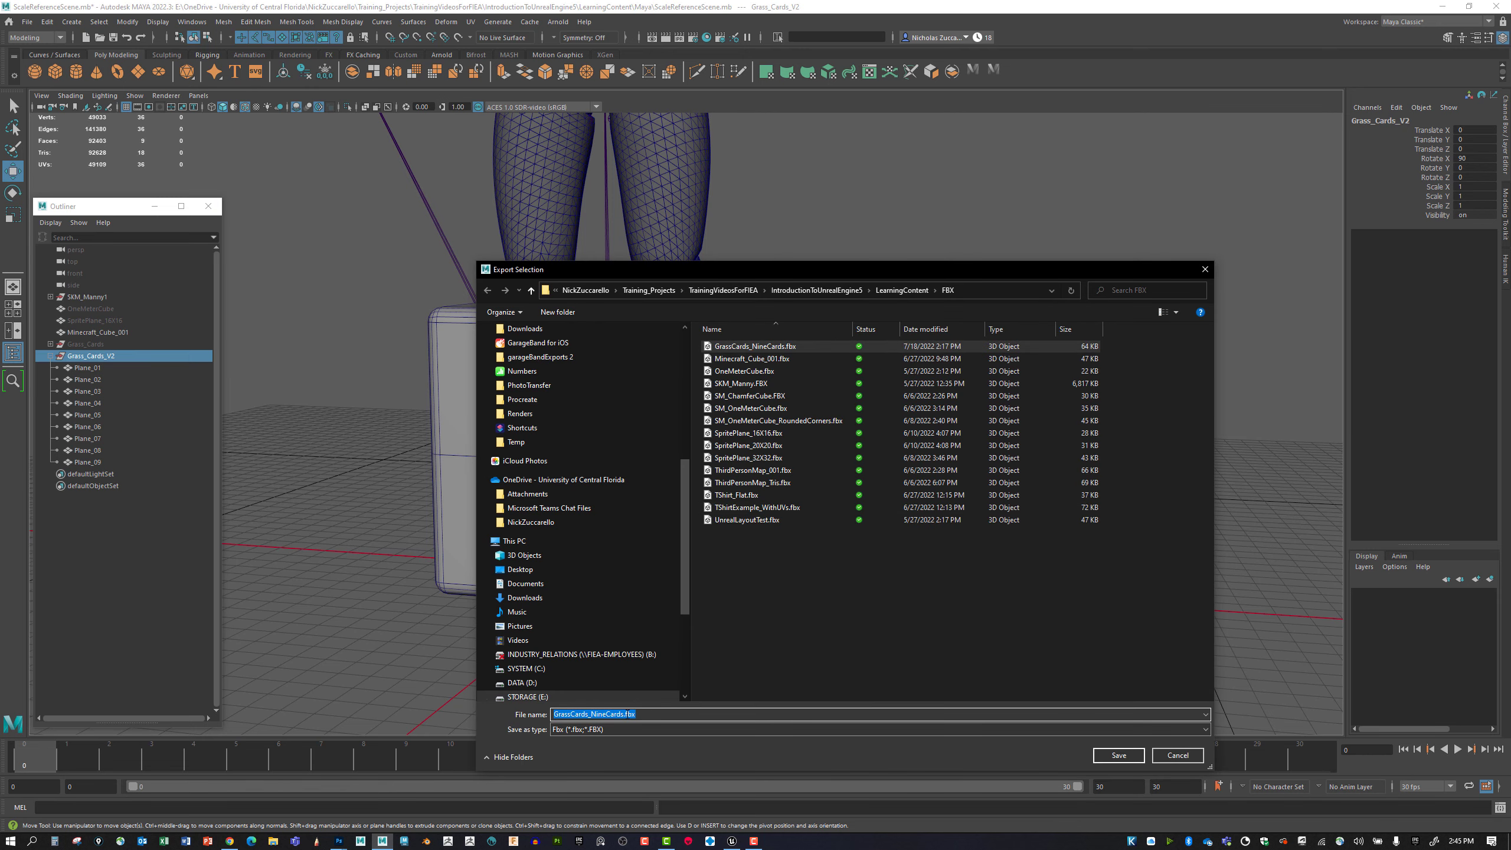
pyautogui.click(622, 714)
pyautogui.write('_V2')
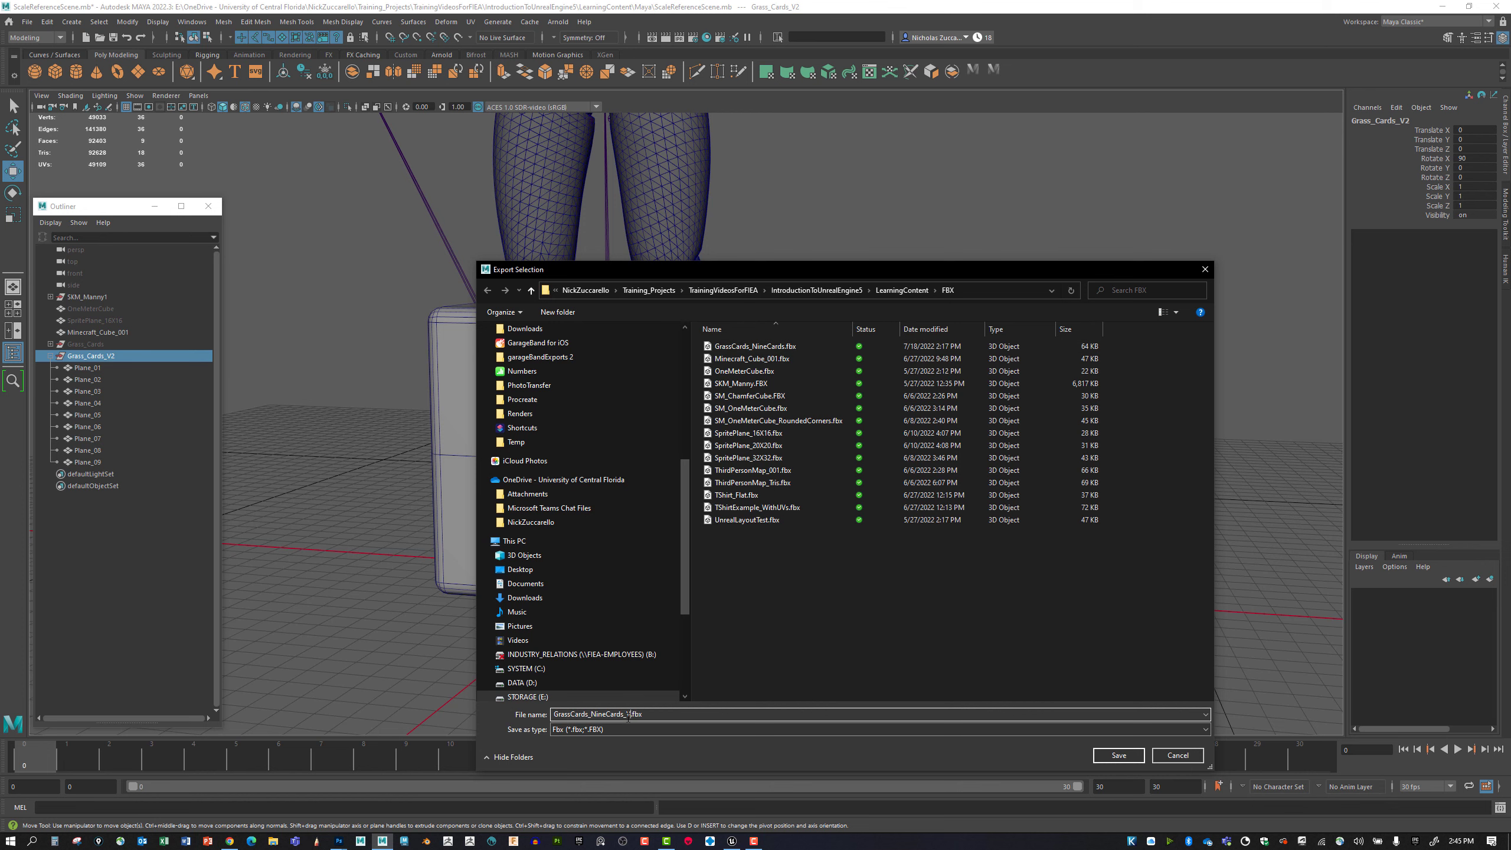
pyautogui.click(1104, 753)
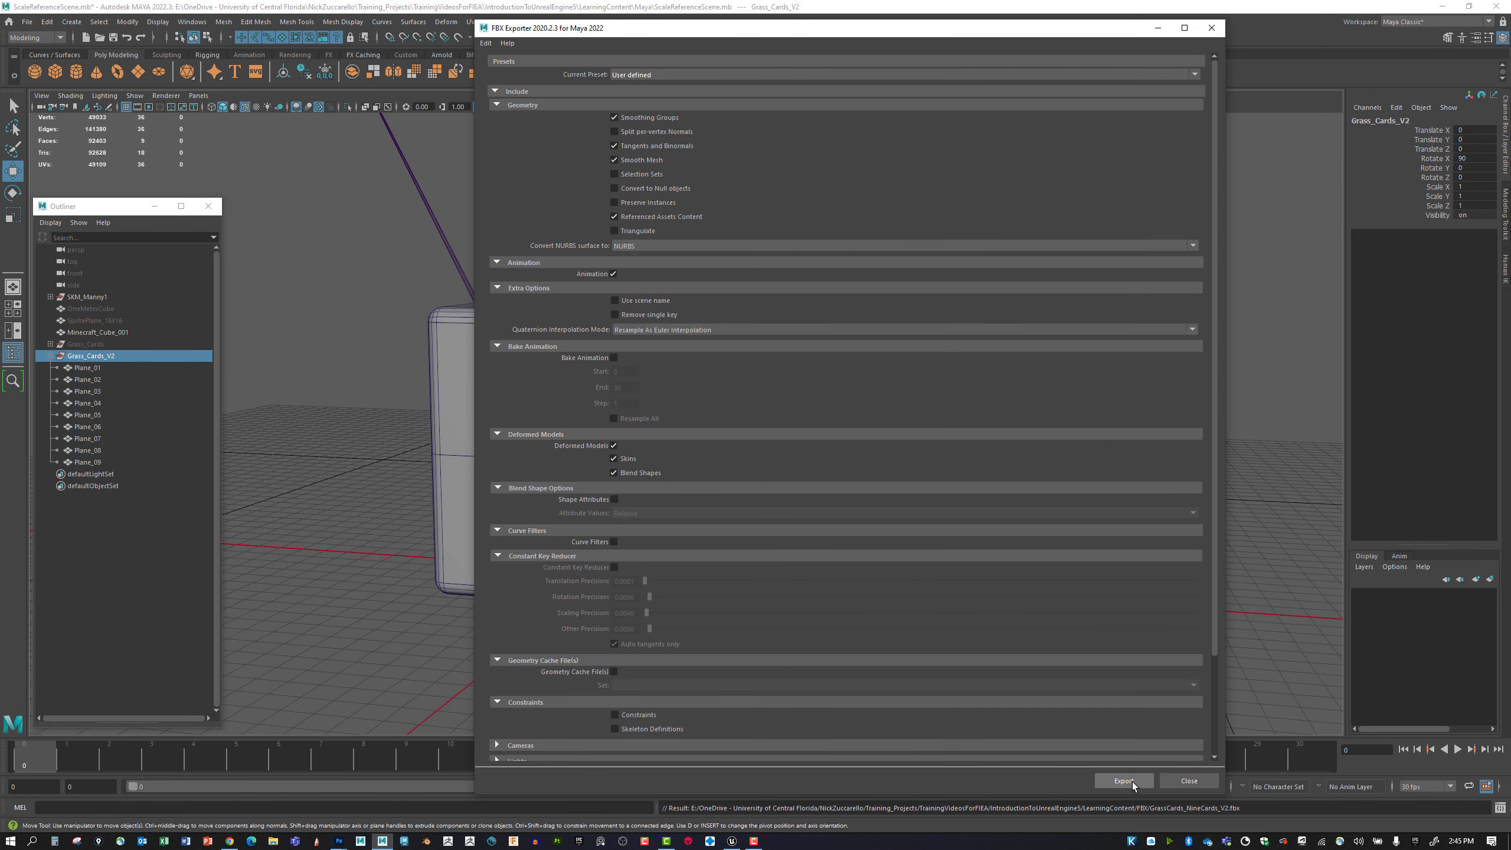
pyautogui.click(1129, 781)
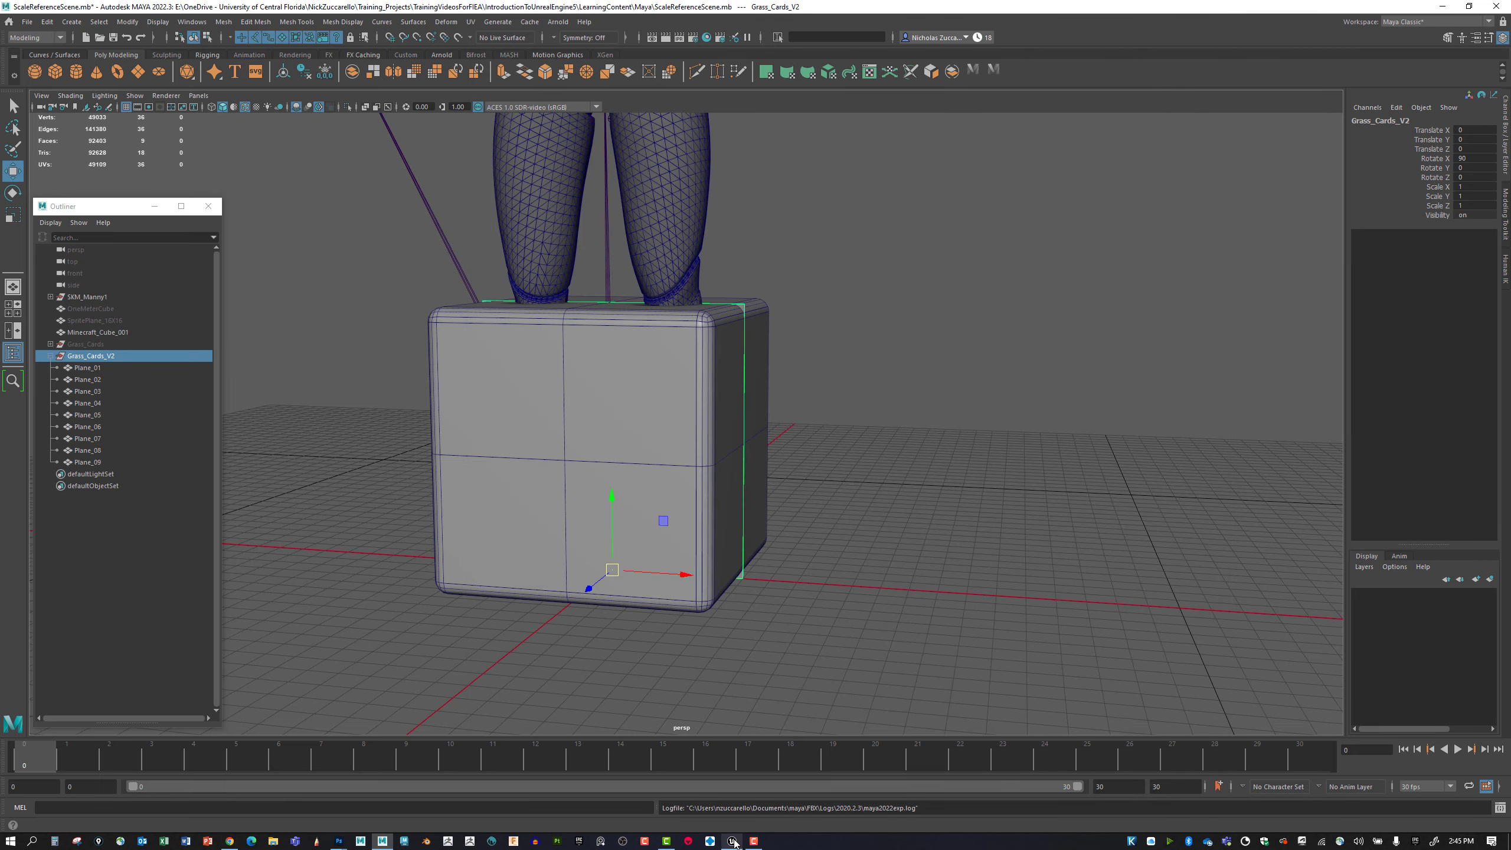
# Switch to Unreal Editor and open the Meshes folder inside MineCraft_Blocks.
pyautogui.click(733, 840)
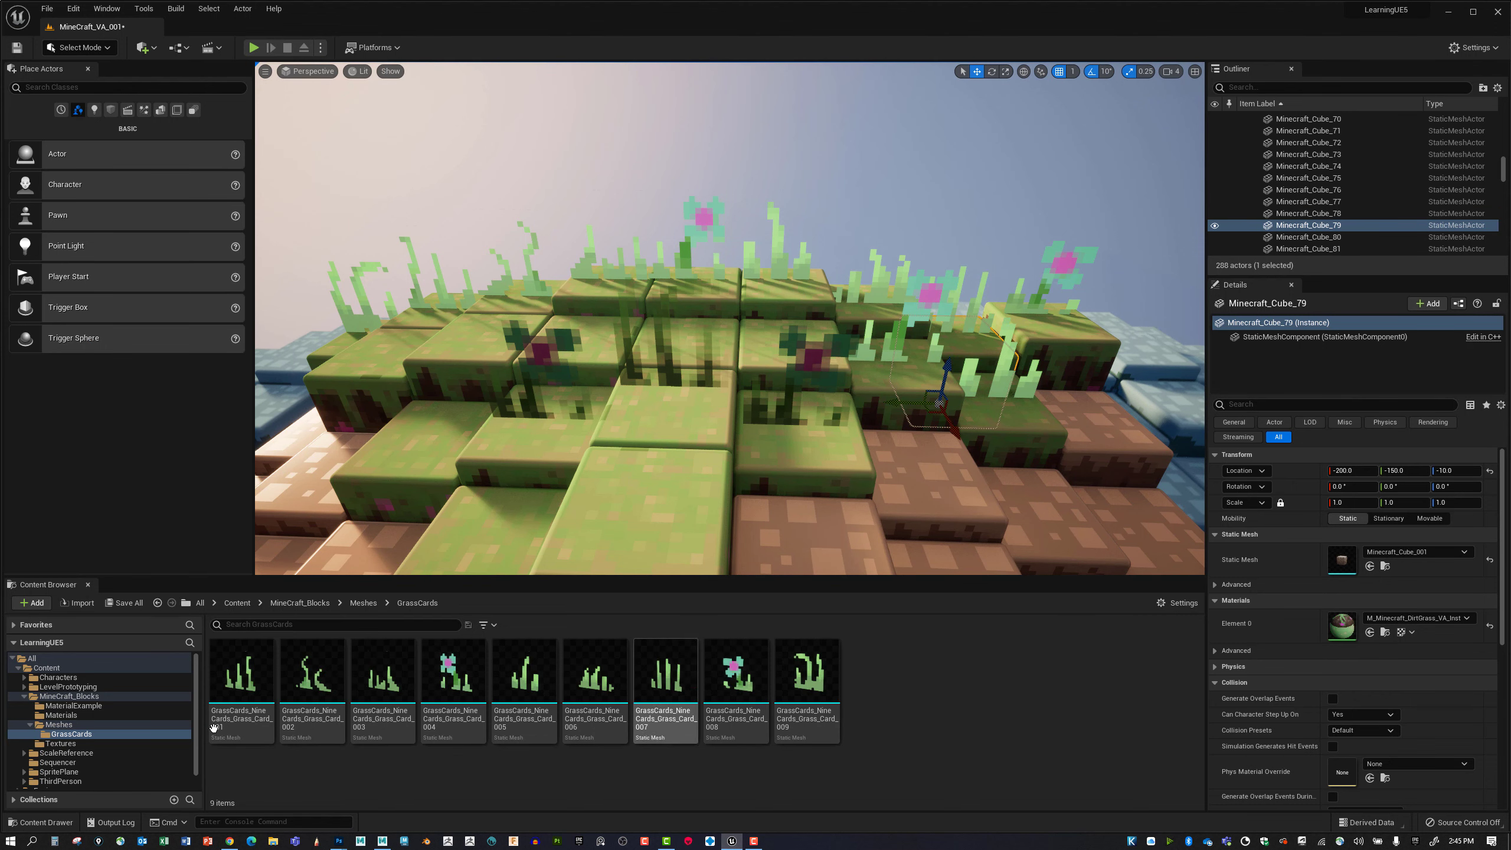
pyautogui.click(106, 735)
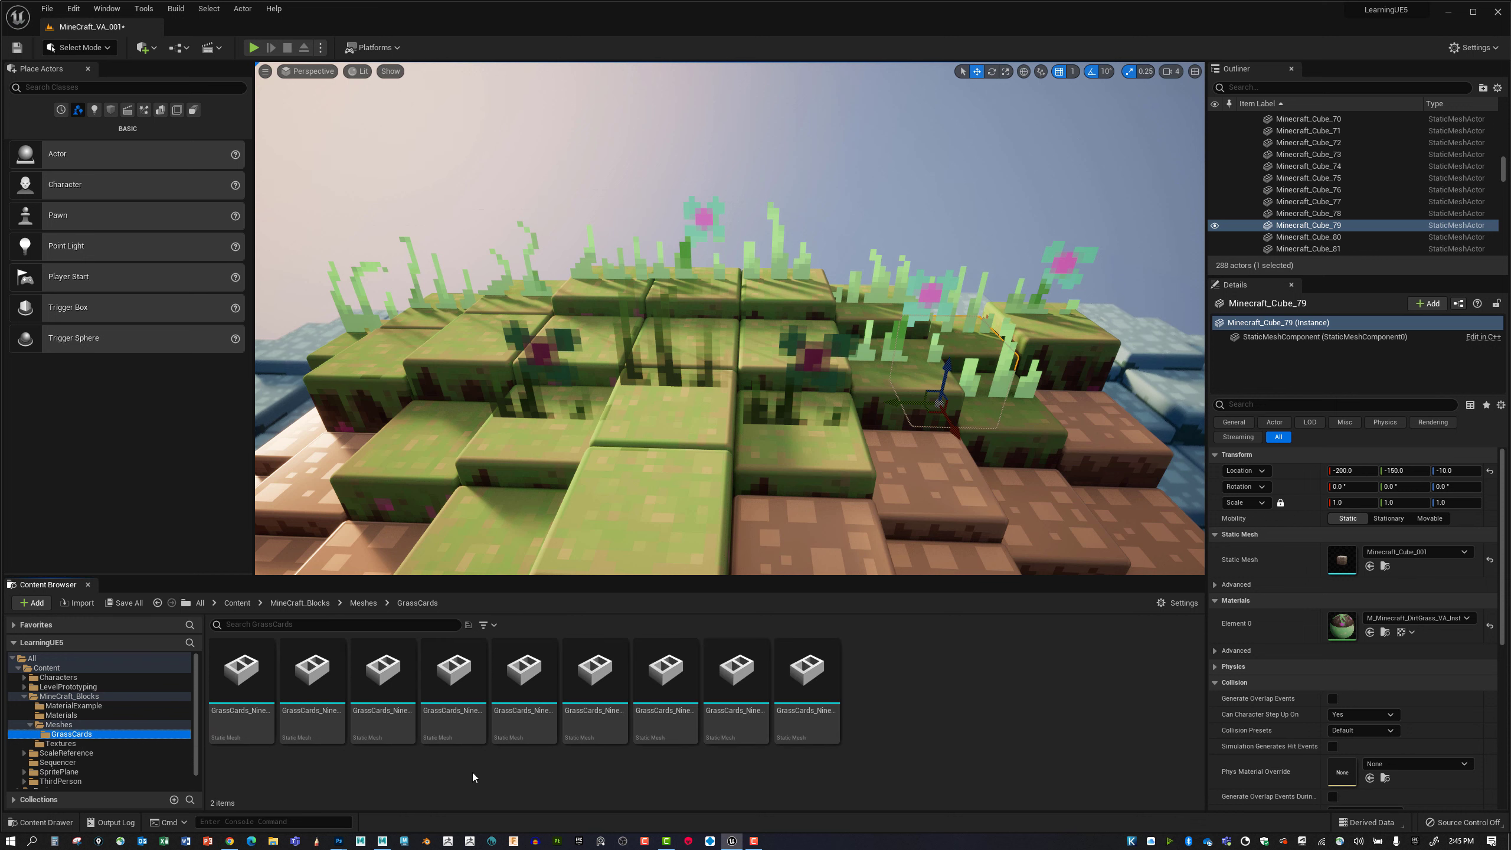
pyautogui.click(59, 724)
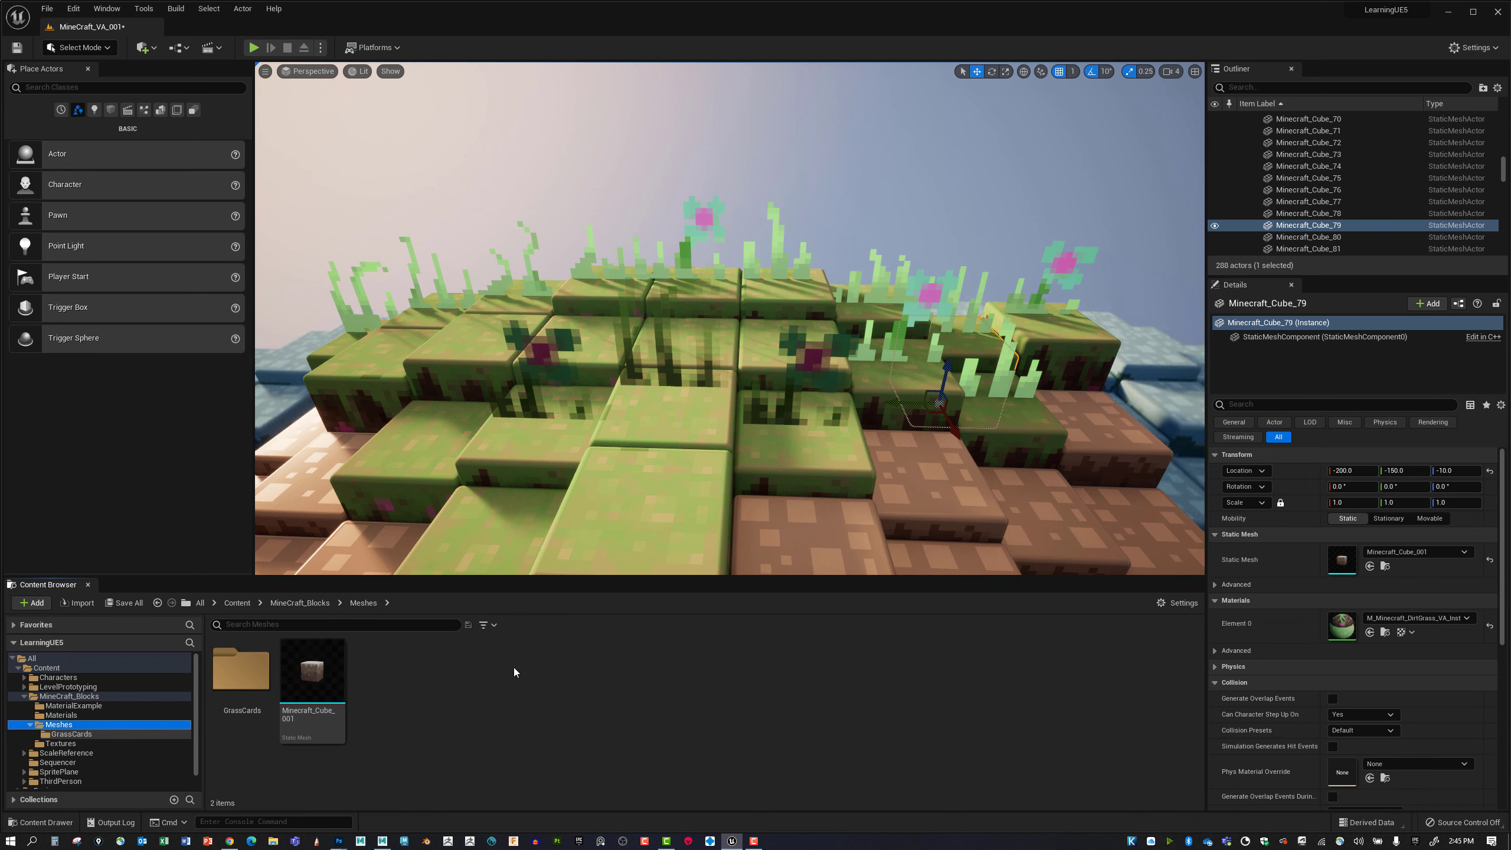
# Create a new folder named GrassCardsV2 inside the Meshes folder.
pyautogui.rightClick(497, 677)
pyautogui.click(596, 326)
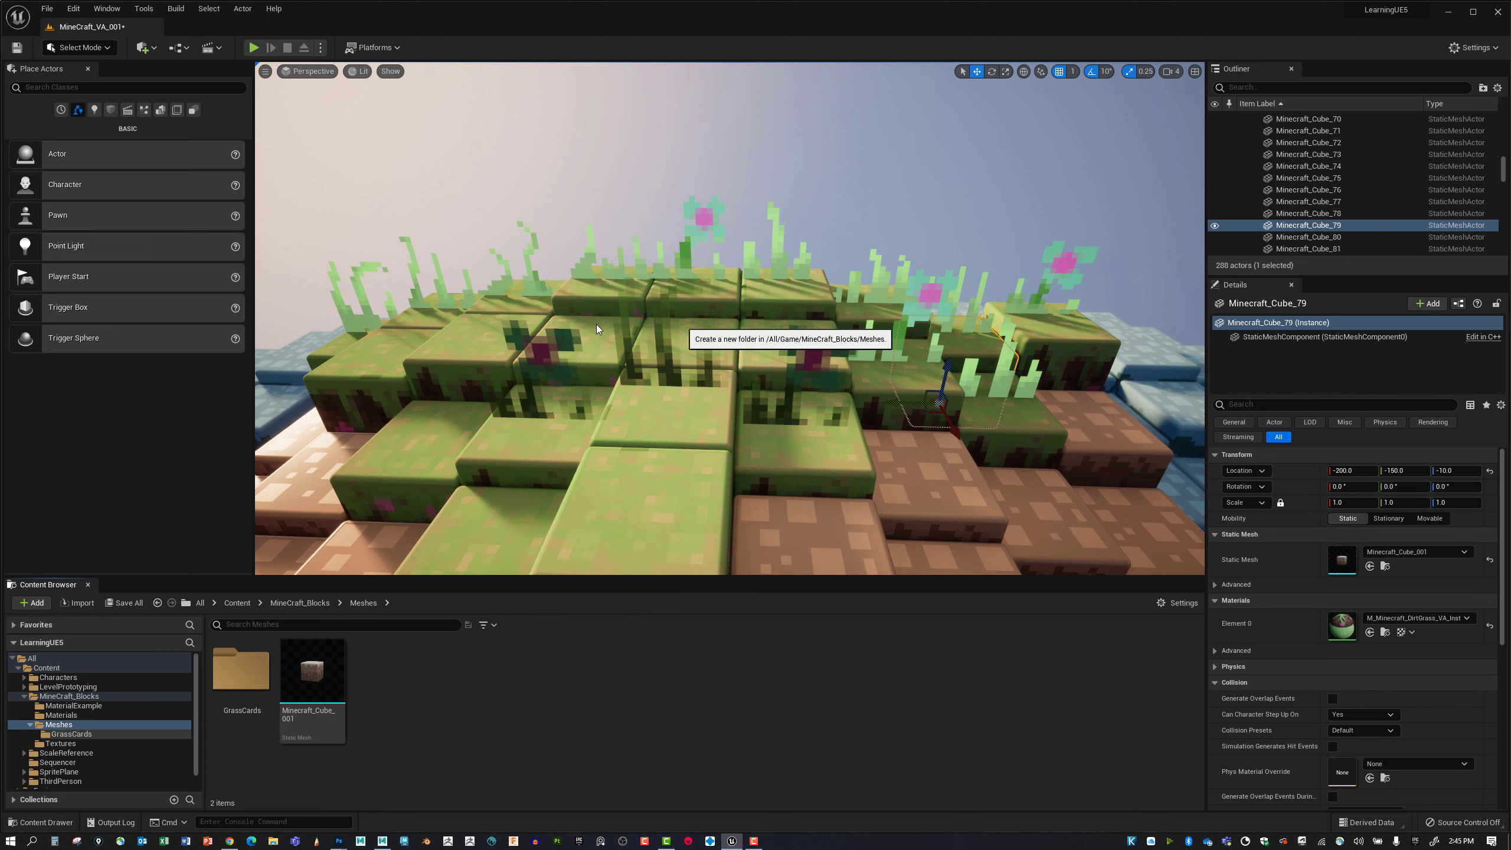
pyautogui.write('Grta')
pyautogui.press('BackSpace')
pyautogui.press('BackSpace')
pyautogui.write('a')
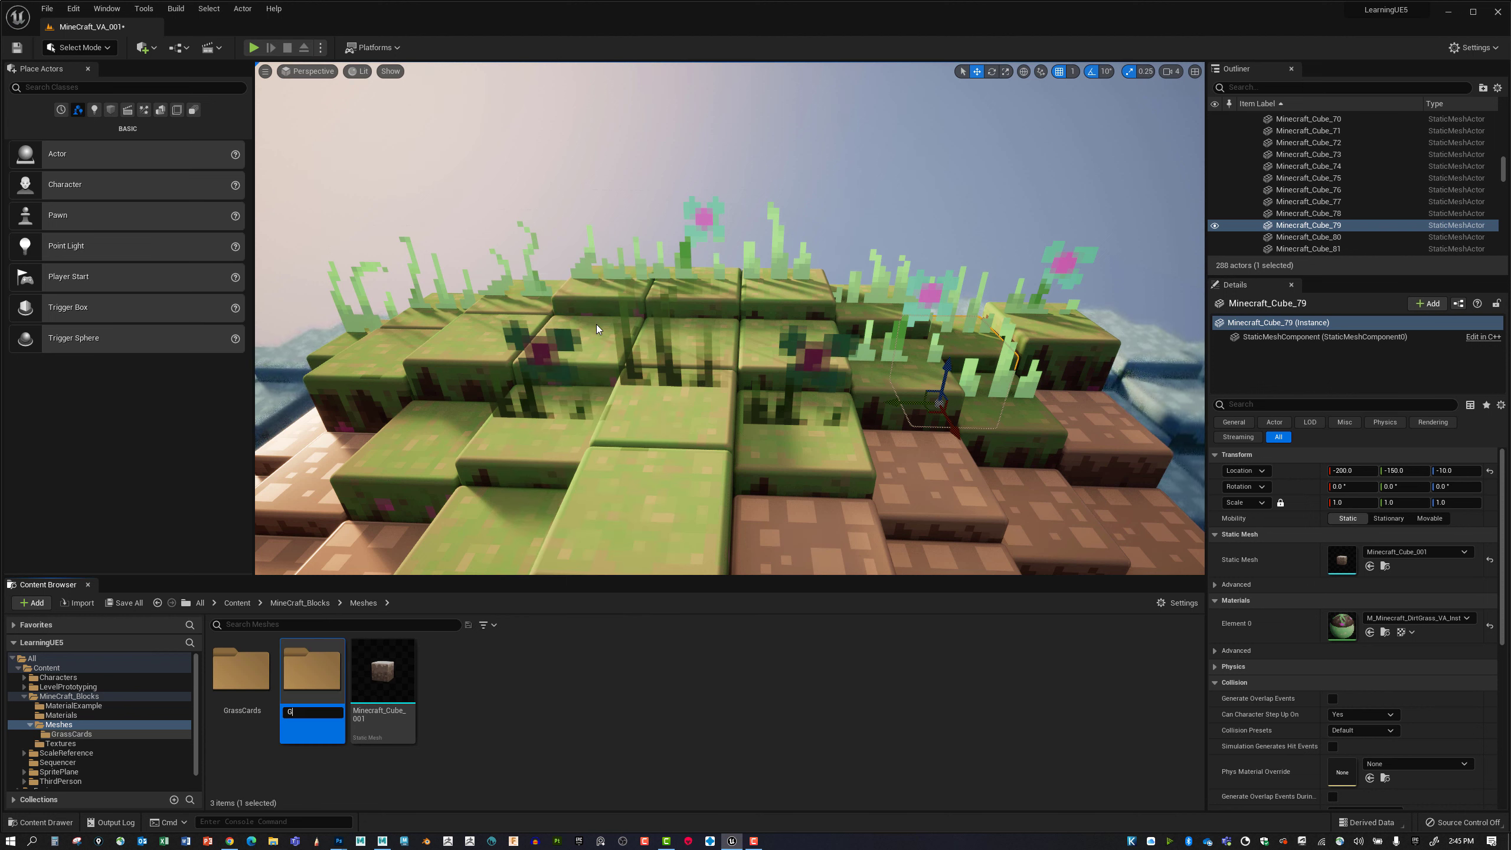
pyautogui.write('ssCar')
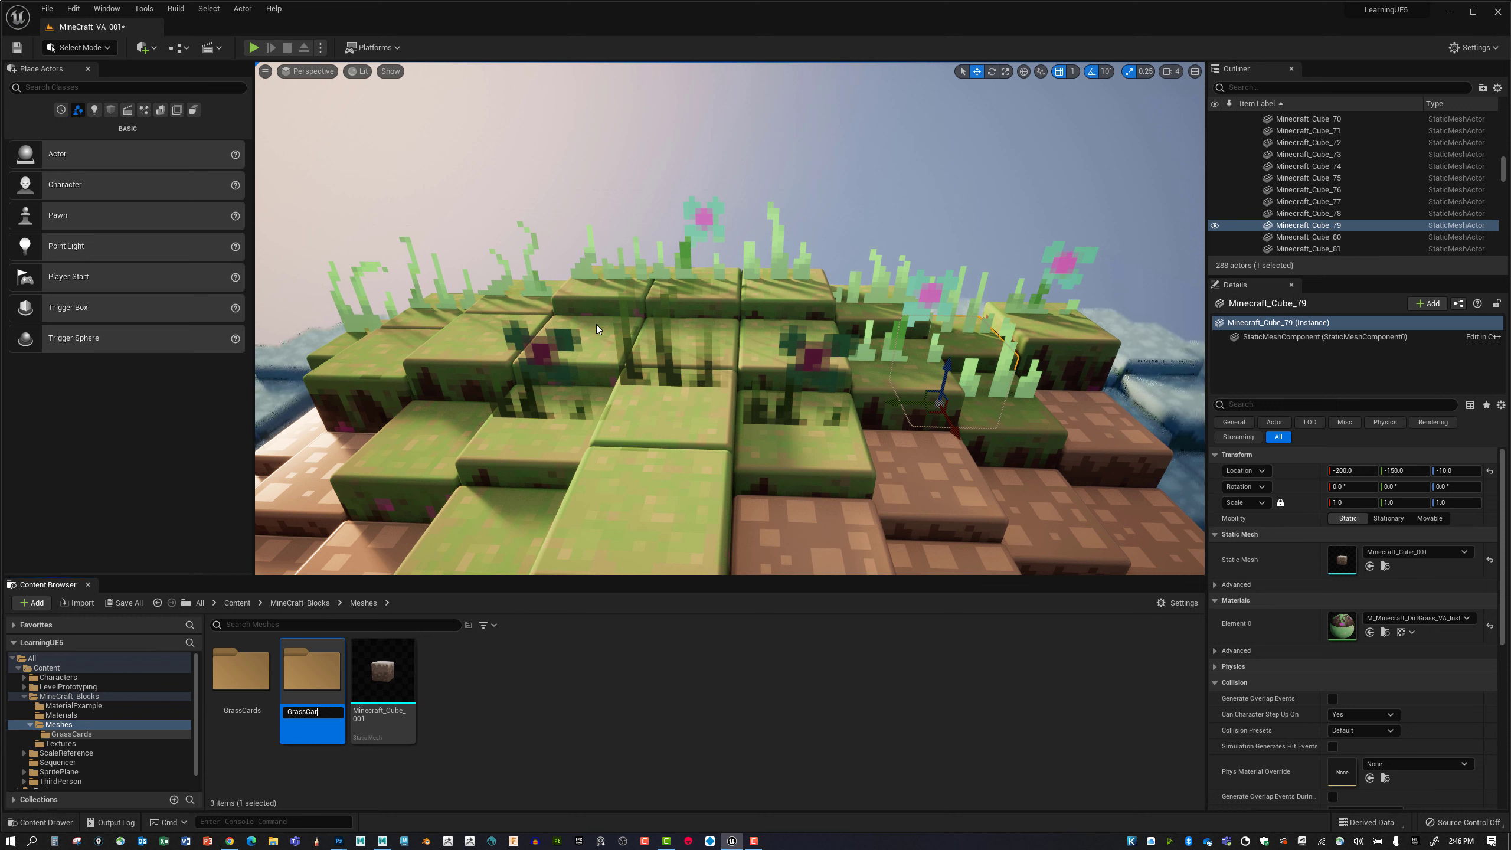
pyautogui.write('dsV3')
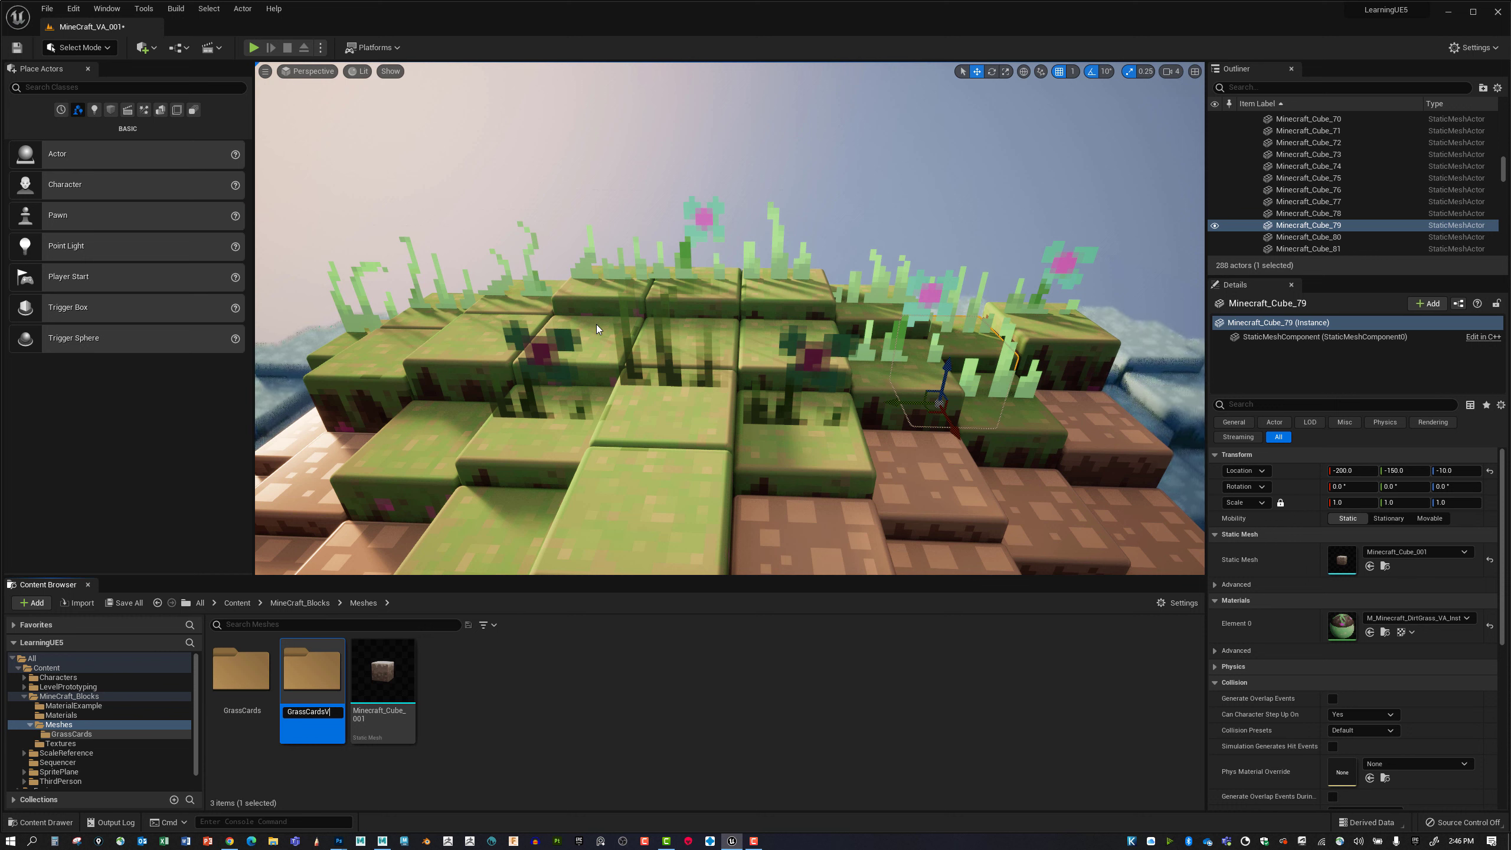
pyautogui.press('BackSpace')
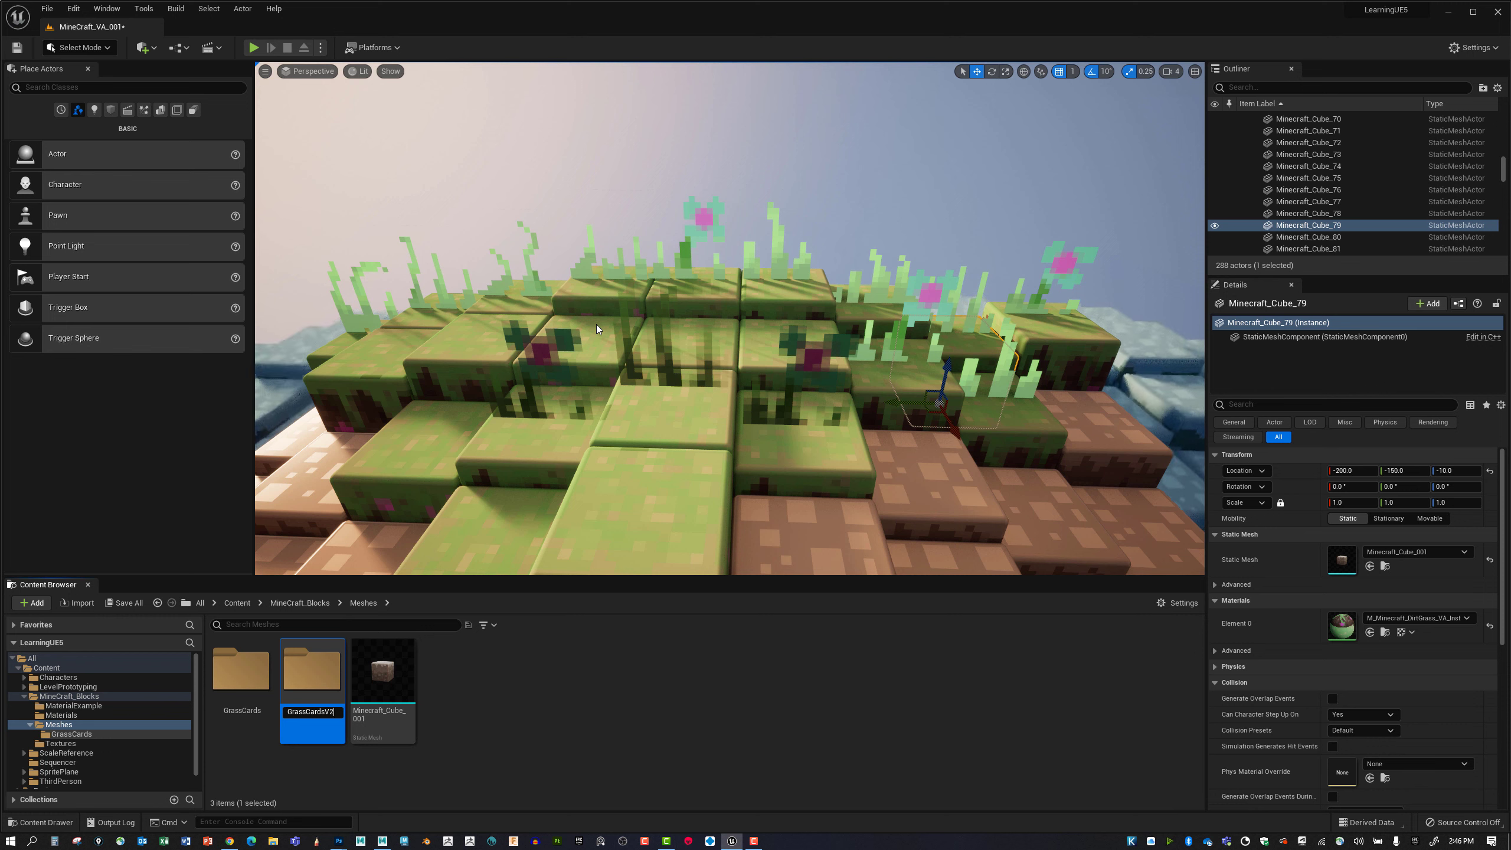
pyautogui.write('2')
pyautogui.press('Return')
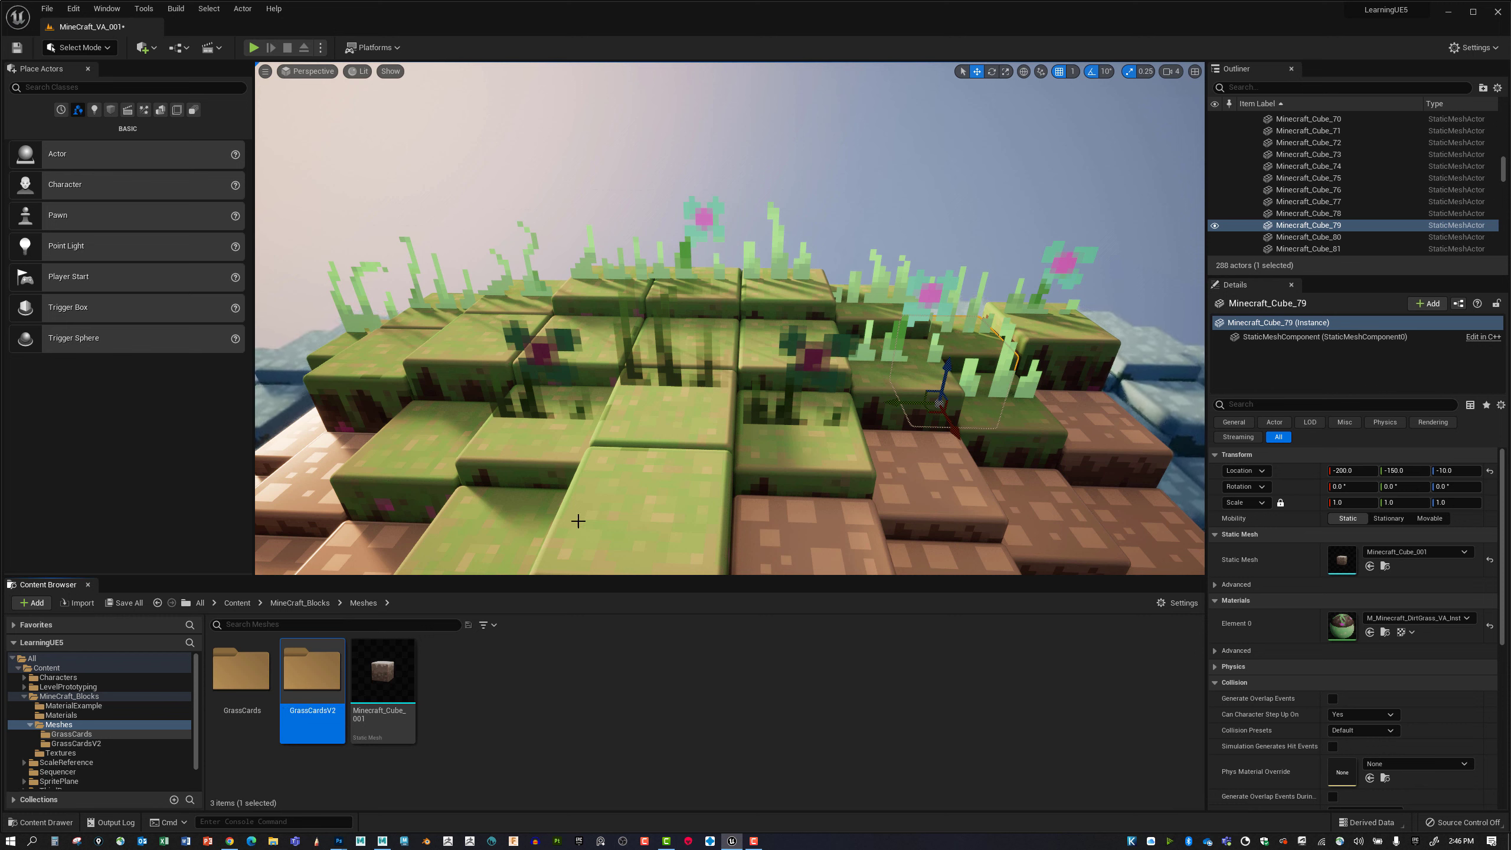
# Open the GrassCardsV2 folder and choose GrassCards_NineCards_V2.fbx from the FBX folder for import.
pyautogui.doubleClick(321, 660)
pyautogui.rightClick(439, 667)
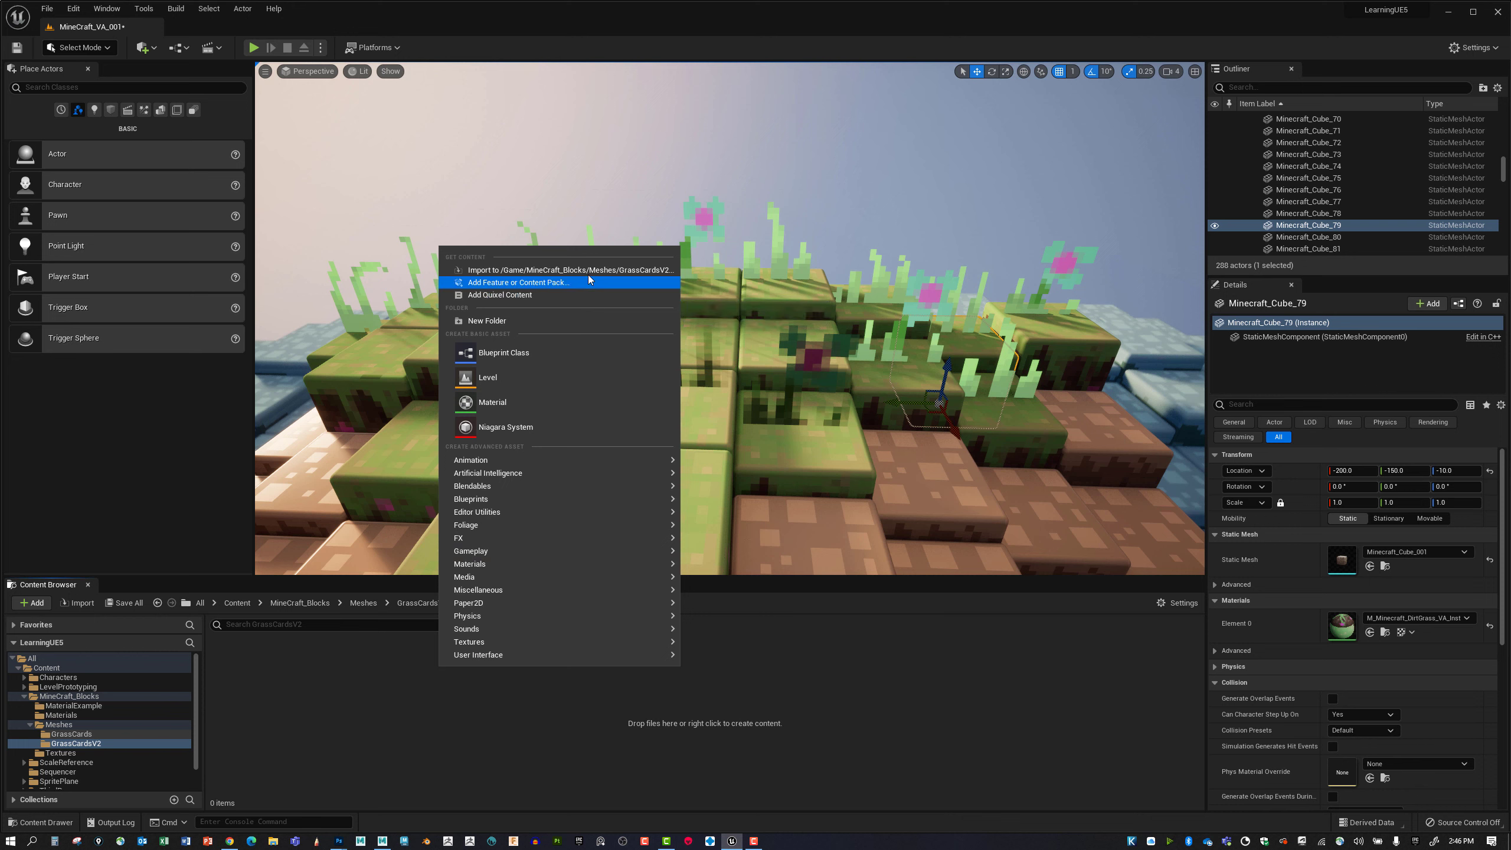
pyautogui.click(565, 270)
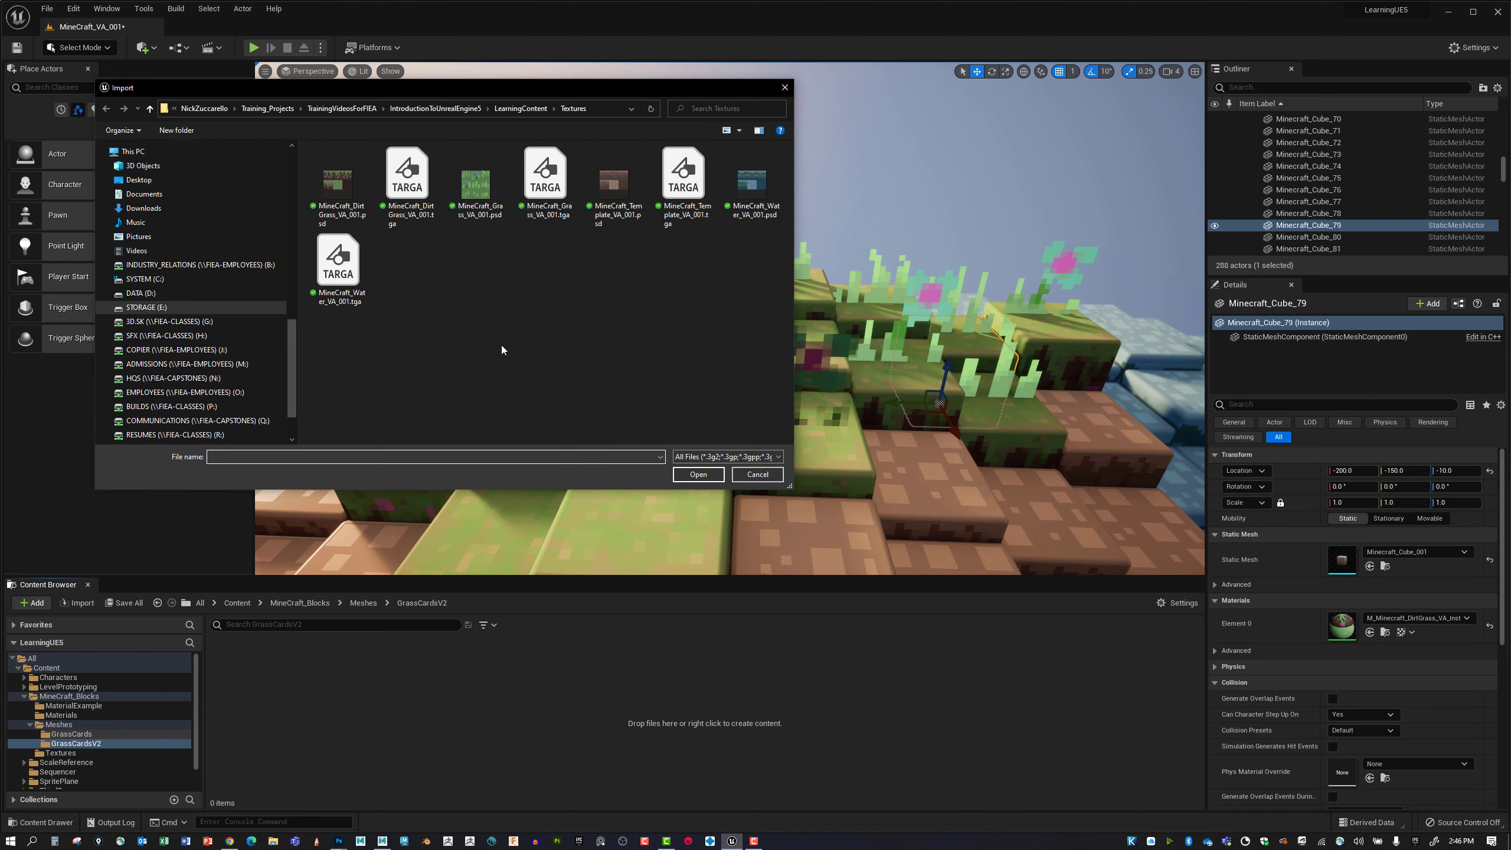
pyautogui.click(521, 108)
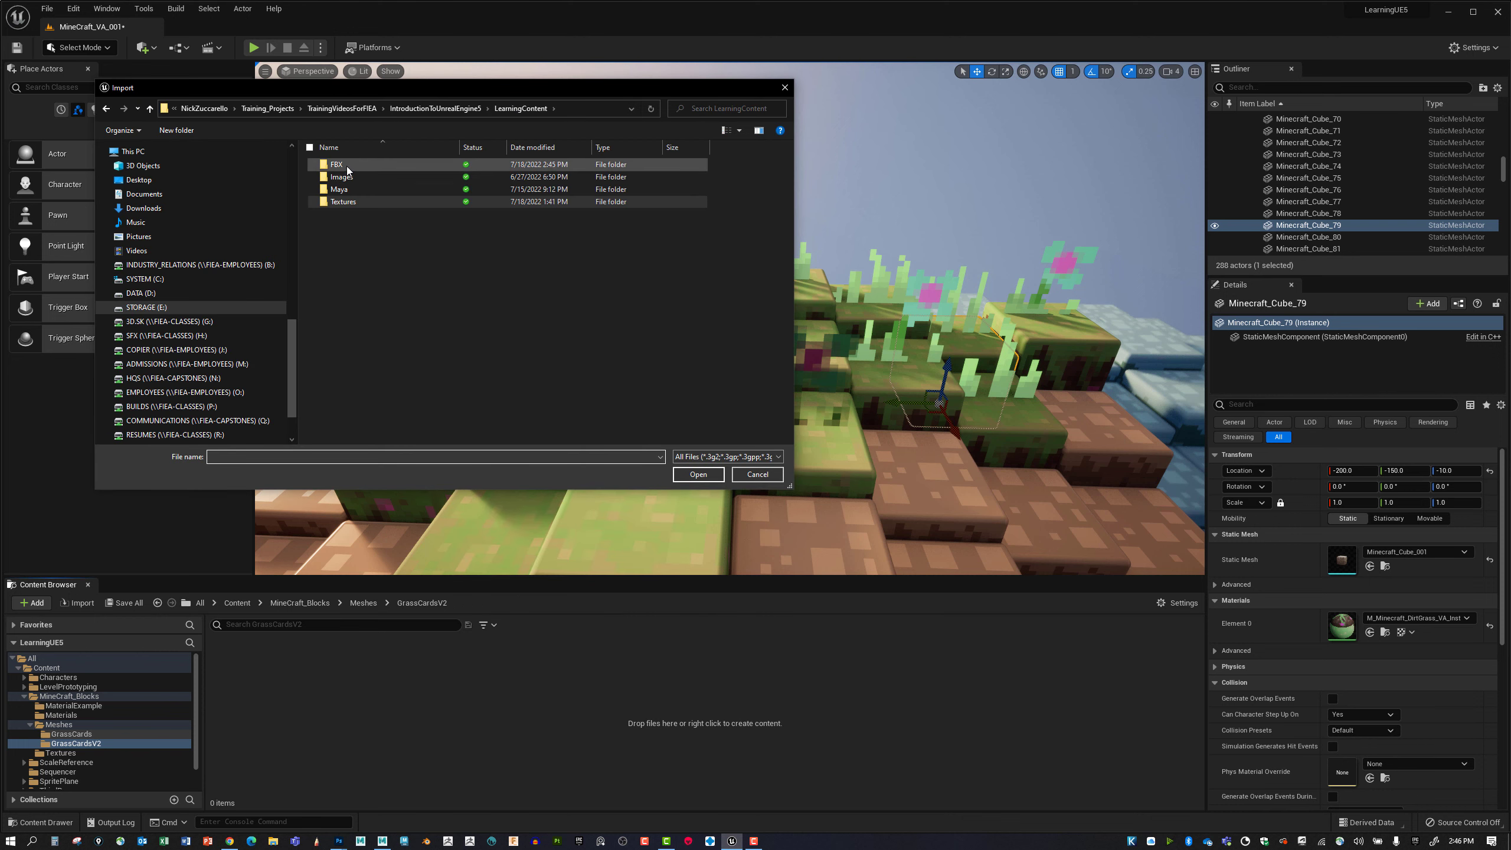
pyautogui.doubleClick(359, 165)
pyautogui.click(369, 177)
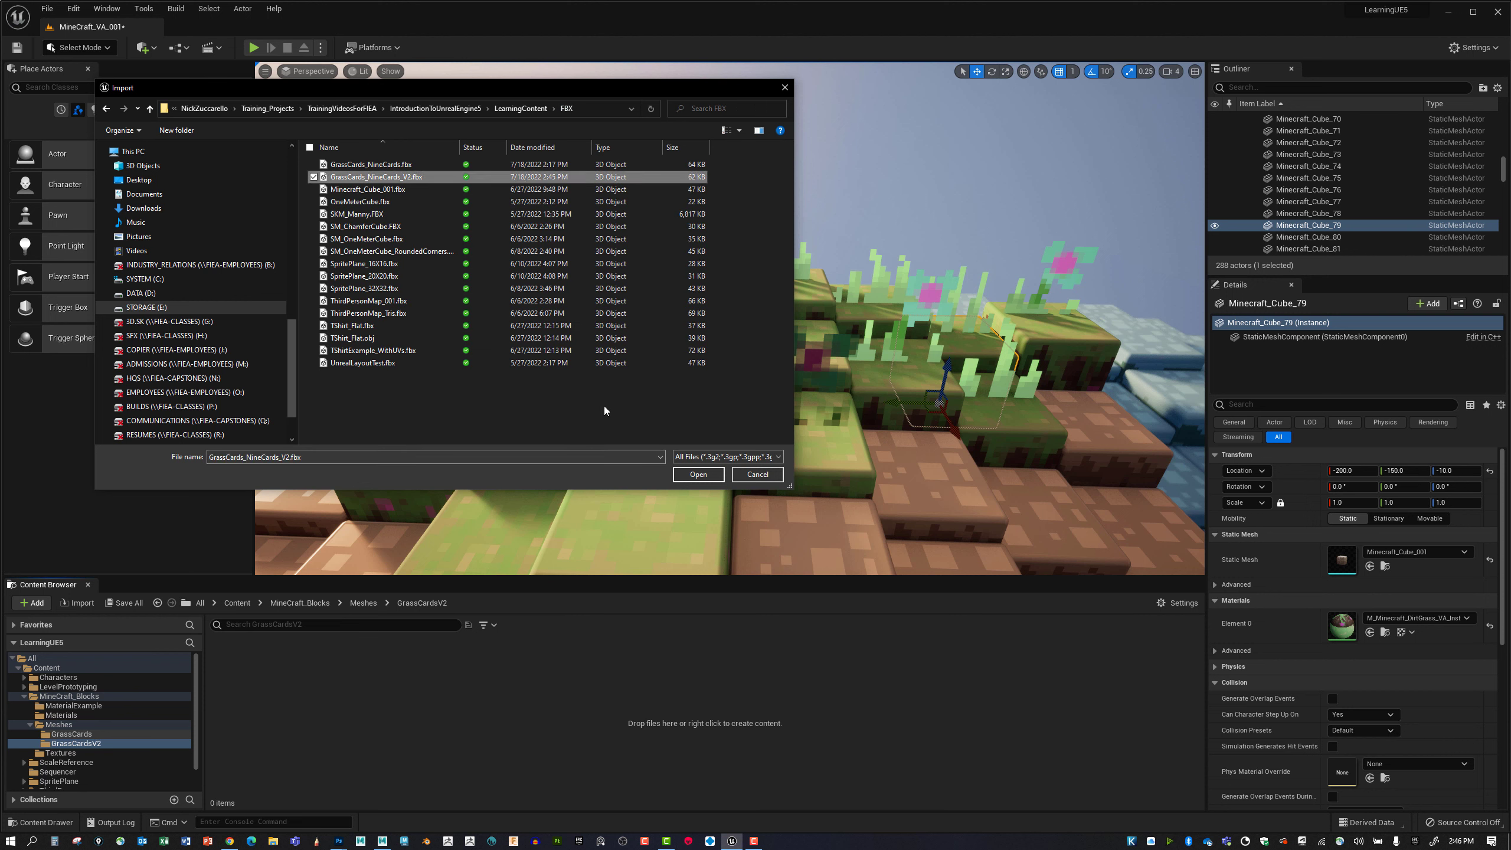
pyautogui.click(698, 474)
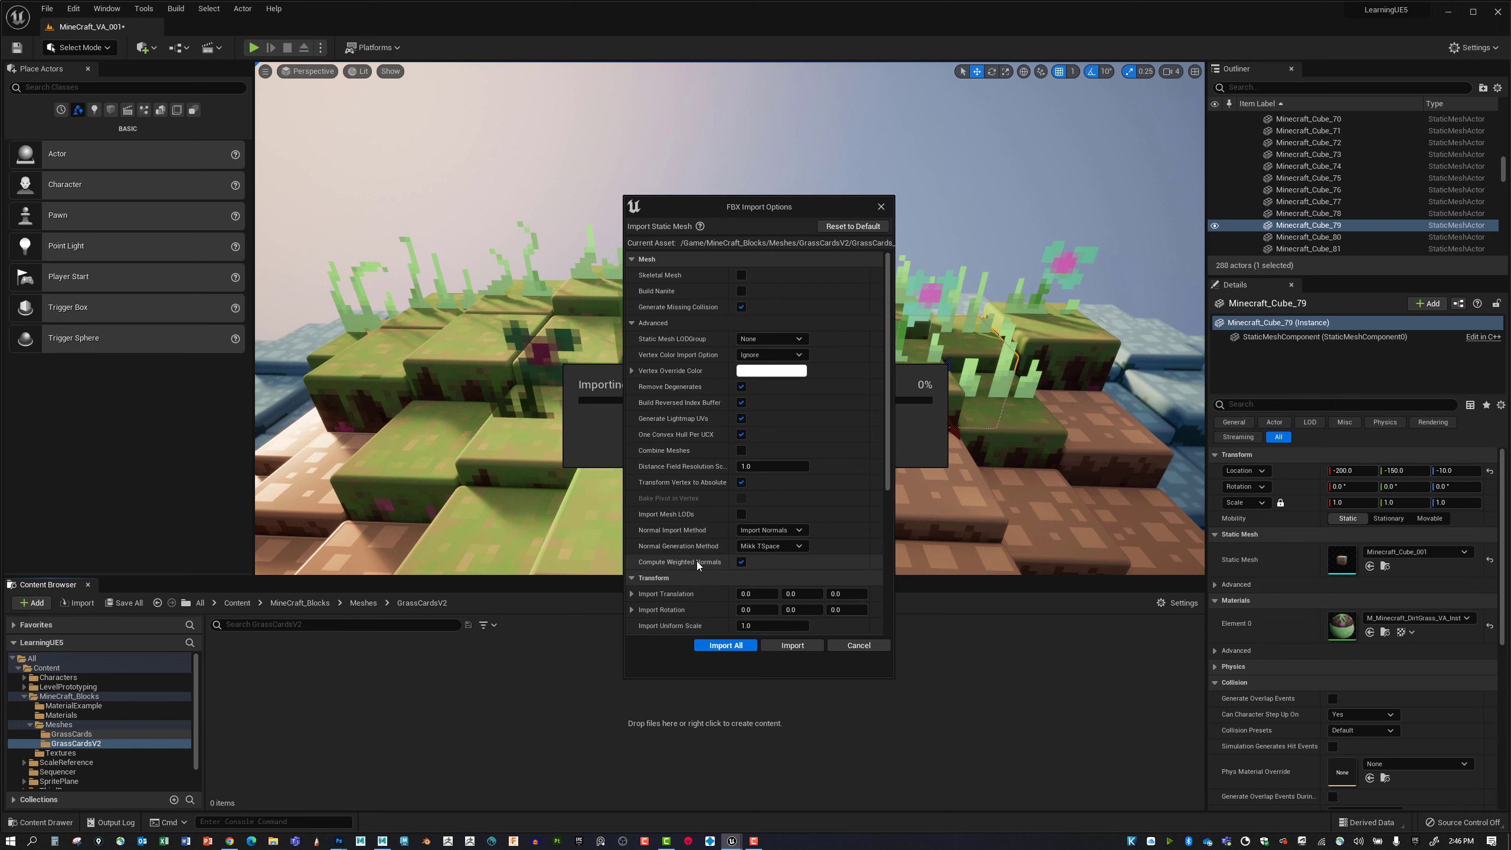
# Check the advanced mesh import options and import all the grass cards as separate, uncombined static meshes.
pyautogui.click(631, 323)
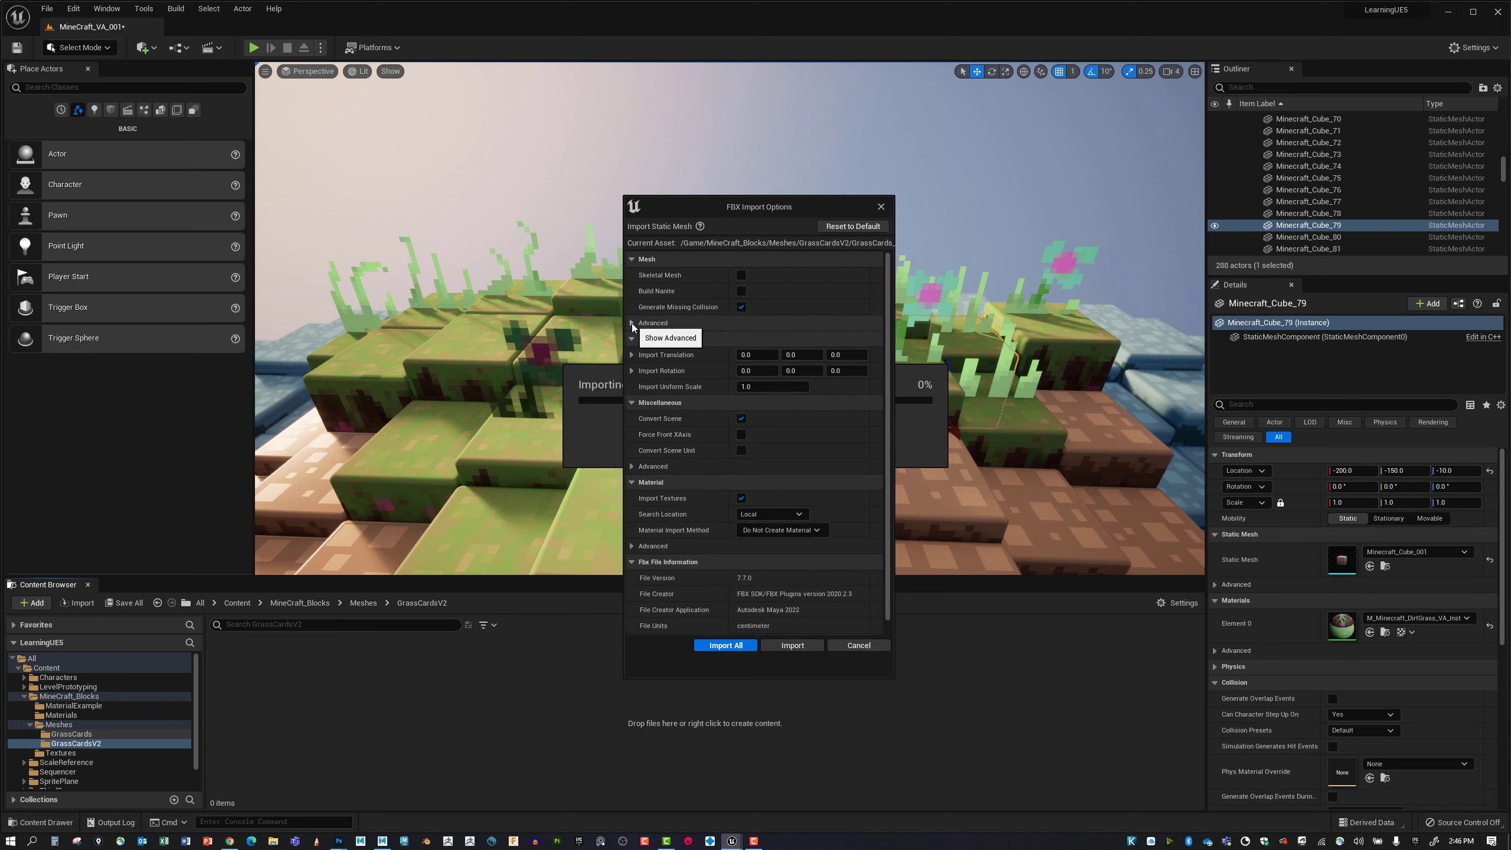
pyautogui.click(632, 323)
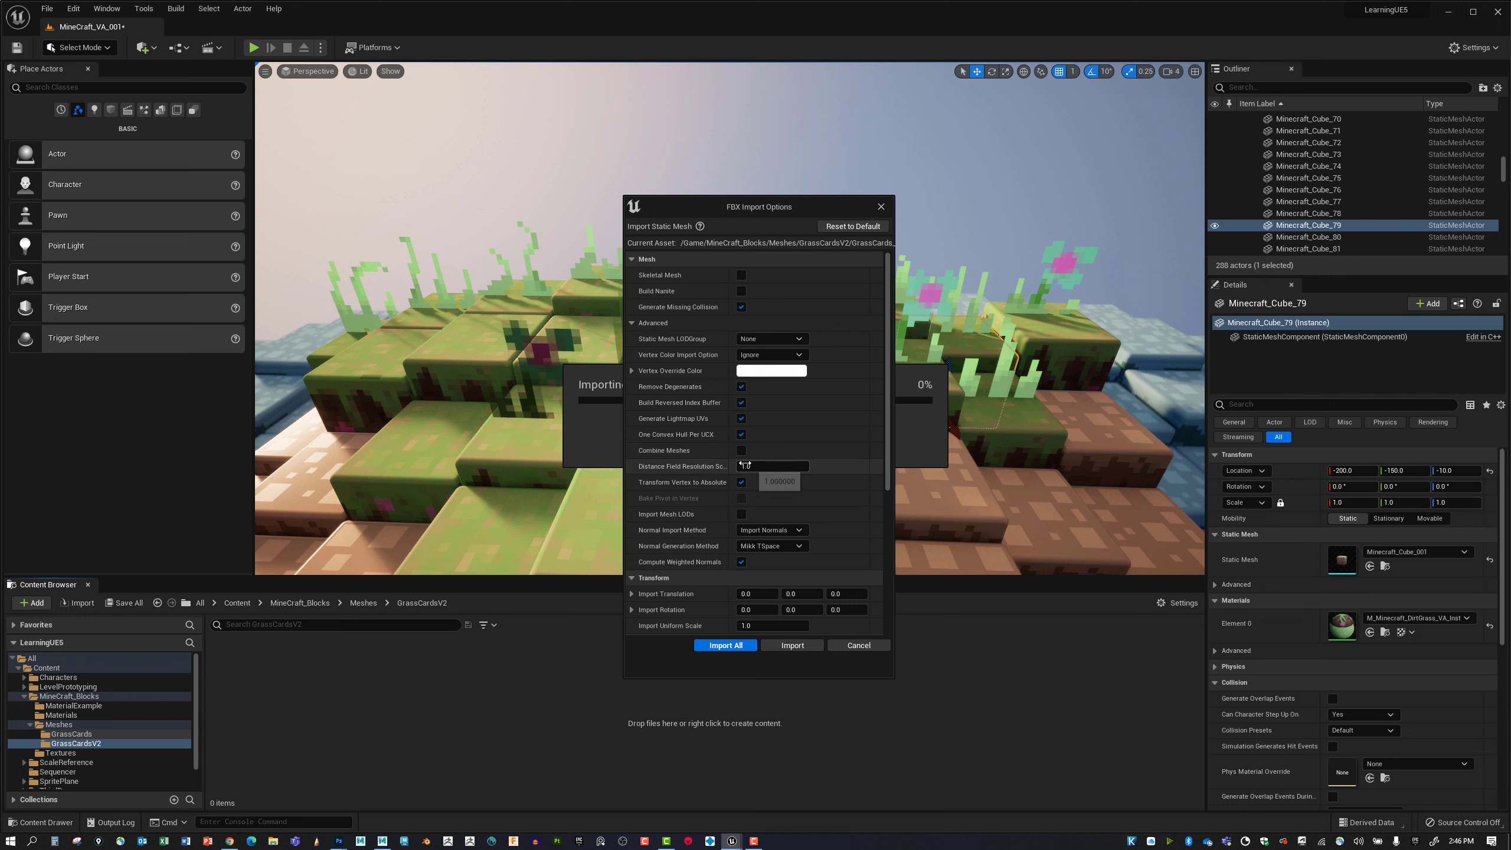
pyautogui.click(743, 647)
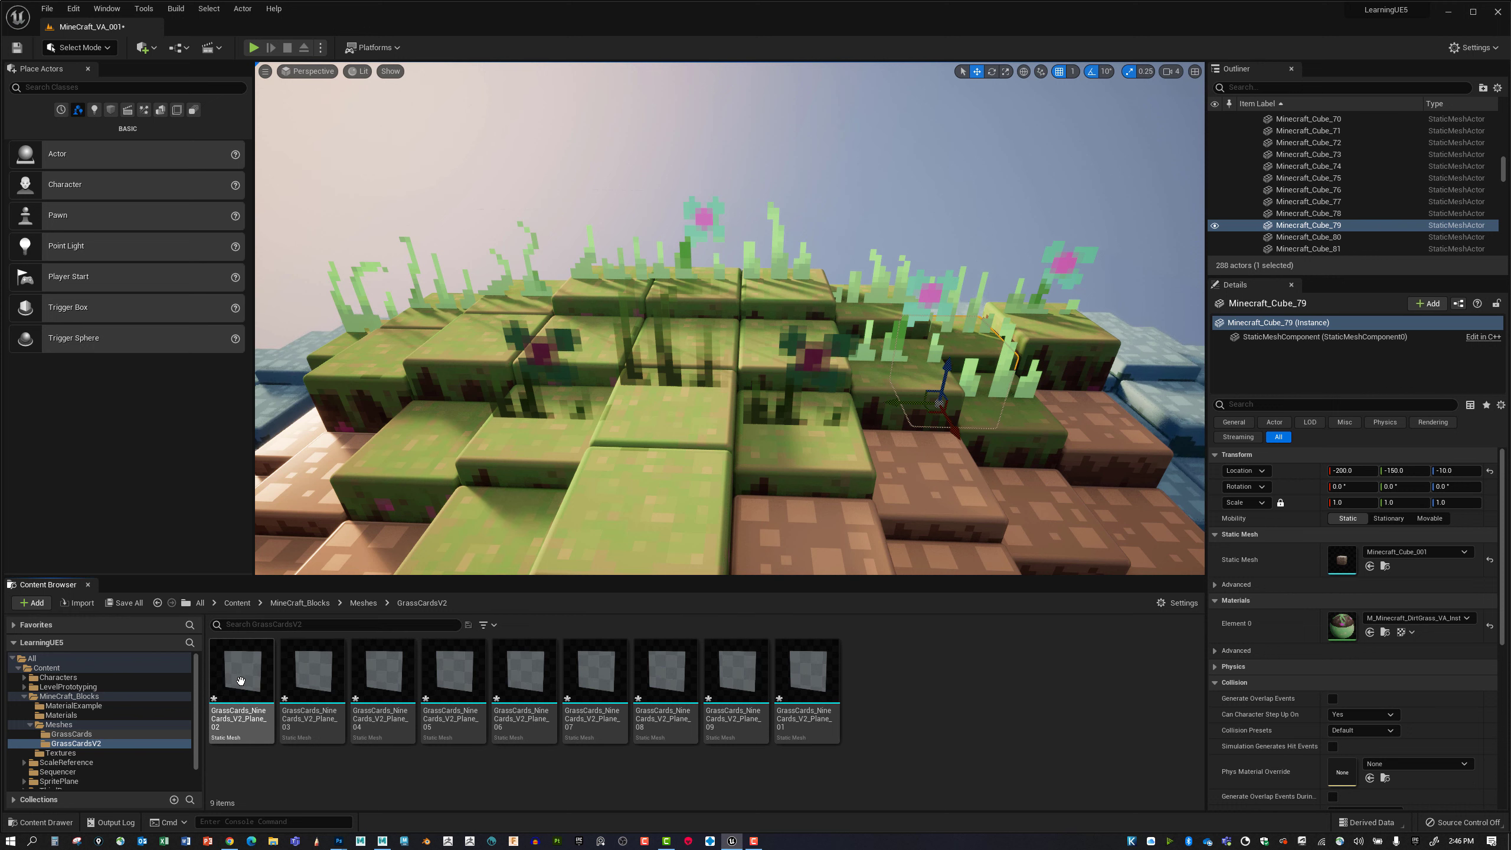
# Open the imported GrassCards_NineCards_V2 plane meshes one after another for editing in the Static Mesh Editor.
pyautogui.moveTo(252, 676)
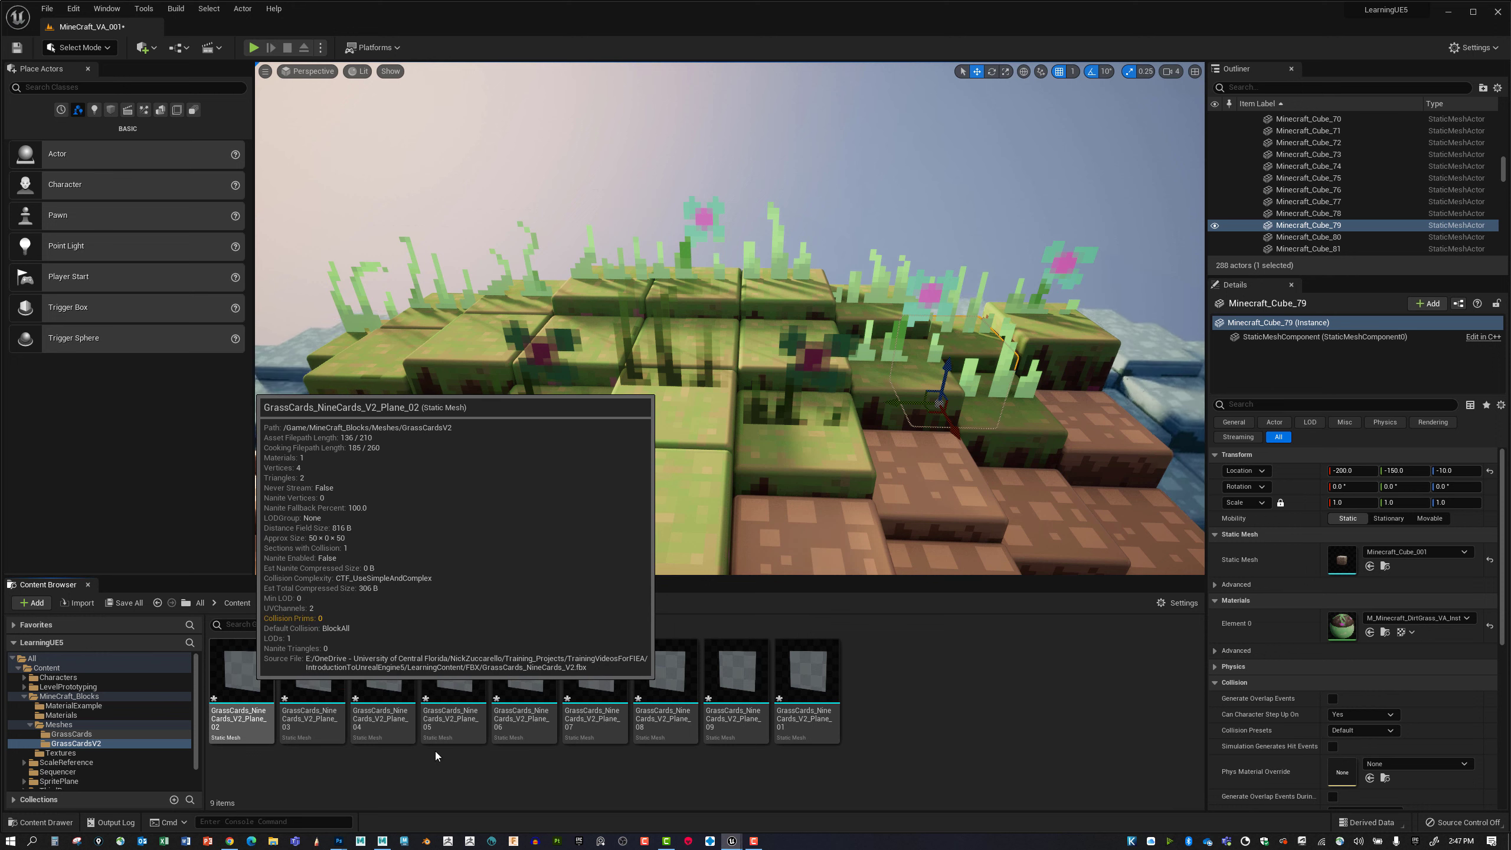
pyautogui.doubleClick(241, 672)
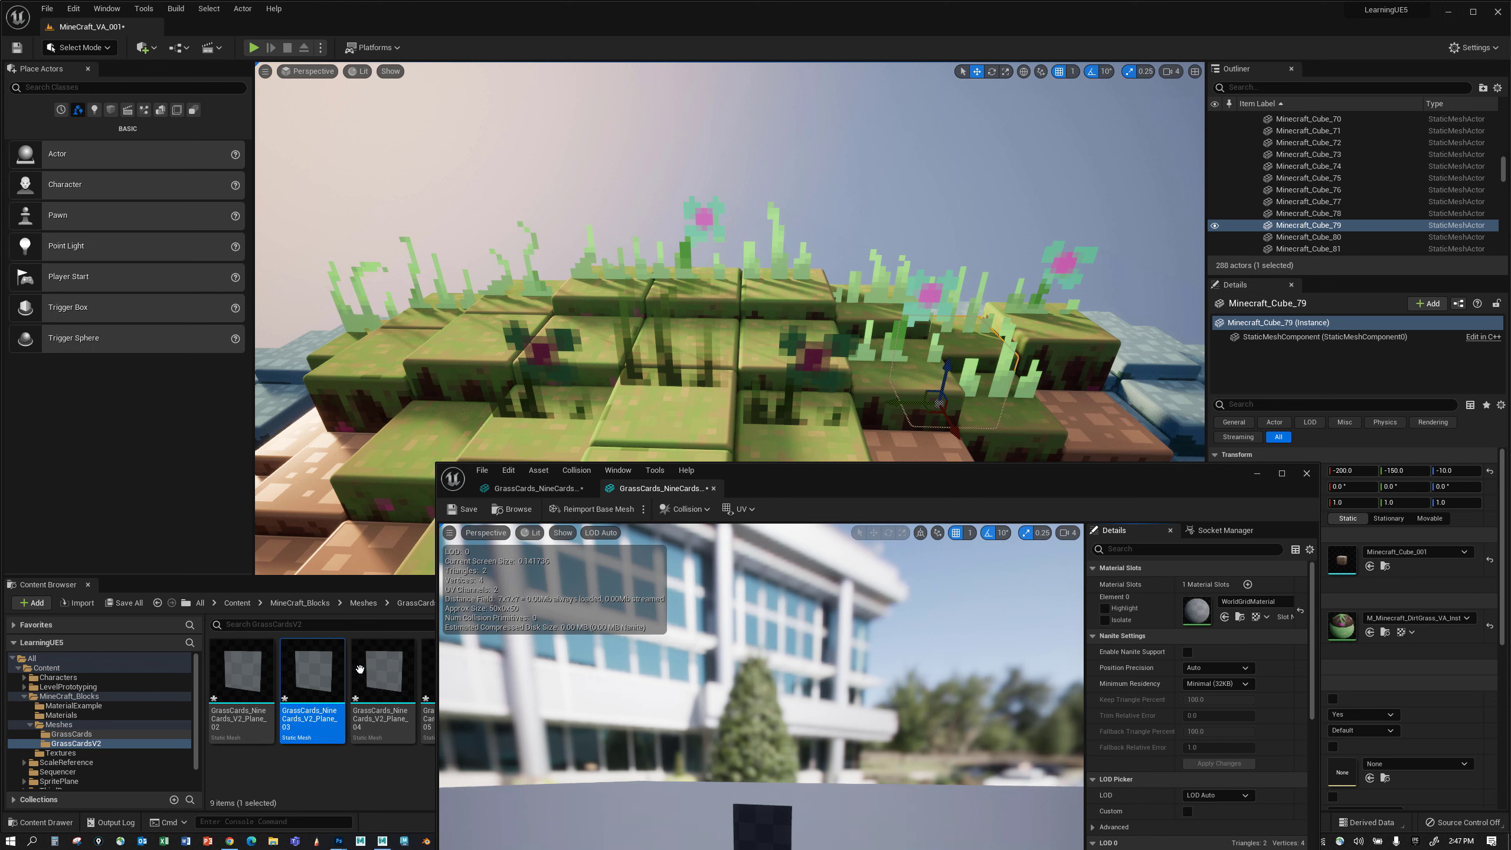
pyautogui.moveTo(360, 669)
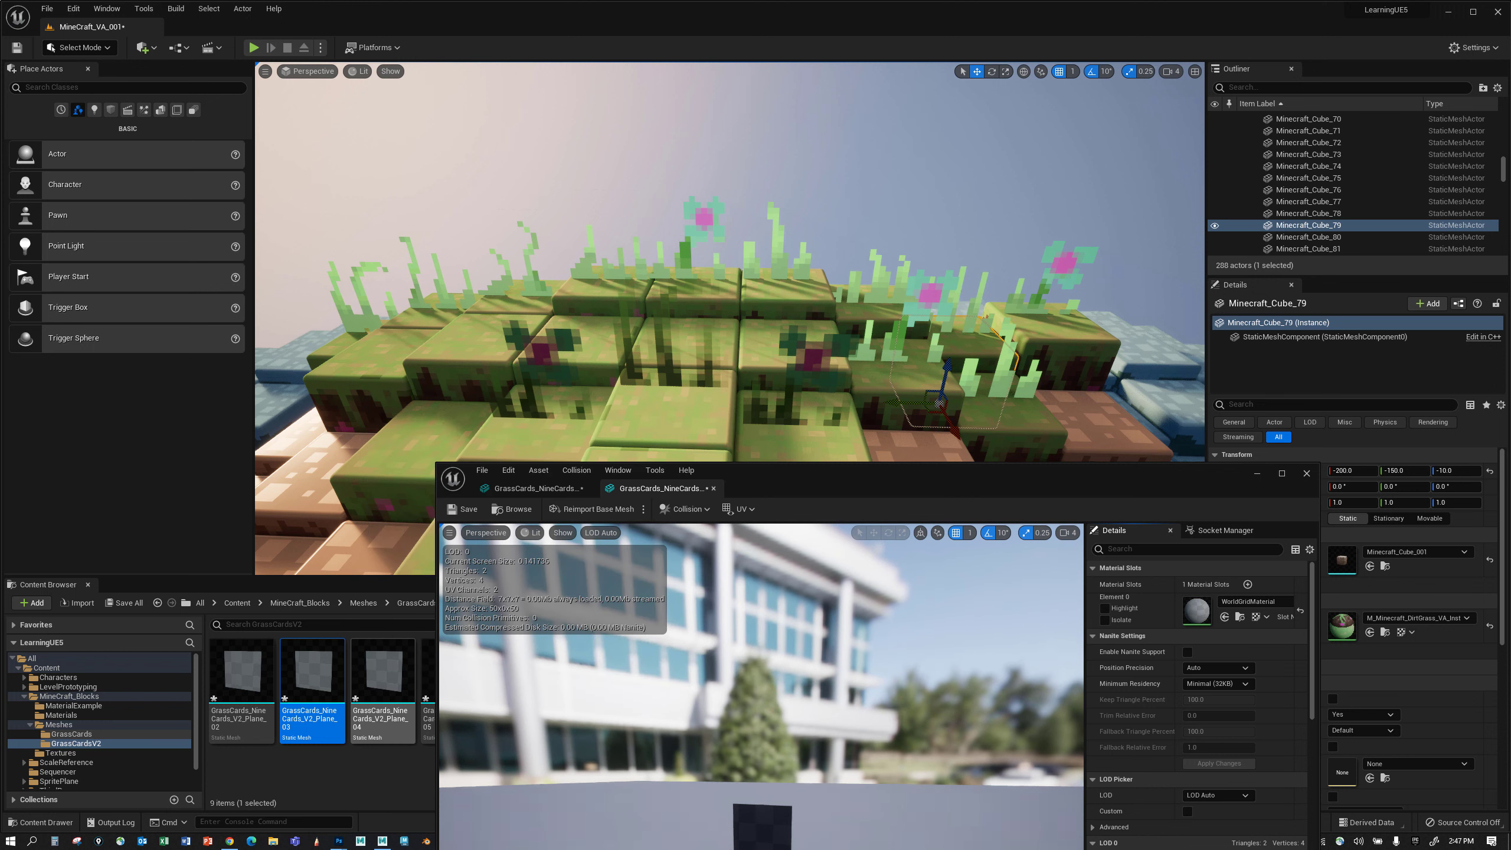
pyautogui.doubleClick(382, 676)
pyautogui.doubleClick(428, 675)
pyautogui.doubleClick(524, 676)
pyautogui.doubleClick(595, 675)
pyautogui.doubleClick(665, 676)
pyautogui.doubleClick(735, 676)
# Assign the grass material instance from the Materials folder to the Element 0 material slot of the open grass card mesh.
pyautogui.click(61, 715)
pyautogui.click(502, 676)
pyautogui.moveTo(785, 474); pyautogui.dragTo(860, 93)
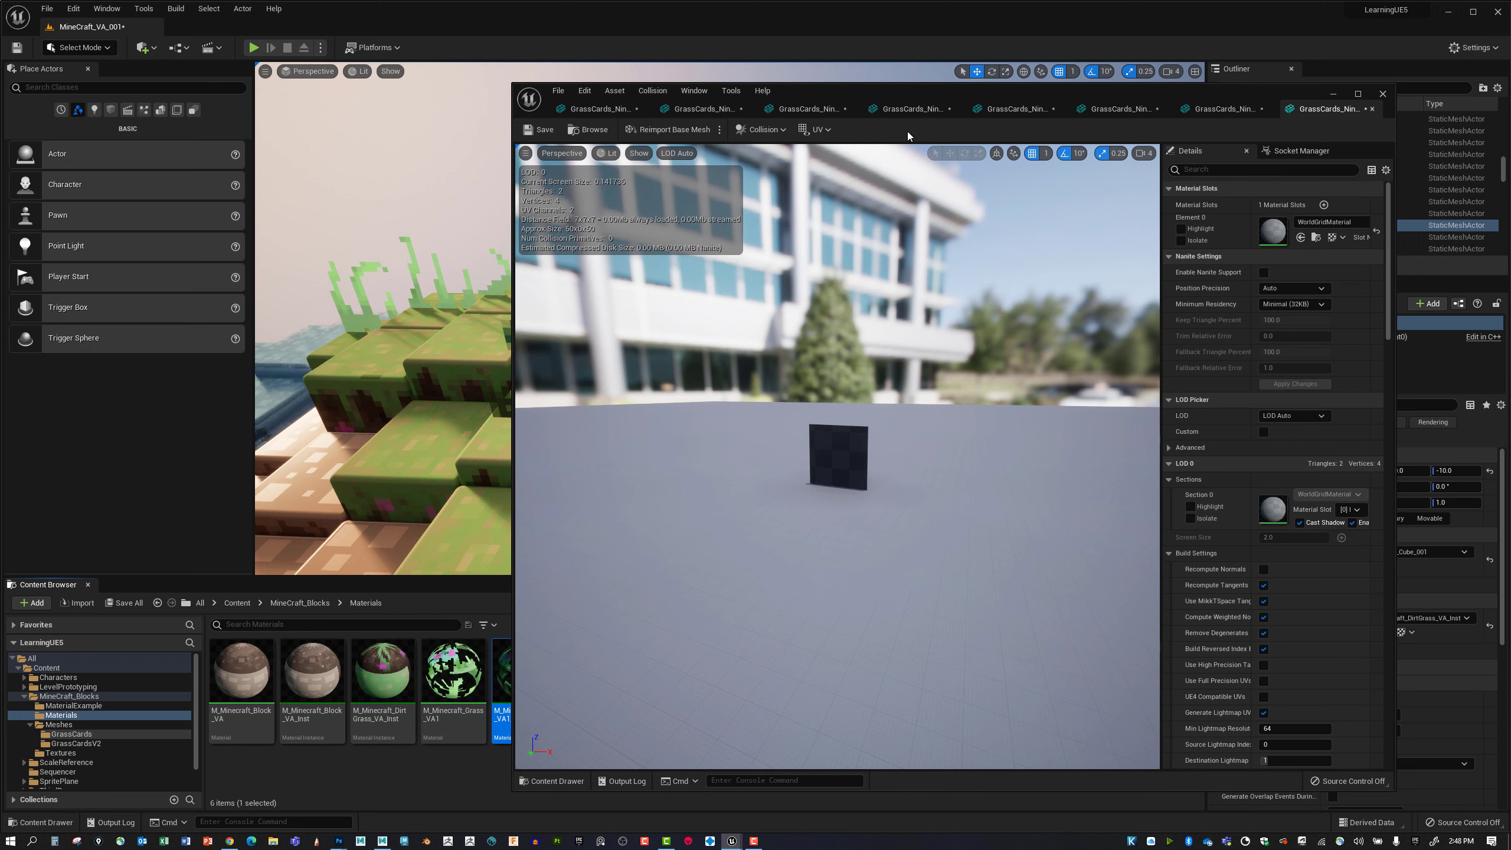
pyautogui.click(1300, 237)
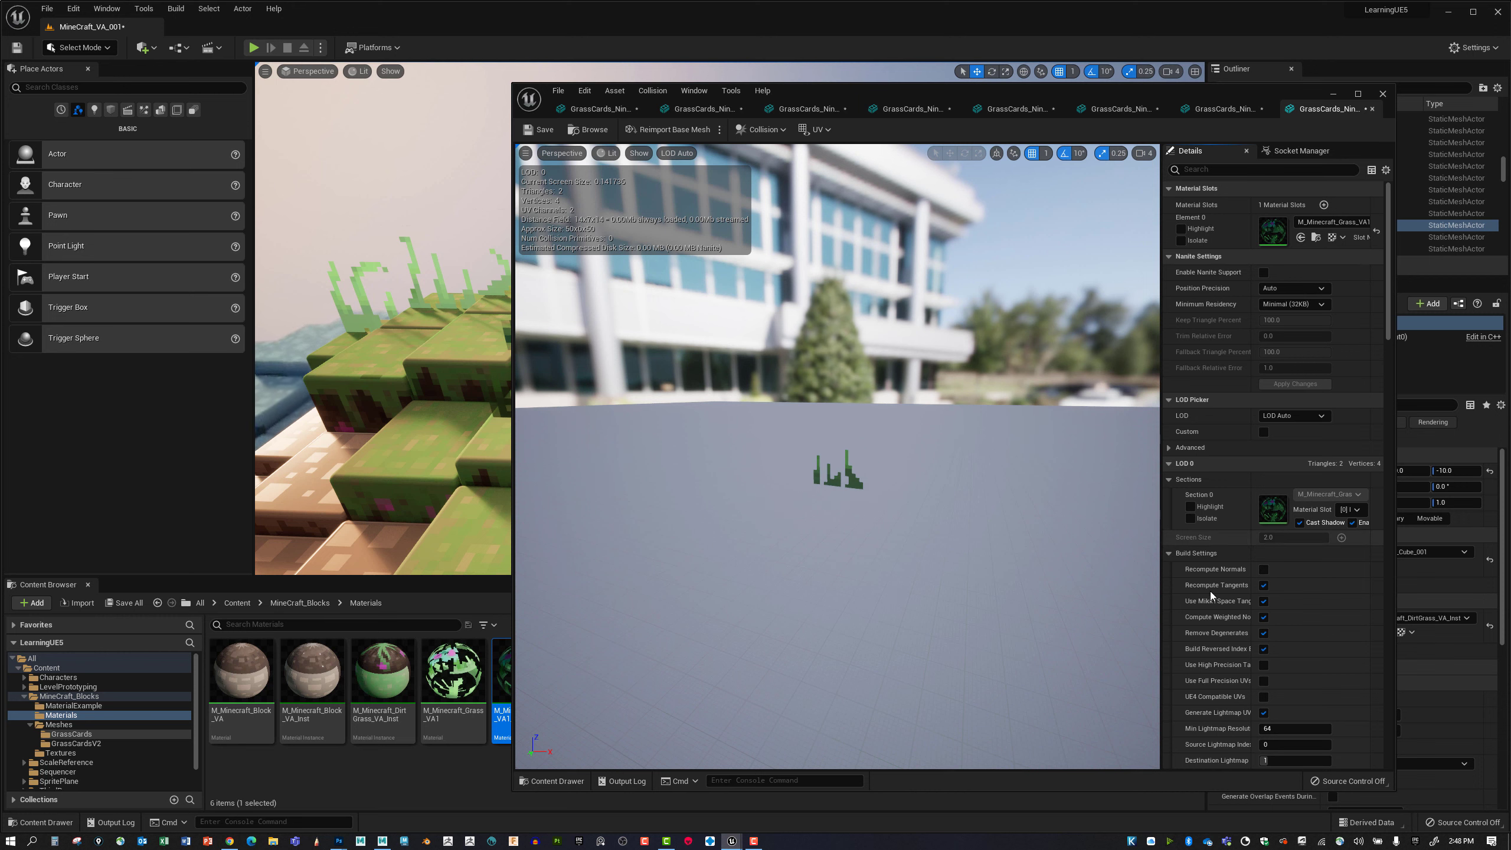
# Filter the grass card mesh's details for its collision settings.
pyautogui.scroll(-4, 1208, 588)
pyautogui.scroll(-10, 1209, 585)
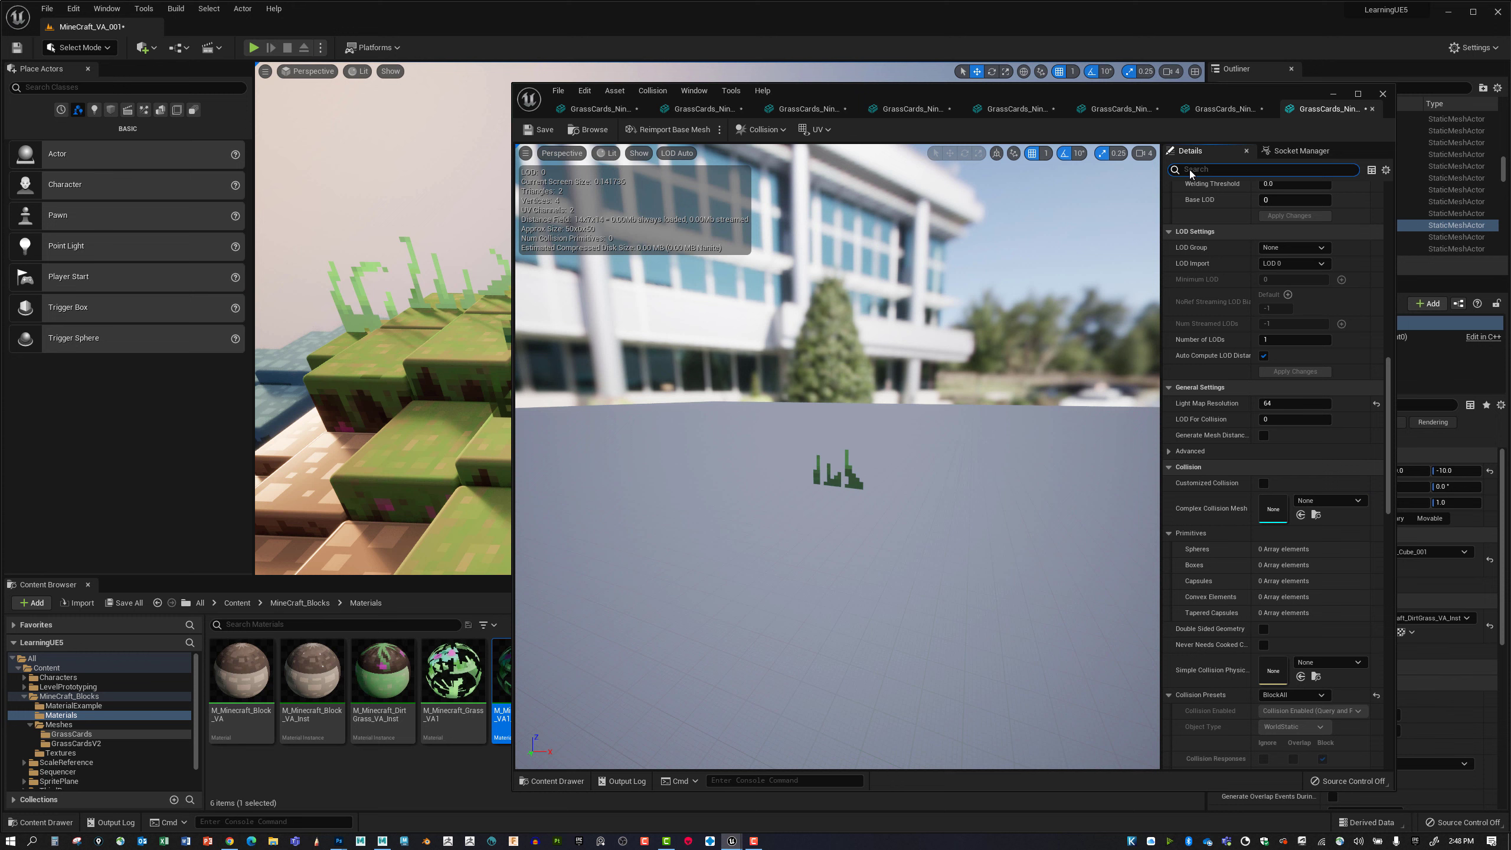
pyautogui.write('collisio')
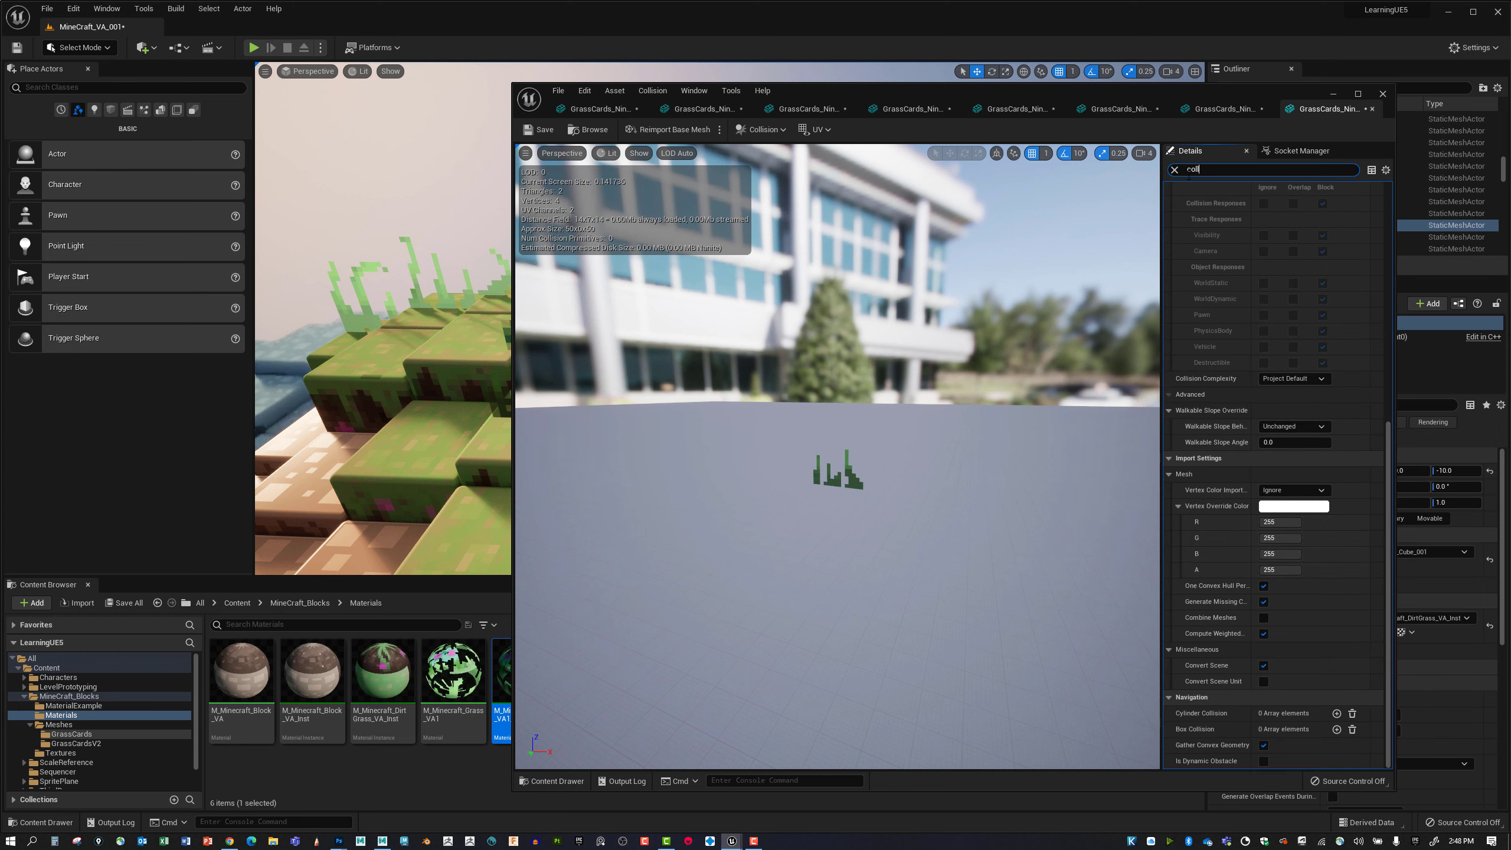
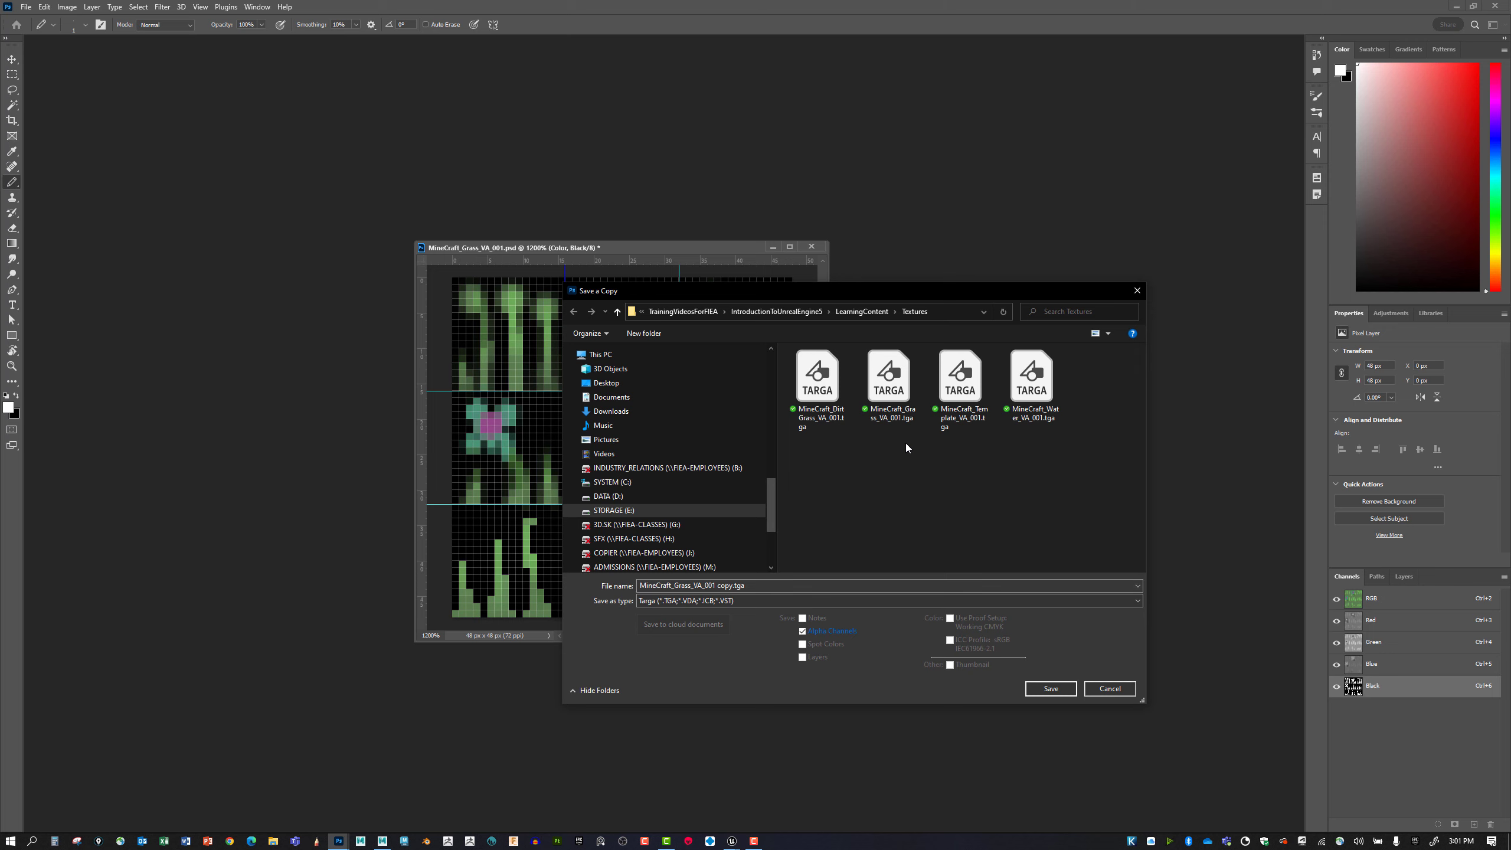
# Save the grass texture over MineCraft_Grass_VA_001.tga in the Textures folder as a 32 bits/pixel Targa copy with its alpha channel.
pyautogui.click(892, 387)
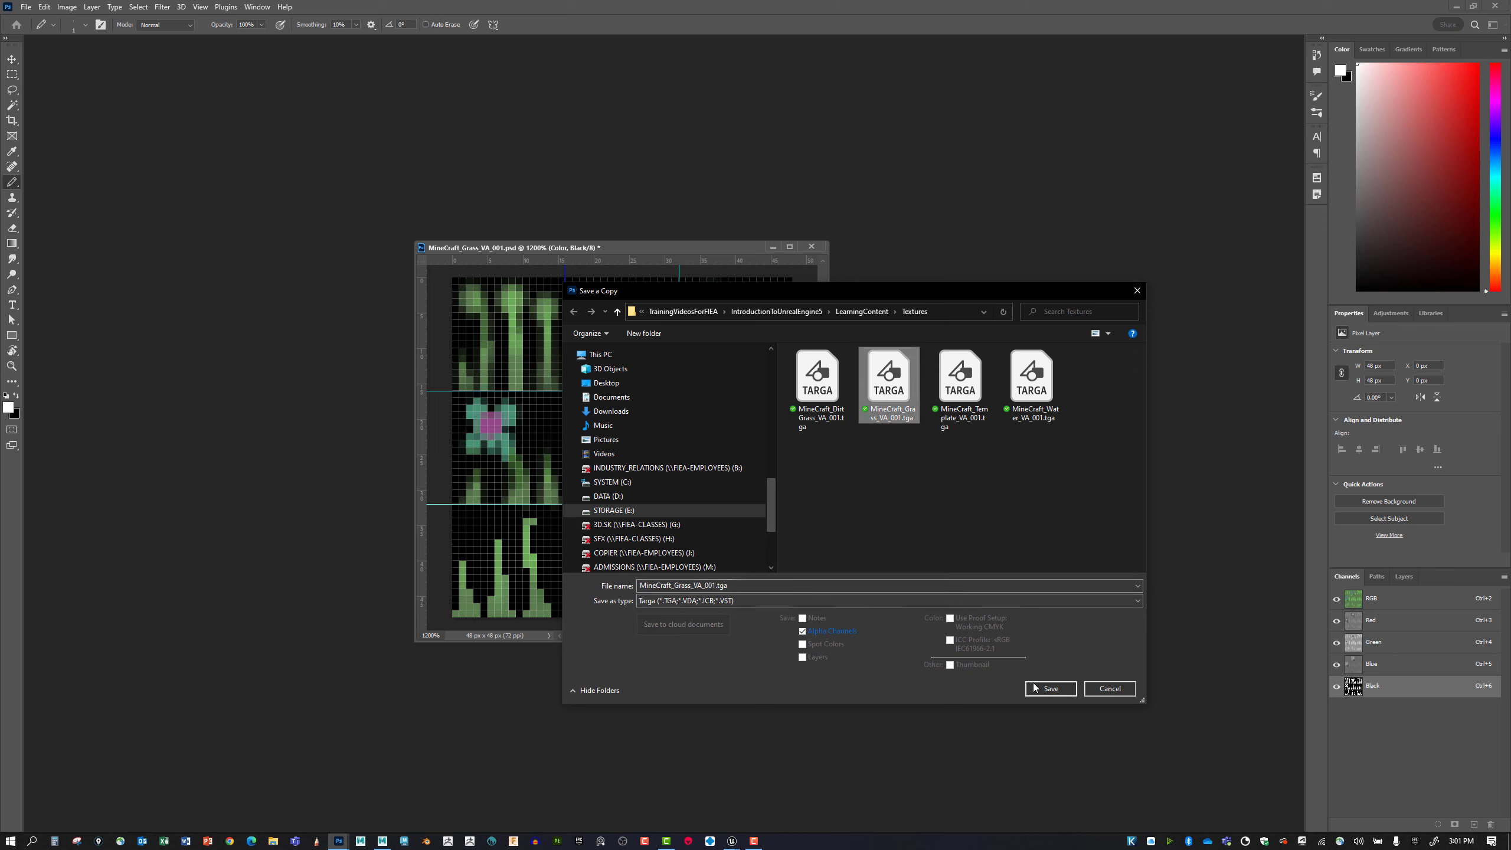
pyautogui.click(1051, 689)
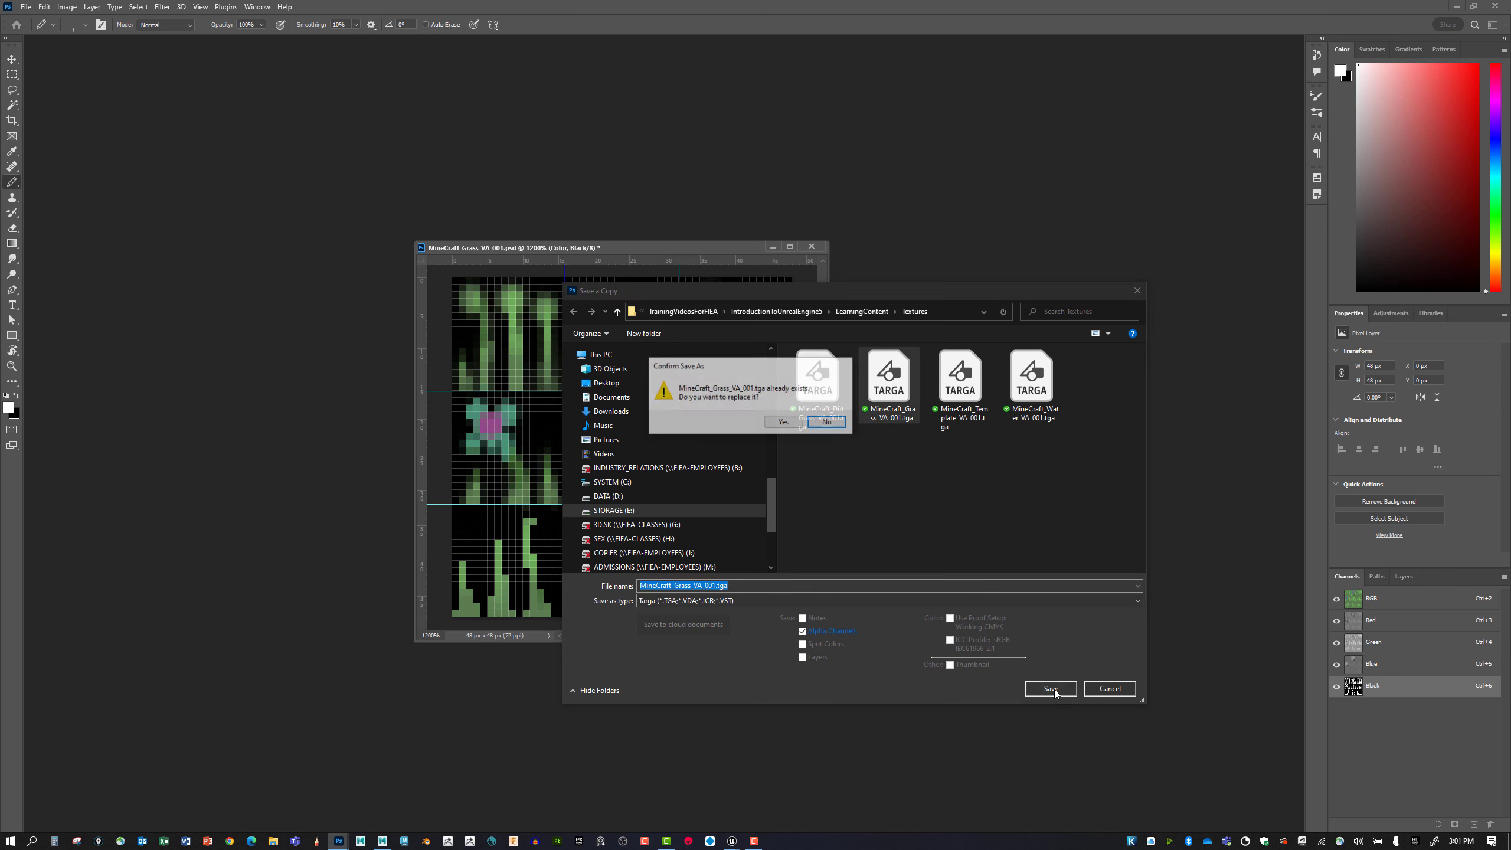
pyautogui.click(794, 423)
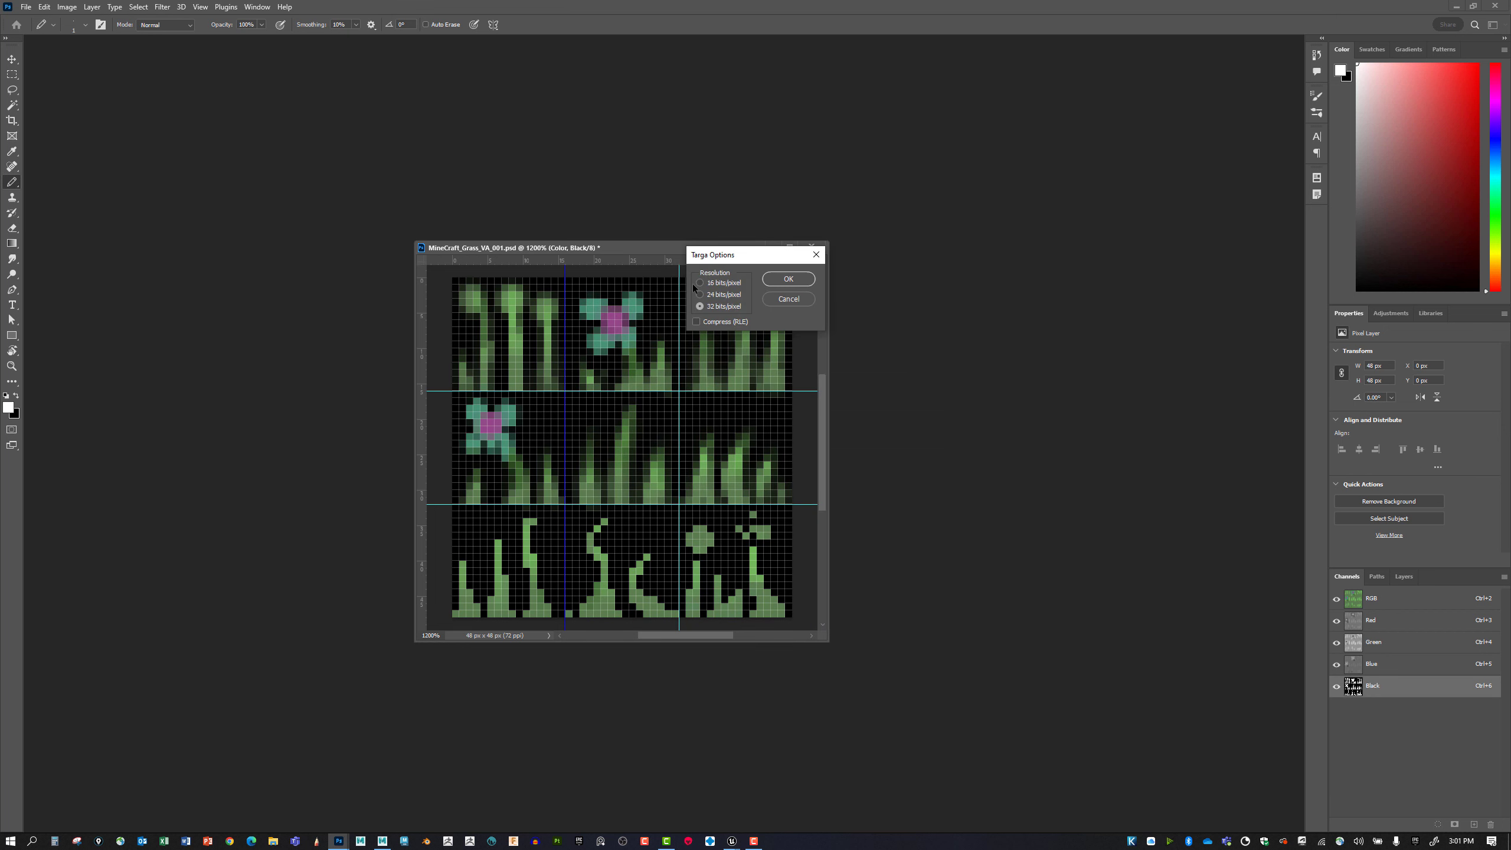
pyautogui.moveTo(716, 257); pyautogui.dragTo(946, 463)
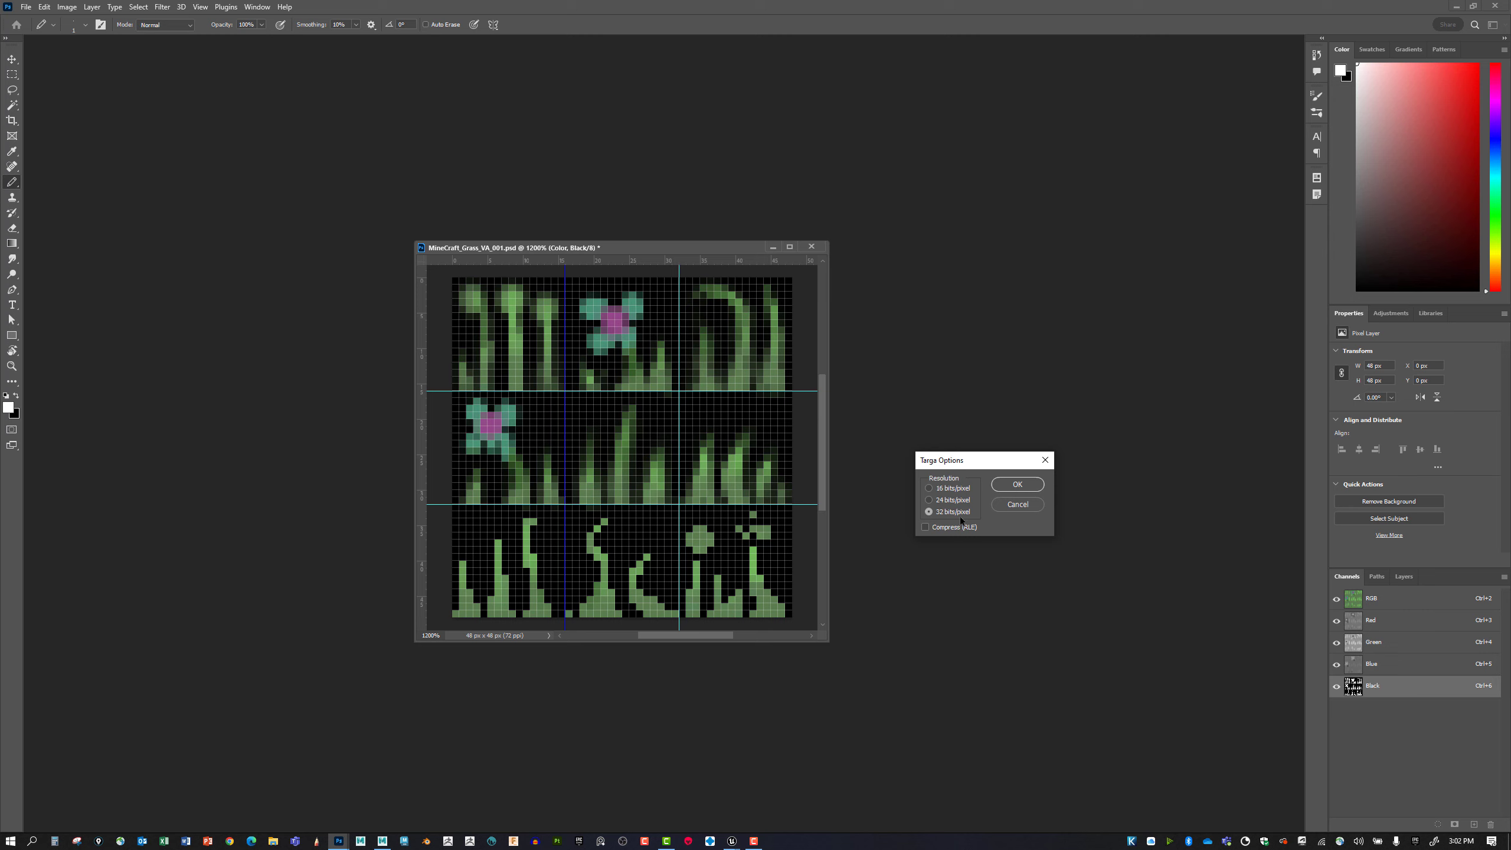
pyautogui.click(1022, 486)
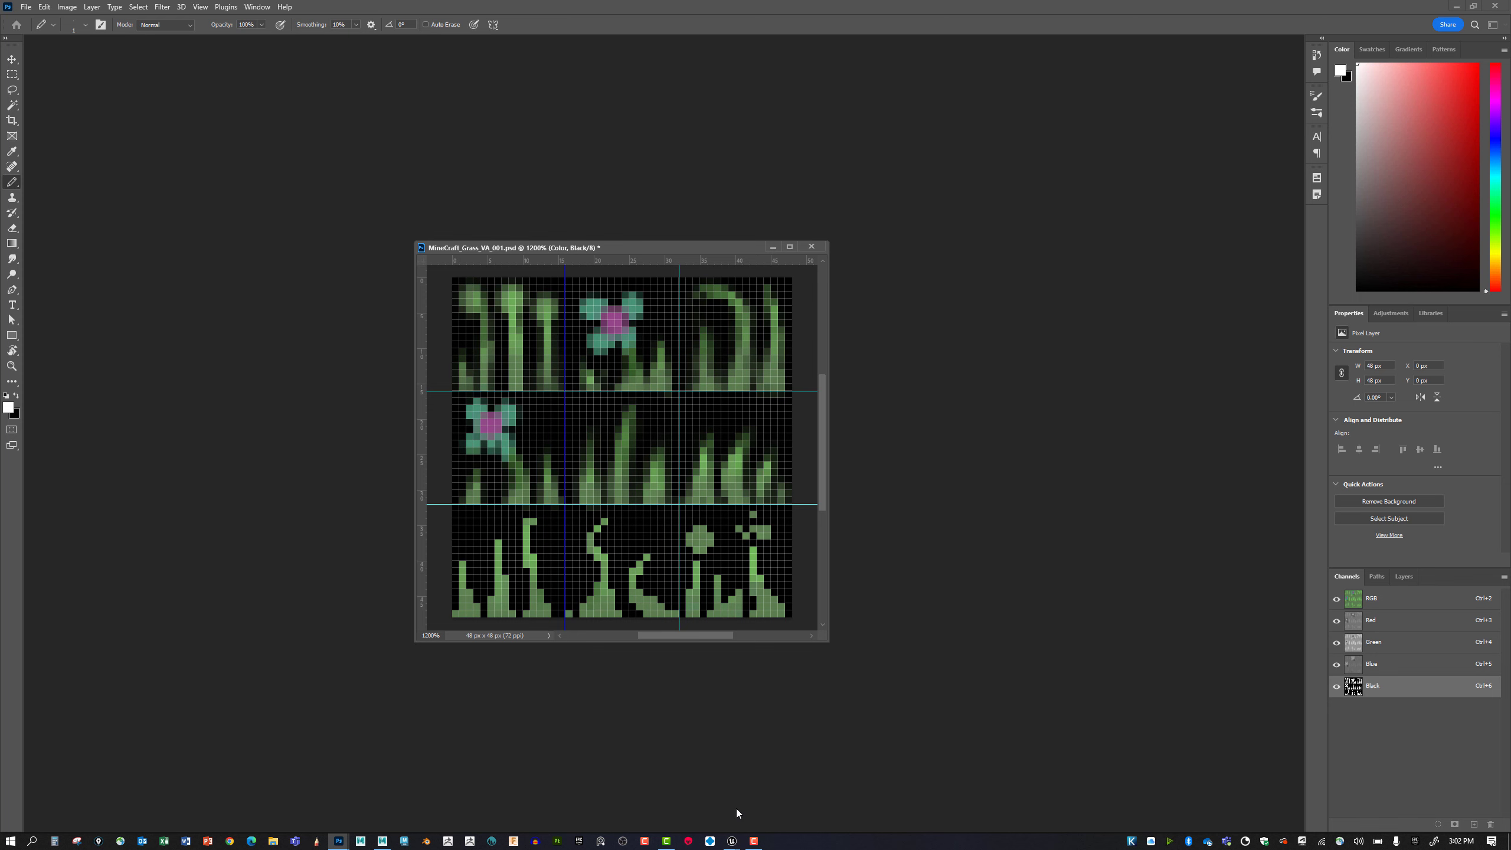
# Switch to Unreal Engine and reimport the MineCraft_Grass_VA_001 texture in the MineCraft_Blocks Textures folder.
pyautogui.moveTo(732, 840)
pyautogui.click(785, 801)
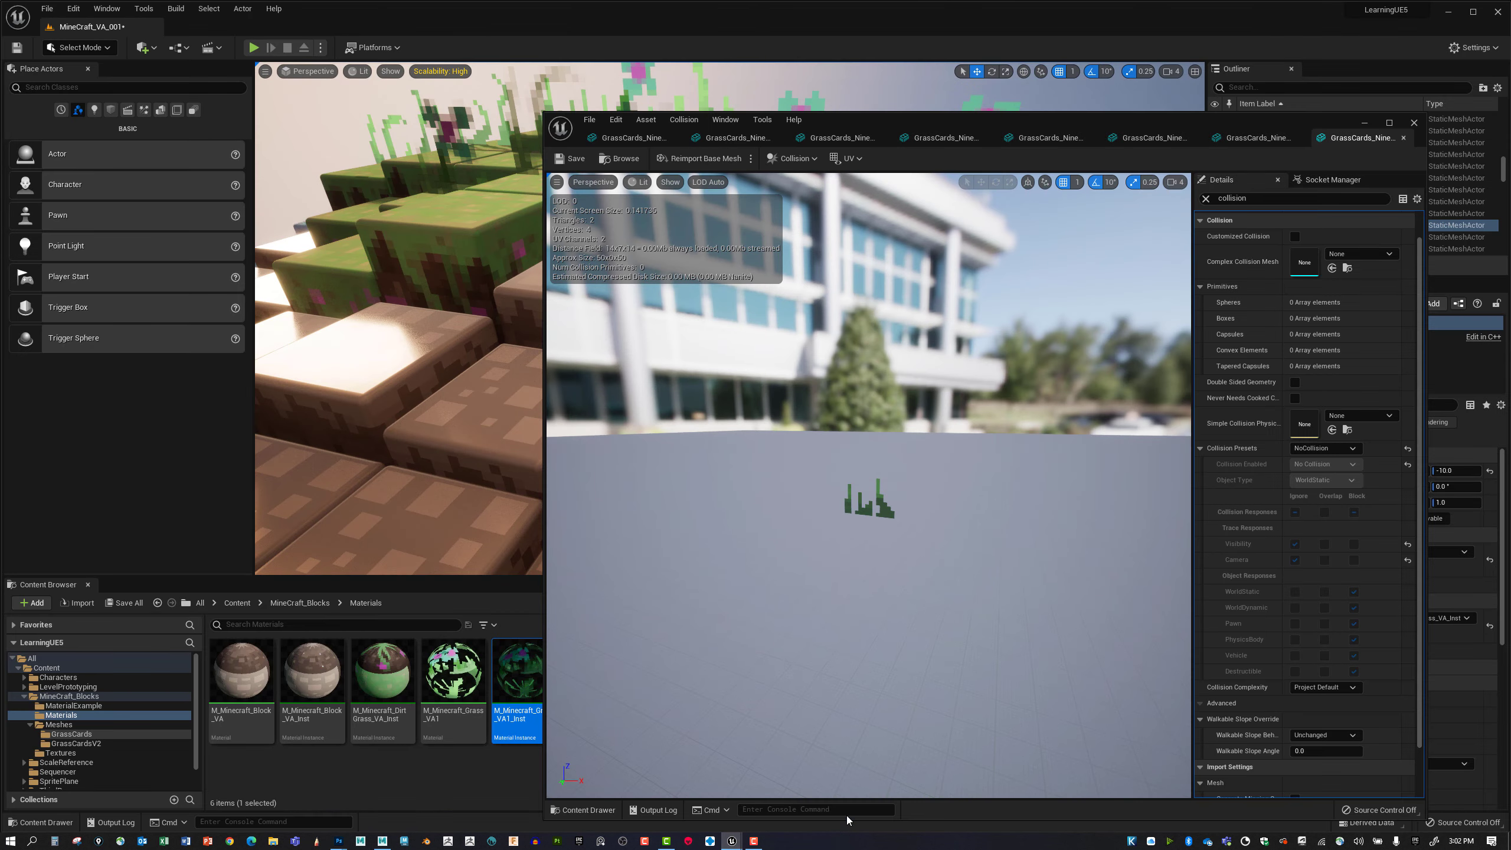
pyautogui.click(128, 753)
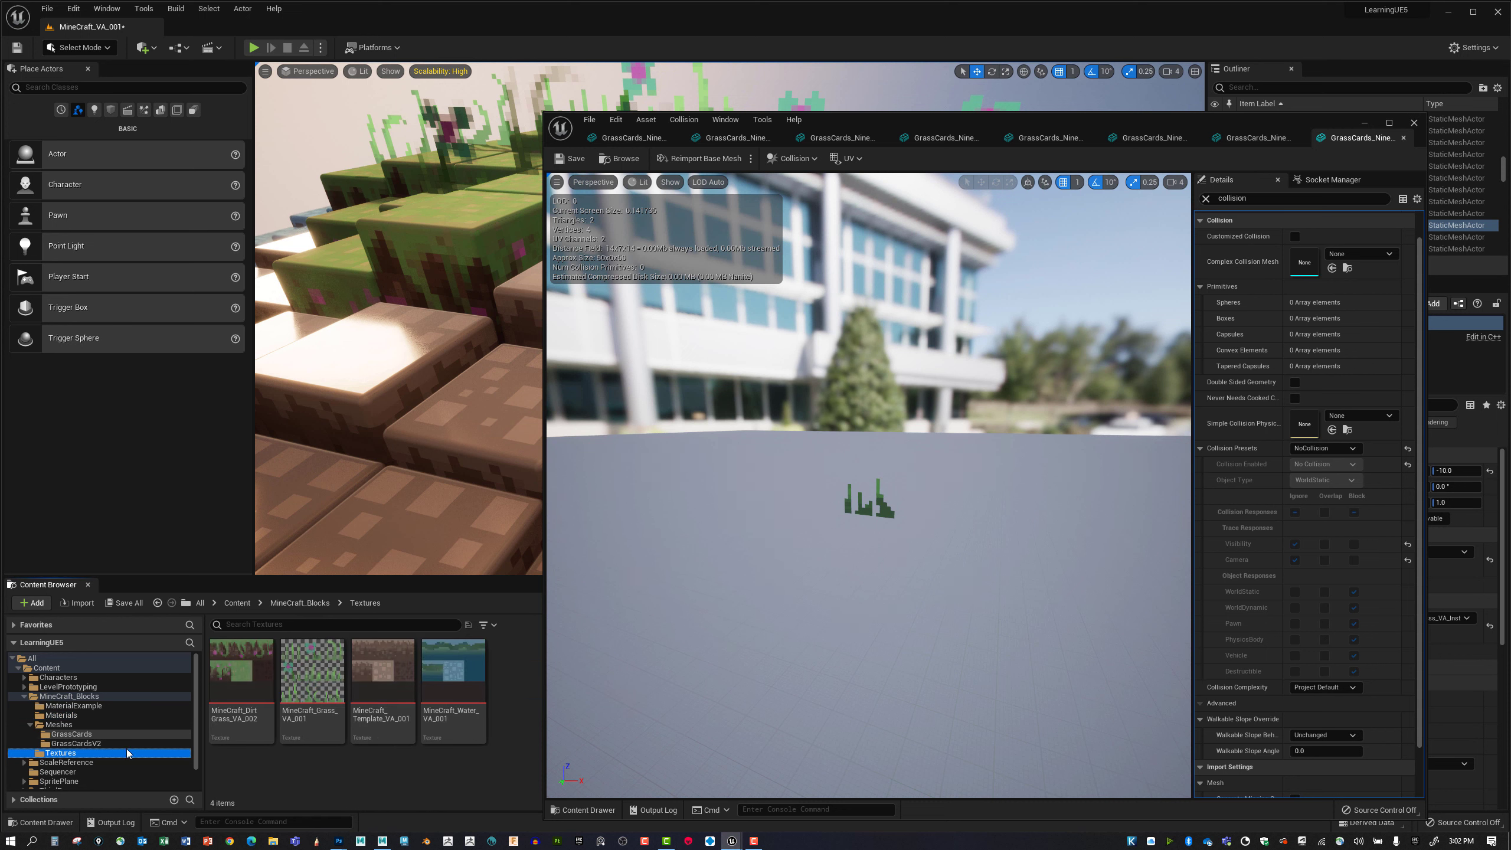
pyautogui.rightClick(318, 689)
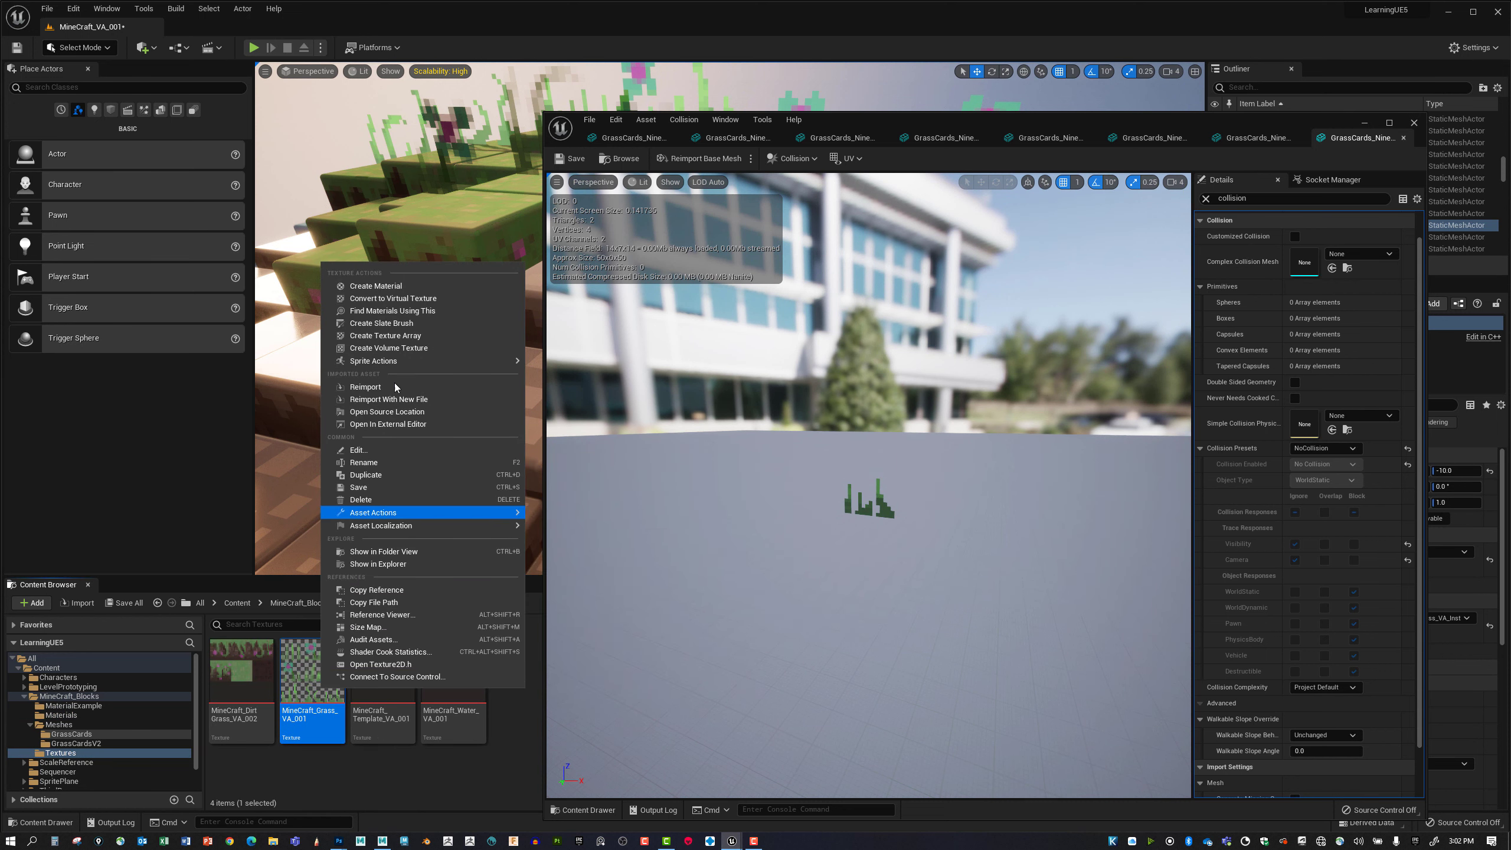
pyautogui.click(365, 387)
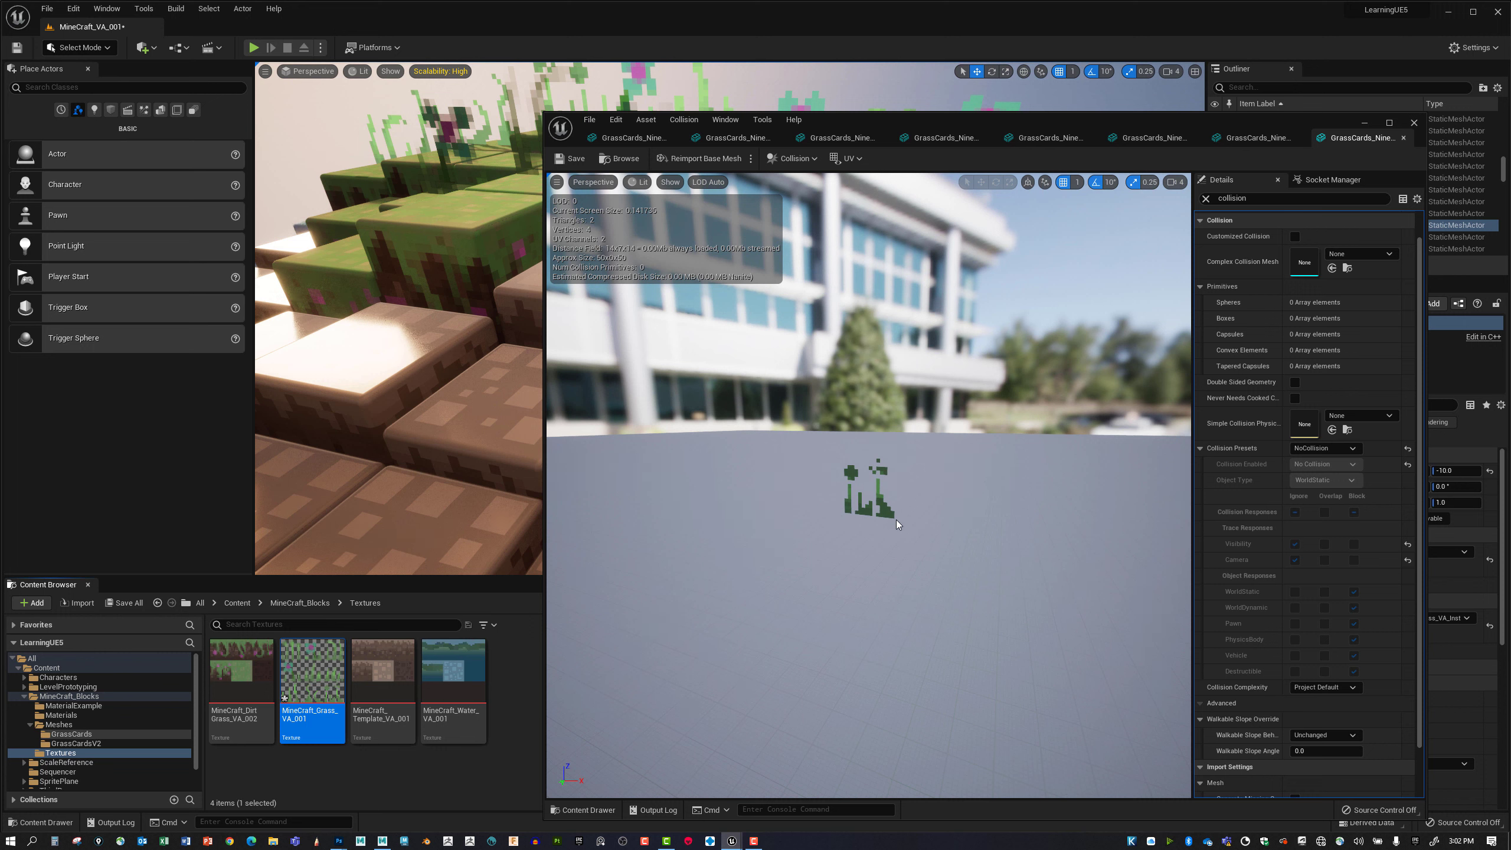
# Look through the other open grass card meshes to check the reimported texture on each.
pyautogui.click(959, 137)
pyautogui.click(828, 141)
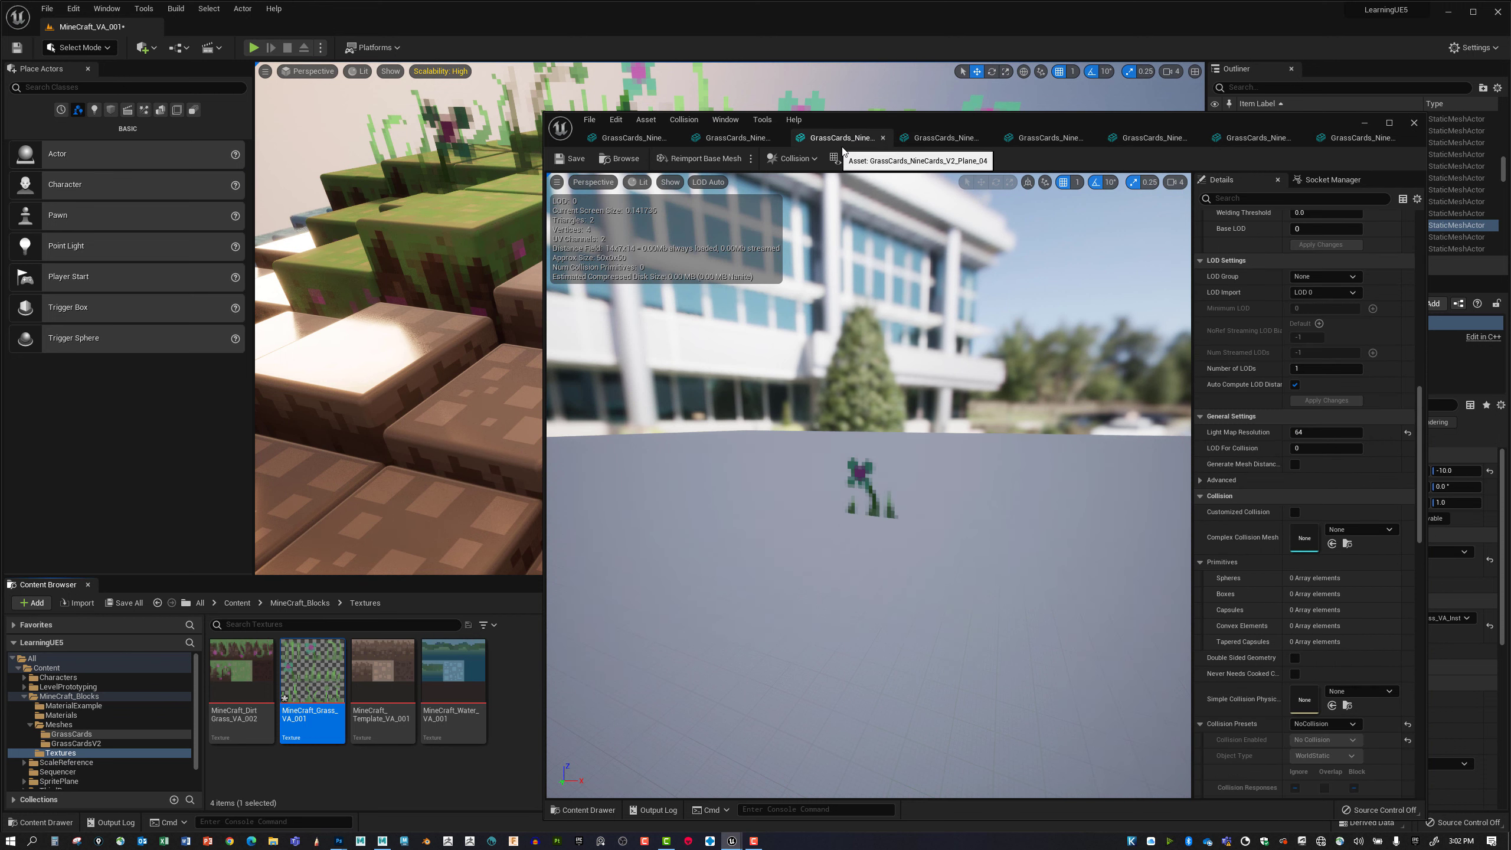
pyautogui.click(738, 137)
pyautogui.click(659, 137)
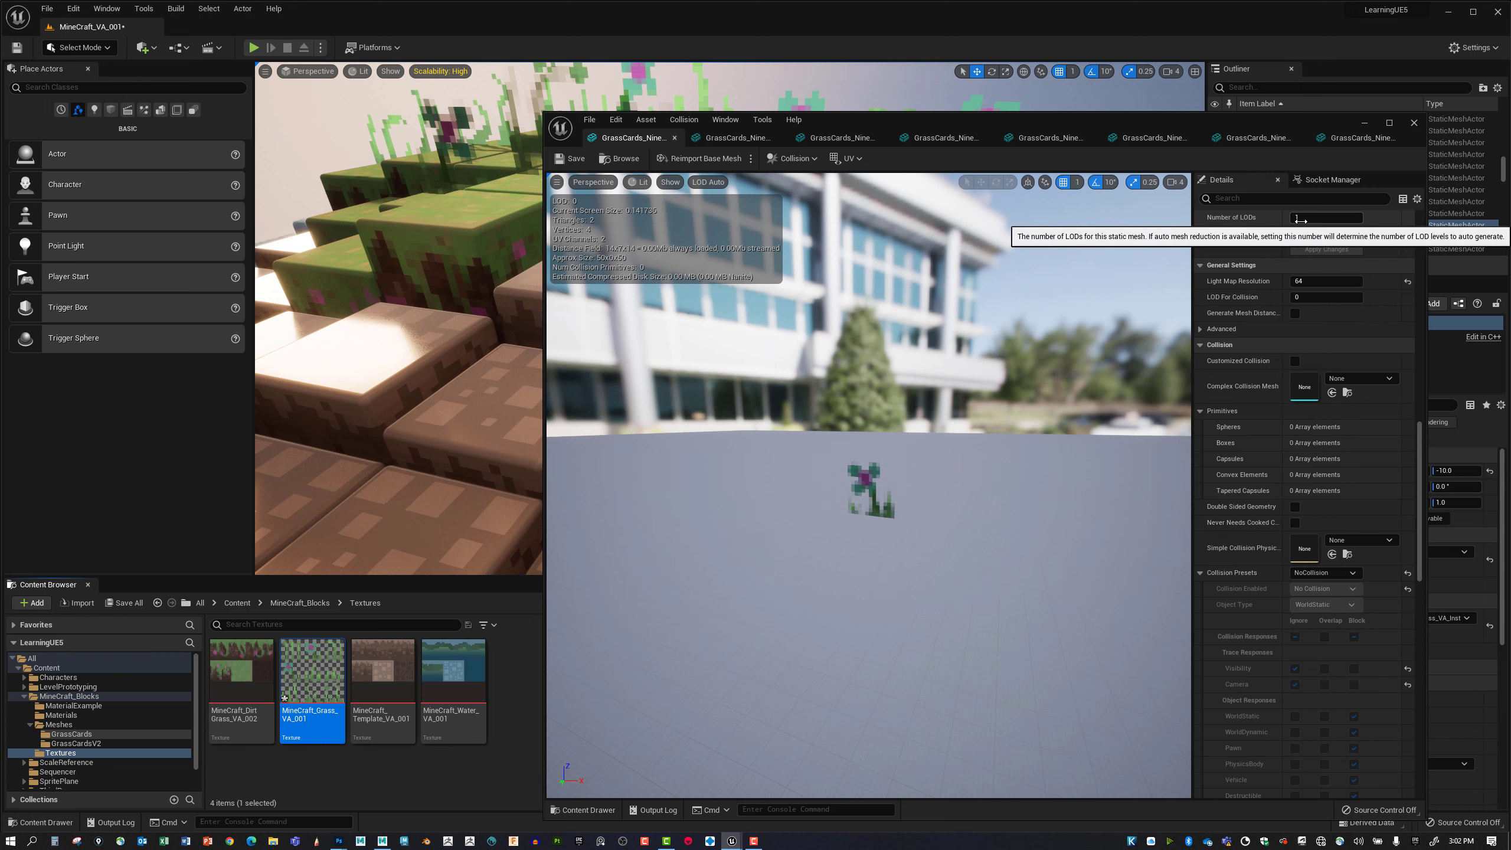
# Close the Static Mesh Editor and save the reimported MineCraft_Grass_VA_001 texture.
pyautogui.click(1413, 123)
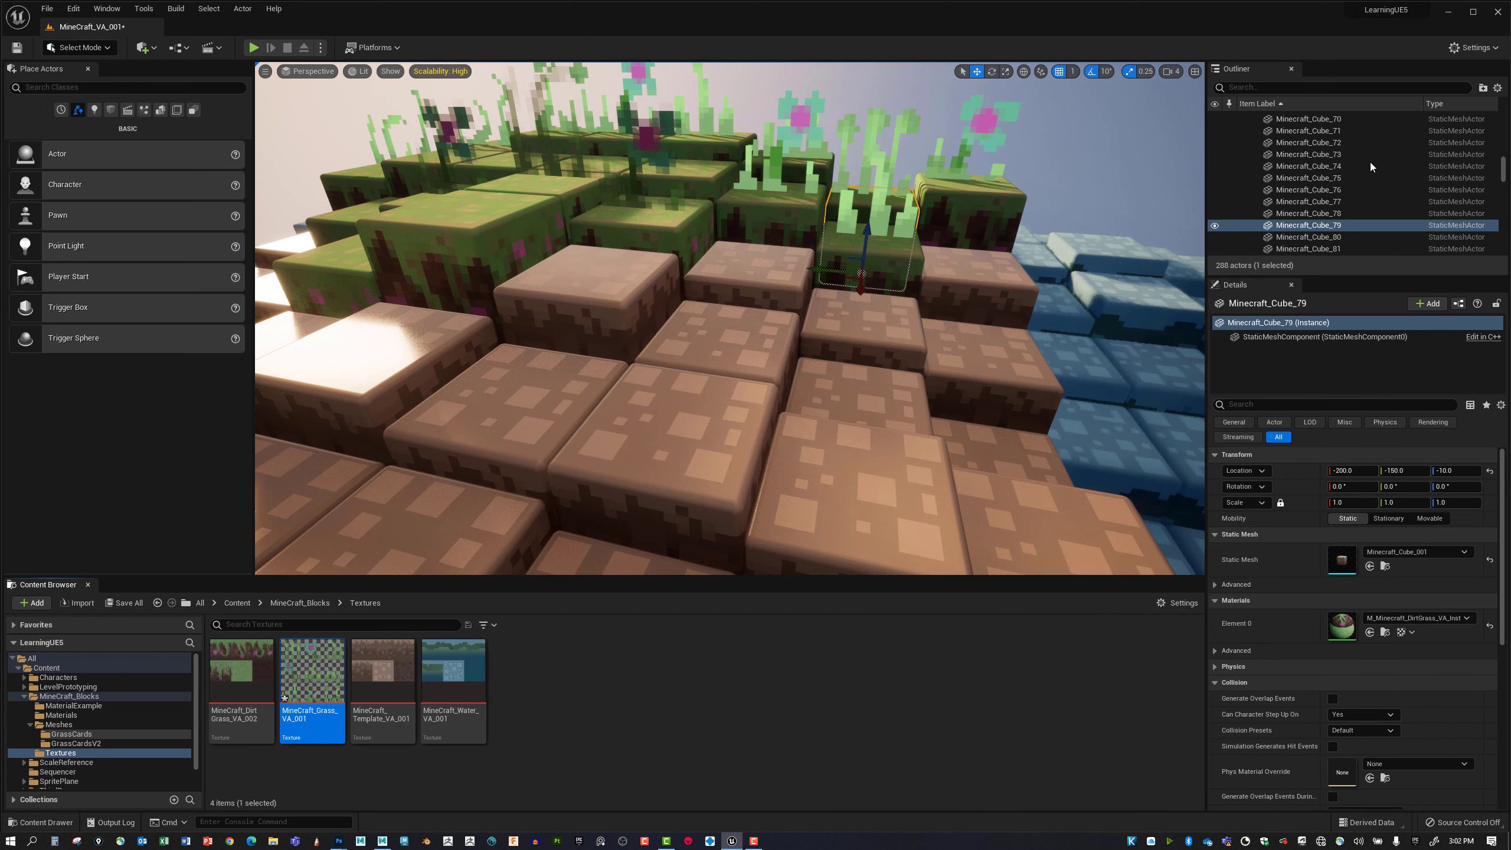
pyautogui.rightClick(312, 679)
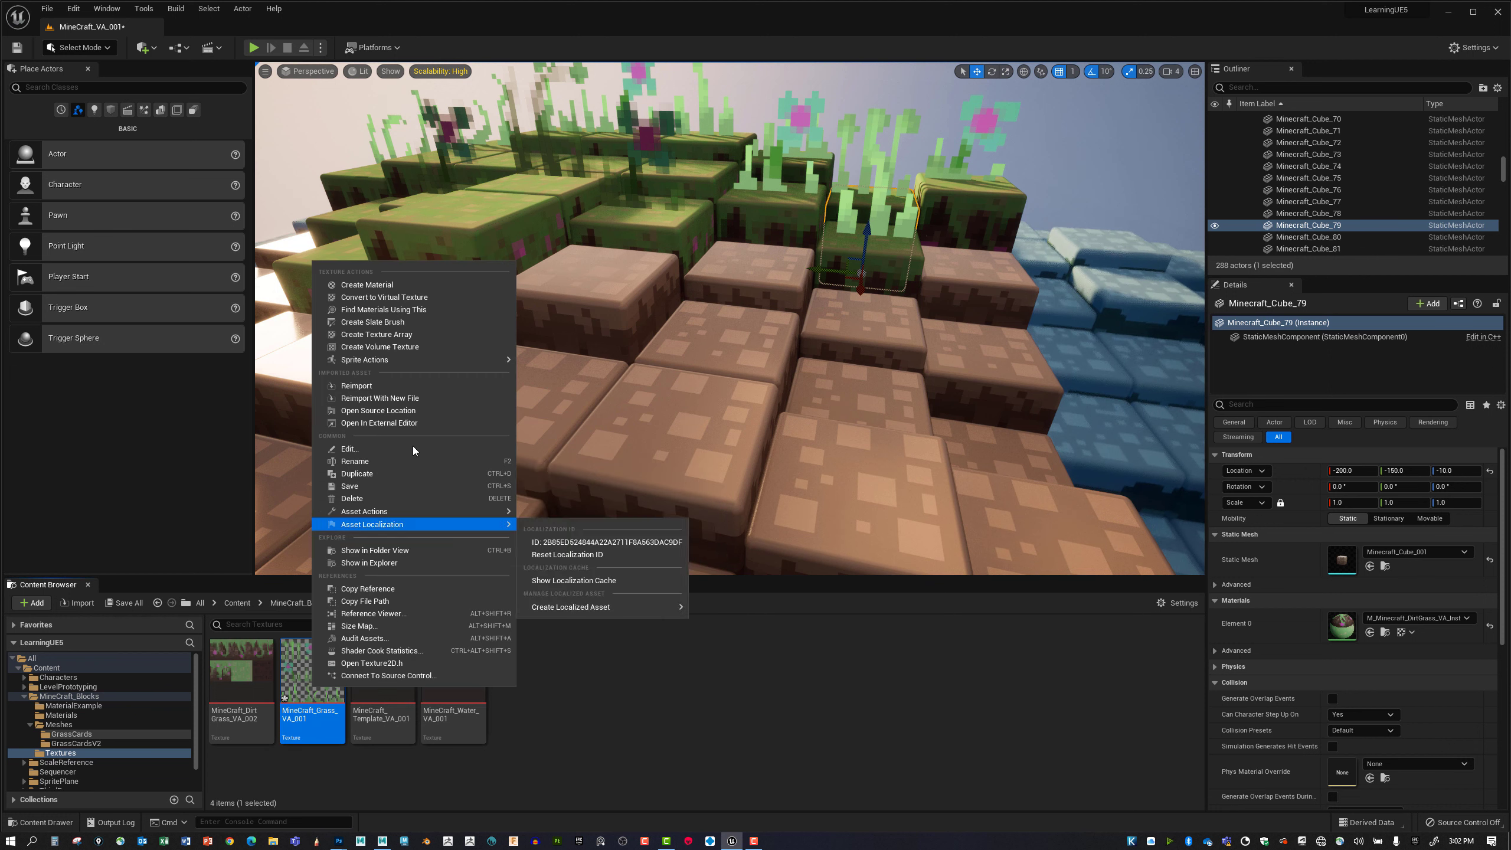
pyautogui.click(396, 485)
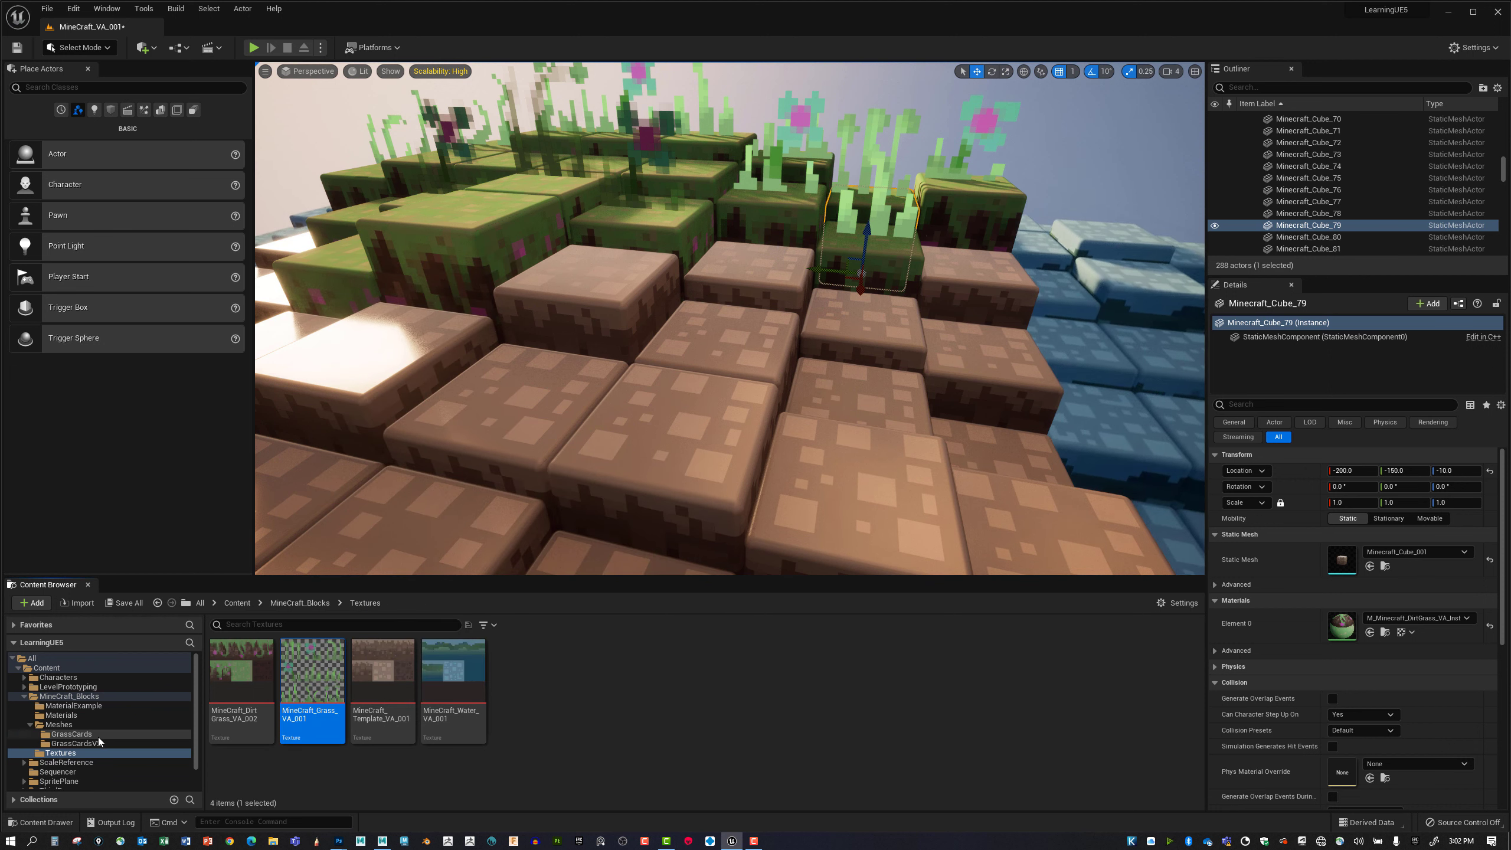
# Open the M_Minecraft_Grass_VA1 material from the Materials folder in a maximized Material Editor.
pyautogui.click(61, 715)
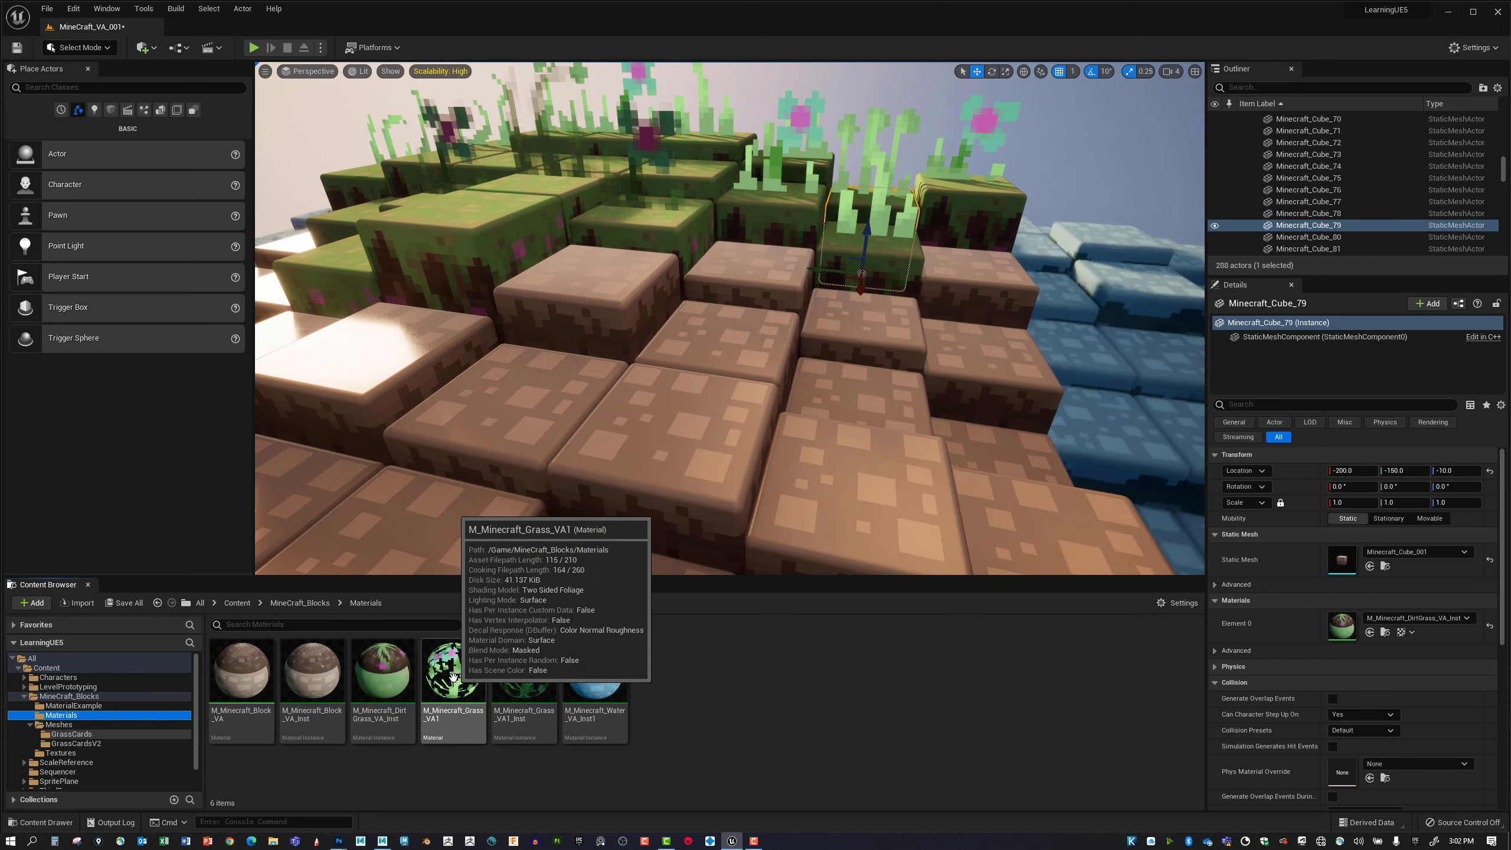
pyautogui.click(452, 677)
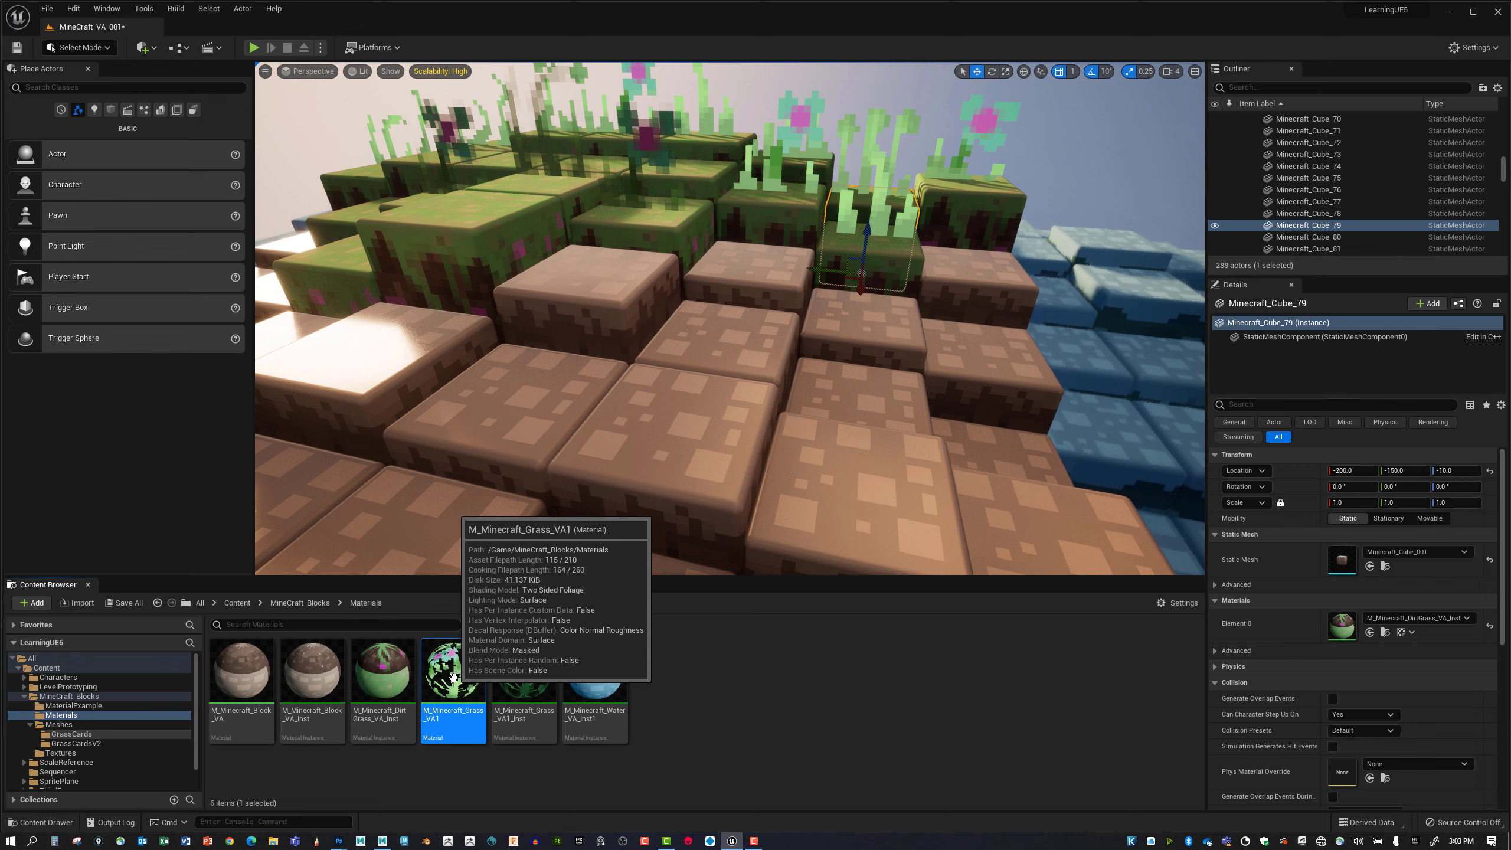
pyautogui.doubleClick(452, 677)
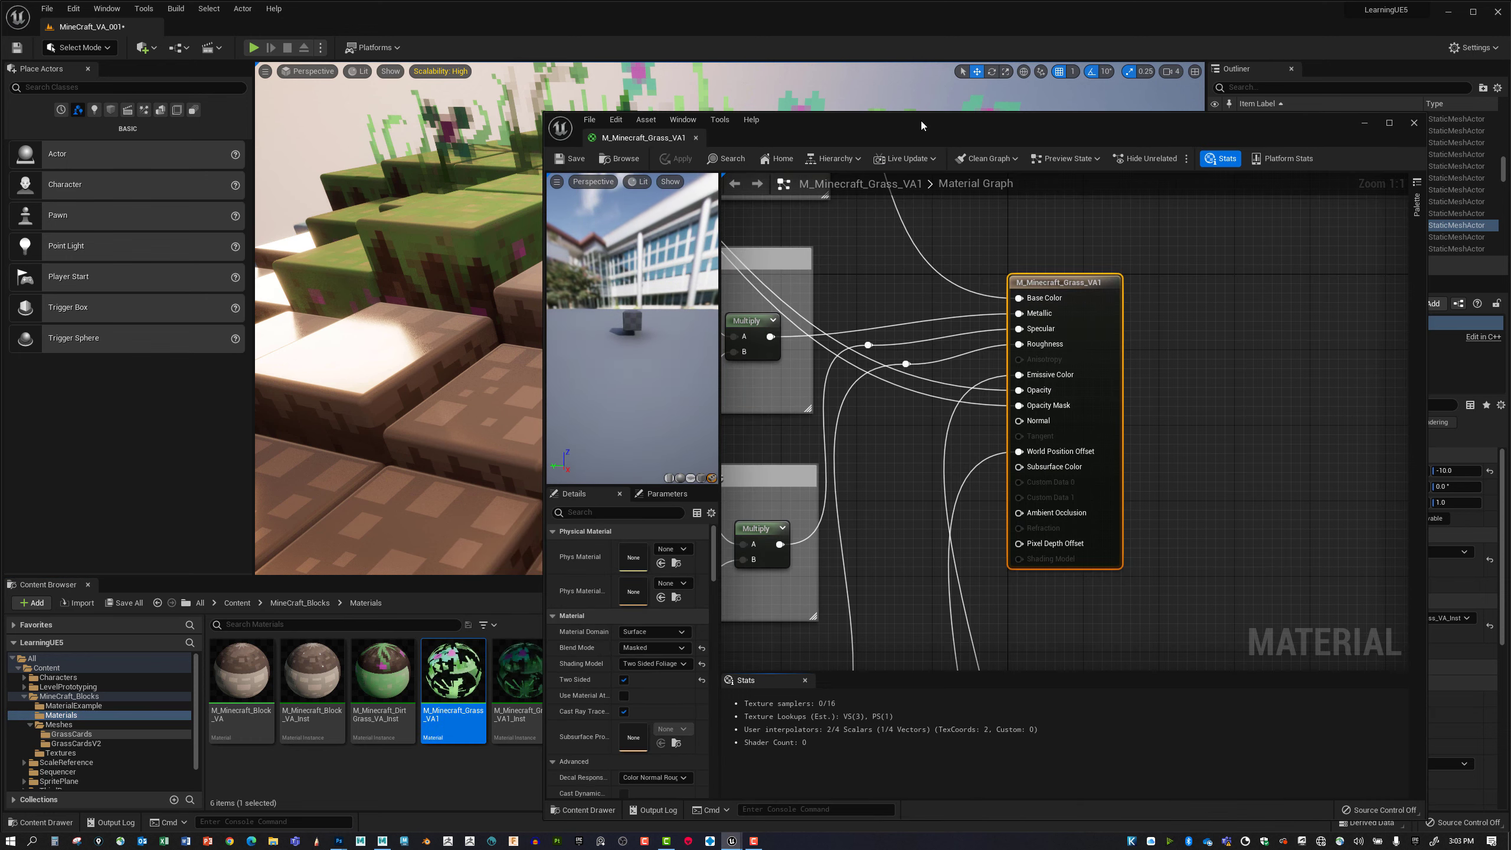
pyautogui.doubleClick(921, 120)
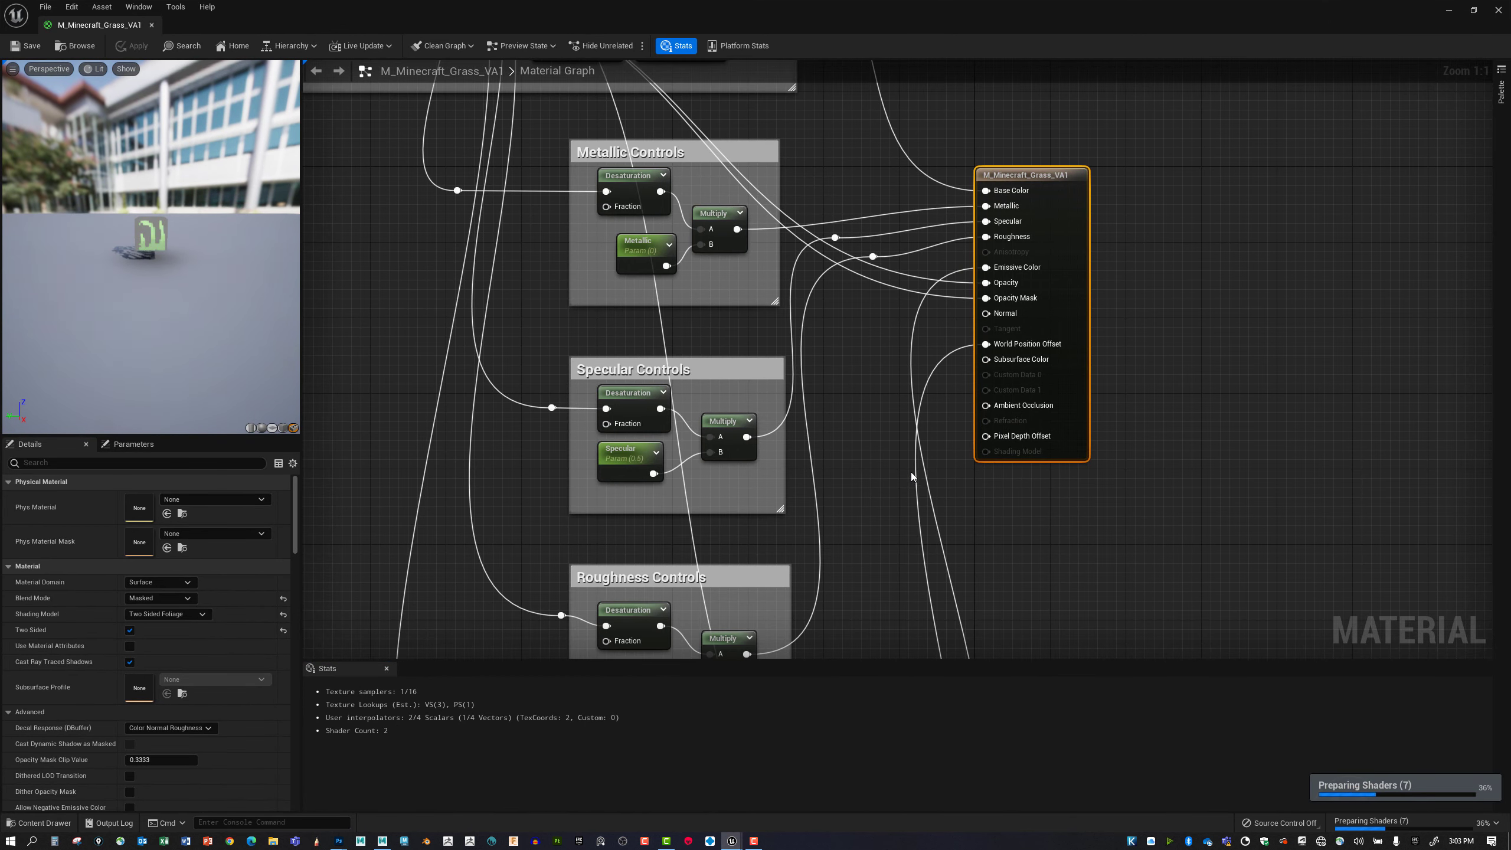
# Examine how the base color texture's outputs feed the grass material's control groups, Opacity and Opacity Mask, and review the material's settings.
pyautogui.scroll(-5, 911, 472)
pyautogui.moveTo(852, 410); pyautogui.dragTo(813, 384, button='right')
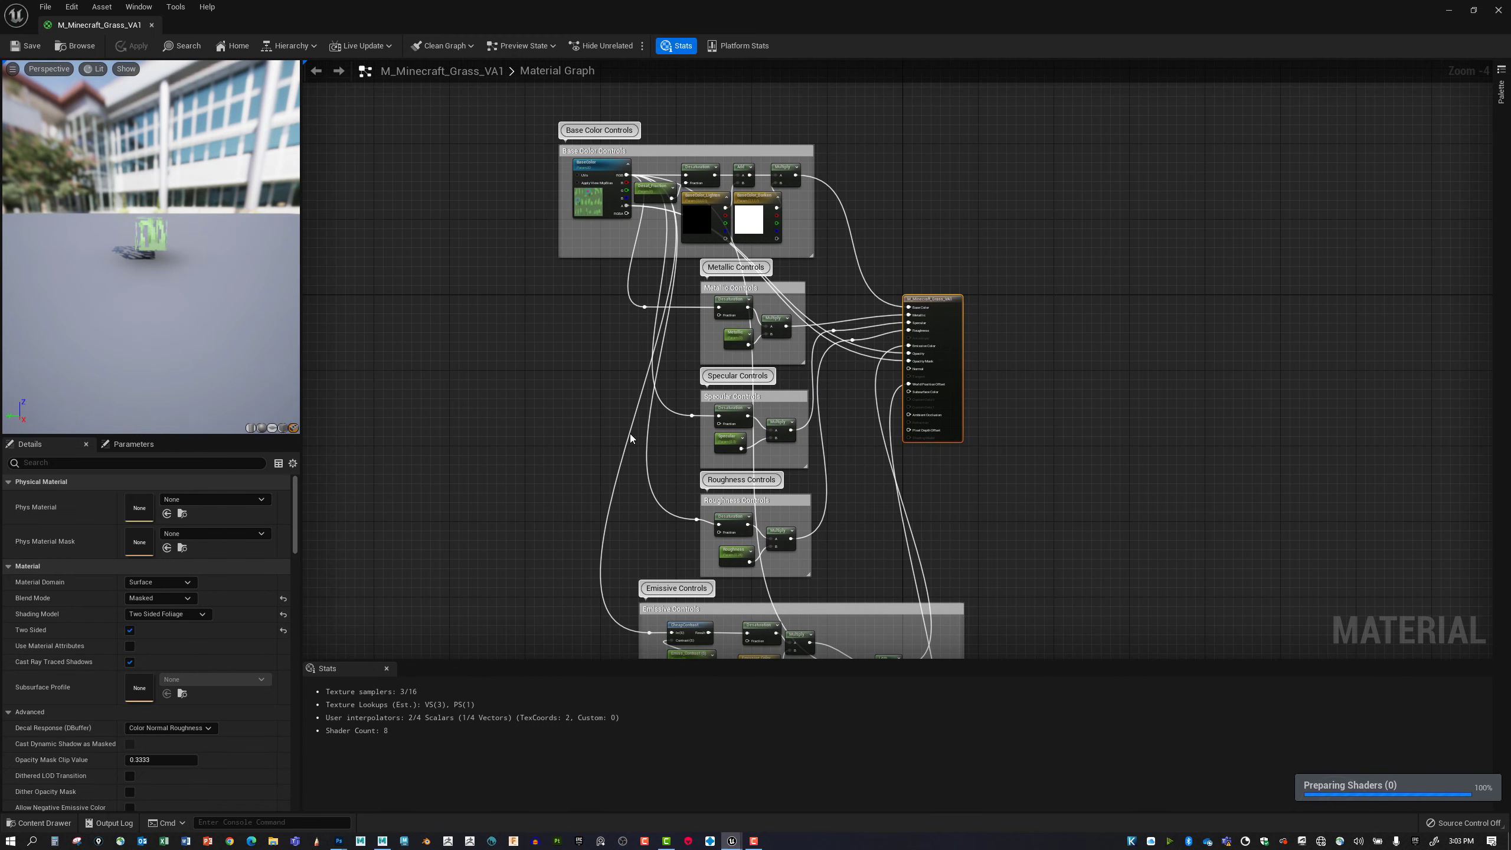
pyautogui.moveTo(604, 390); pyautogui.dragTo(591, 463, button='right')
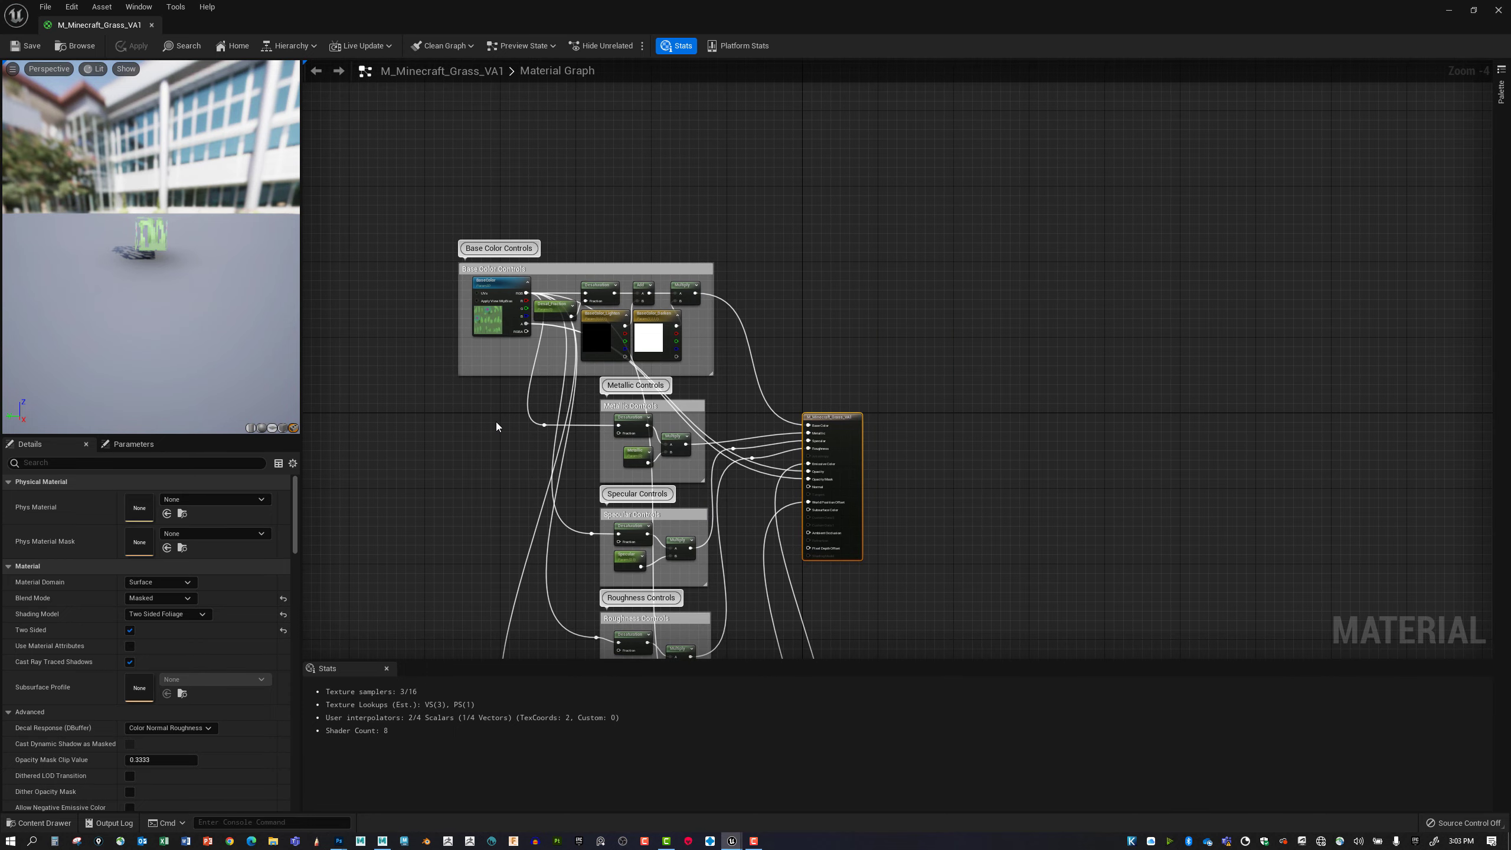
pyautogui.scroll(1, 496, 426)
pyautogui.moveTo(541, 285)
pyautogui.mouseDown(button='right')
pyautogui.moveTo(503, 369)
pyautogui.moveTo(506, 441)
pyautogui.moveTo(490, 335)
pyautogui.moveTo(515, 288)
pyautogui.mouseUp(button='right')
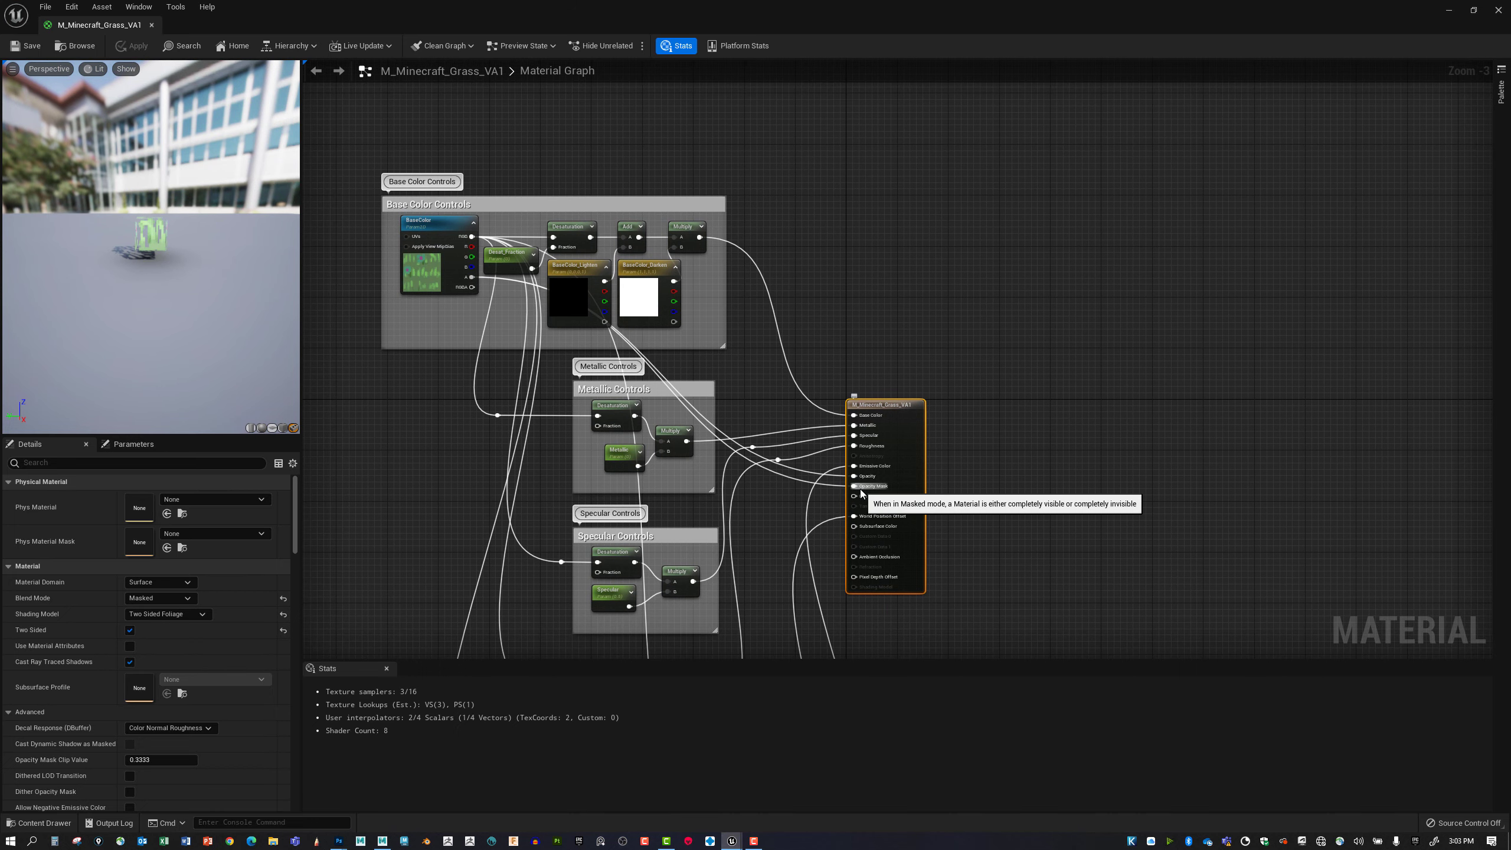
pyautogui.moveTo(773, 566); pyautogui.dragTo(946, 425, button='right')
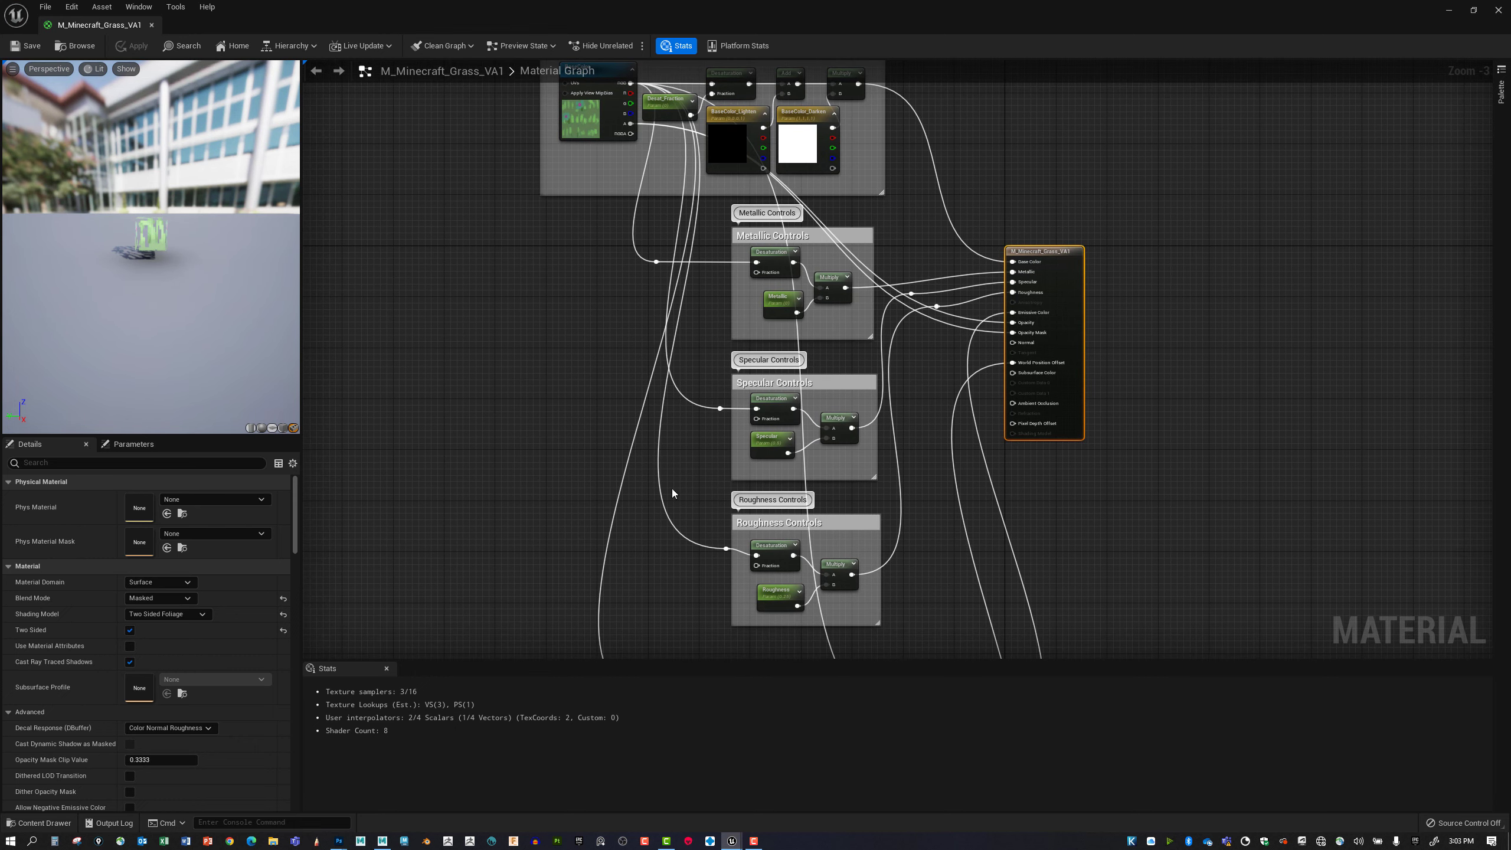
pyautogui.moveTo(529, 446); pyautogui.dragTo(485, 501, button='right')
pyautogui.click(531, 402)
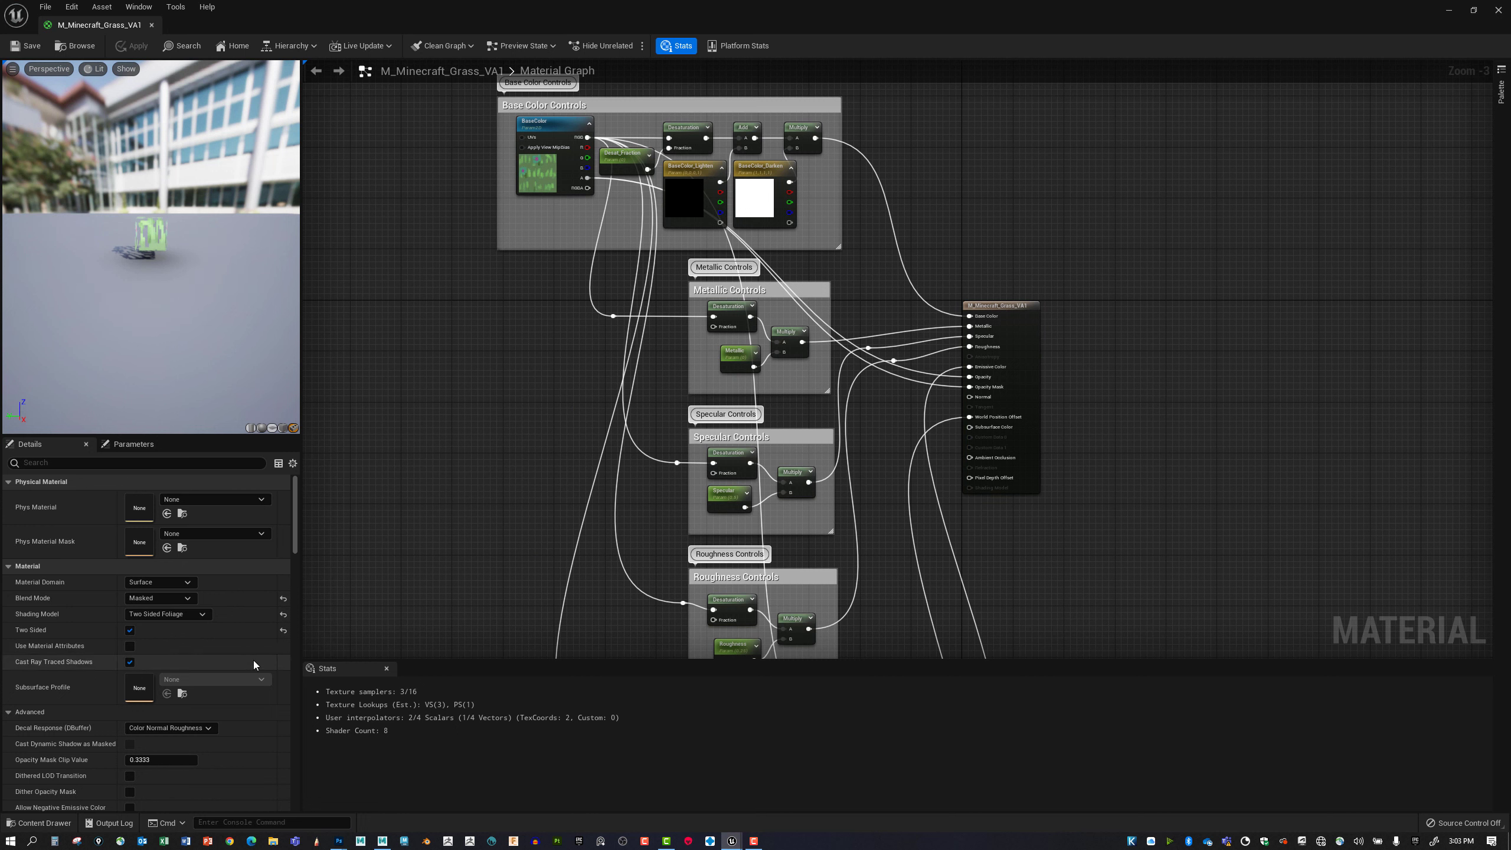
pyautogui.scroll(-3, 252, 659)
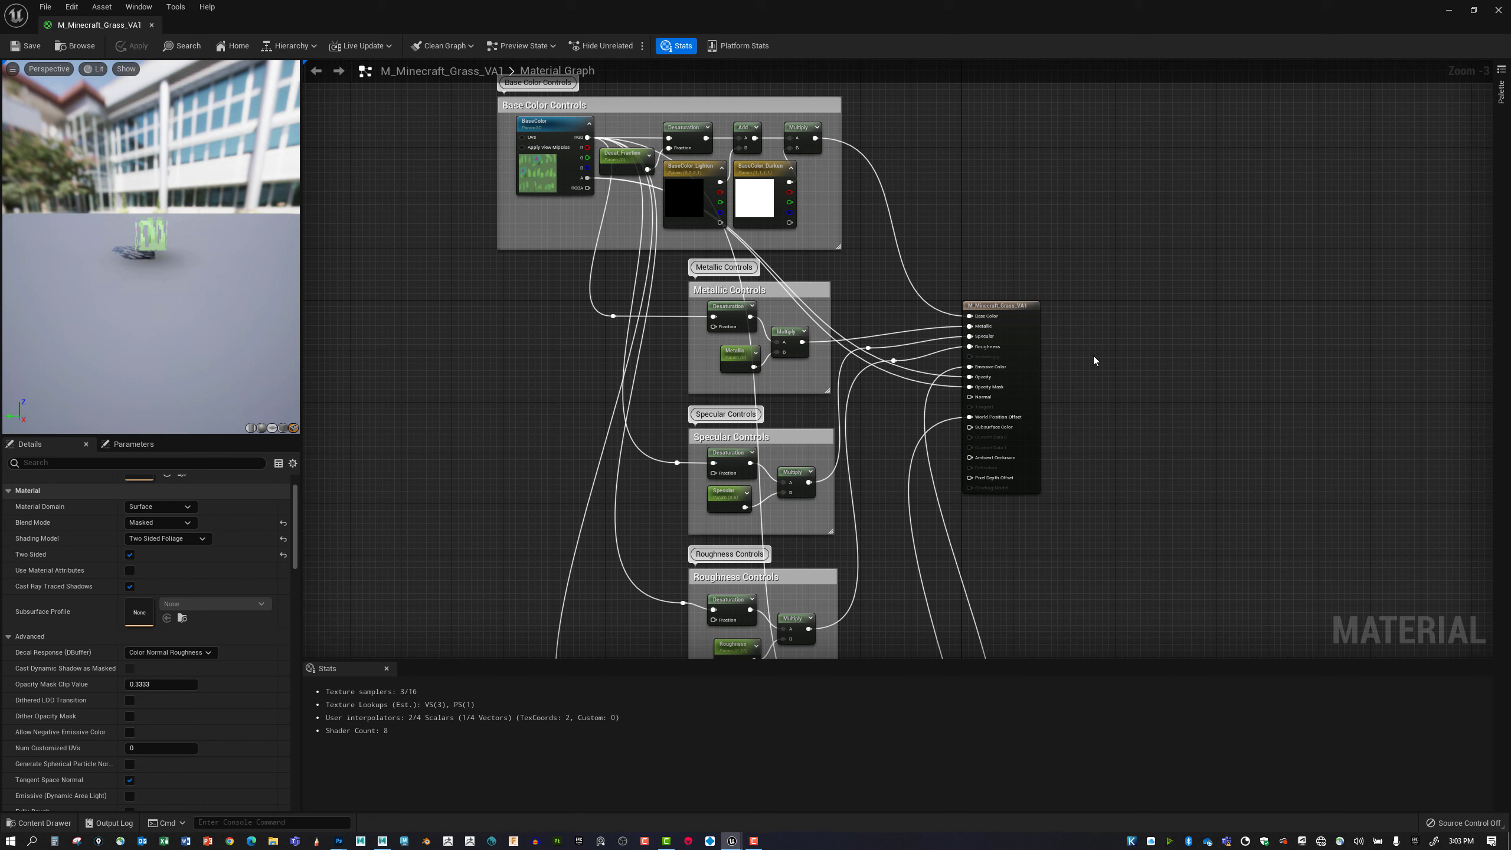
# Choose Masked as the grass material's blend mode and inspect the cutouts on the preview cube.
pyautogui.click(1037, 335)
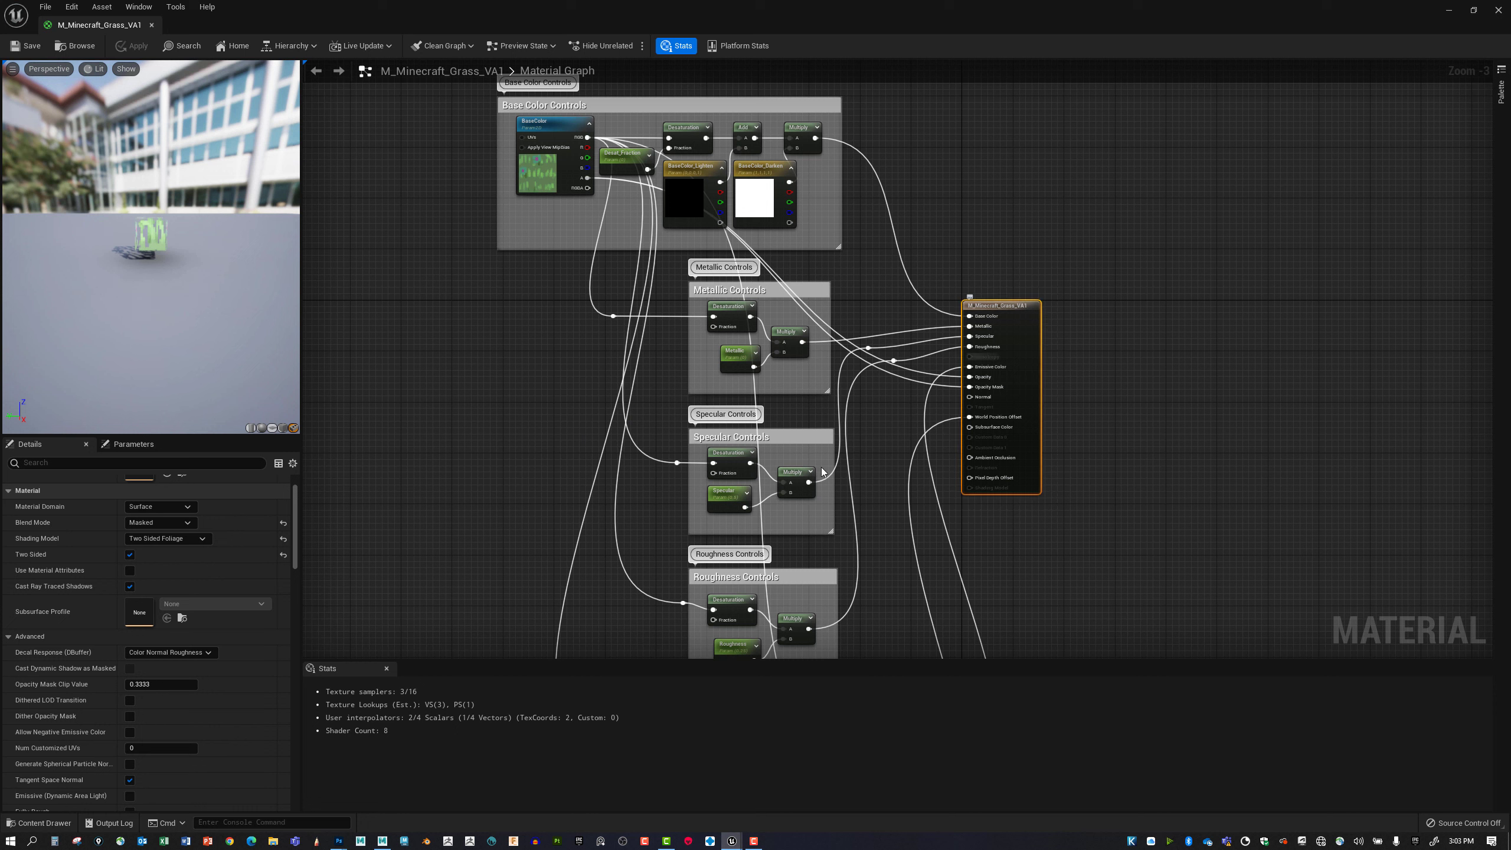
pyautogui.scroll(3, 259, 564)
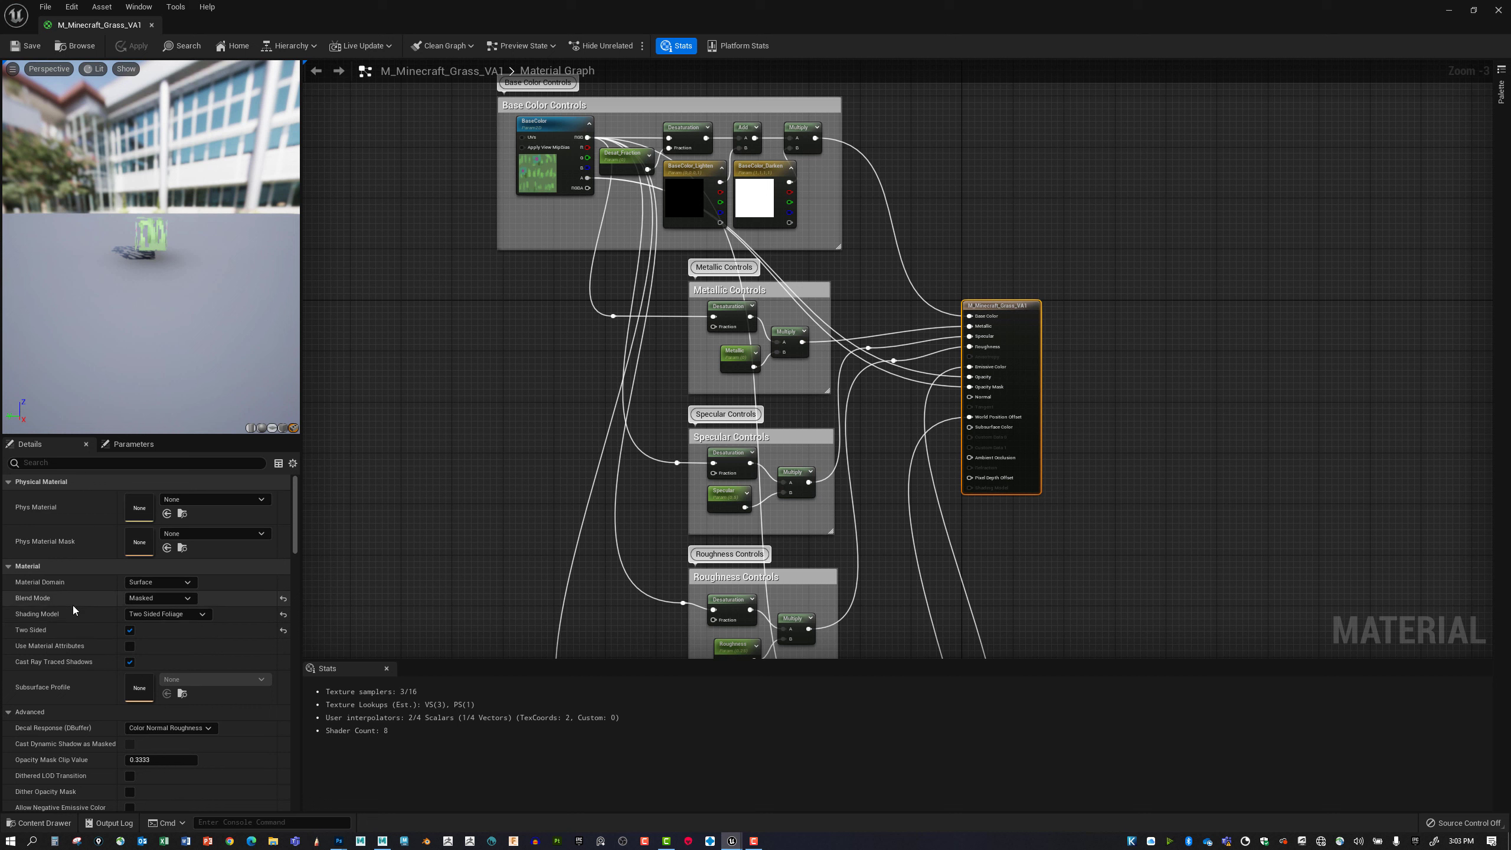
pyautogui.click(177, 601)
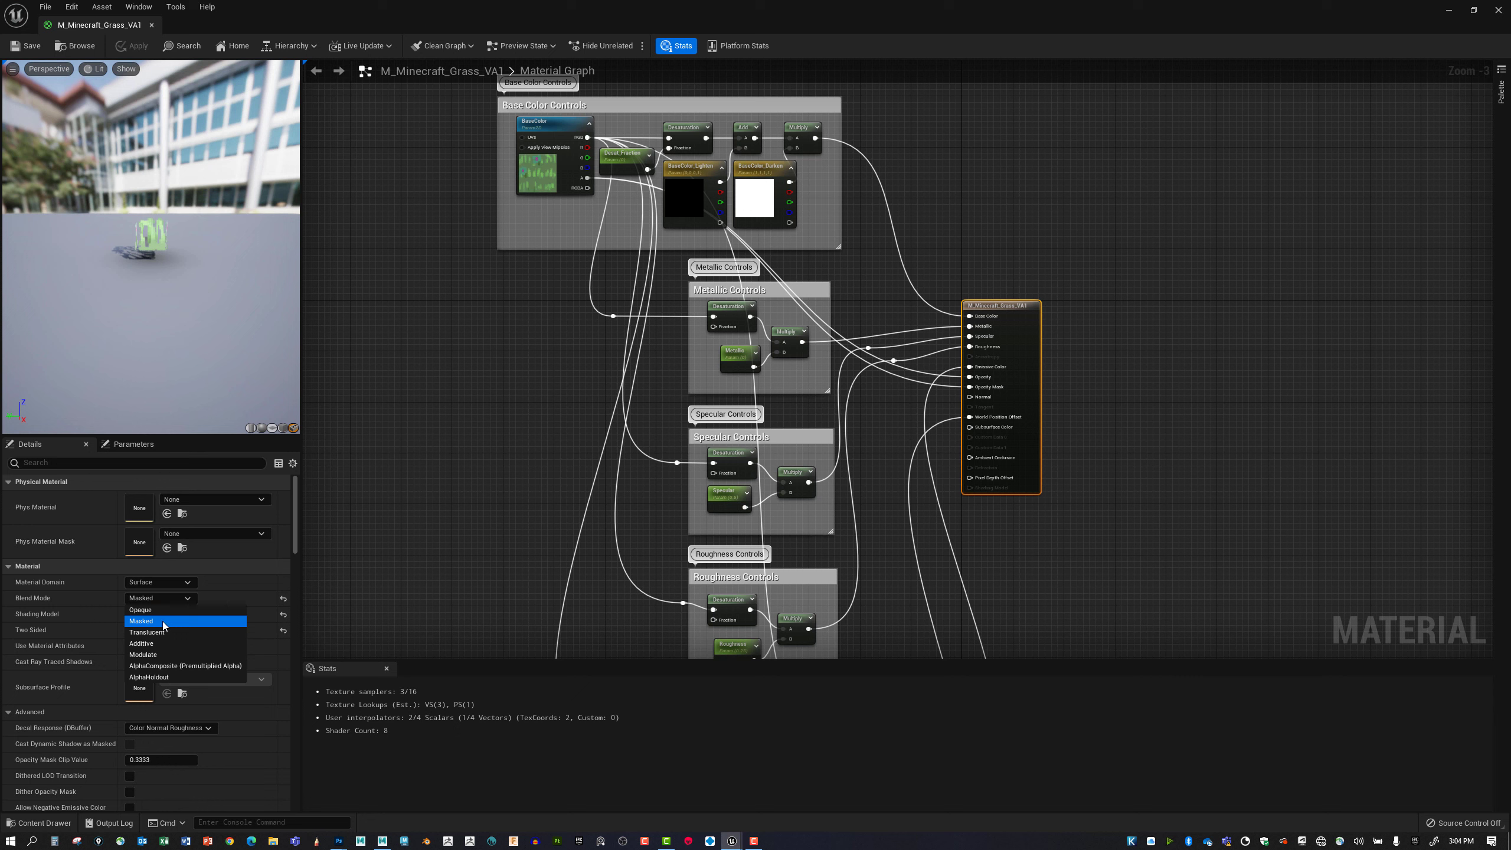
pyautogui.click(164, 622)
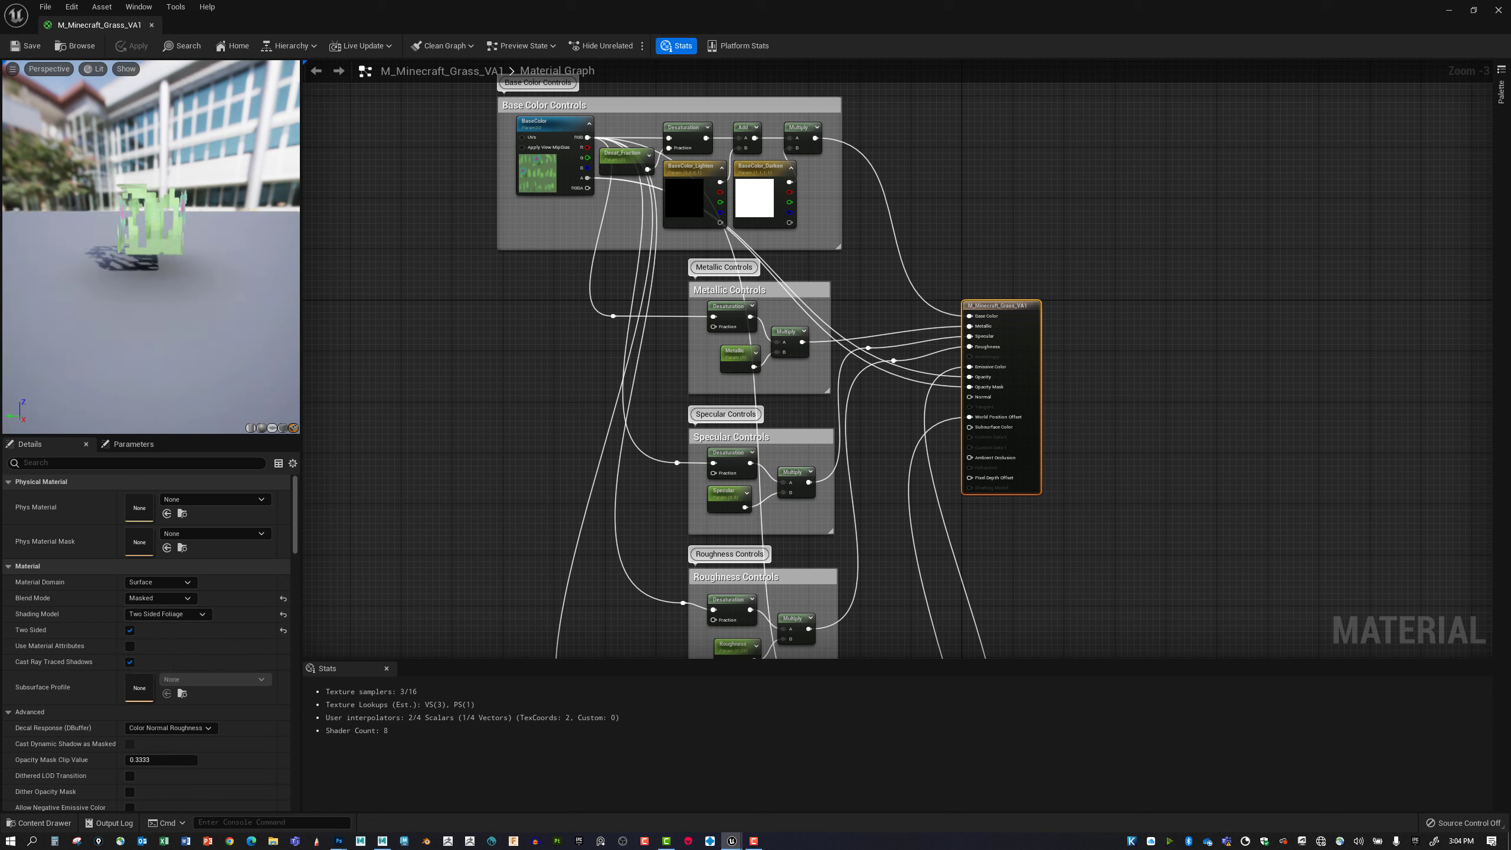
pyautogui.moveTo(159, 263); pyautogui.dragTo(178, 264, button='right')
pyautogui.moveTo(158, 263); pyautogui.dragTo(211, 284)
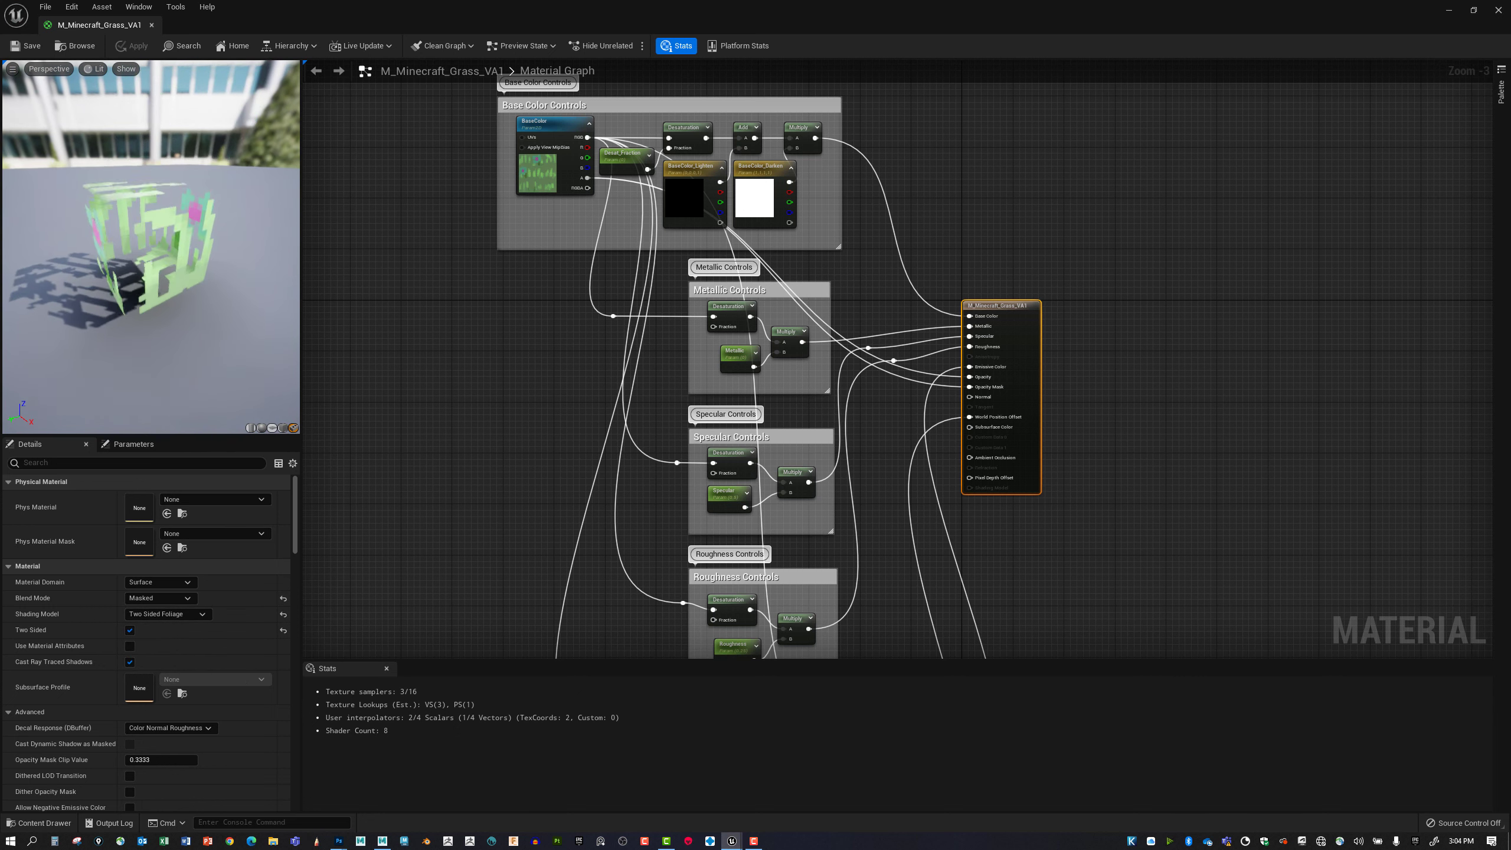
pyautogui.moveTo(165, 236); pyautogui.dragTo(172, 240)
pyautogui.moveTo(166, 236); pyautogui.dragTo(178, 244, button='right')
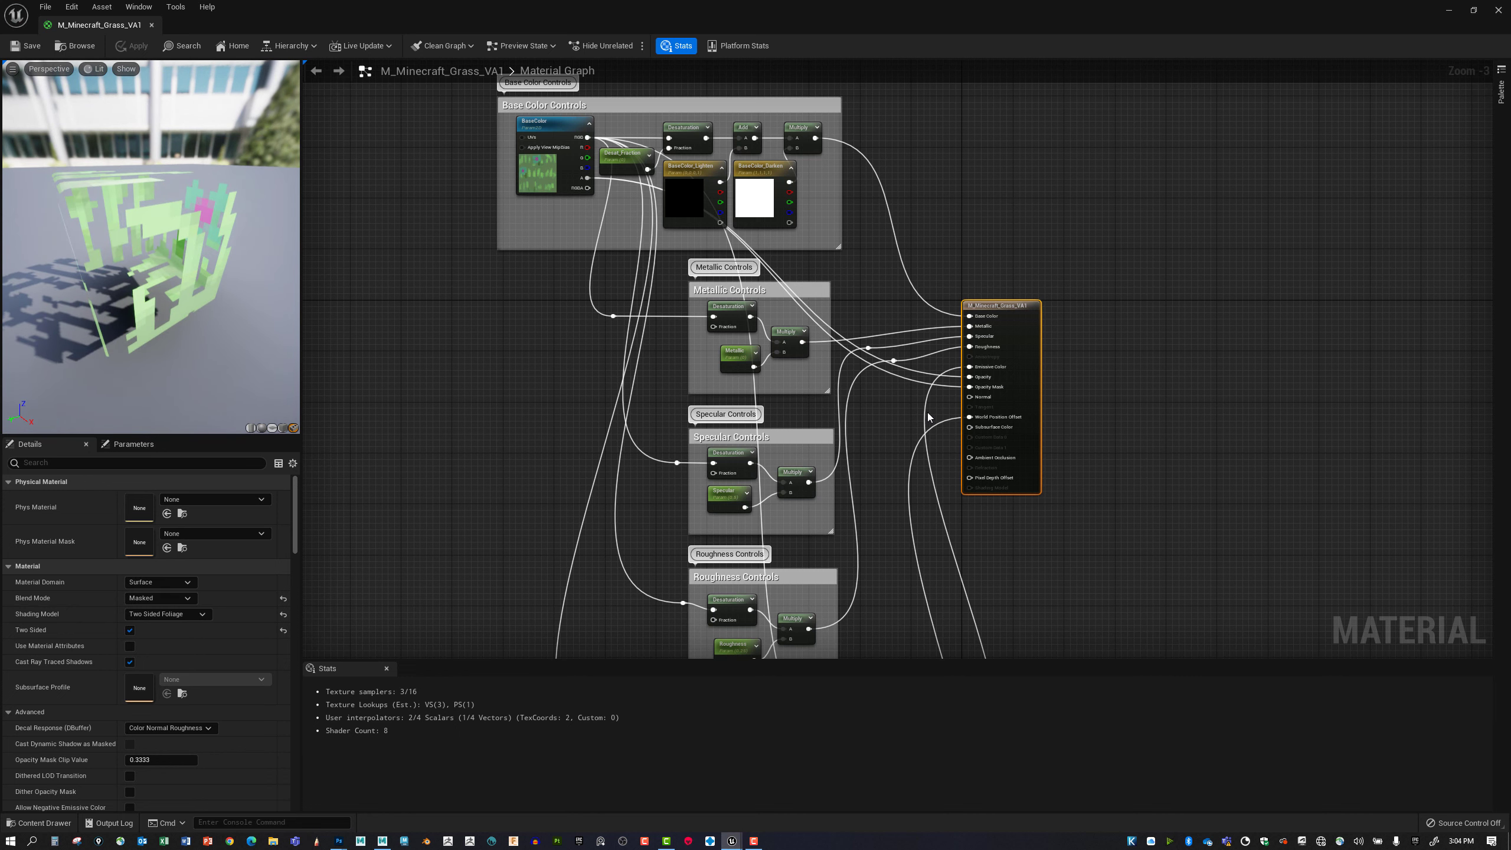
# Try the Translucent blend mode on the grass material and compare the preview cube and the output node's available opacity inputs.
pyautogui.scroll(3, 984, 419)
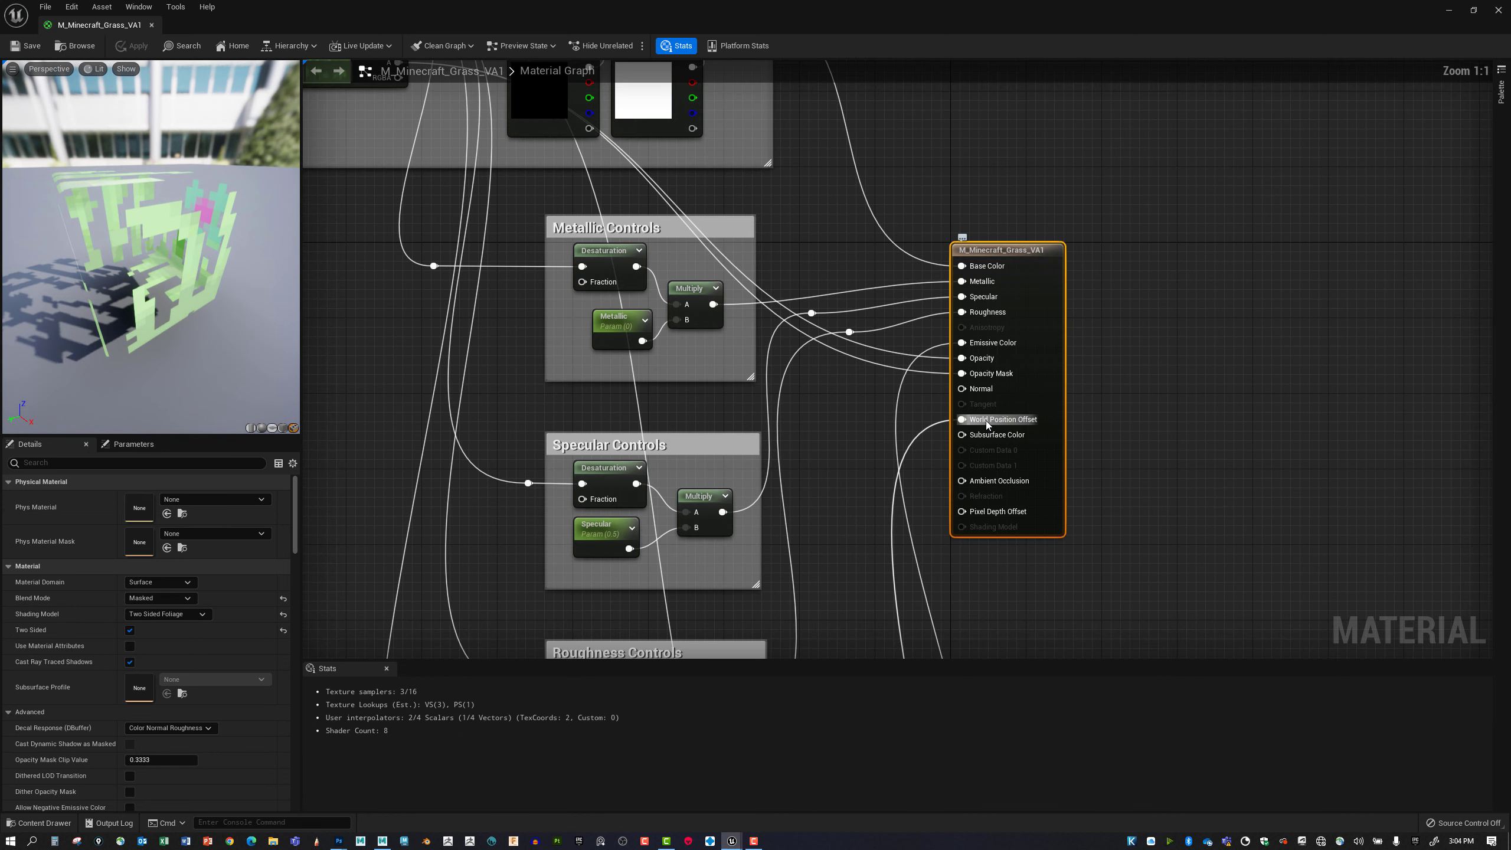
pyautogui.scroll(-1, 998, 378)
pyautogui.click(186, 598)
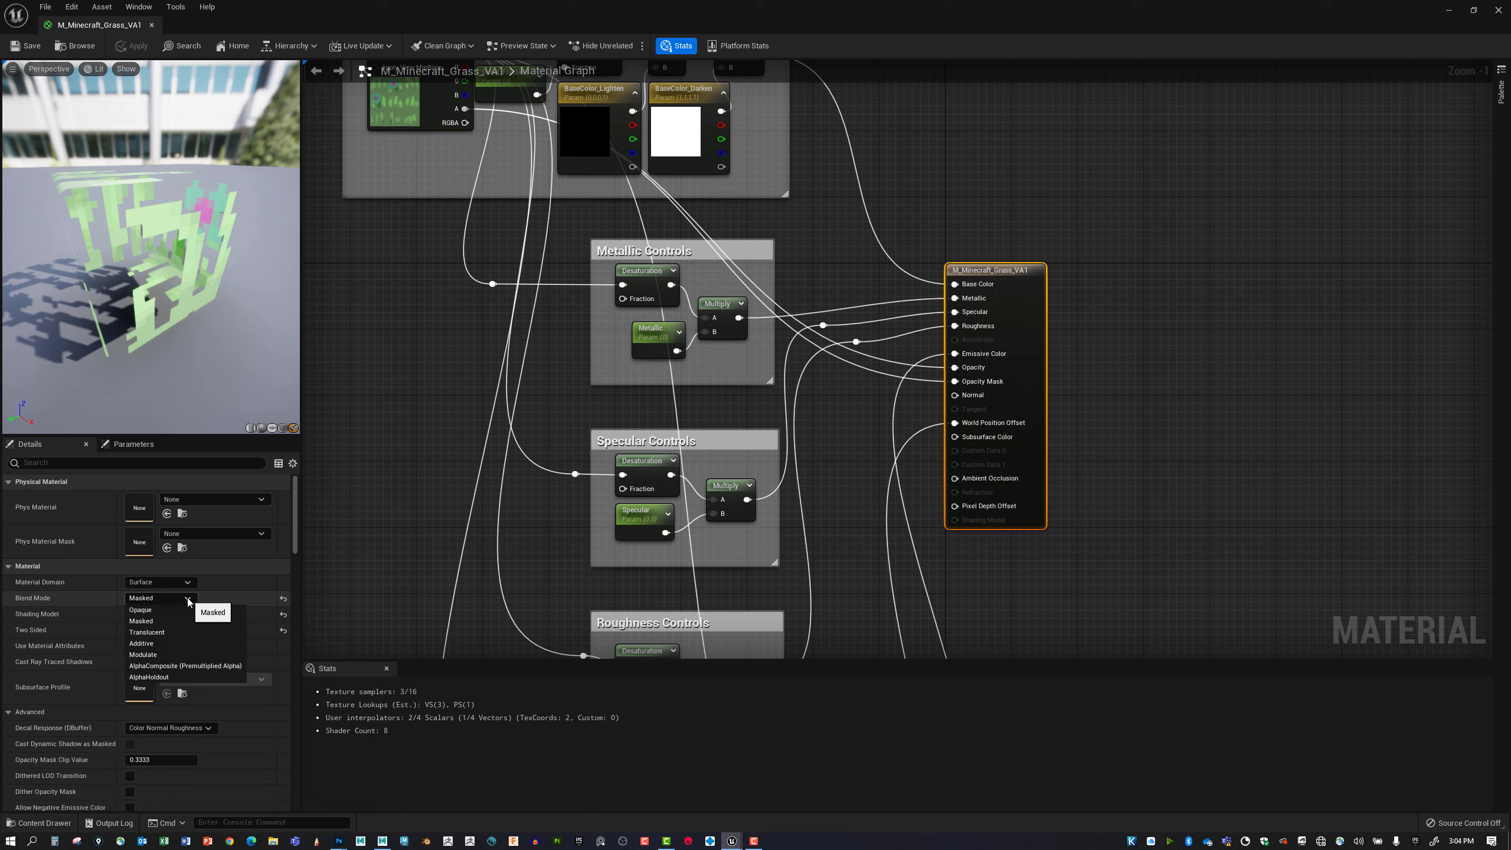
pyautogui.click(146, 631)
pyautogui.moveTo(193, 369)
pyautogui.mouseDown()
pyautogui.moveTo(262, 363)
pyautogui.moveTo(184, 368)
pyautogui.moveTo(203, 366)
pyautogui.mouseUp()
pyautogui.moveTo(374, 357); pyautogui.dragTo(406, 415, button='right')
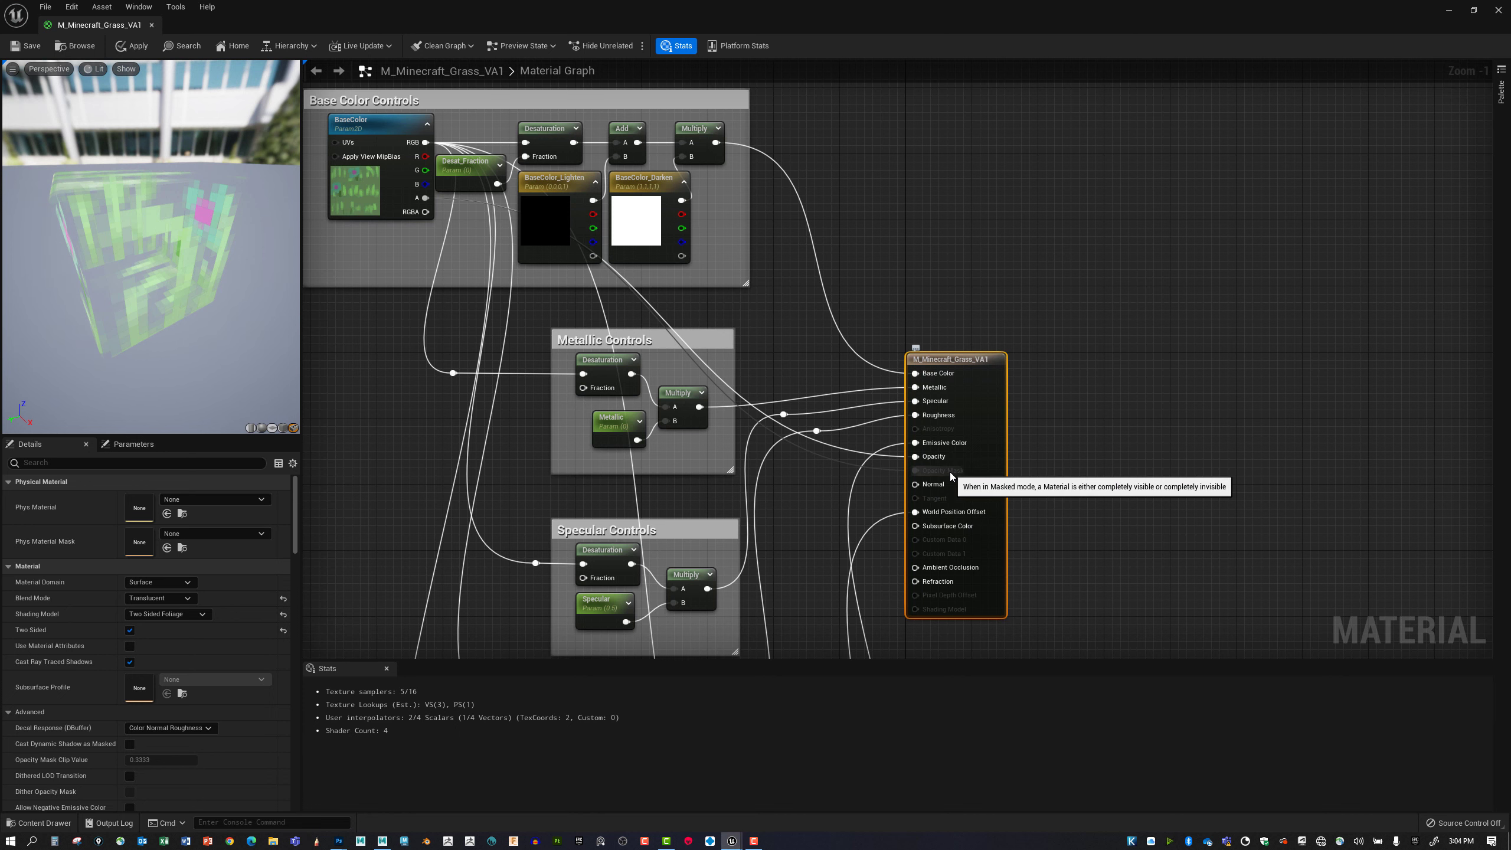
pyautogui.moveTo(797, 571); pyautogui.dragTo(819, 493, button='right')
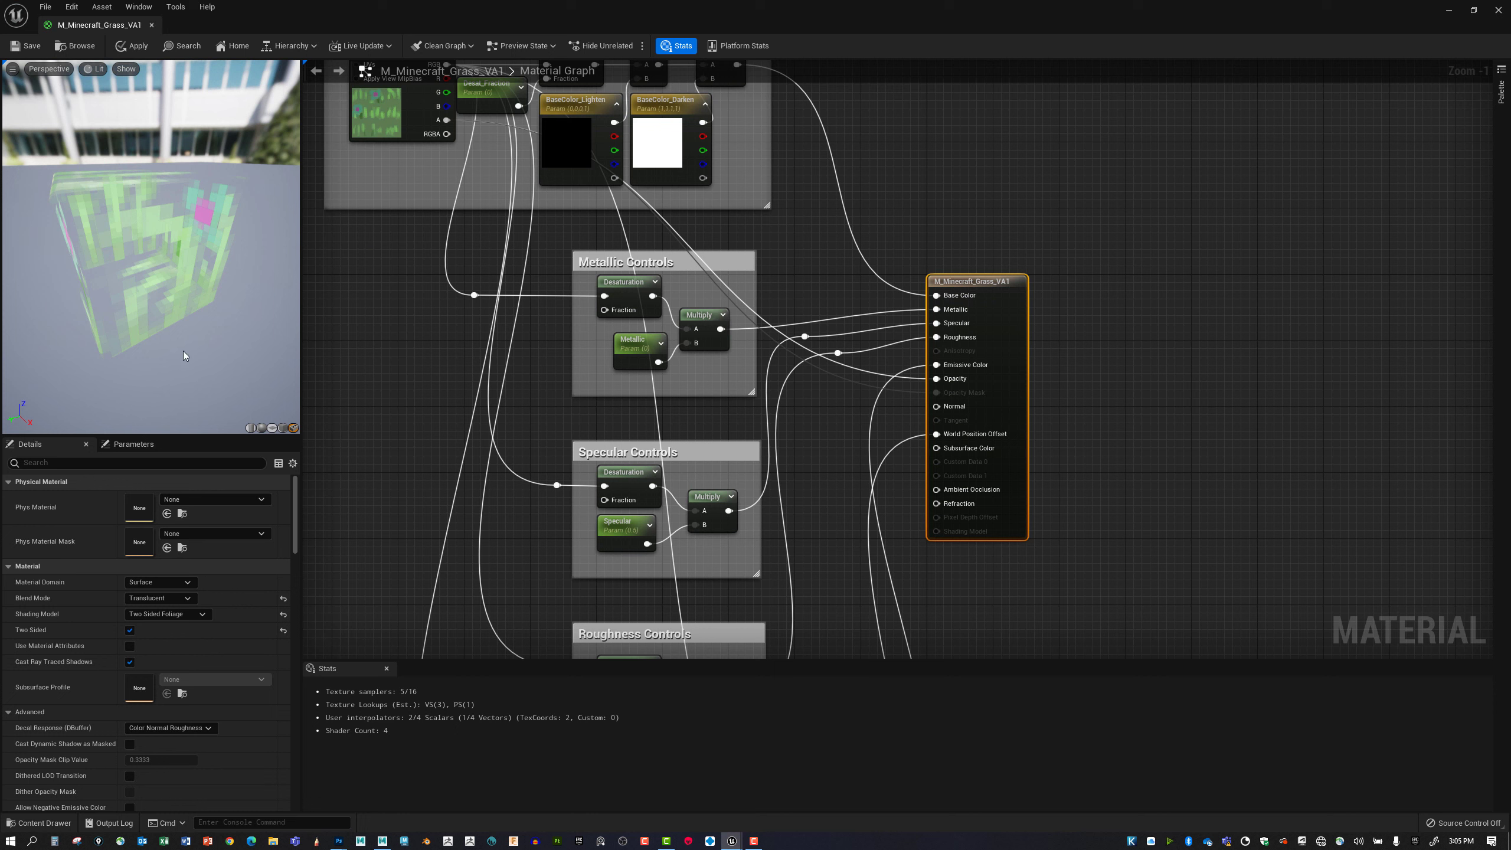
# Switch the grass material back to the Masked blend mode and inspect the cutouts around the preview cube.
pyautogui.click(159, 597)
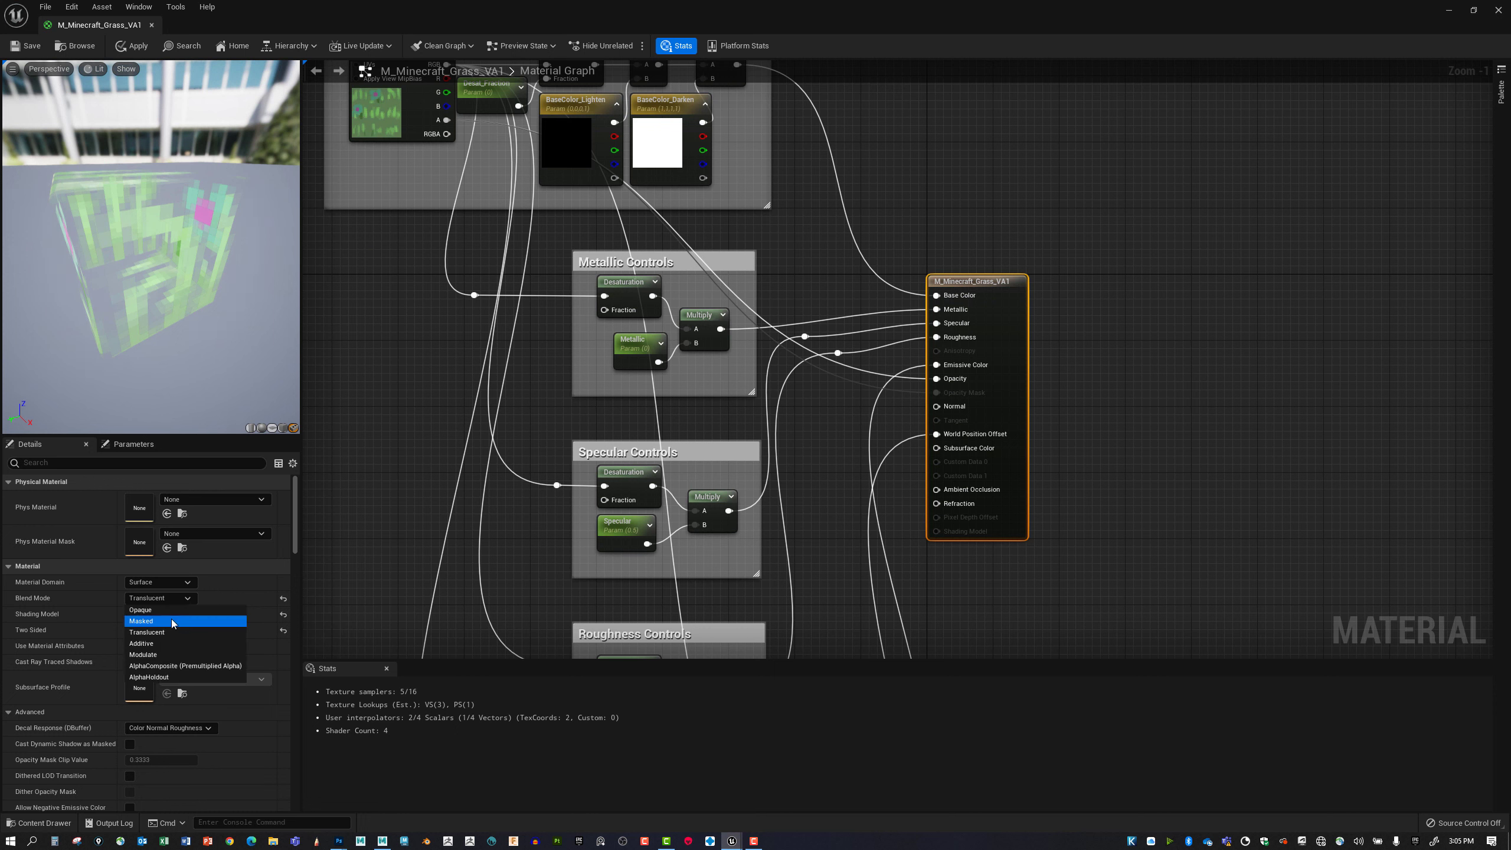
pyautogui.click(172, 620)
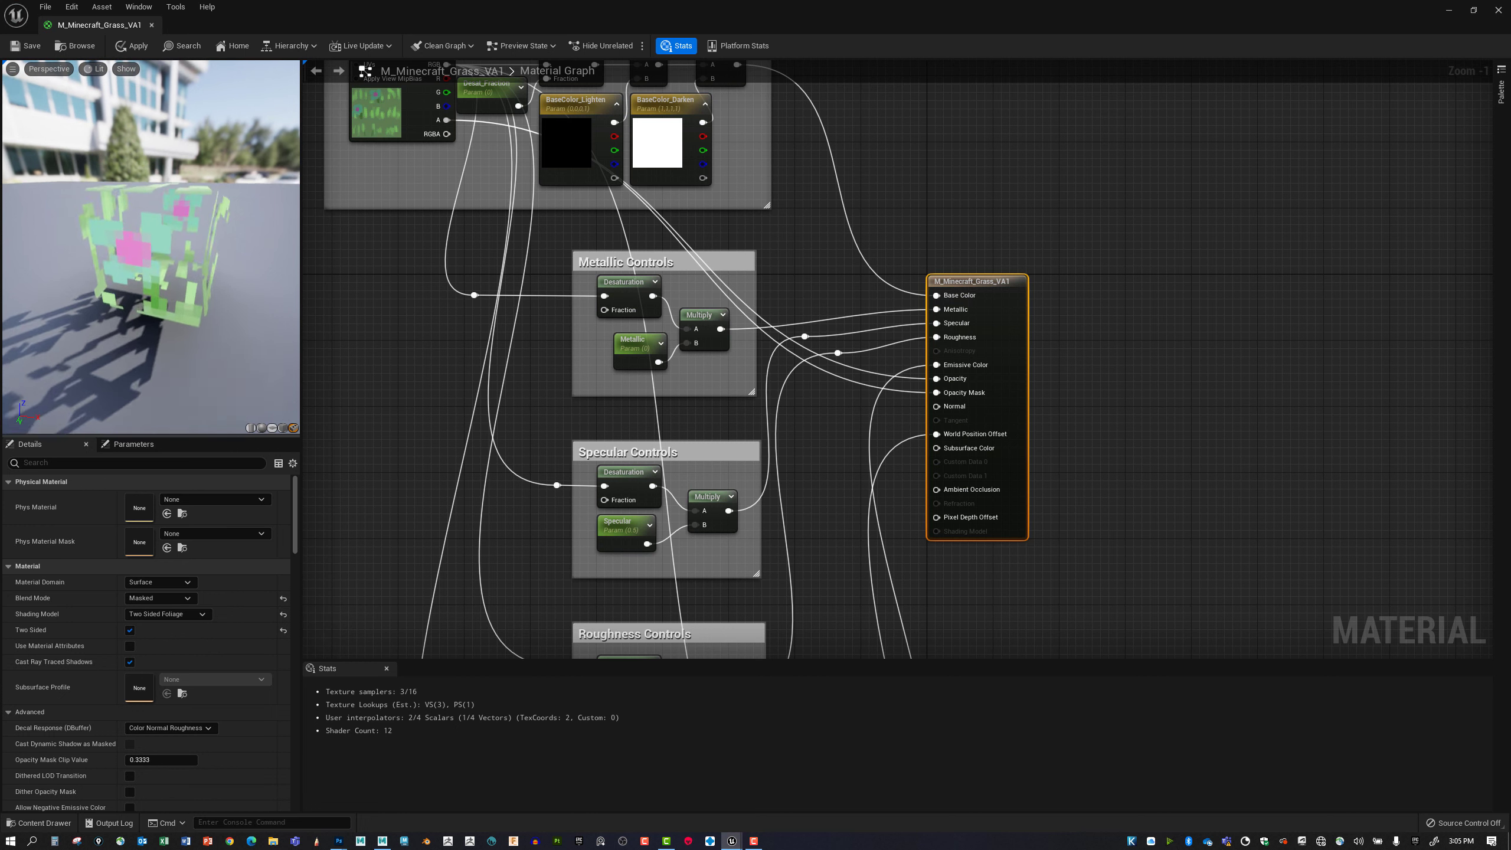
pyautogui.moveTo(148, 250); pyautogui.dragTo(185, 255)
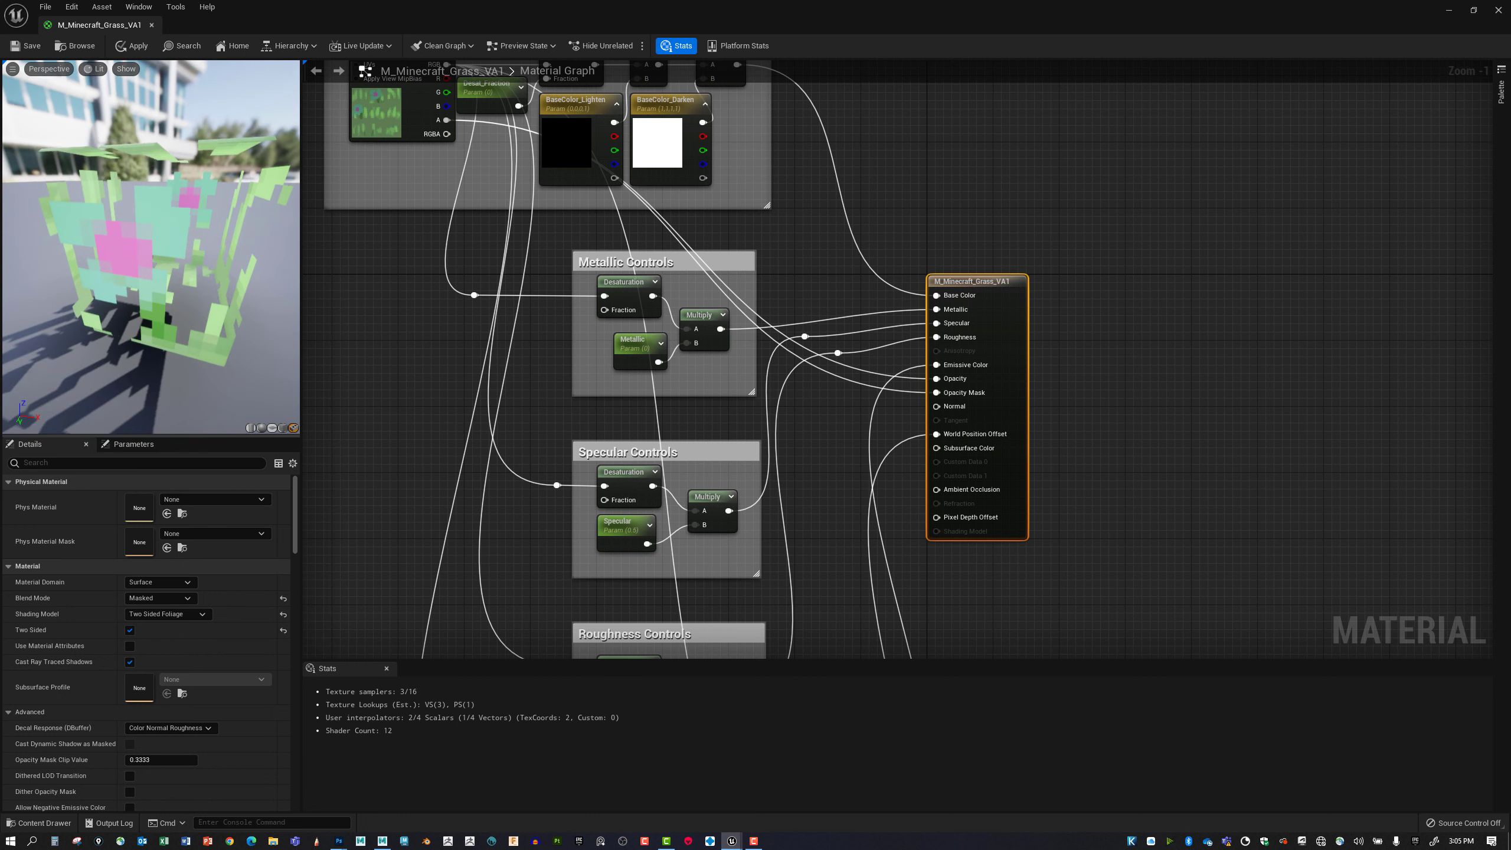
pyautogui.moveTo(184, 357)
pyautogui.mouseDown(button='right')
pyautogui.moveTo(160, 334)
pyautogui.moveTo(194, 366)
pyautogui.mouseUp(button='right')
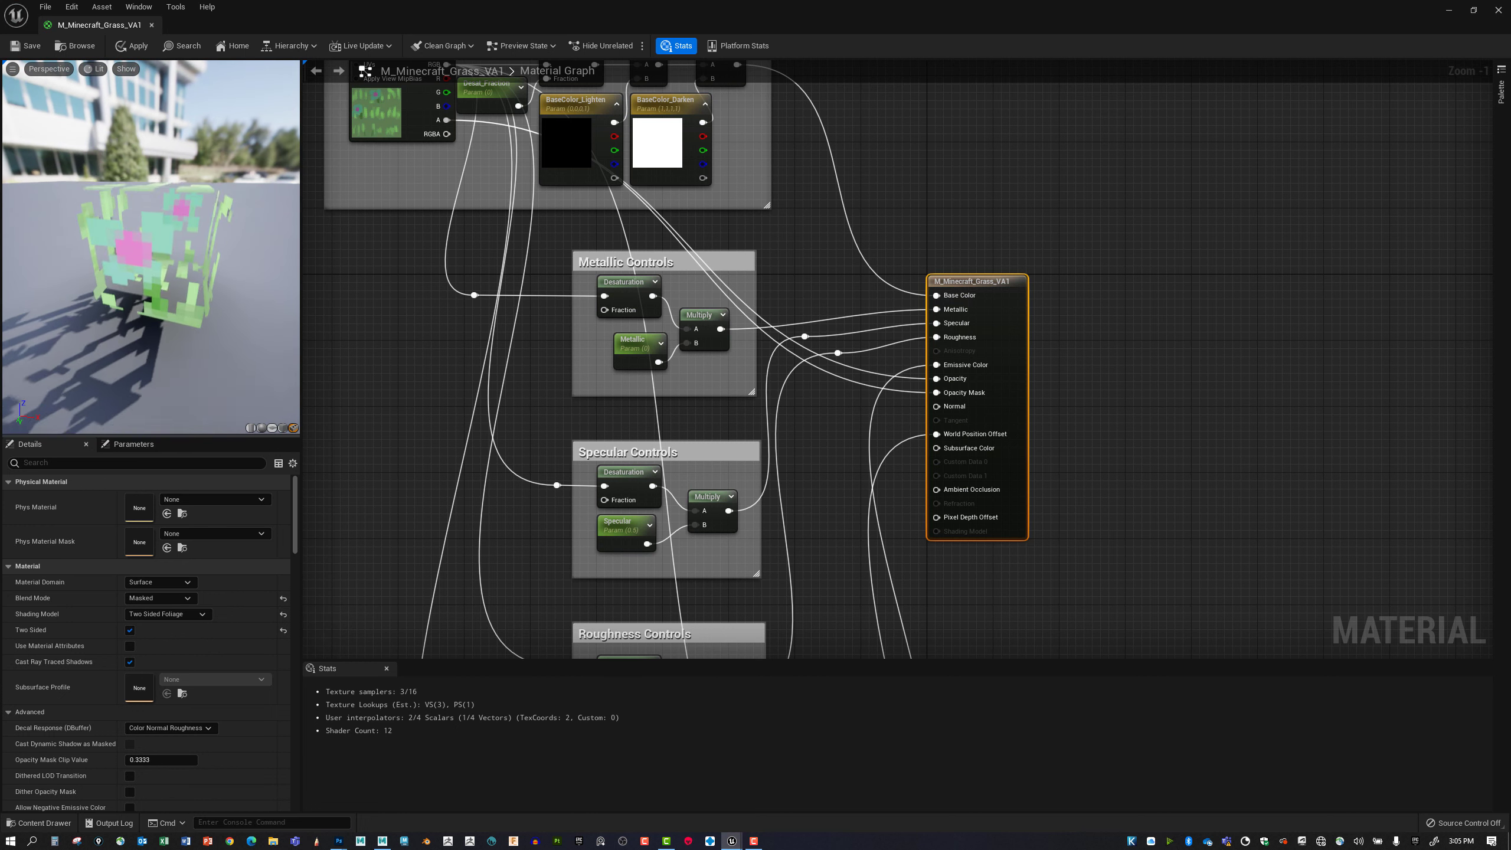
pyautogui.moveTo(170, 303); pyautogui.dragTo(161, 291, button='right')
pyautogui.moveTo(170, 304); pyautogui.dragTo(196, 315)
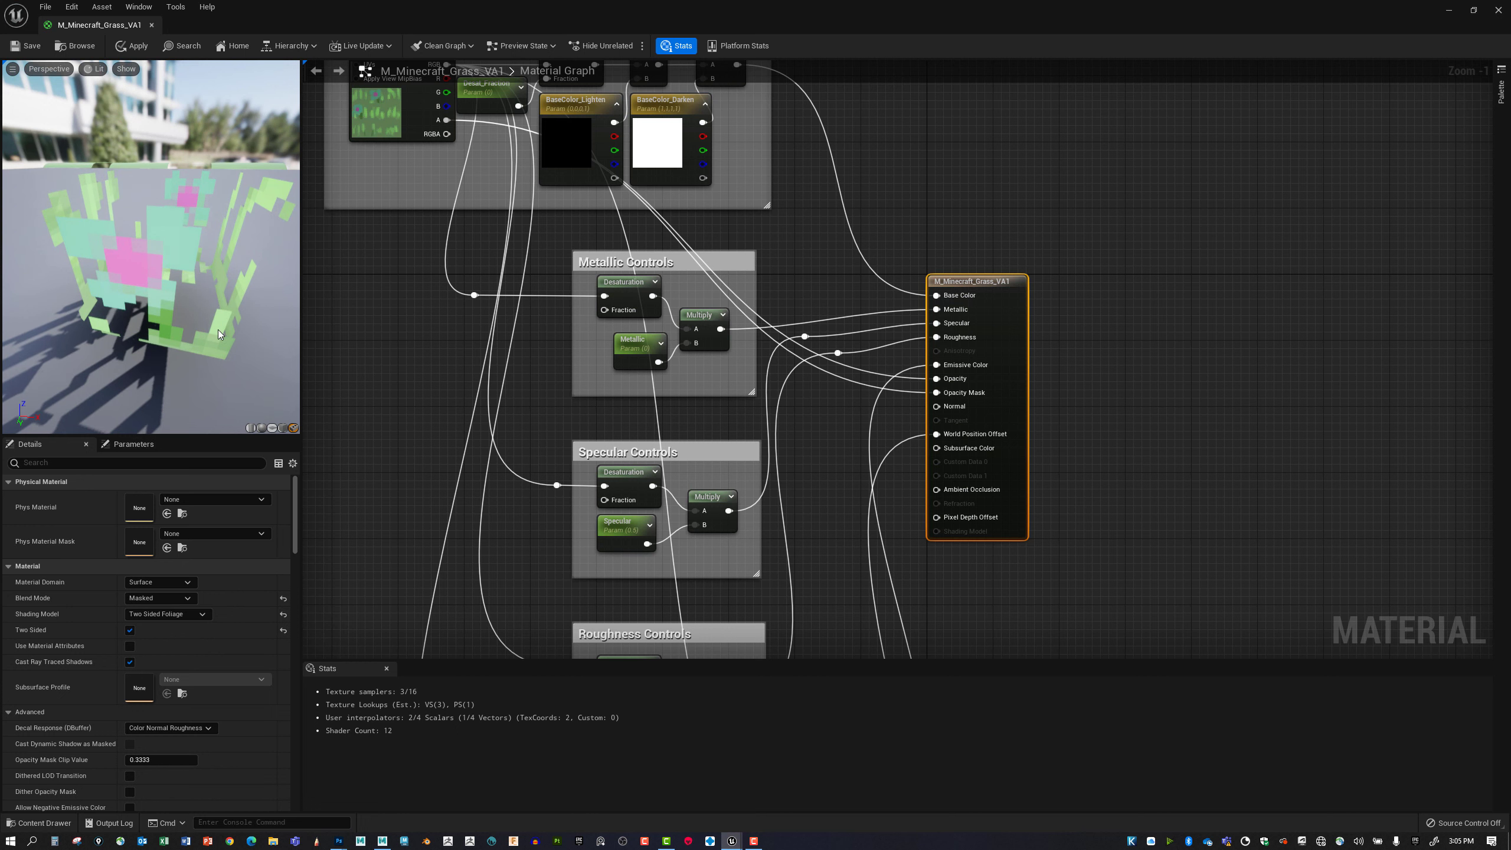
# Try the Translucent blend mode again, return to Masked and compare both looks on the preview cube.
pyautogui.click(172, 598)
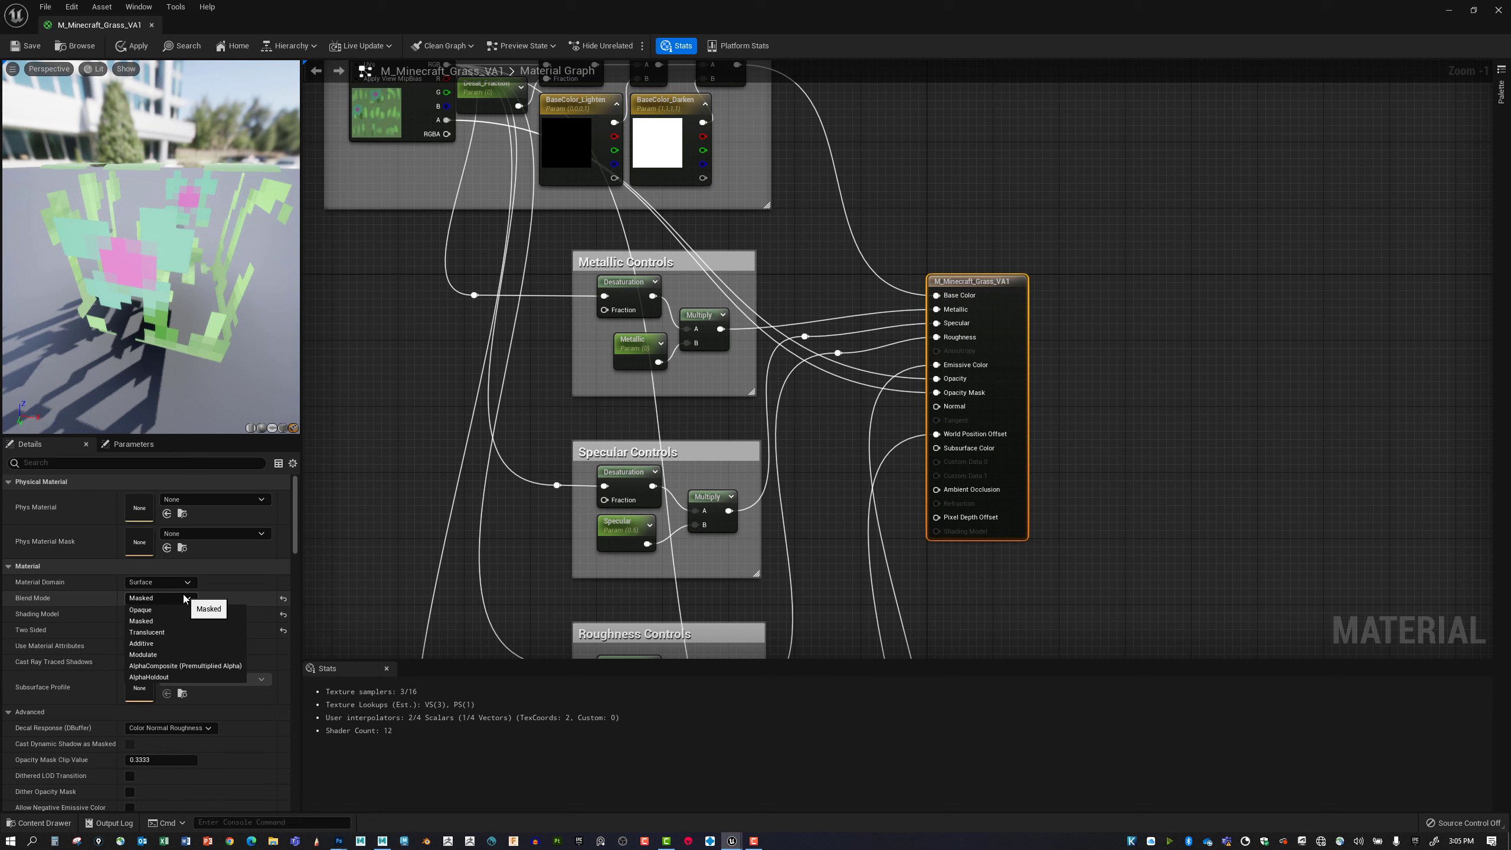
pyautogui.click(172, 632)
pyautogui.moveTo(149, 285); pyautogui.dragTo(297, 283)
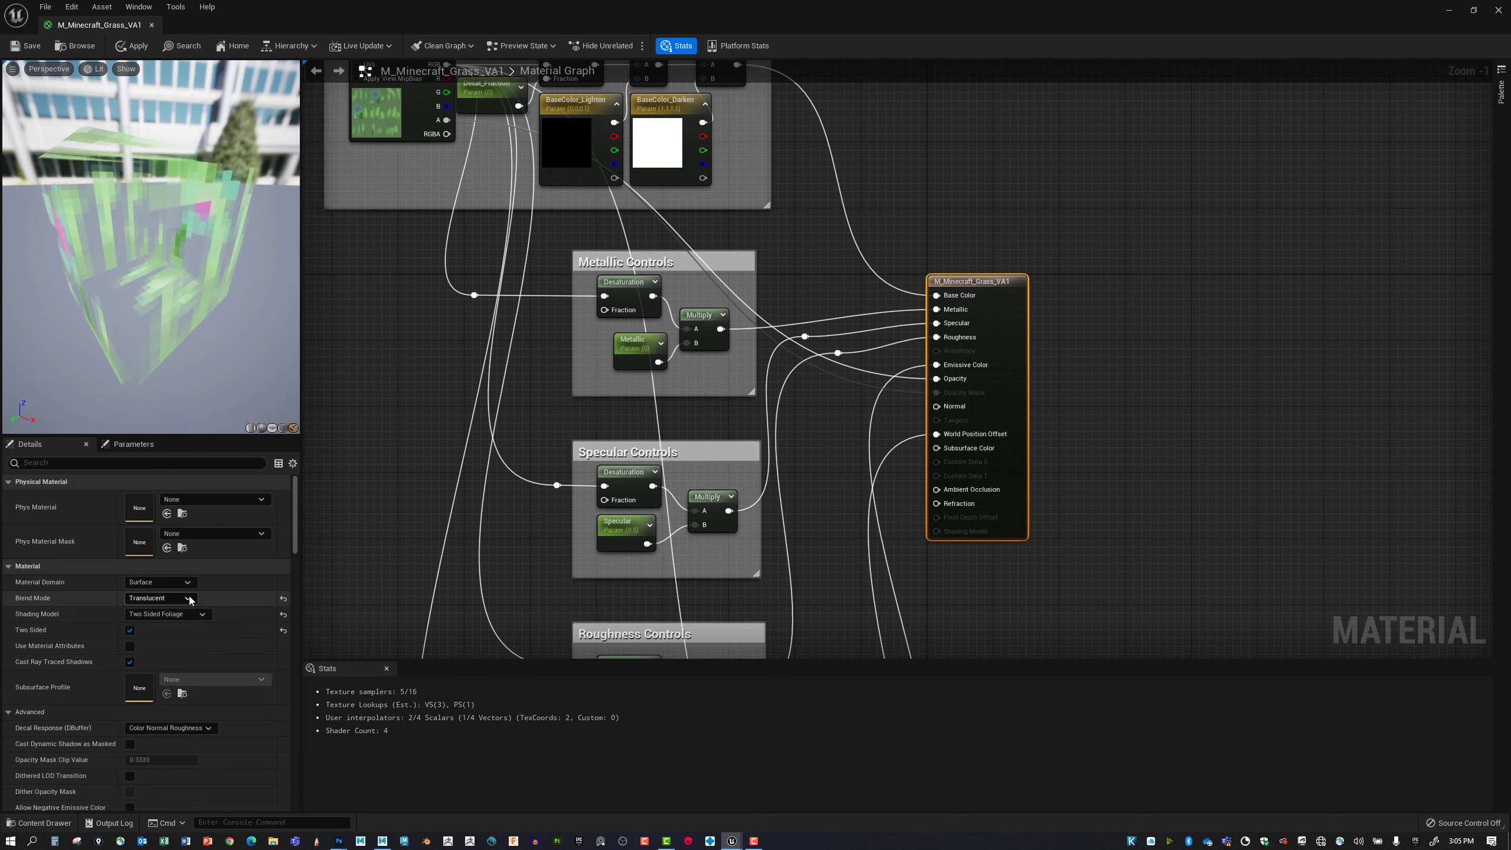
pyautogui.click(159, 597)
pyautogui.click(155, 617)
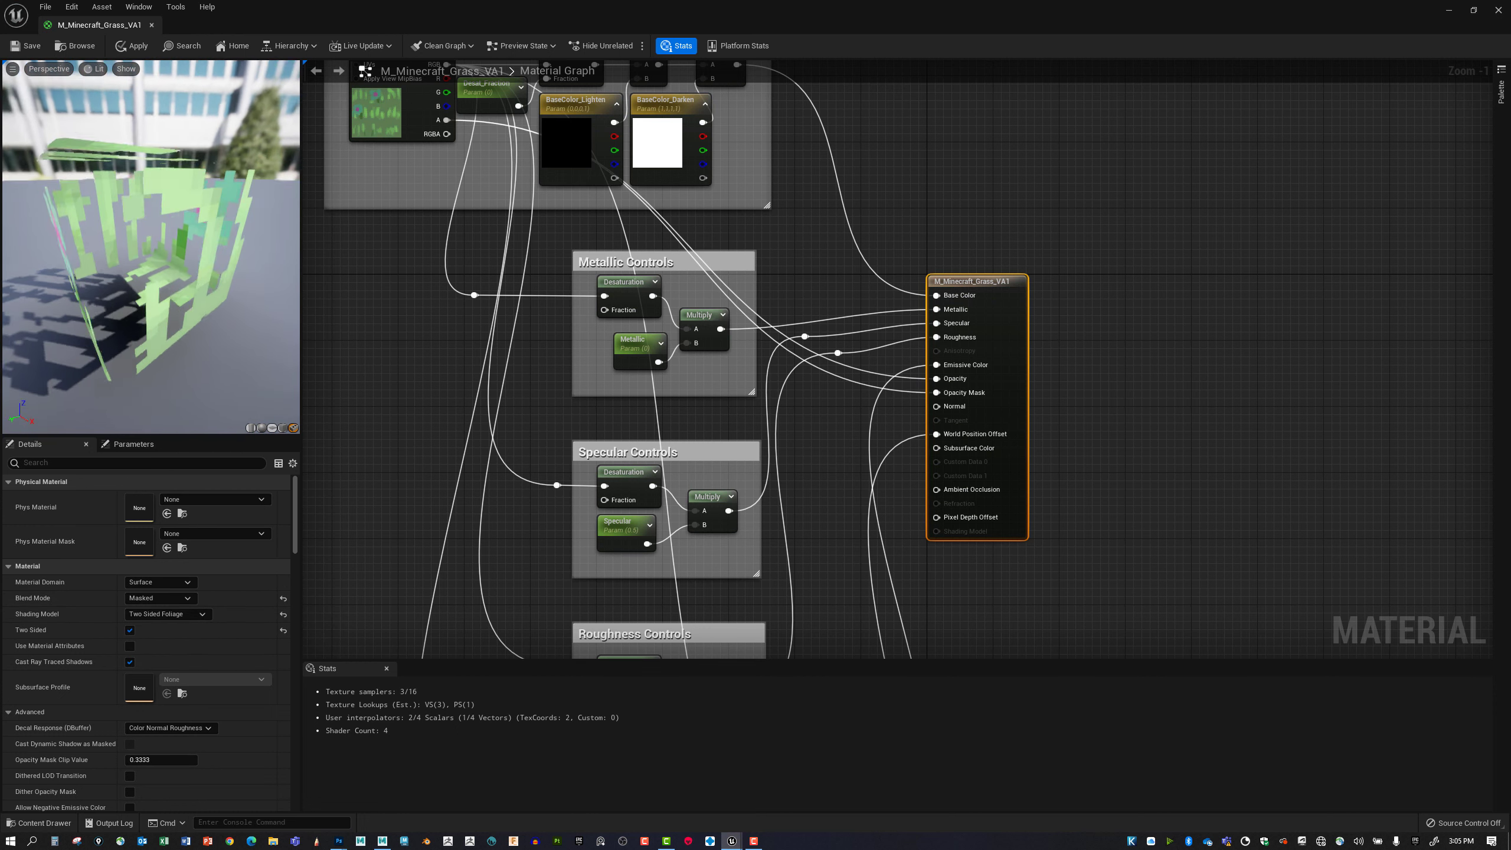
pyautogui.moveTo(193, 342); pyautogui.dragTo(101, 373)
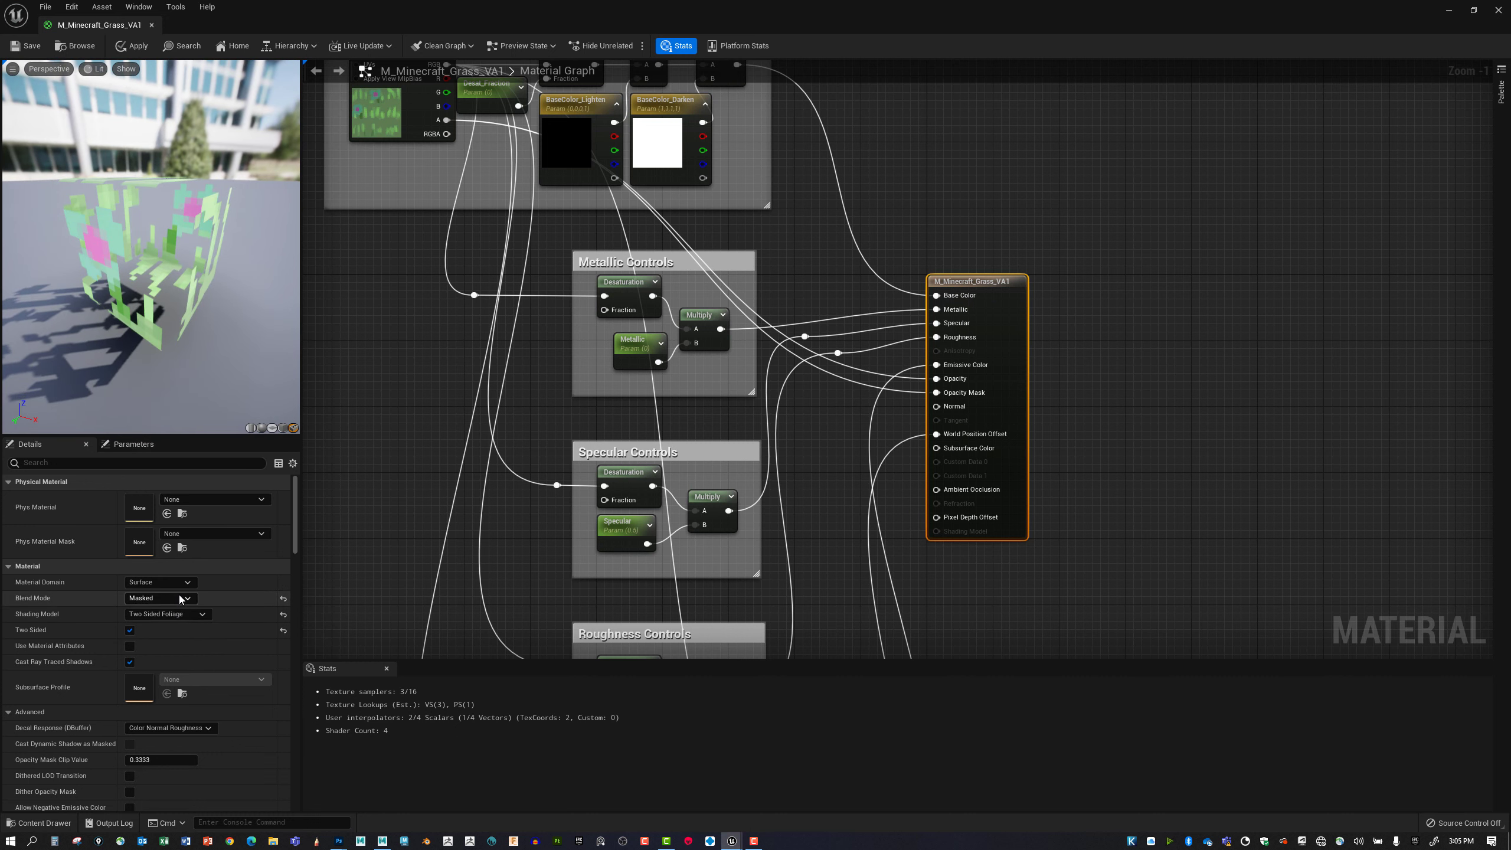
# Change the grass material's blend mode to Translucent and view the preview cube from another angle.
pyautogui.click(159, 597)
pyautogui.click(156, 631)
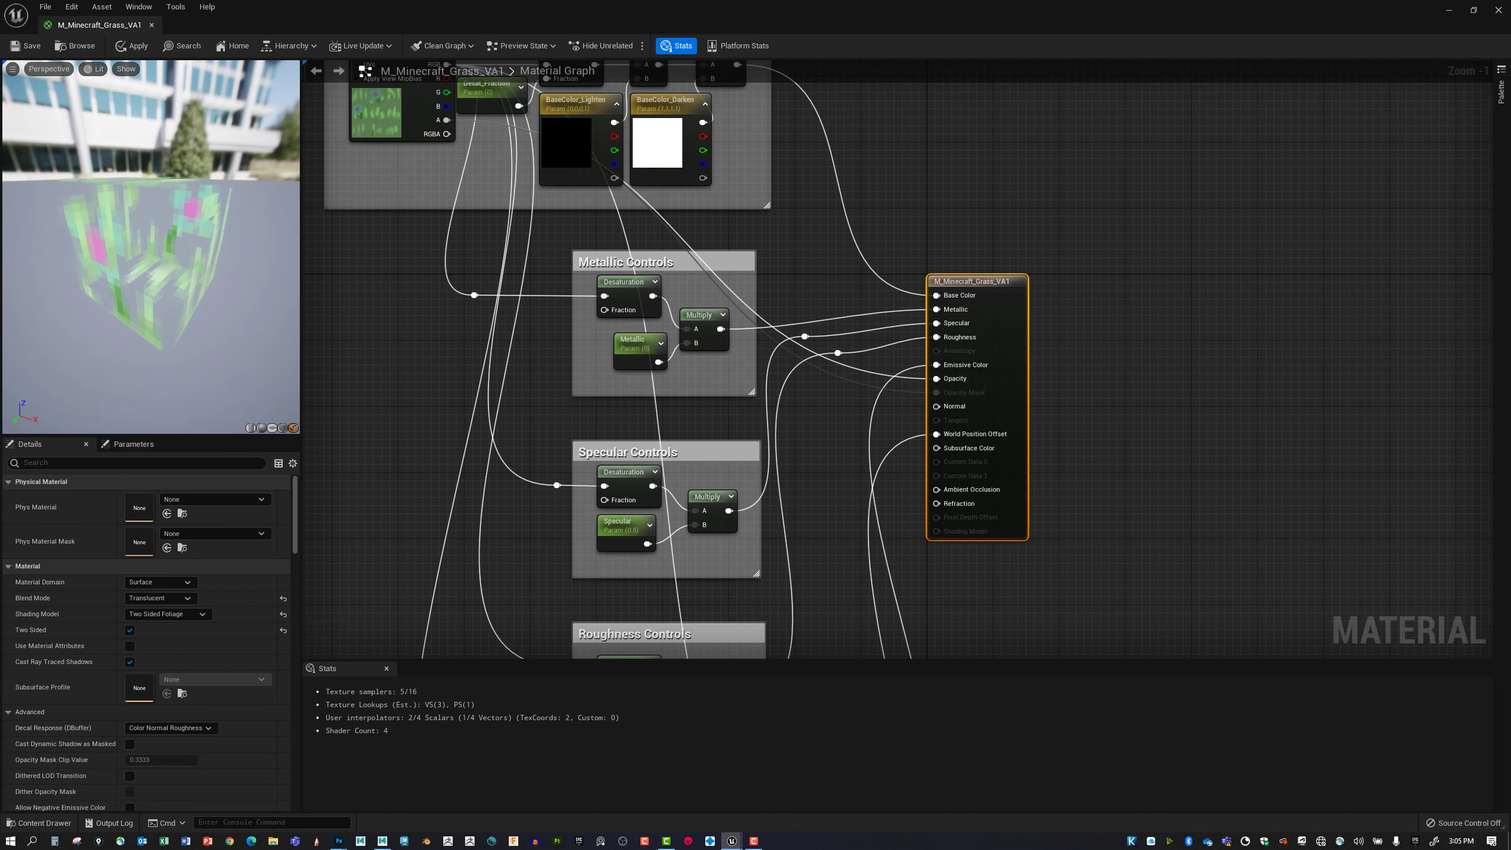
pyautogui.moveTo(144, 363); pyautogui.dragTo(133, 324)
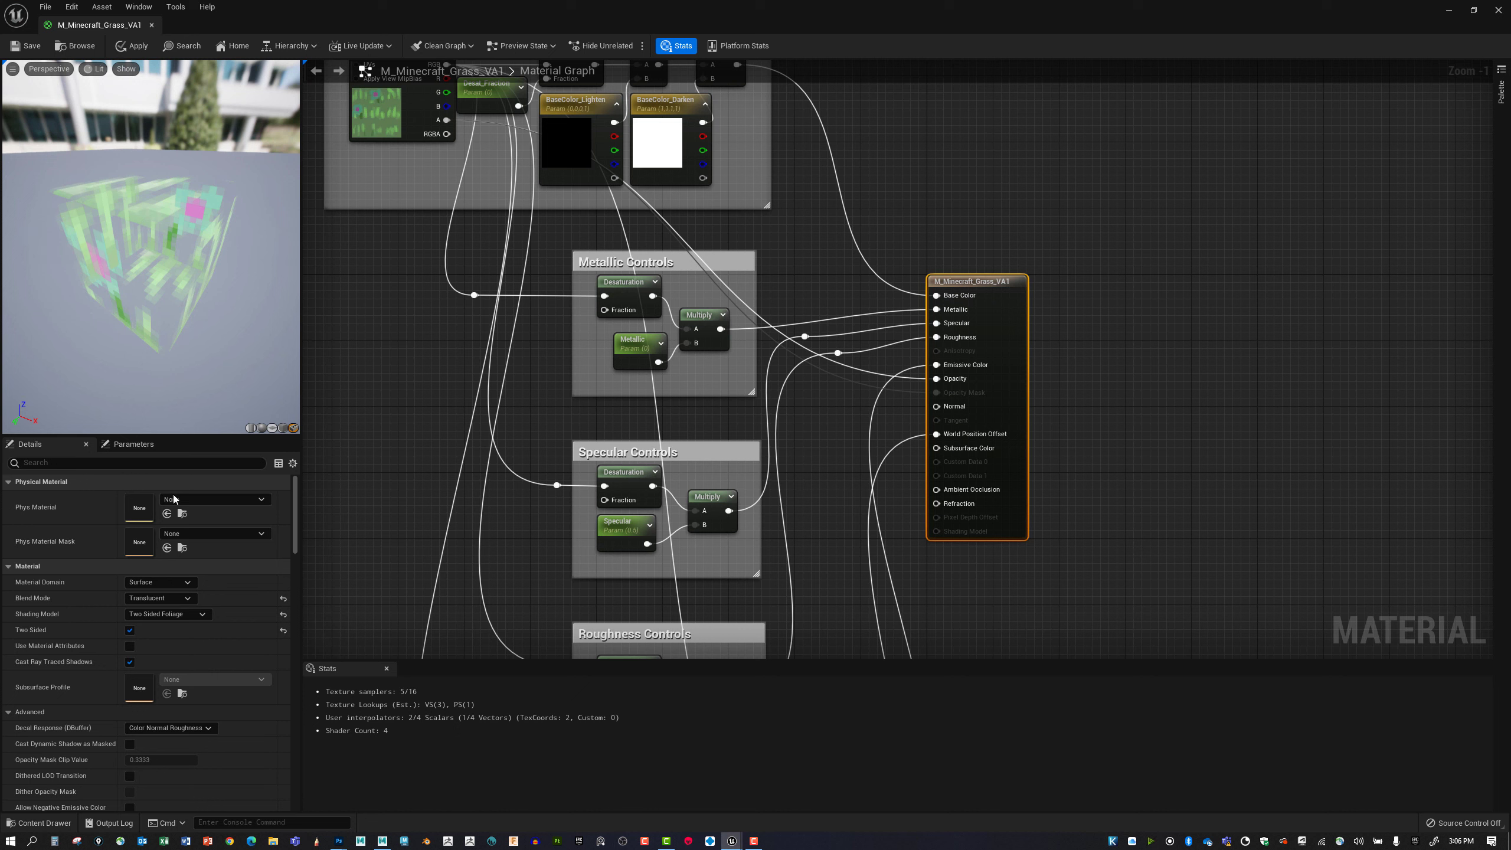
# Try the grass material without Two Sided, inspect the preview cube's faces and turn Two Sided back on.
pyautogui.click(130, 631)
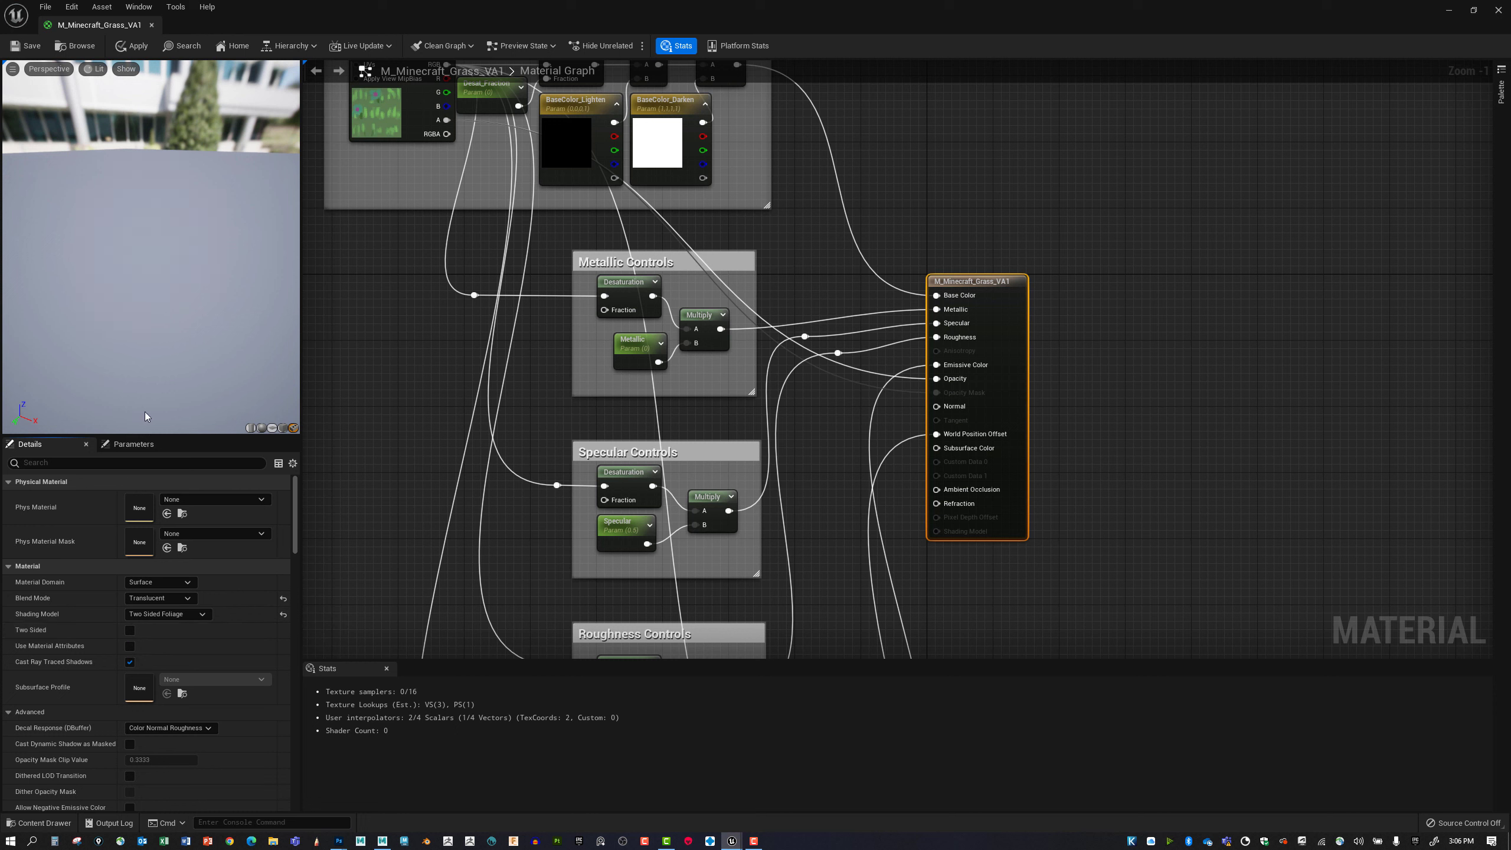
pyautogui.moveTo(203, 347); pyautogui.dragTo(185, 351)
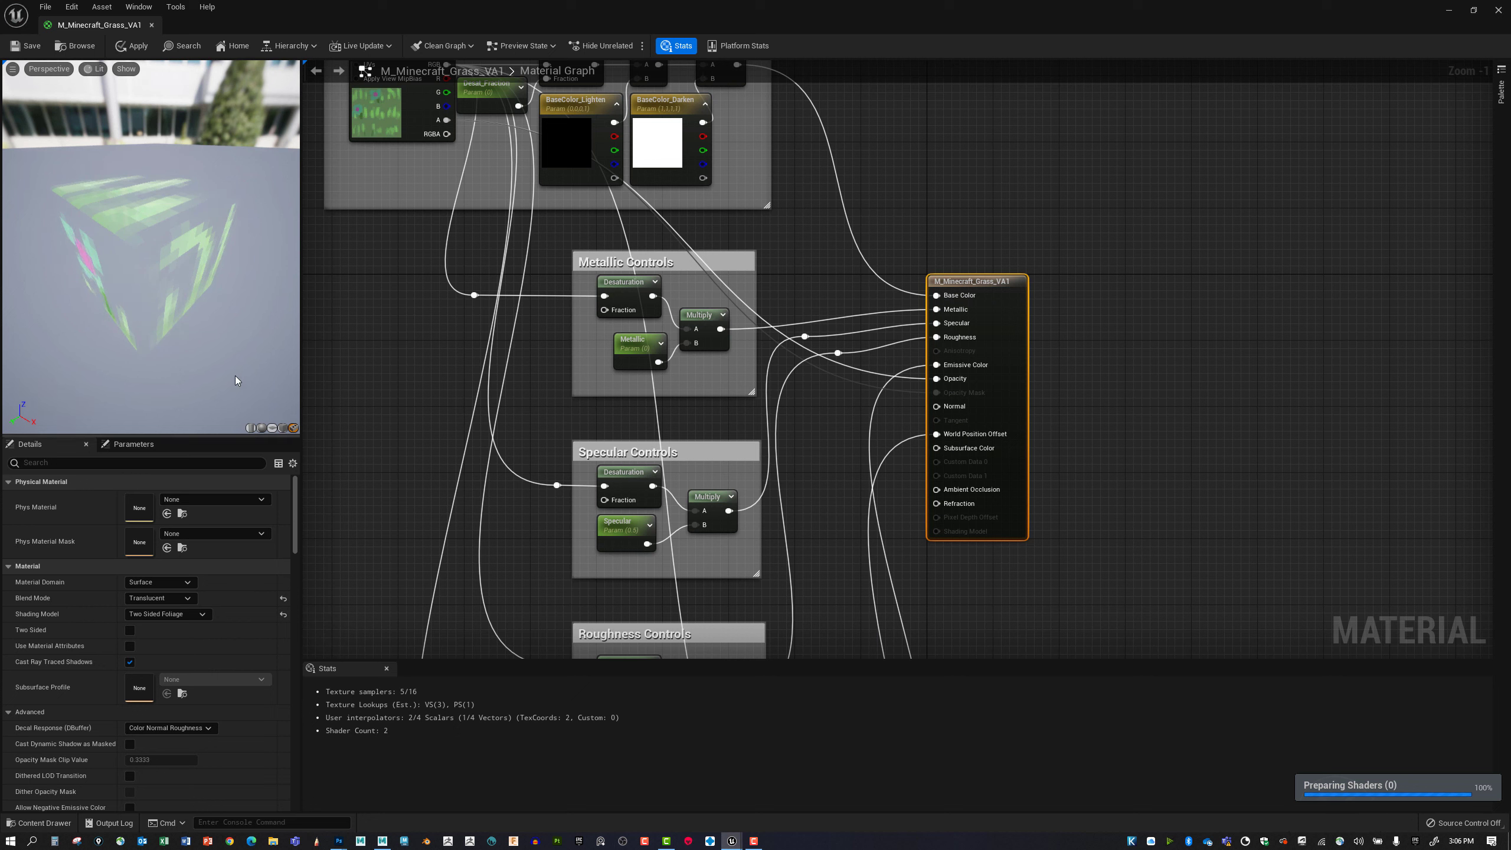
pyautogui.moveTo(235, 376); pyautogui.dragTo(285, 343)
pyautogui.moveTo(148, 251); pyautogui.dragTo(179, 238)
pyautogui.click(130, 630)
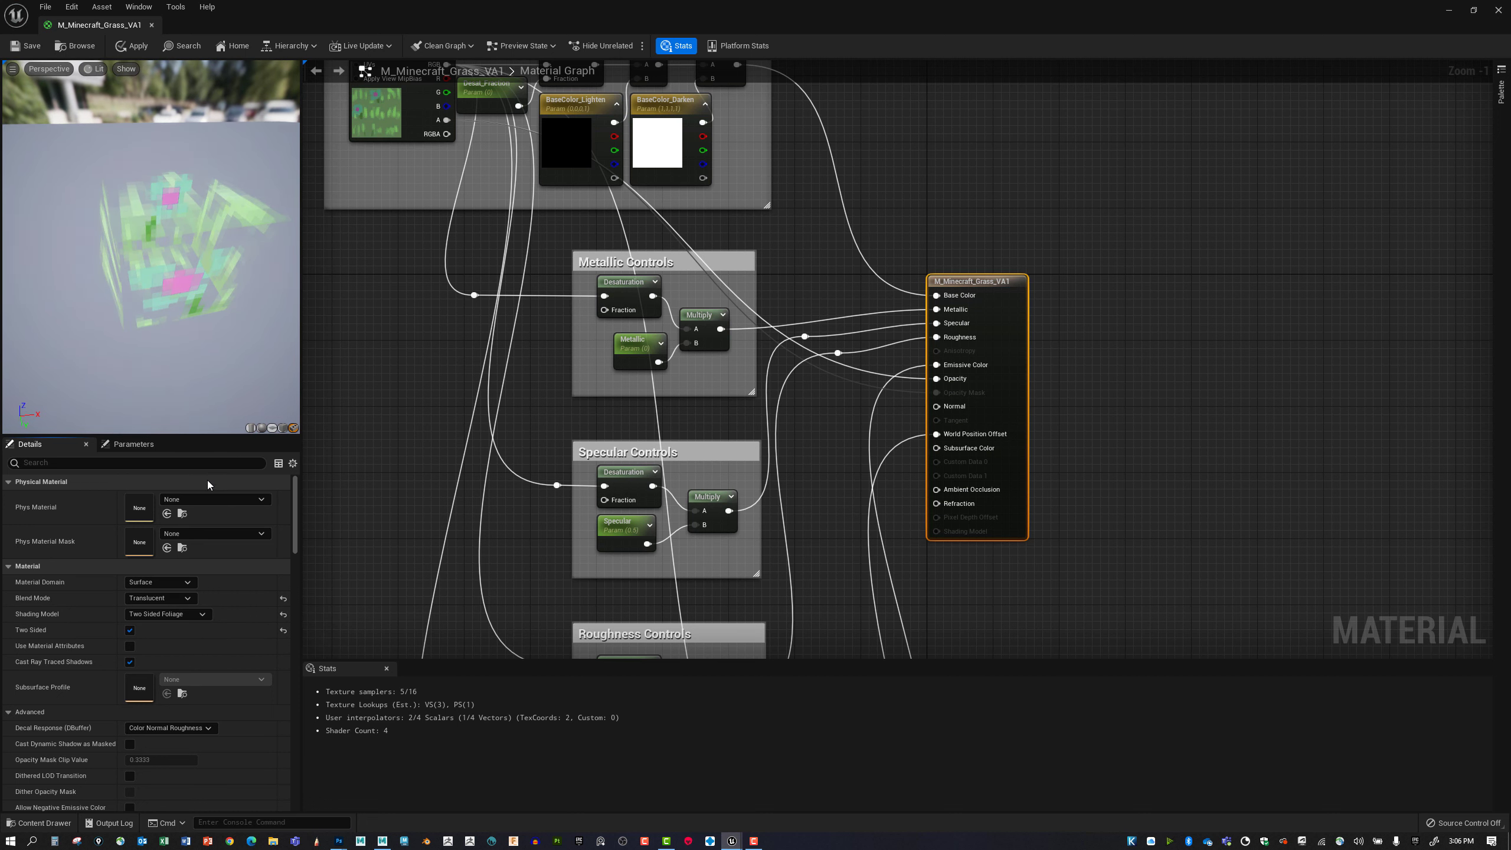
# Review the shading models available for the grass material and keep Two Sided Foliage.
pyautogui.click(206, 614)
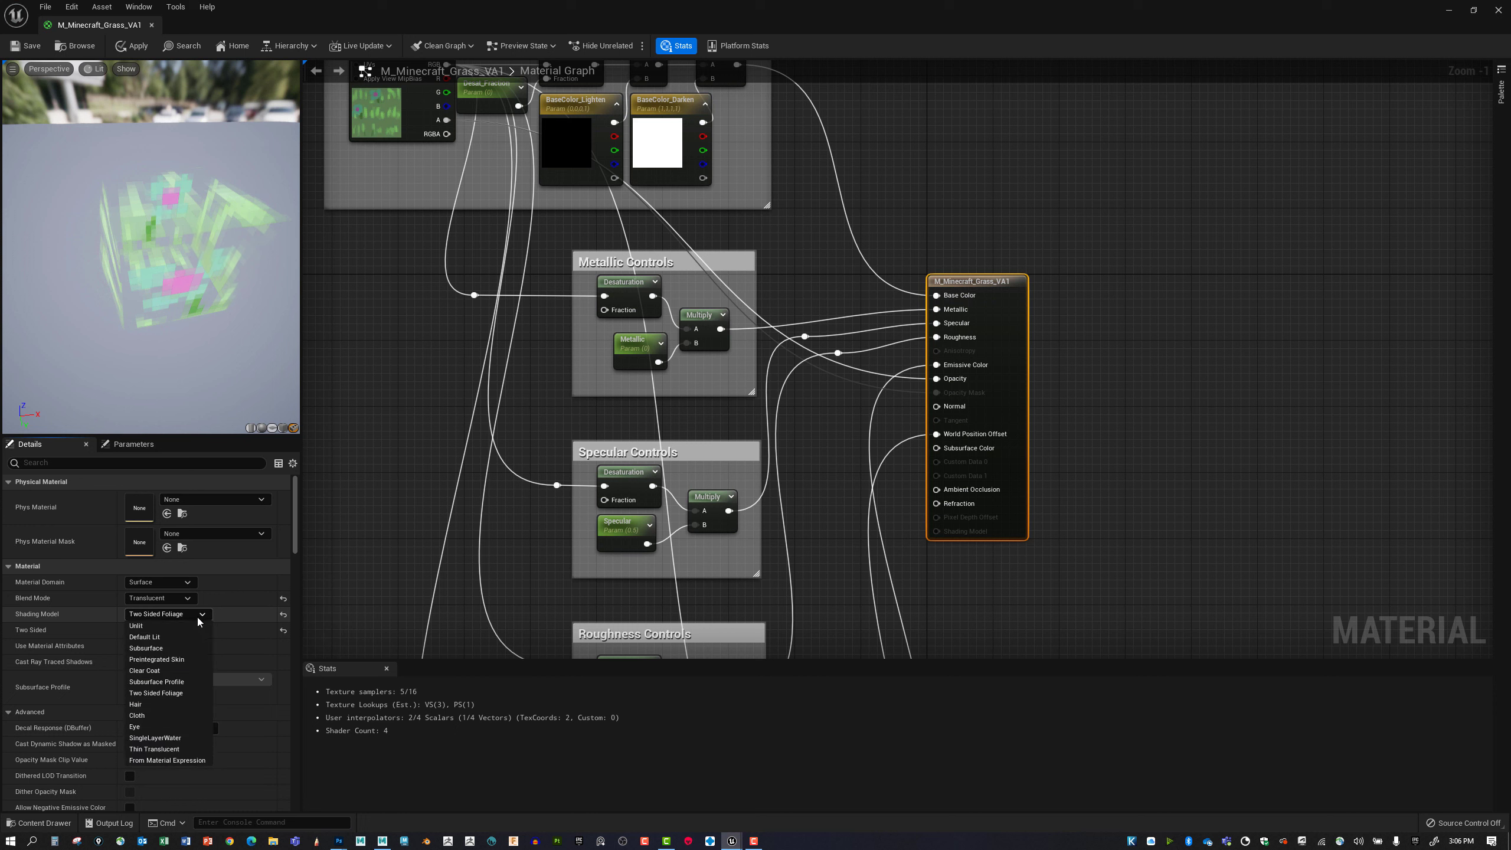
pyautogui.click(196, 614)
pyautogui.click(195, 615)
pyautogui.click(198, 692)
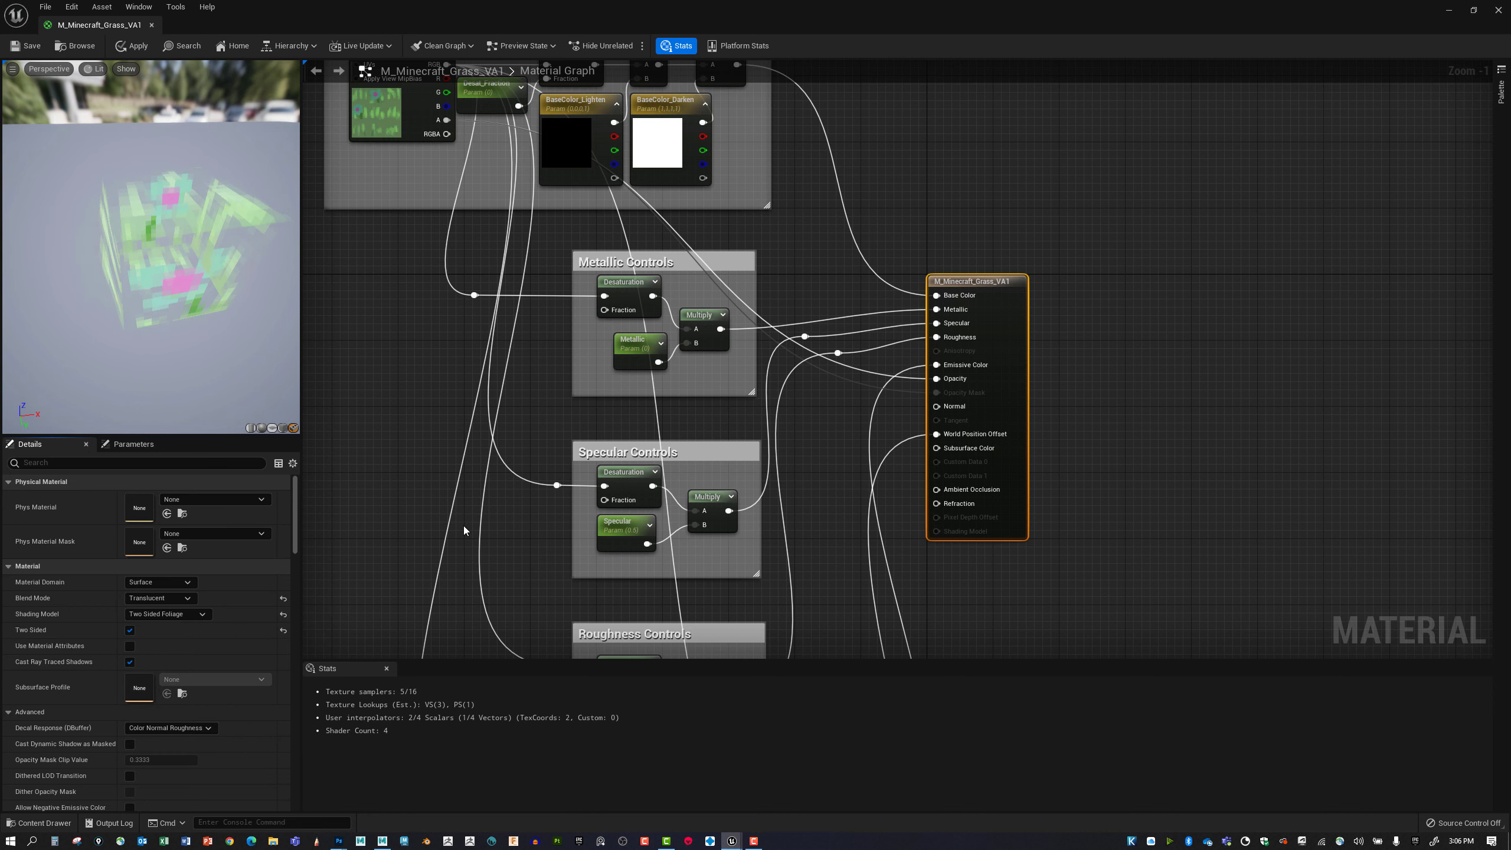
# Connect the BaseColor texture's RGB output to the output node's Subsurface Color and check the preview cube.
pyautogui.moveTo(892, 489); pyautogui.dragTo(842, 395, button='right')
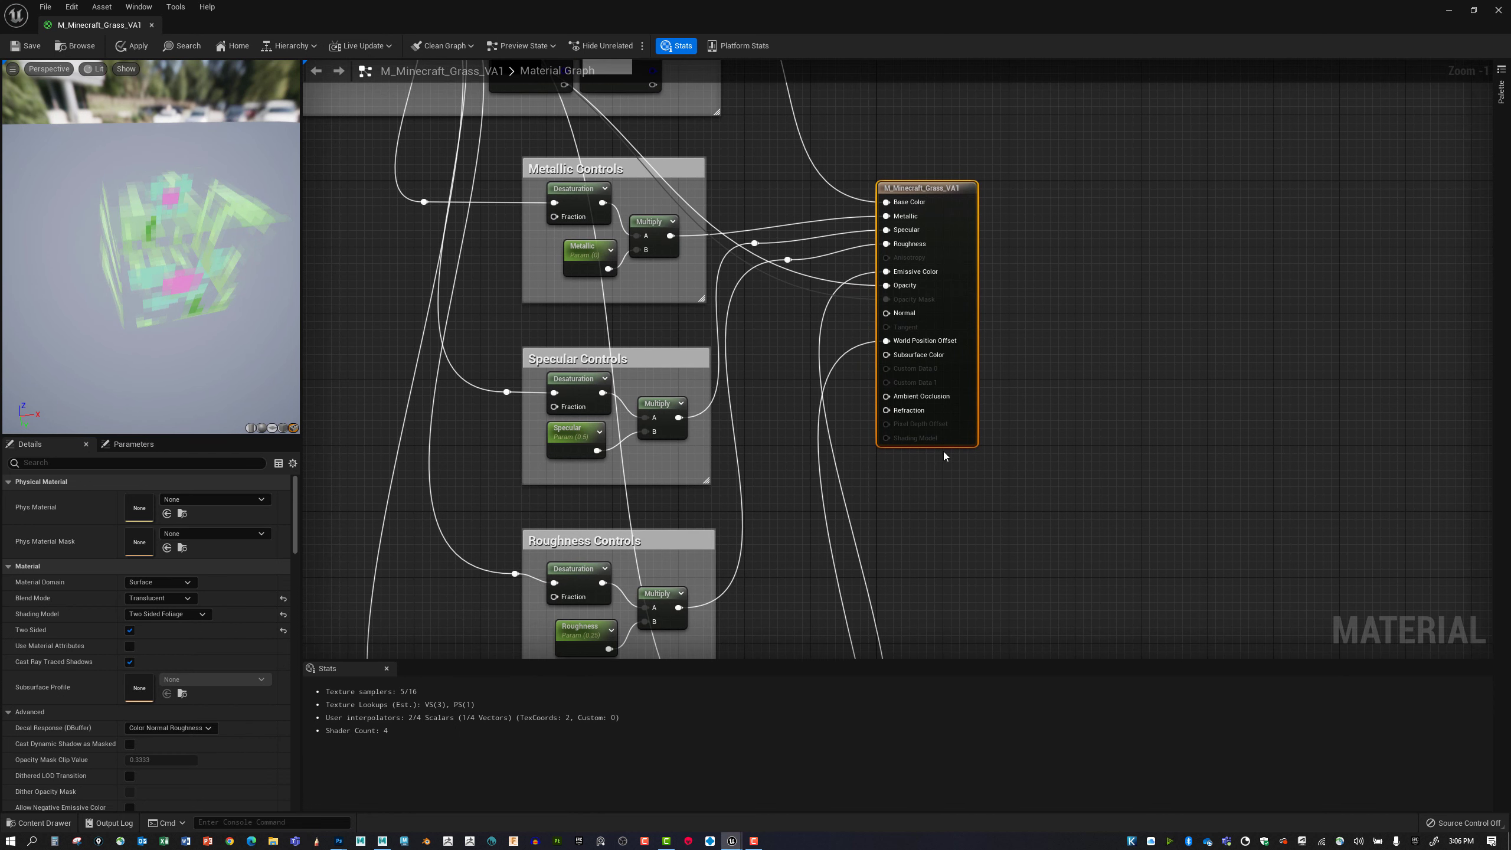
pyautogui.moveTo(950, 467); pyautogui.dragTo(947, 469, button='right')
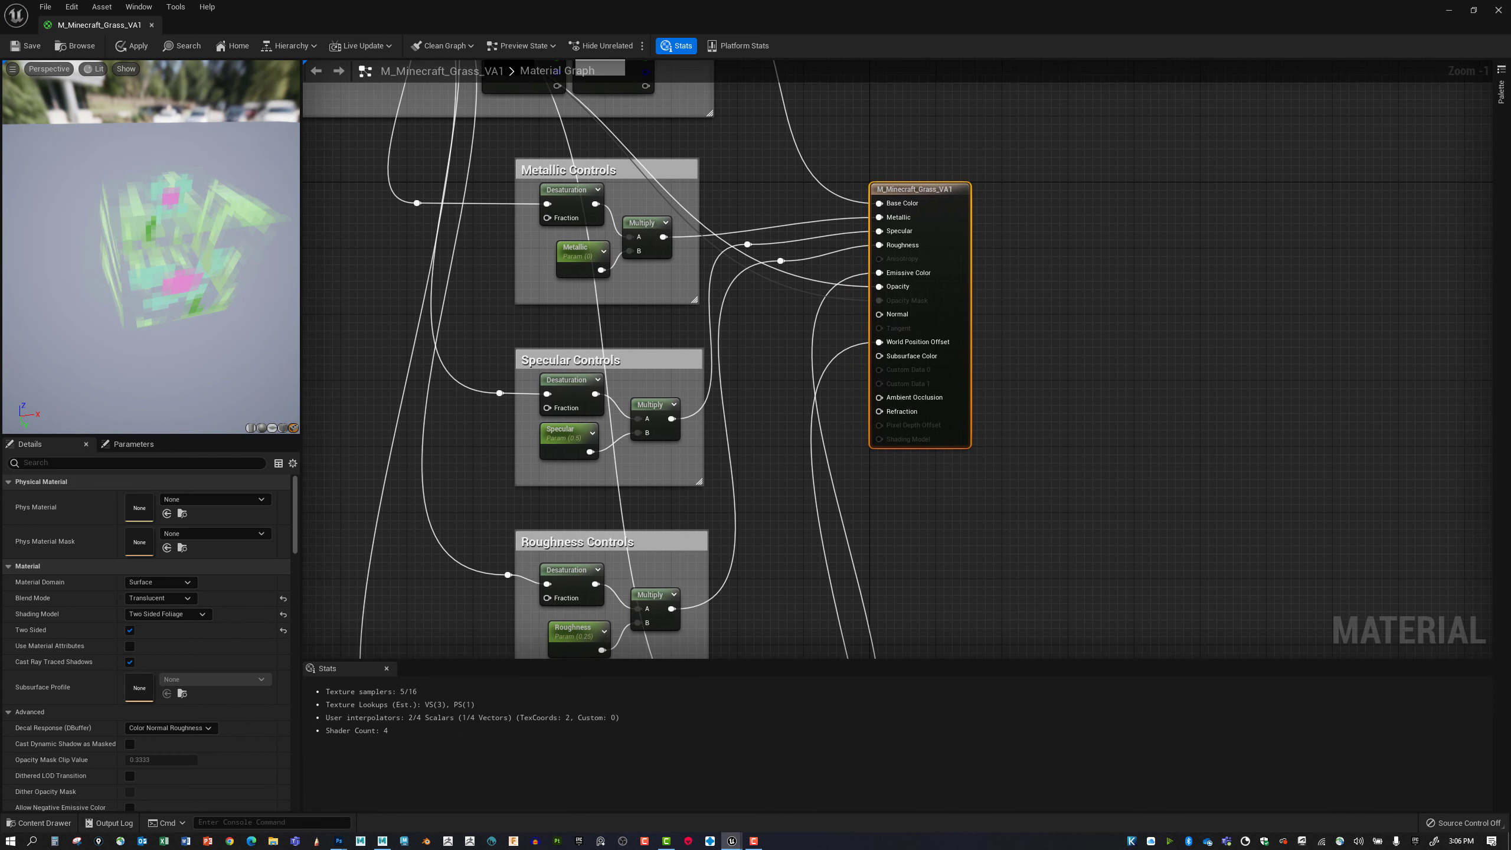
pyautogui.scroll(-1, 835, 403)
pyautogui.moveTo(833, 399); pyautogui.dragTo(925, 508, button='right')
pyautogui.moveTo(541, 142); pyautogui.dragTo(965, 473)
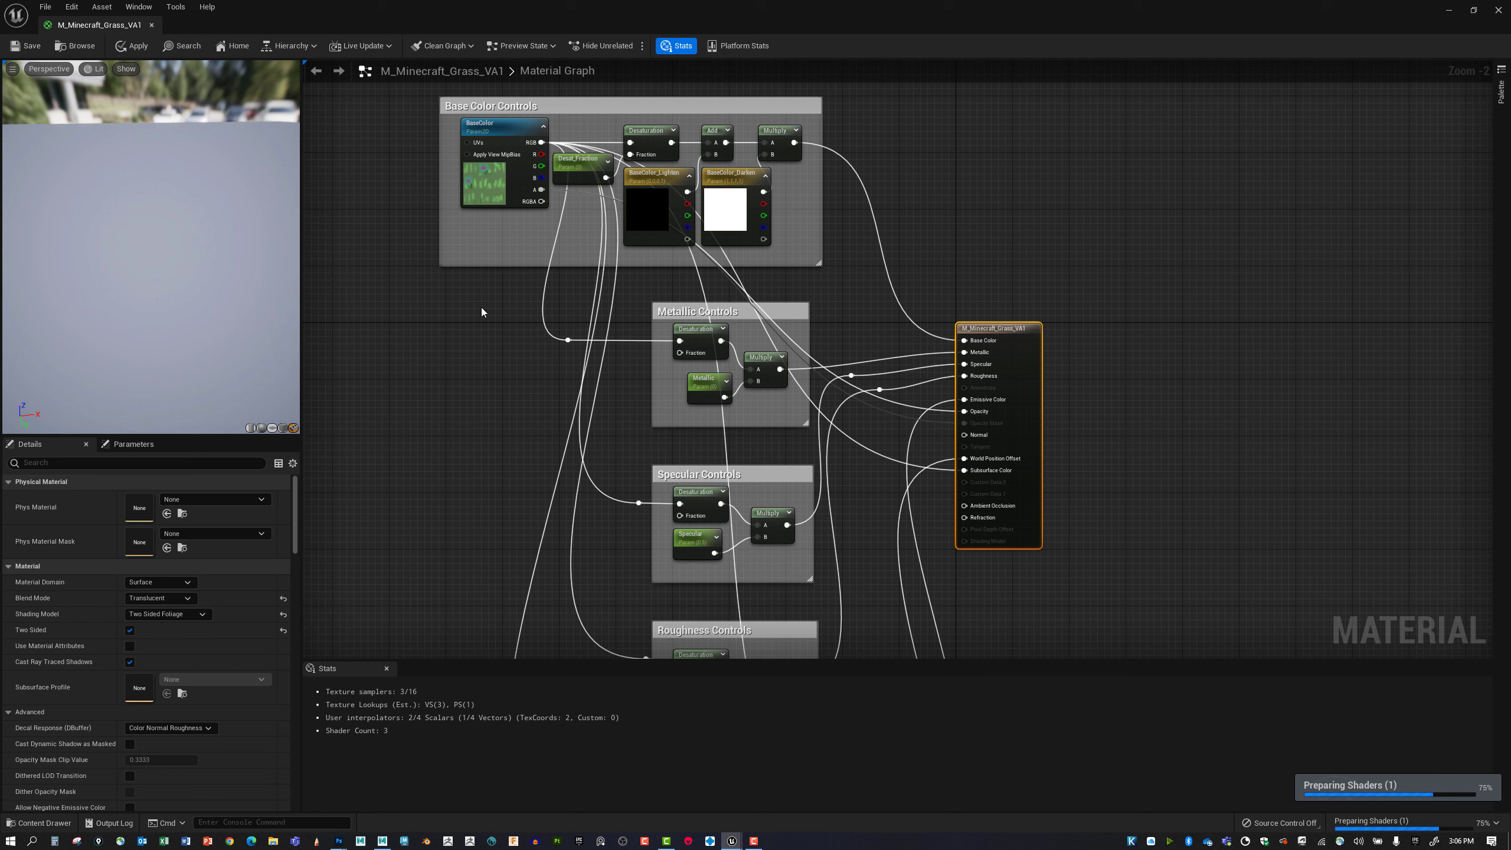
pyautogui.moveTo(206, 271)
pyautogui.mouseDown()
pyautogui.moveTo(160, 246)
pyautogui.moveTo(221, 266)
pyautogui.mouseUp()
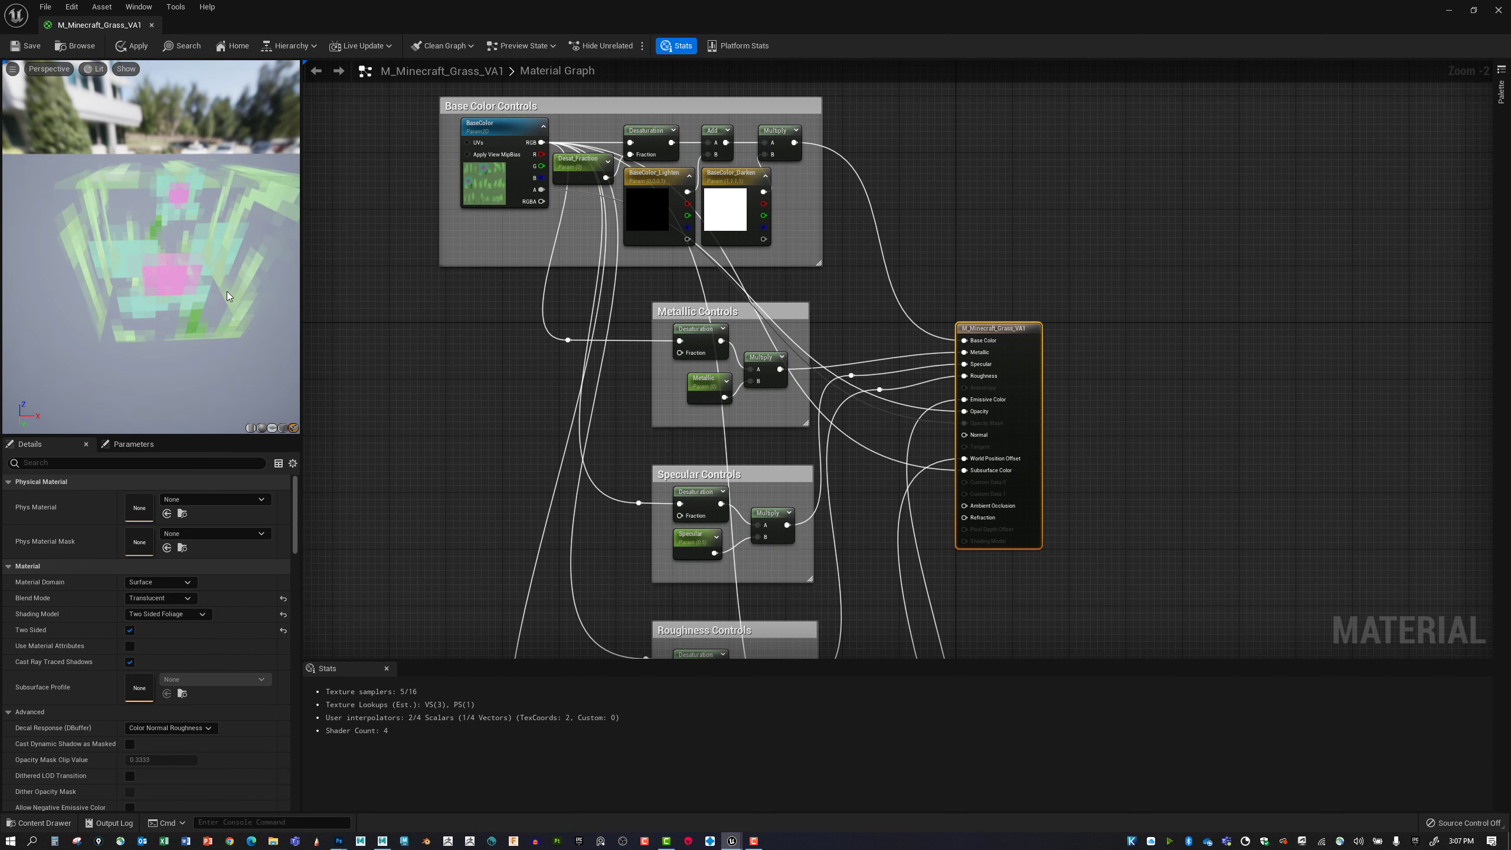
# Set the grass material's blend mode to Masked and inspect the preview cube from several angles.
pyautogui.click(159, 597)
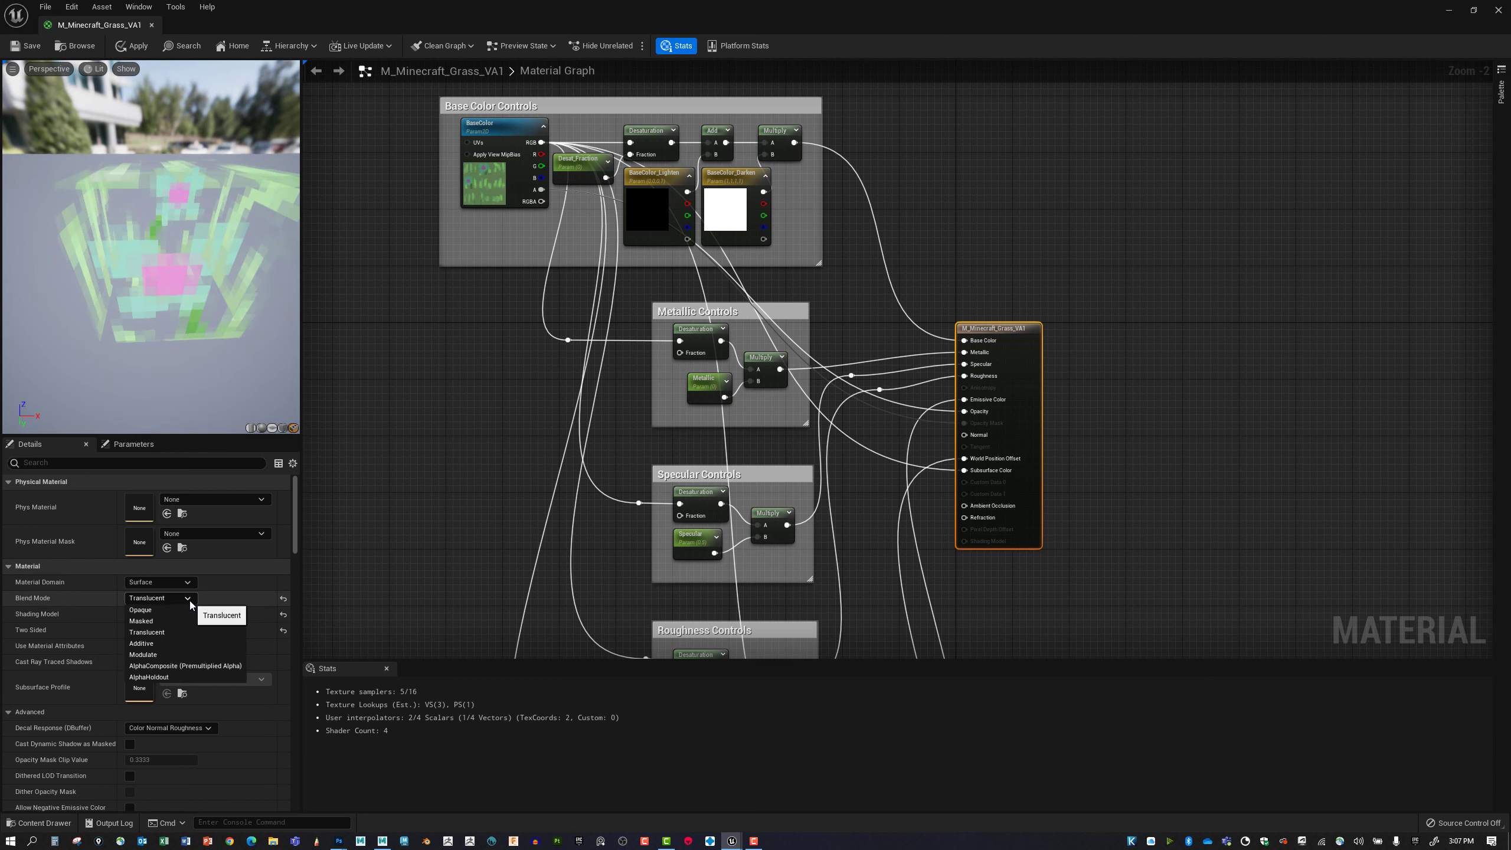
pyautogui.click(179, 621)
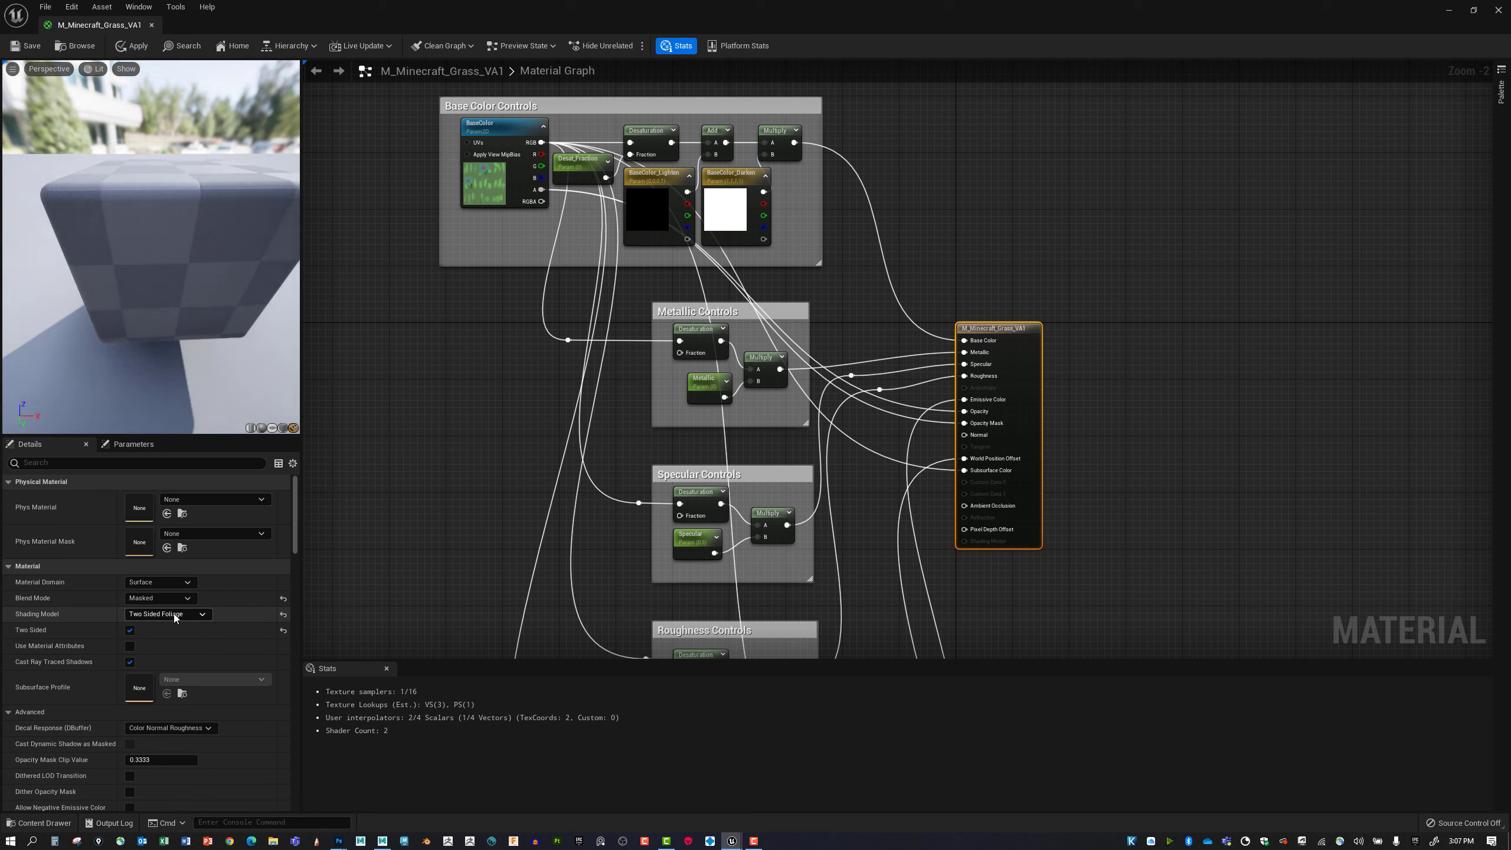
pyautogui.moveTo(211, 338); pyautogui.dragTo(211, 338)
pyautogui.moveTo(194, 280); pyautogui.dragTo(53, 240)
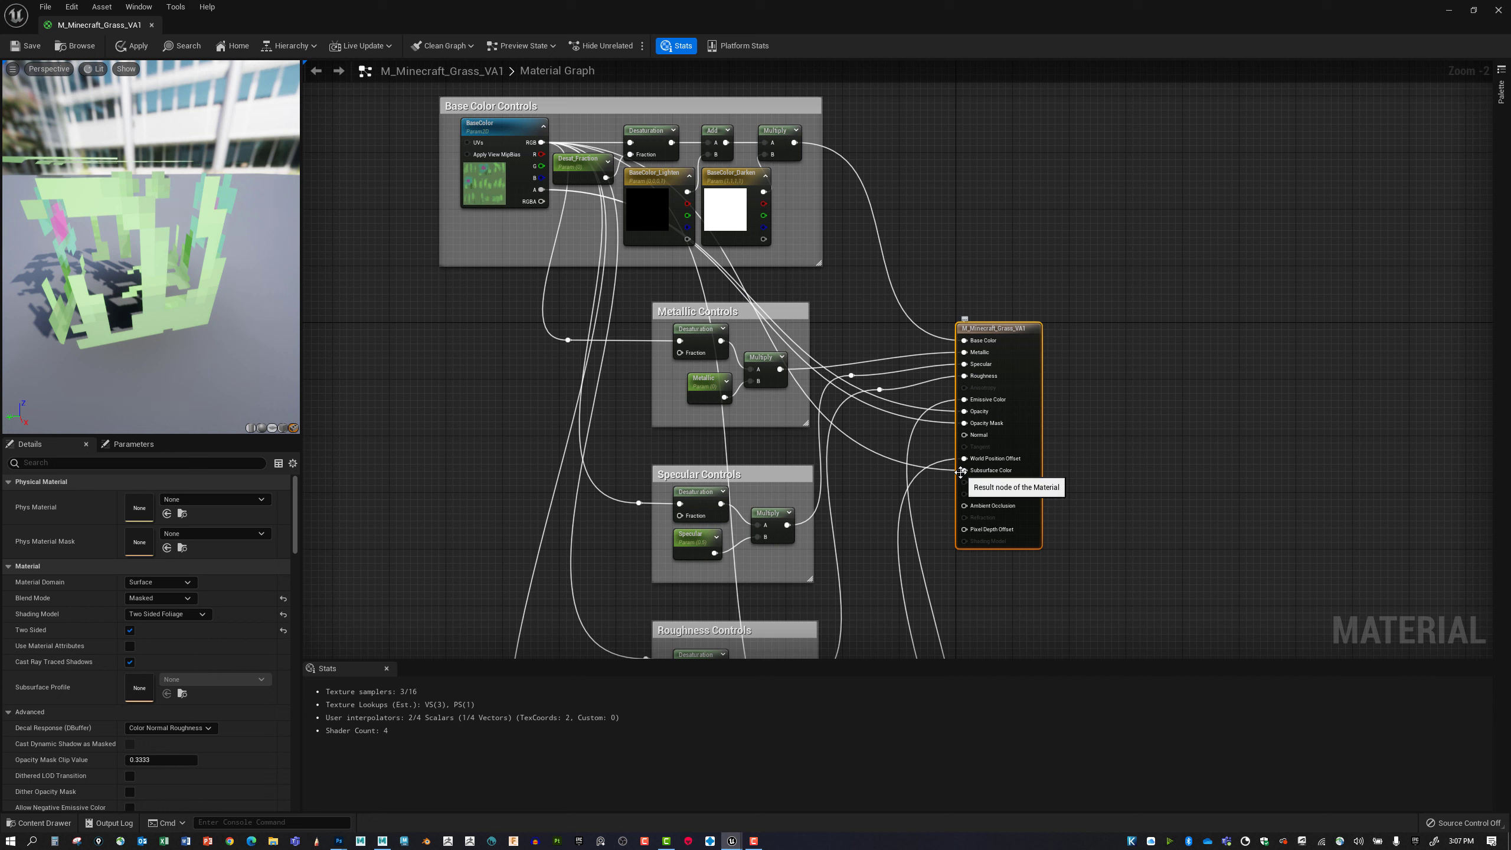
pyautogui.moveTo(75, 207); pyautogui.dragTo(158, 196)
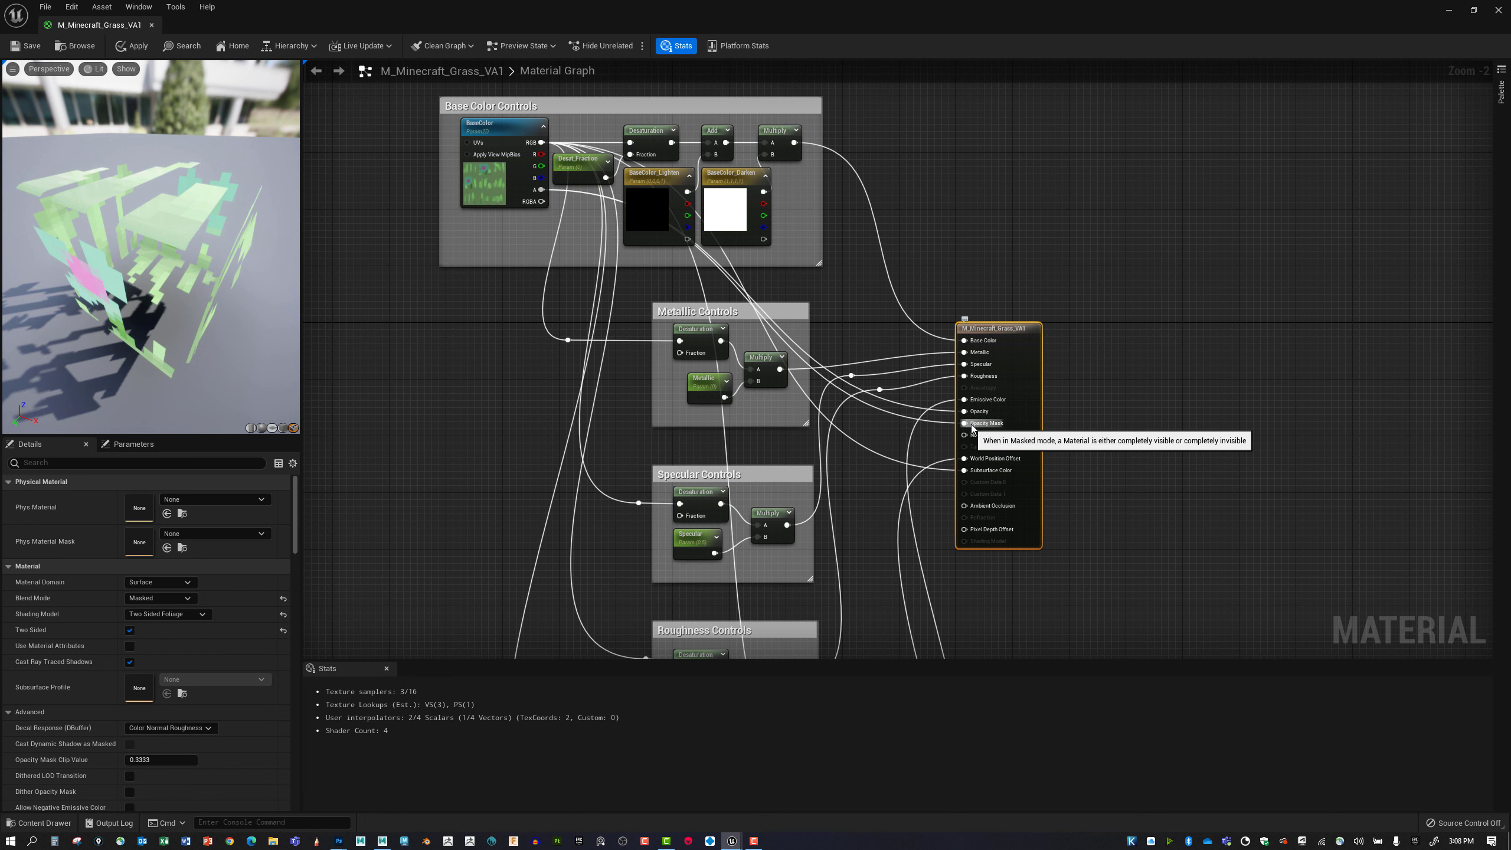
# Disconnect the output node's Opacity input, promote it to an Opacity parameter placed beside the node, and save the material.
pyautogui.scroll(2, 962, 432)
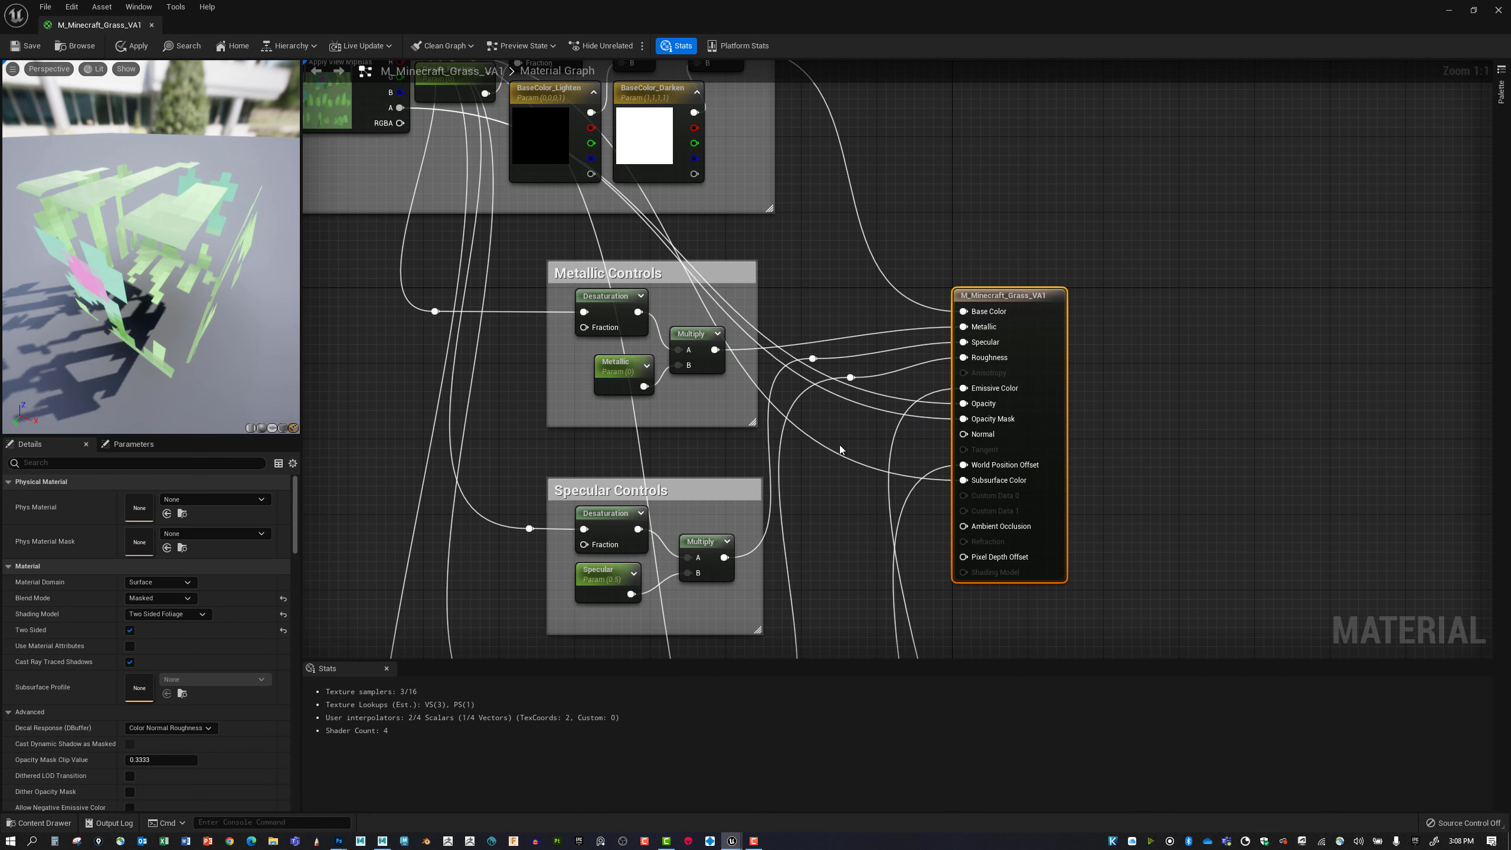
pyautogui.moveTo(840, 449); pyautogui.dragTo(890, 521, button='right')
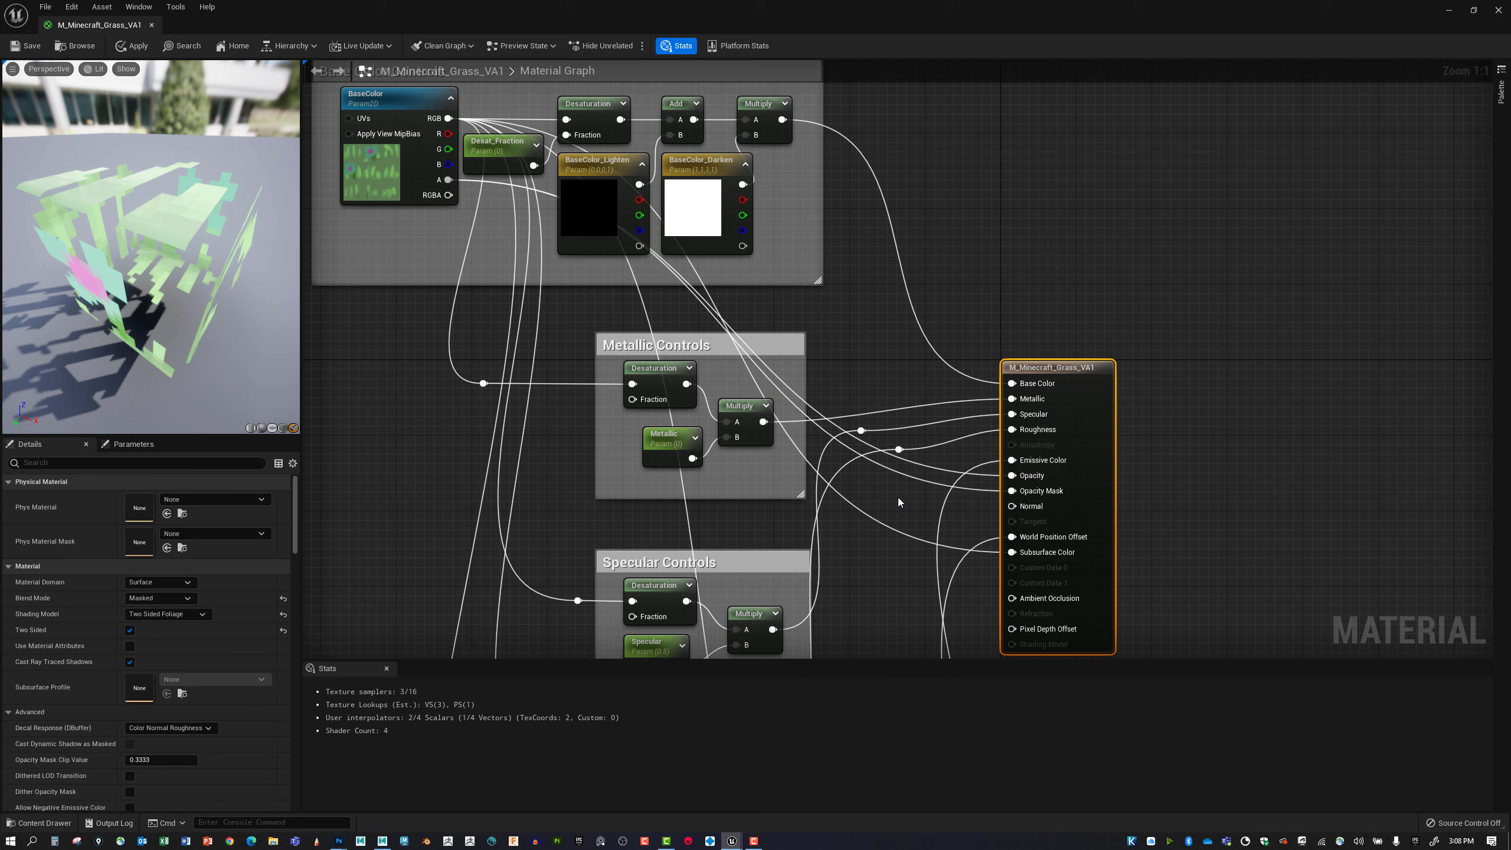
pyautogui.keyDown('alt'); pyautogui.click(1011, 475); pyautogui.keyUp('alt')
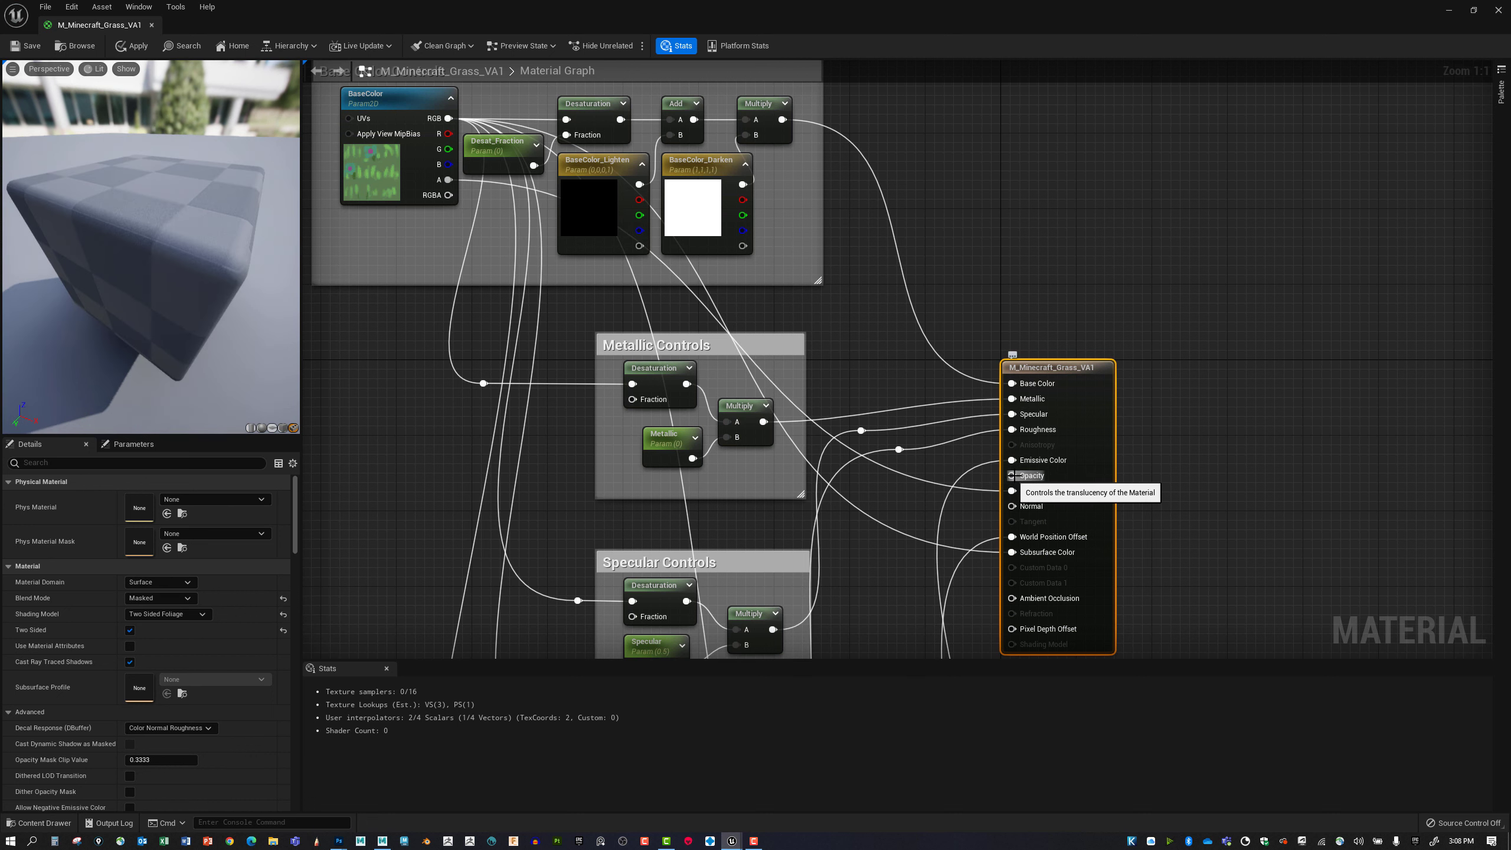
pyautogui.rightClick(1011, 475)
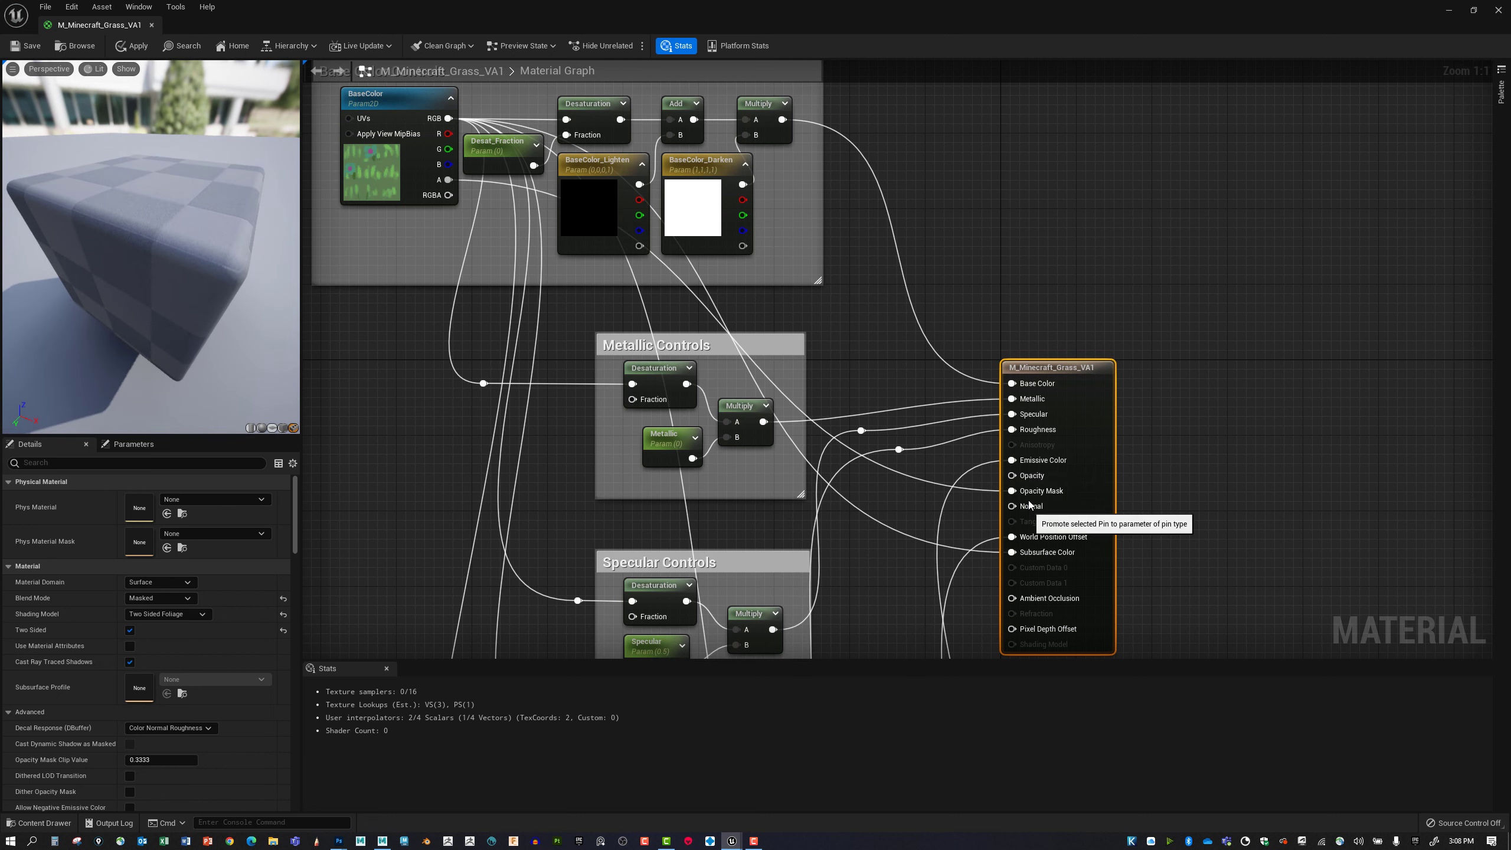
pyautogui.click(1051, 500)
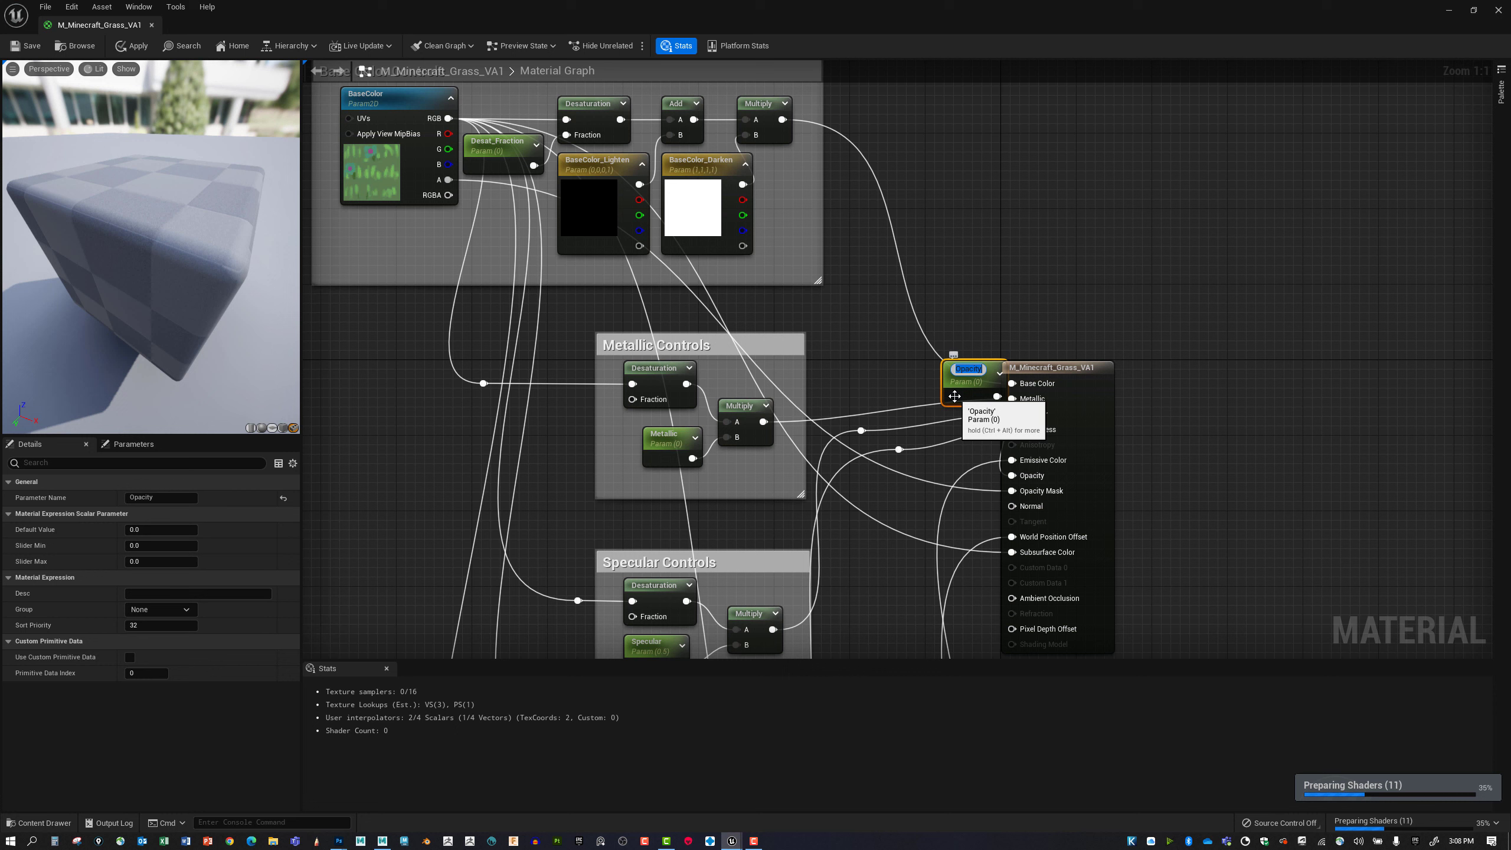
pyautogui.moveTo(954, 396); pyautogui.dragTo(915, 494)
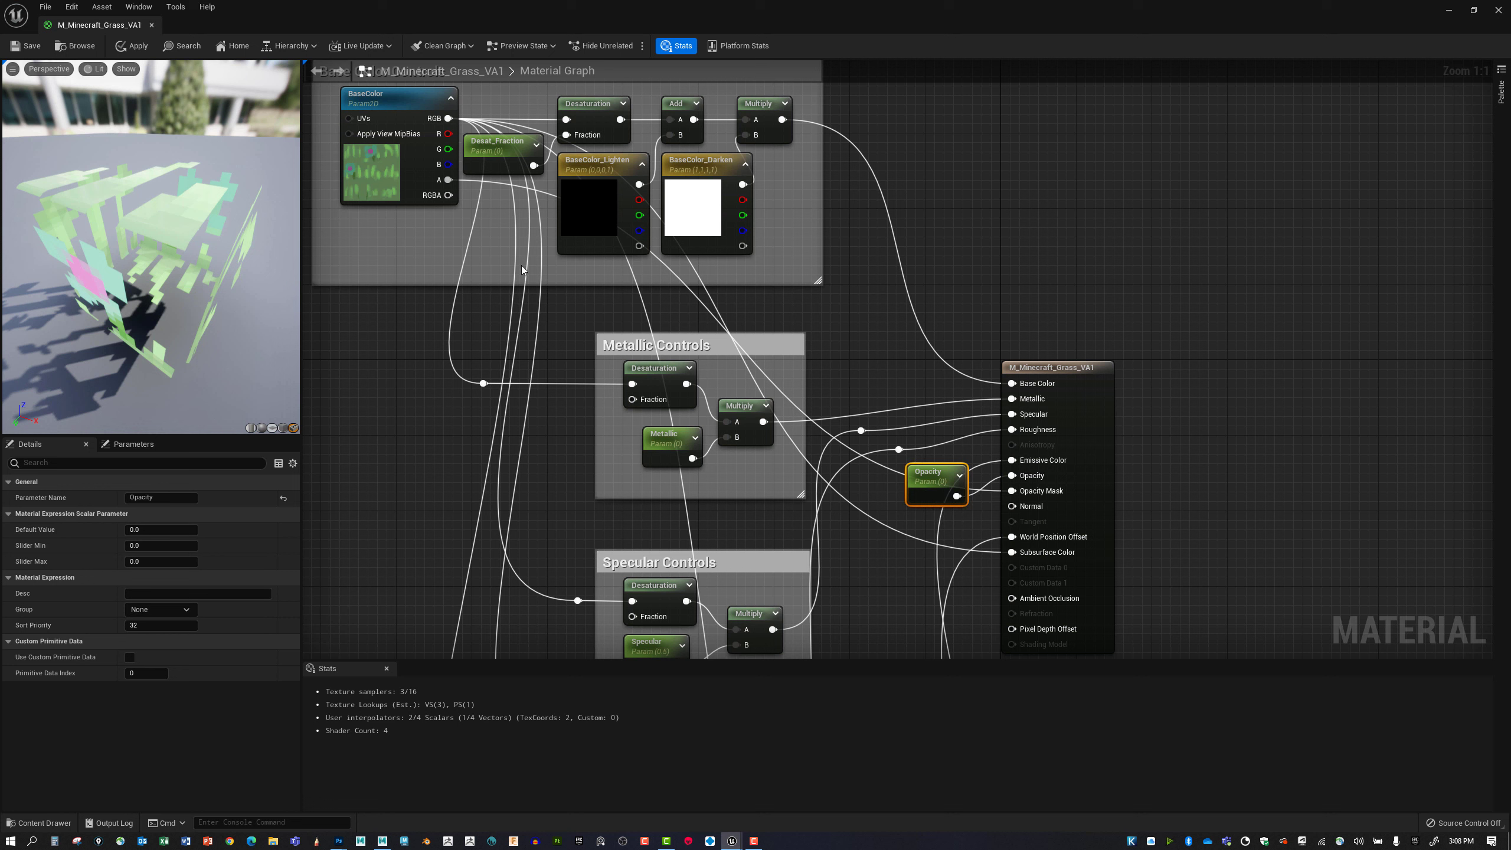
pyautogui.click(34, 48)
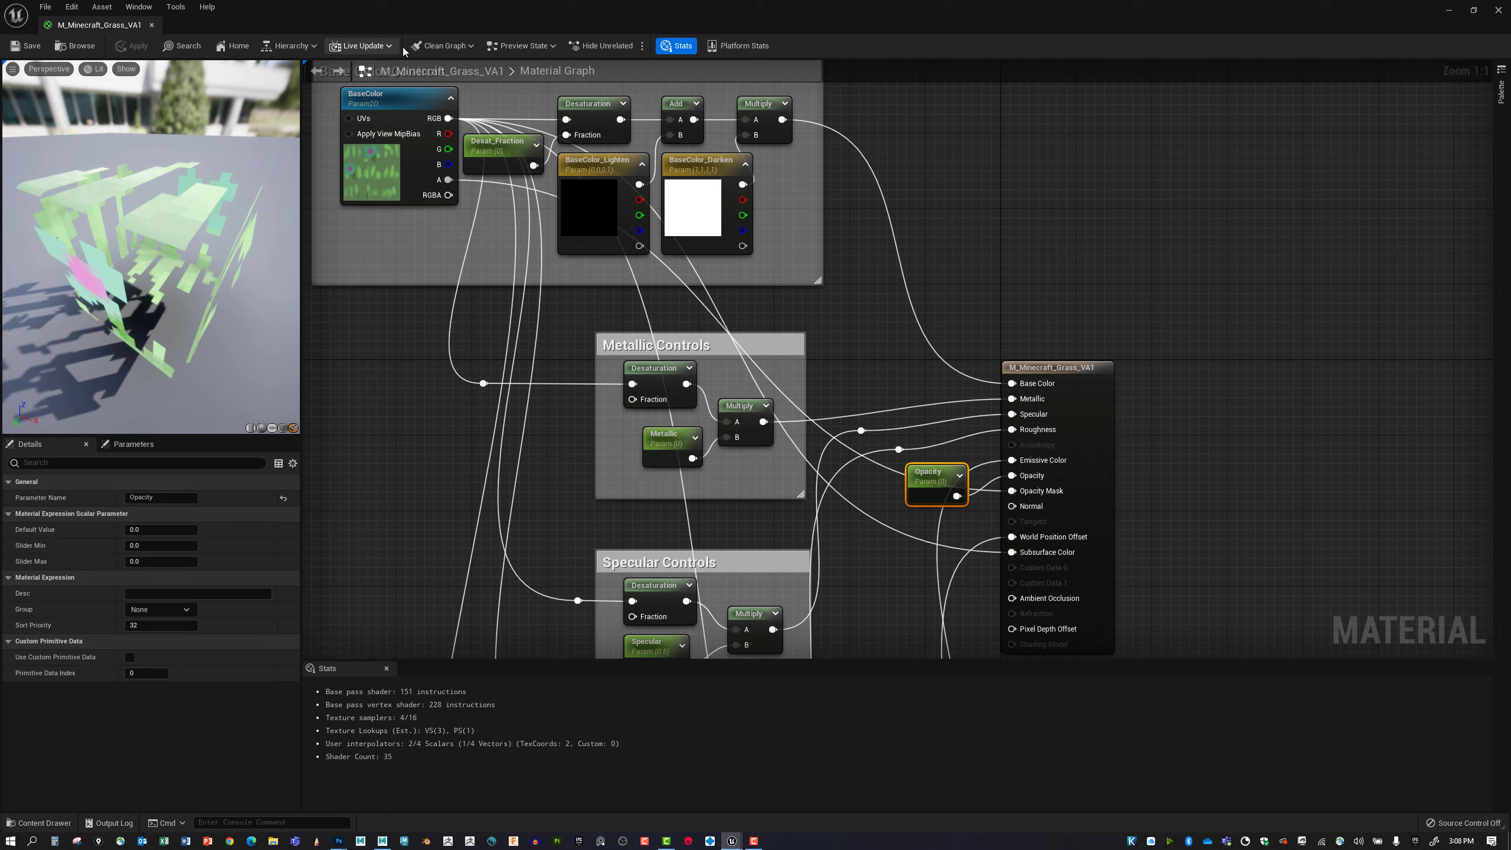
# Uncover the level viewport to check the grass cards, and open the M_Minecraft_Grass_VA1_Inst material instance.
pyautogui.moveTo(377, 16); pyautogui.dragTo(1017, 234)
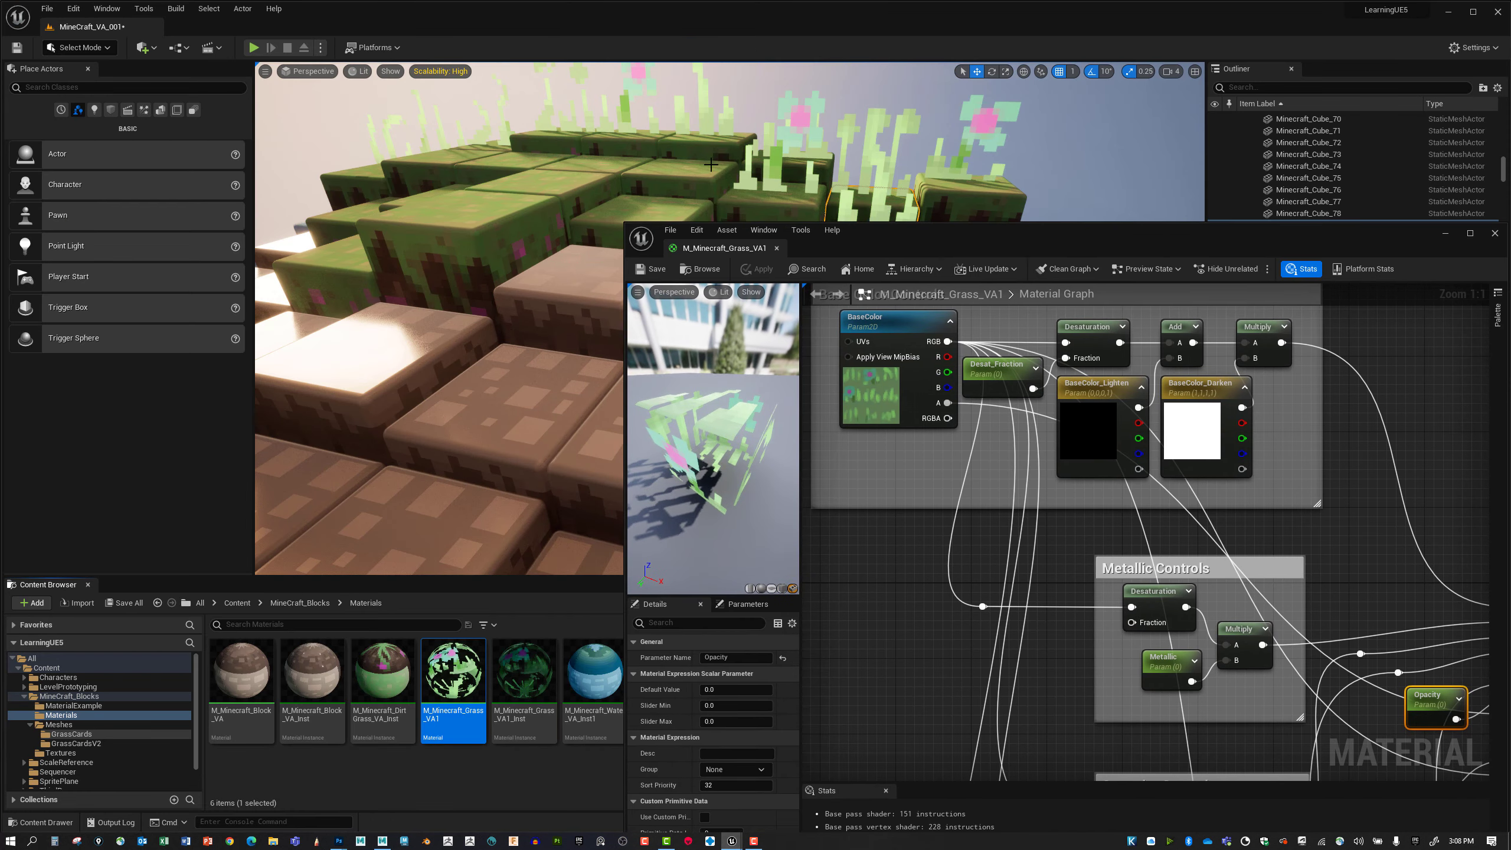
pyautogui.click(535, 202)
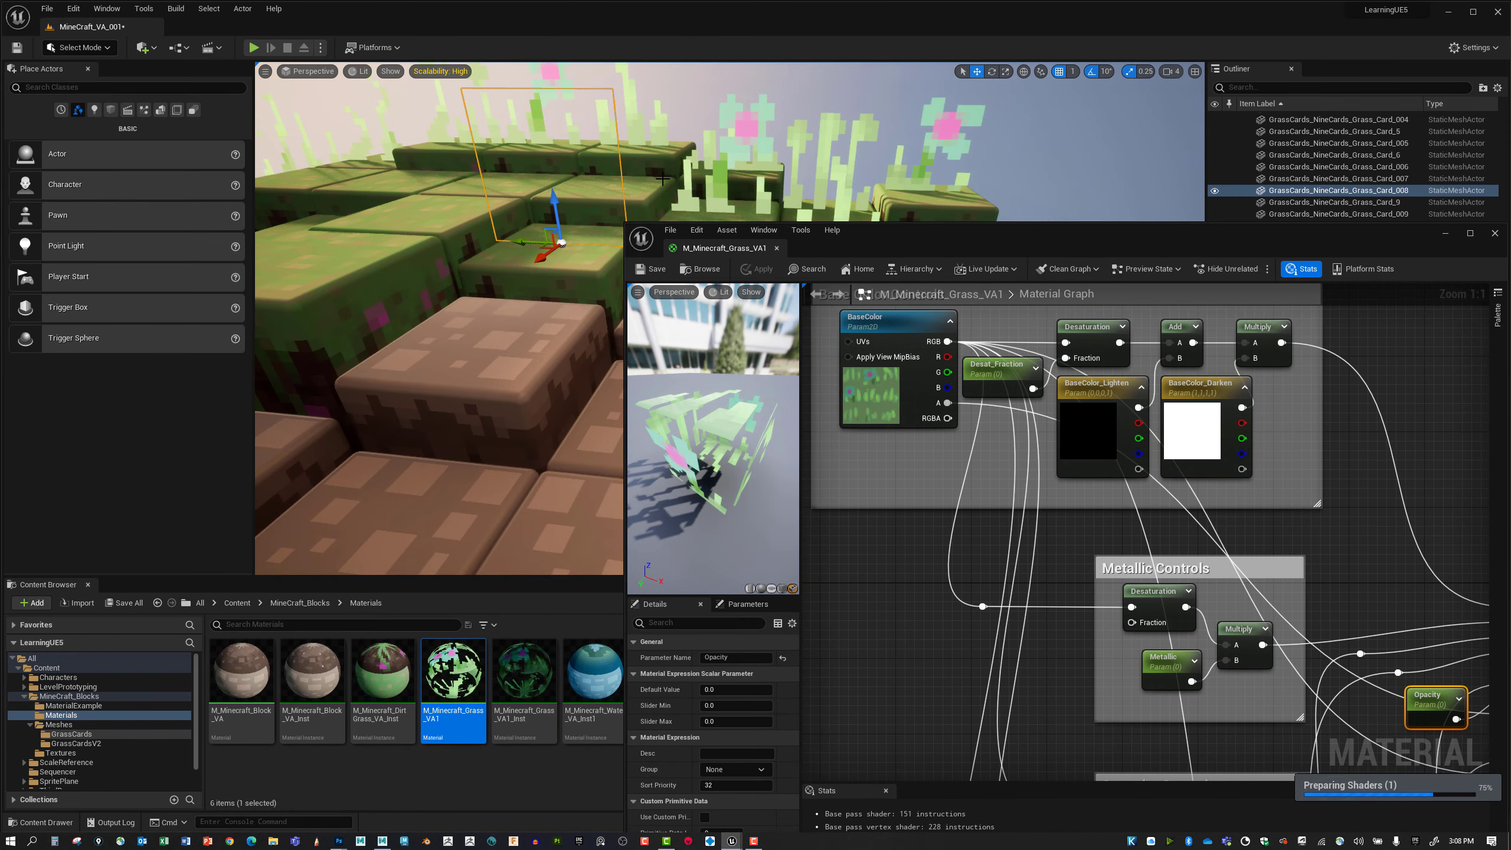
pyautogui.moveTo(535, 202); pyautogui.dragTo(651, 216, button='right')
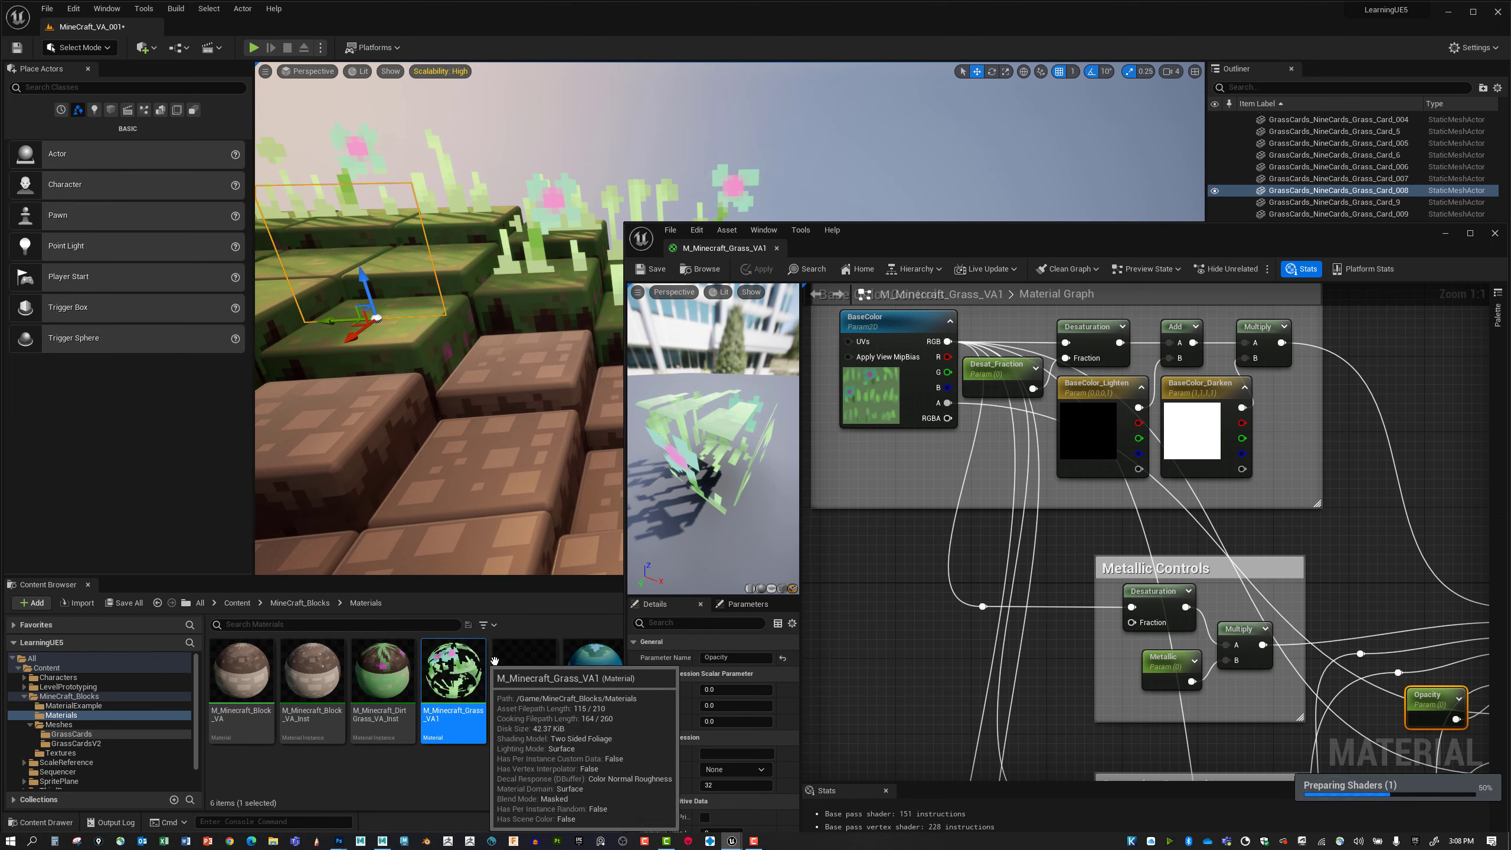
pyautogui.doubleClick(517, 668)
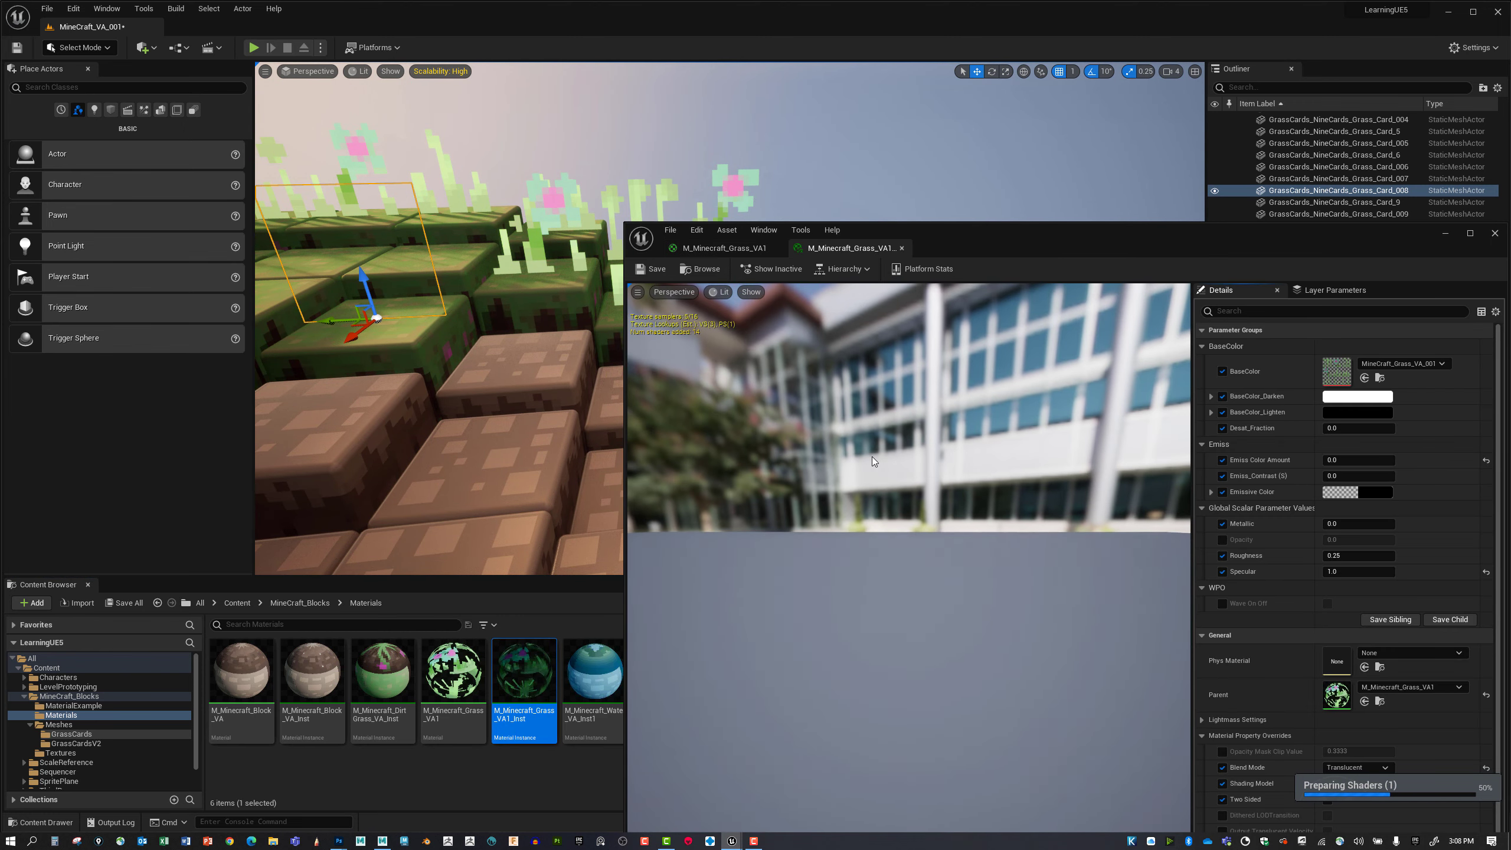
pyautogui.moveTo(1081, 236); pyautogui.dragTo(1082, 130)
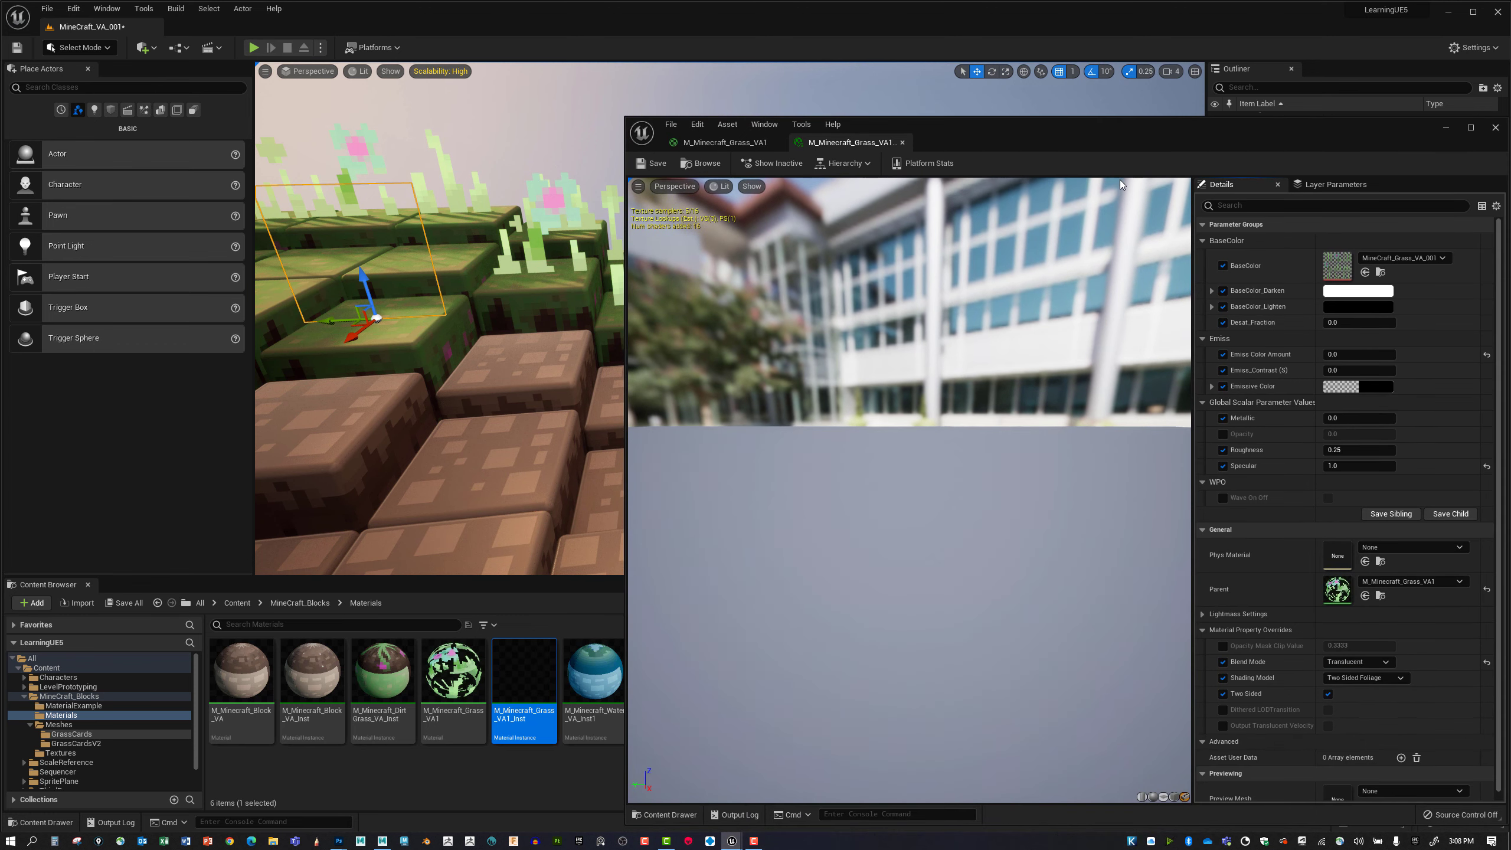
# Enable the instance's Opacity override, set it to 0.8, and check the selected grass card in the level.
pyautogui.click(1223, 434)
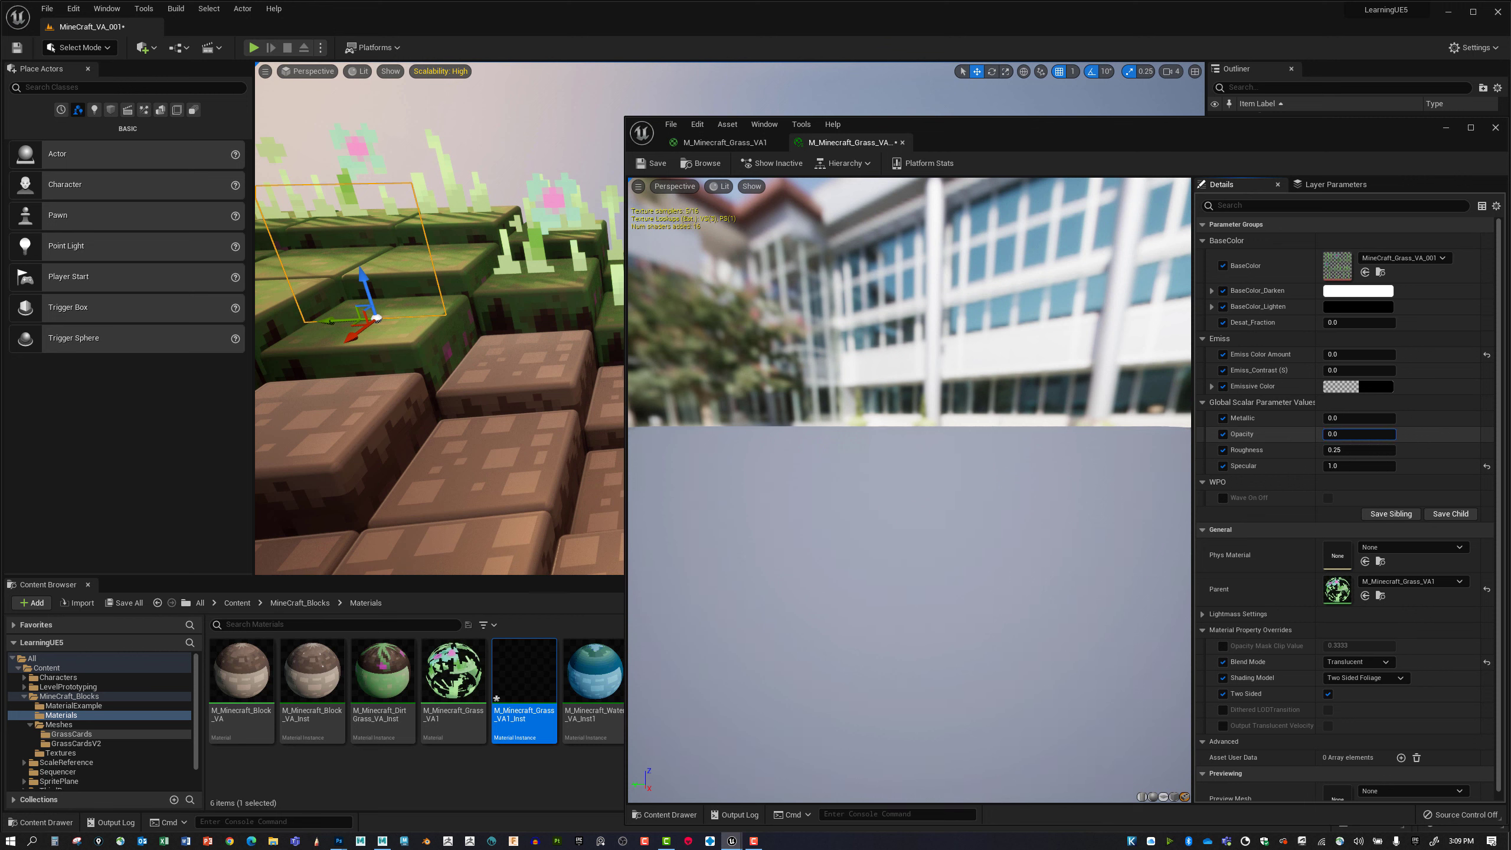
pyautogui.moveTo(1359, 434); pyautogui.dragTo(1404, 434)
pyautogui.moveTo(387, 271)
pyautogui.mouseDown(button='right')
pyautogui.moveTo(370, 257)
pyautogui.moveTo(400, 258)
pyautogui.mouseUp(button='right')
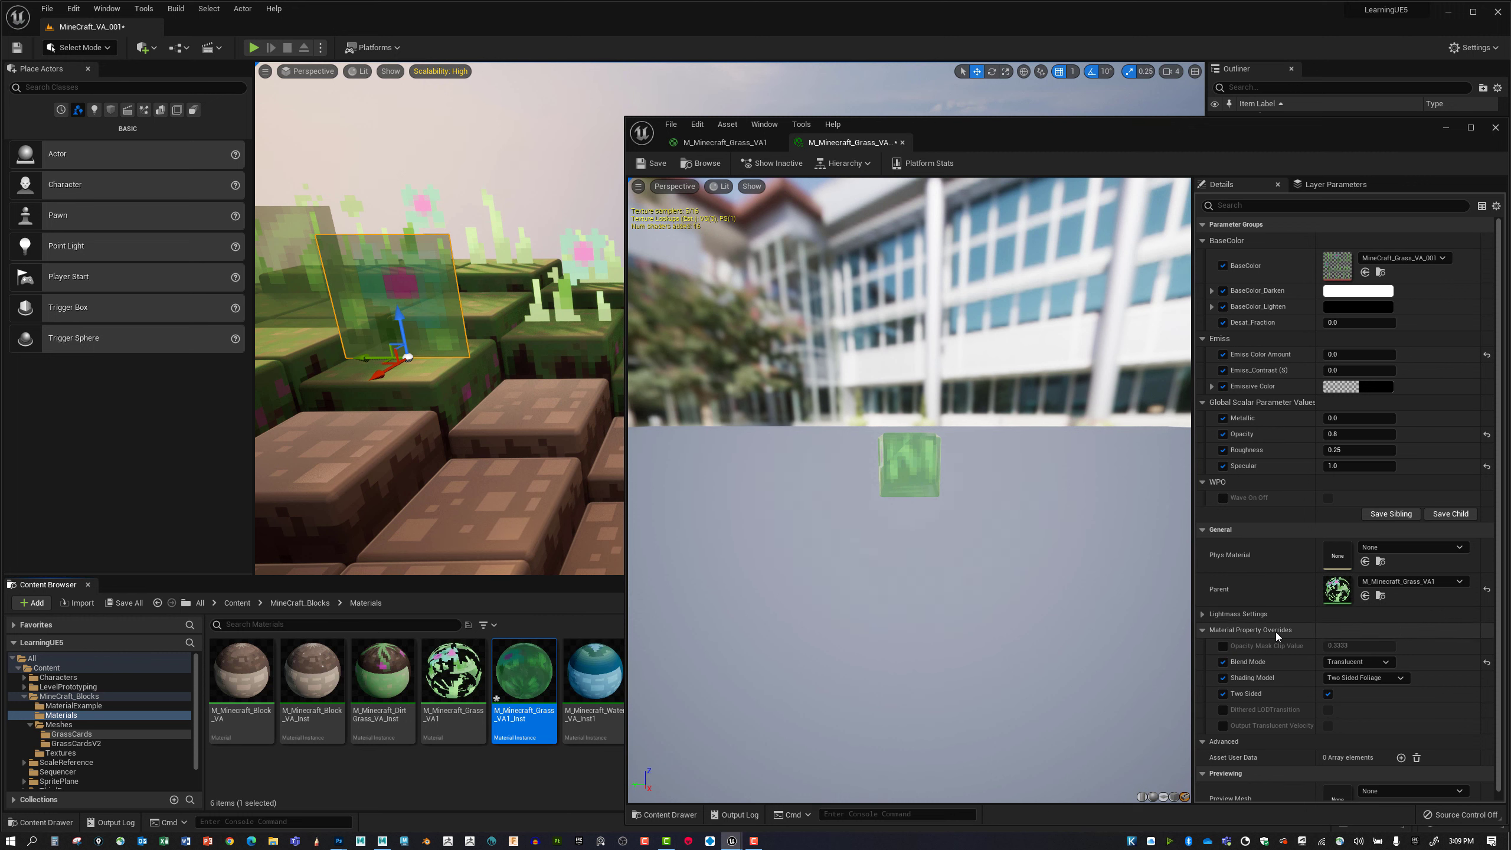
# Set the material instance's blend mode override to Masked.
pyautogui.scroll(-1, 1284, 644)
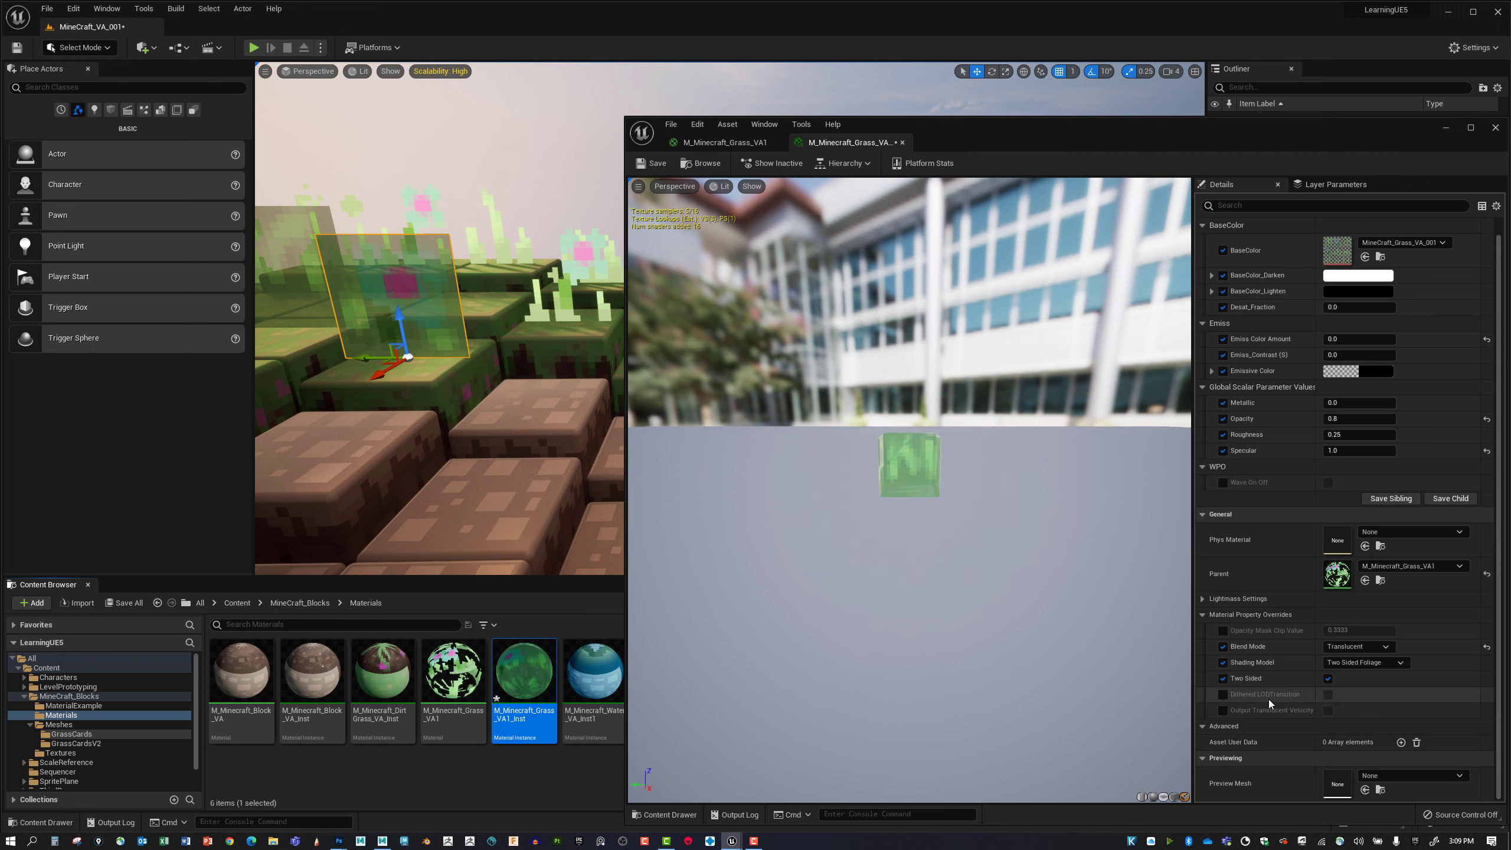
pyautogui.click(1379, 647)
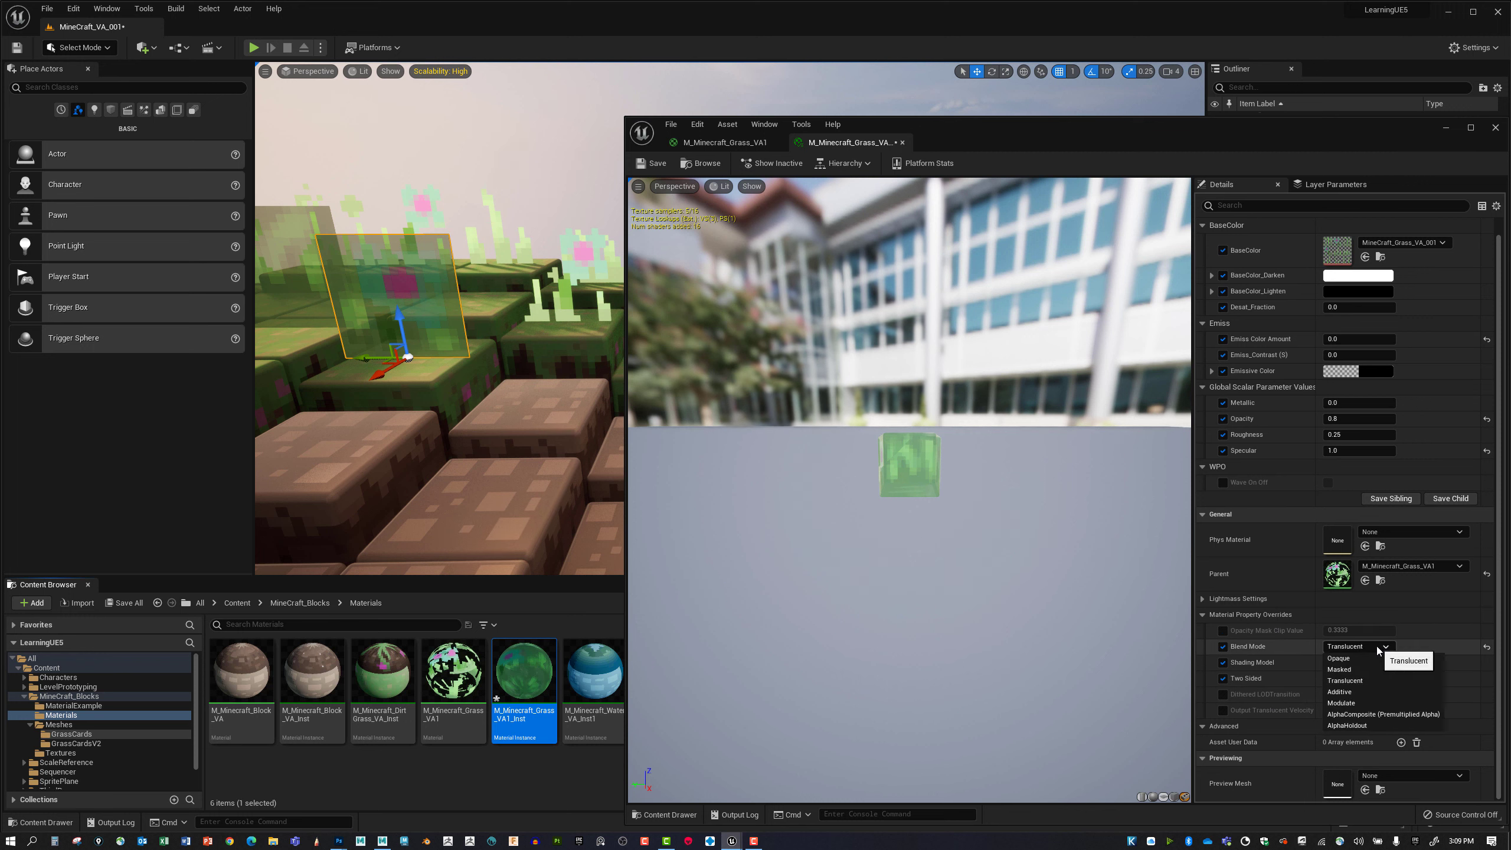
pyautogui.click(1351, 669)
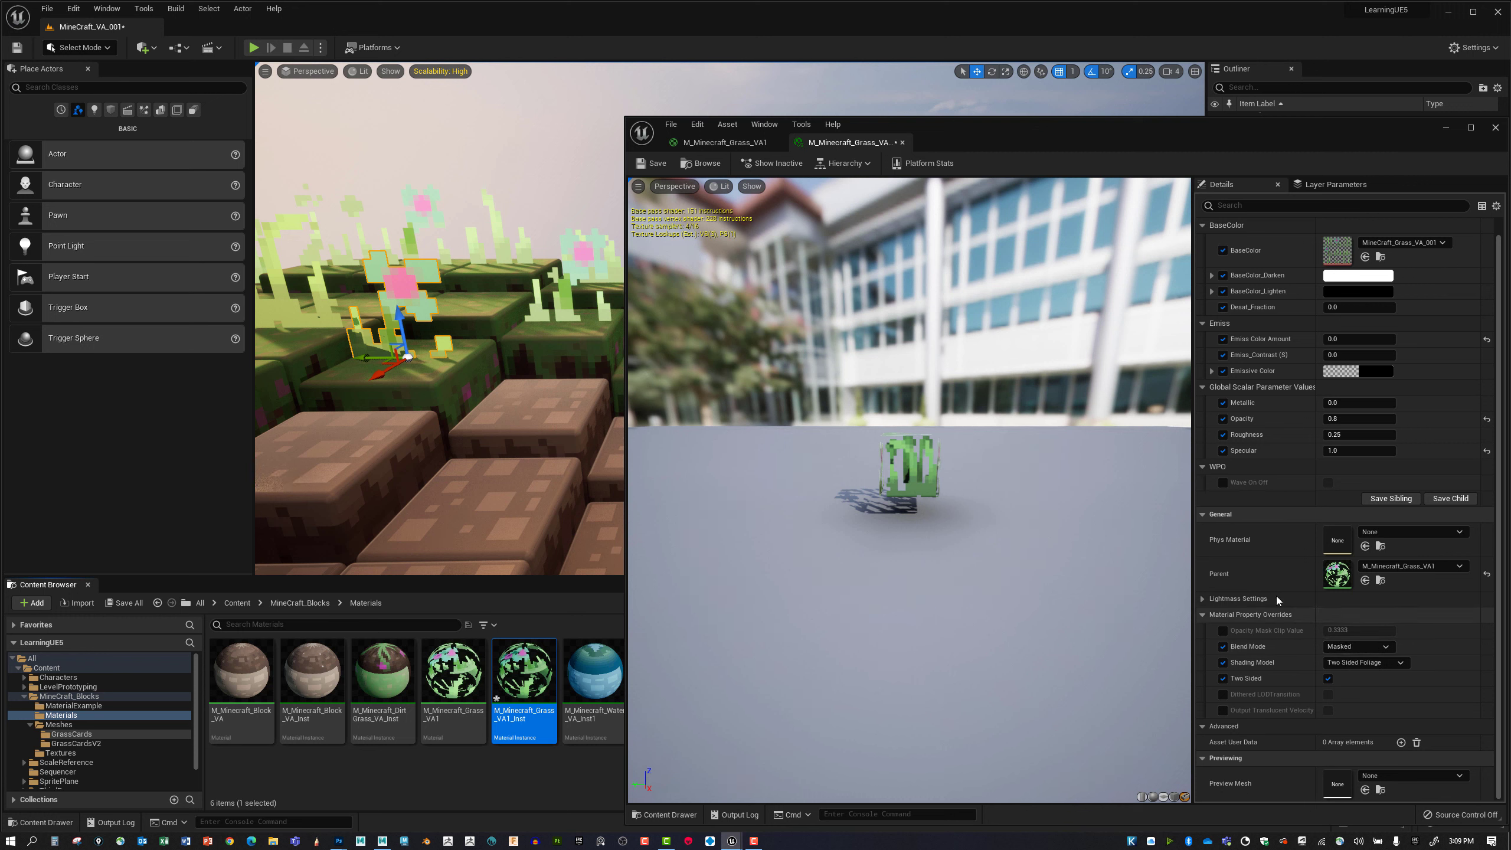
# Test the instance's Opacity on the masked grass cards by lowering it, and try the values 0, 1 and 0.8.
pyautogui.moveTo(1333, 418); pyautogui.dragTo(1317, 419)
pyautogui.moveTo(563, 352)
pyautogui.mouseDown(button='right')
pyautogui.moveTo(598, 350)
pyautogui.moveTo(547, 353)
pyautogui.mouseUp(button='right')
pyautogui.click(1355, 419)
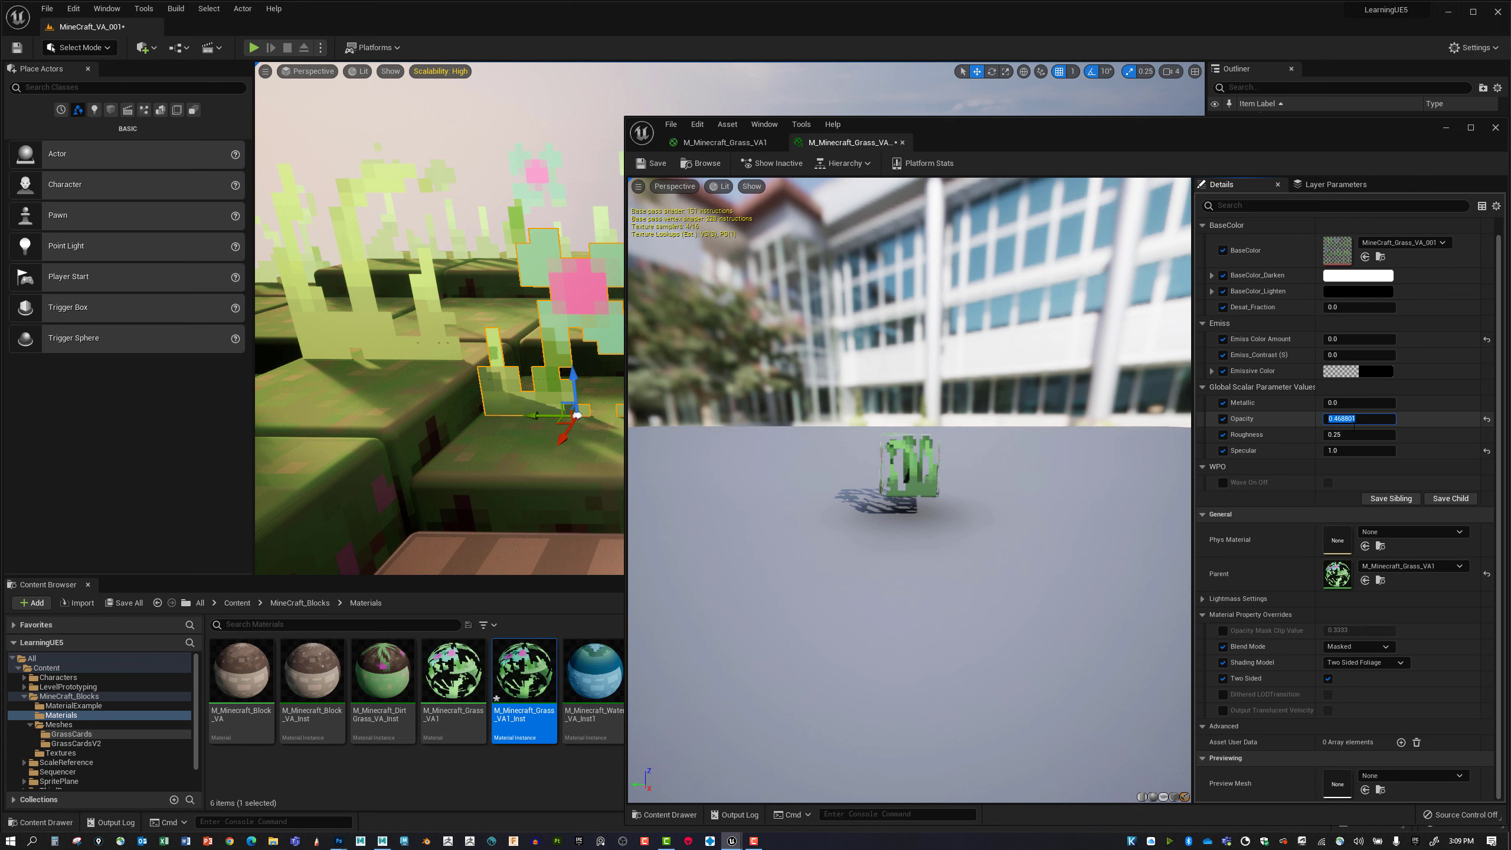
pyautogui.write('0')
pyautogui.press('Return')
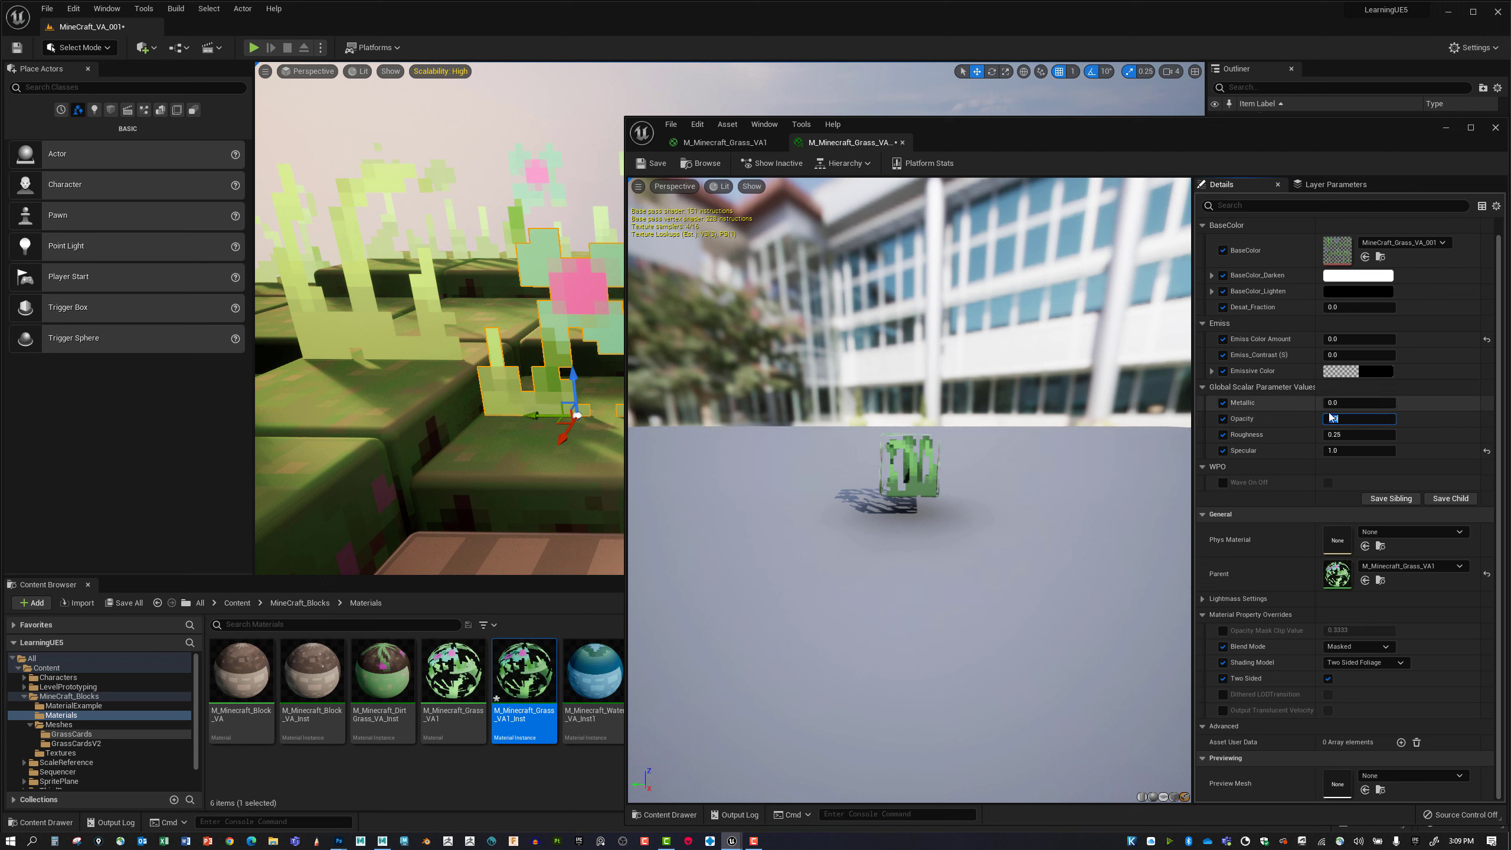
pyautogui.write('1')
pyautogui.press('Return')
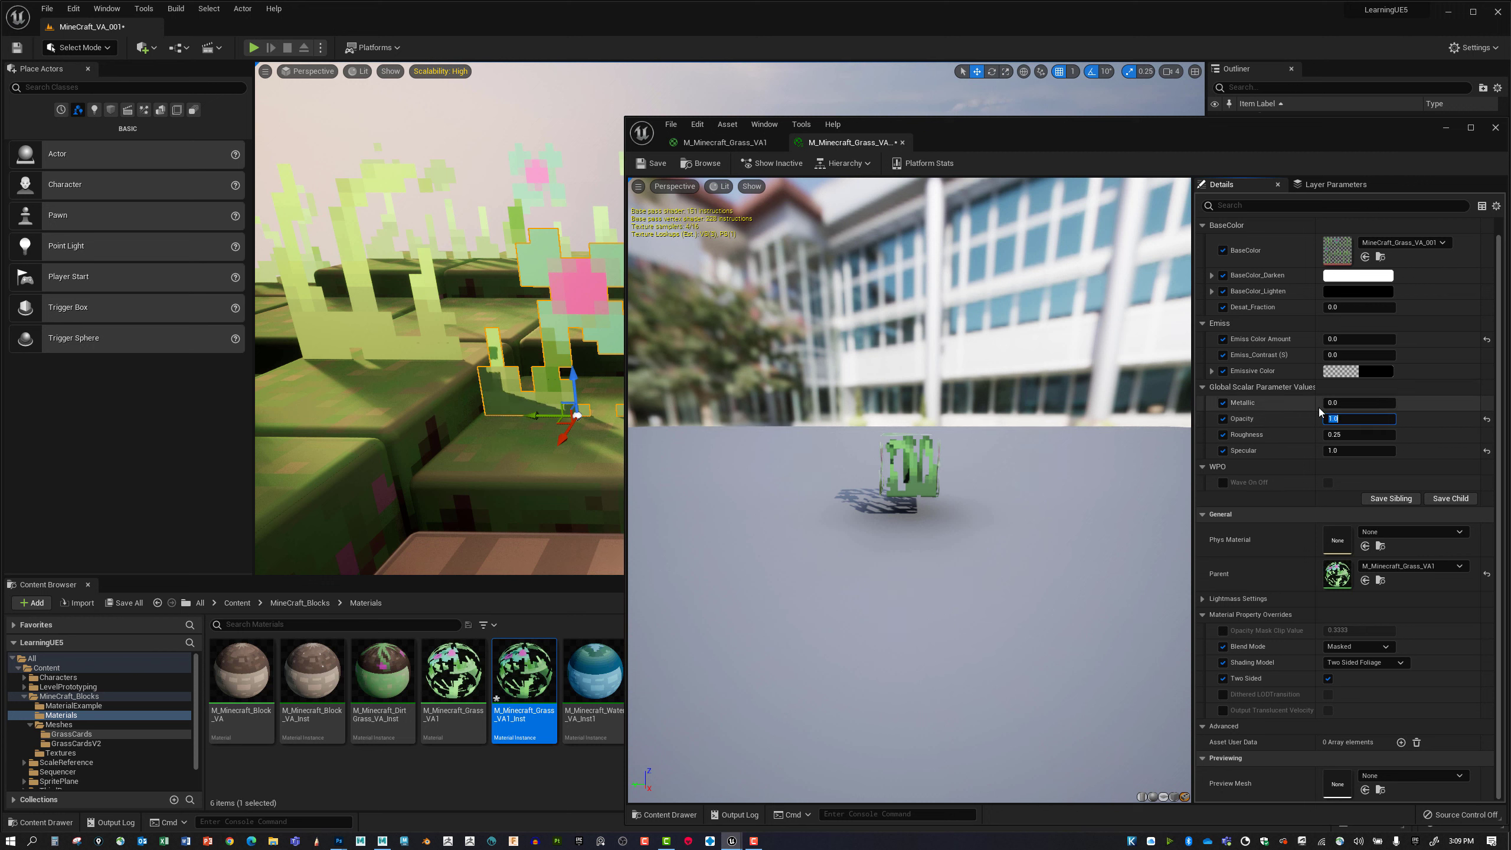
pyautogui.write('0.8')
pyautogui.press('Return')
# Lower the instance's Opacity to 0.232 and inspect the masked grass cards from other angles in the level.
pyautogui.moveTo(1324, 421)
pyautogui.mouseDown()
pyautogui.moveTo(1350, 420)
pyautogui.moveTo(1308, 420)
pyautogui.mouseUp()
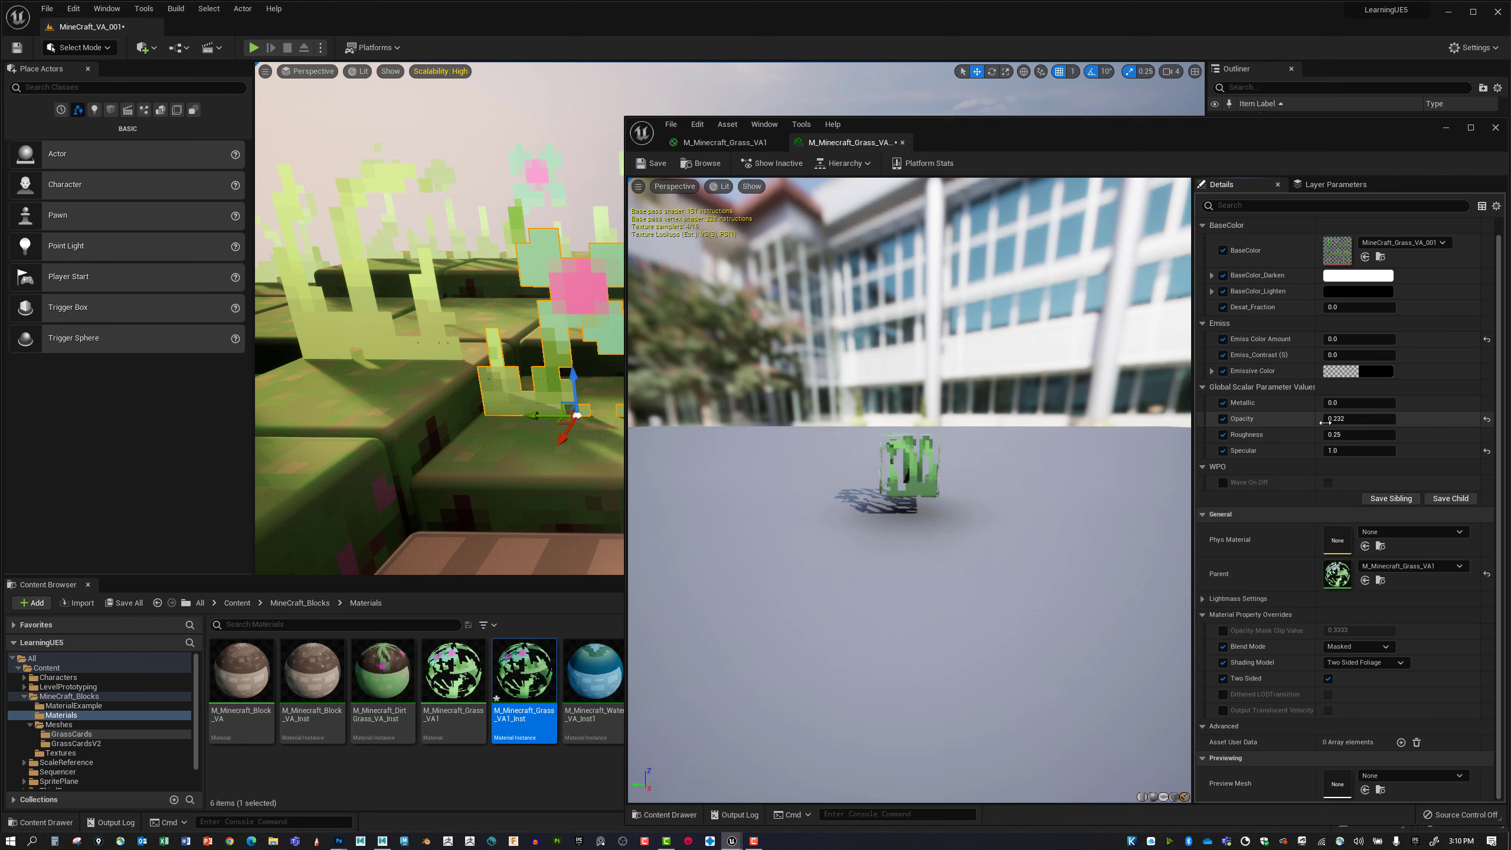
pyautogui.moveTo(498, 390); pyautogui.dragTo(526, 409, button='right')
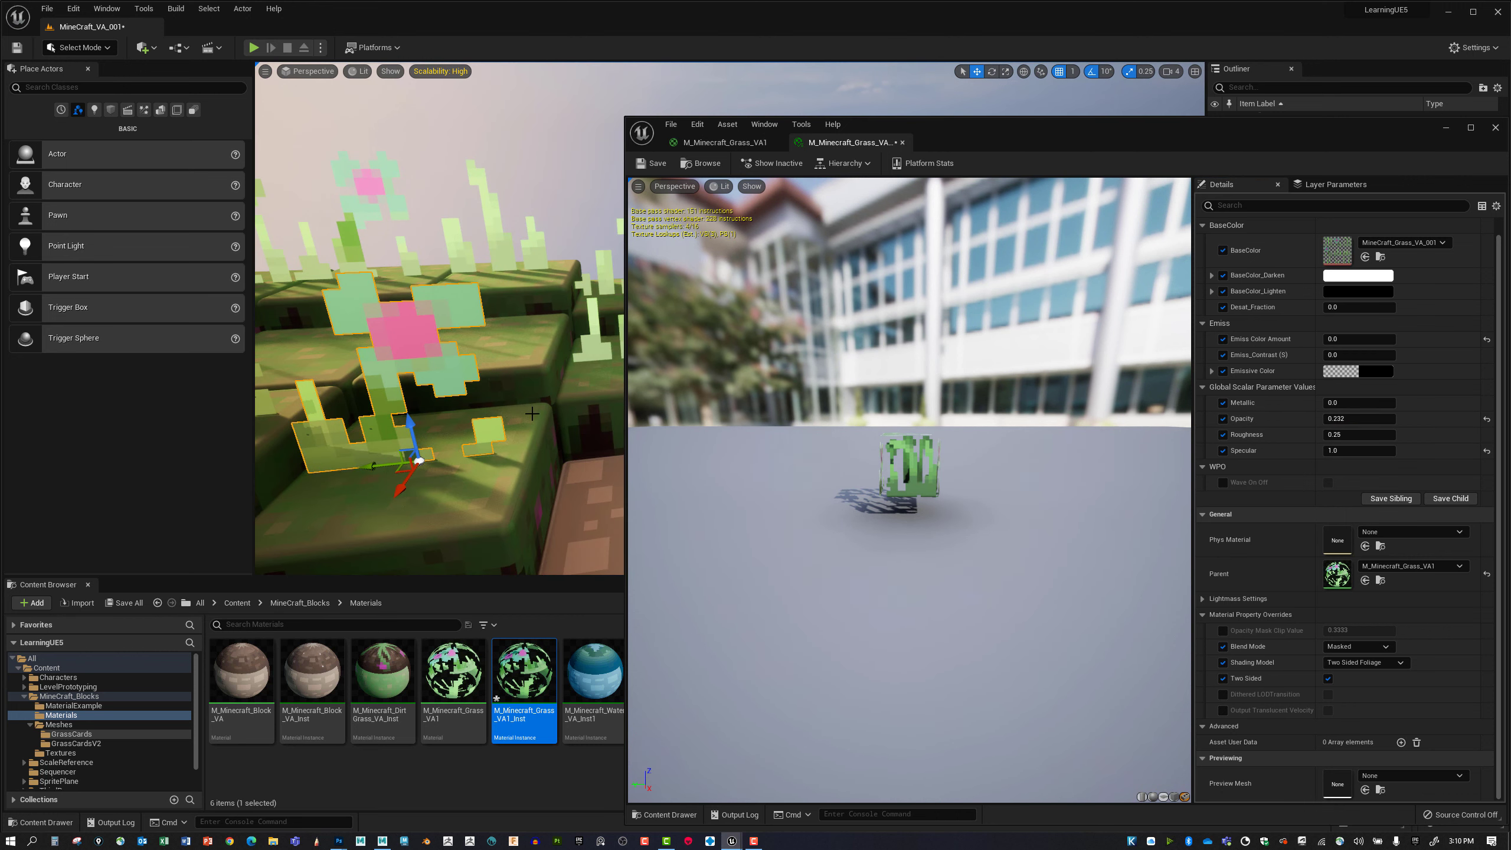
pyautogui.click(1349, 419)
pyautogui.moveTo(486, 492); pyautogui.dragTo(536, 492, button='right')
# Open the M_Minecraft_Grass_VA1 material, set its blend mode to Translucent, and save it.
pyautogui.doubleClick(453, 669)
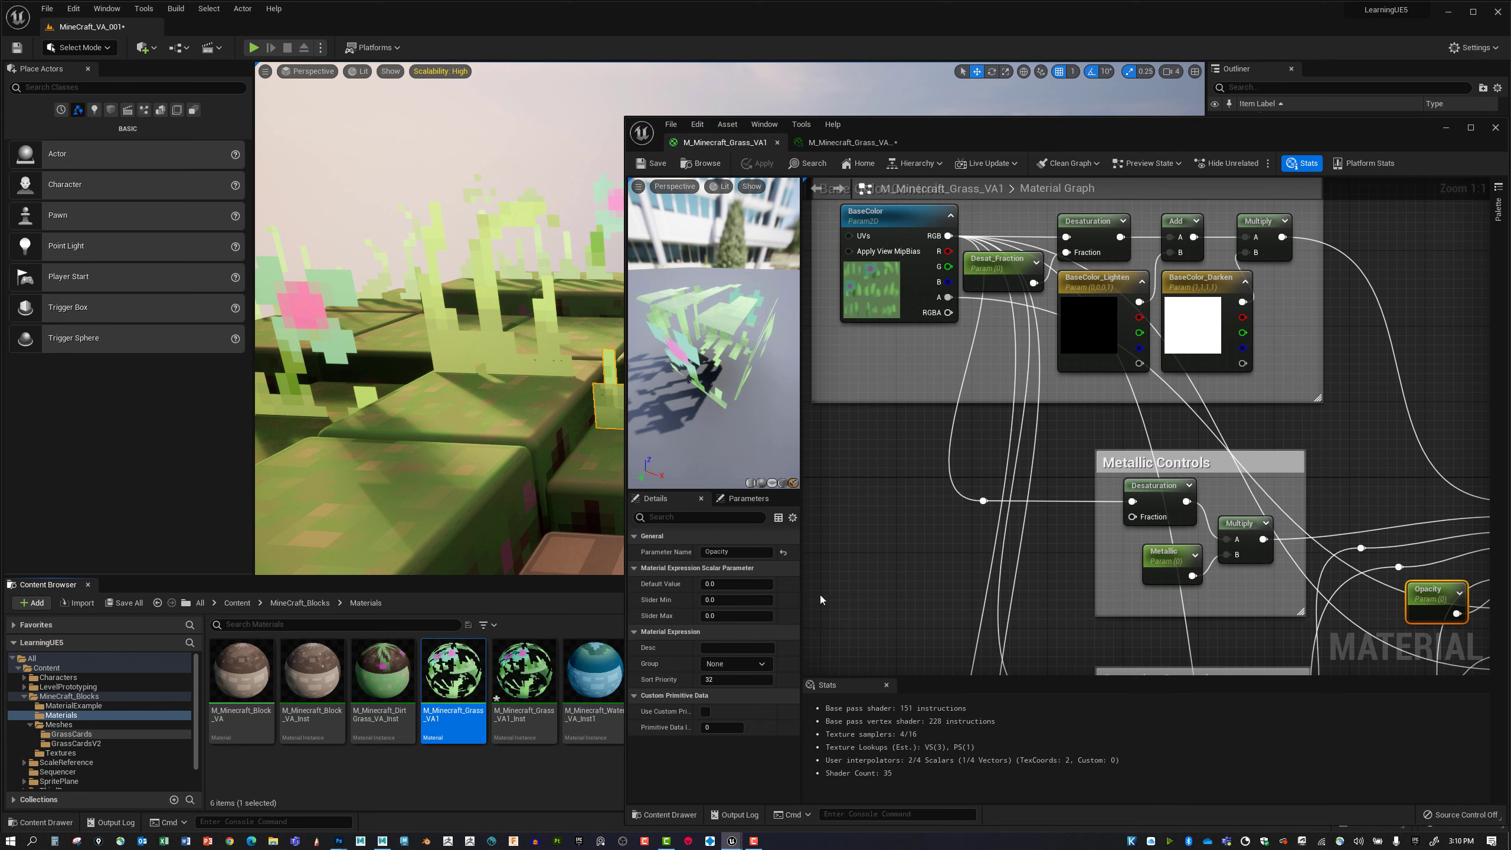
pyautogui.moveTo(1370, 420); pyautogui.dragTo(1292, 422, button='right')
pyautogui.moveTo(1463, 475); pyautogui.dragTo(1319, 450, button='right')
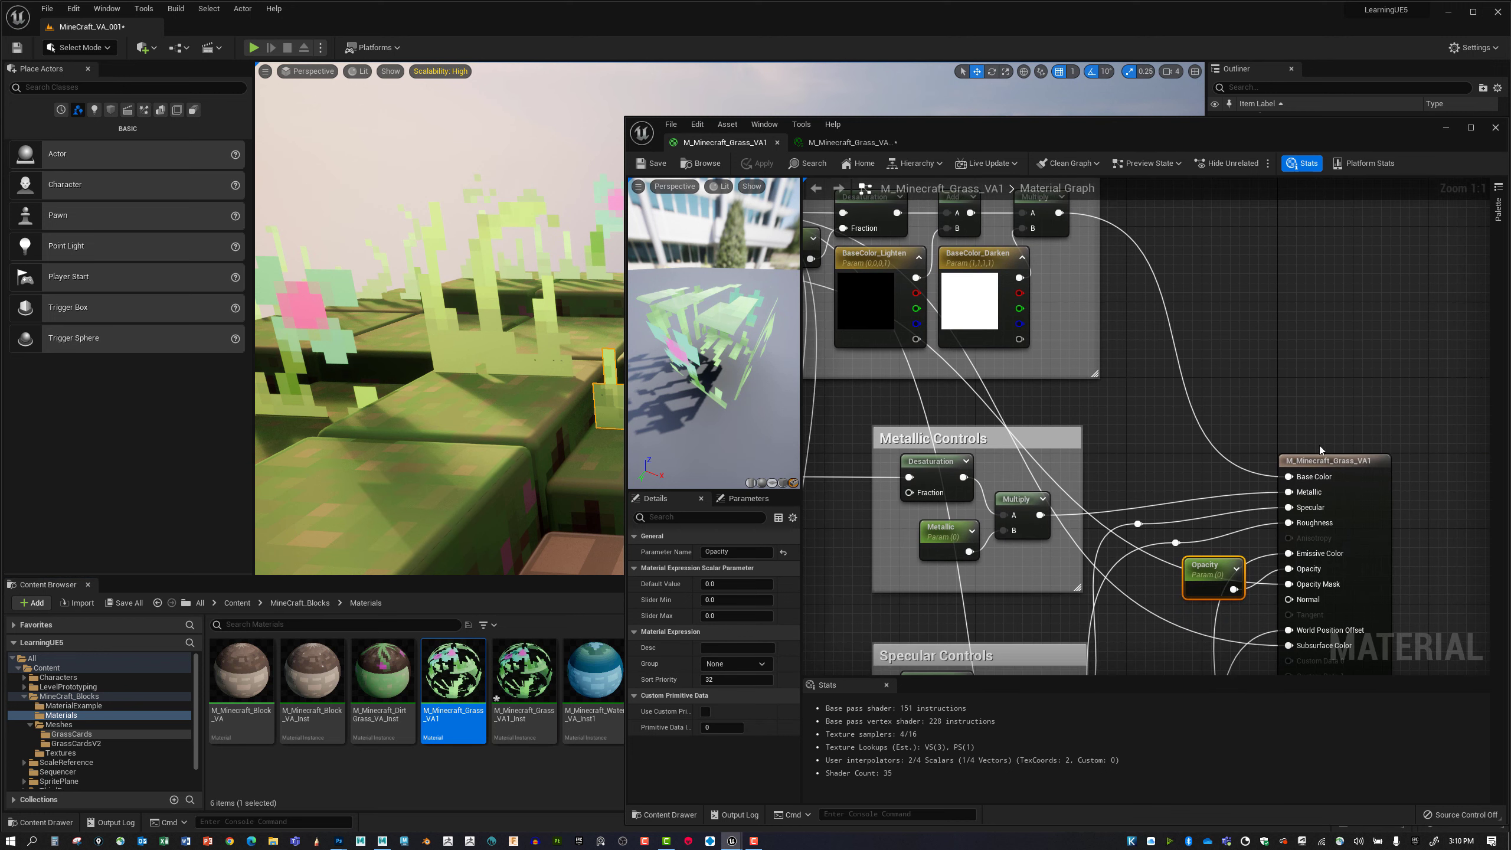
pyautogui.click(1321, 461)
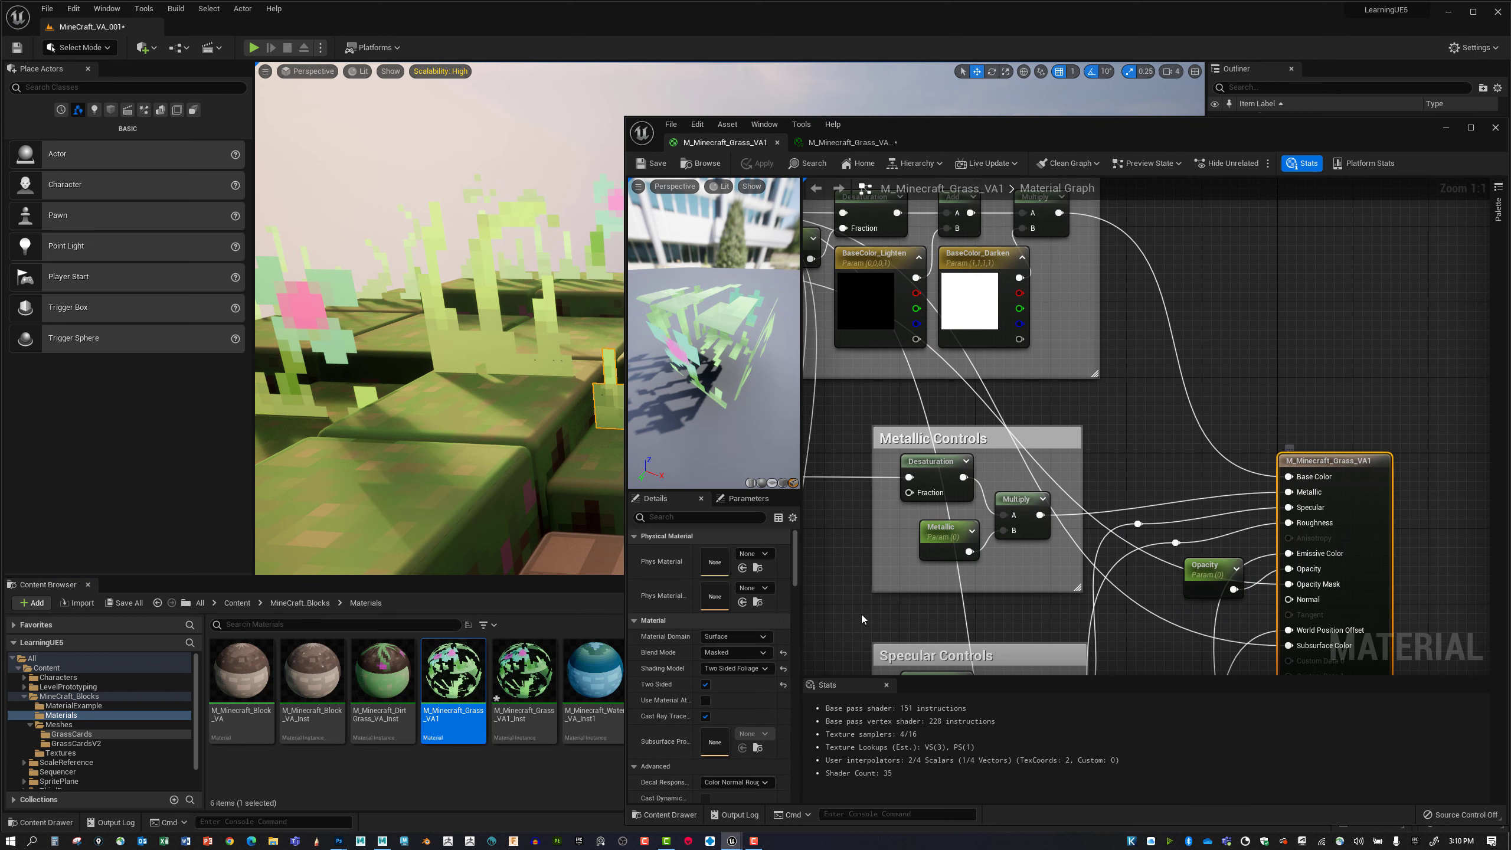
pyautogui.click(756, 653)
pyautogui.click(739, 690)
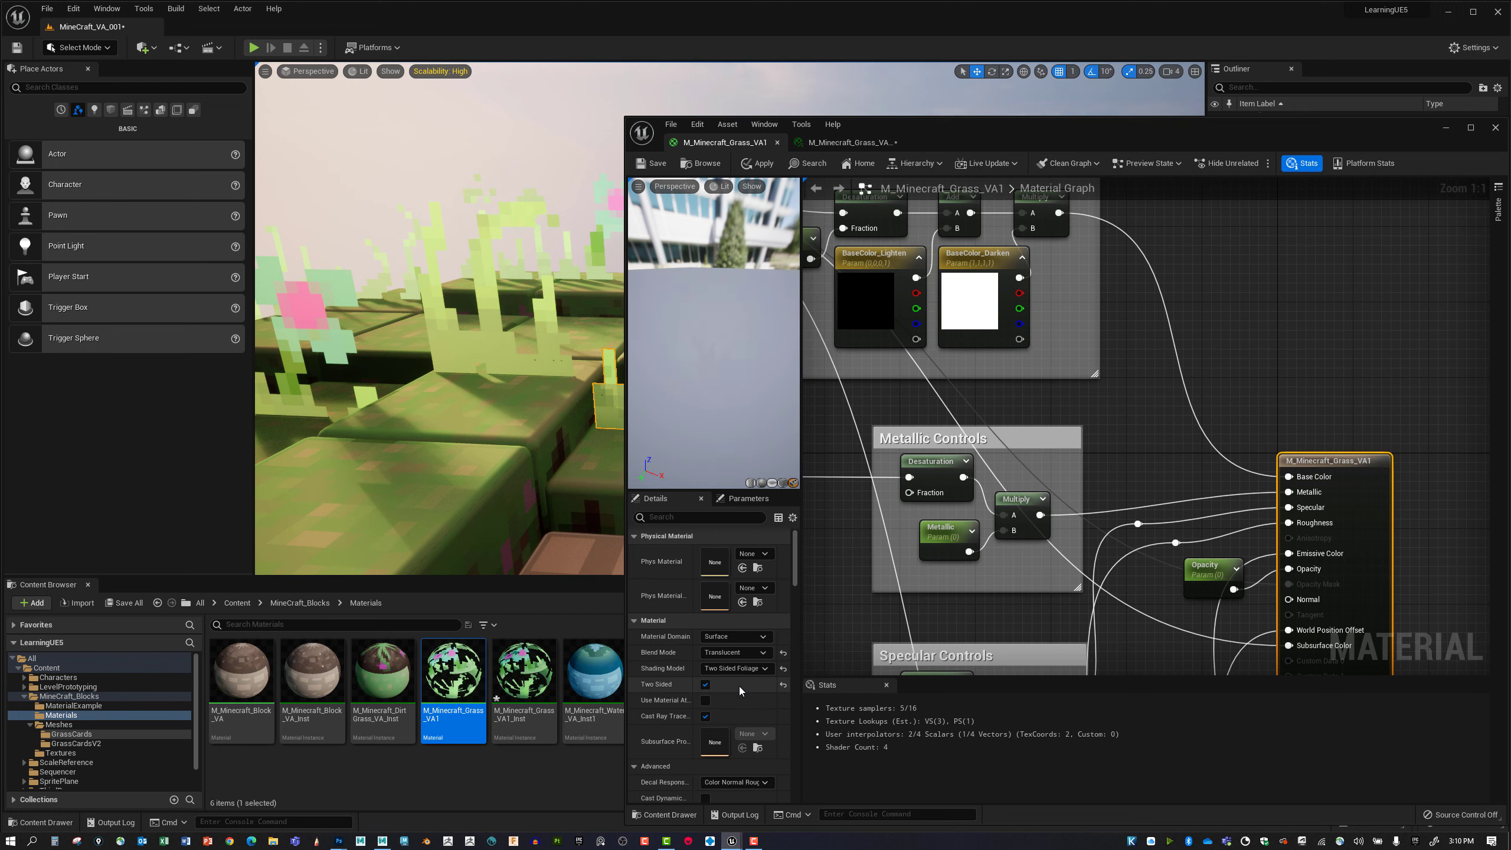
pyautogui.click(656, 168)
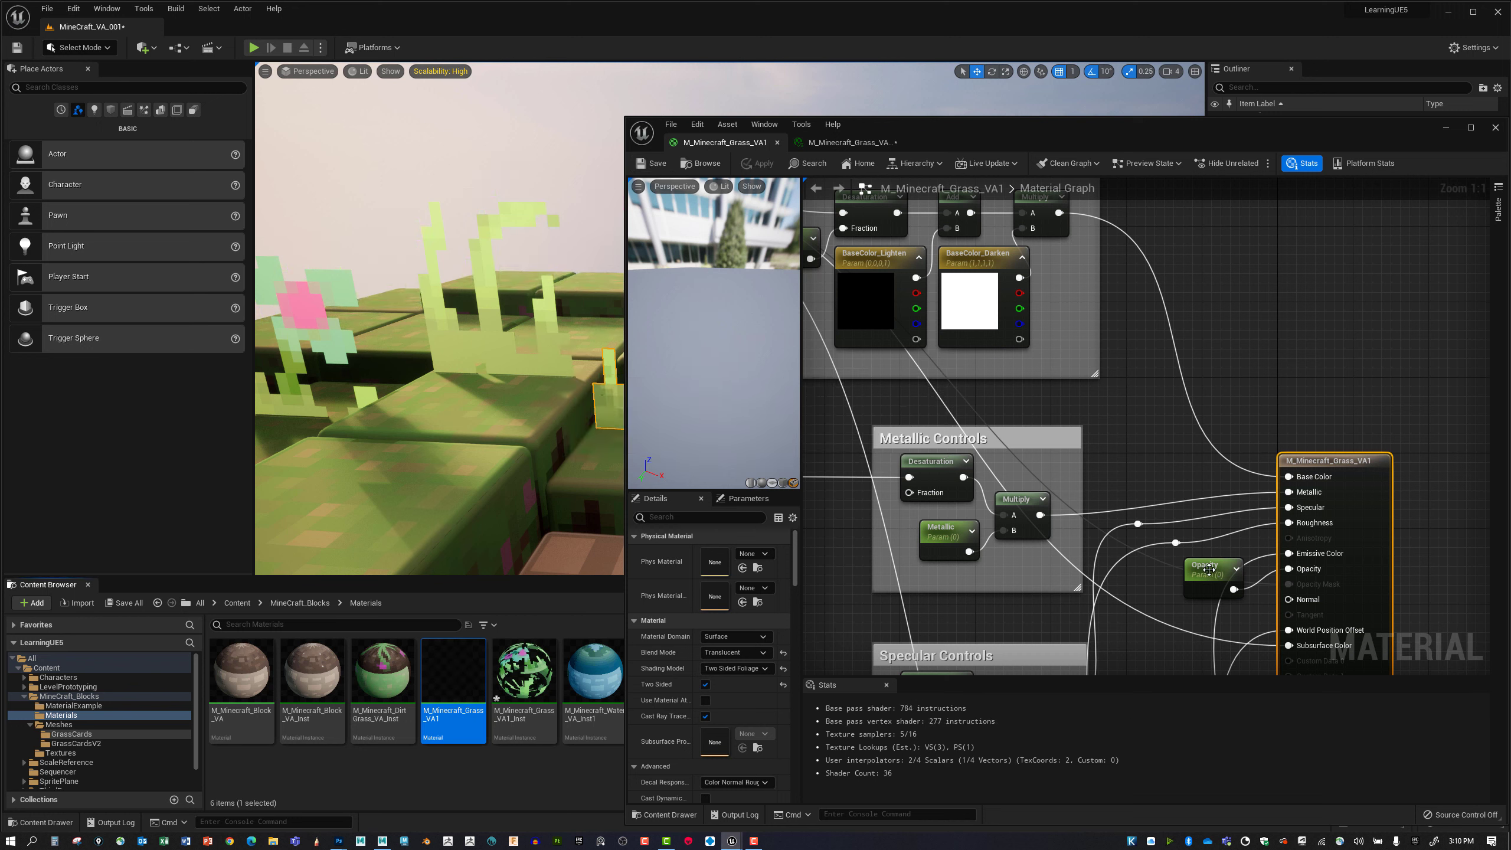
# Replace the Opacity parameter node with a connection from the BaseColor texture's alpha output to the Opacity input, and save the material.
pyautogui.click(1205, 573)
pyautogui.press('Delete')
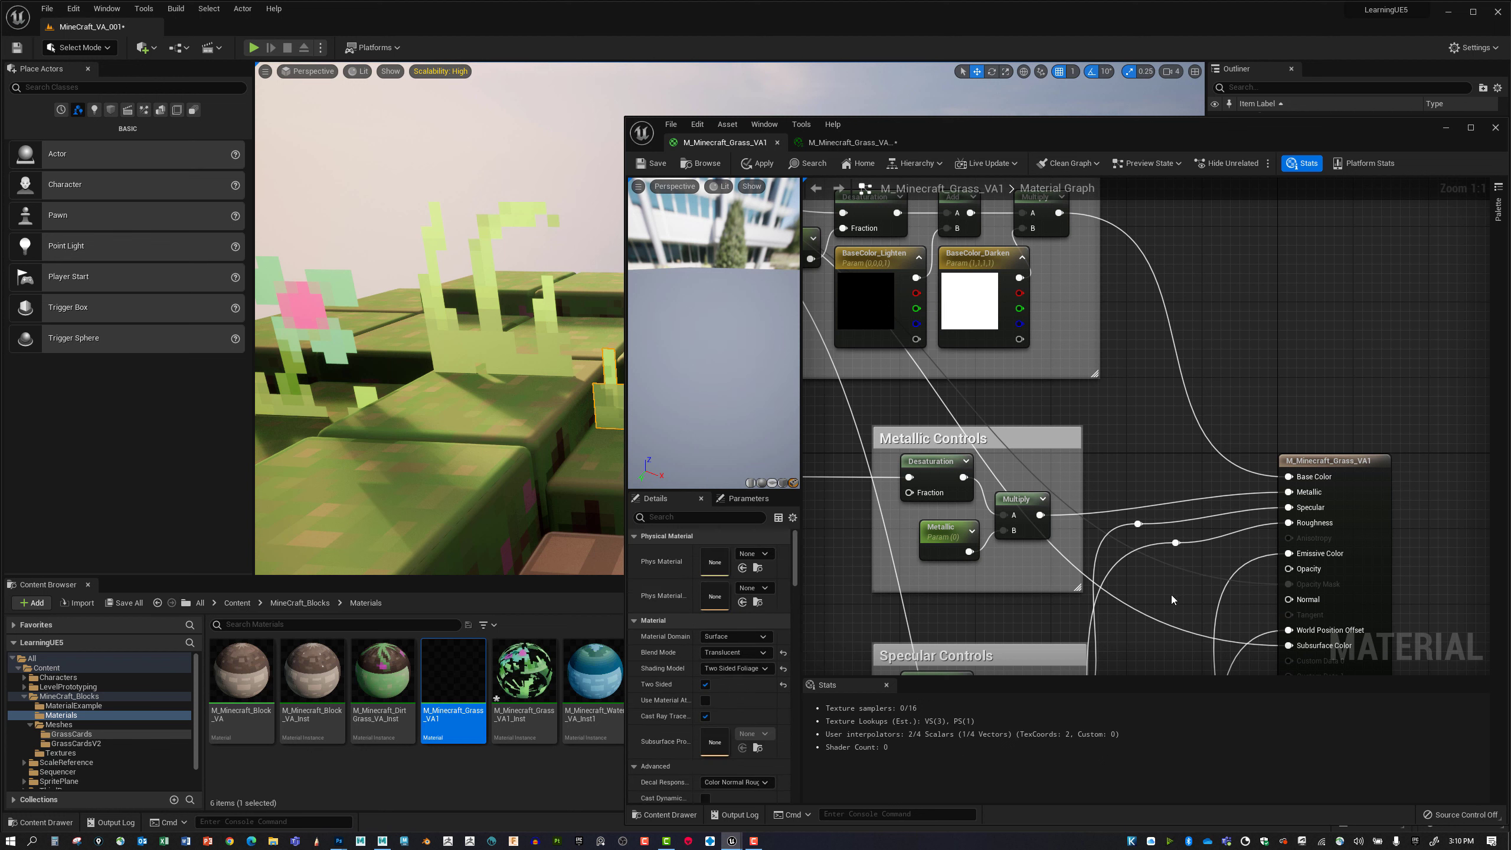
pyautogui.scroll(-1, 1169, 591)
pyautogui.scroll(-1, 1187, 542)
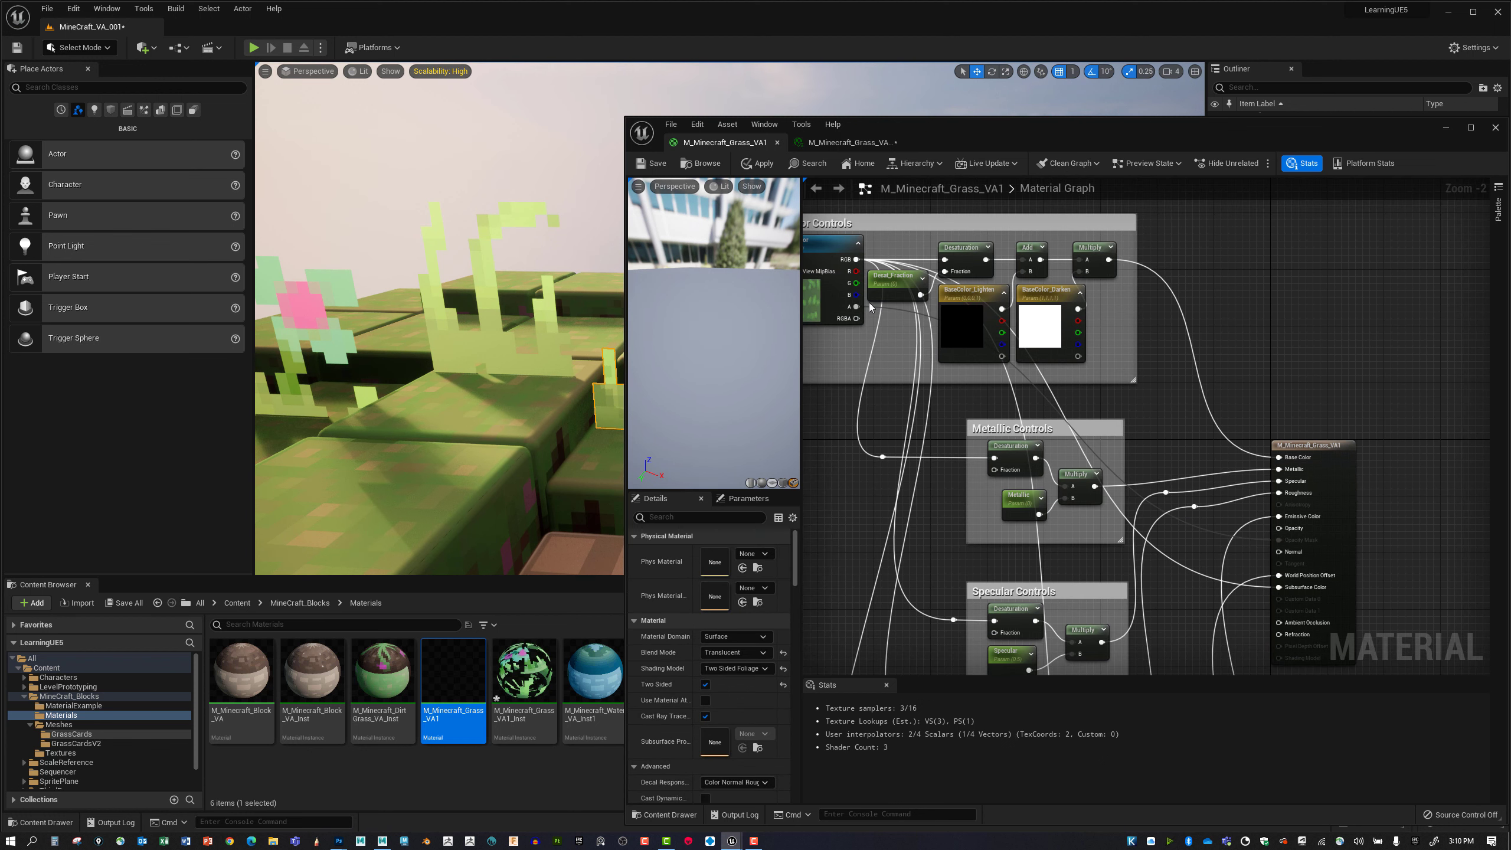
pyautogui.moveTo(857, 306); pyautogui.dragTo(1278, 528)
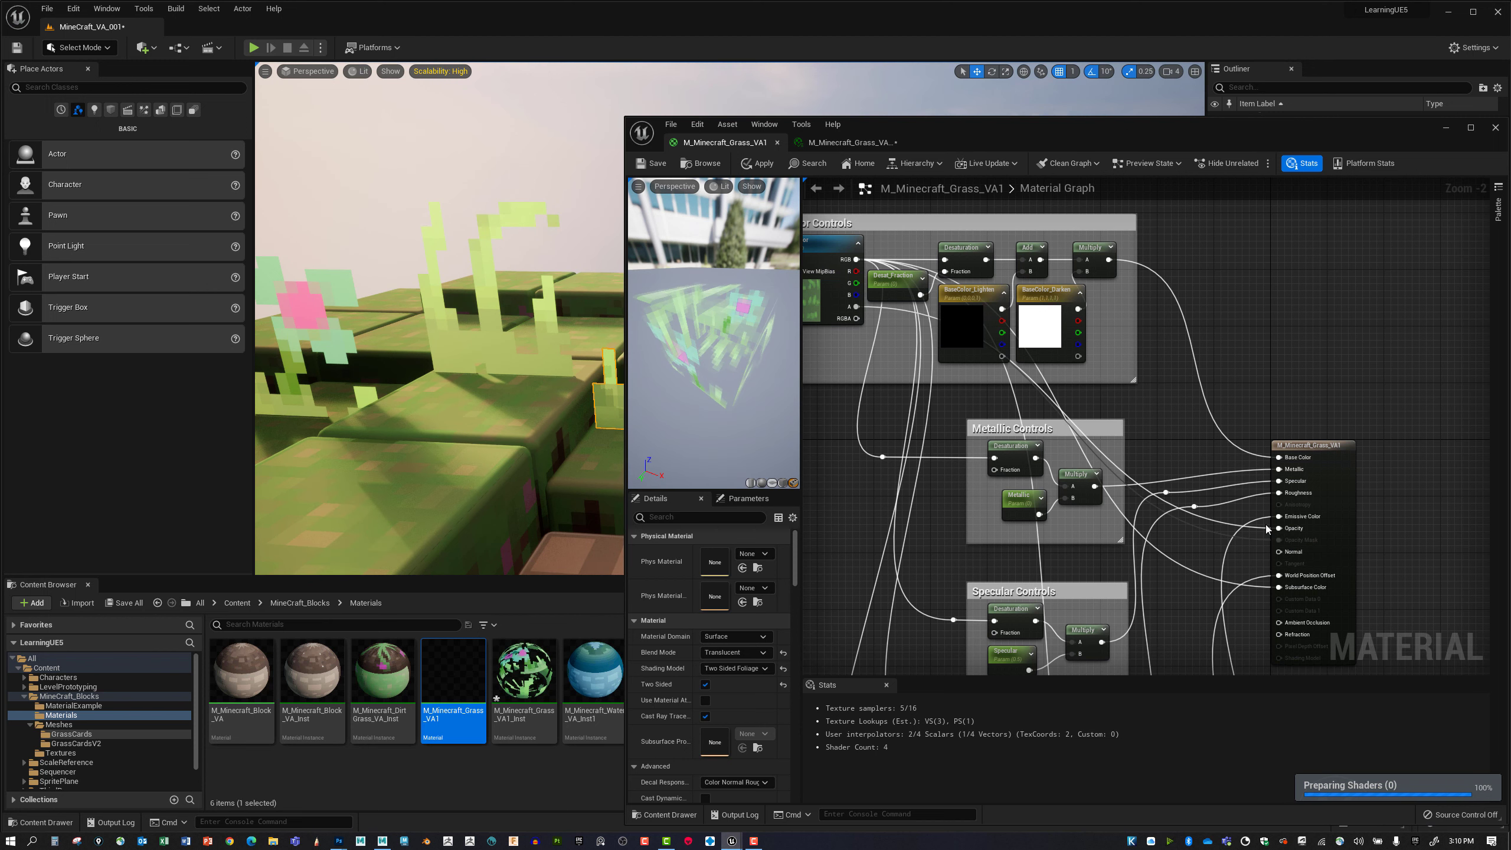
pyautogui.click(652, 164)
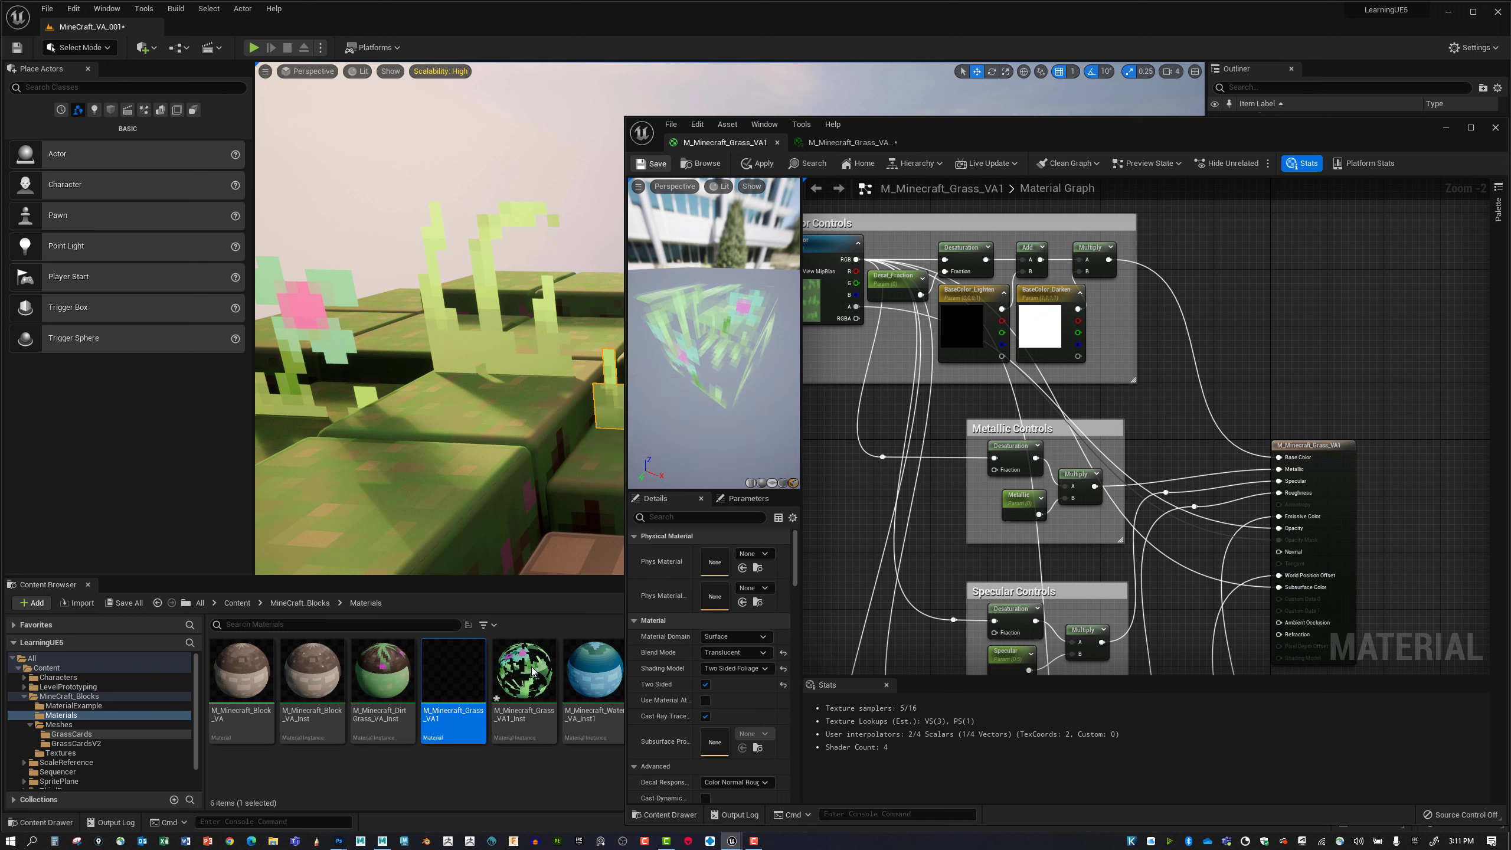
# Set the blend mode override of M_Minecraft_Grass_VA1_Inst to Translucent and check the grass in the level.
pyautogui.doubleClick(527, 663)
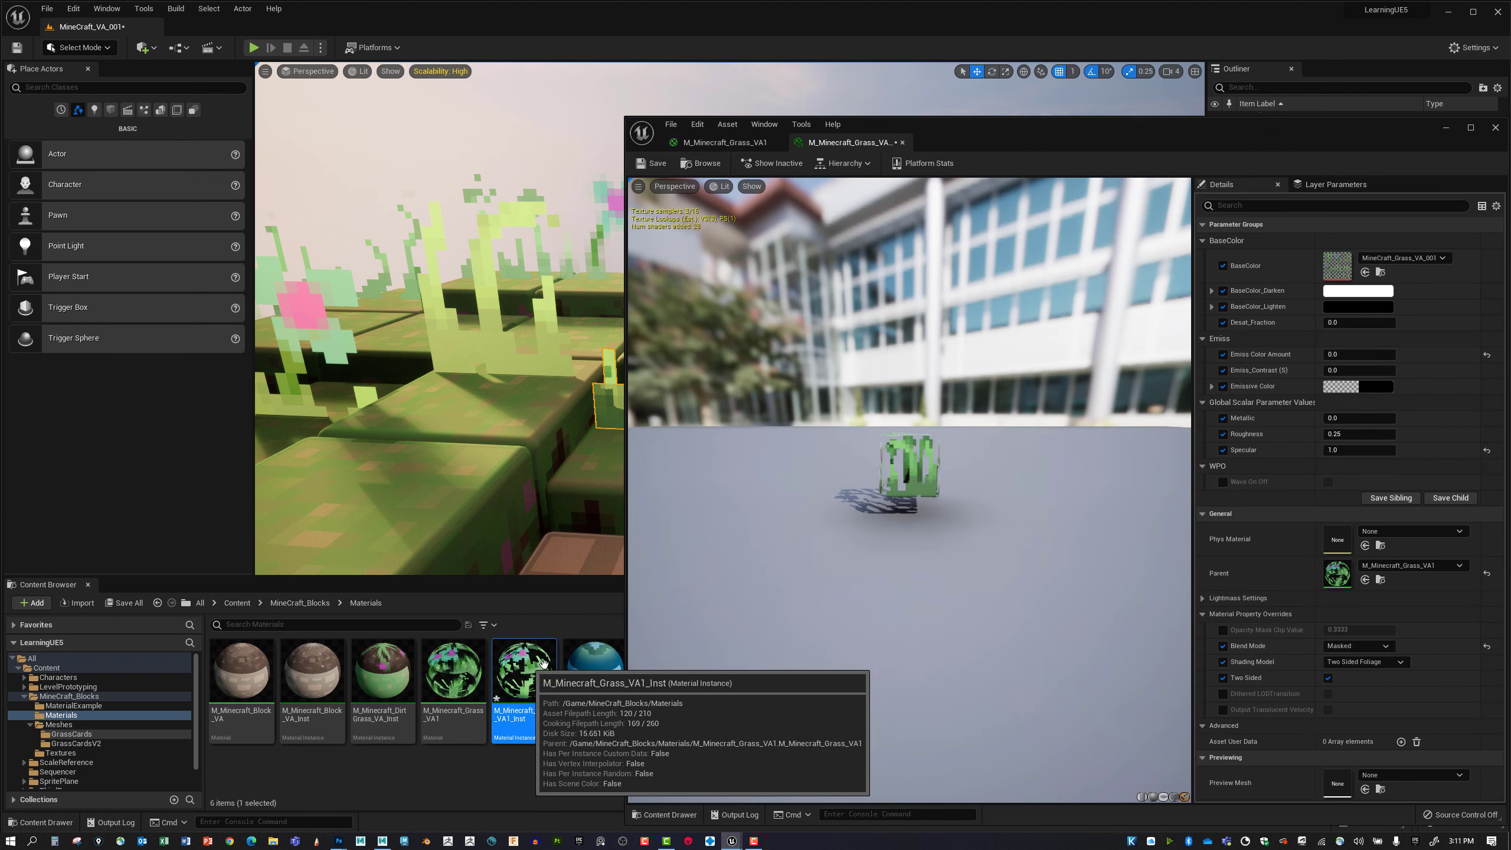
pyautogui.click(1388, 647)
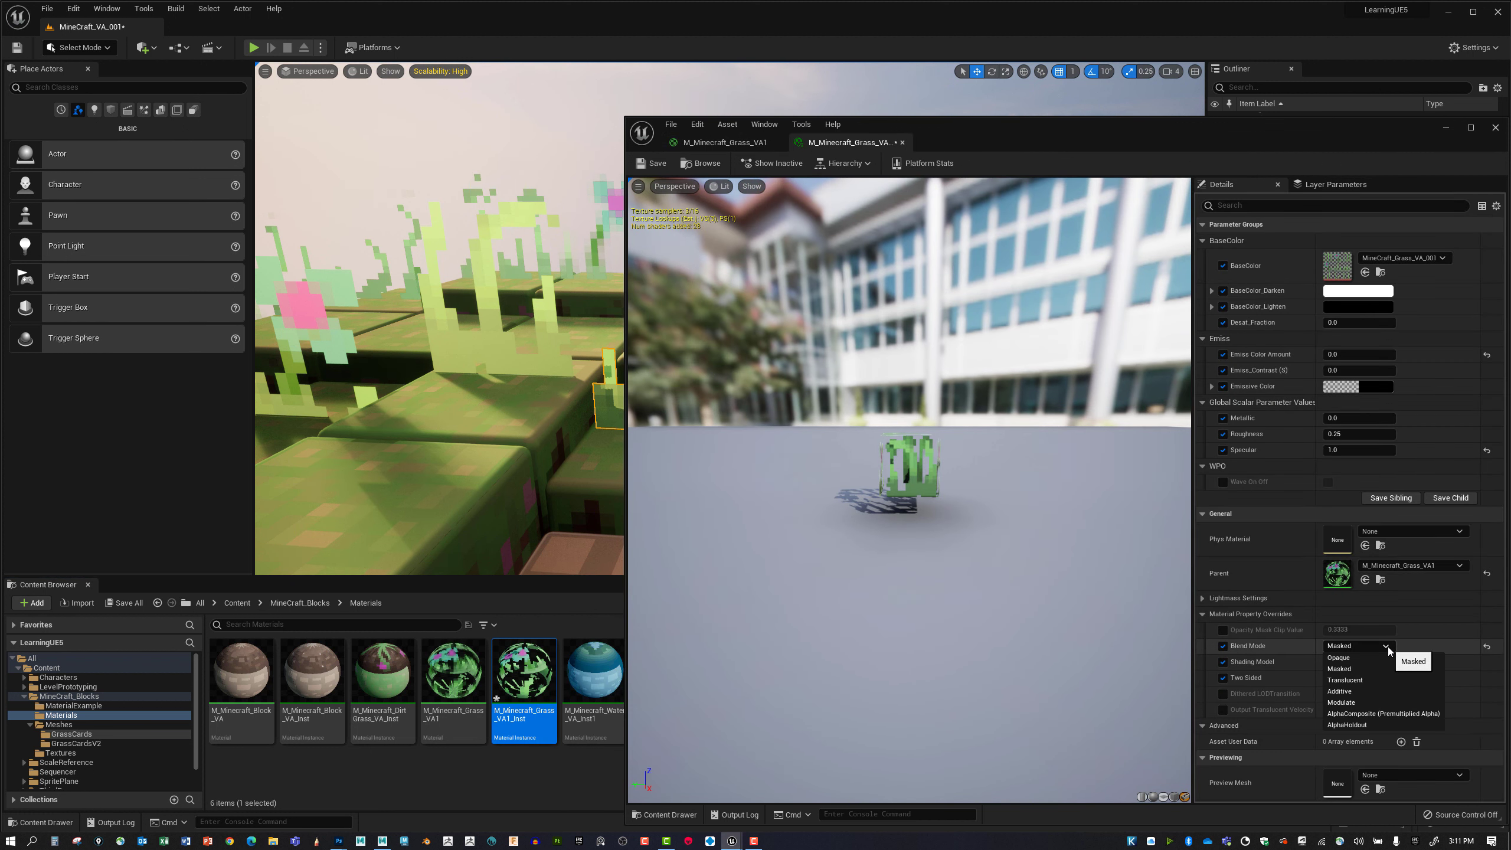
pyautogui.click(1356, 680)
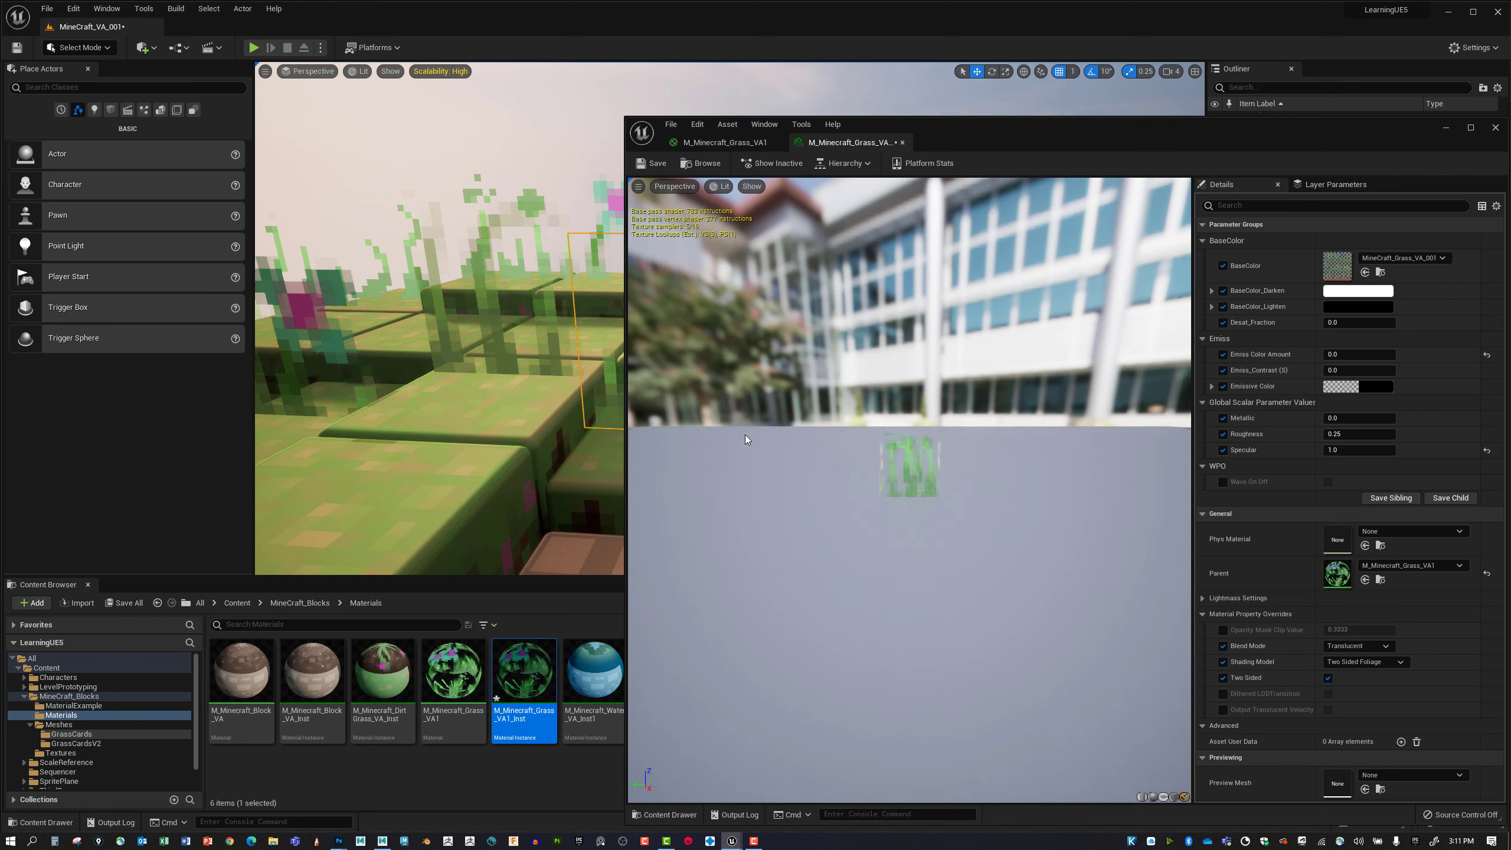
pyautogui.moveTo(440, 322)
pyautogui.mouseDown(button='right')
pyautogui.moveTo(512, 298)
pyautogui.moveTo(416, 297)
pyautogui.moveTo(452, 322)
pyautogui.moveTo(404, 309)
pyautogui.moveTo(443, 315)
pyautogui.mouseUp(button='right')
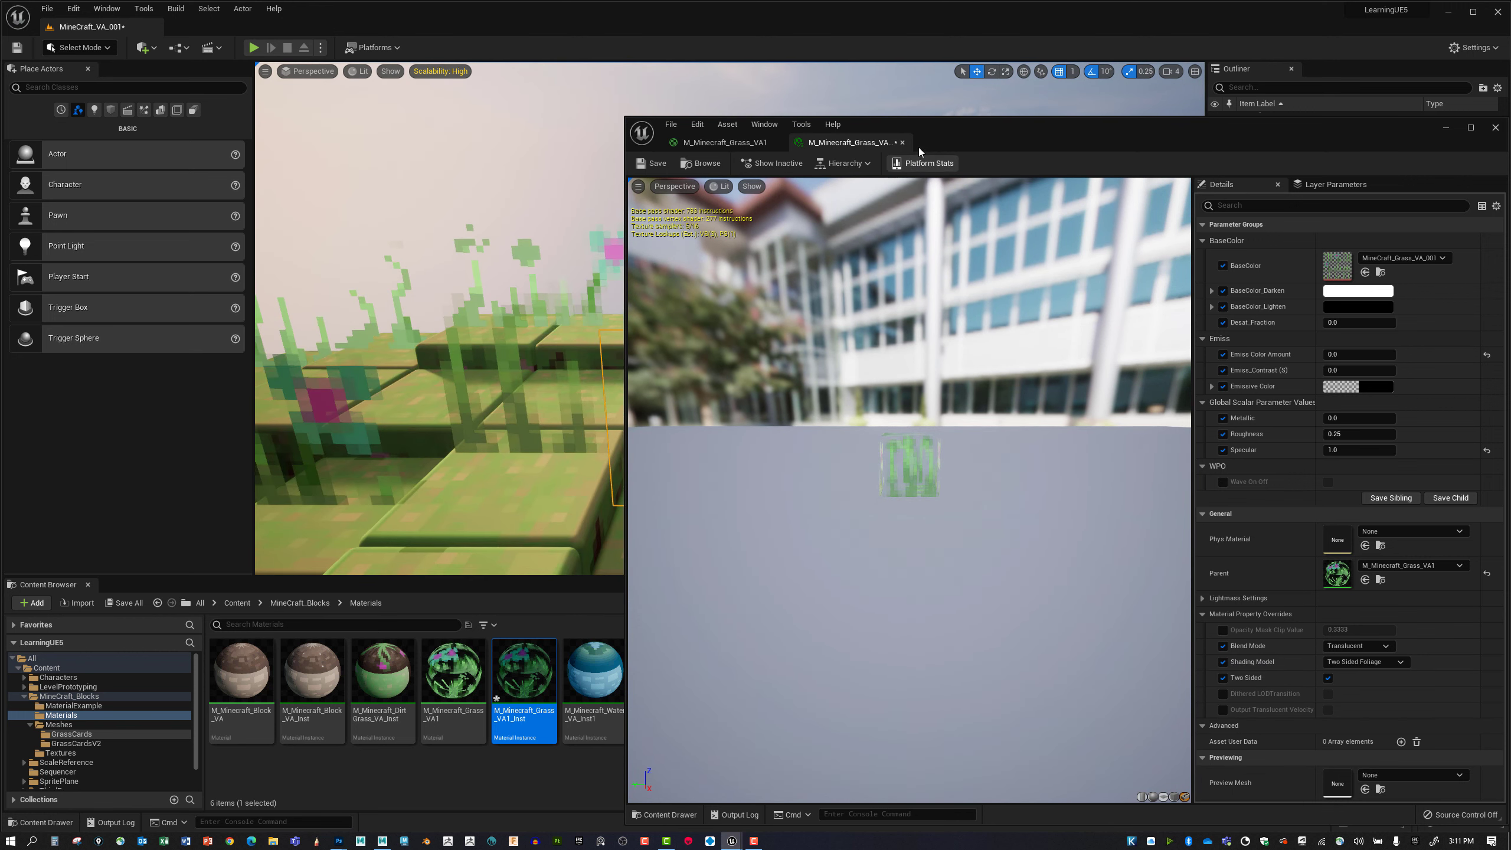
# Uncover more of the level viewport and inspect the translucent grass cards from several angles, undoing any accidental change.
pyautogui.moveTo(918, 124); pyautogui.dragTo(1084, 166)
pyautogui.moveTo(475, 386); pyautogui.dragTo(509, 399, button='right')
pyautogui.moveTo(522, 333)
pyautogui.mouseDown(button='right')
pyautogui.moveTo(601, 310)
pyautogui.moveTo(536, 351)
pyautogui.moveTo(475, 333)
pyautogui.moveTo(535, 328)
pyautogui.mouseUp(button='right')
pyautogui.moveTo(391, 399)
pyautogui.mouseDown(button='right')
pyautogui.moveTo(476, 417)
pyautogui.moveTo(547, 387)
pyautogui.moveTo(332, 416)
pyautogui.moveTo(380, 405)
pyautogui.mouseUp(button='right')
pyautogui.hotkey('ctrl', 'z')
pyautogui.moveTo(606, 384); pyautogui.dragTo(541, 370, button='right')
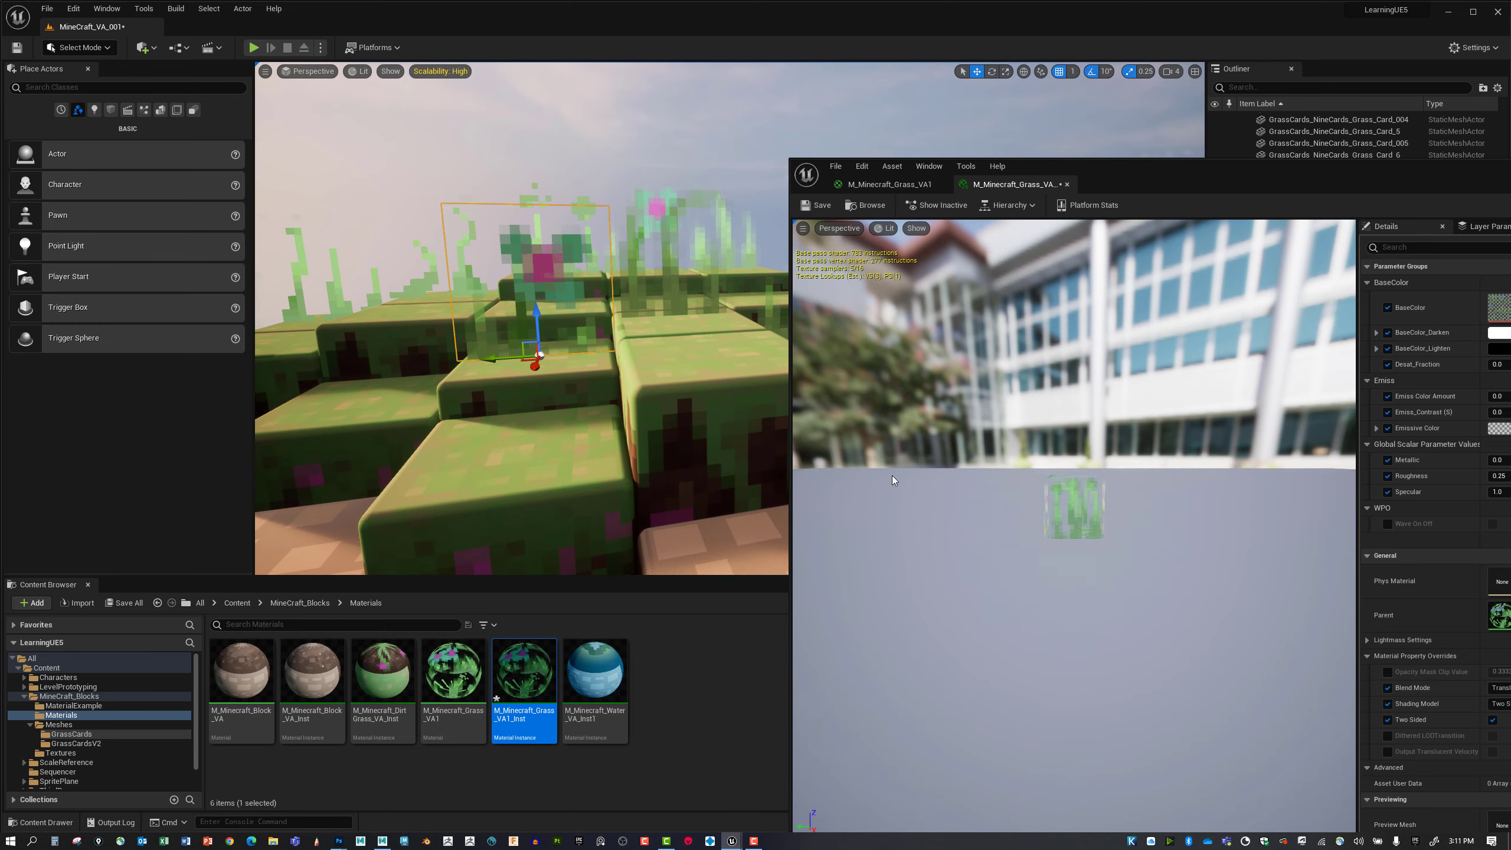
# Return to the M_Minecraft_Grass_VA1 material graph and maximize its editor window.
pyautogui.click(889, 184)
pyautogui.moveTo(1093, 162); pyautogui.dragTo(672, 79)
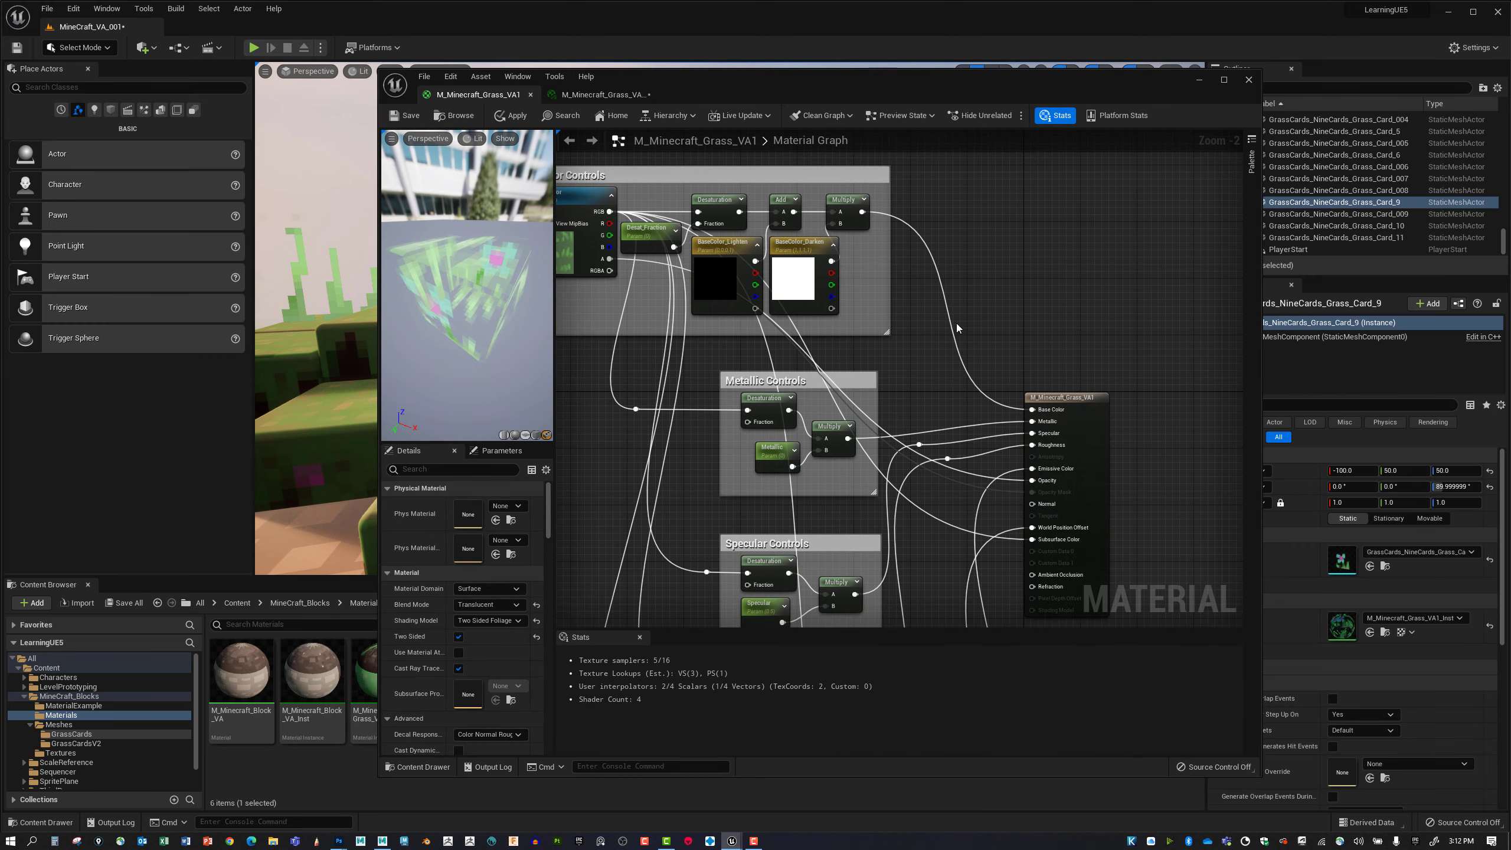
pyautogui.doubleClick(788, 83)
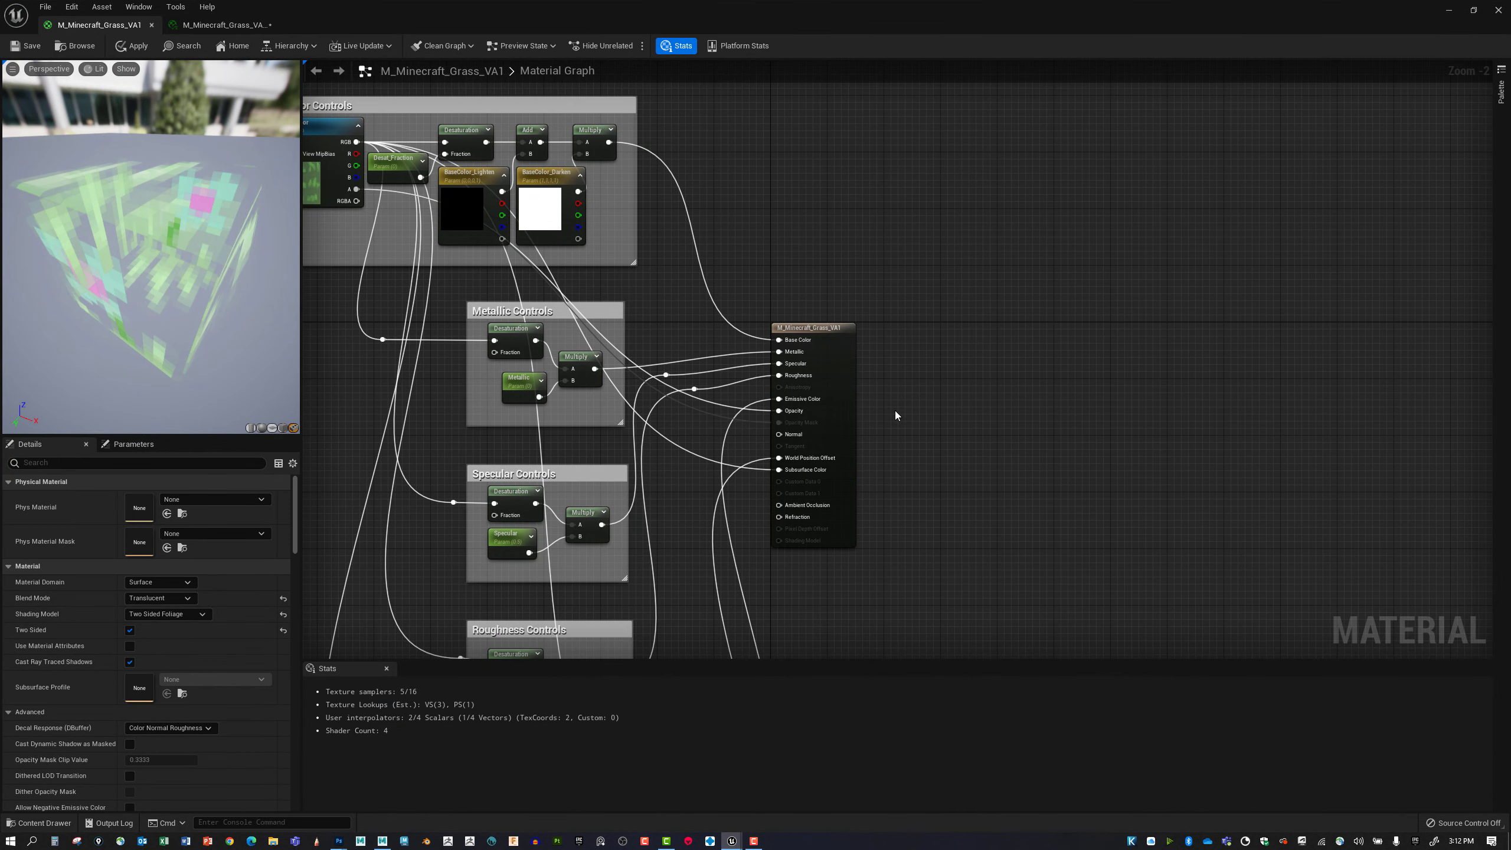
# Review the material graph from the Base Color Controls down to the Emissive Controls group.
pyautogui.moveTo(896, 415); pyautogui.dragTo(998, 399, button='right')
pyautogui.moveTo(807, 423); pyautogui.dragTo(851, 465, button='right')
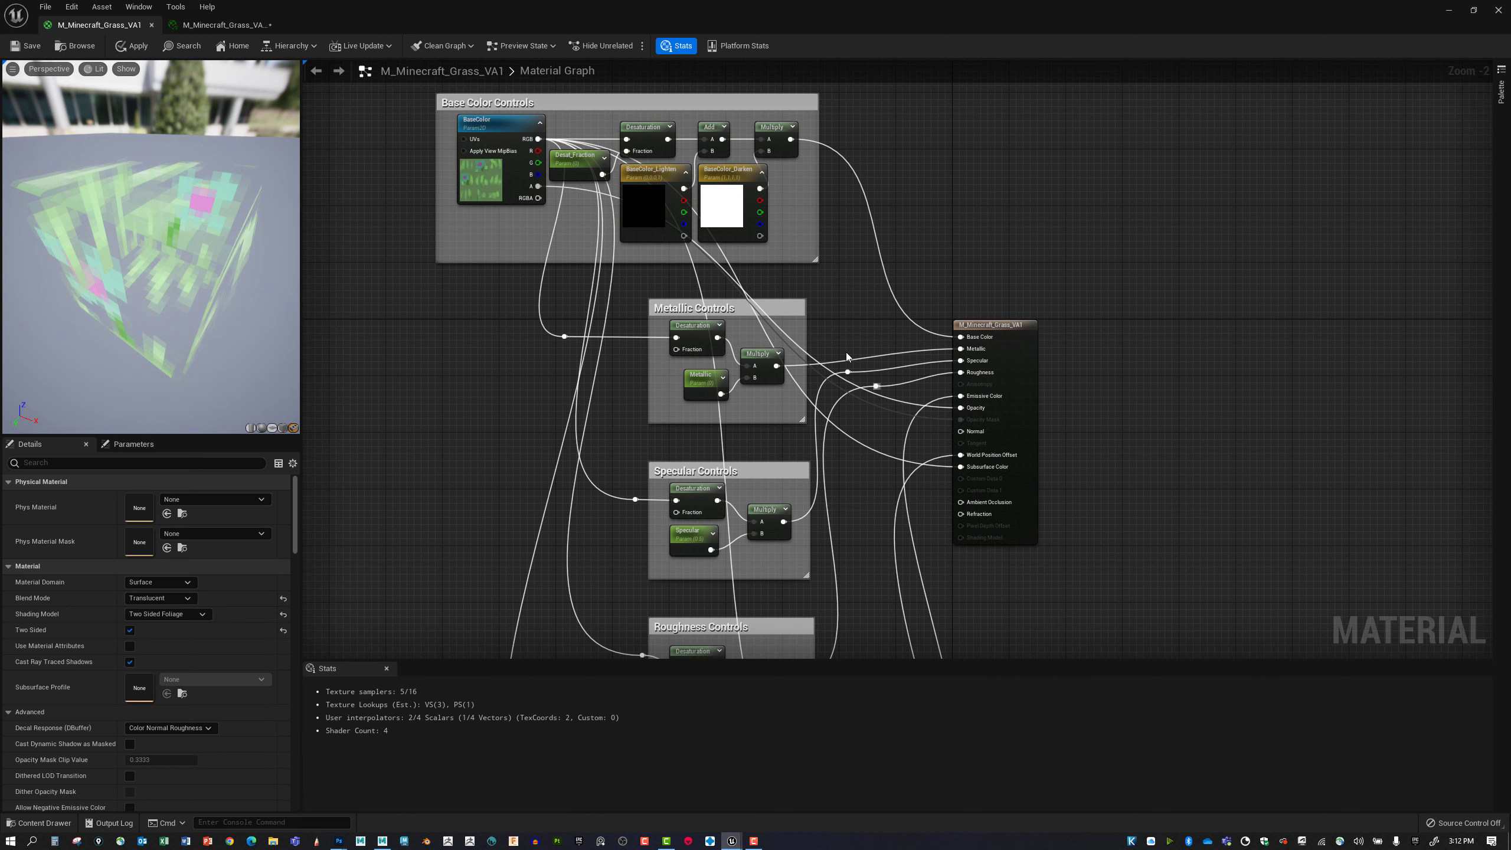
pyautogui.moveTo(861, 402); pyautogui.dragTo(797, 300, button='right')
pyautogui.moveTo(794, 375)
pyautogui.mouseDown(button='right')
pyautogui.moveTo(796, 310)
pyautogui.moveTo(812, 341)
pyautogui.moveTo(772, 307)
pyautogui.moveTo(759, 370)
pyautogui.moveTo(789, 346)
pyautogui.mouseUp(button='right')
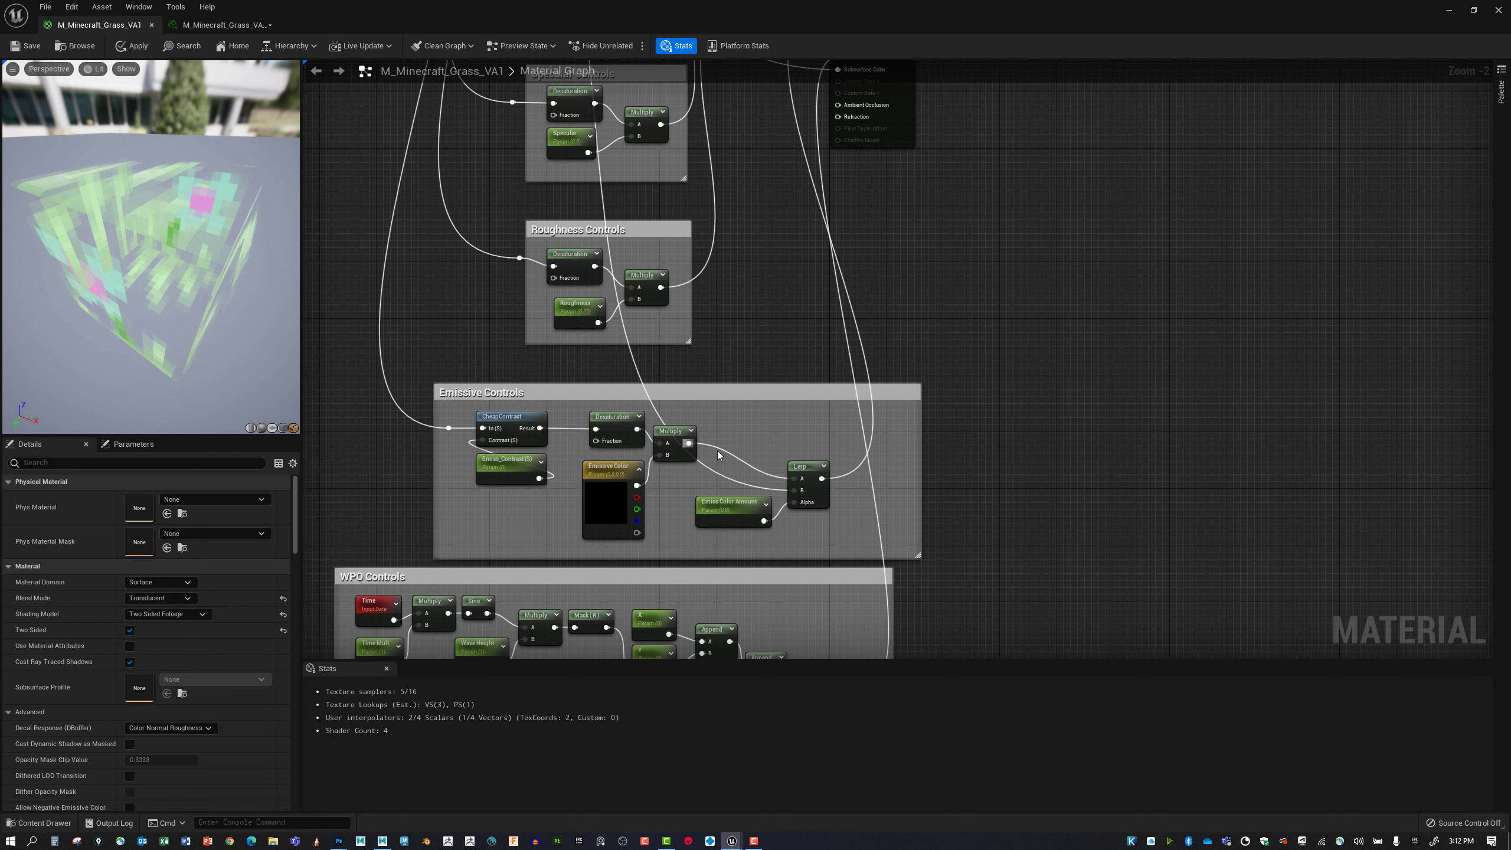
pyautogui.moveTo(719, 455); pyautogui.dragTo(634, 447, button='right')
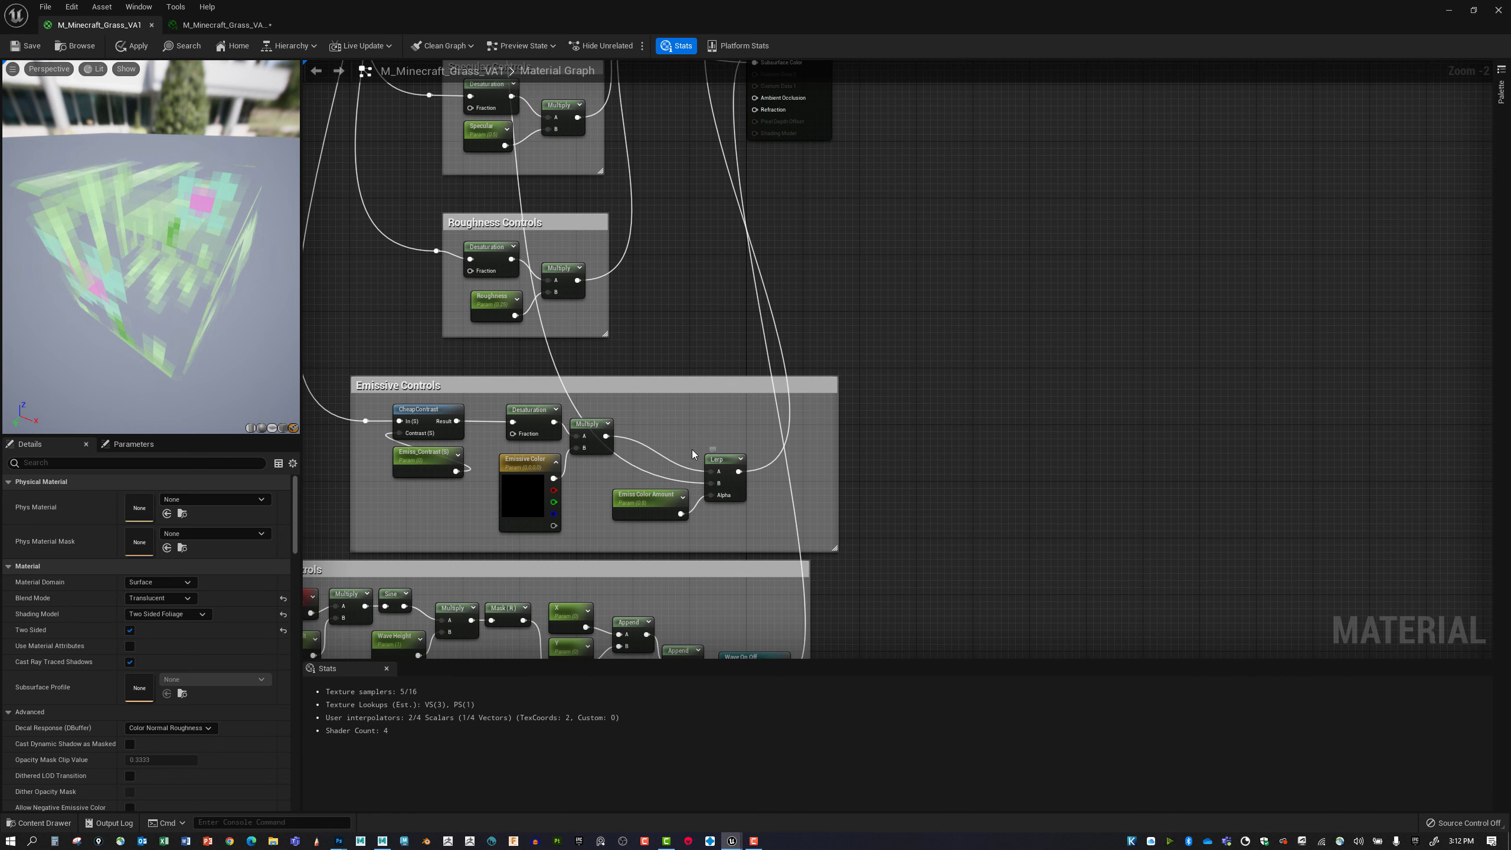
pyautogui.moveTo(693, 454); pyautogui.dragTo(783, 450, button='right')
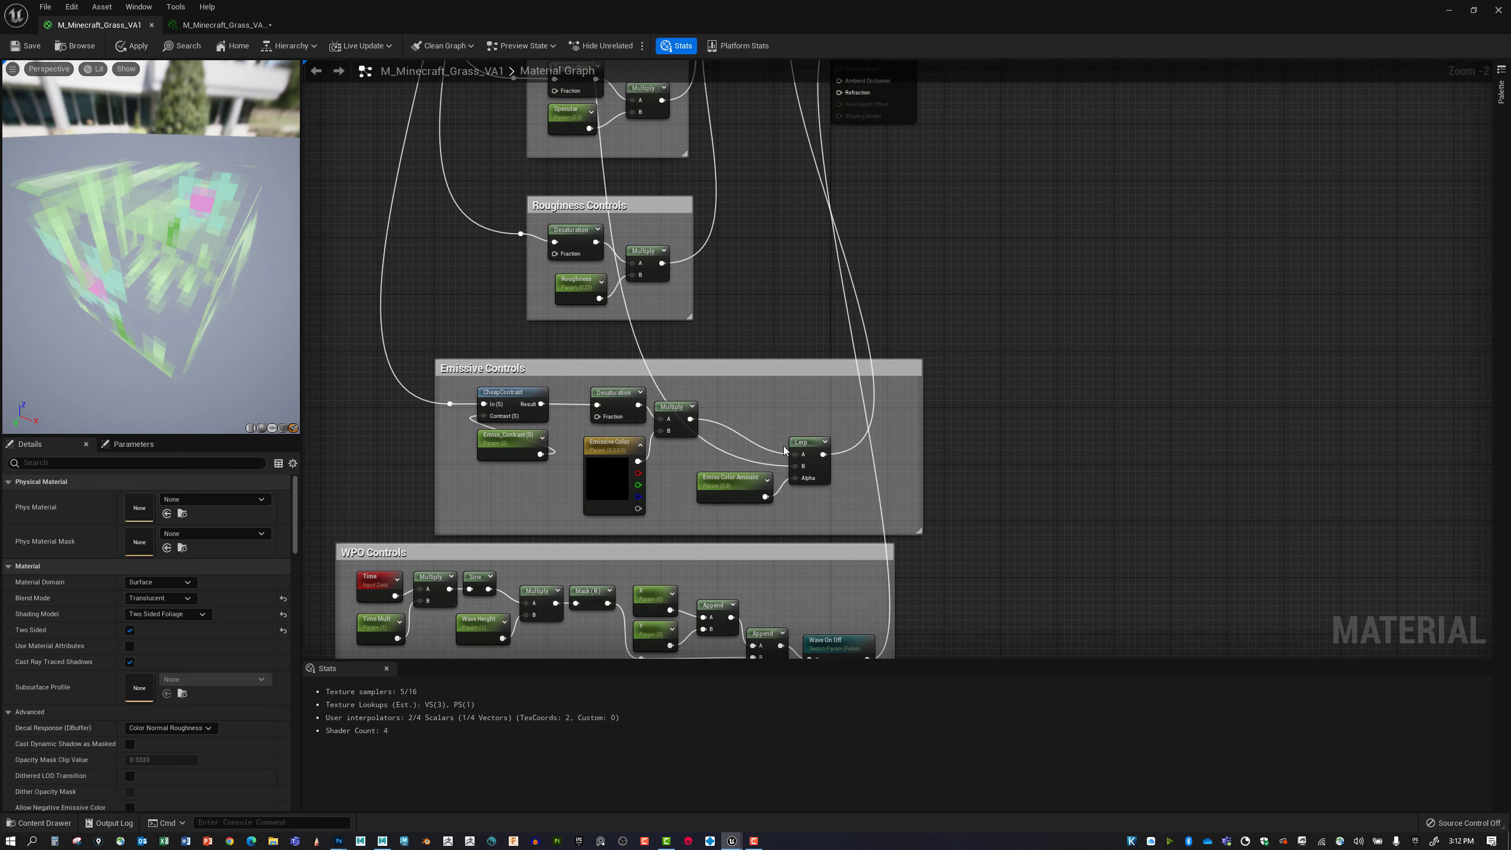
# Examine the Emissive Controls group, especially how Multiply and Emiss Color Amount feed the Lerp node's inputs.
pyautogui.scroll(2, 783, 450)
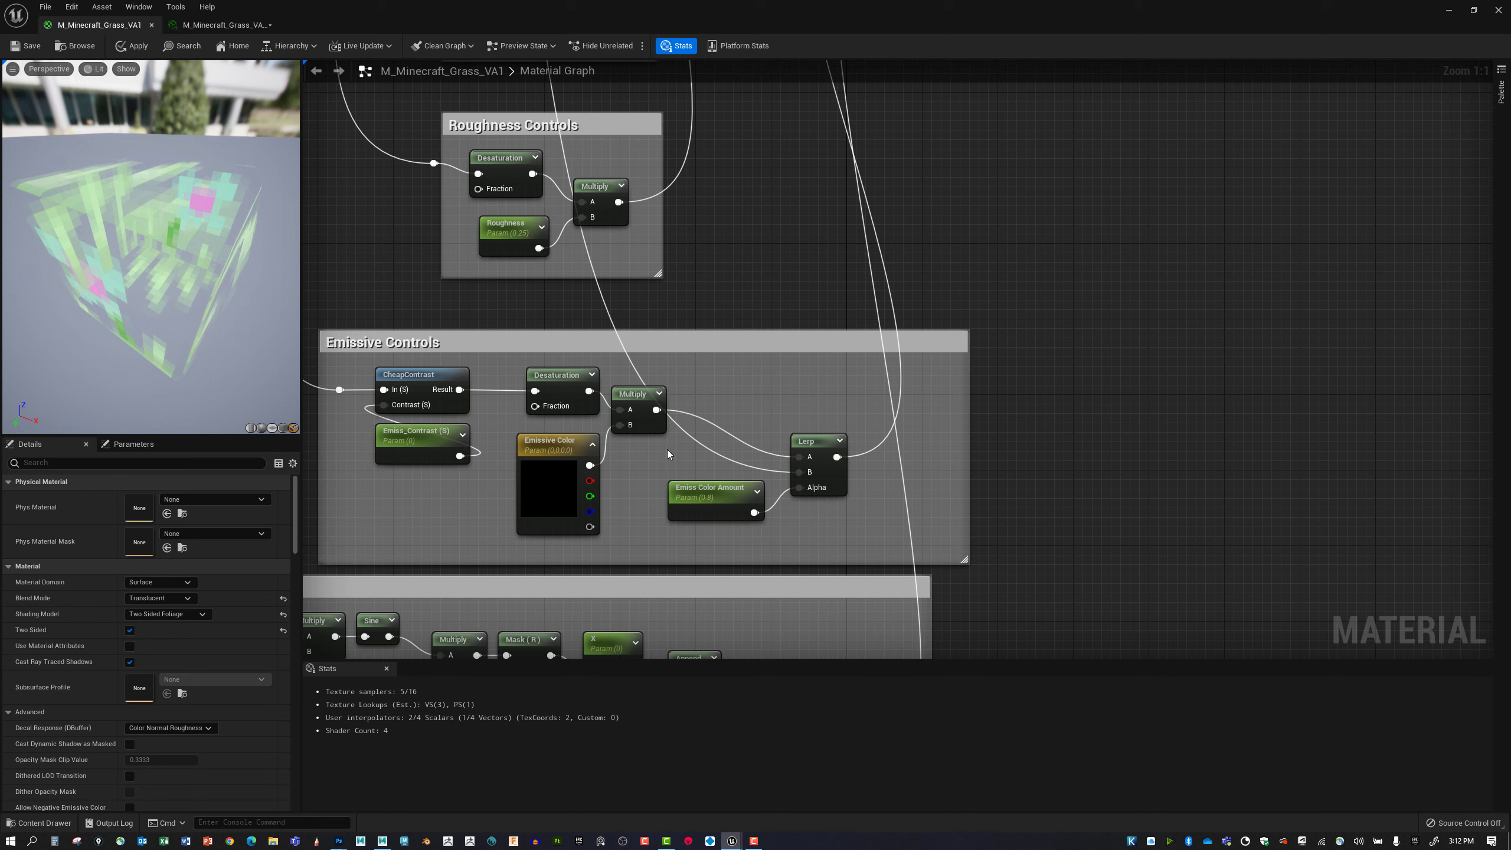
pyautogui.scroll(-3, 673, 452)
pyautogui.scroll(3, 694, 457)
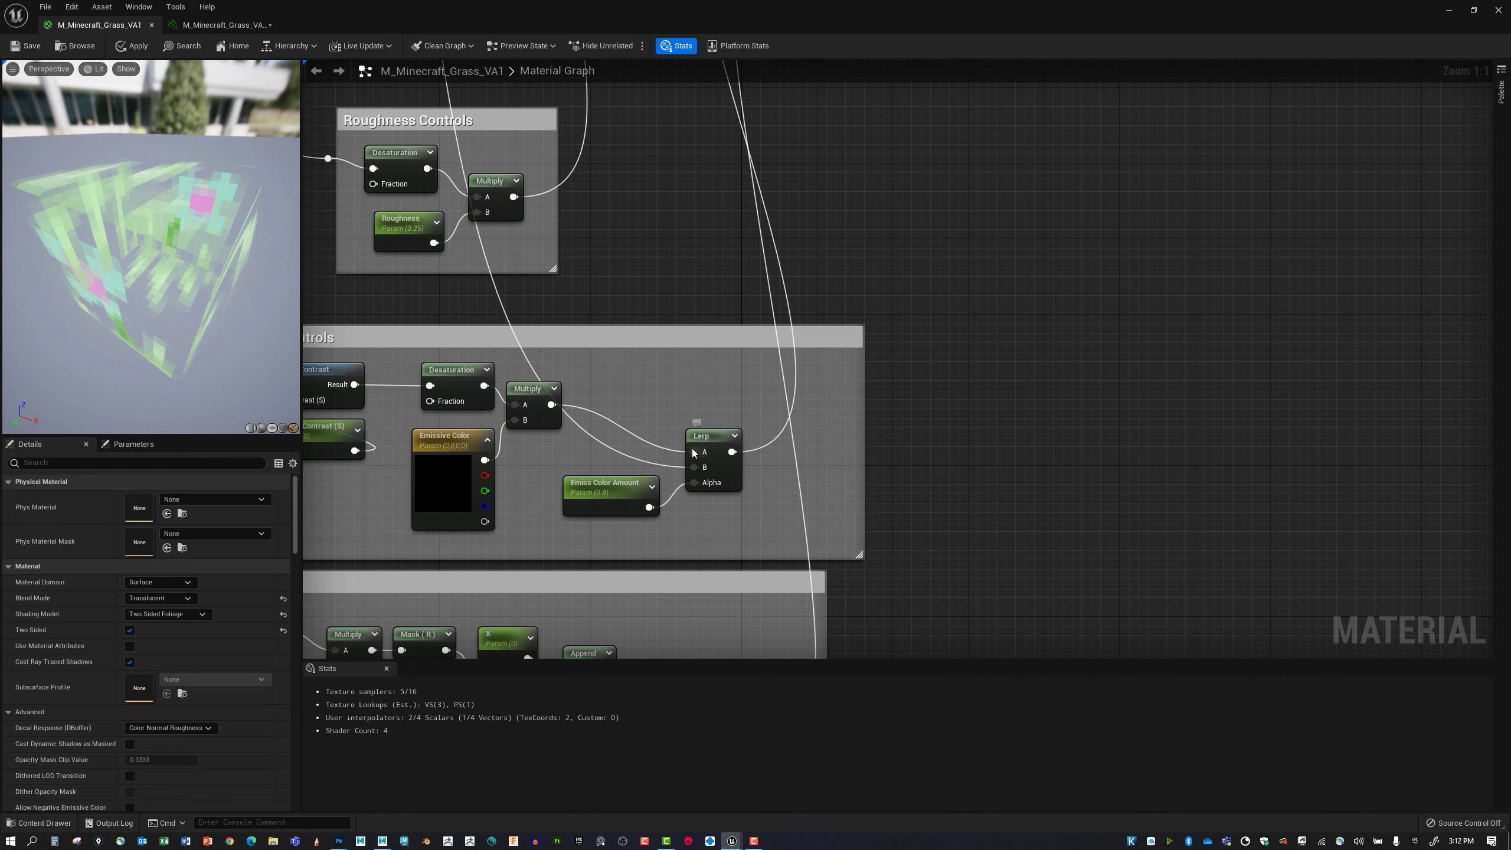
pyautogui.moveTo(531, 420); pyautogui.dragTo(563, 413, button='right')
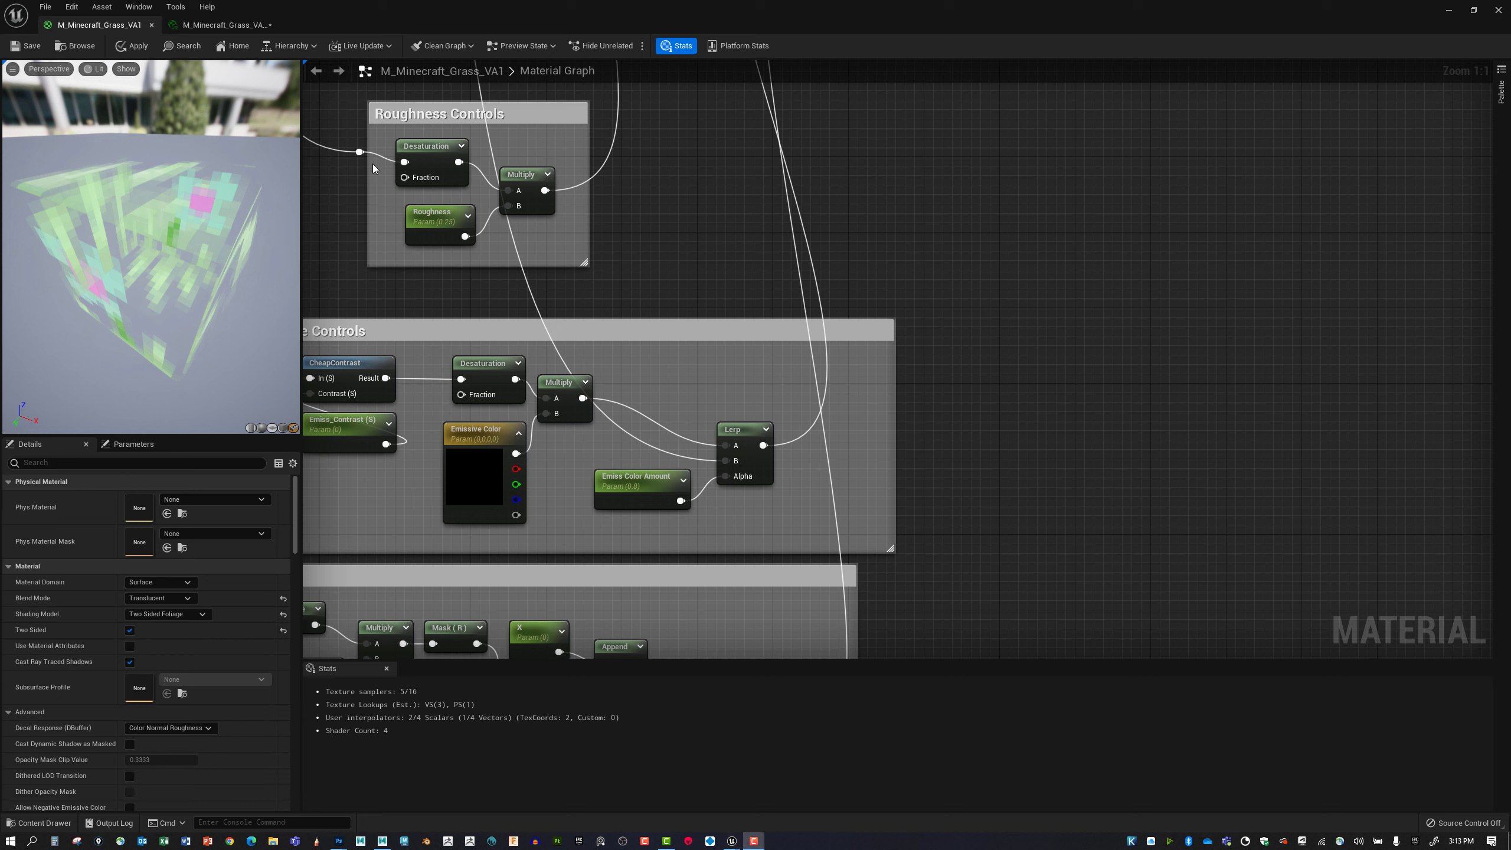
pyautogui.rightClick(724, 477)
pyautogui.click(703, 542)
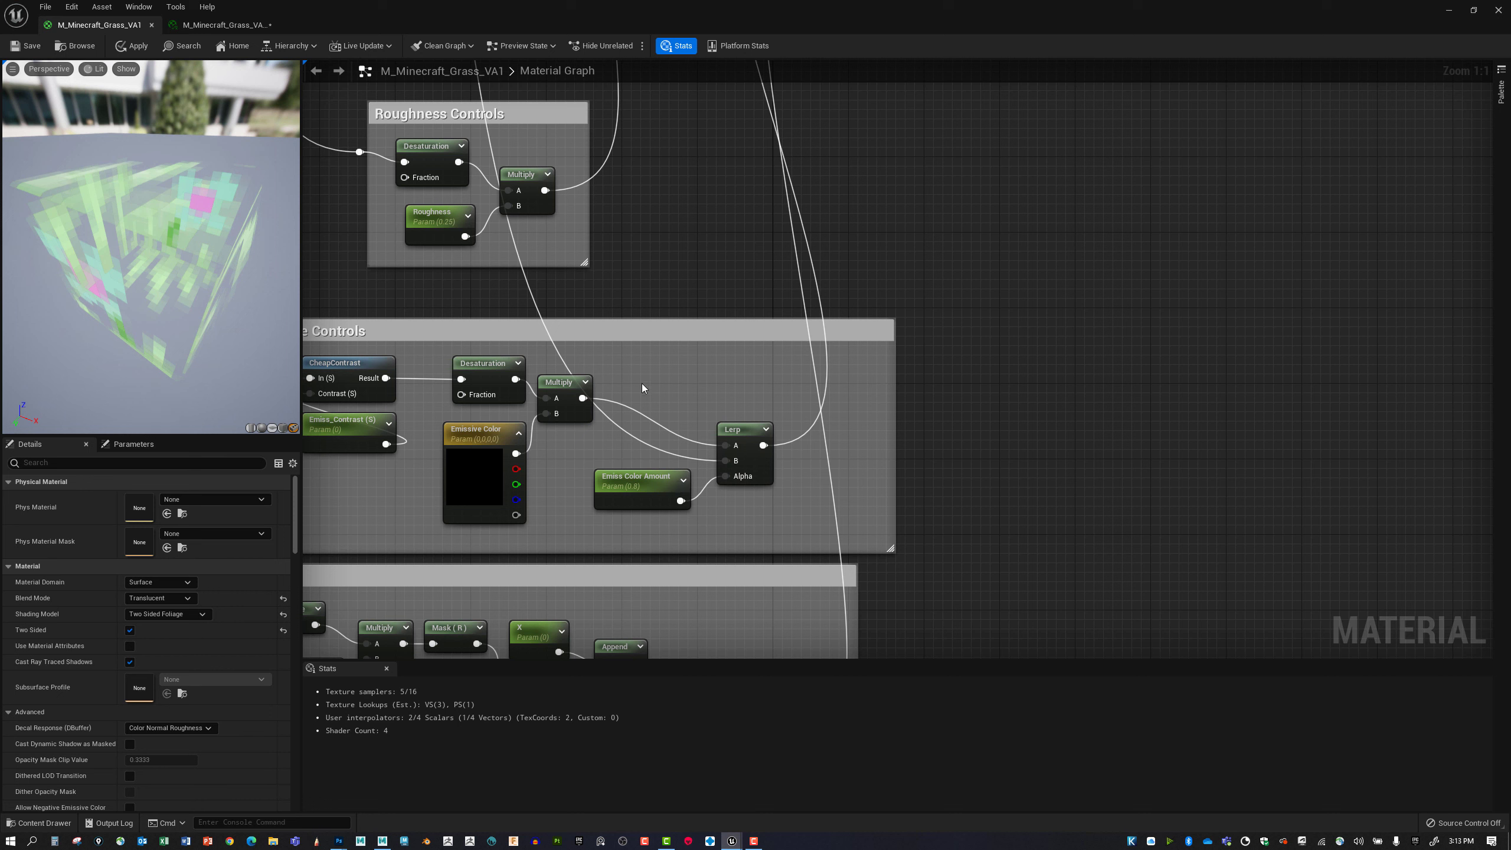
pyautogui.moveTo(666, 403); pyautogui.dragTo(819, 473, button='right')
pyautogui.scroll(-1, 708, 432)
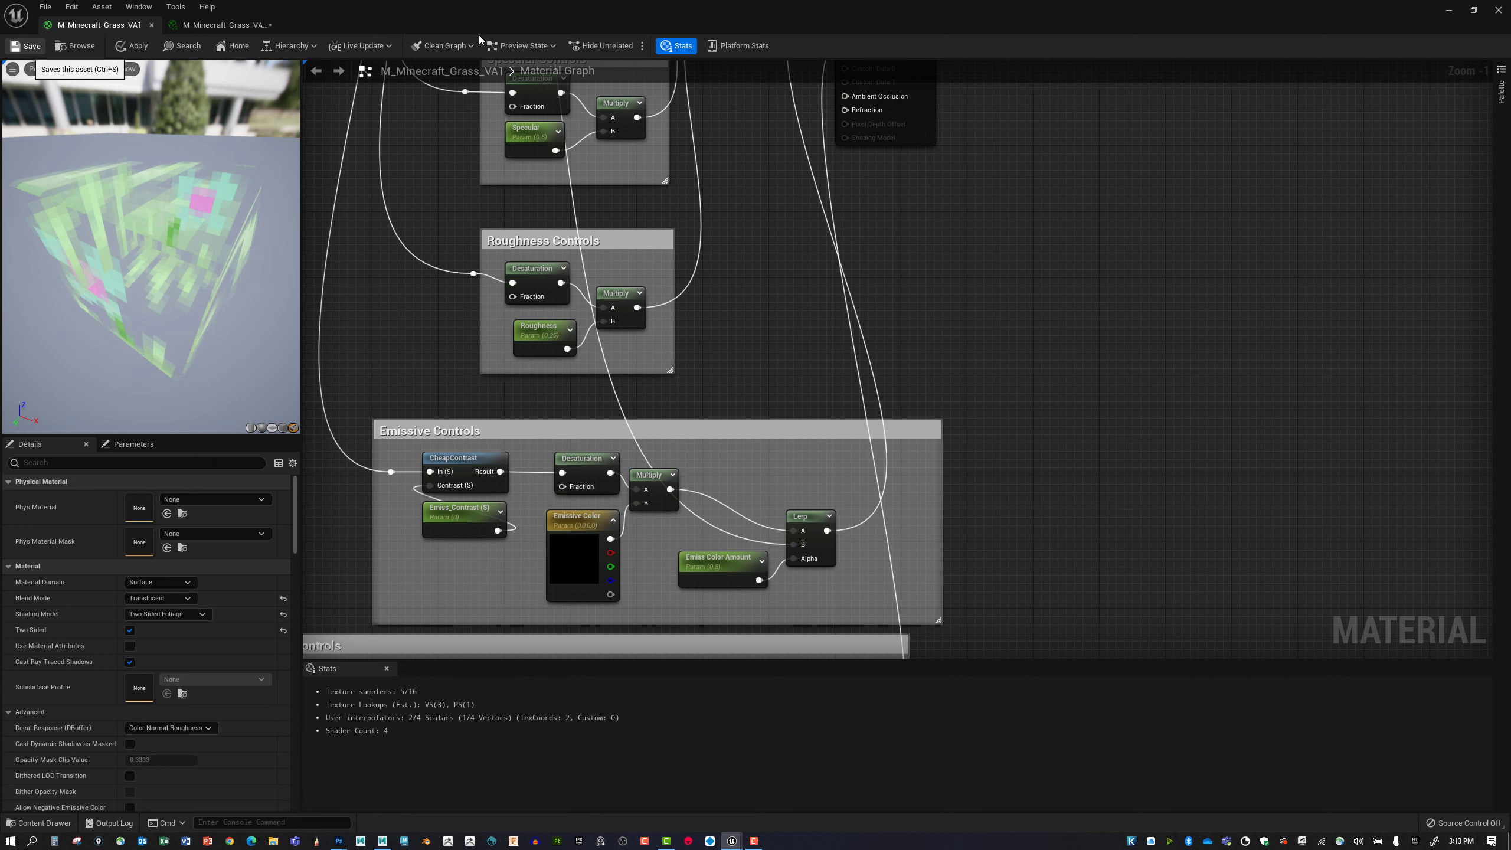
# Bring up the M_Minecraft_Grass_VA1 material instance and reposition its window so the flower grass card in the level can be viewed closely.
pyautogui.click(224, 24)
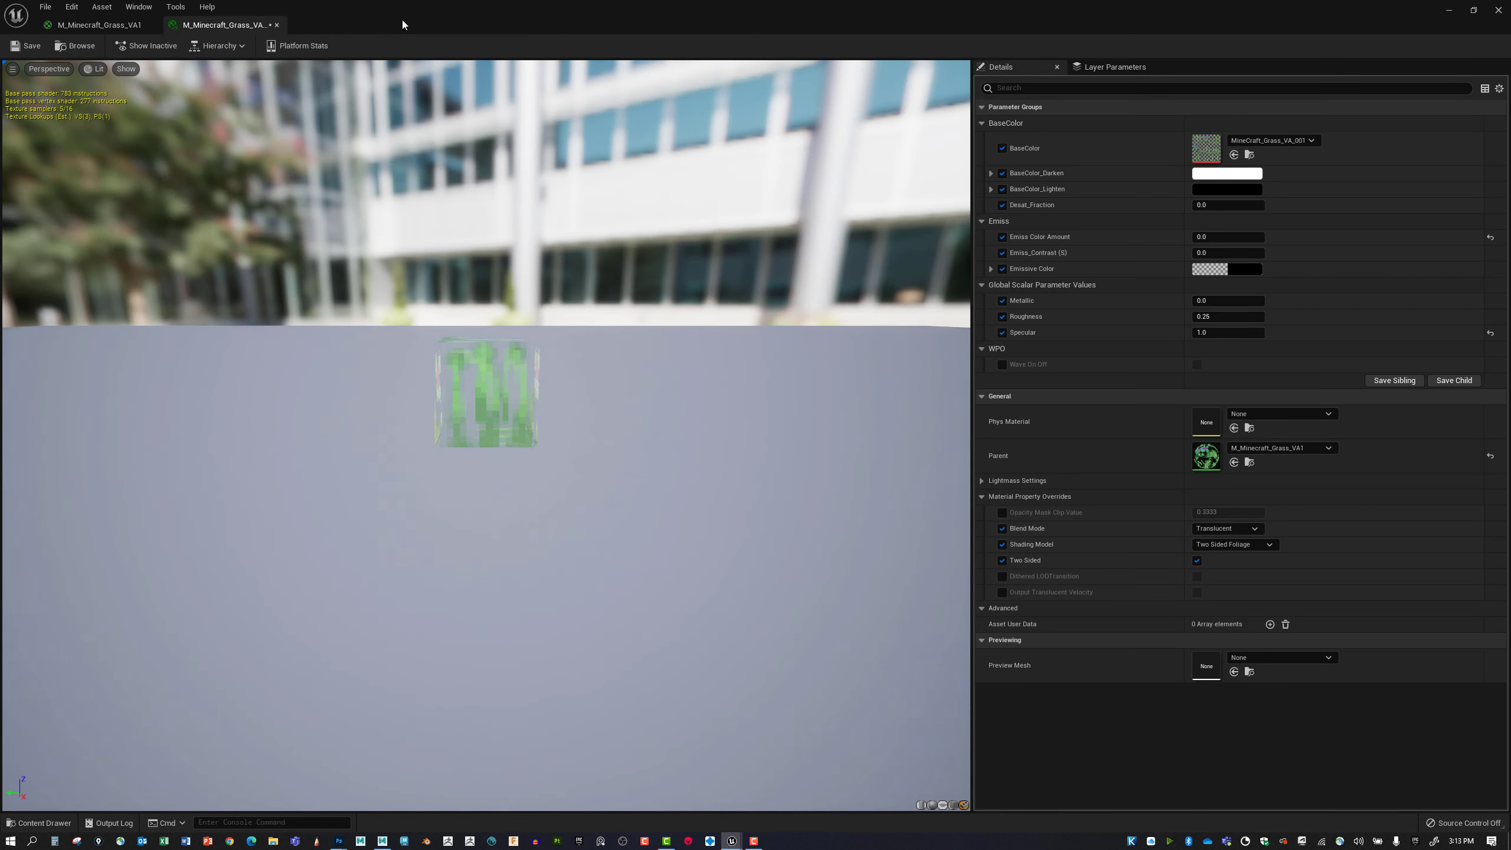
pyautogui.moveTo(497, 20); pyautogui.dragTo(1074, 99)
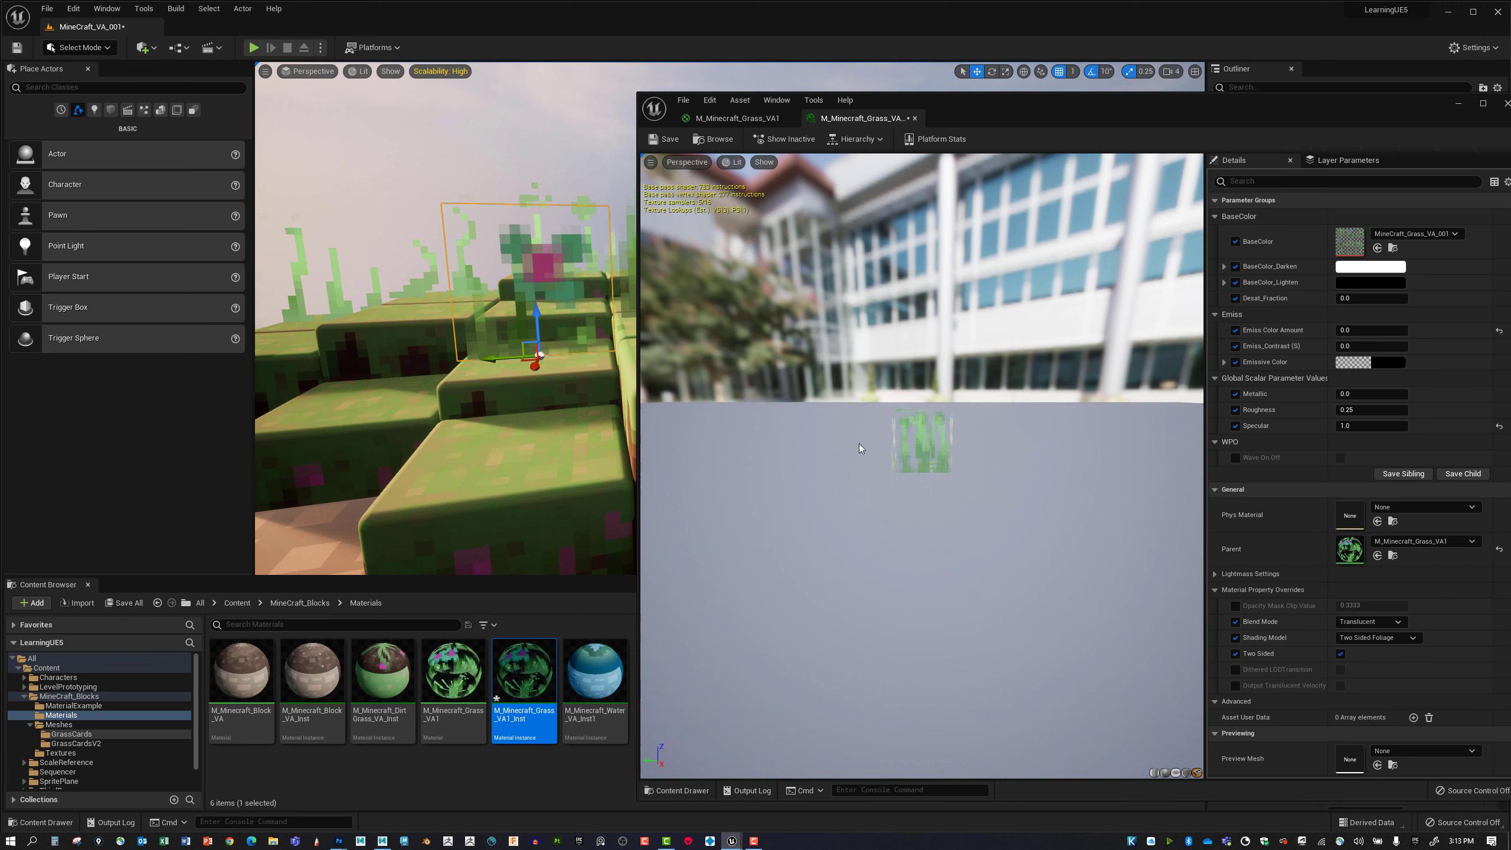
pyautogui.moveTo(521, 396)
pyautogui.mouseDown(button='right')
pyautogui.moveTo(562, 381)
pyautogui.moveTo(526, 375)
pyautogui.mouseUp(button='right')
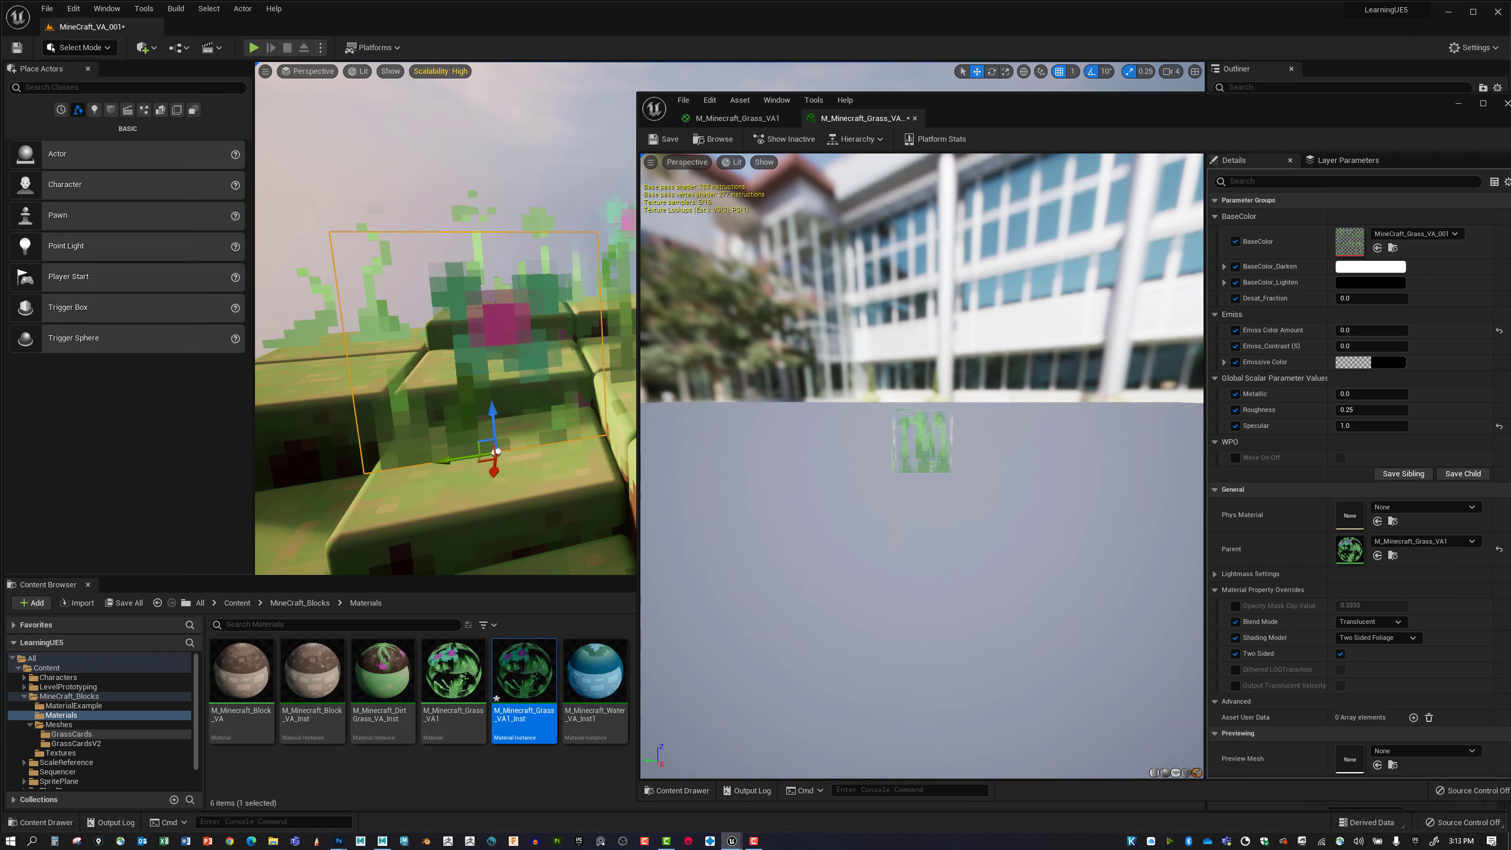
# Compare the grass cards' glow with the instance's Emiss Color Amount at 1.0 and at 0.
pyautogui.moveTo(1347, 330)
pyautogui.mouseDown()
pyautogui.moveTo(1394, 329)
pyautogui.moveTo(1368, 330)
pyautogui.mouseUp()
pyautogui.click(1353, 331)
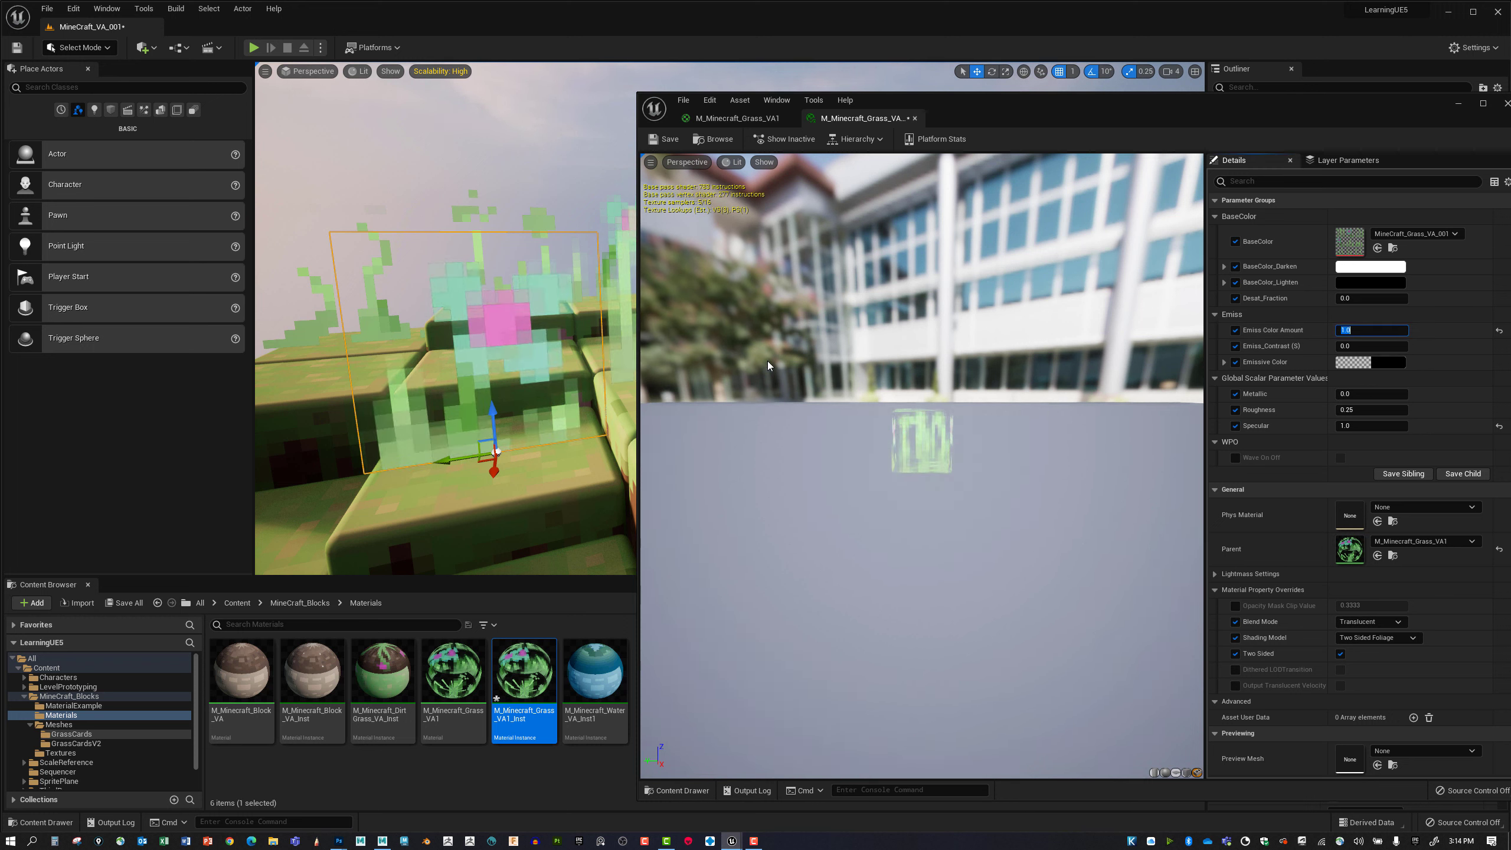
pyautogui.moveTo(475, 357); pyautogui.dragTo(675, 402, button='right')
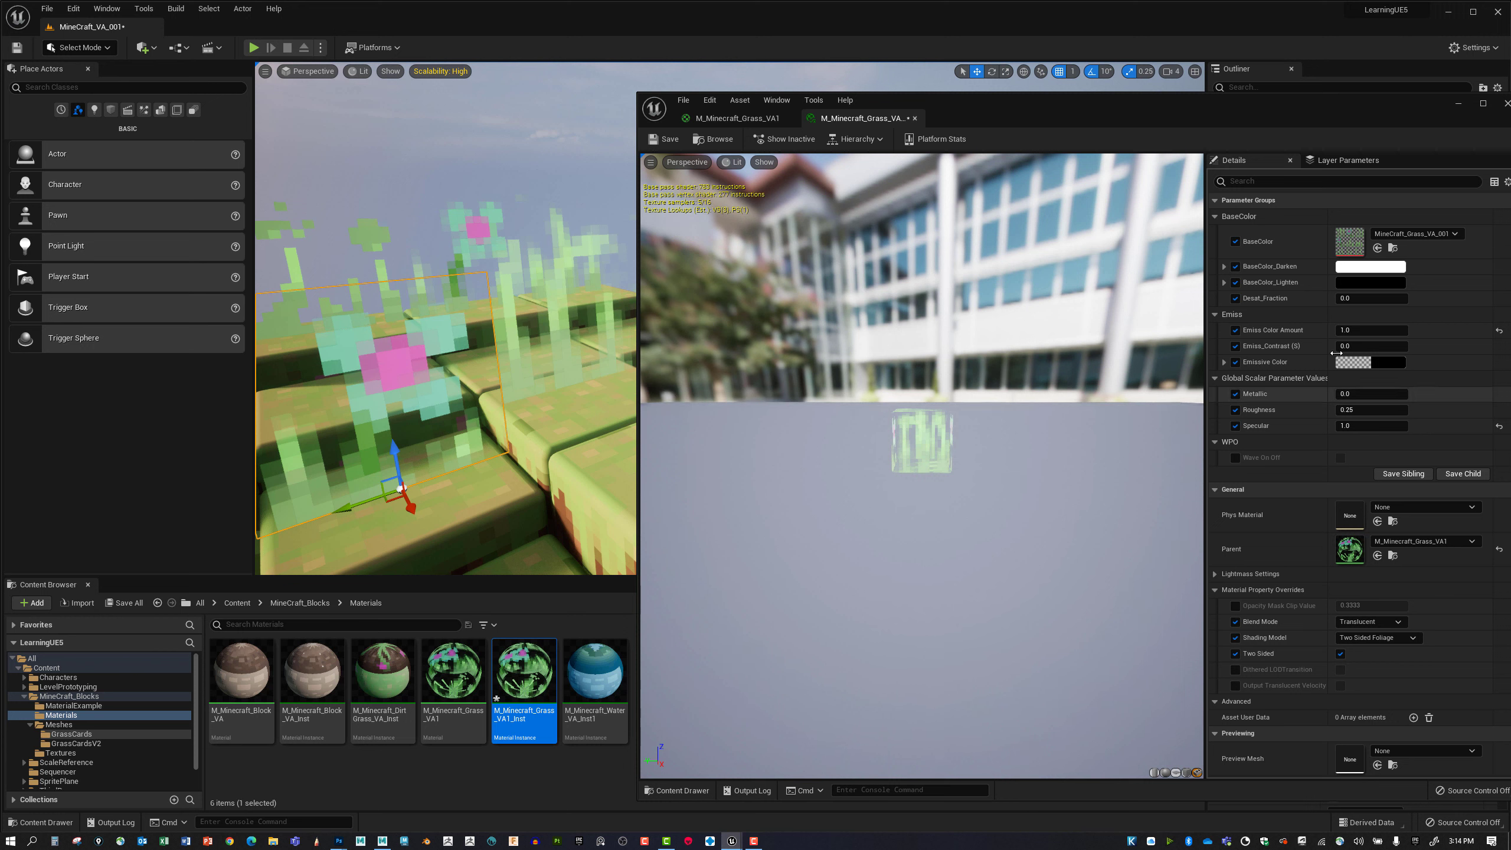
pyautogui.write('0')
pyautogui.press('Return')
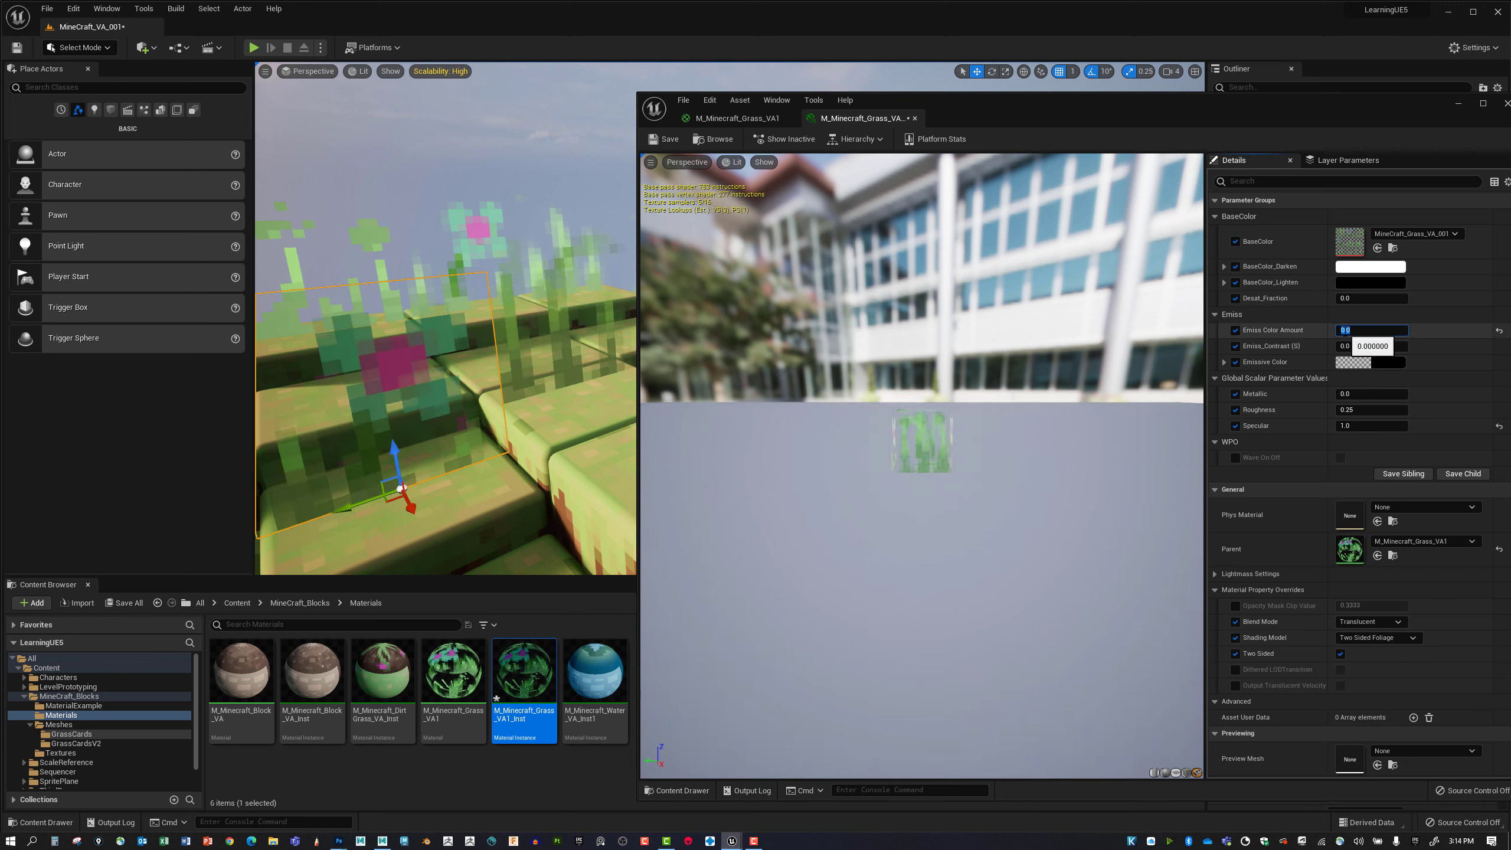
# Set the grass instance's Emiss Color Amount to 0.28, check the cards in the level, and close the instance editor.
pyautogui.moveTo(1338, 332); pyautogui.dragTo(1353, 331)
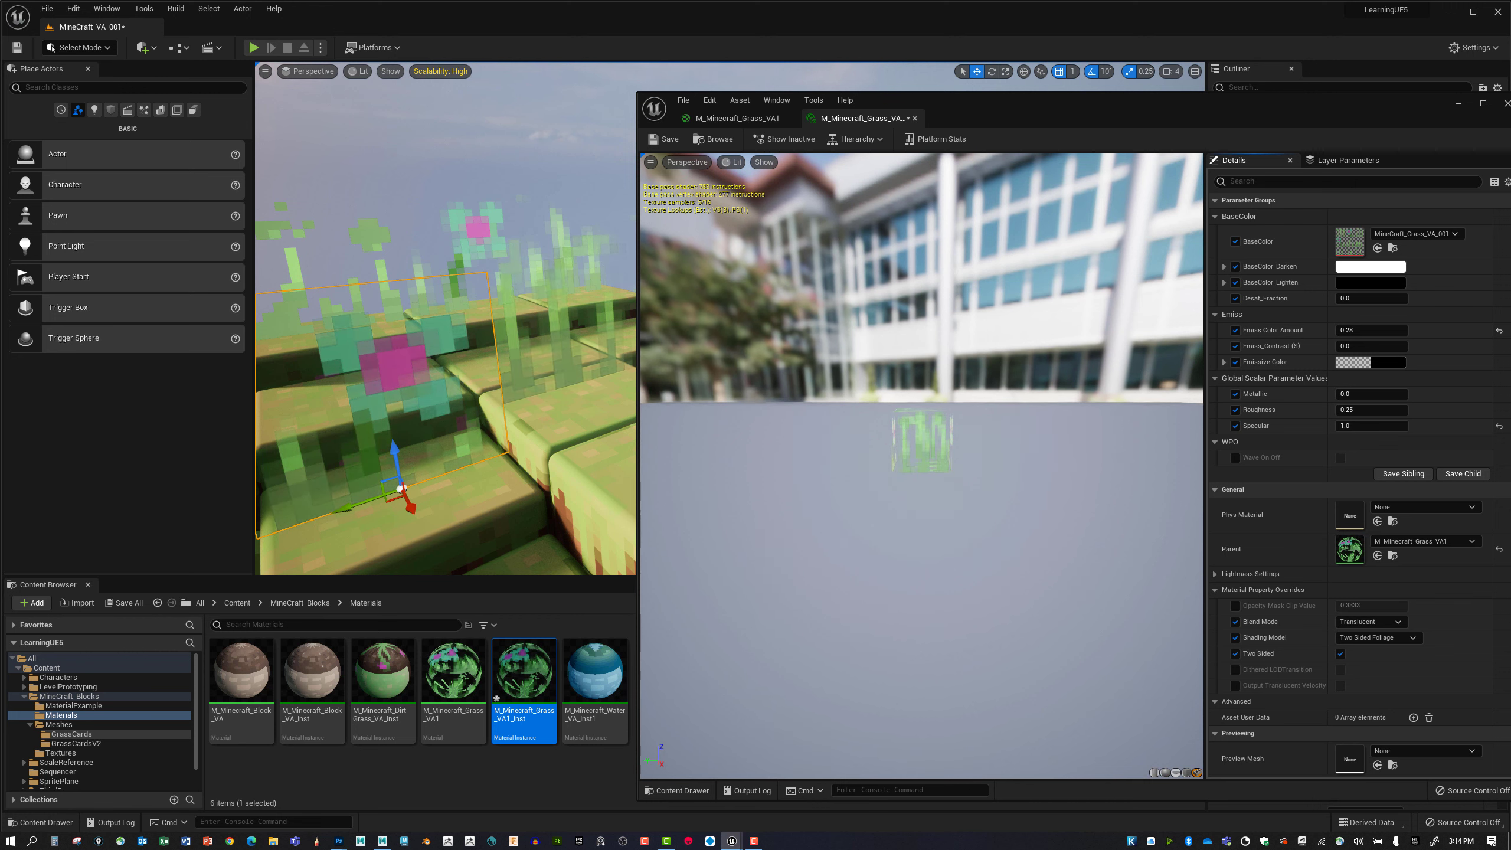
pyautogui.keyDown('alt'); pyautogui.moveTo(529, 414); pyautogui.dragTo(621, 416); pyautogui.keyUp('alt')
pyautogui.press('g')
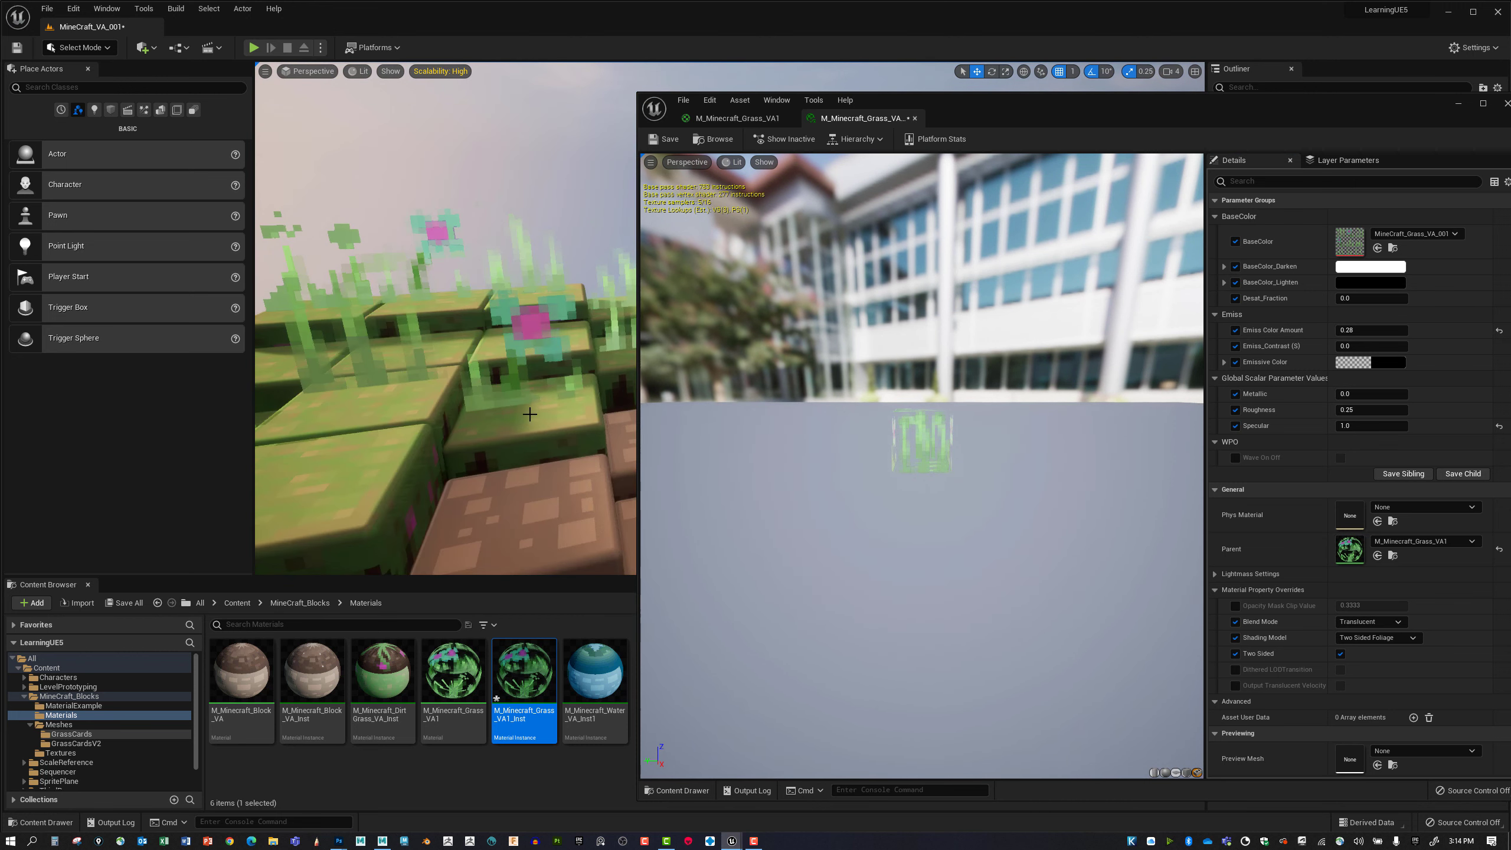
pyautogui.moveTo(529, 415); pyautogui.dragTo(487, 414, button='right')
pyautogui.moveTo(1114, 112); pyautogui.dragTo(1070, 123)
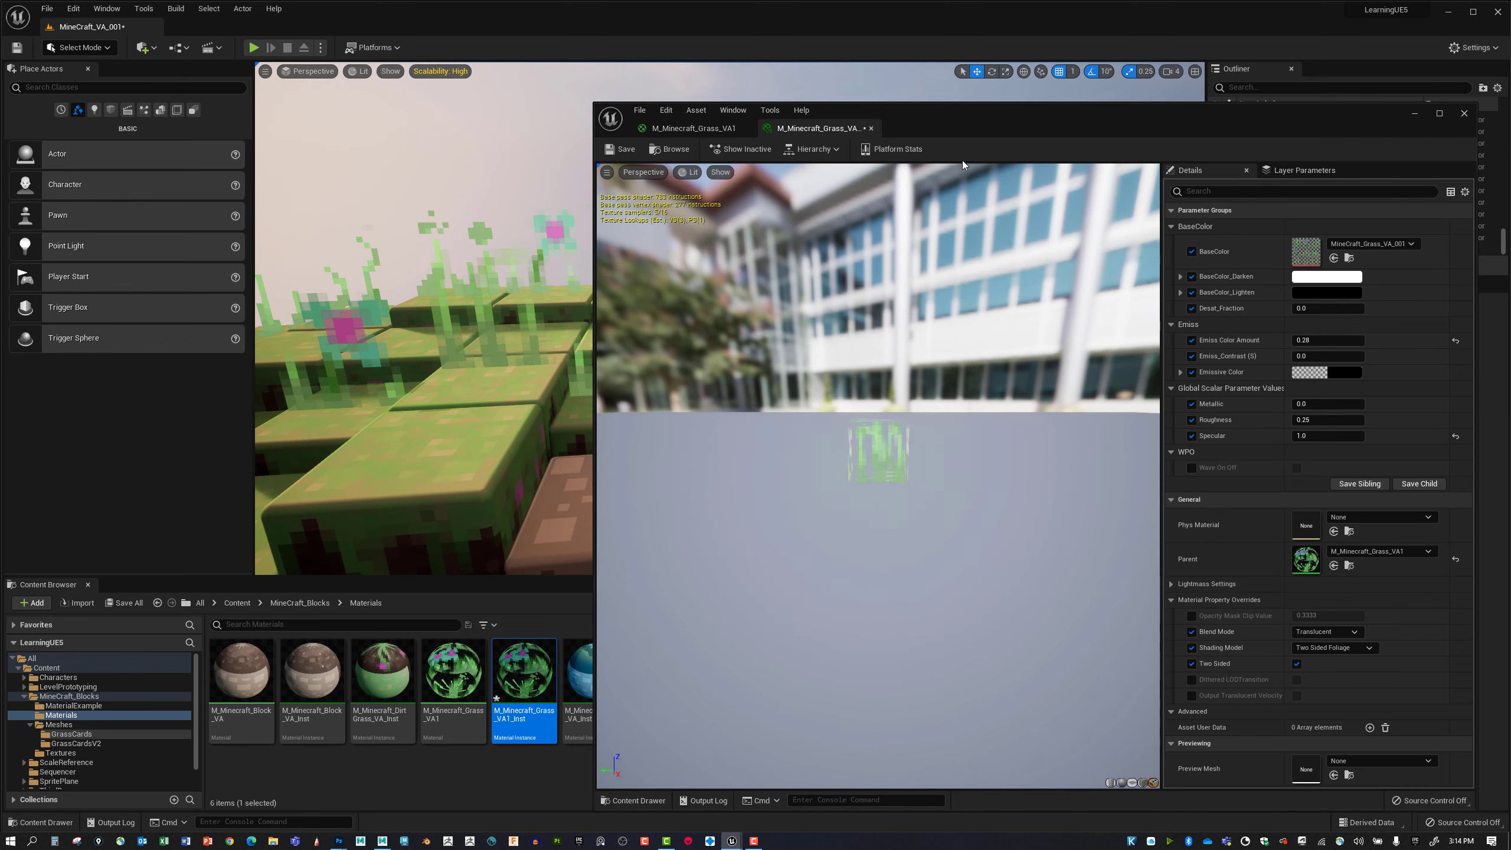
pyautogui.click(1466, 117)
# Inspect the glowing grass cards across the block terrain from several distances and angles.
pyautogui.keyDown('alt'); pyautogui.moveTo(924, 277); pyautogui.dragTo(1091, 283); pyautogui.keyUp('alt')
pyautogui.keyDown('alt'); pyautogui.moveTo(996, 282); pyautogui.dragTo(952, 285, button='right'); pyautogui.keyUp('alt')
pyautogui.moveTo(996, 281)
pyautogui.keyDown('alt'); pyautogui.mouseDown()
pyautogui.moveTo(1035, 274)
pyautogui.moveTo(987, 286)
pyautogui.mouseUp(); pyautogui.keyUp('alt')
pyautogui.moveTo(1006, 284)
pyautogui.mouseDown(button='right')
pyautogui.moveTo(949, 282)
pyautogui.moveTo(1028, 285)
pyautogui.mouseUp(button='right')
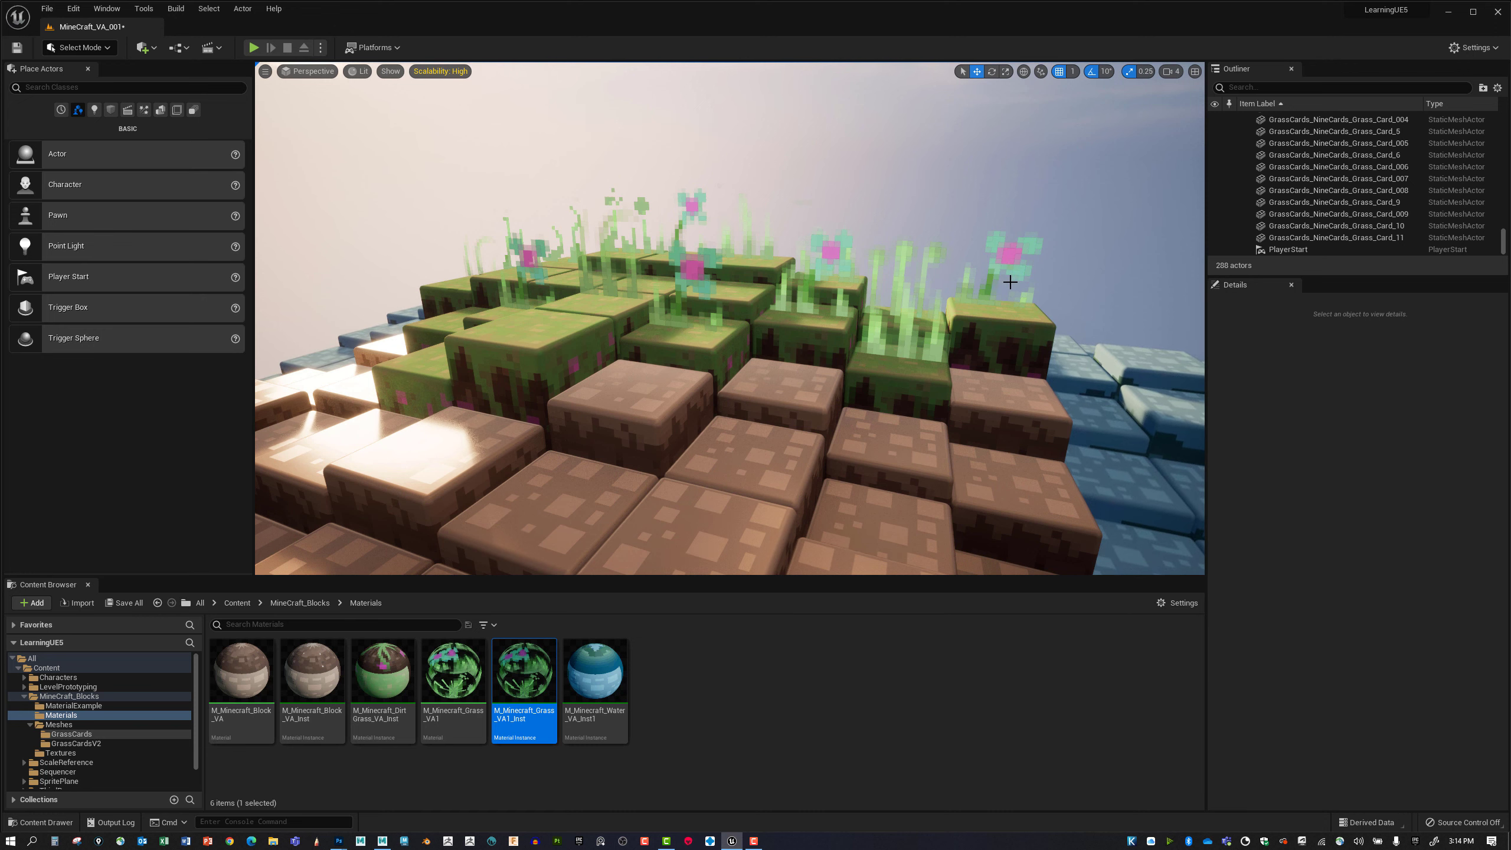
pyautogui.moveTo(1007, 294); pyautogui.dragTo(1030, 319, button='right')
pyautogui.press('a')
pyautogui.press('w')
pyautogui.press('w')
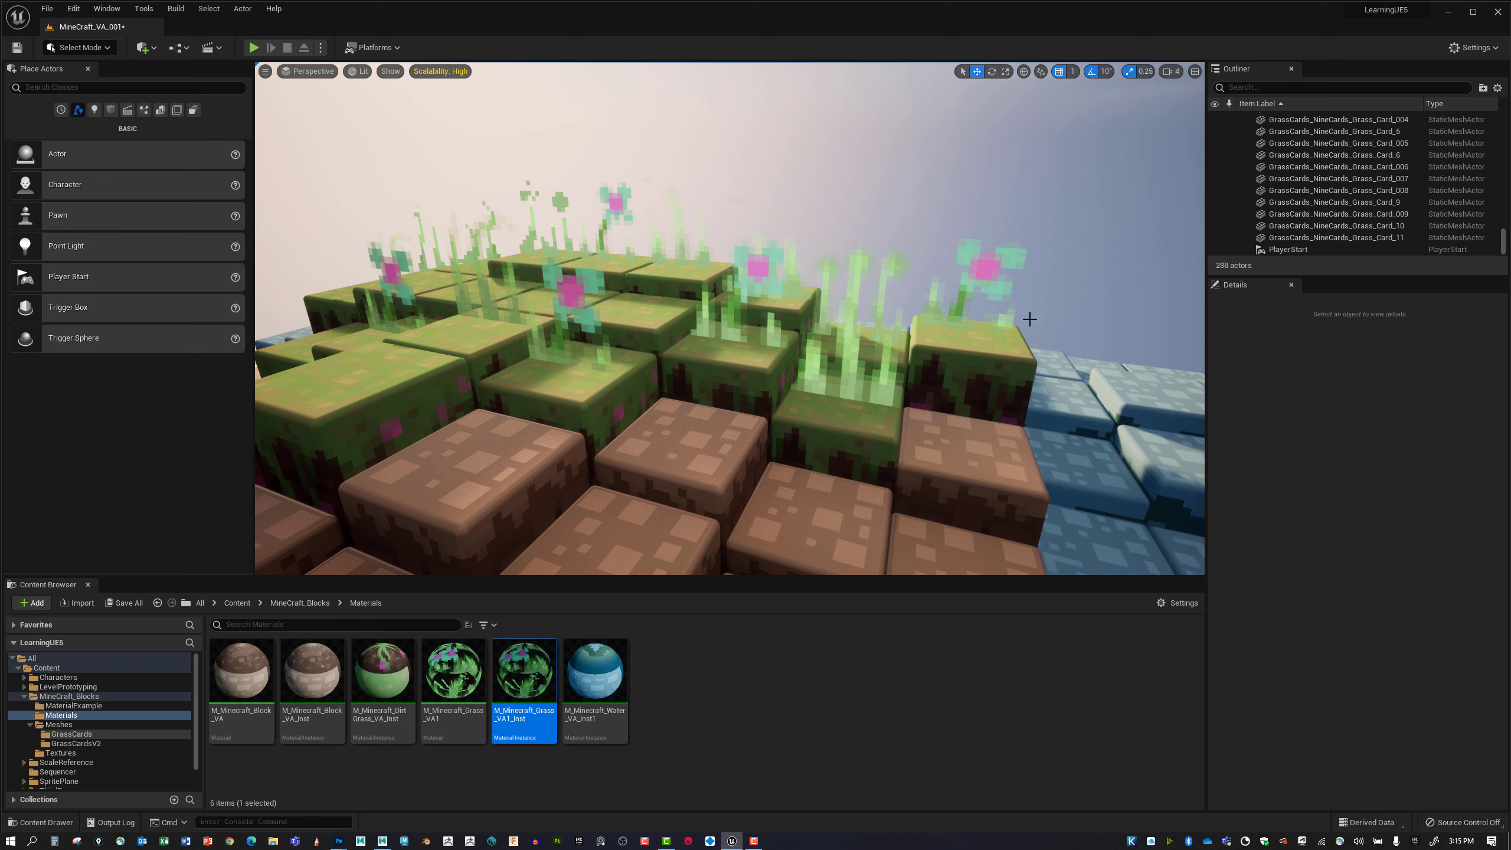
# Select the flower grass card above the front grass block and examine its translucent areas up close.
pyautogui.click(567, 297)
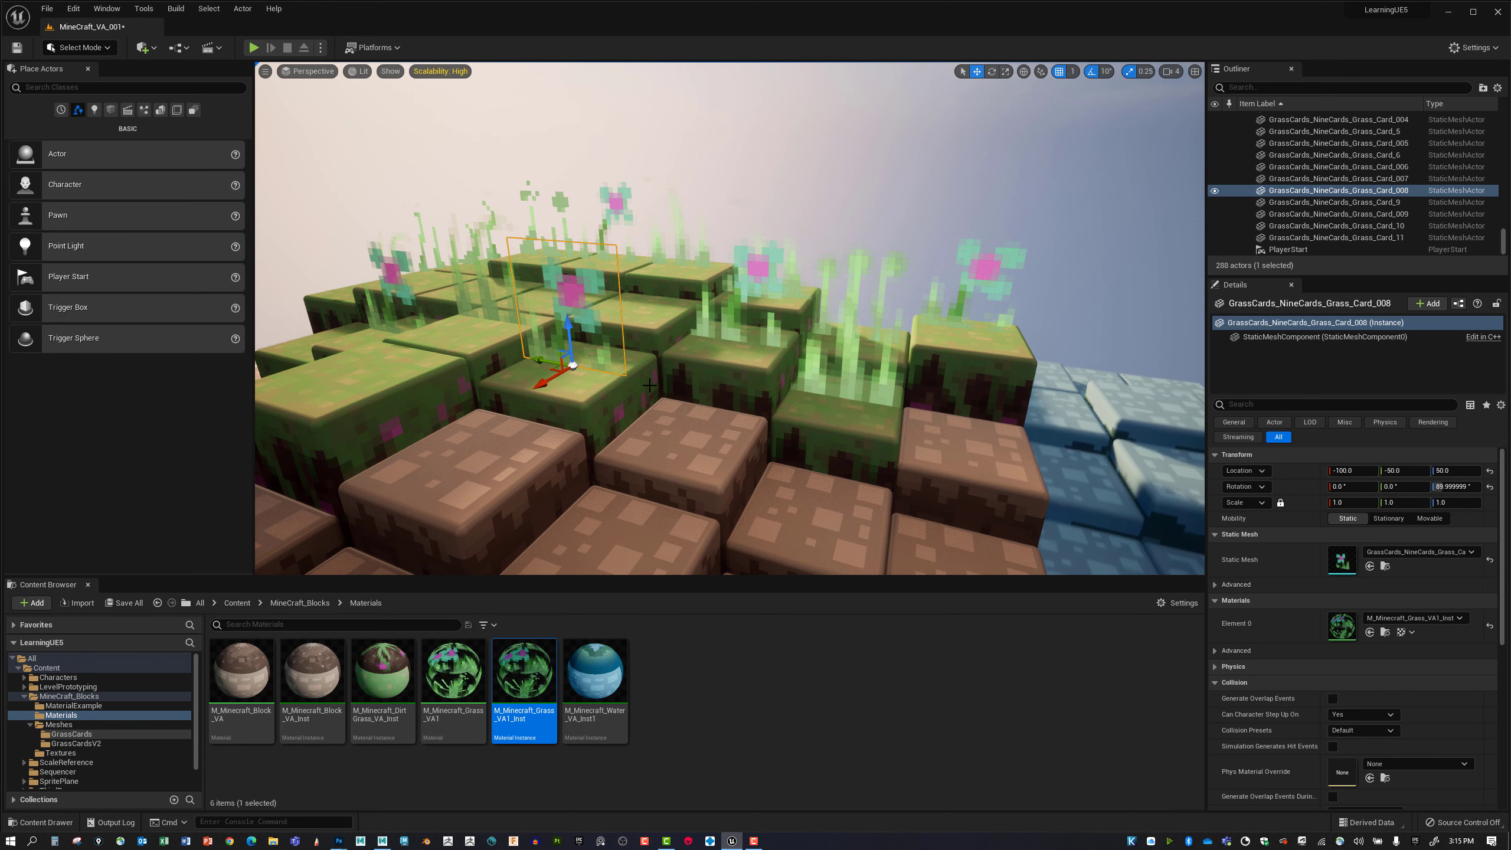
pyautogui.moveTo(617, 358); pyautogui.dragTo(651, 363, button='right')
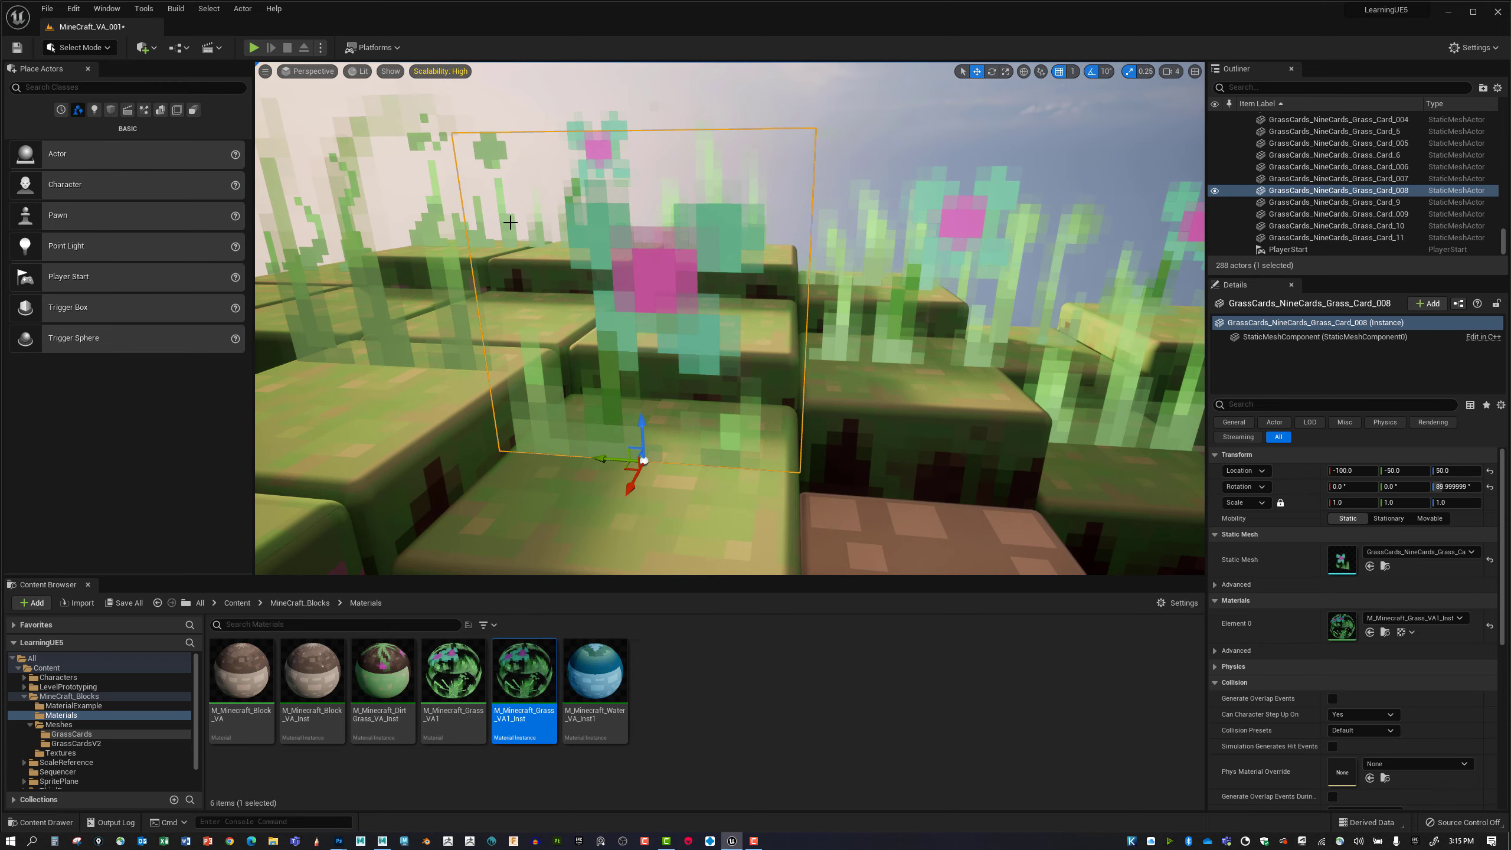
pyautogui.moveTo(575, 227); pyautogui.dragTo(533, 219, button='right')
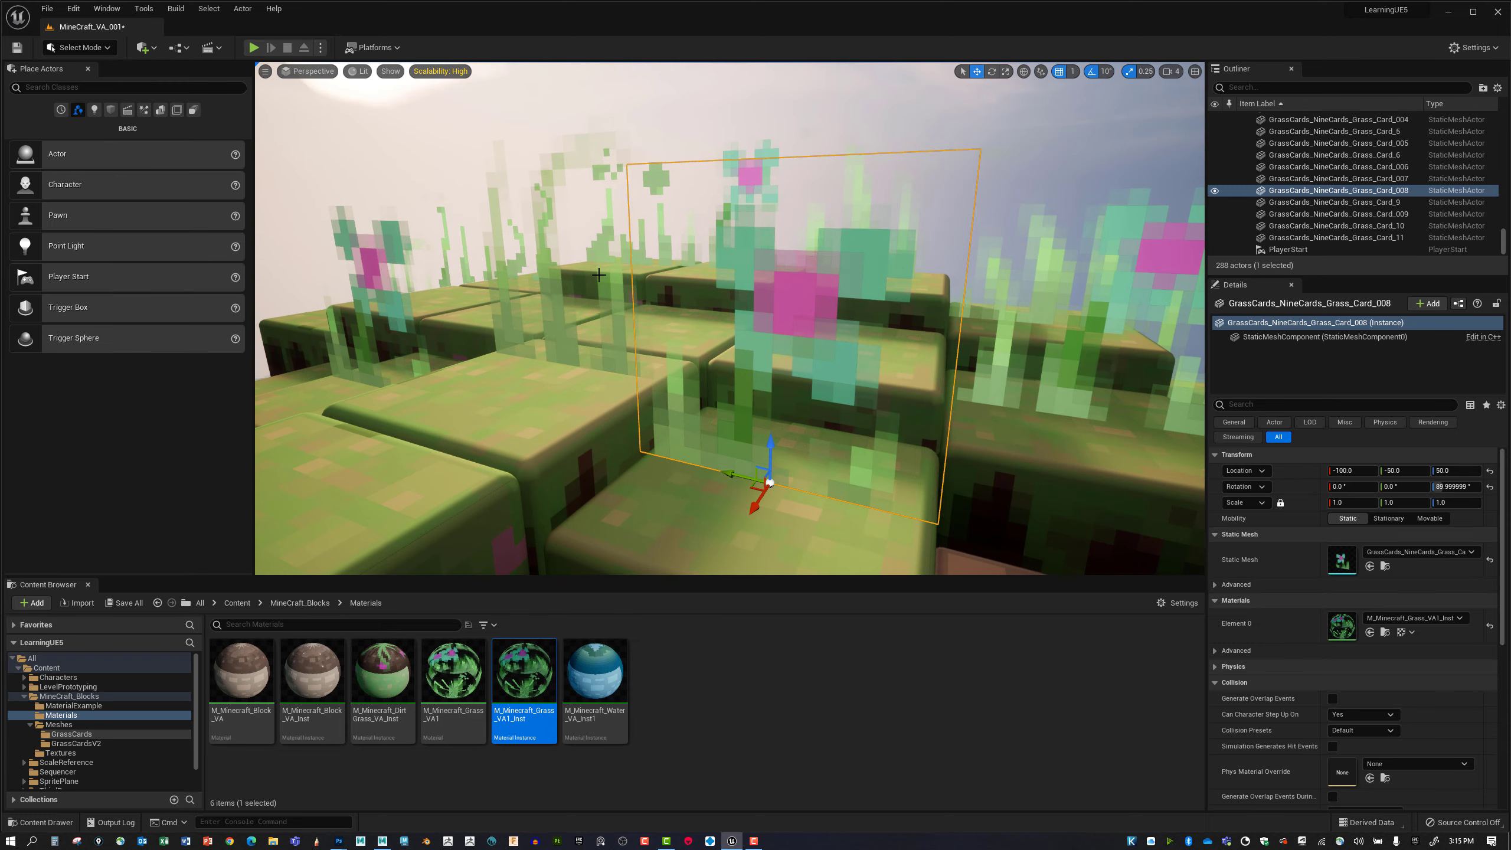
pyautogui.moveTo(598, 274); pyautogui.dragTo(481, 177, button='right')
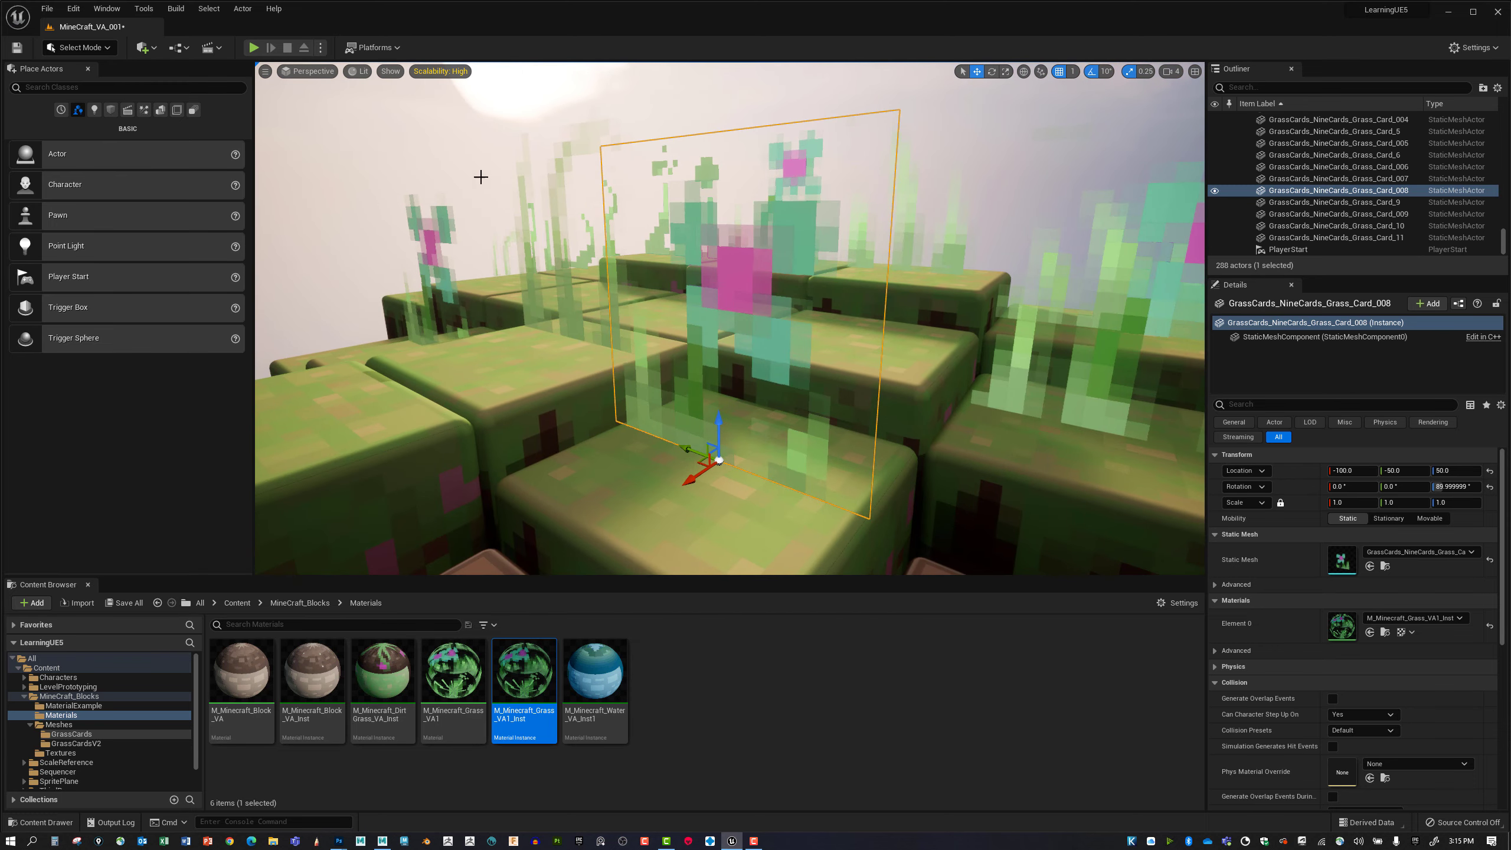
# Switch the level viewport to the Shader Complexity optimization view mode.
pyautogui.click(388, 72)
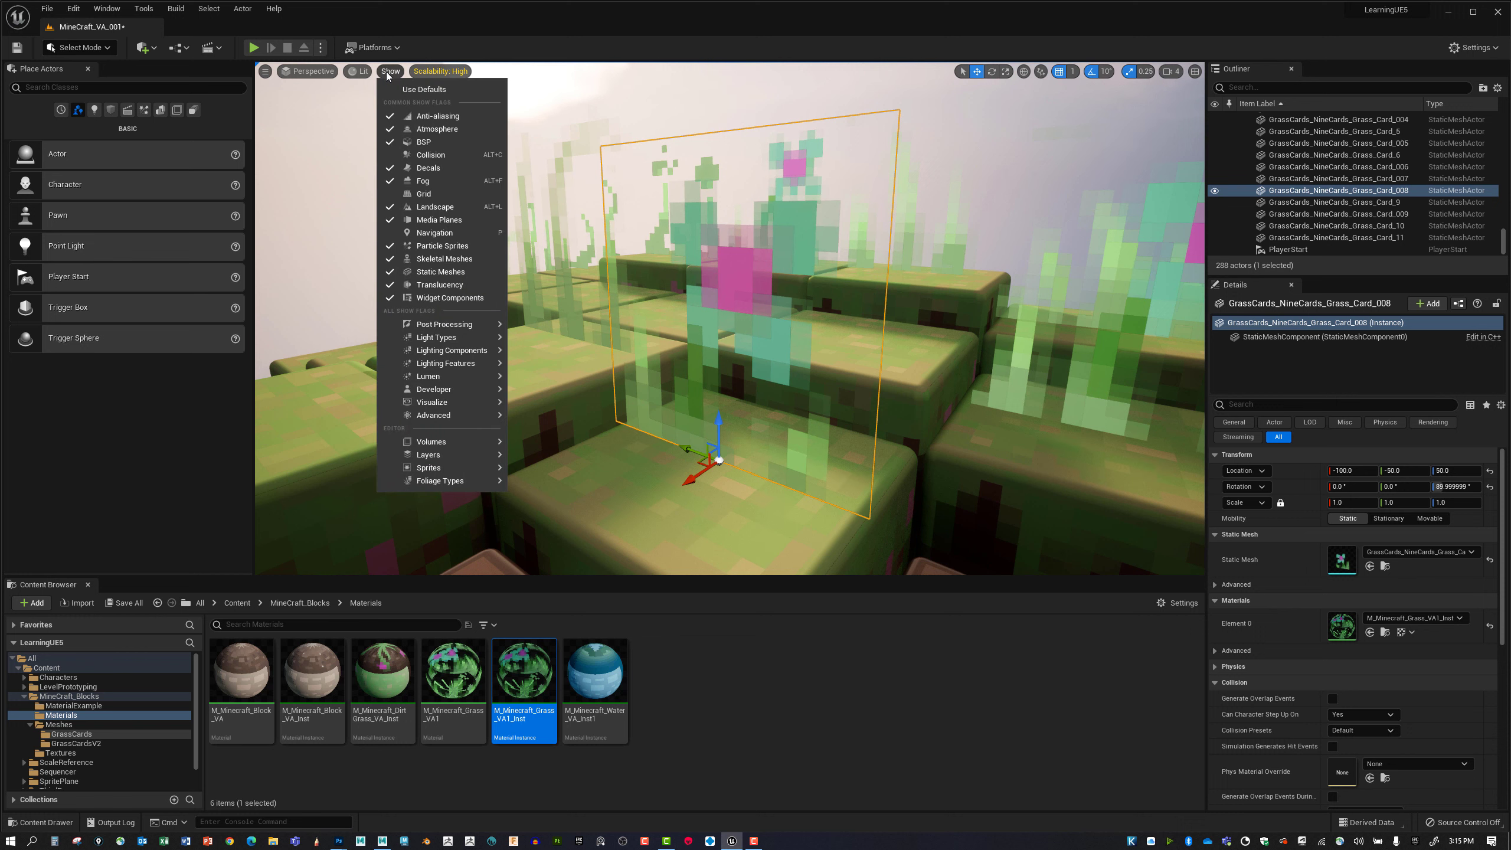
pyautogui.click(364, 72)
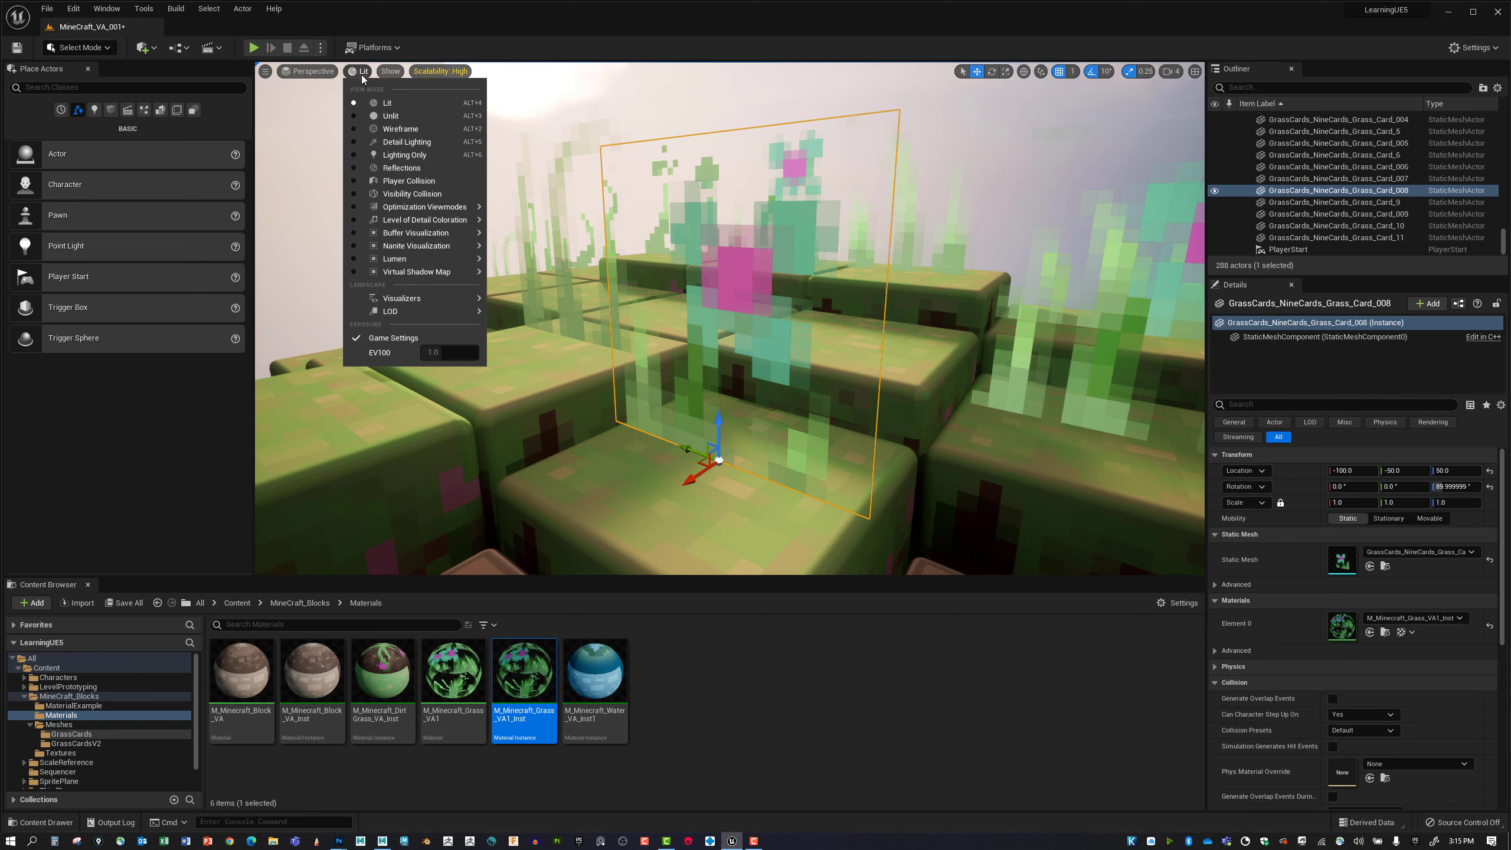
pyautogui.moveTo(445, 208)
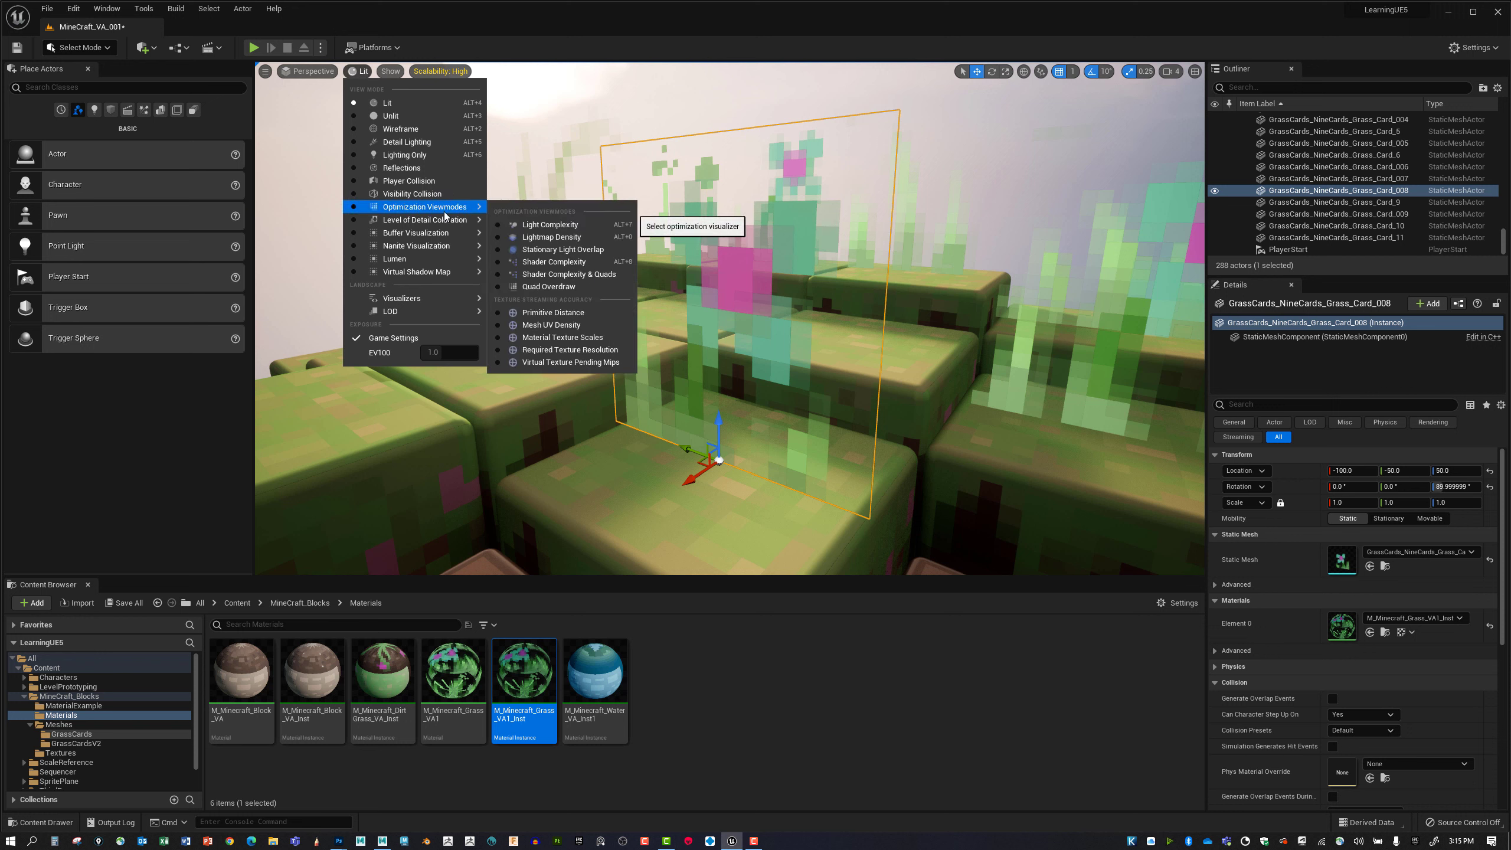
pyautogui.click(576, 266)
# Examine the shader complexity of the overlapping grass cards from several angles.
pyautogui.keyDown('alt'); pyautogui.moveTo(662, 304); pyautogui.dragTo(675, 309); pyautogui.keyUp('alt')
pyautogui.moveTo(698, 316); pyautogui.dragTo(652, 290, button='right')
pyautogui.press('d')
pyautogui.keyDown('alt'); pyautogui.moveTo(708, 322); pyautogui.dragTo(745, 358); pyautogui.keyUp('alt')
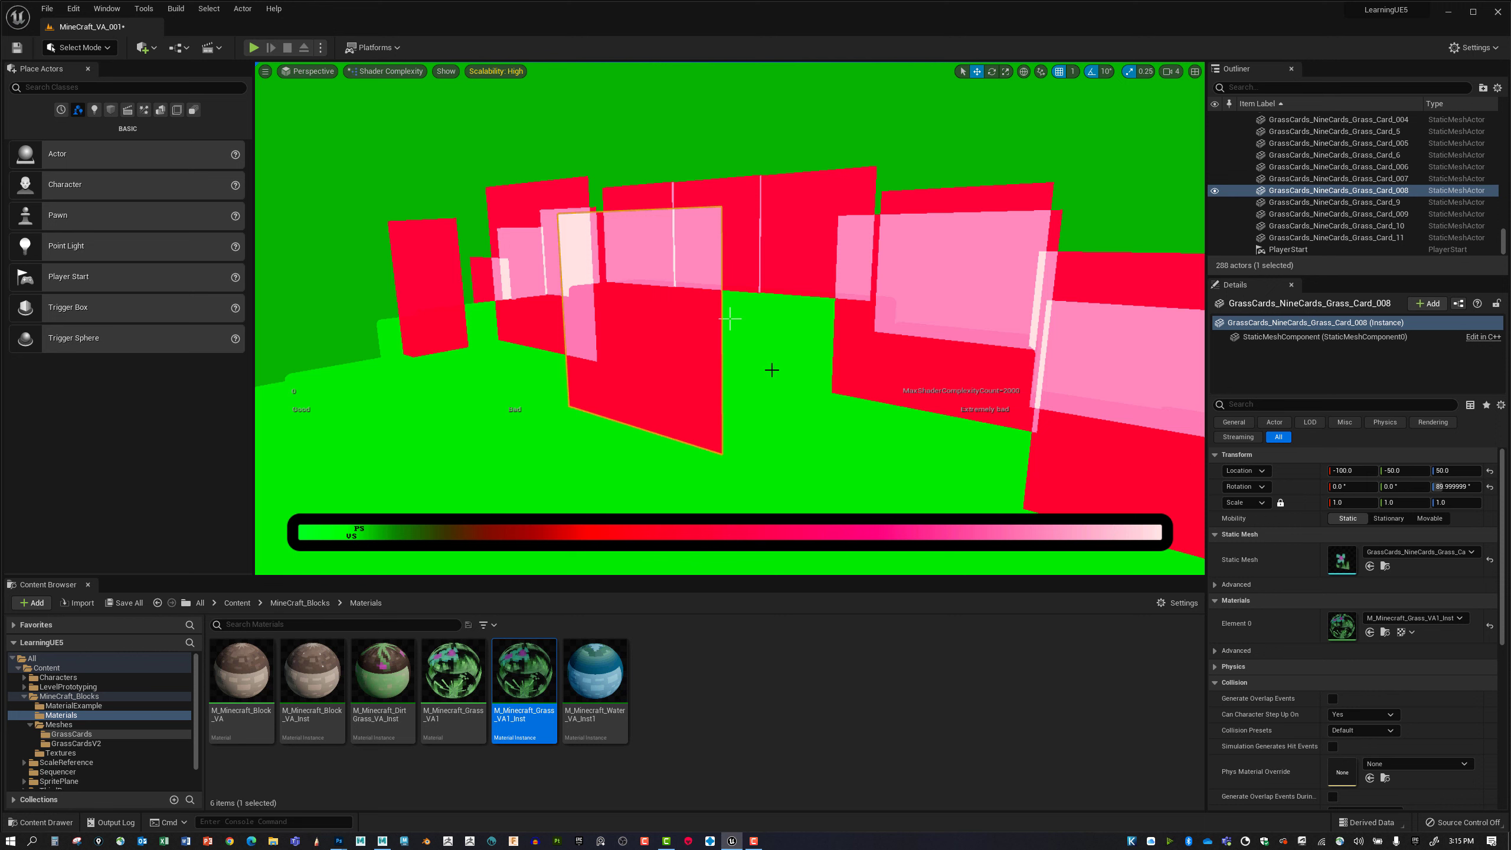
pyautogui.moveTo(772, 371); pyautogui.dragTo(752, 369, button='right')
pyautogui.keyDown('alt'); pyautogui.moveTo(752, 368); pyautogui.dragTo(854, 351); pyautogui.keyUp('alt')
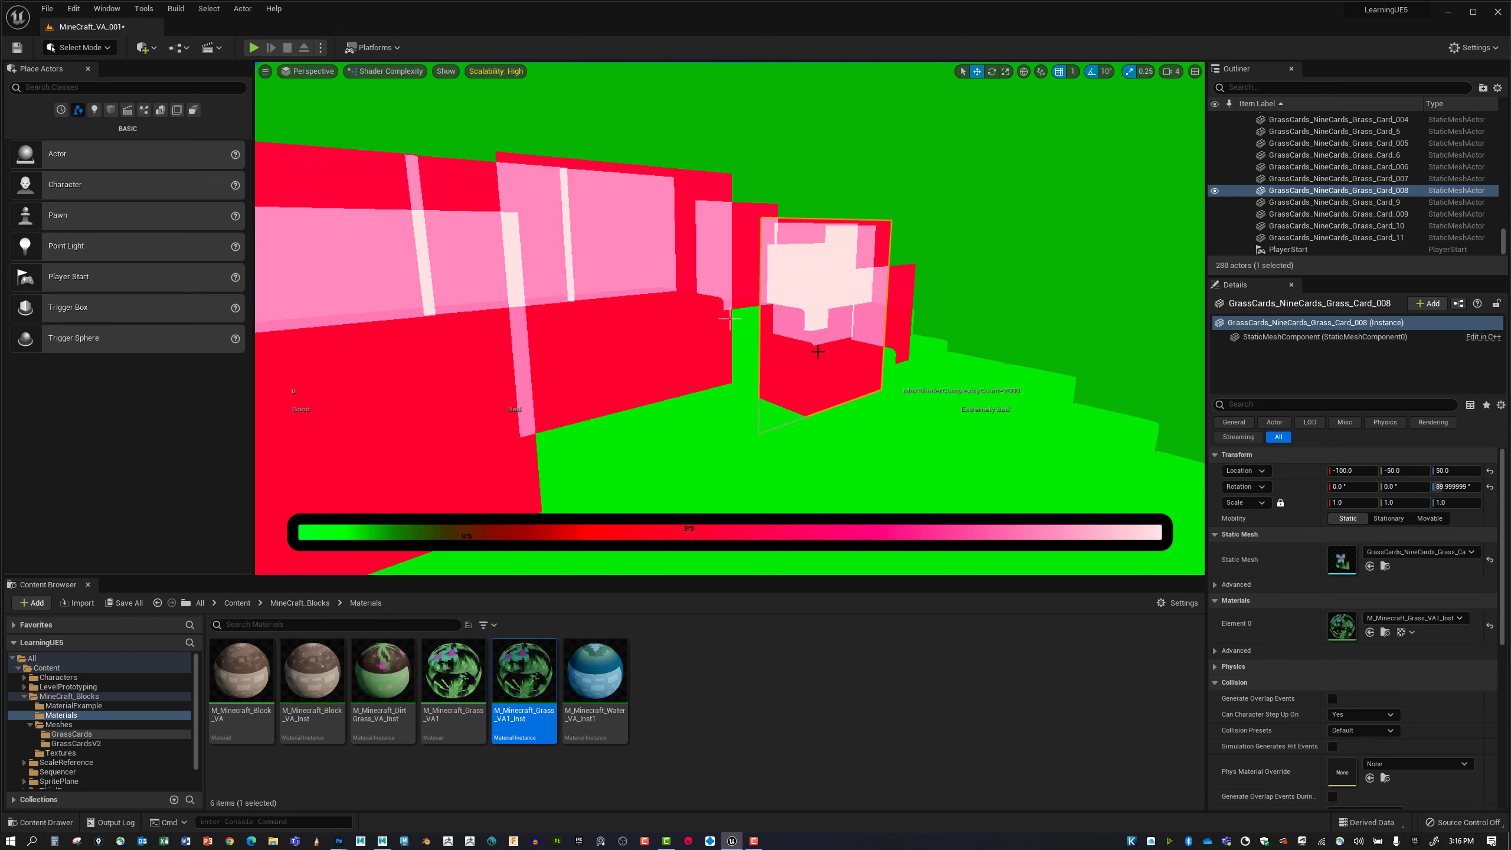
# Return the level viewport to the Lit view mode and face the selected flower card.
pyautogui.click(376, 72)
pyautogui.click(386, 103)
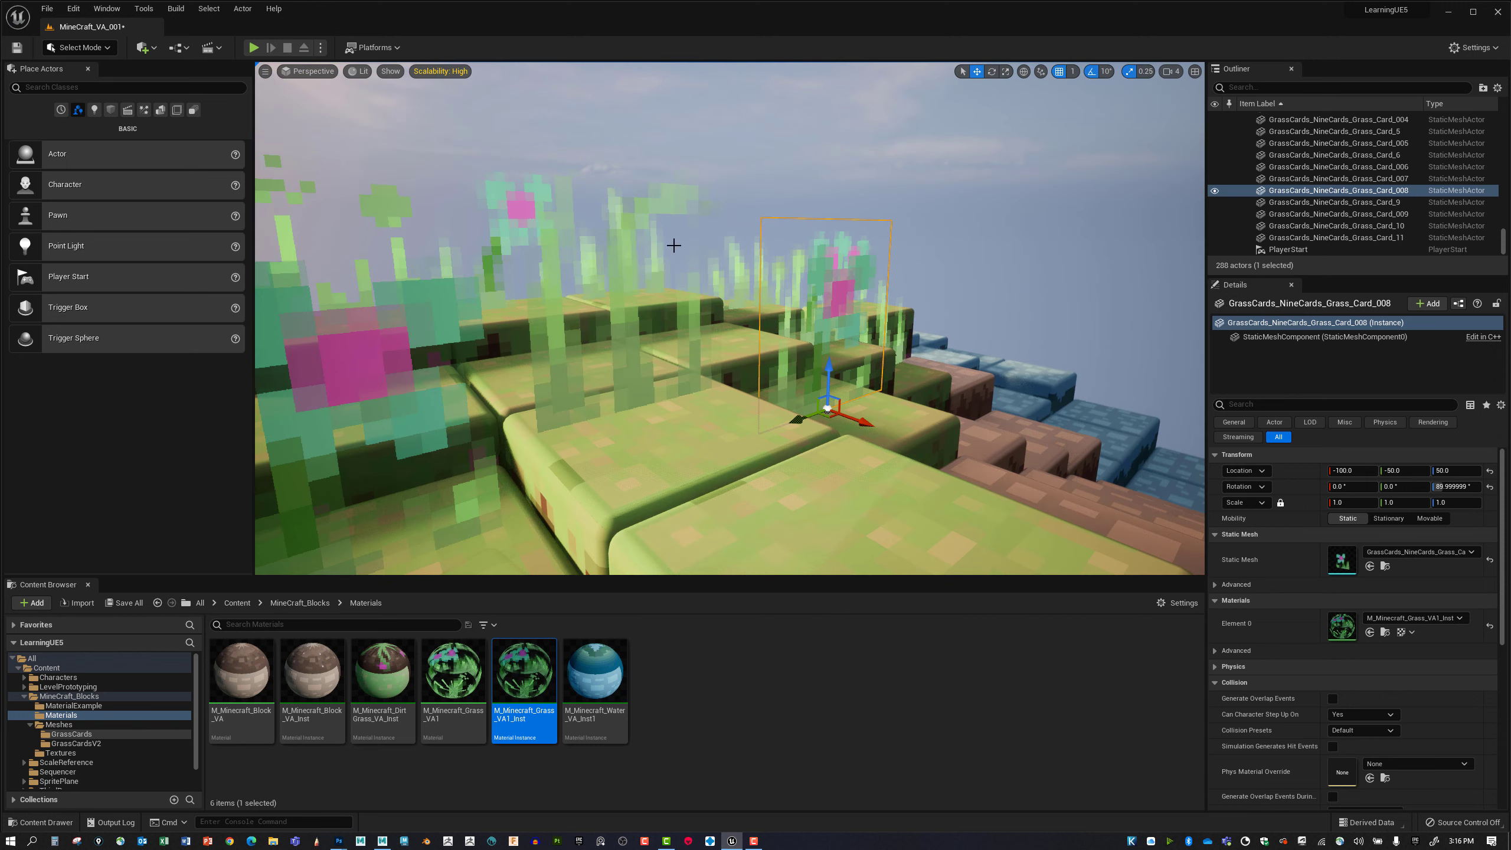
pyautogui.keyDown('alt'); pyautogui.moveTo(742, 302); pyautogui.dragTo(779, 318); pyautogui.keyUp('alt')
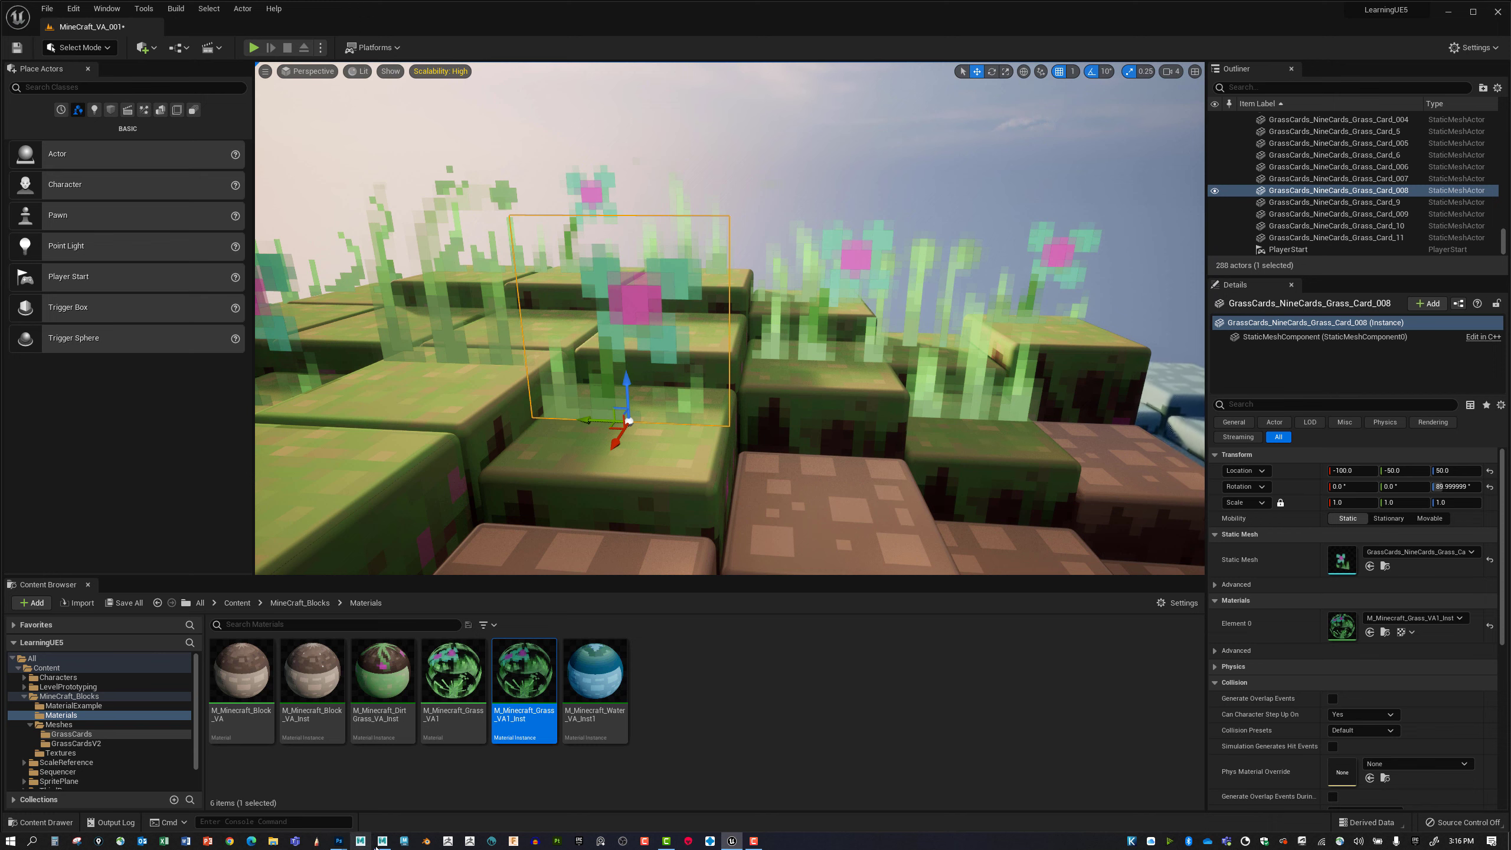
# Switch to Maya and hide Minecraft_Cube_001 so the grass card planes are unobstructed.
pyautogui.click(382, 841)
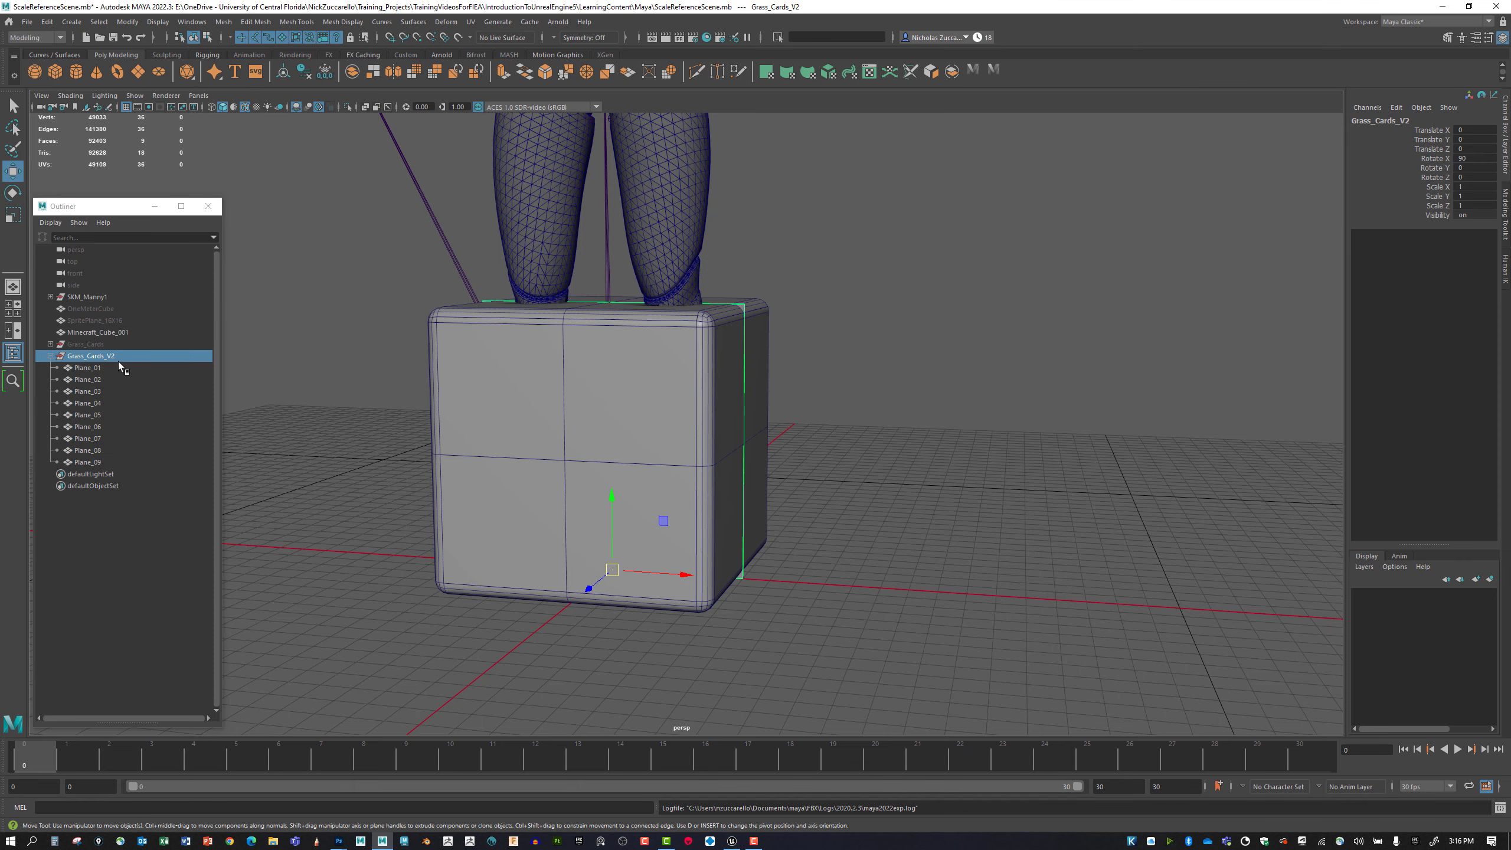
pyautogui.click(98, 332)
pyautogui.hotkey('ctrl', 'h')
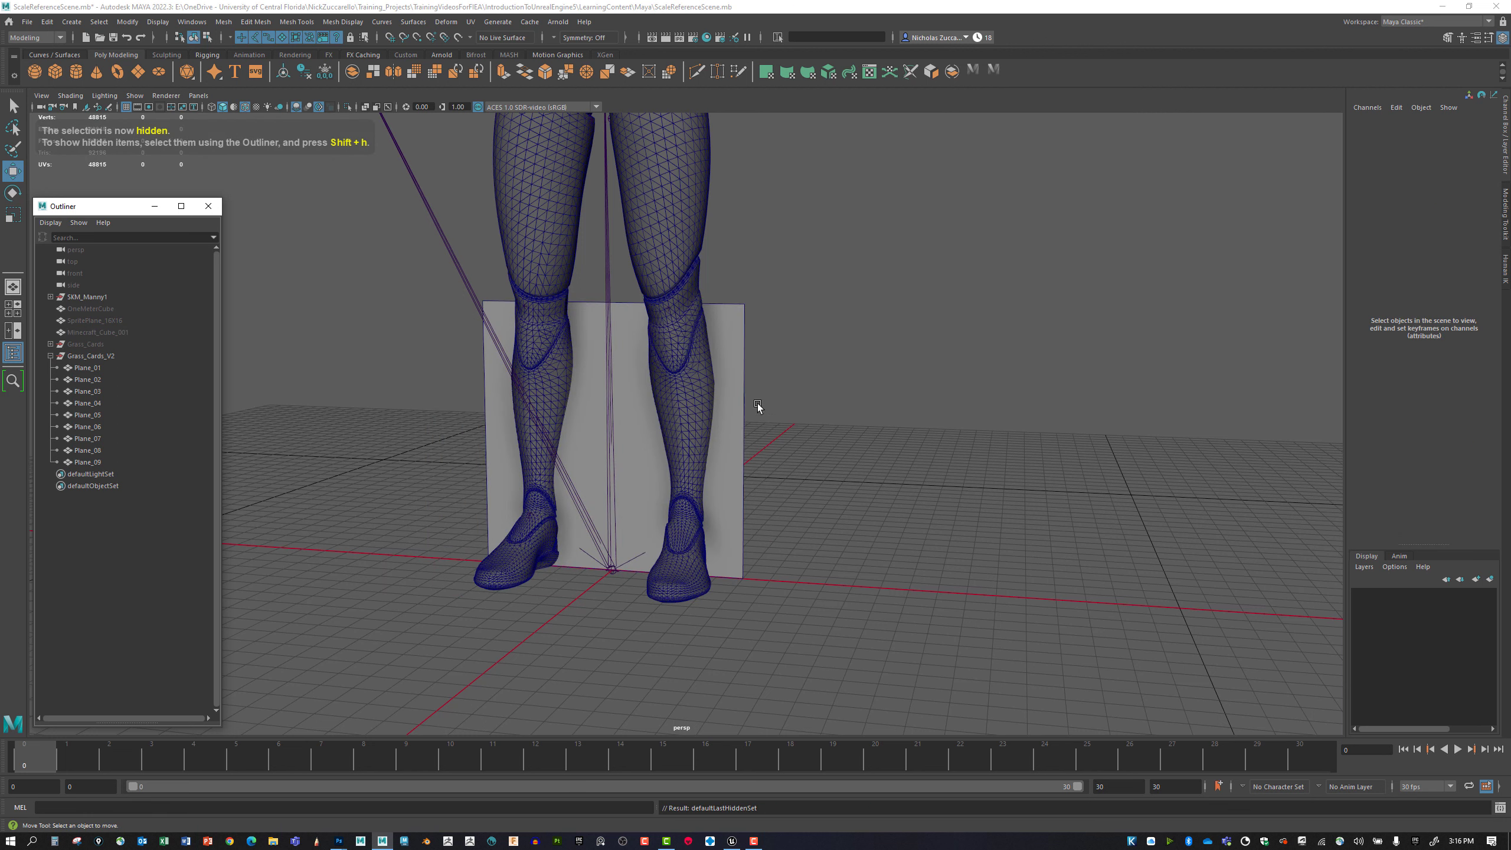
# Hide Plane_02 through Plane_09 in the Grass_Cards_V2 group, leaving only Plane_01 shown.
pyautogui.click(92, 367)
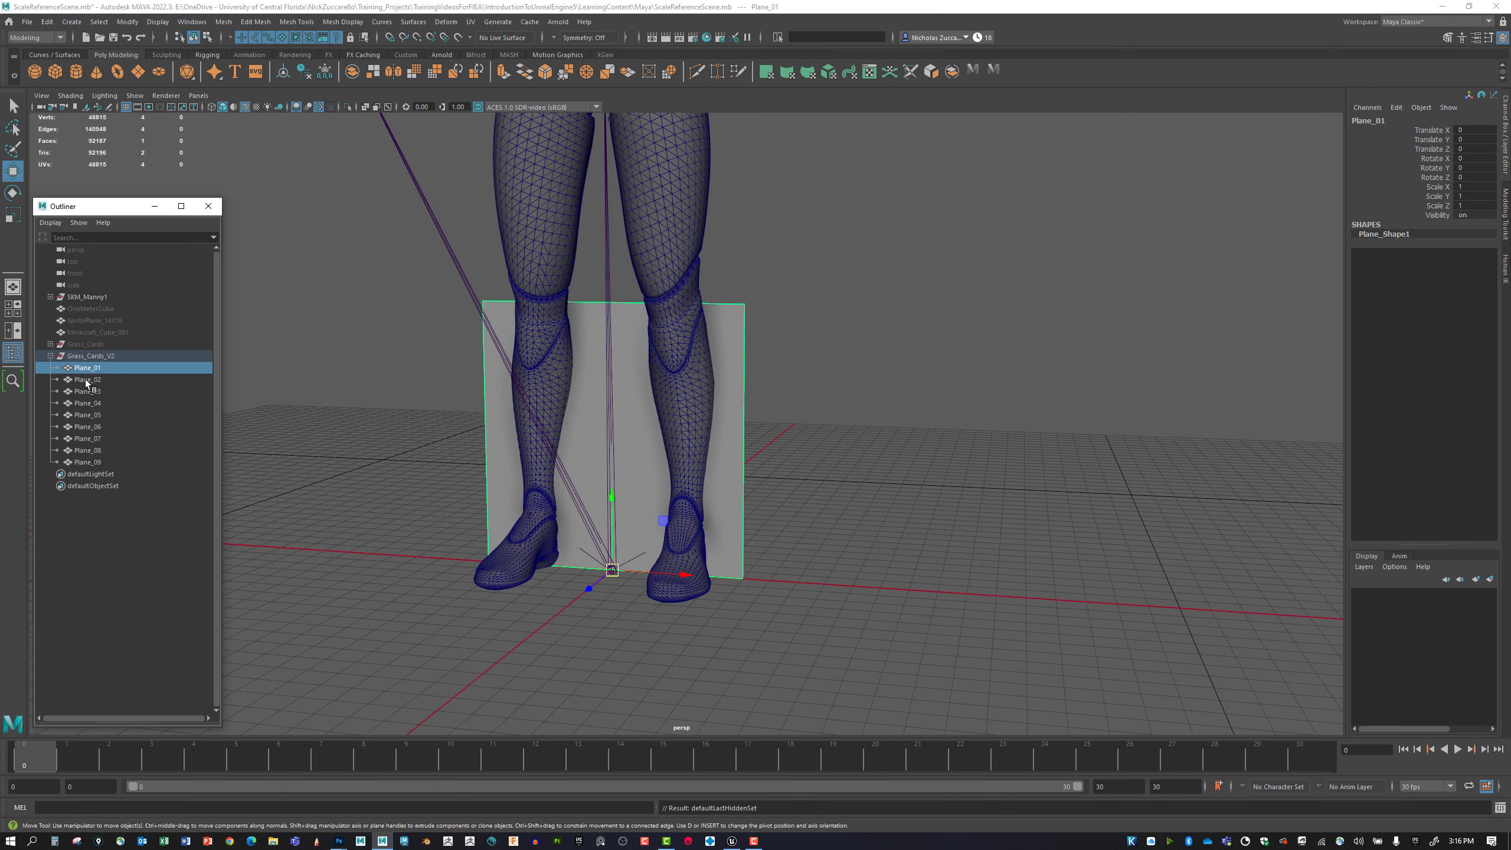
pyautogui.click(87, 379)
pyautogui.keyDown('shift'); pyautogui.click(90, 464); pyautogui.keyUp('shift')
pyautogui.hotkey('ctrl', 'h')
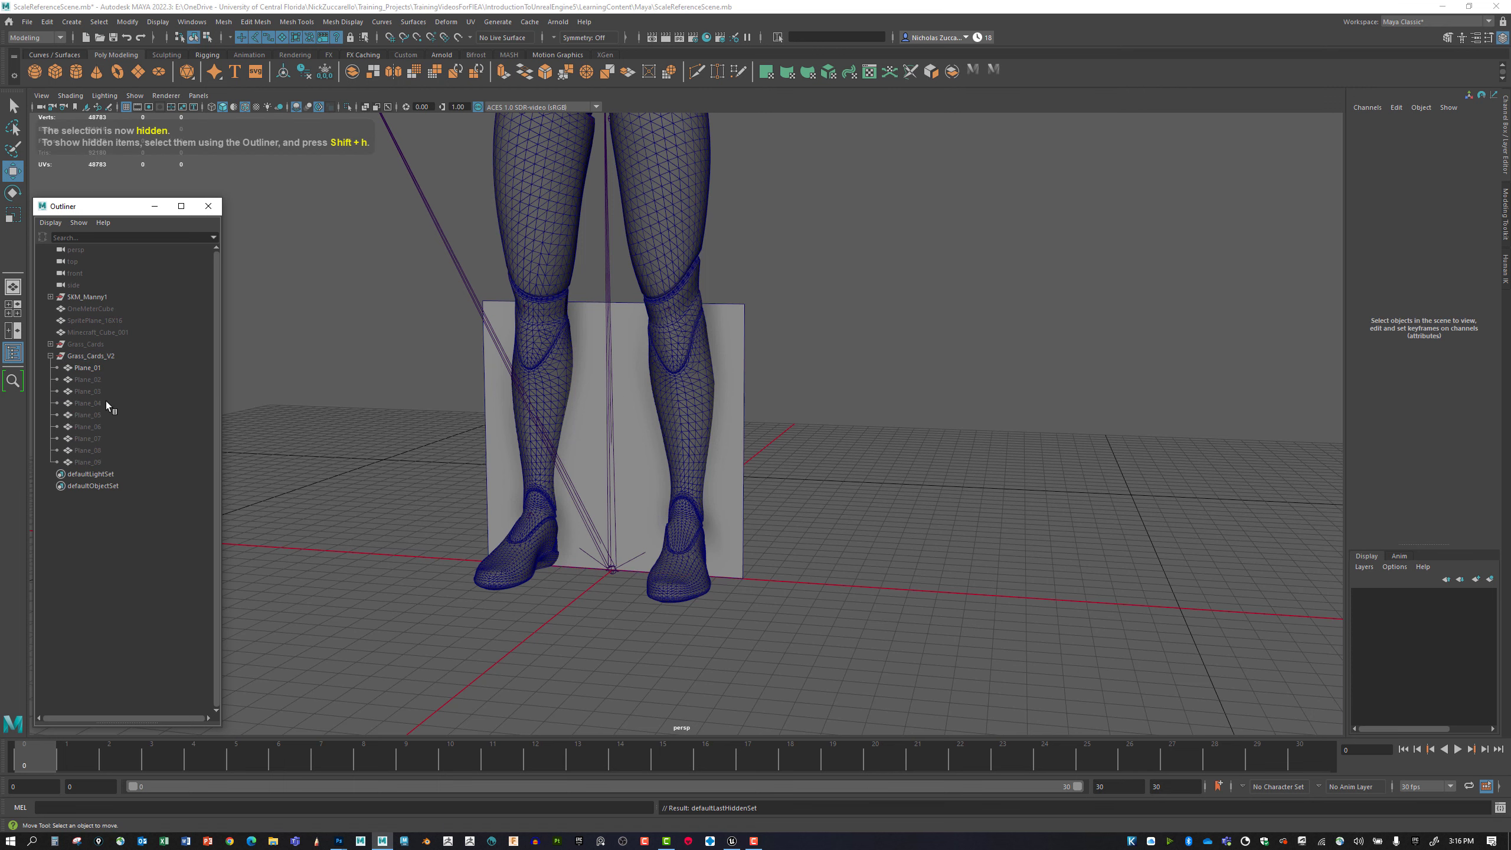
# Select Plane_01 and show its lambert1 material in the Attribute Editor, placed clear of the plane.
pyautogui.click(97, 369)
pyautogui.scroll(-1, 759, 466)
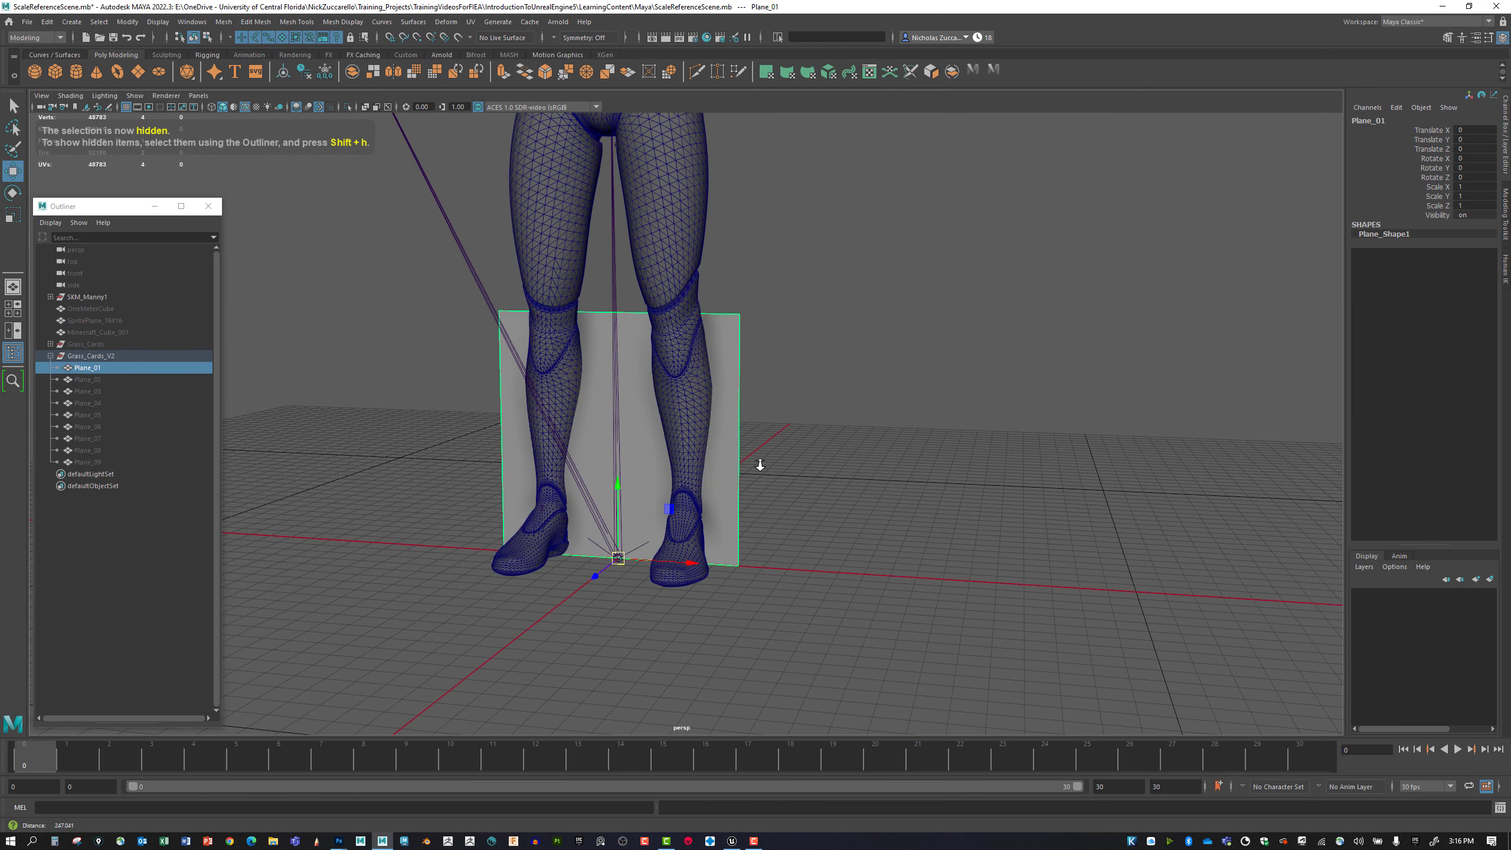
pyautogui.keyDown('alt'); pyautogui.moveTo(759, 467); pyautogui.dragTo(757, 491, button='middle'); pyautogui.keyUp('alt')
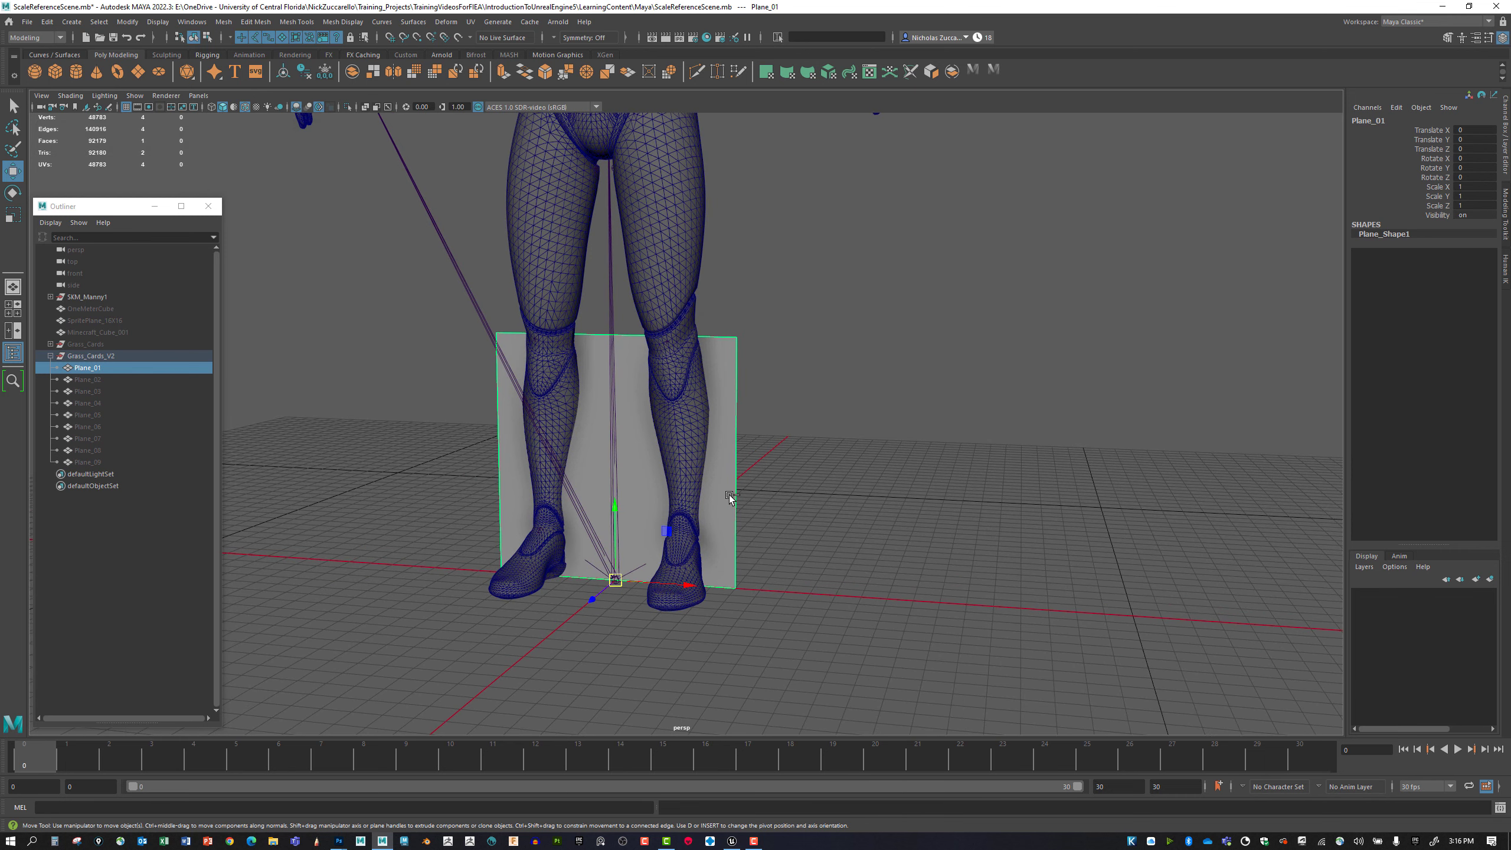
pyautogui.hotkey('ctrl', 'a')
pyautogui.moveTo(285, 113); pyautogui.dragTo(1113, 217)
pyautogui.click(1172, 251)
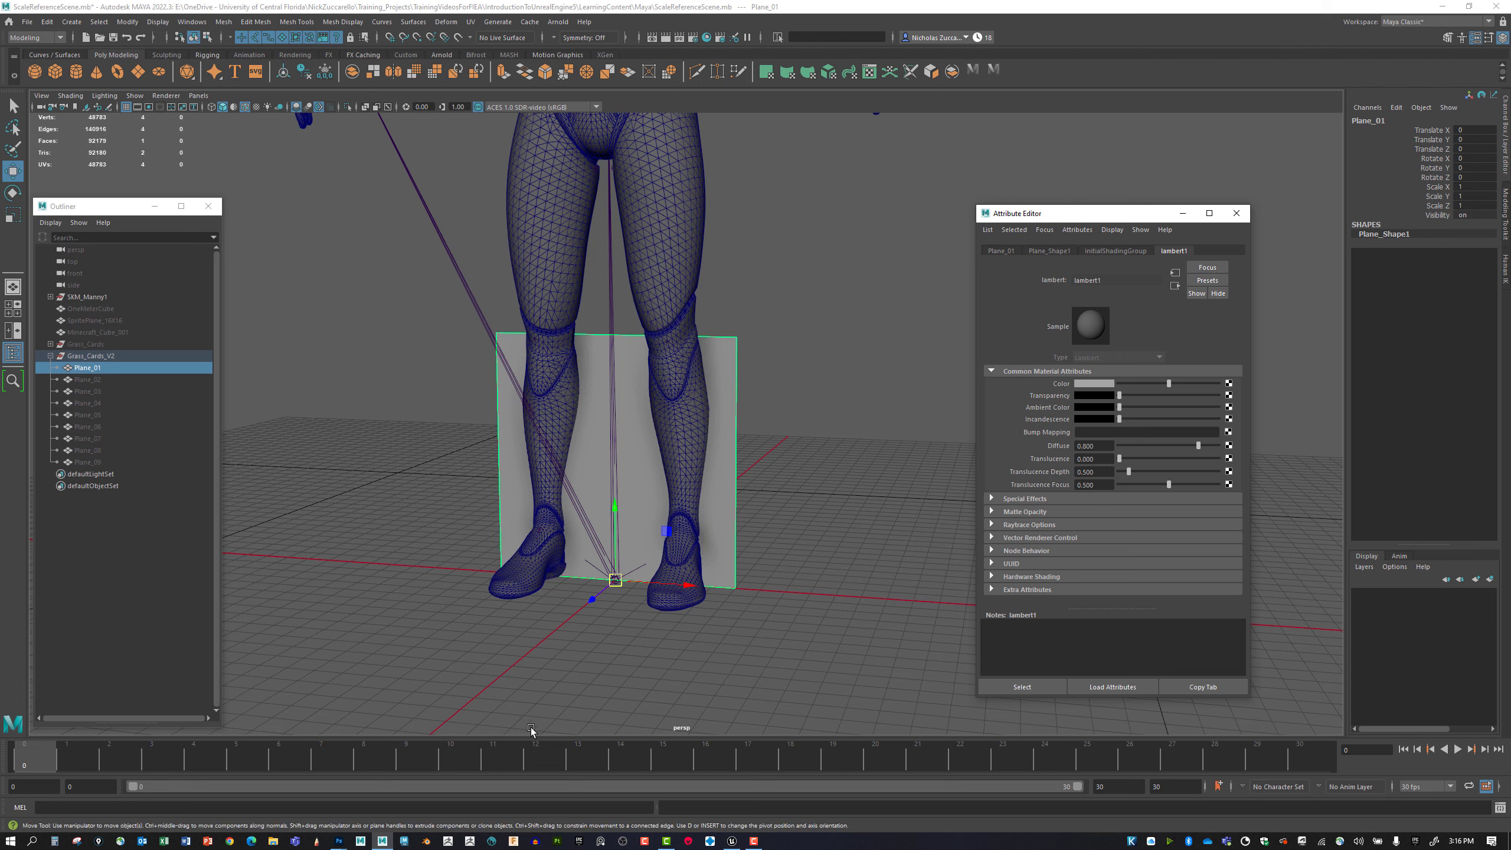
# Switch to the MineCraft_Grass_VA_001 texture in Photoshop, load its Black alpha channel as a selection, and invert that selection.
pyautogui.moveTo(338, 842)
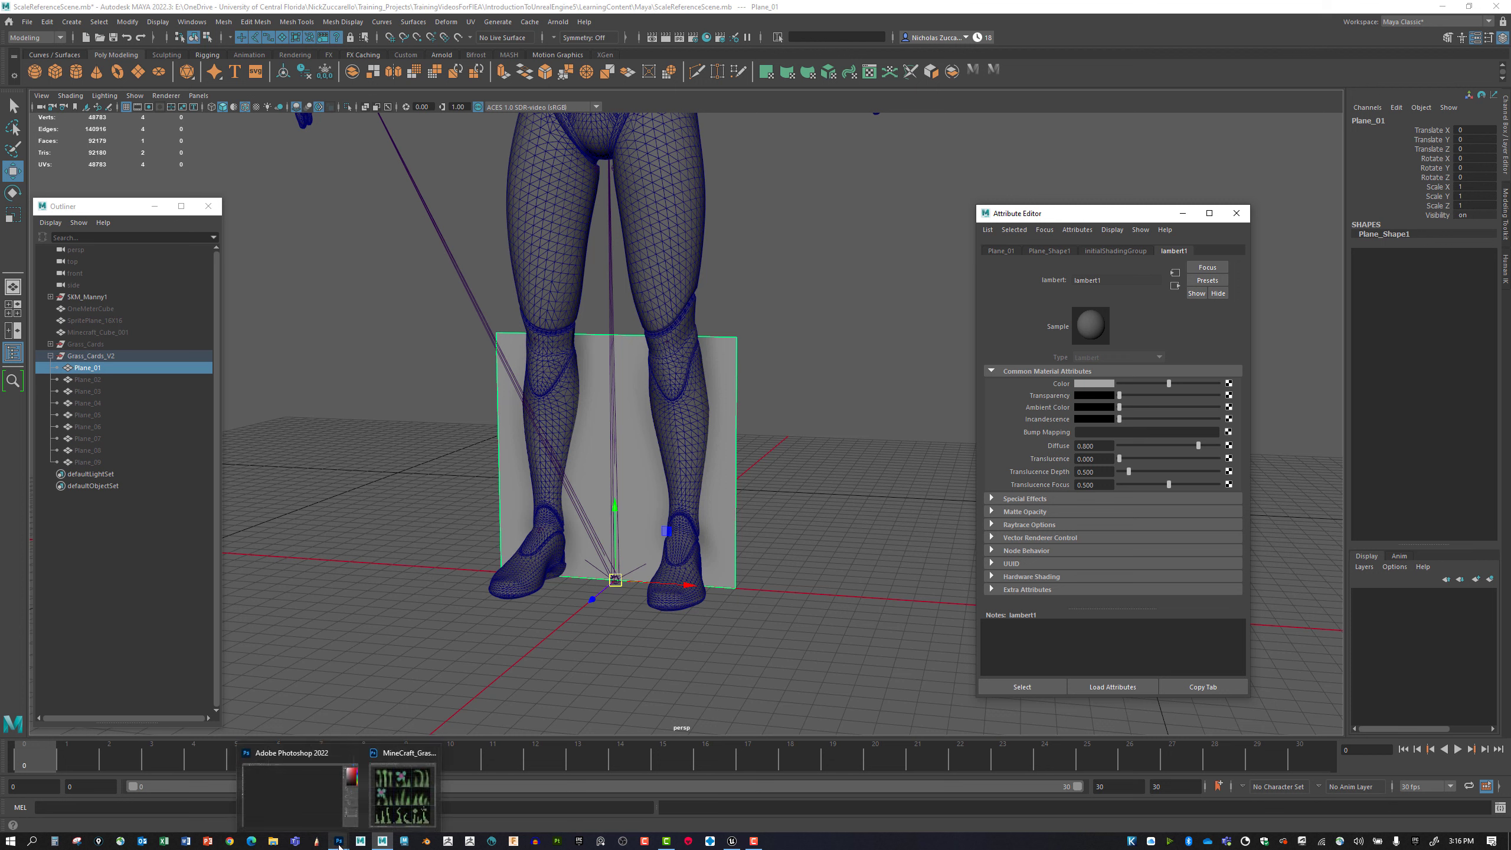
pyautogui.click(402, 796)
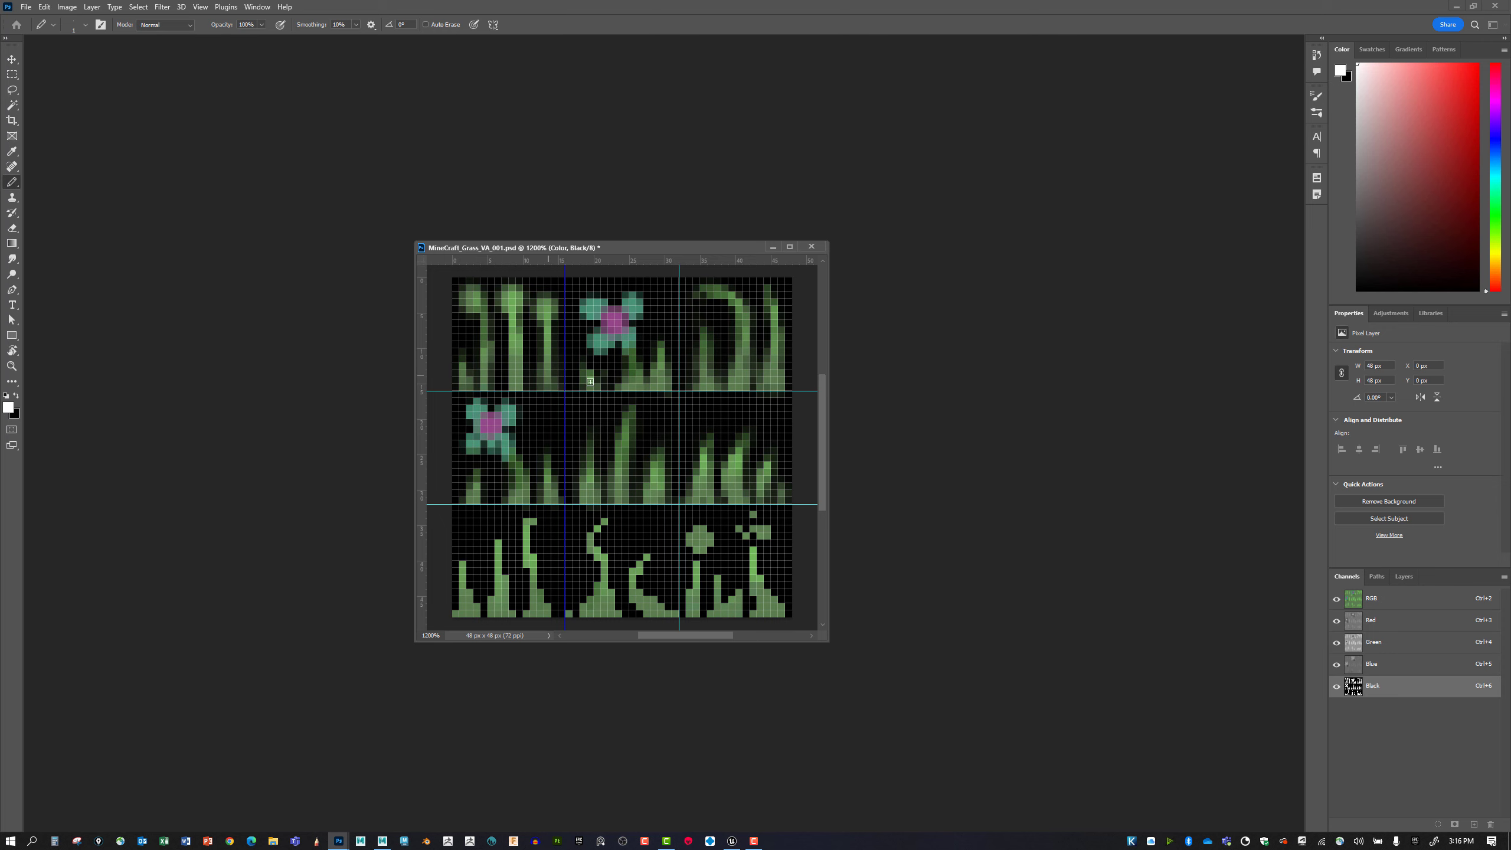
pyautogui.keyDown('ctrl'); pyautogui.click(1354, 689); pyautogui.keyUp('ctrl')
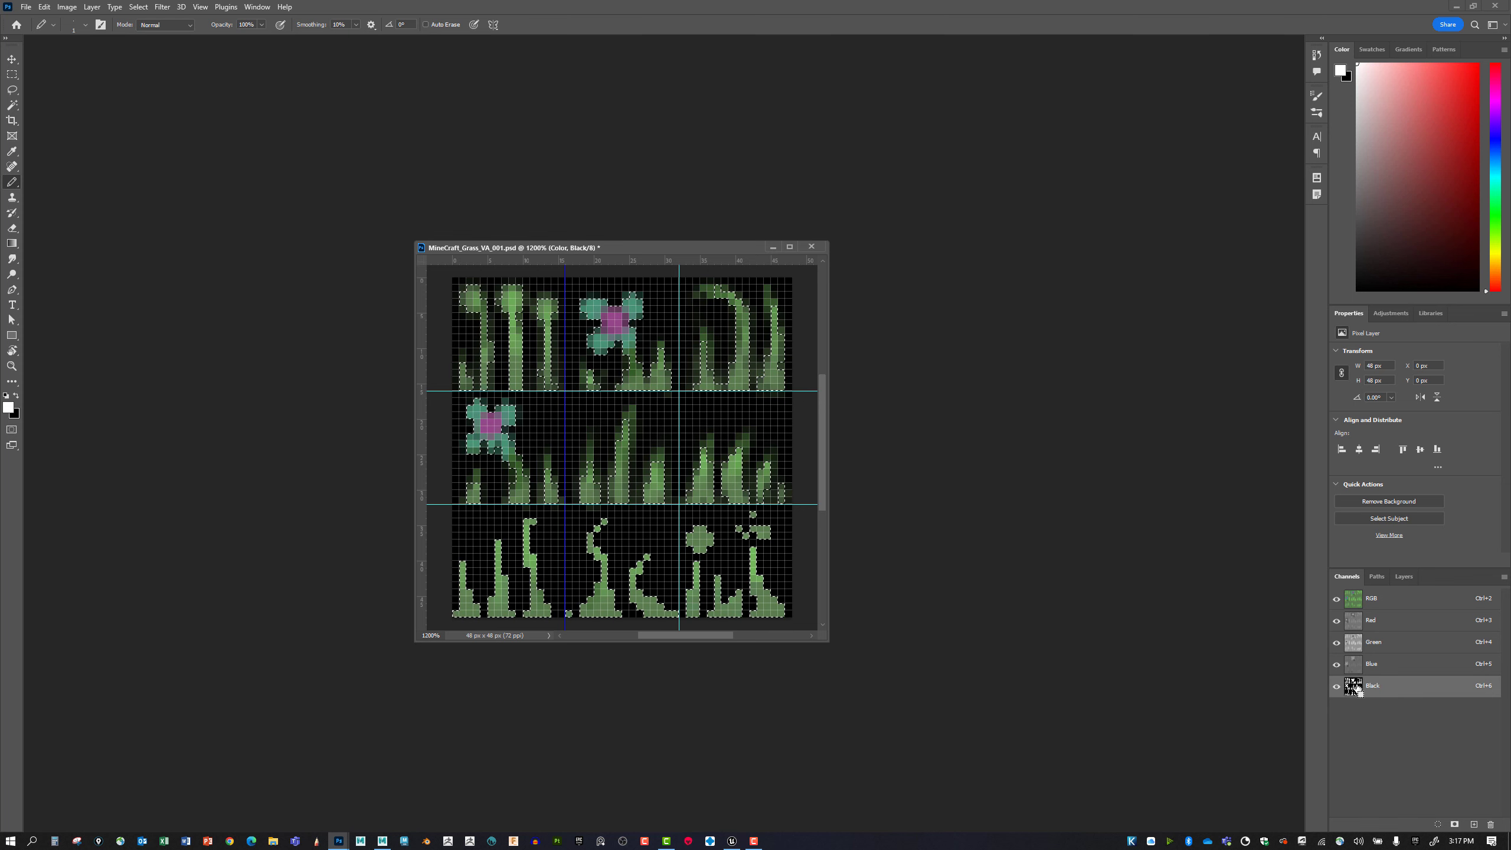
pyautogui.hotkey('ctrl', 'shift', 'i')
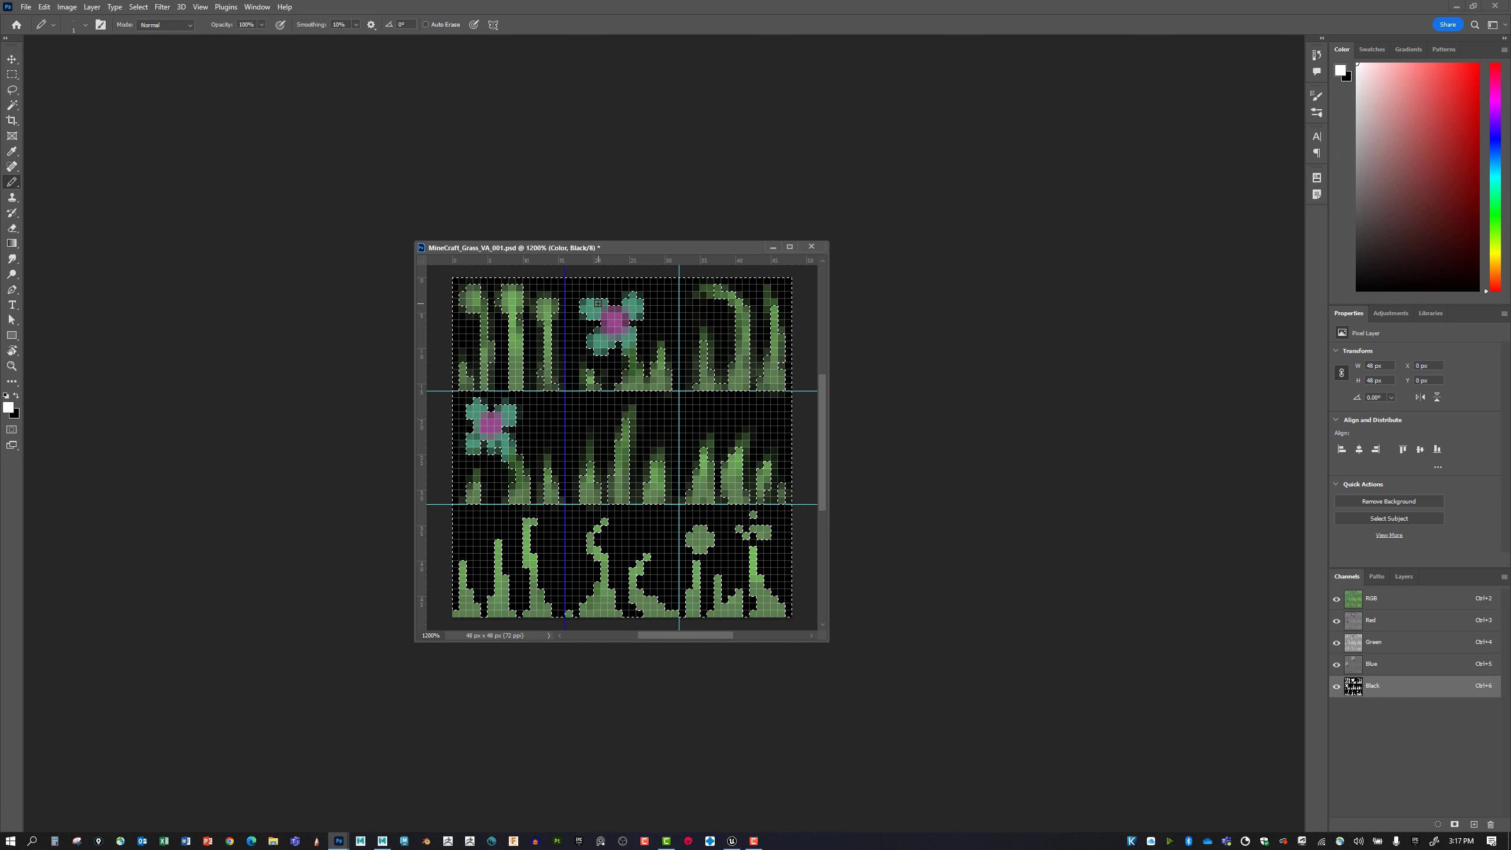
pyautogui.click(135, 7)
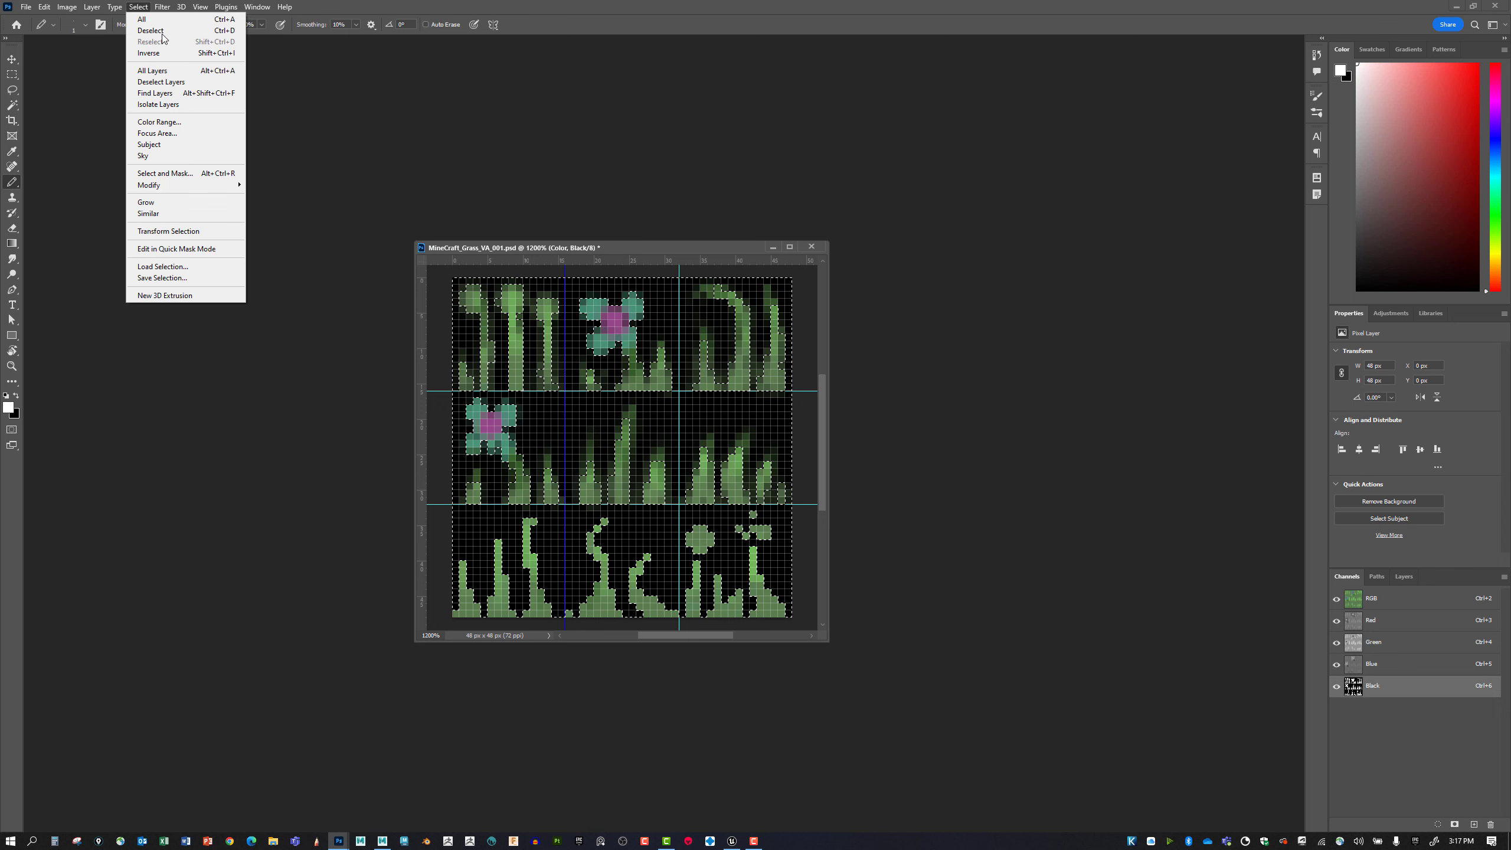
pyautogui.click(708, 250)
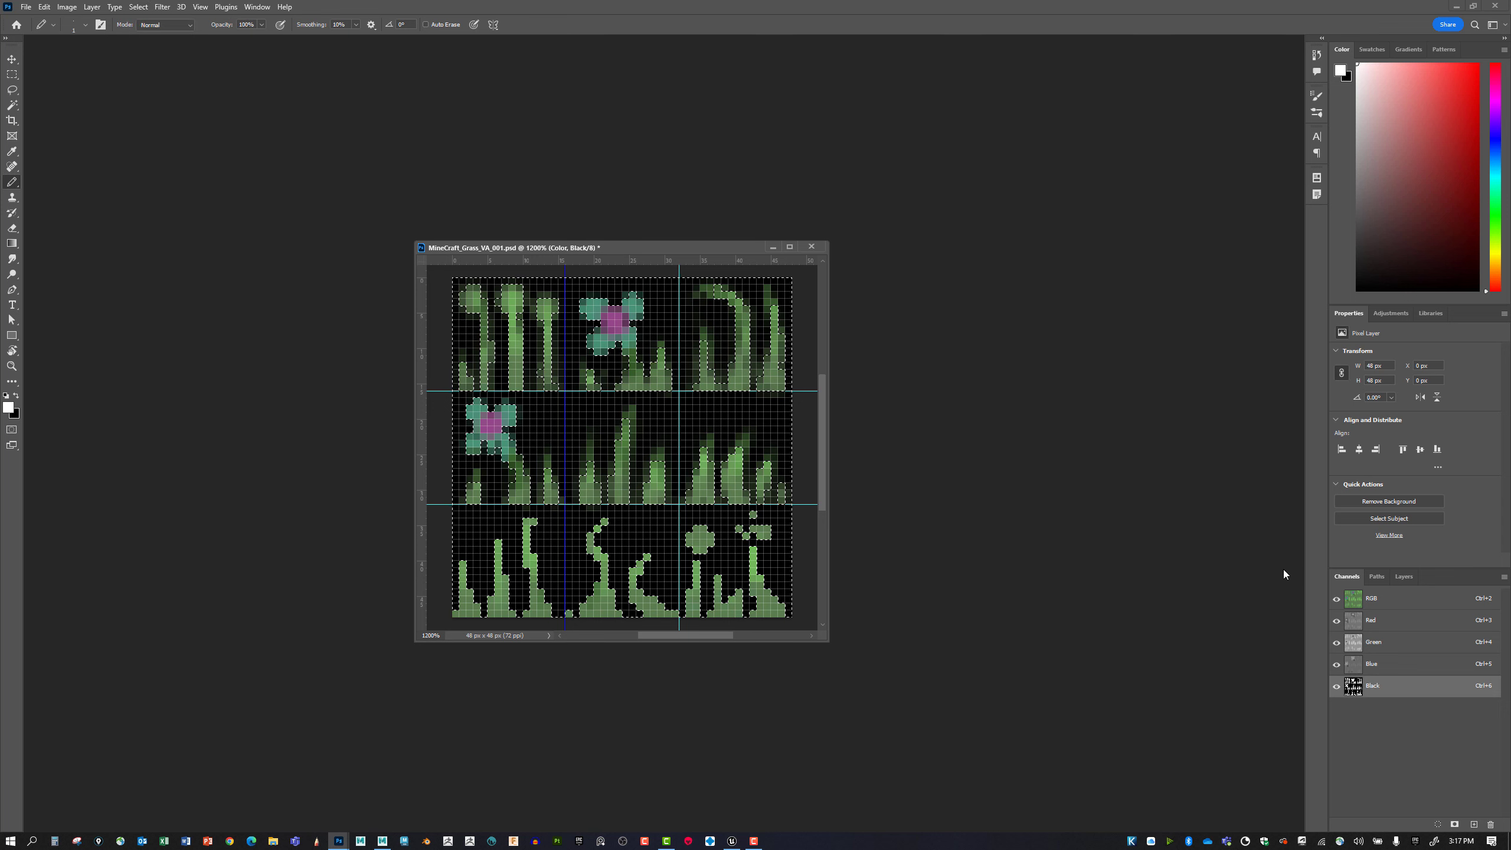
# Darken the selected background of the RGB channels with Levels, setting the output levels to 0 and 83, and clear the selection.
pyautogui.click(1374, 601)
pyautogui.click(1337, 686)
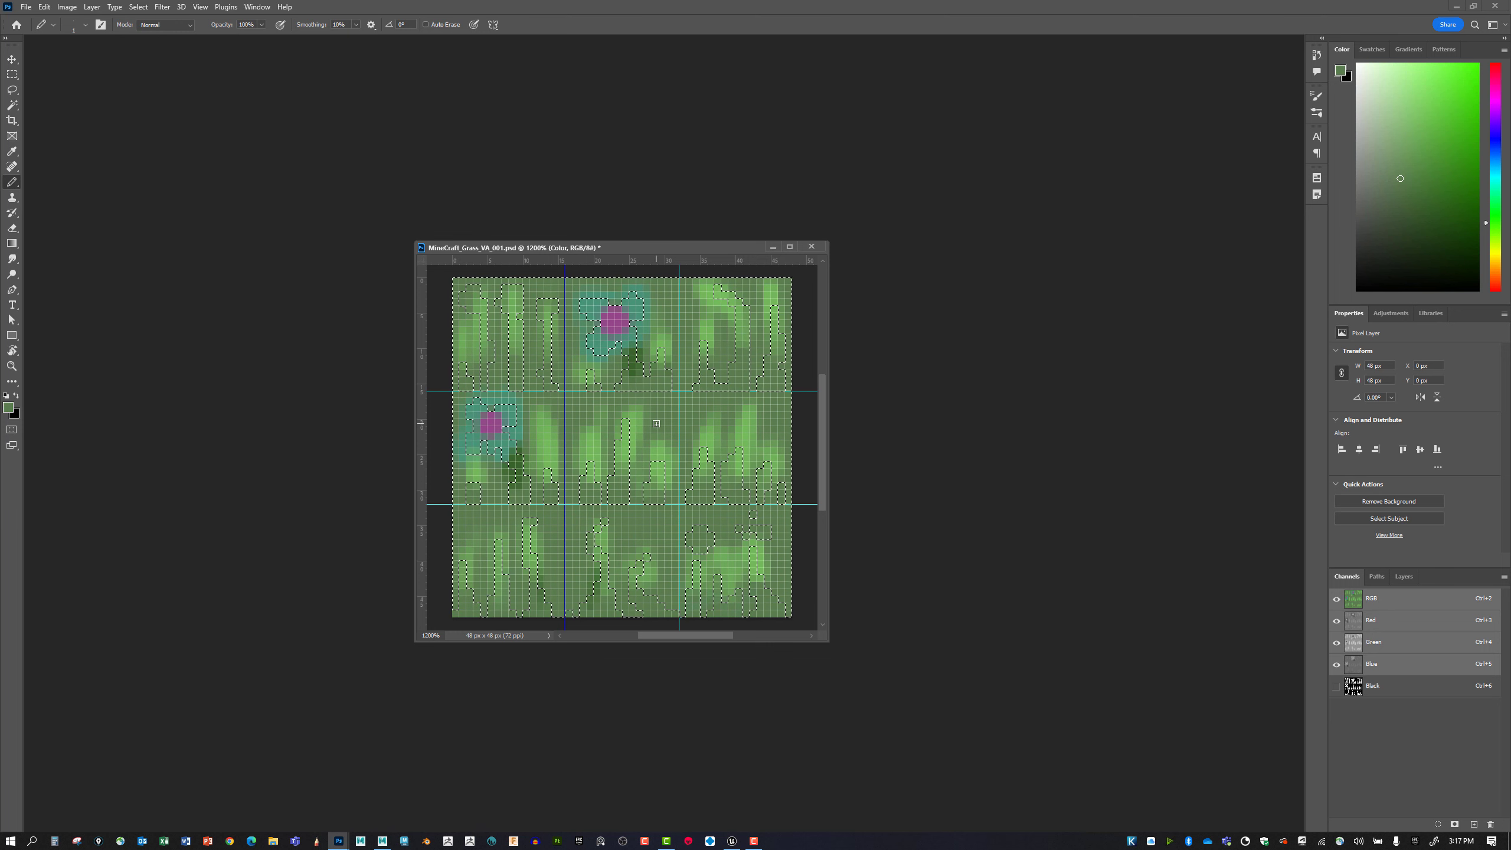
pyautogui.hotkey('ctrl', 'l')
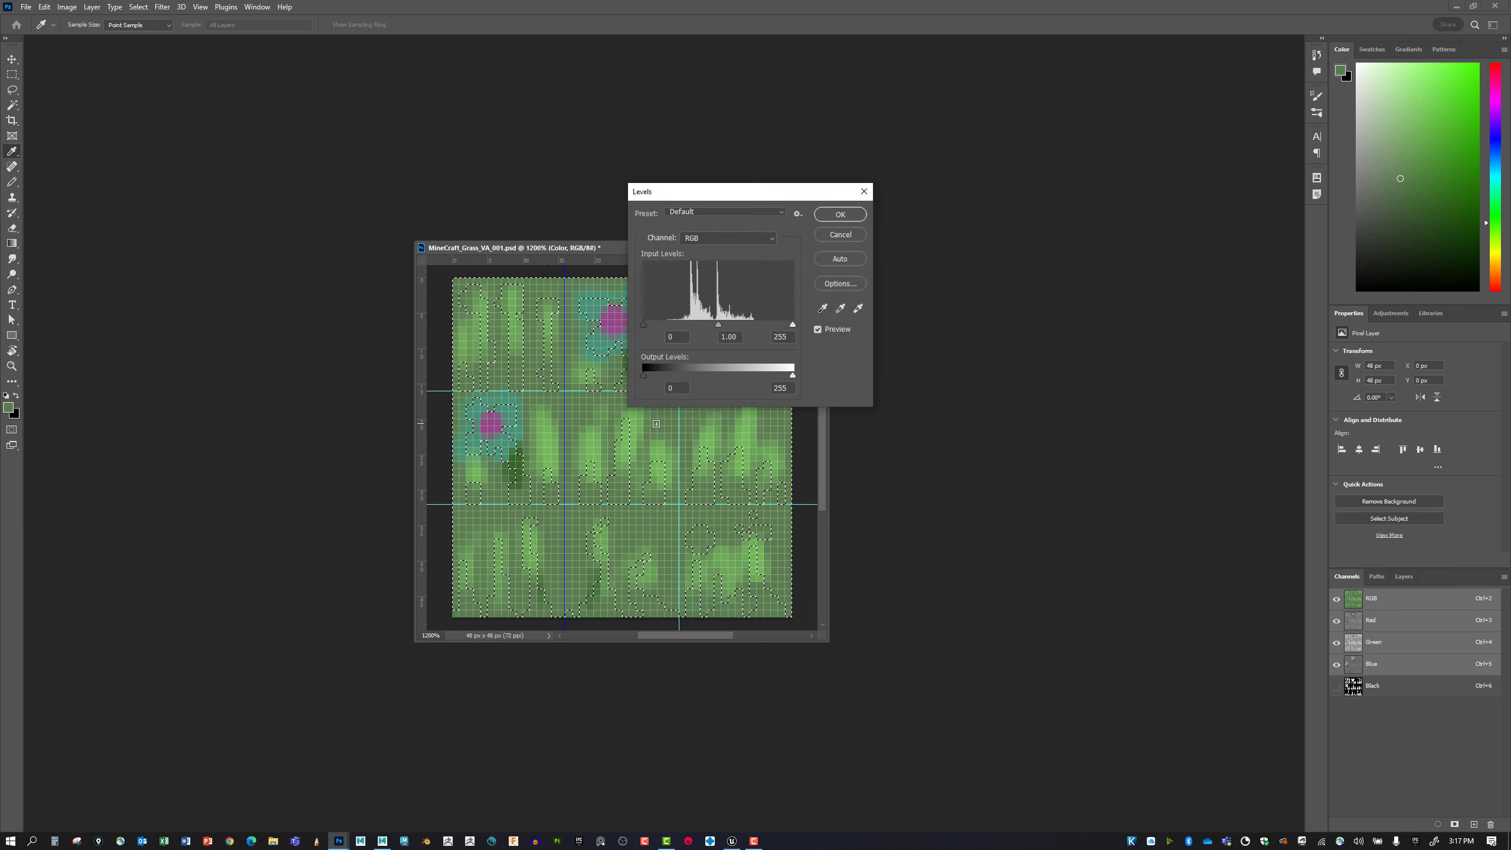
pyautogui.moveTo(773, 191); pyautogui.dragTo(978, 268)
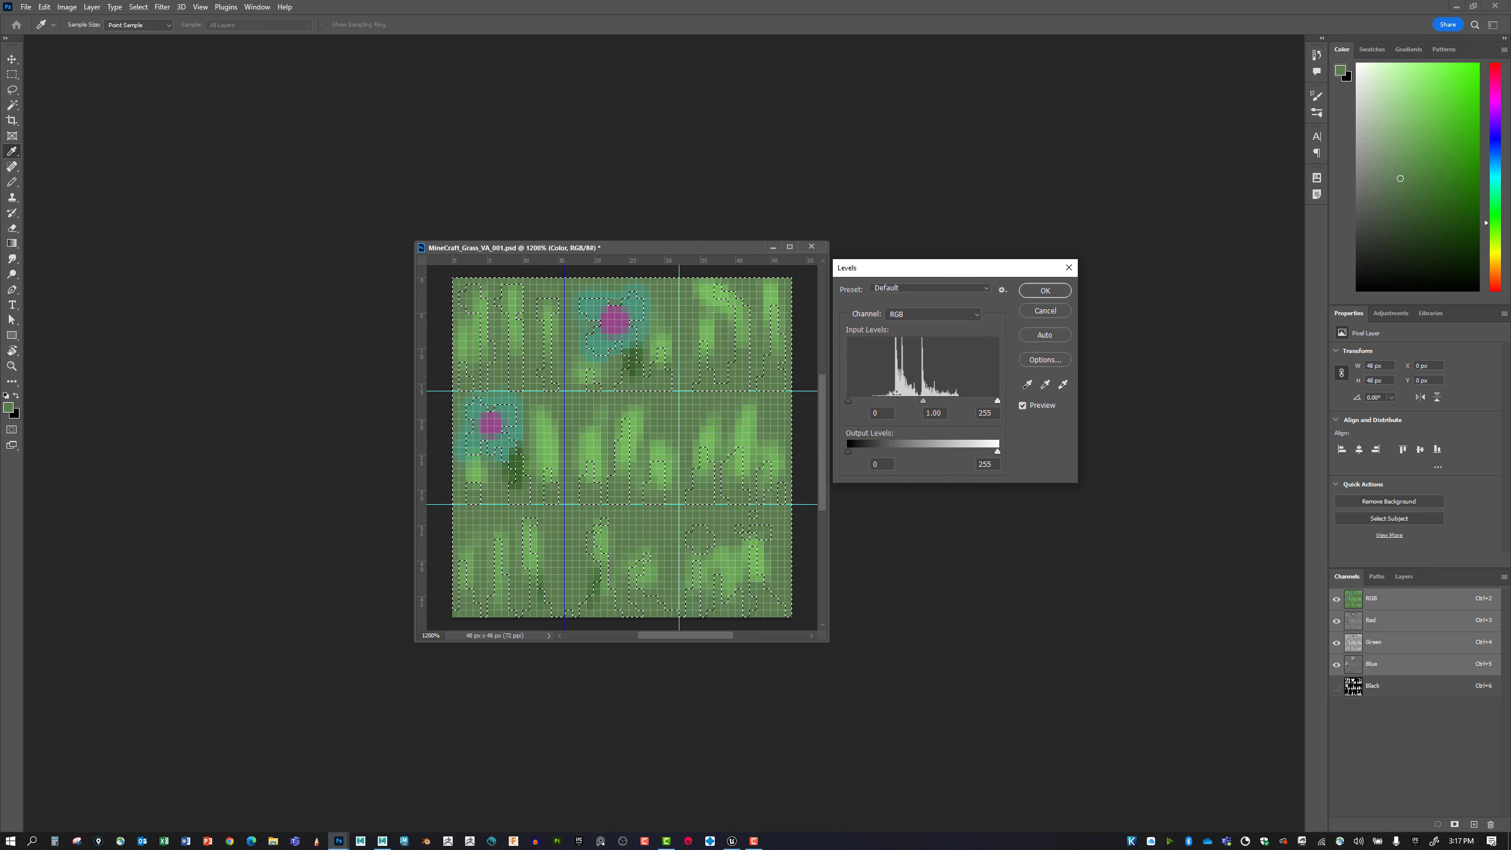
pyautogui.moveTo(846, 453); pyautogui.dragTo(800, 447)
pyautogui.moveTo(997, 453); pyautogui.dragTo(898, 455)
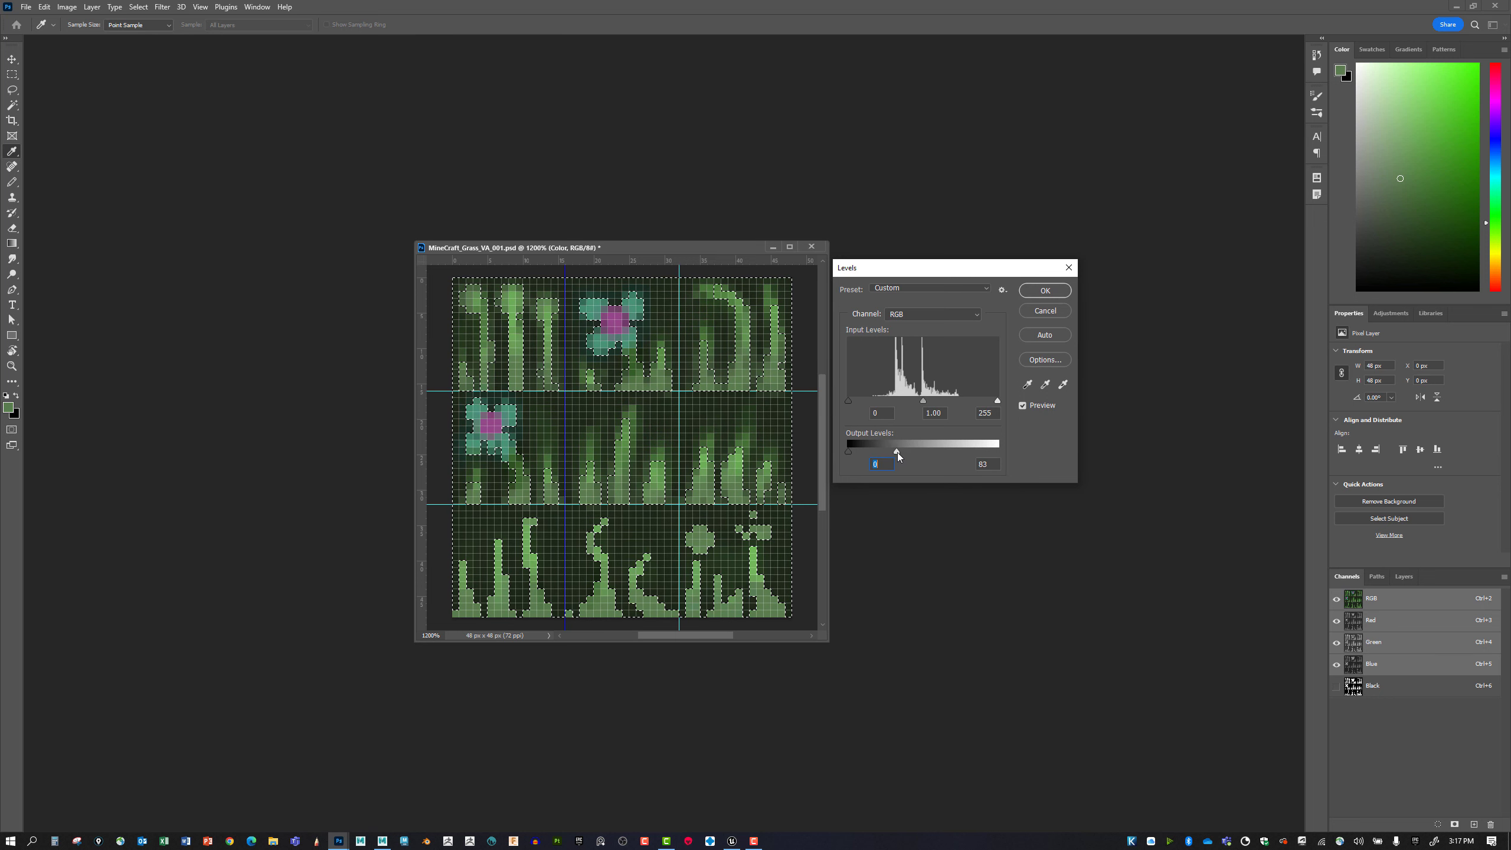
pyautogui.click(1044, 290)
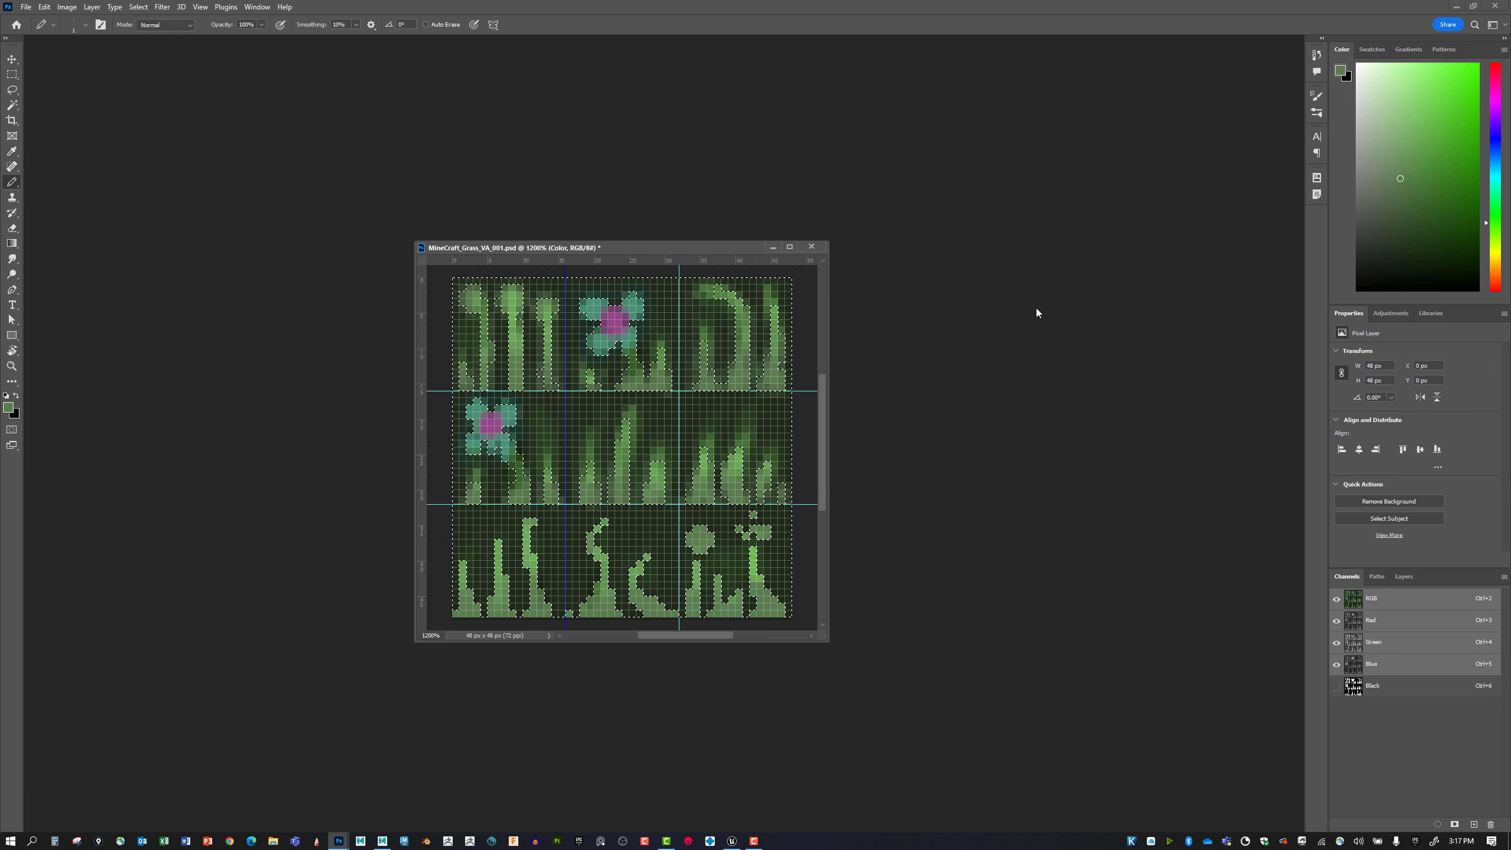
pyautogui.hotkey('ctrl', 'd')
pyautogui.press('b')
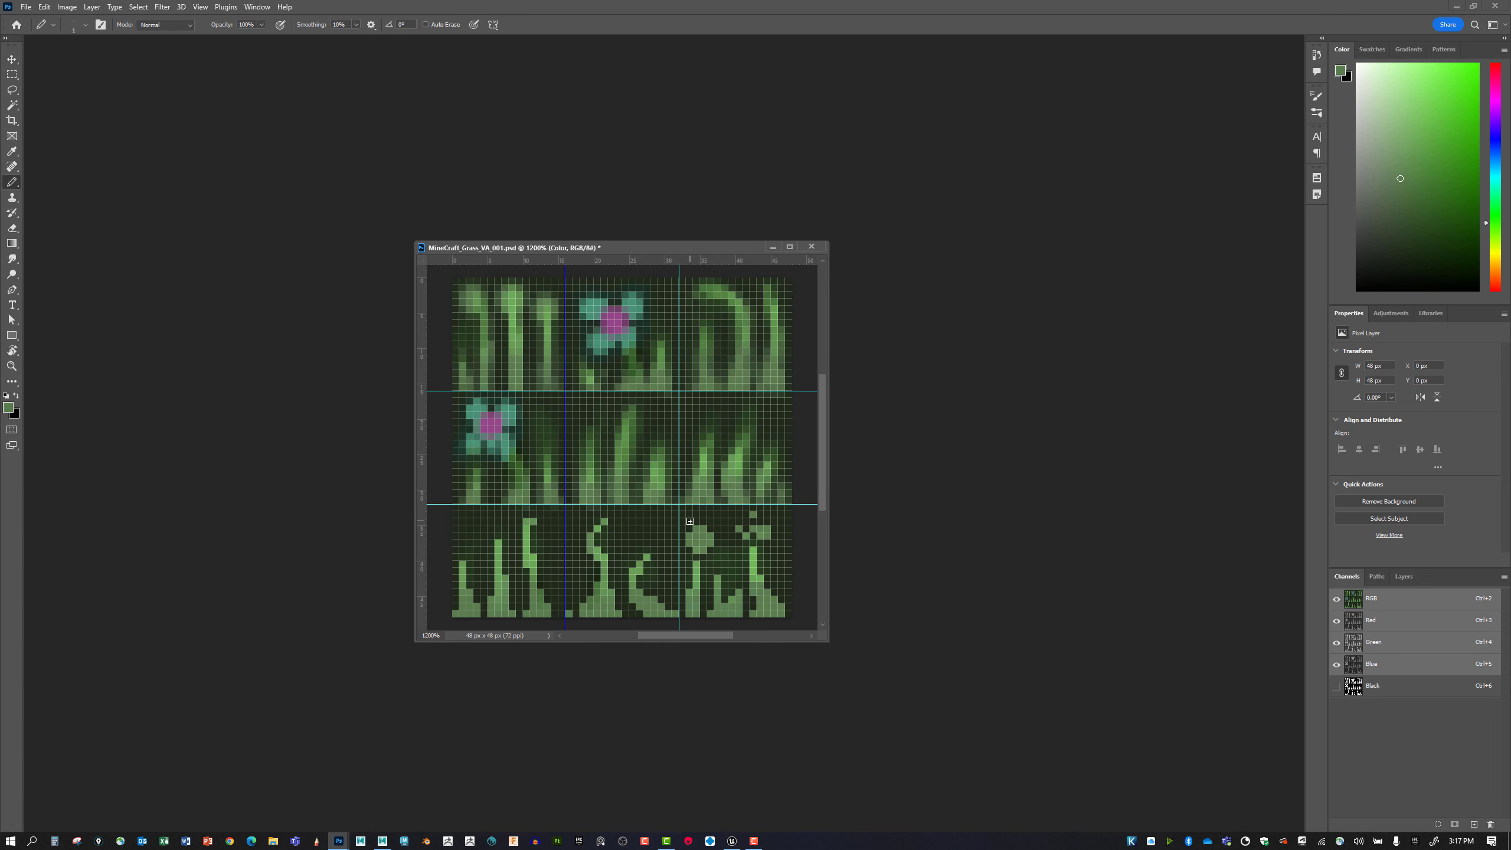
# Save the darkened MineCraft_Grass_VA_001.psd texture.
pyautogui.hotkey('ctrl', '-')
pyautogui.hotkey('ctrl', '-')
pyautogui.hotkey('ctrl', '-')
pyautogui.hotkey('ctrl', '-')
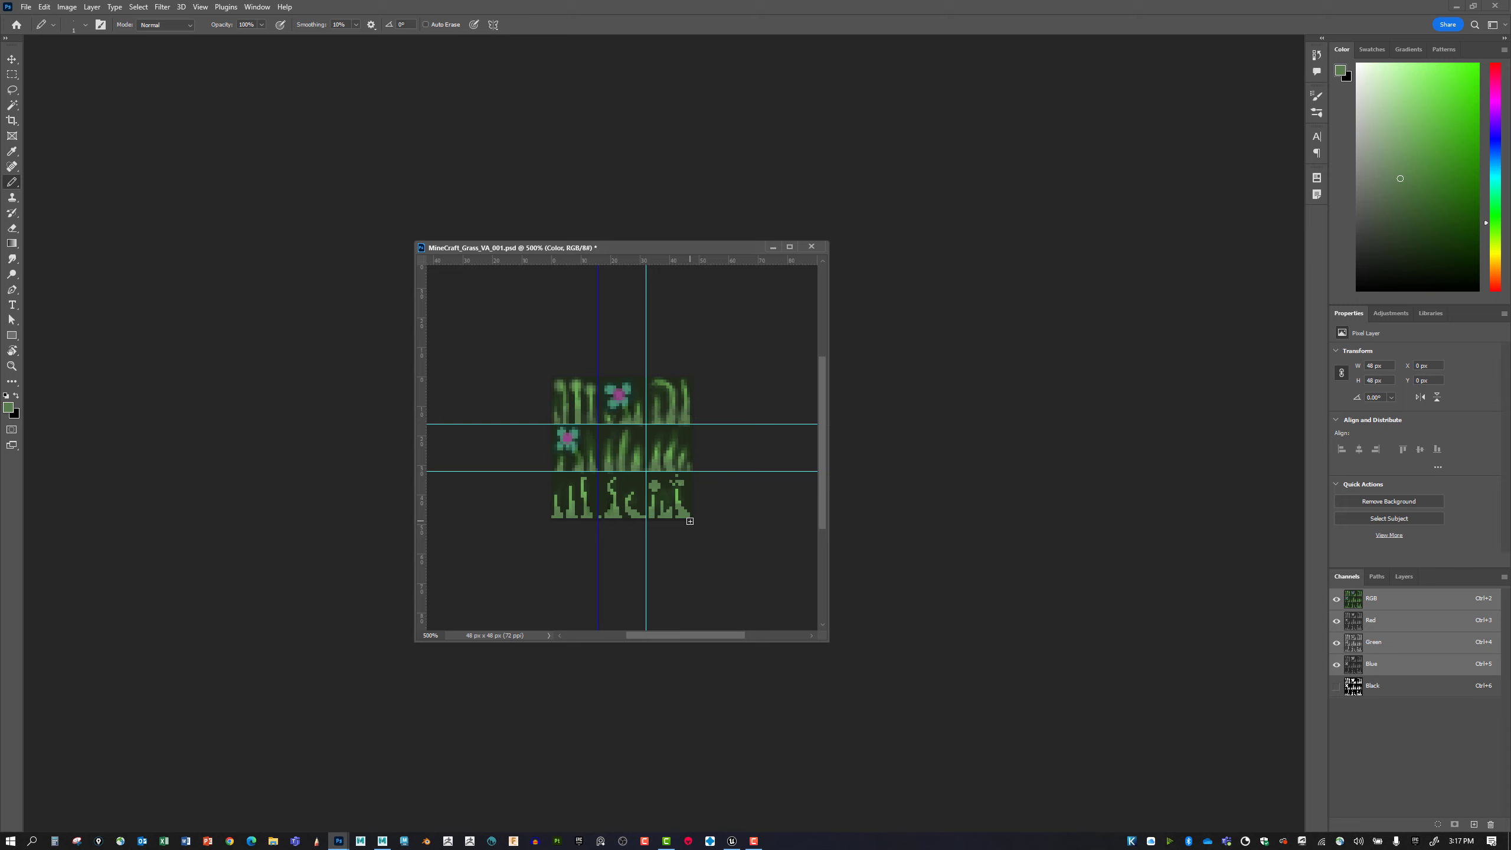
pyautogui.hotkey('ctrl', 's')
# Save a Targa copy with alpha channels on the computer, replacing MineCraft_Grass_VA_001.tga in the Textures folder.
pyautogui.hotkey('ctrl', 'shift', 's')
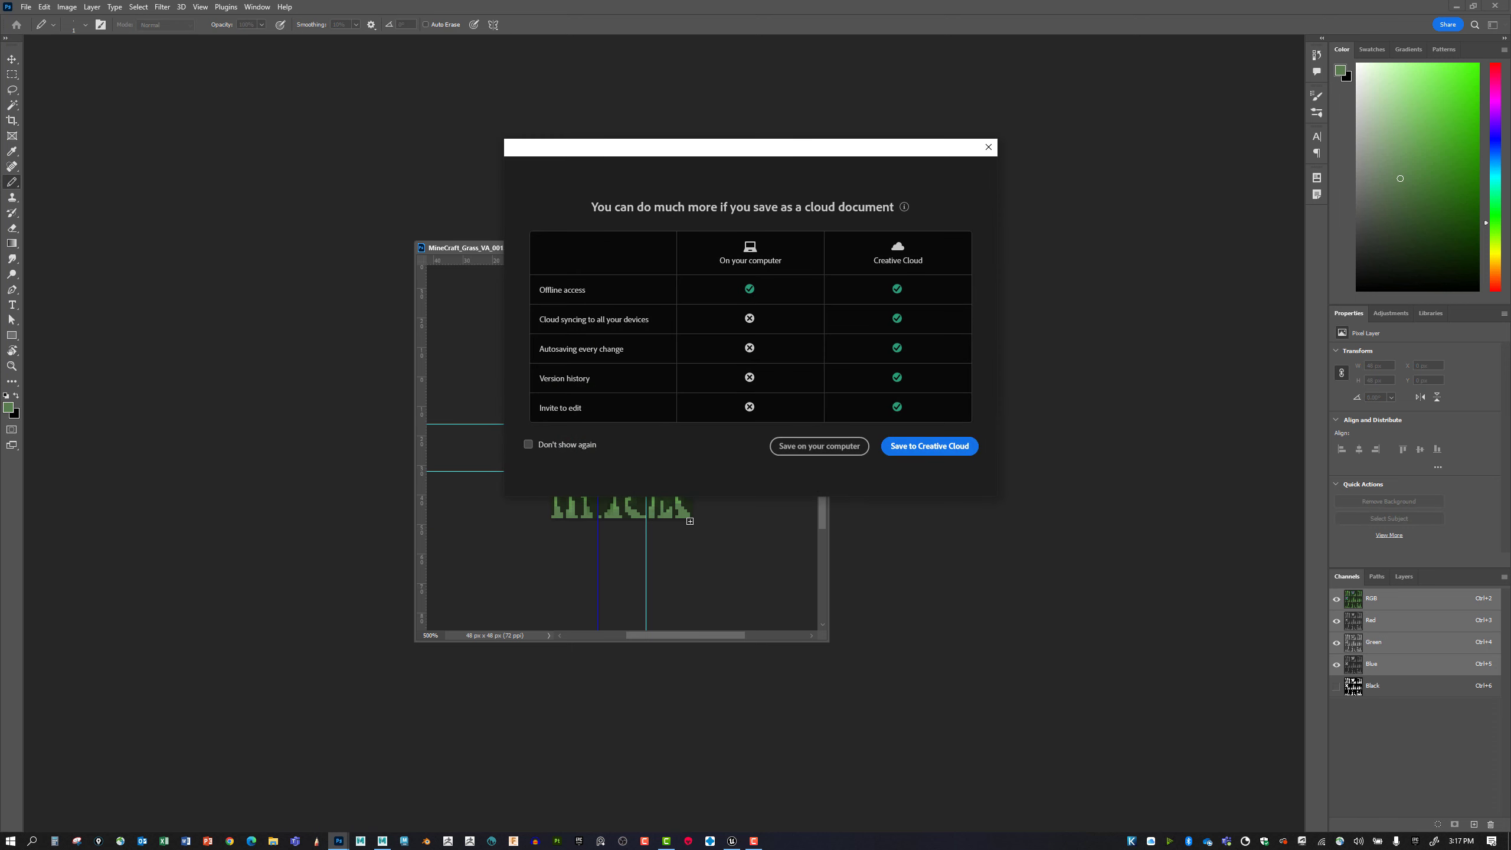
pyautogui.click(785, 448)
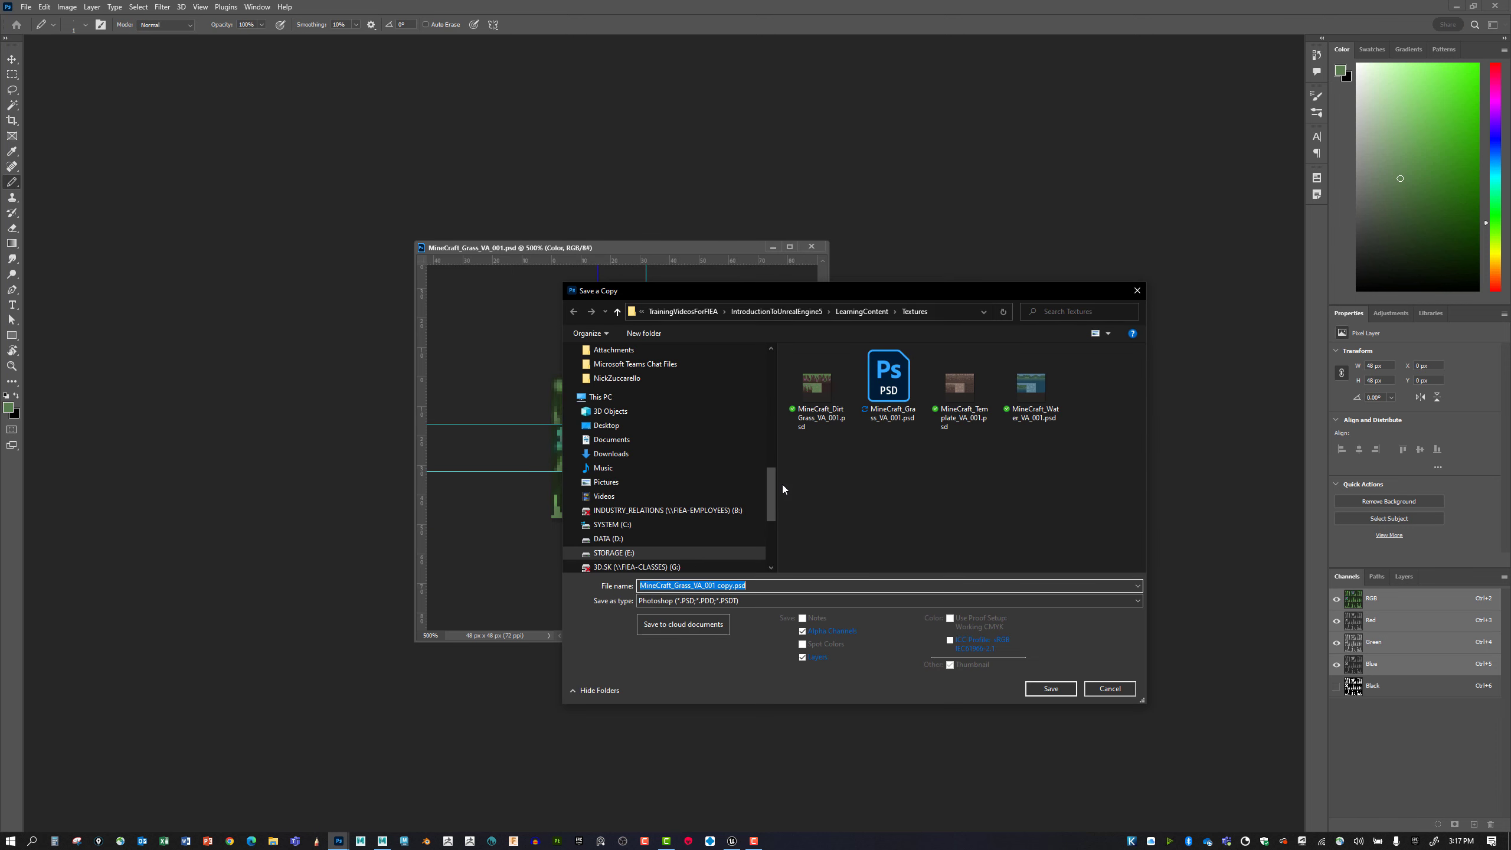
pyautogui.click(776, 601)
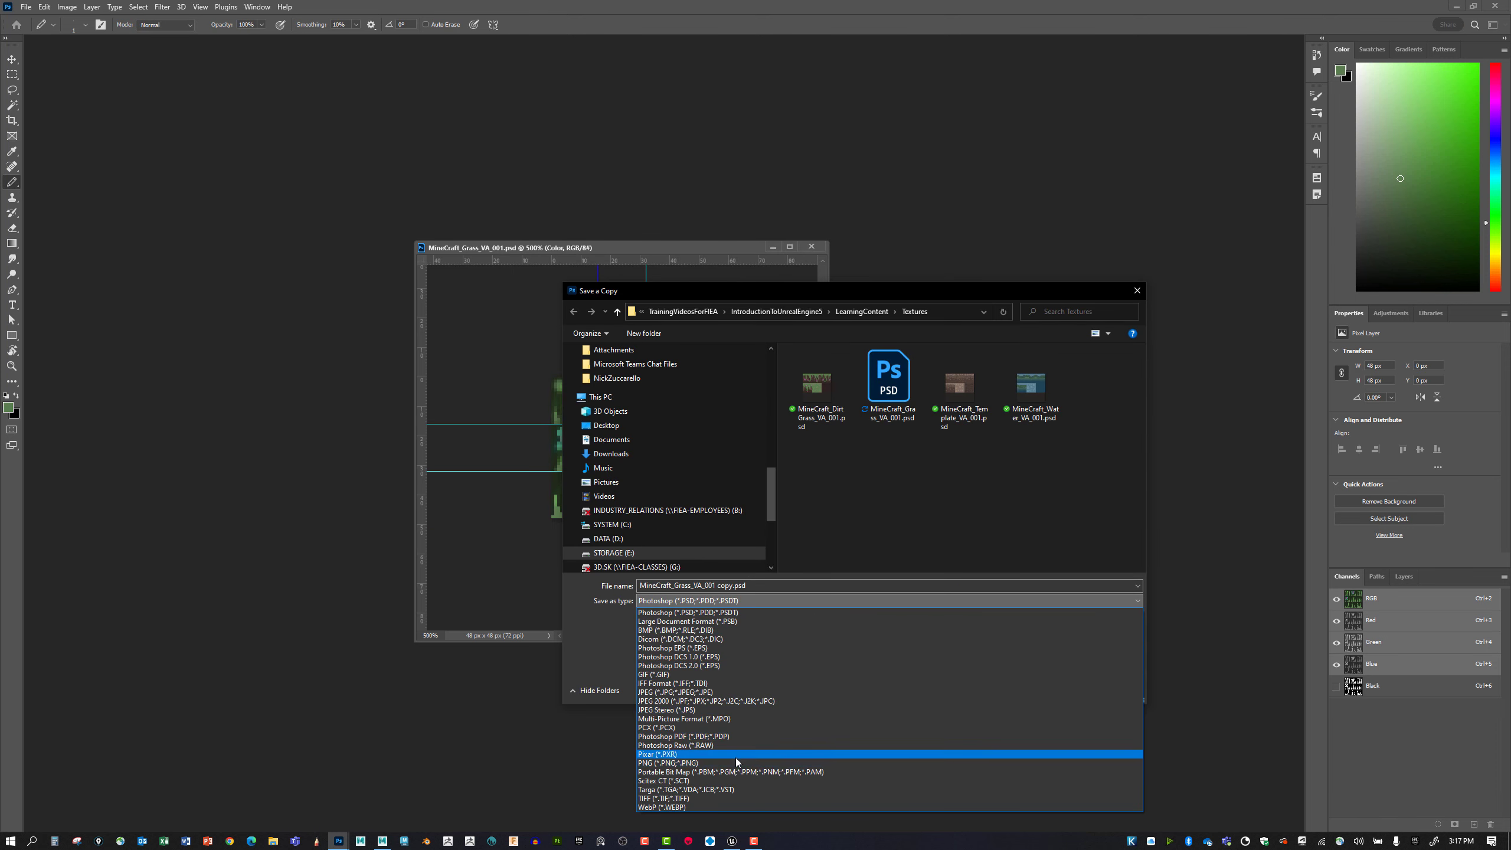
pyautogui.click(723, 790)
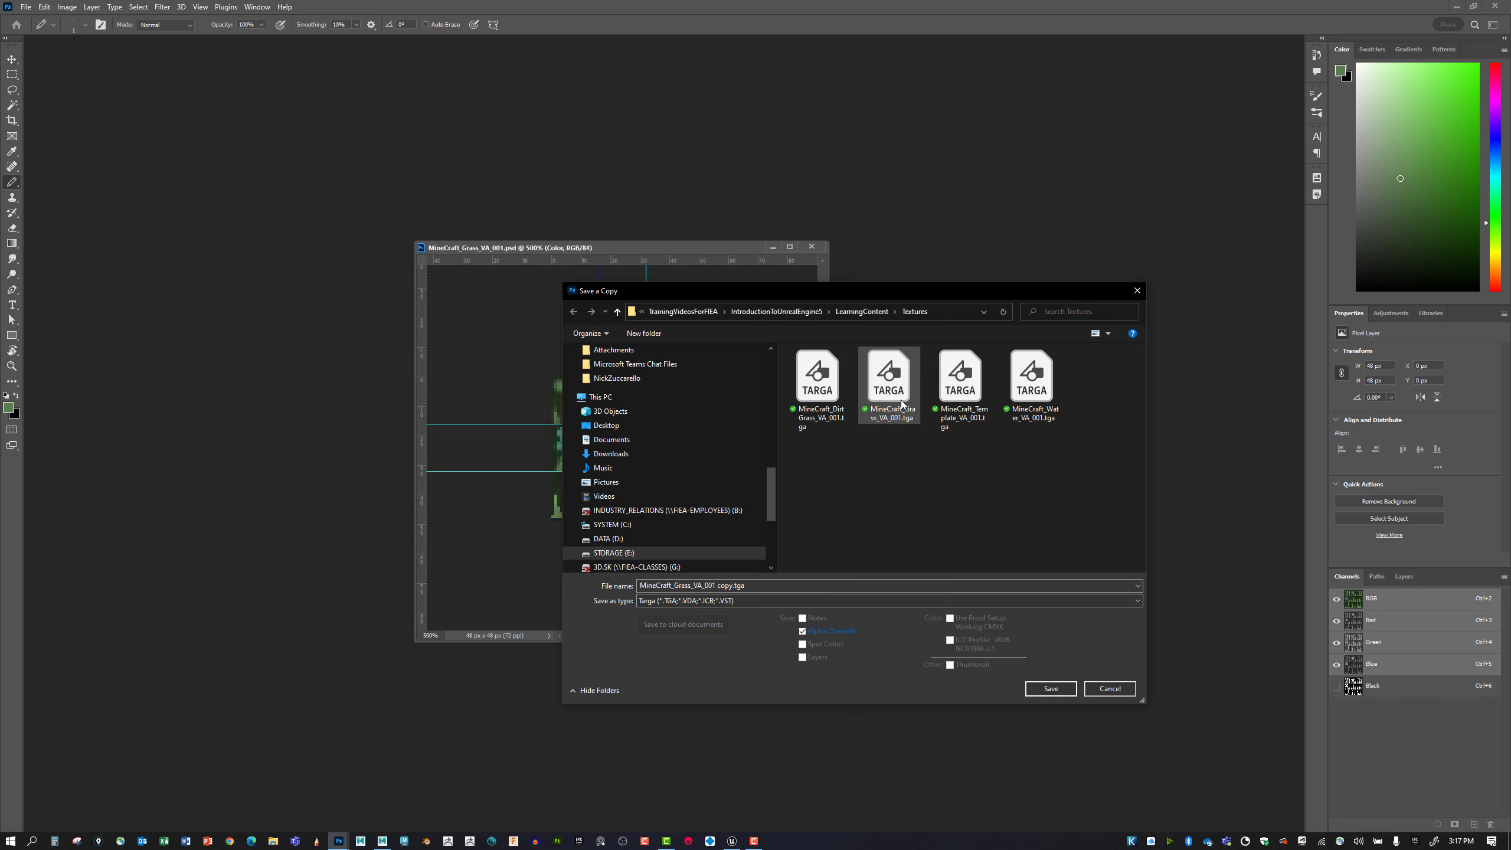
pyautogui.click(1047, 689)
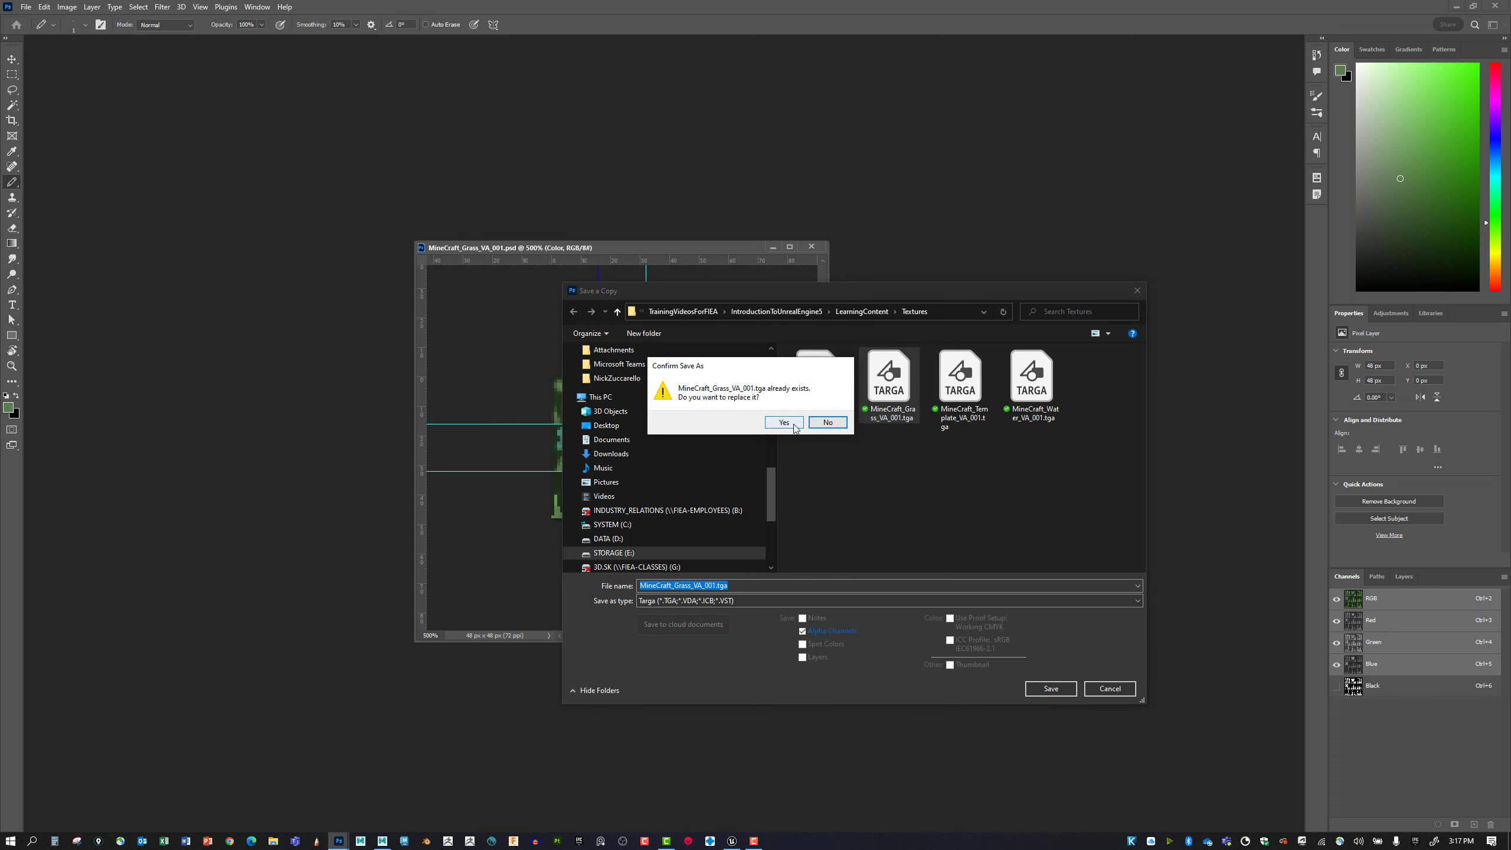
pyautogui.click(786, 425)
pyautogui.click(1016, 486)
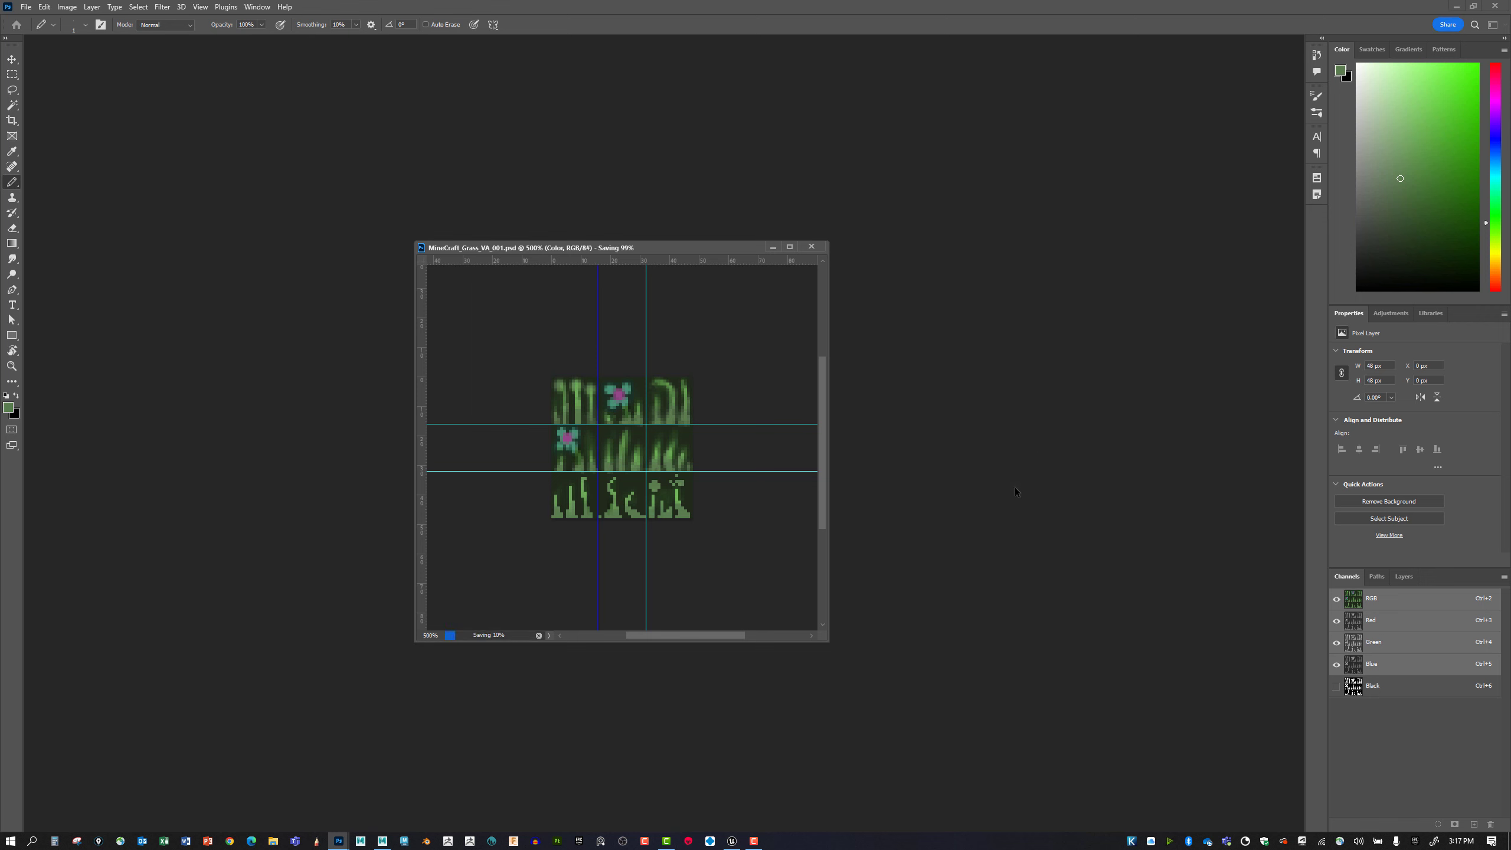
# Switch to Maya and connect a new File texture to the Color attribute of lambert1.
pyautogui.click(383, 841)
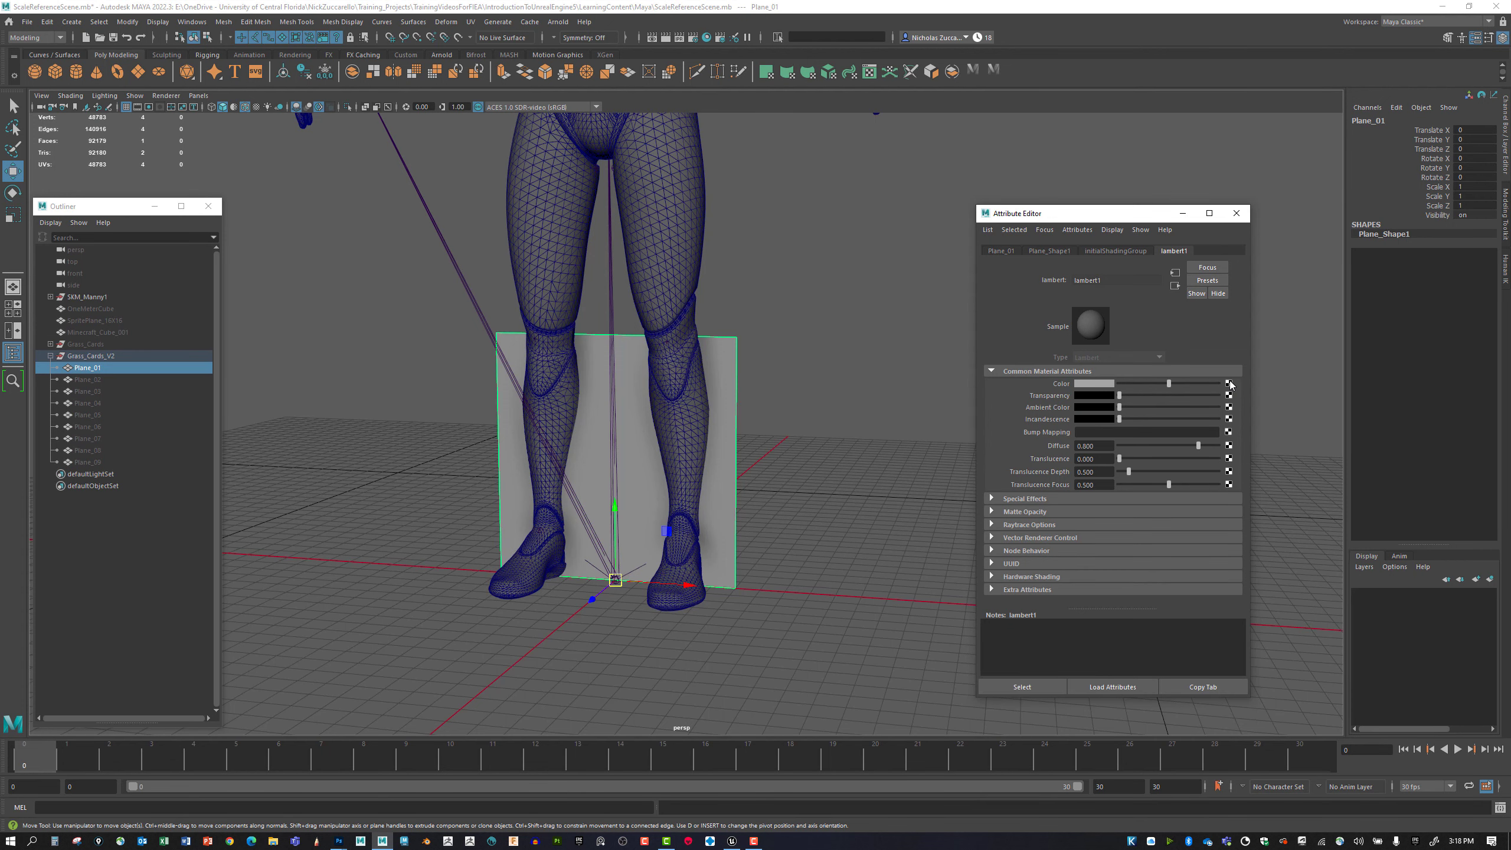
pyautogui.click(1228, 382)
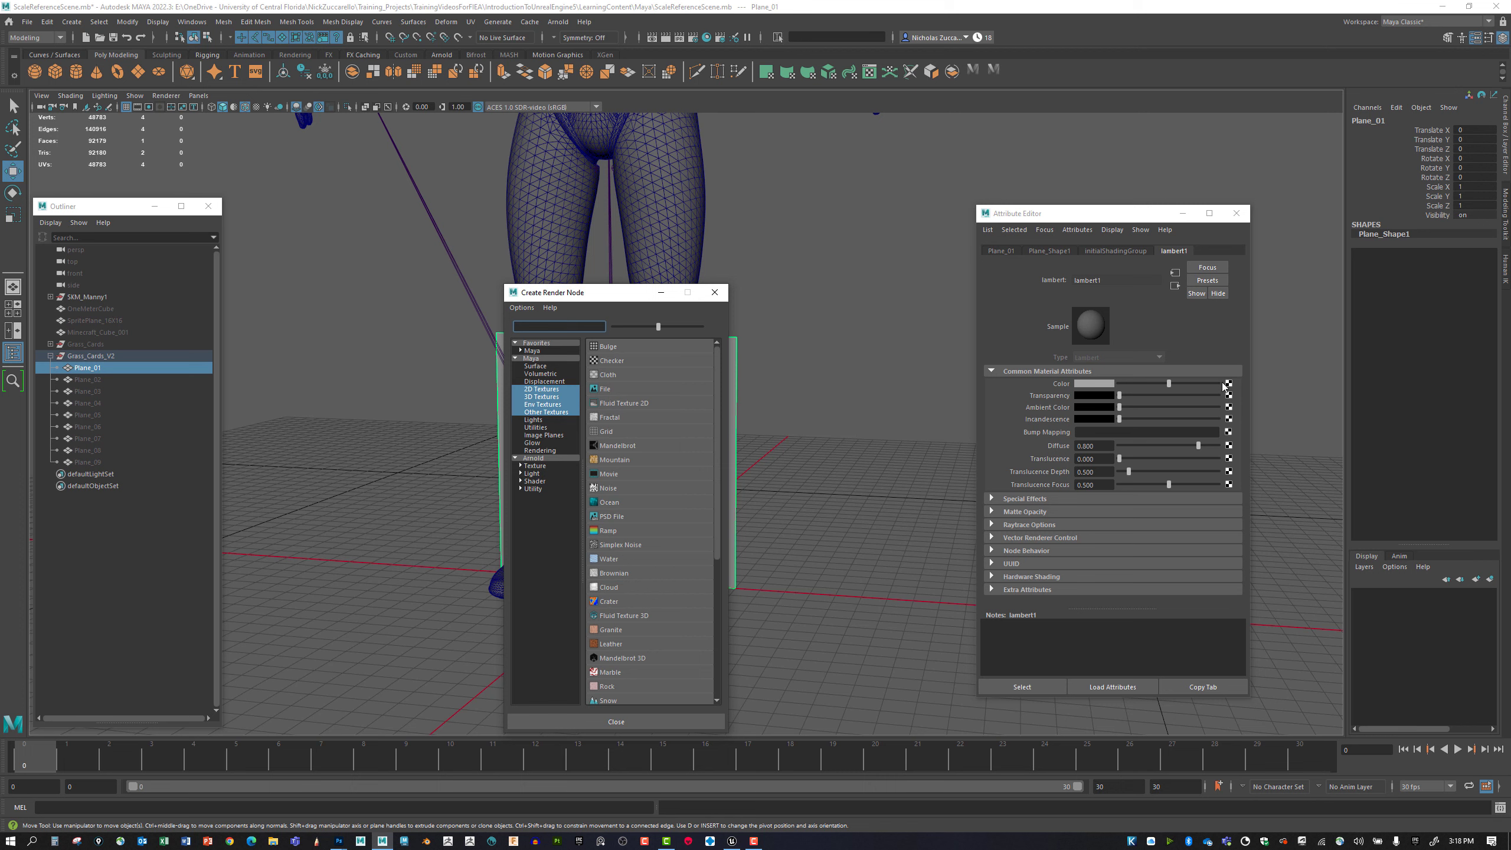
pyautogui.click(605, 390)
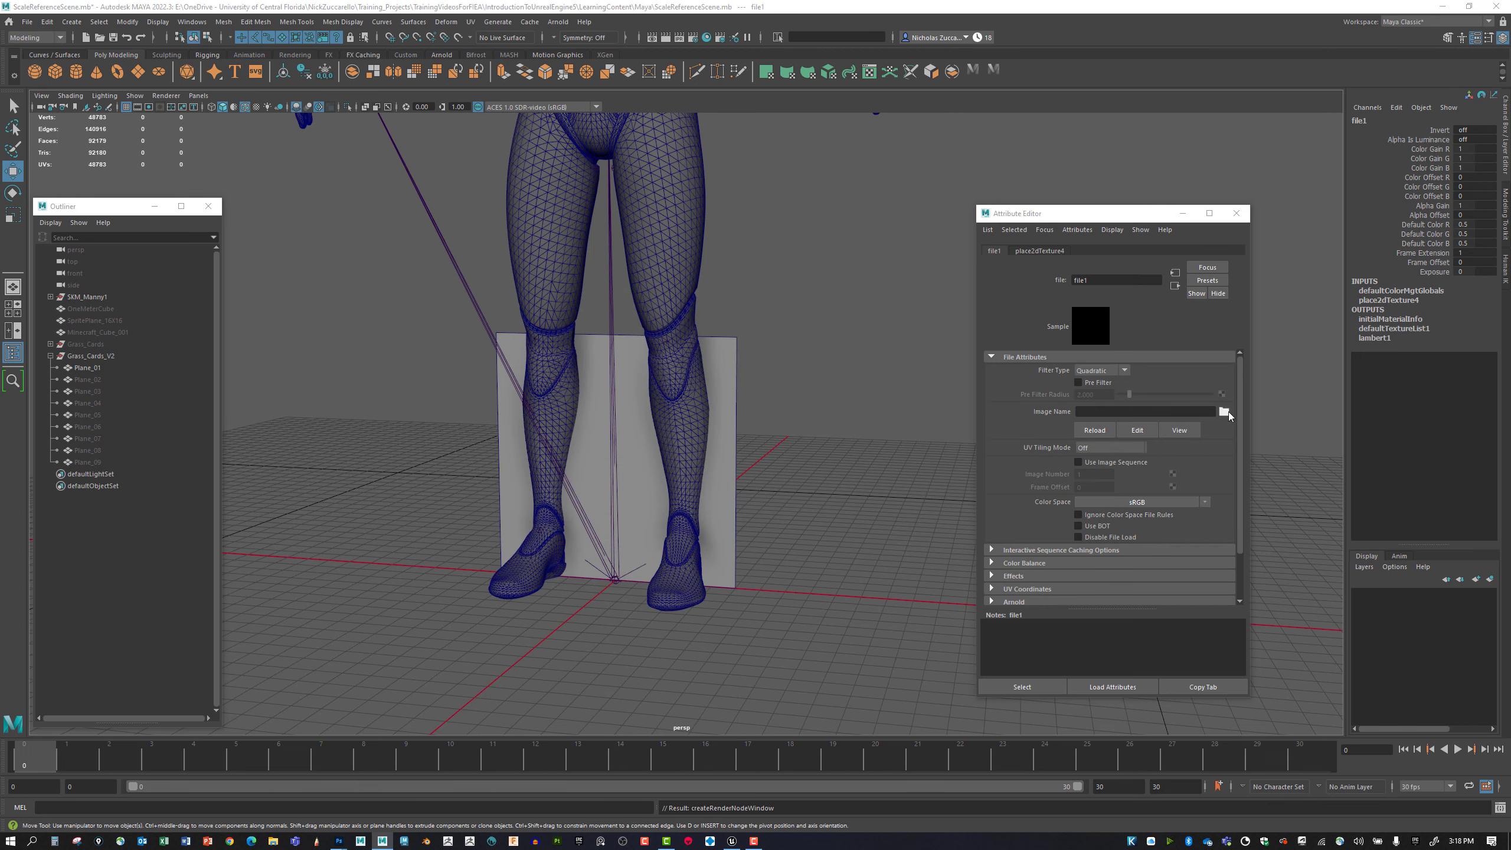
# Load MineCraft_Grass_VA_001.tga from the IntroductionToUnrealEngine5 LearningContent Textures folder as the file texture's image.
pyautogui.click(1224, 411)
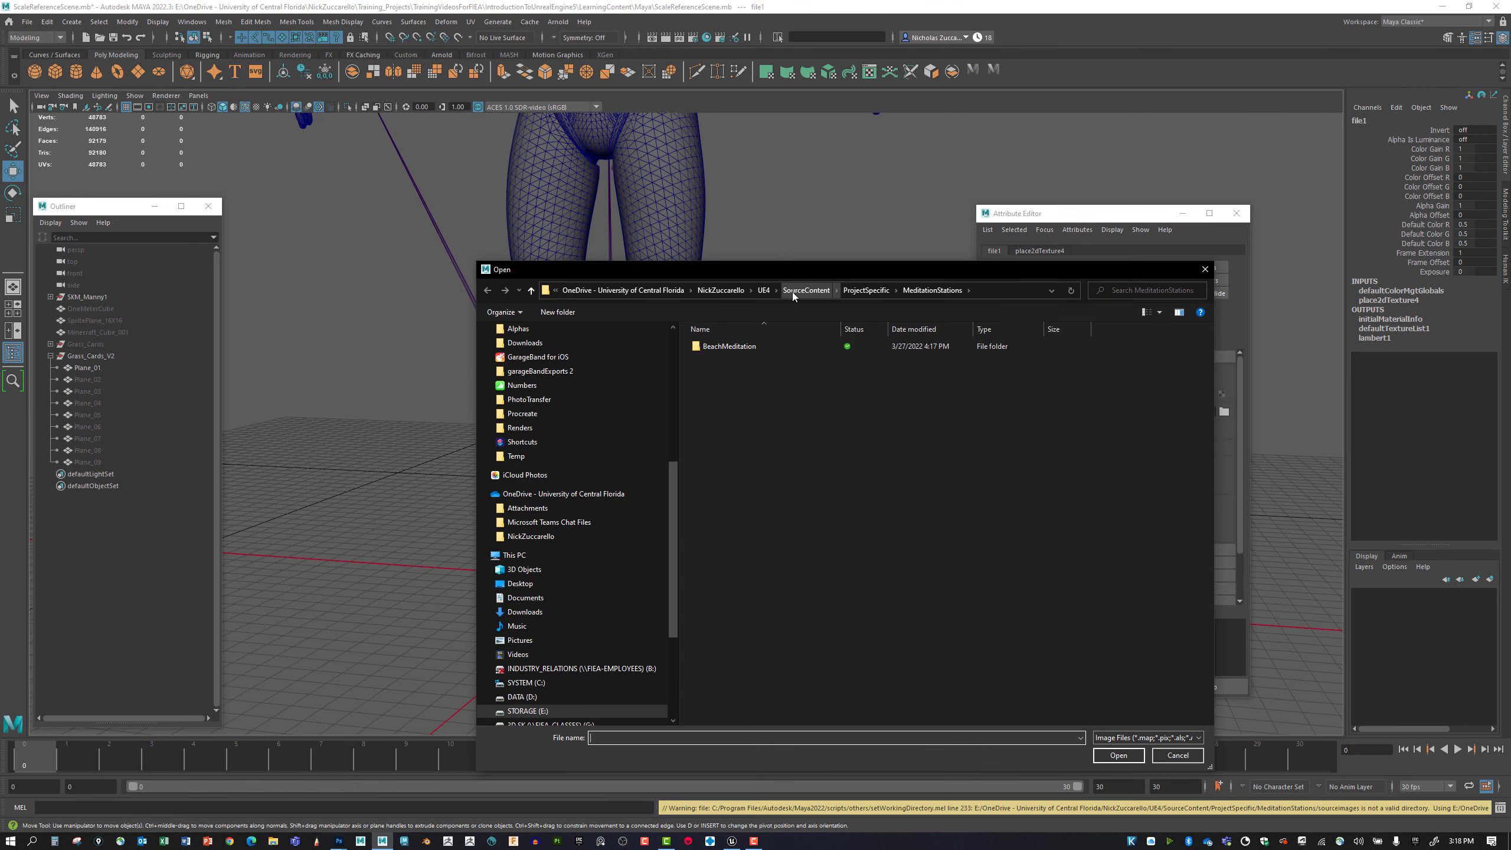
pyautogui.click(712, 289)
pyautogui.doubleClick(755, 456)
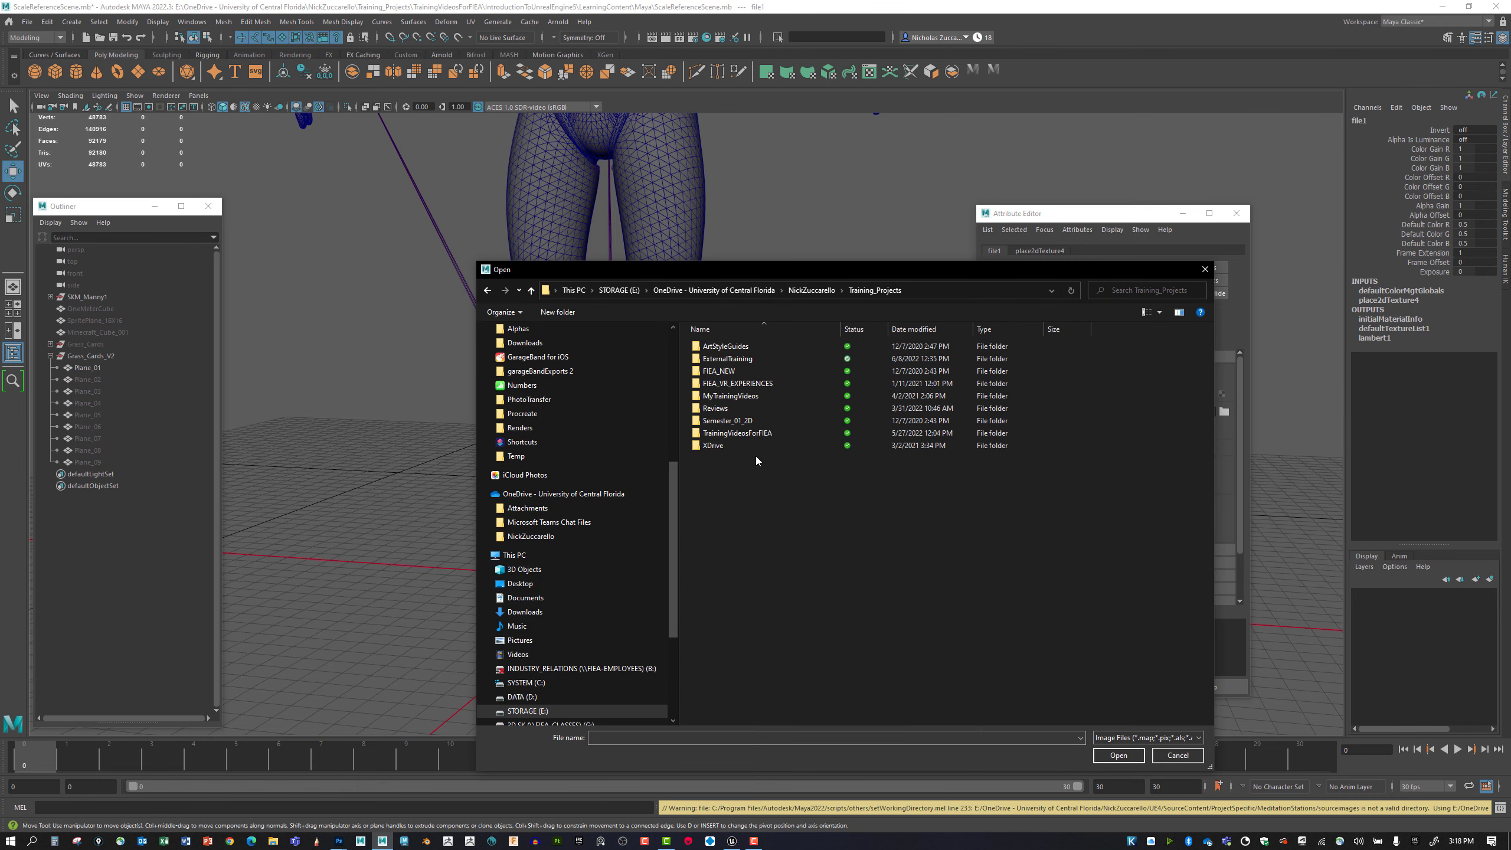
pyautogui.doubleClick(768, 435)
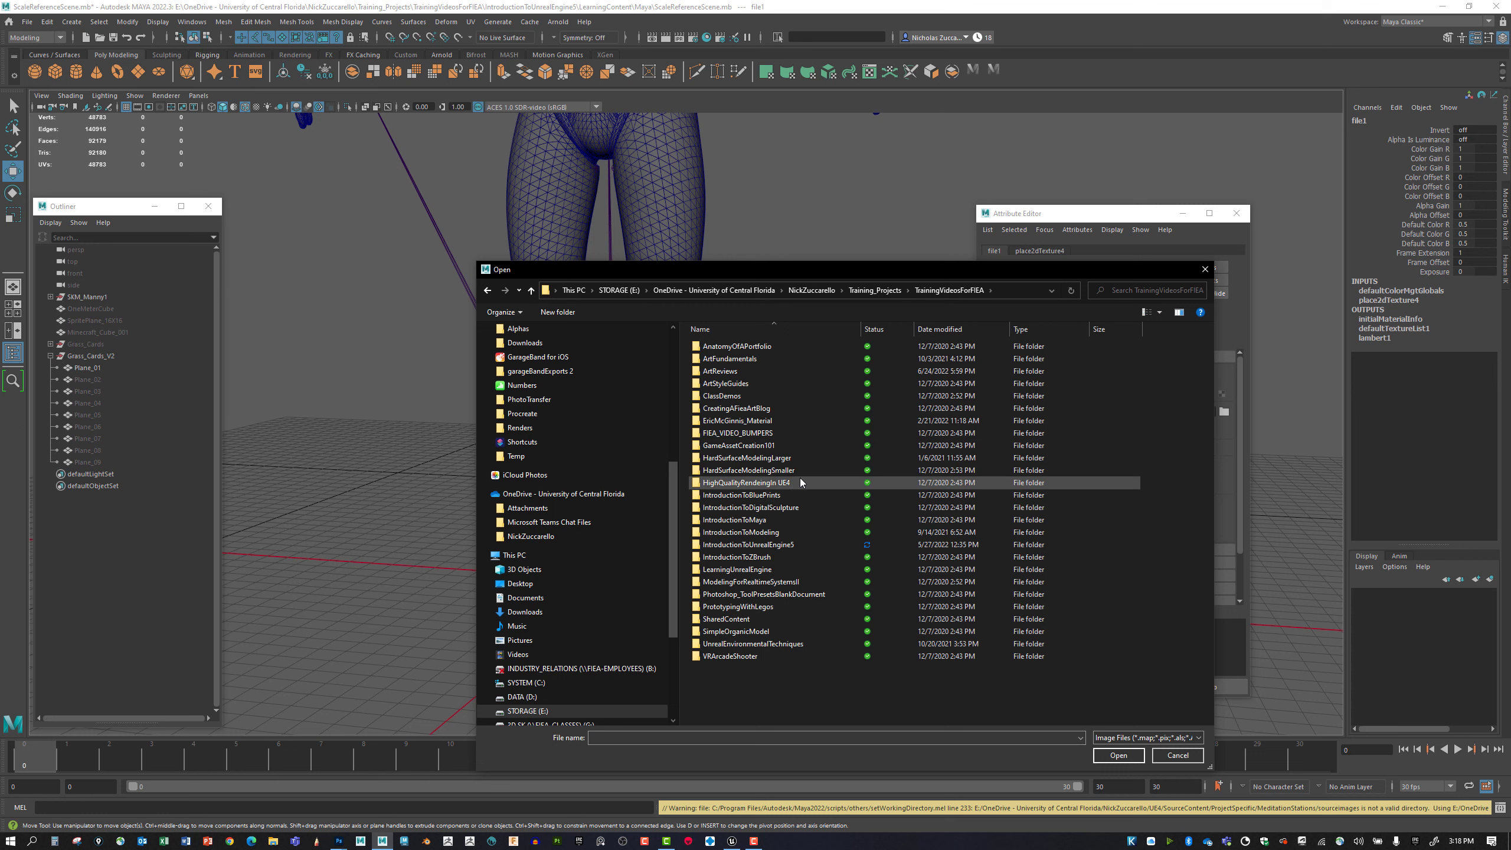
pyautogui.doubleClick(796, 544)
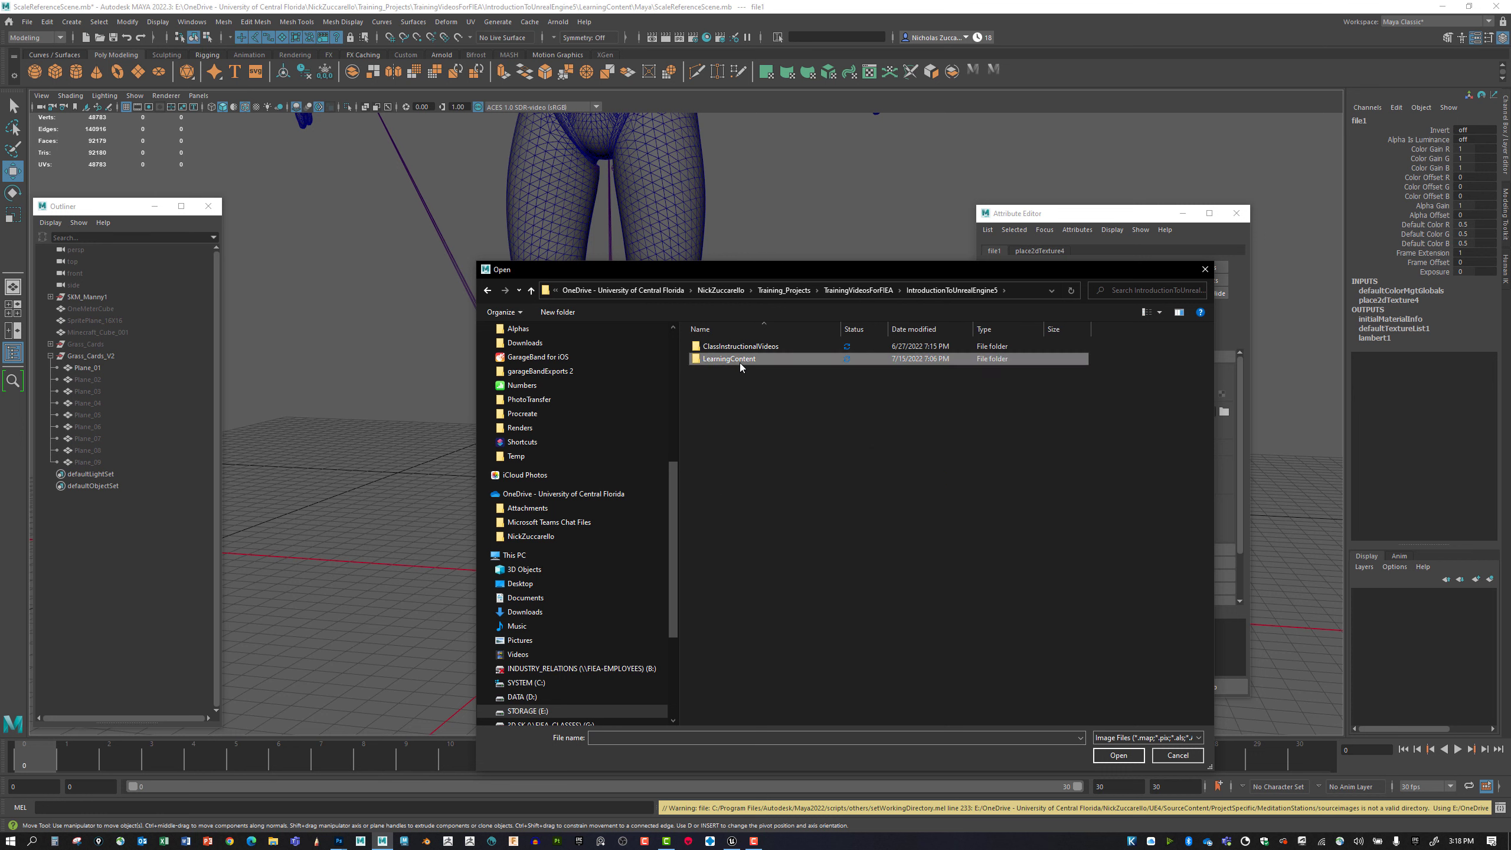
pyautogui.doubleClick(739, 359)
pyautogui.doubleClick(737, 384)
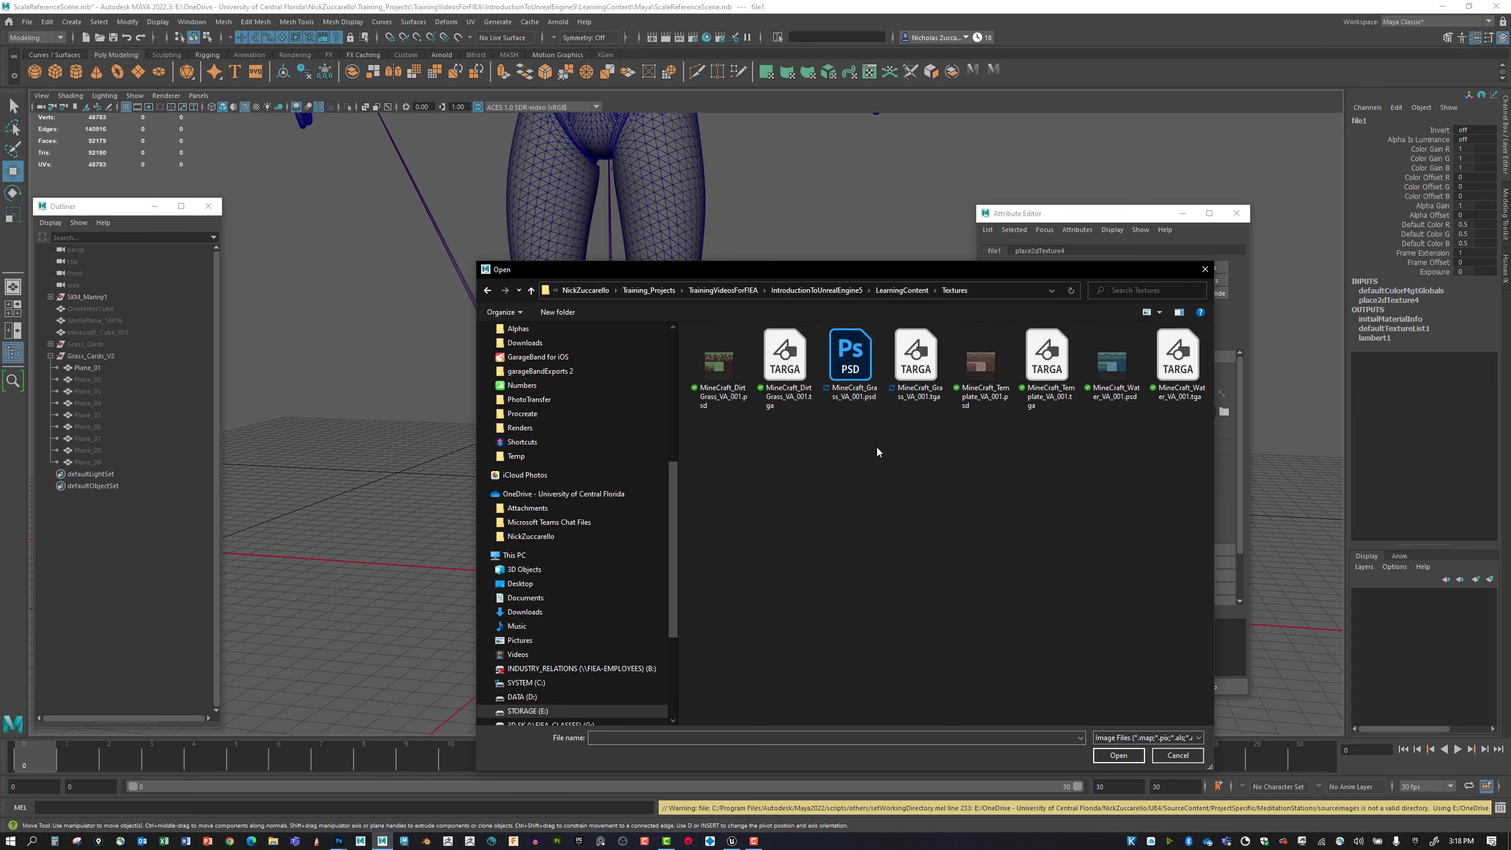
pyautogui.doubleClick(915, 357)
# Rename the file1 texture node after its image file, MineCraft_Grass_VA_001.tga.
pyautogui.moveTo(1129, 412); pyautogui.dragTo(1213, 412)
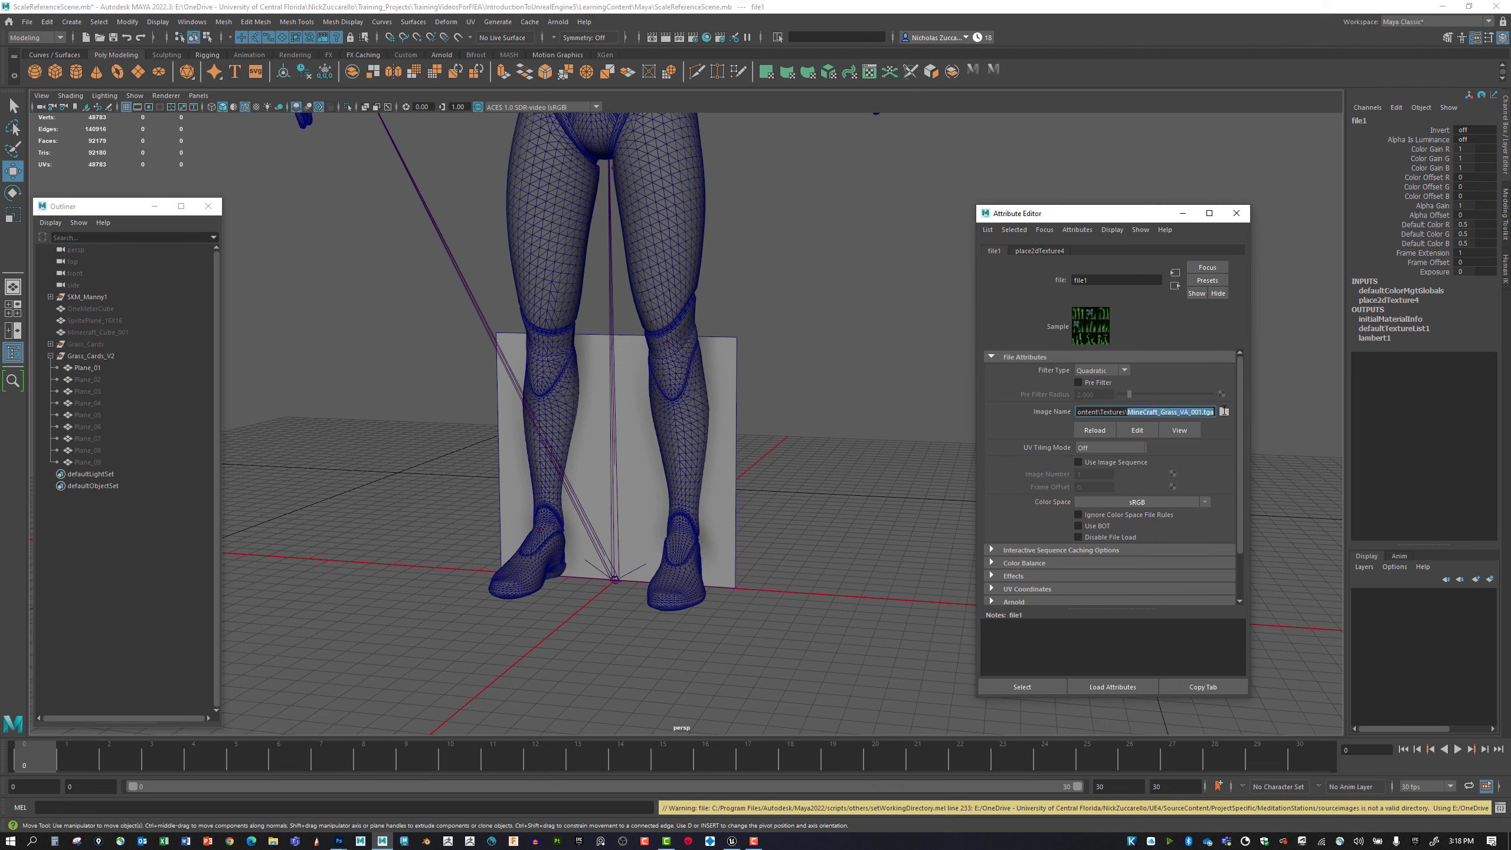
pyautogui.hotkey('ctrl', 'c')
pyautogui.doubleClick(1101, 280)
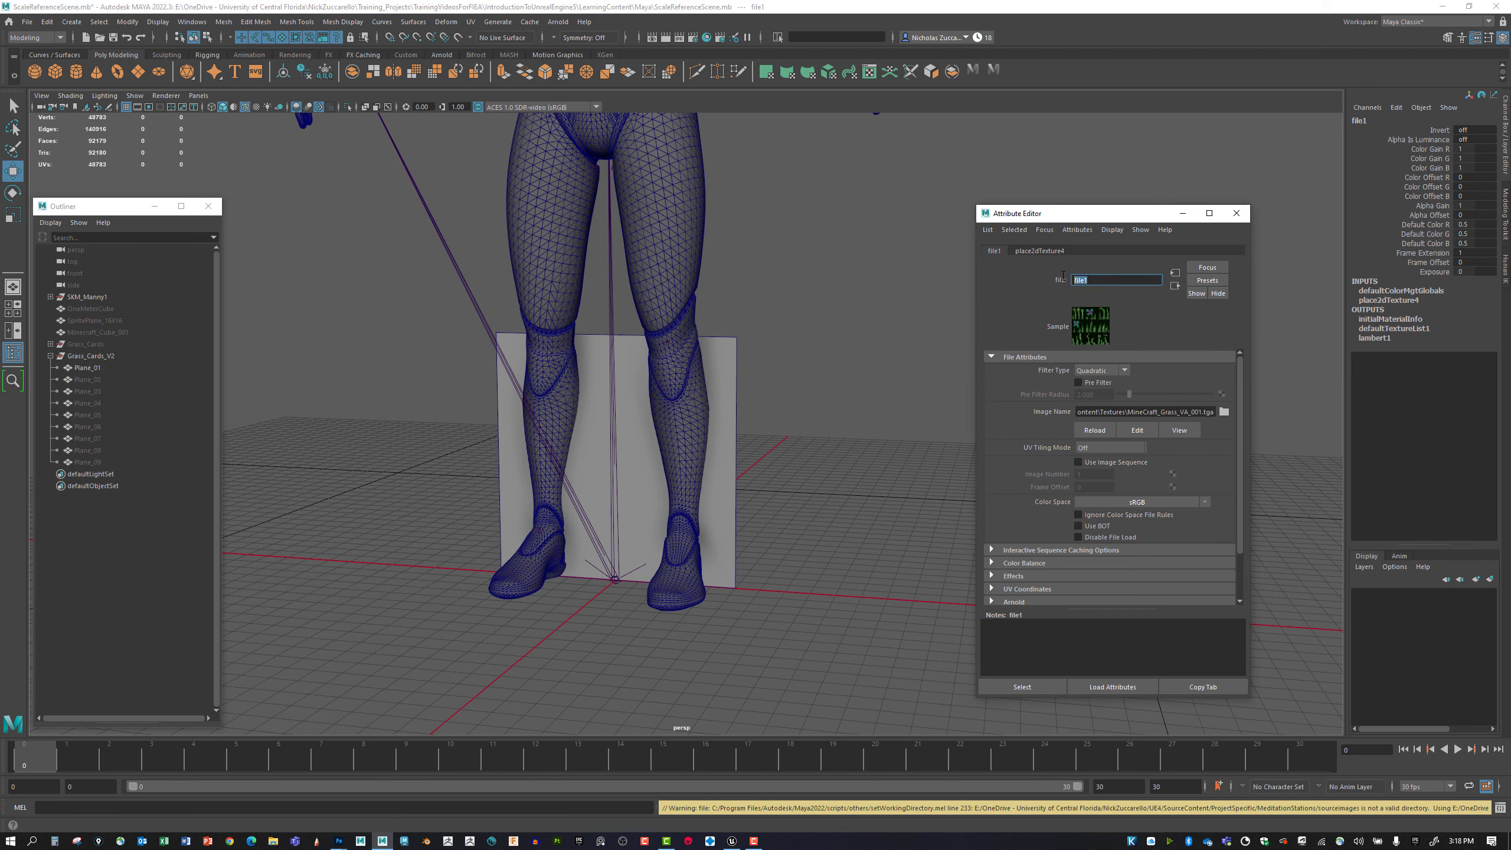
pyautogui.hotkey('ctrl', 'v')
pyautogui.press('Return')
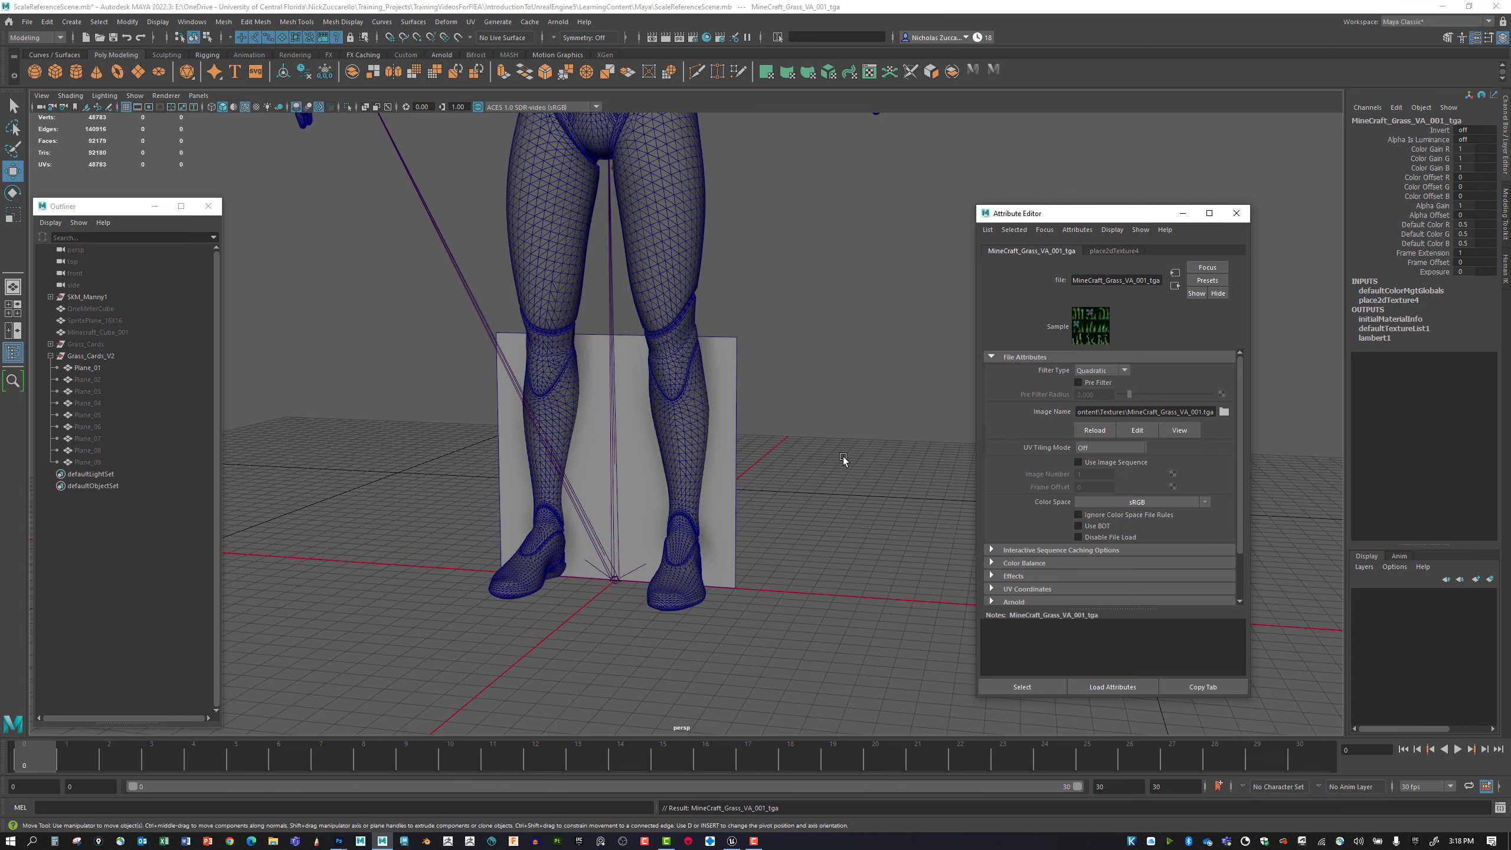
# Deselect the texture node and switch the viewport to shaded display with texture maps.
pyautogui.click(781, 454)
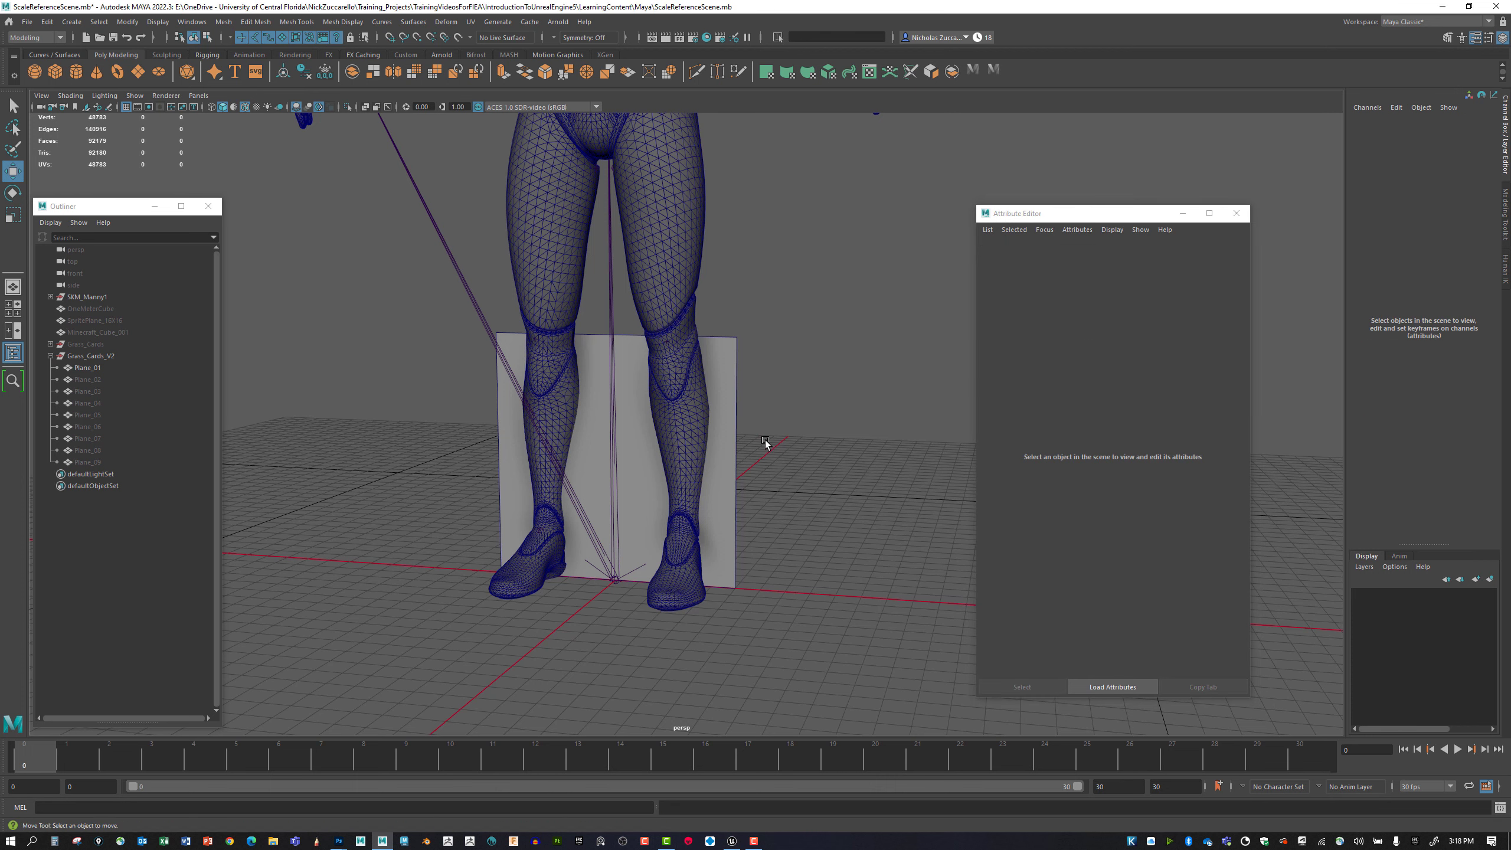
pyautogui.press('4')
pyautogui.press('6')
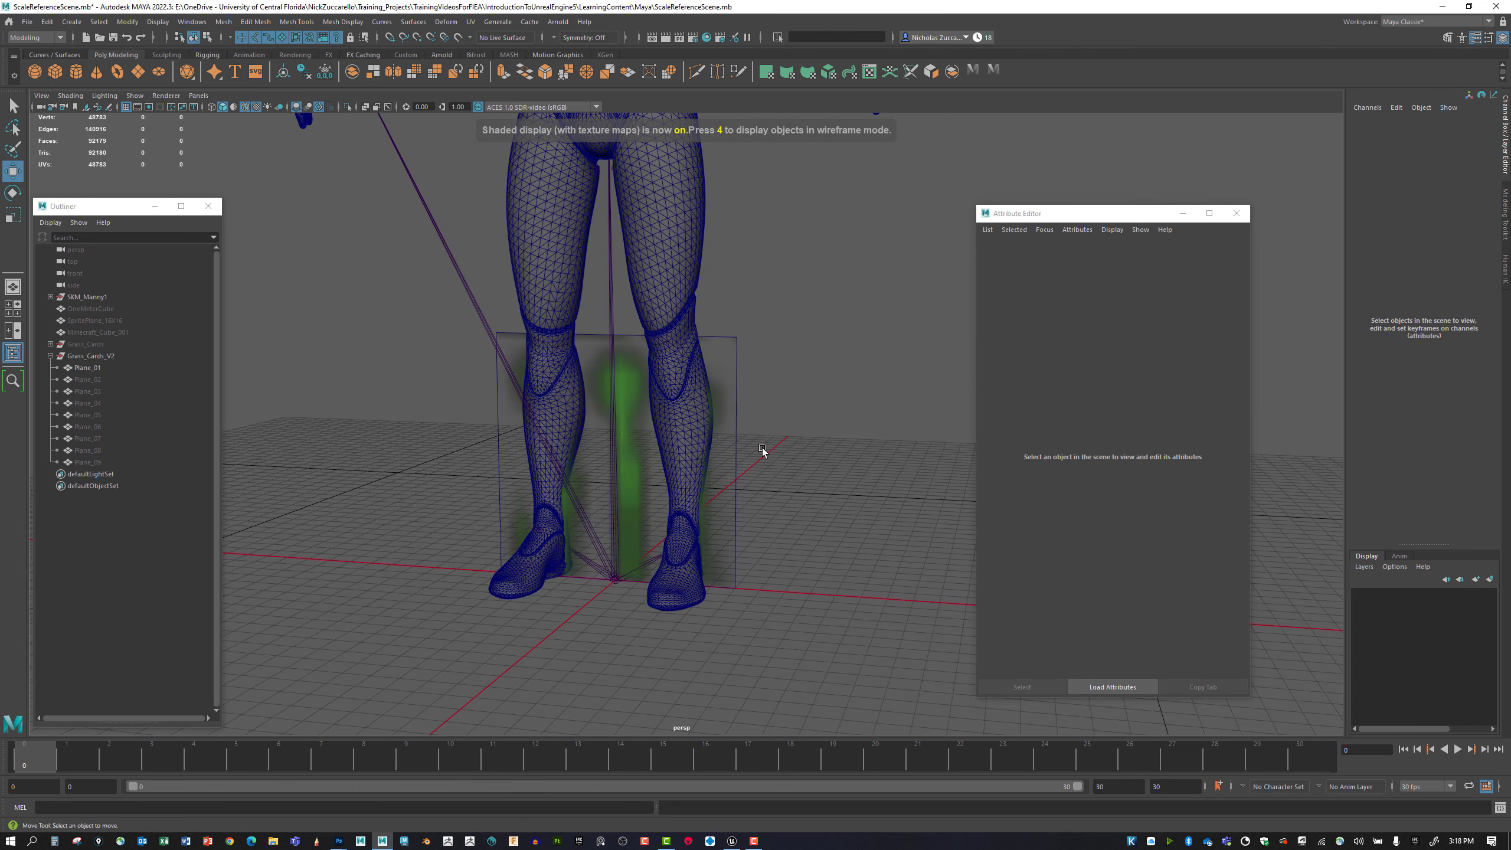
pyautogui.moveTo(762, 448)
pyautogui.keyDown('alt'); pyautogui.mouseDown()
pyautogui.moveTo(801, 455)
pyautogui.moveTo(779, 453)
pyautogui.mouseUp(); pyautogui.keyUp('alt')
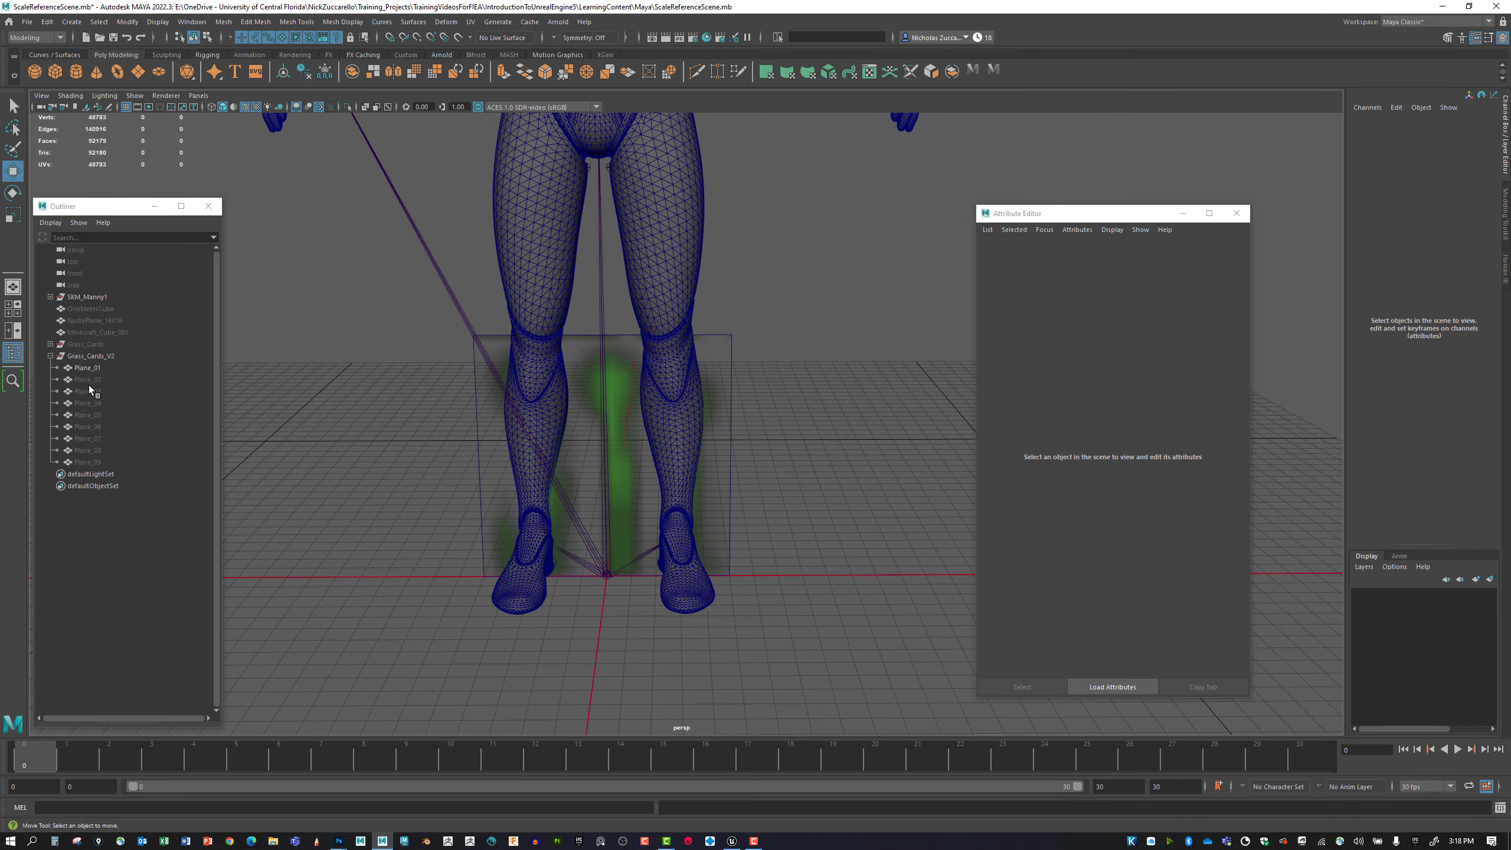
# Select Plane_01, open its material's color texture, and set the texture's filter type to Off.
pyautogui.click(725, 367)
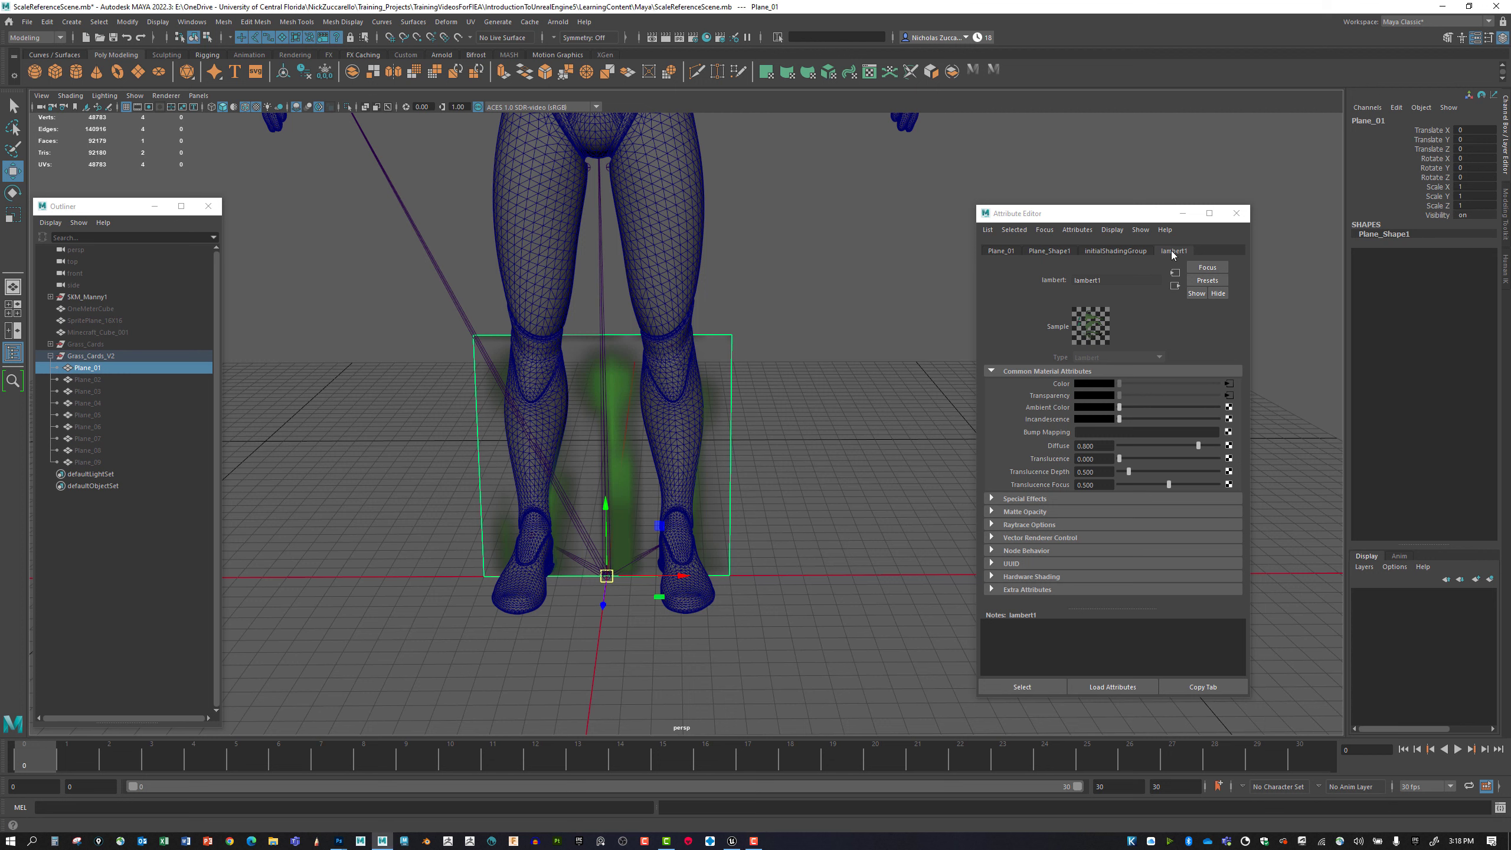
pyautogui.click(1229, 384)
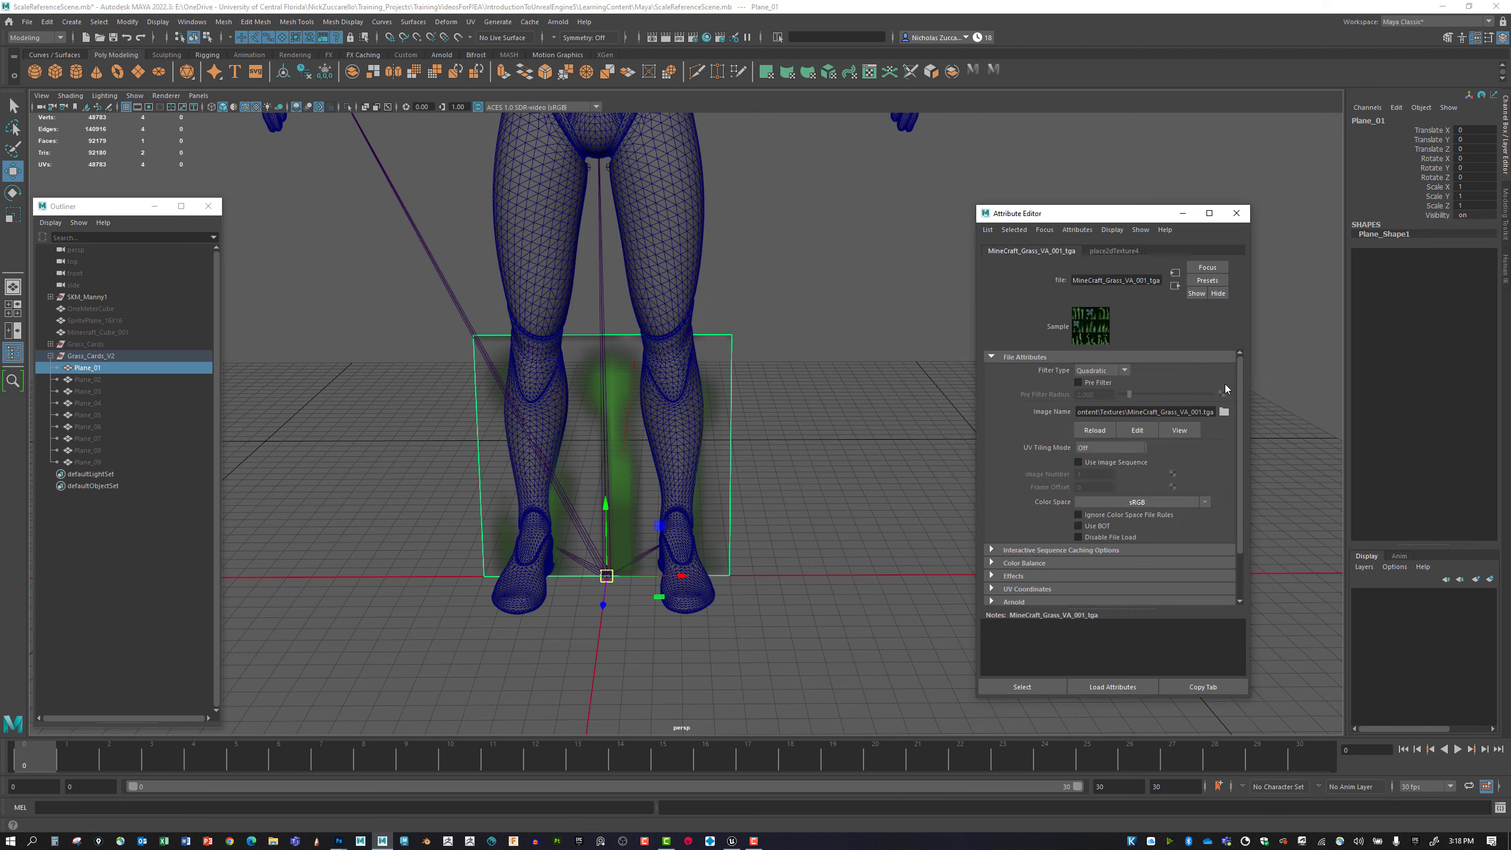
pyautogui.click(1161, 428)
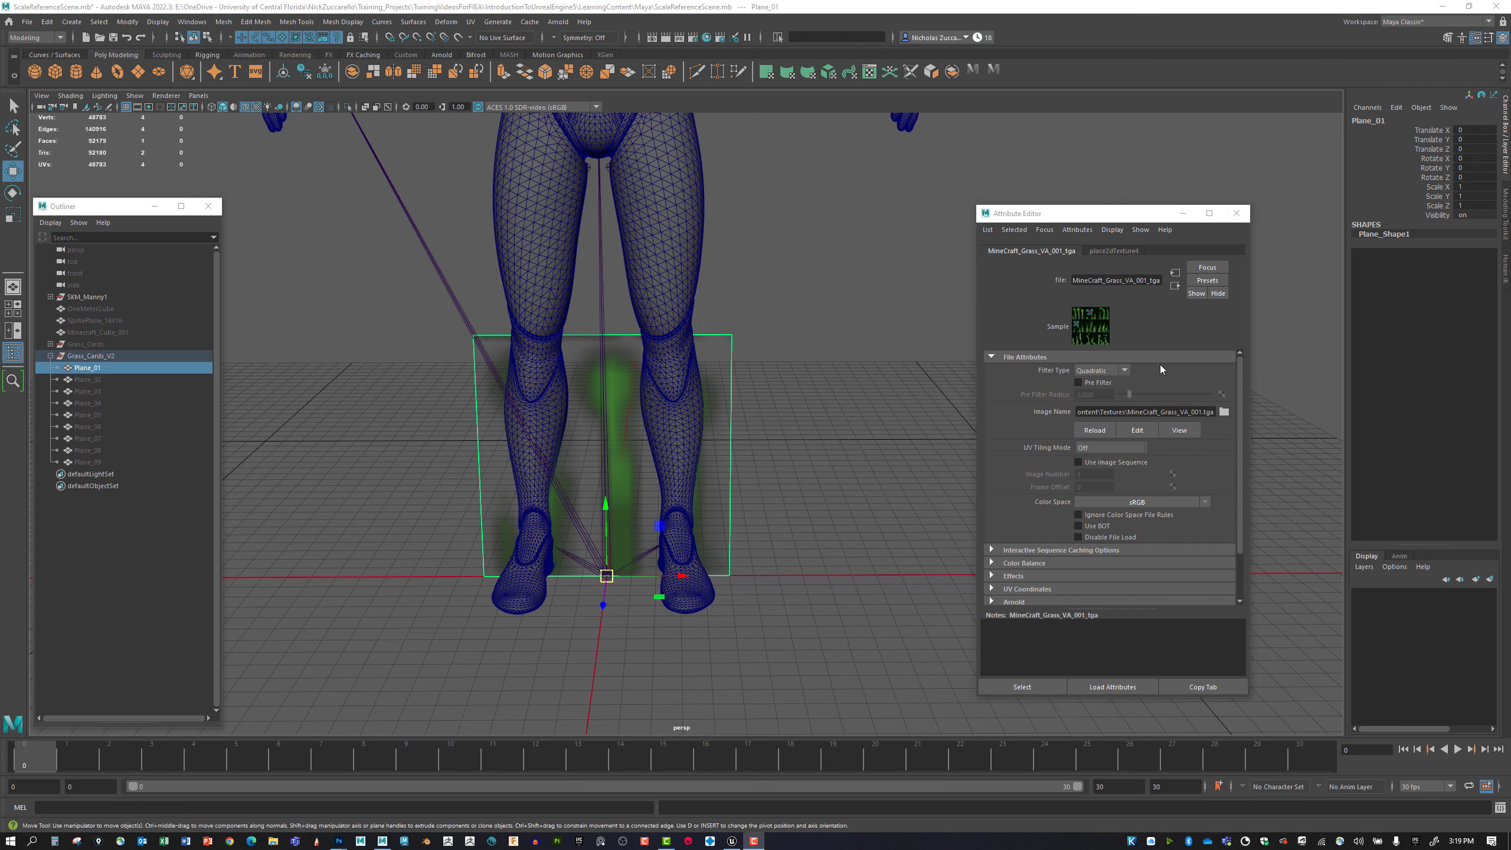
pyautogui.click(1124, 370)
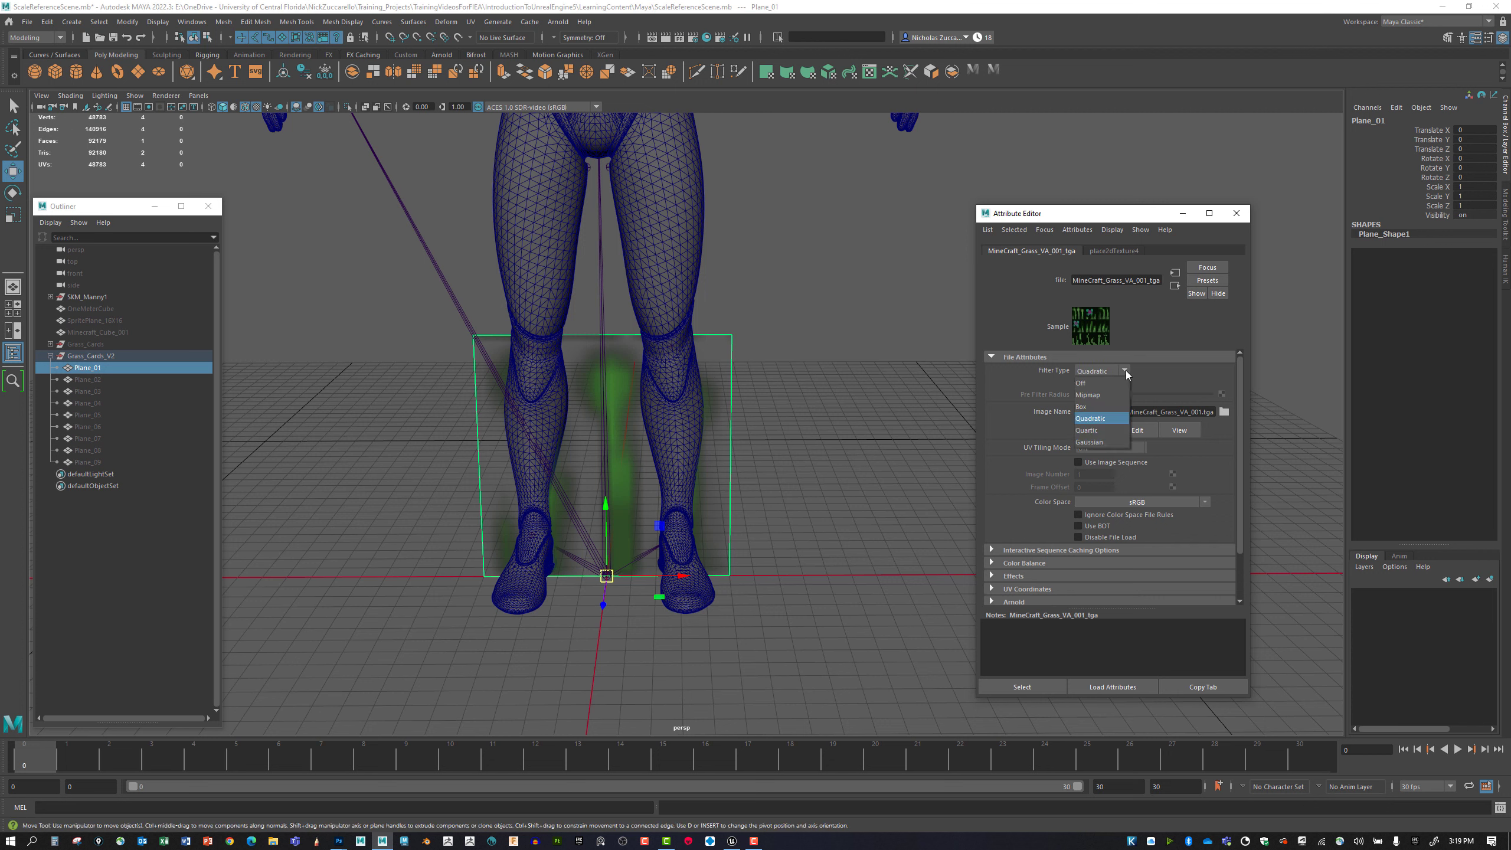
pyautogui.click(1116, 384)
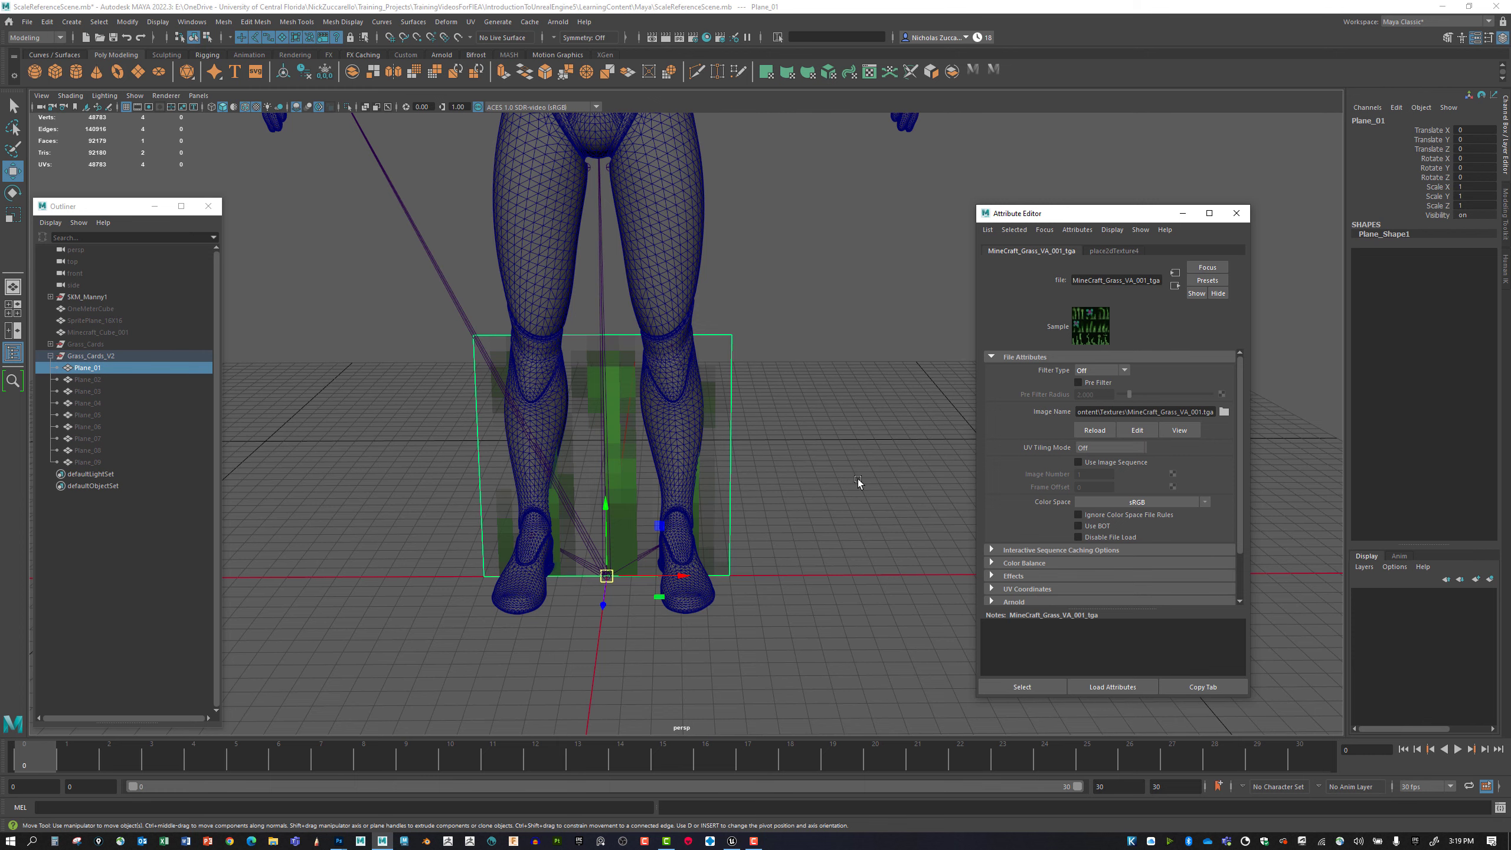
# Isolate Plane_01 in the perspective viewport and clear the selection.
pyautogui.moveTo(845, 511)
pyautogui.keyDown('alt'); pyautogui.mouseDown()
pyautogui.moveTo(868, 498)
pyautogui.moveTo(820, 489)
pyautogui.moveTo(838, 510)
pyautogui.mouseUp(); pyautogui.keyUp('alt')
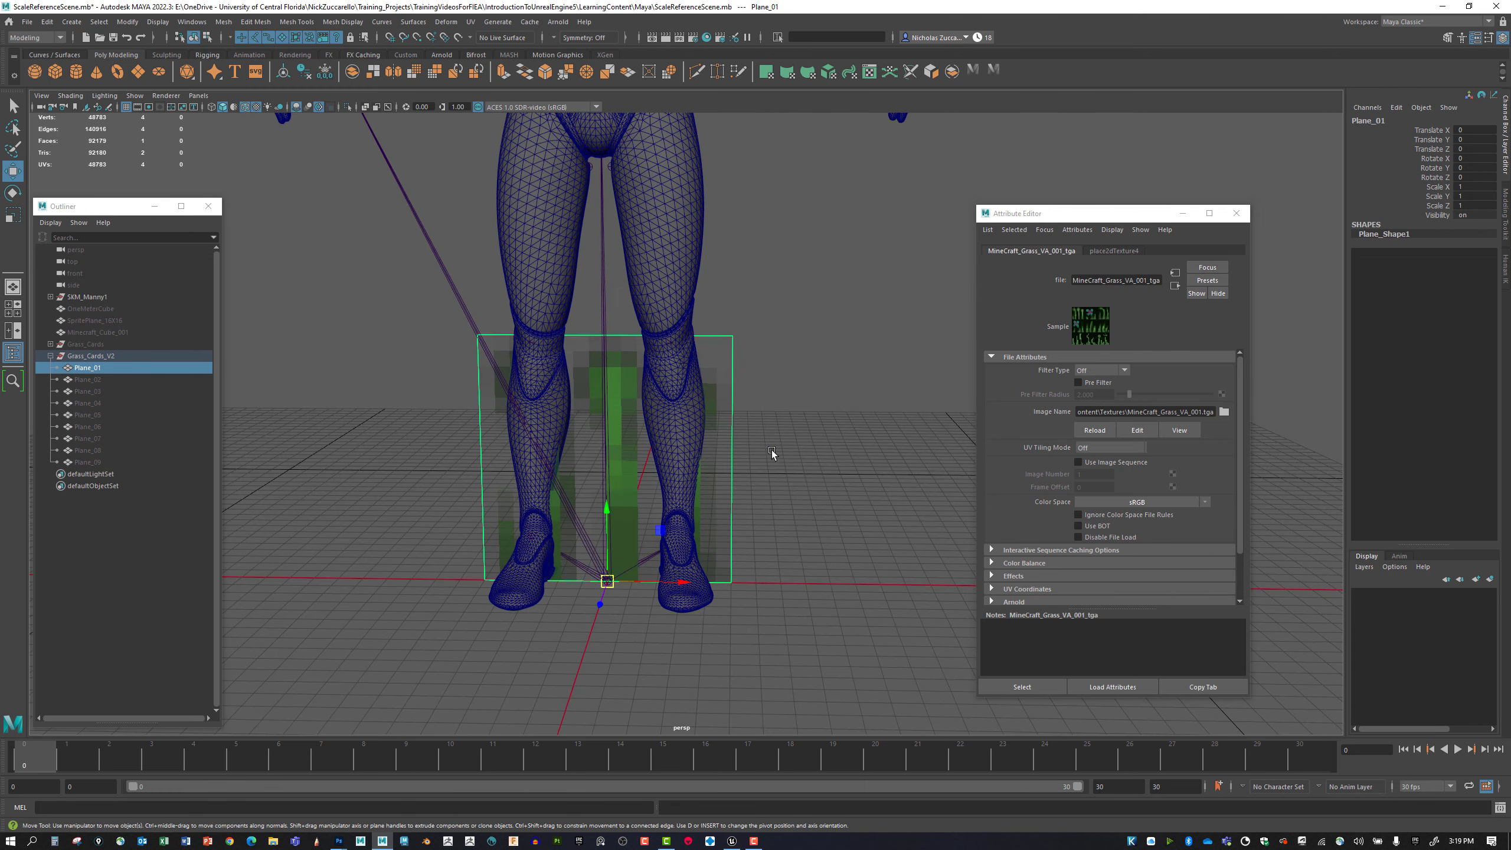
pyautogui.click(135, 95)
pyautogui.moveTo(178, 117)
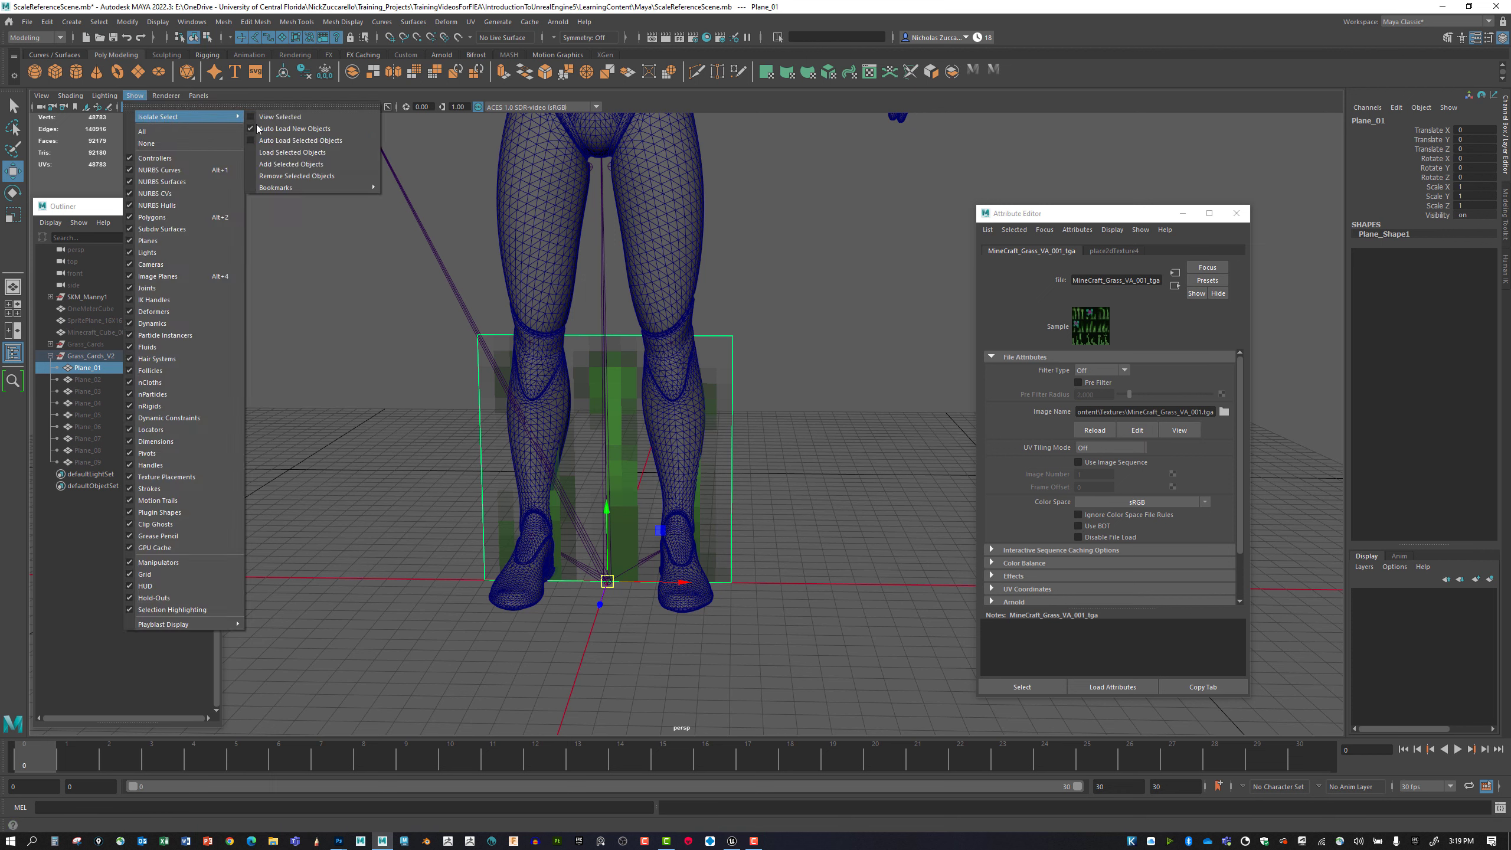
pyautogui.click(287, 118)
pyautogui.click(799, 452)
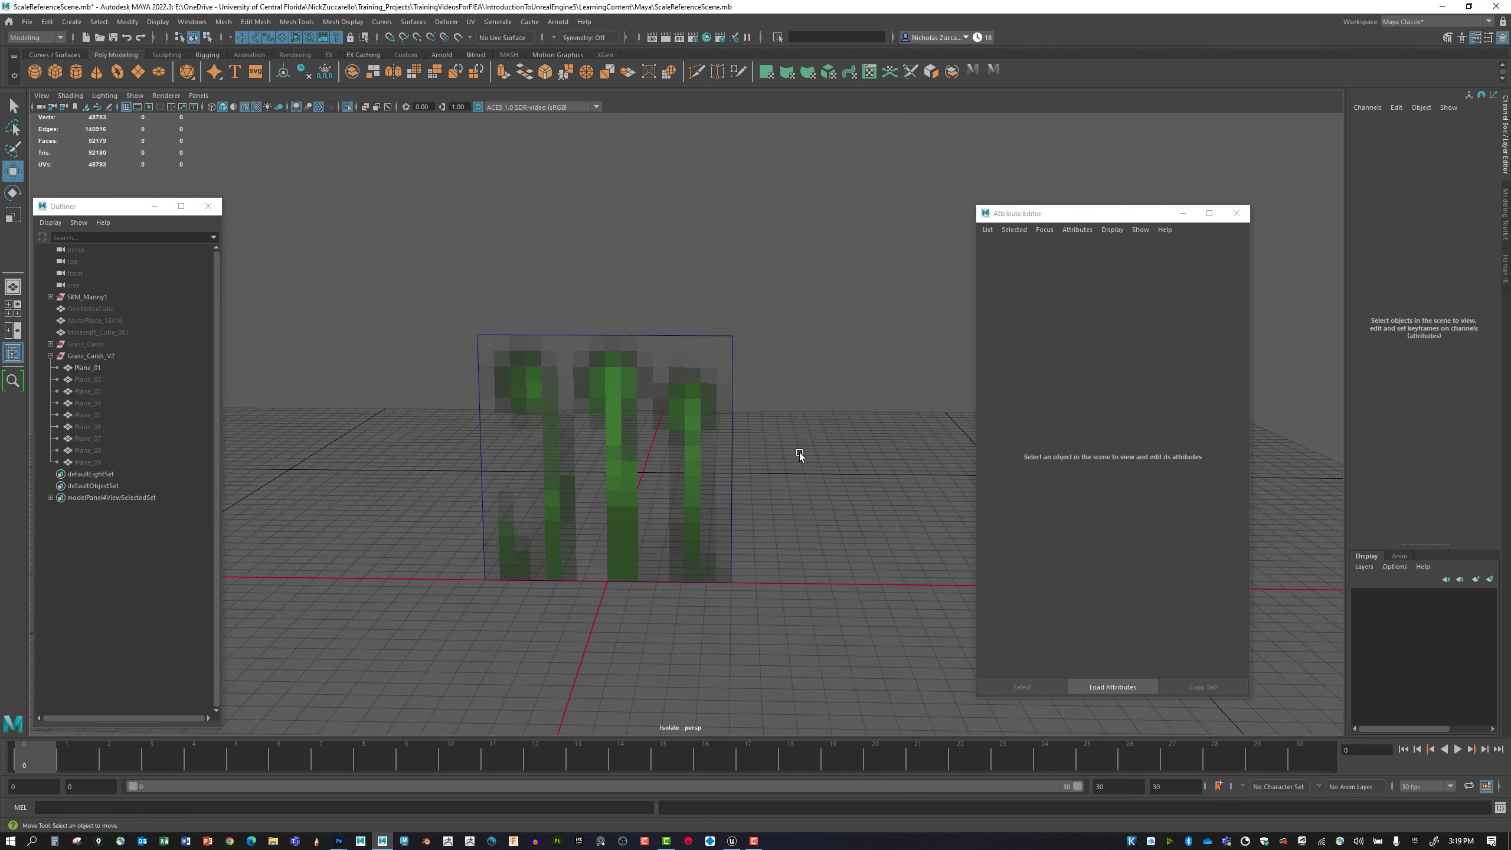
# Unhide Plane_02 through Plane_09 and load them into the isolated perspective view.
pyautogui.click(664, 471)
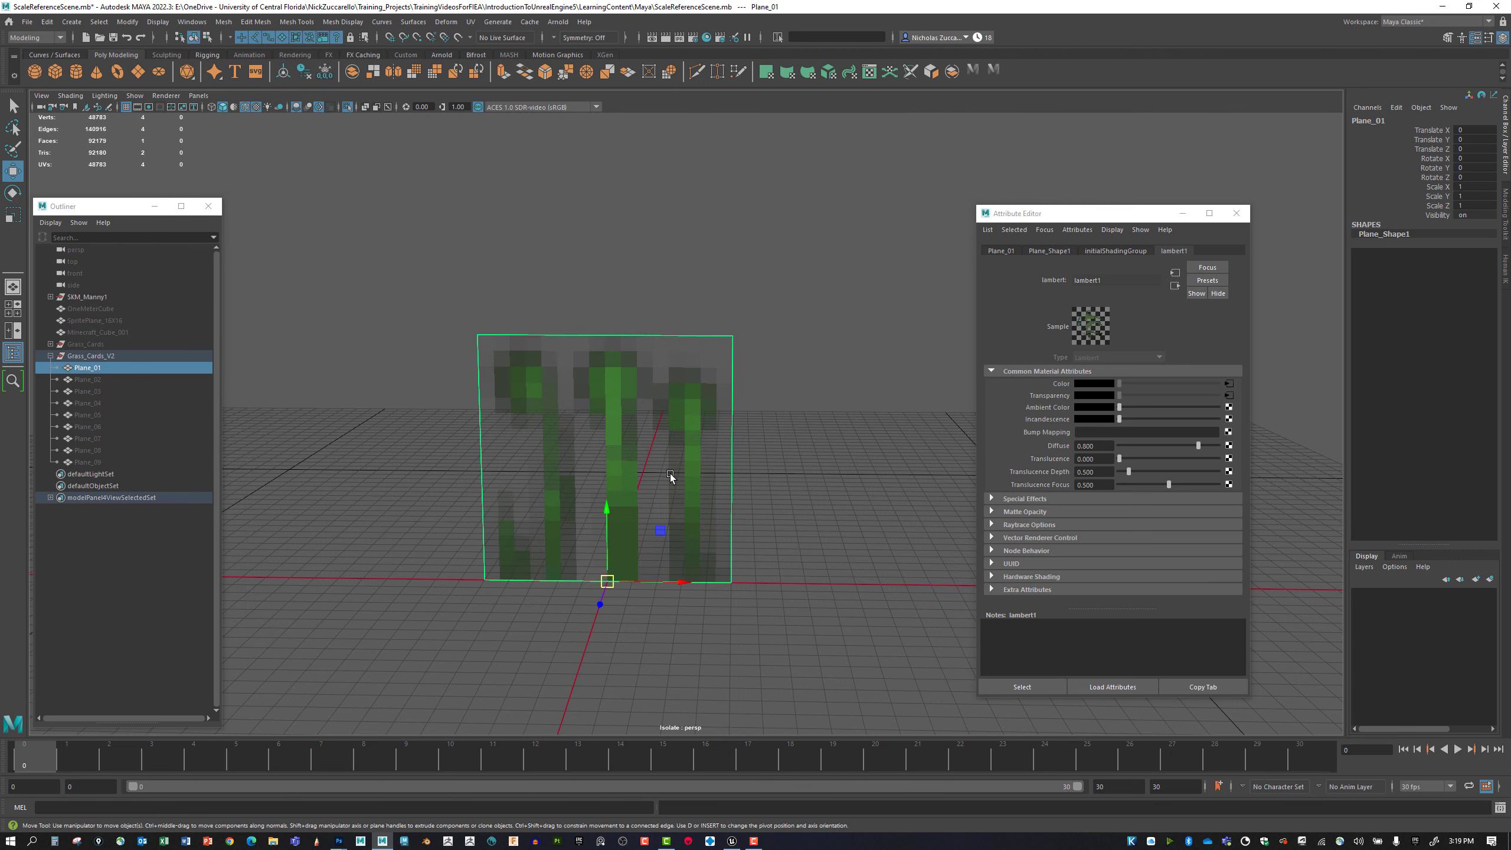
pyautogui.click(98, 378)
pyautogui.keyDown('shift'); pyautogui.click(104, 458); pyautogui.keyUp('shift')
pyautogui.hotkey('shift', 'h')
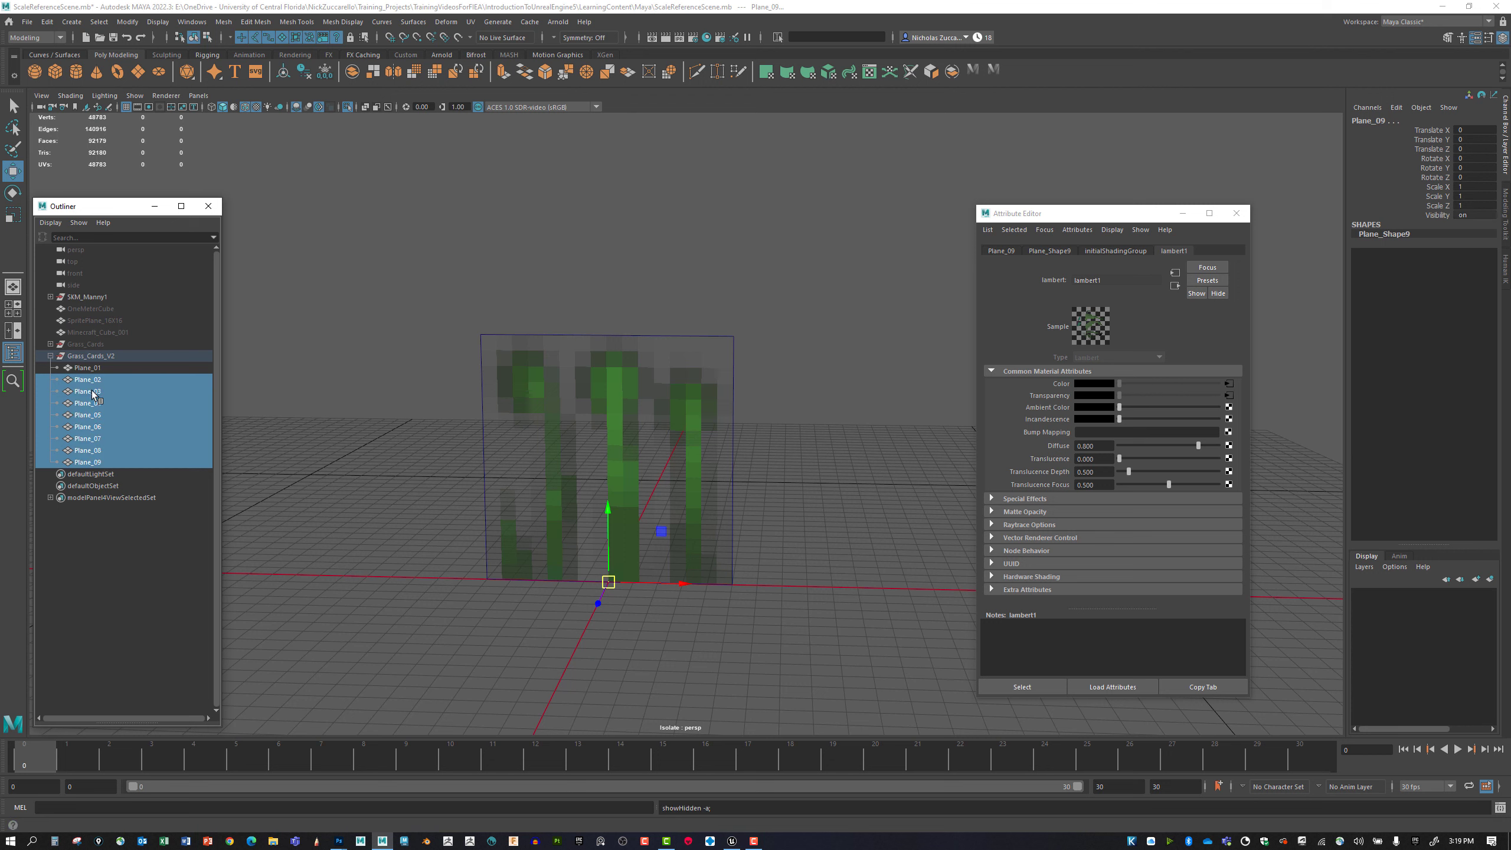
pyautogui.click(134, 96)
pyautogui.moveTo(172, 118)
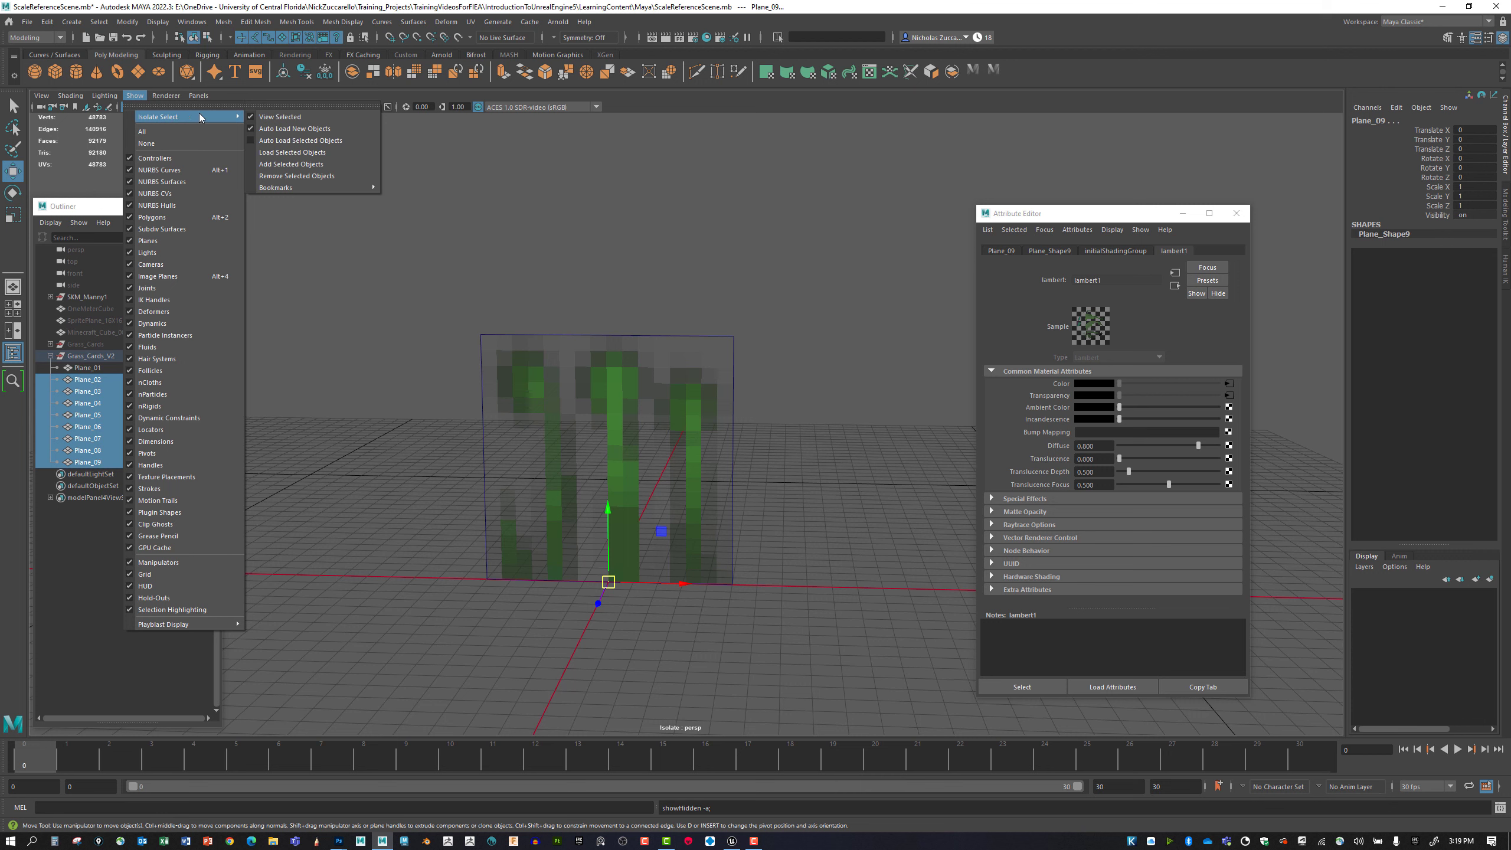
pyautogui.click(324, 154)
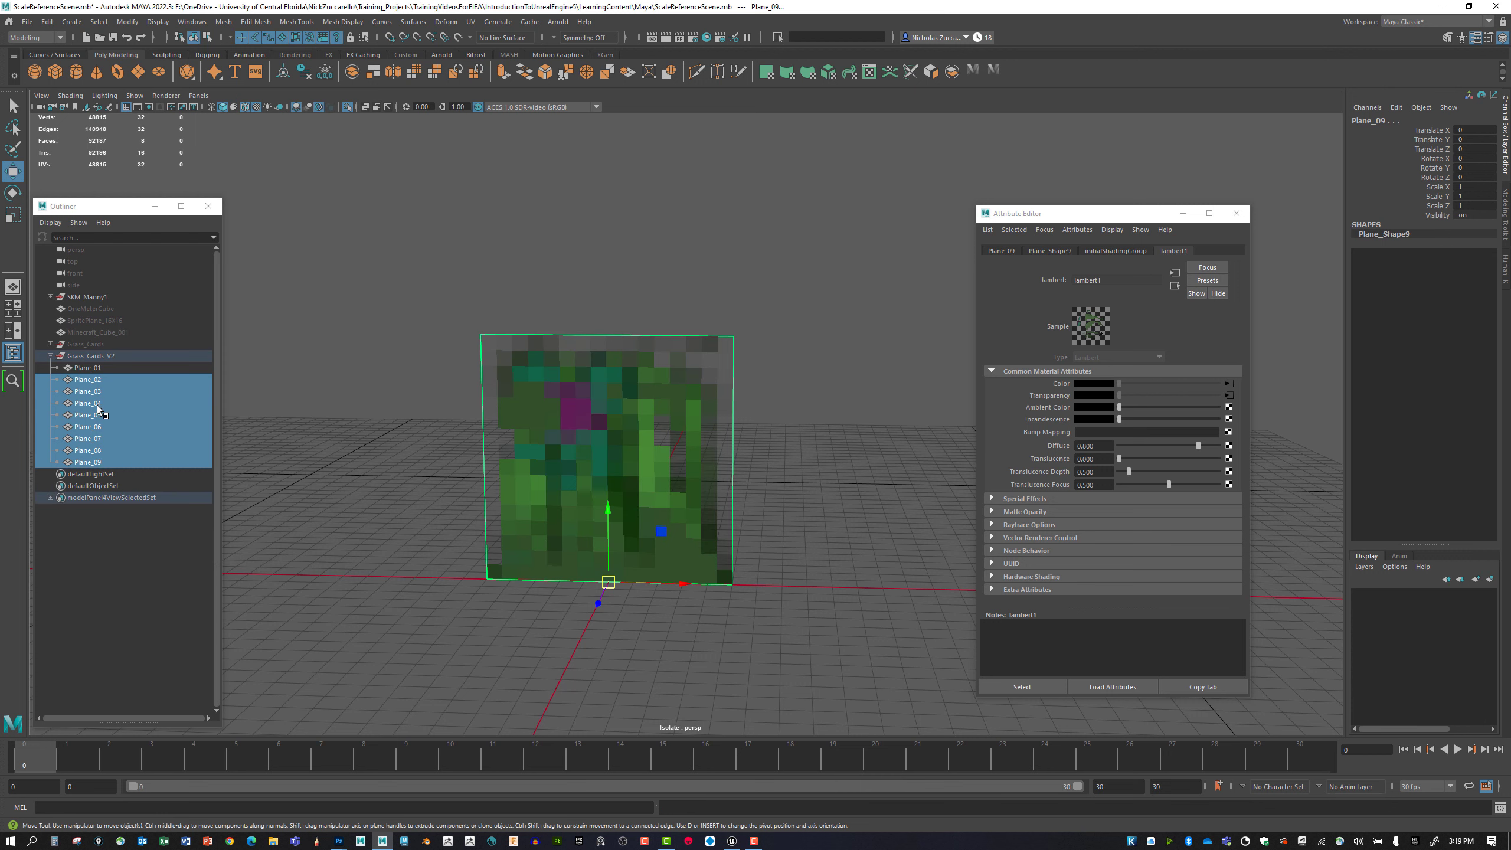
# Inspect the textures of Plane_02, Plane_09 and Plane_08 by moving each plane aside along X and undoing the move.
pyautogui.click(98, 377)
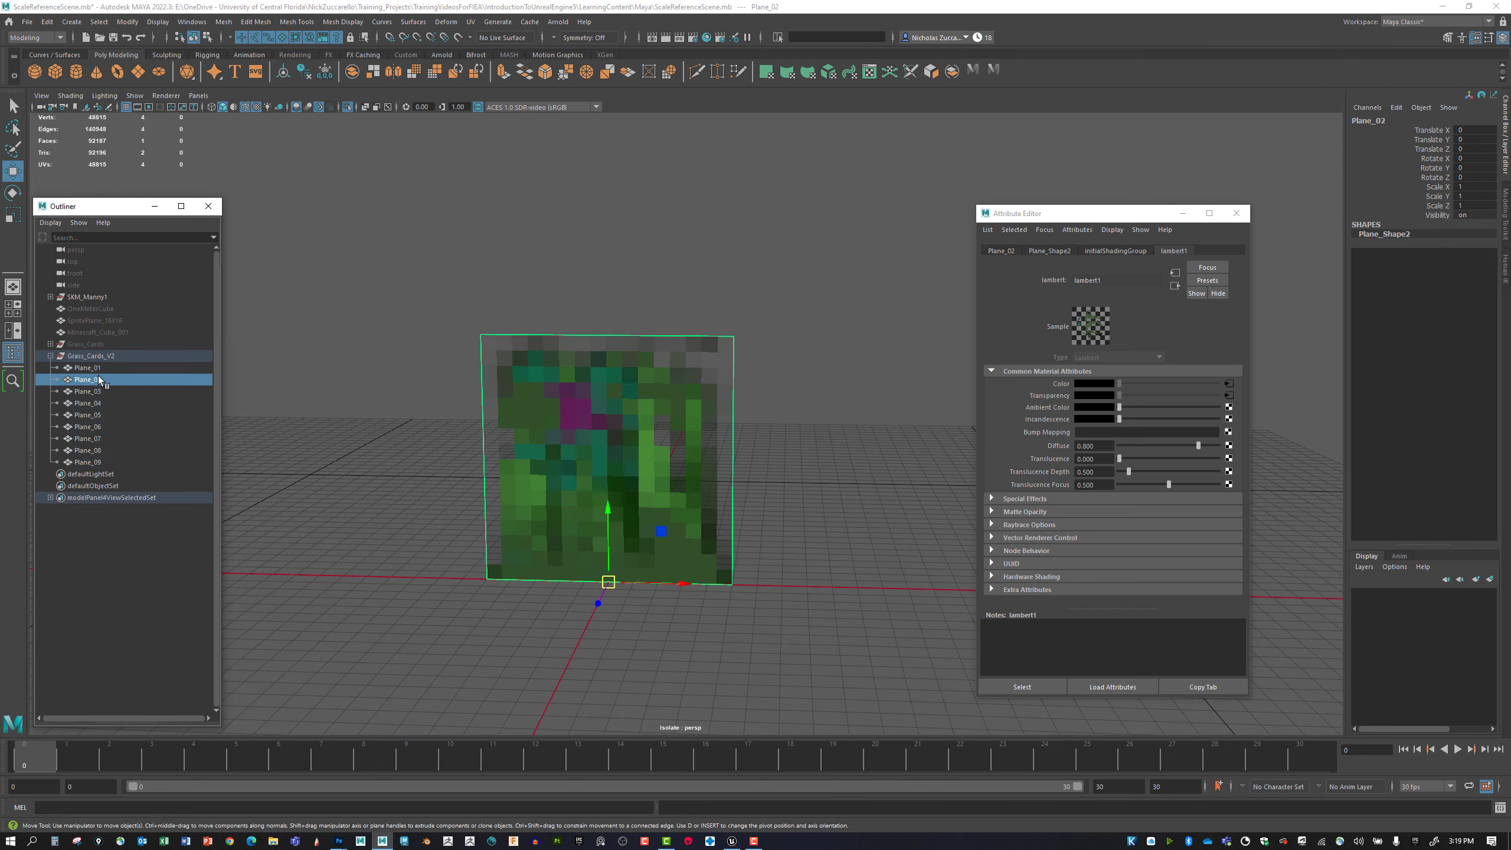
pyautogui.moveTo(682, 584); pyautogui.dragTo(874, 581)
pyautogui.hotkey('ctrl', 'z')
pyautogui.click(104, 464)
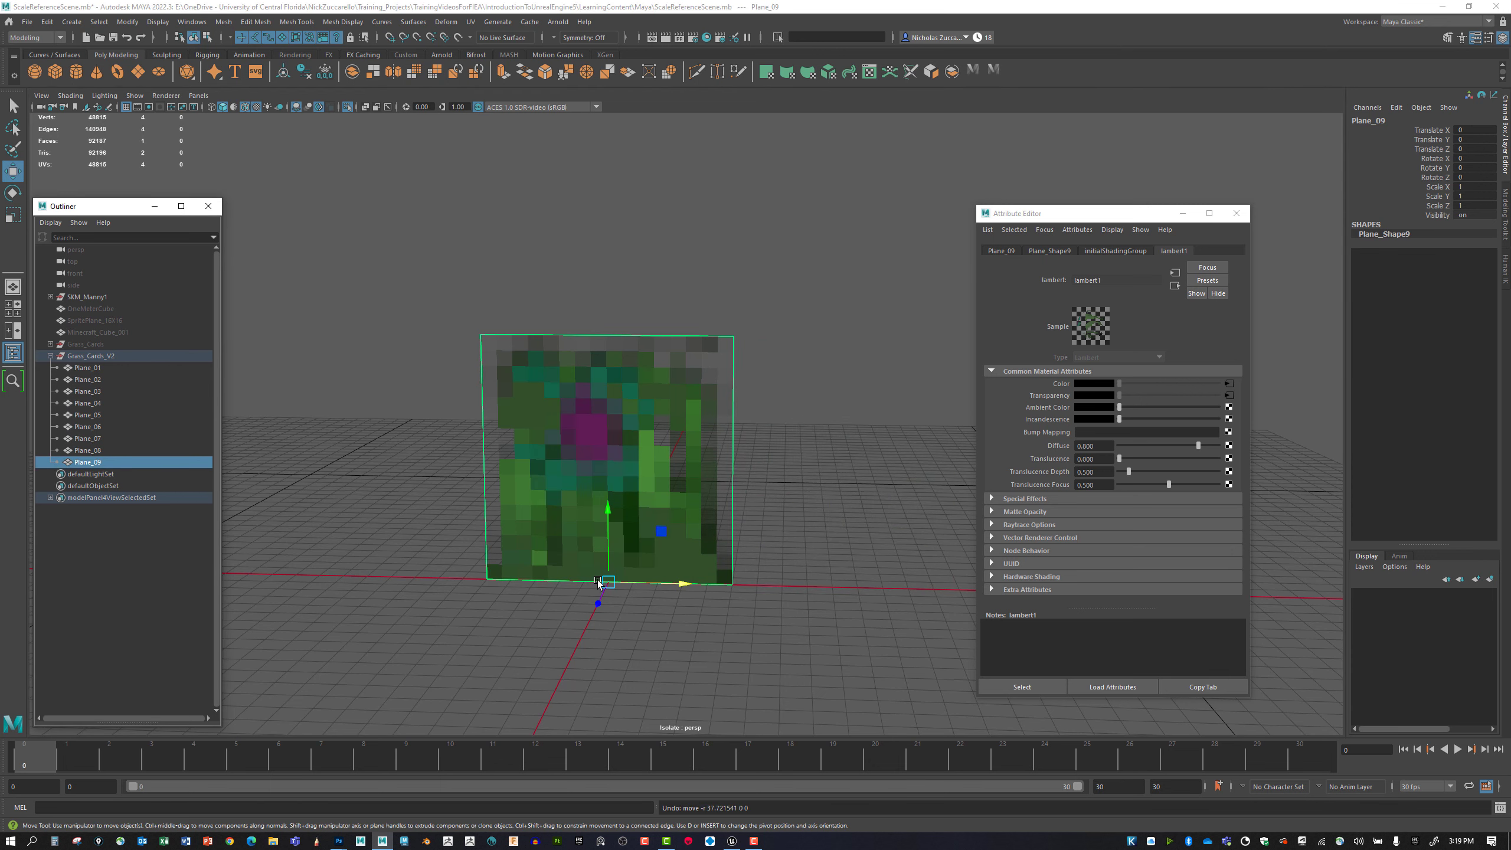
pyautogui.moveTo(668, 582); pyautogui.dragTo(935, 572)
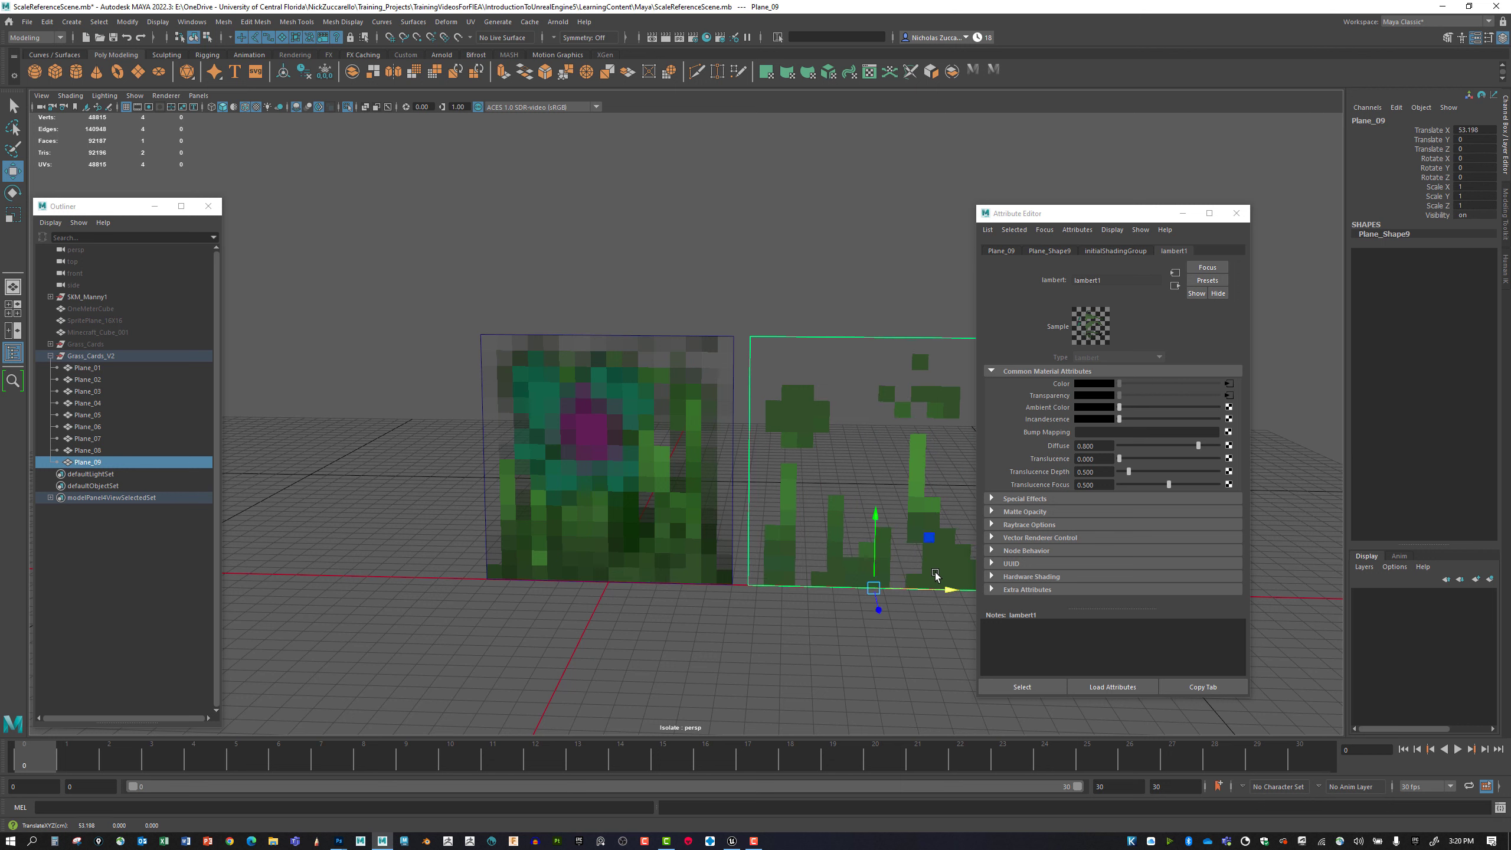
pyautogui.hotkey('ctrl', 'z')
pyautogui.click(95, 450)
pyautogui.moveTo(682, 583); pyautogui.dragTo(436, 538)
pyautogui.hotkey('ctrl', 'z')
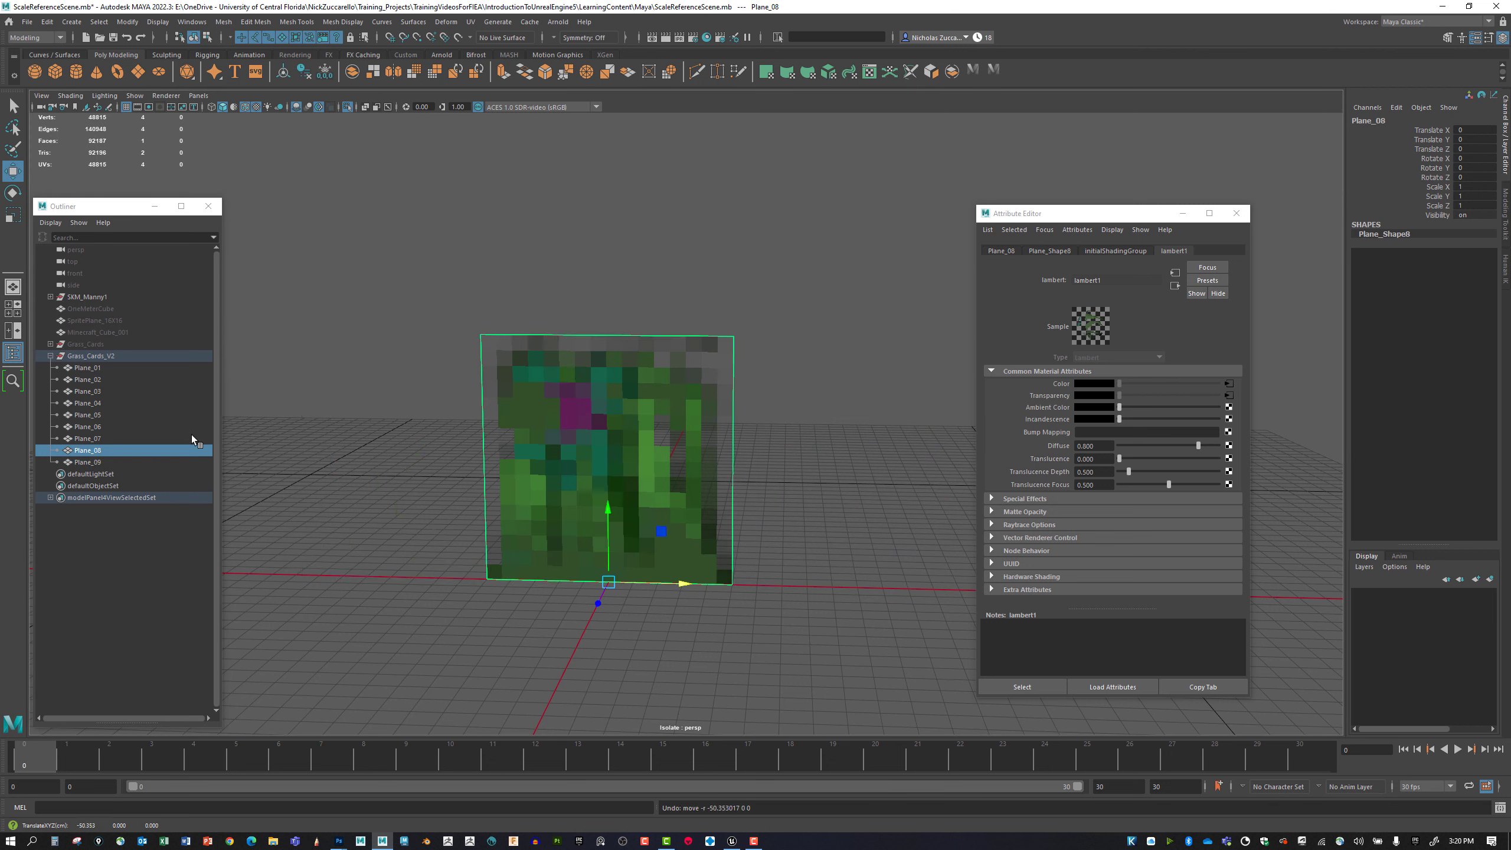
# Hide every plane in Grass_Cards_V2 except Plane_08, and select Plane_08.
pyautogui.click(107, 463)
pyautogui.keyDown('ctrl'); pyautogui.click(102, 439); pyautogui.keyUp('ctrl')
pyautogui.keyDown('ctrl'); pyautogui.click(101, 427); pyautogui.keyUp('ctrl')
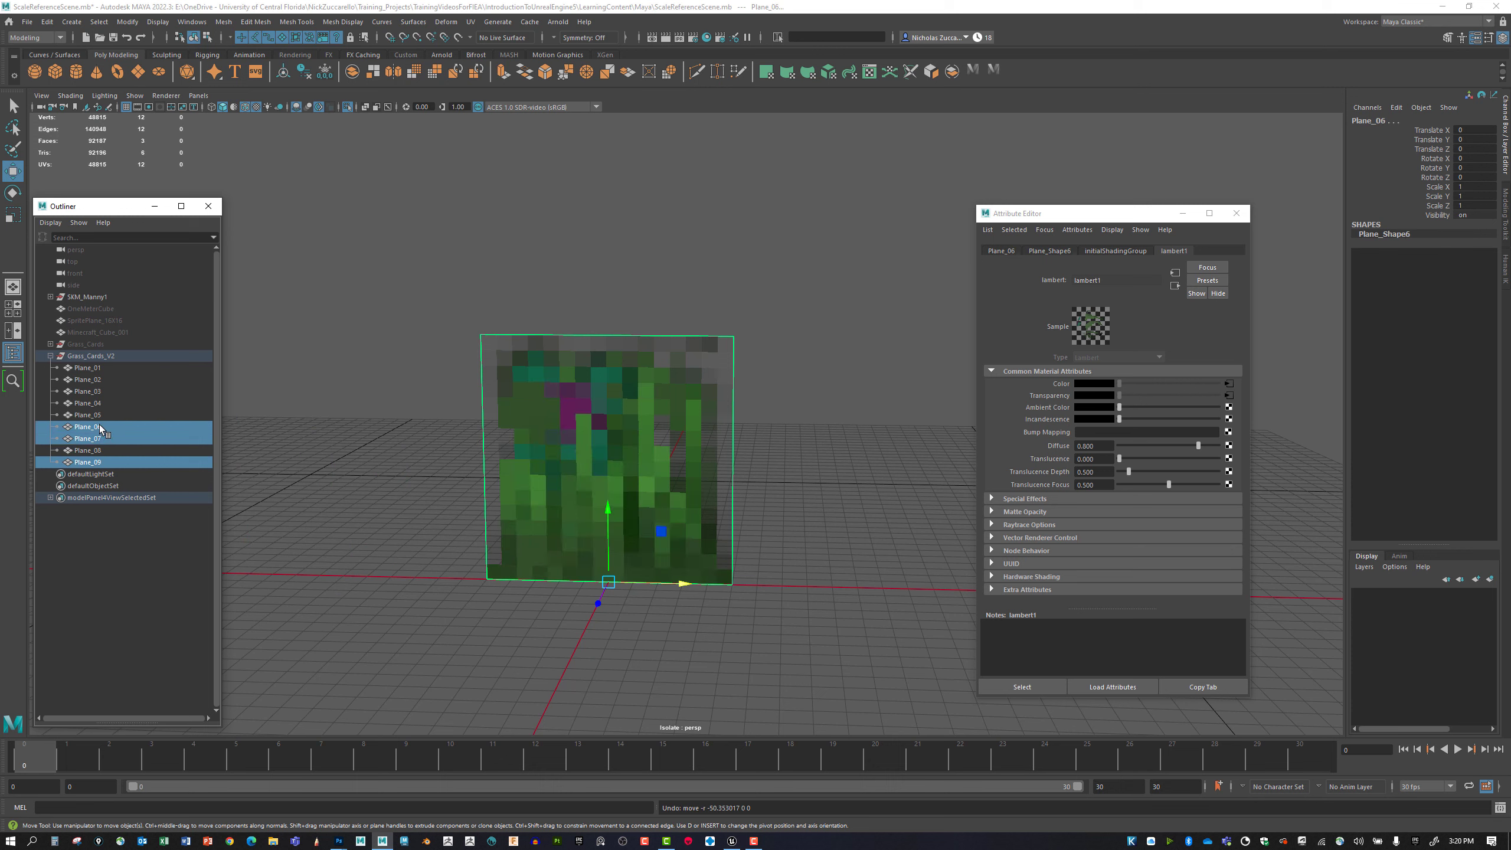
pyautogui.keyDown('ctrl'); pyautogui.click(98, 414); pyautogui.keyUp('ctrl')
pyautogui.keyDown('ctrl'); pyautogui.click(97, 404); pyautogui.keyUp('ctrl')
pyautogui.keyDown('ctrl'); pyautogui.click(96, 392); pyautogui.keyUp('ctrl')
pyautogui.keyDown('ctrl'); pyautogui.click(97, 379); pyautogui.keyUp('ctrl')
pyautogui.keyDown('ctrl'); pyautogui.click(97, 366); pyautogui.keyUp('ctrl')
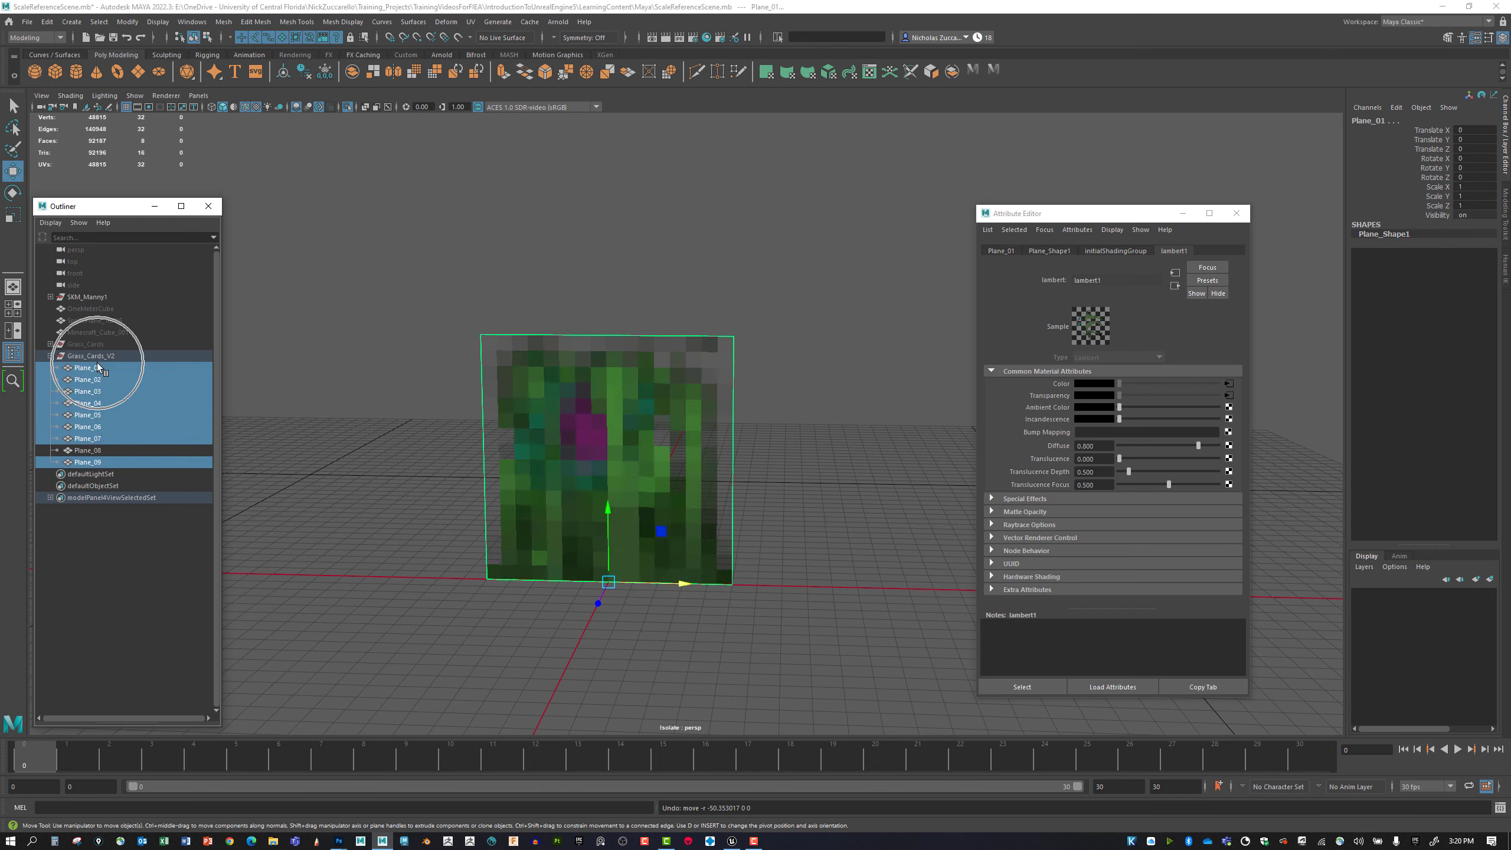
pyautogui.hotkey('ctrl', 'h')
pyautogui.click(568, 454)
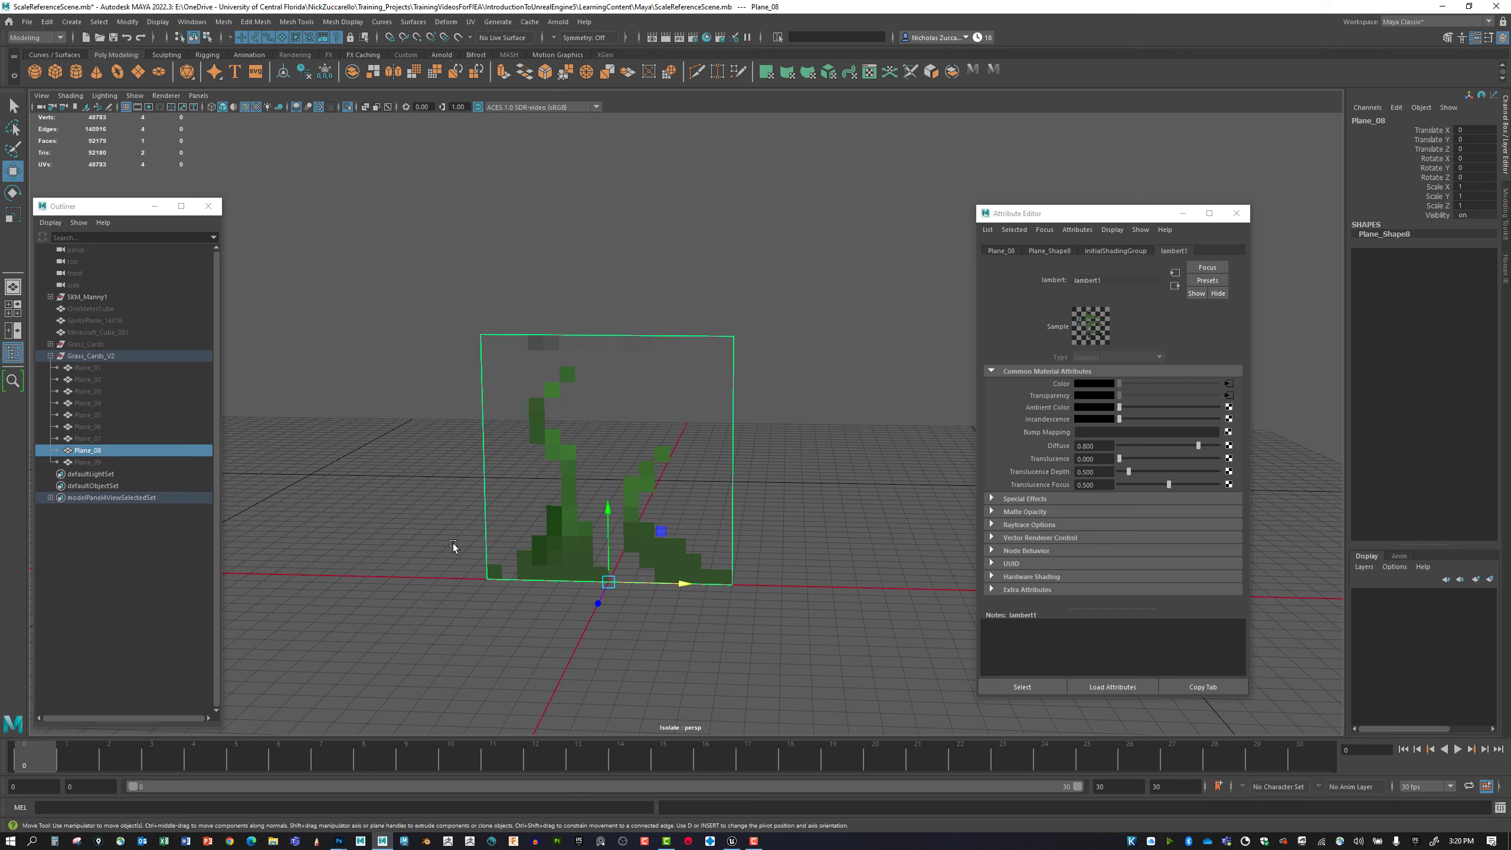
# Multi-Cut an outline around the tall grass blade on Plane_08, from the bottom edge to the left edge.
pyautogui.hotkey('ctrl', 'shift', 'x')
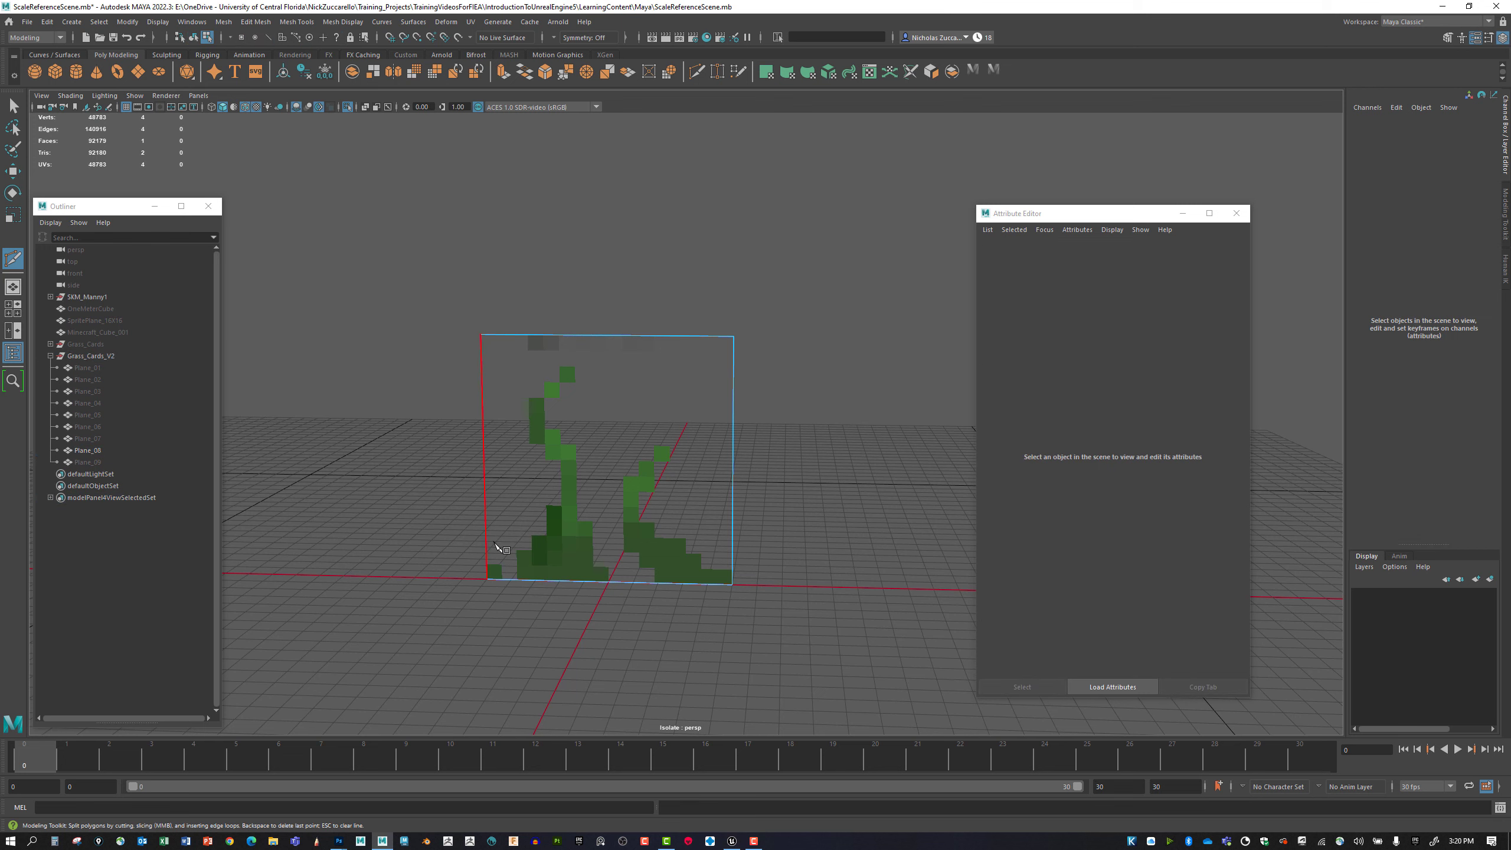
pyautogui.keyDown('alt'); pyautogui.moveTo(432, 529); pyautogui.dragTo(576, 570, button='right'); pyautogui.keyUp('alt')
pyautogui.keyDown('alt'); pyautogui.moveTo(513, 540); pyautogui.dragTo(529, 533, button='middle'); pyautogui.keyUp('alt')
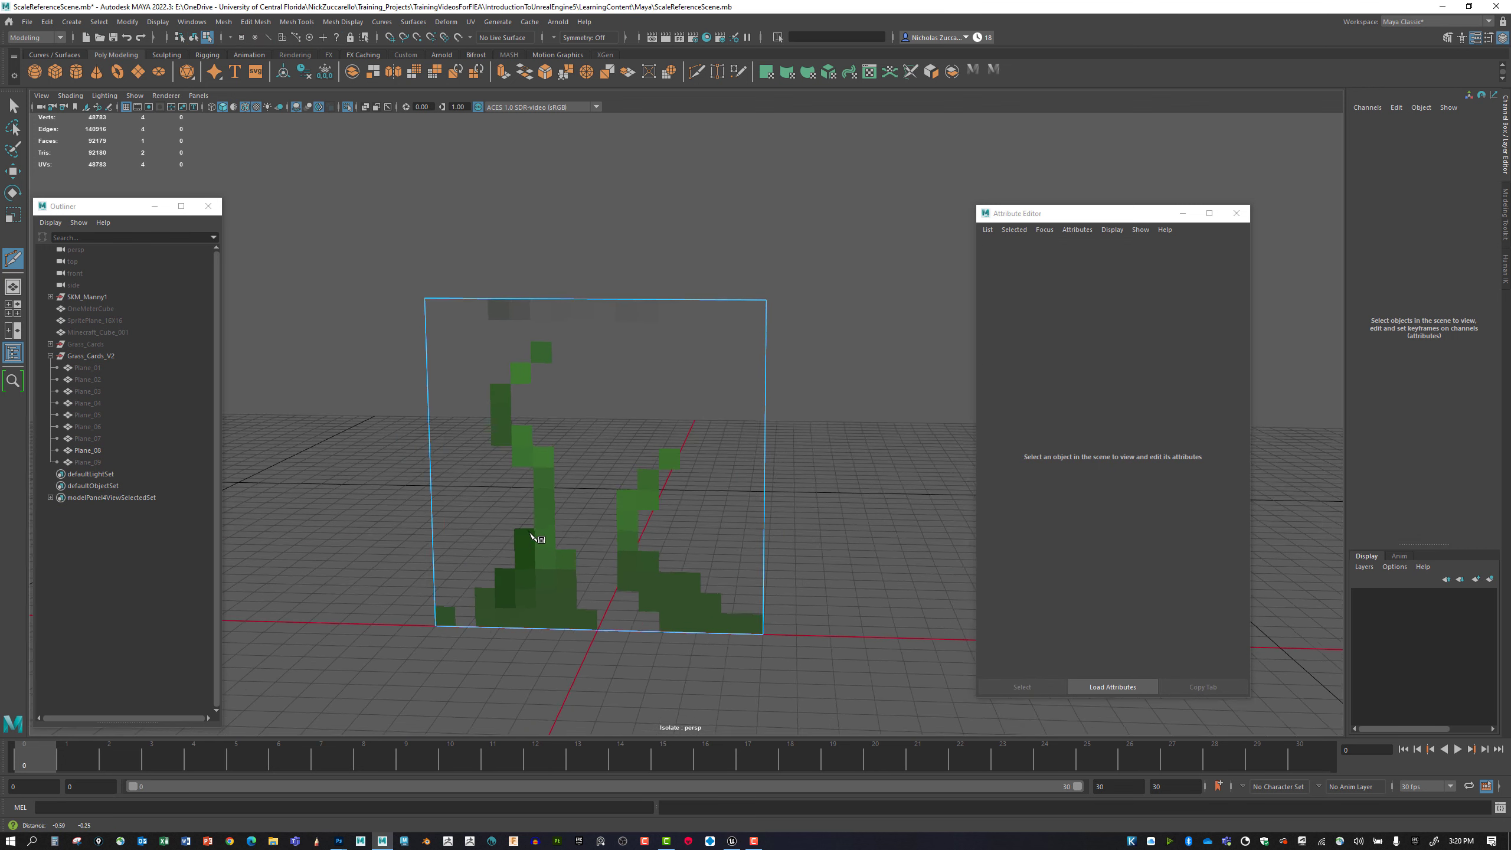
pyautogui.keyDown('alt'); pyautogui.moveTo(534, 536); pyautogui.dragTo(495, 550); pyautogui.keyUp('alt')
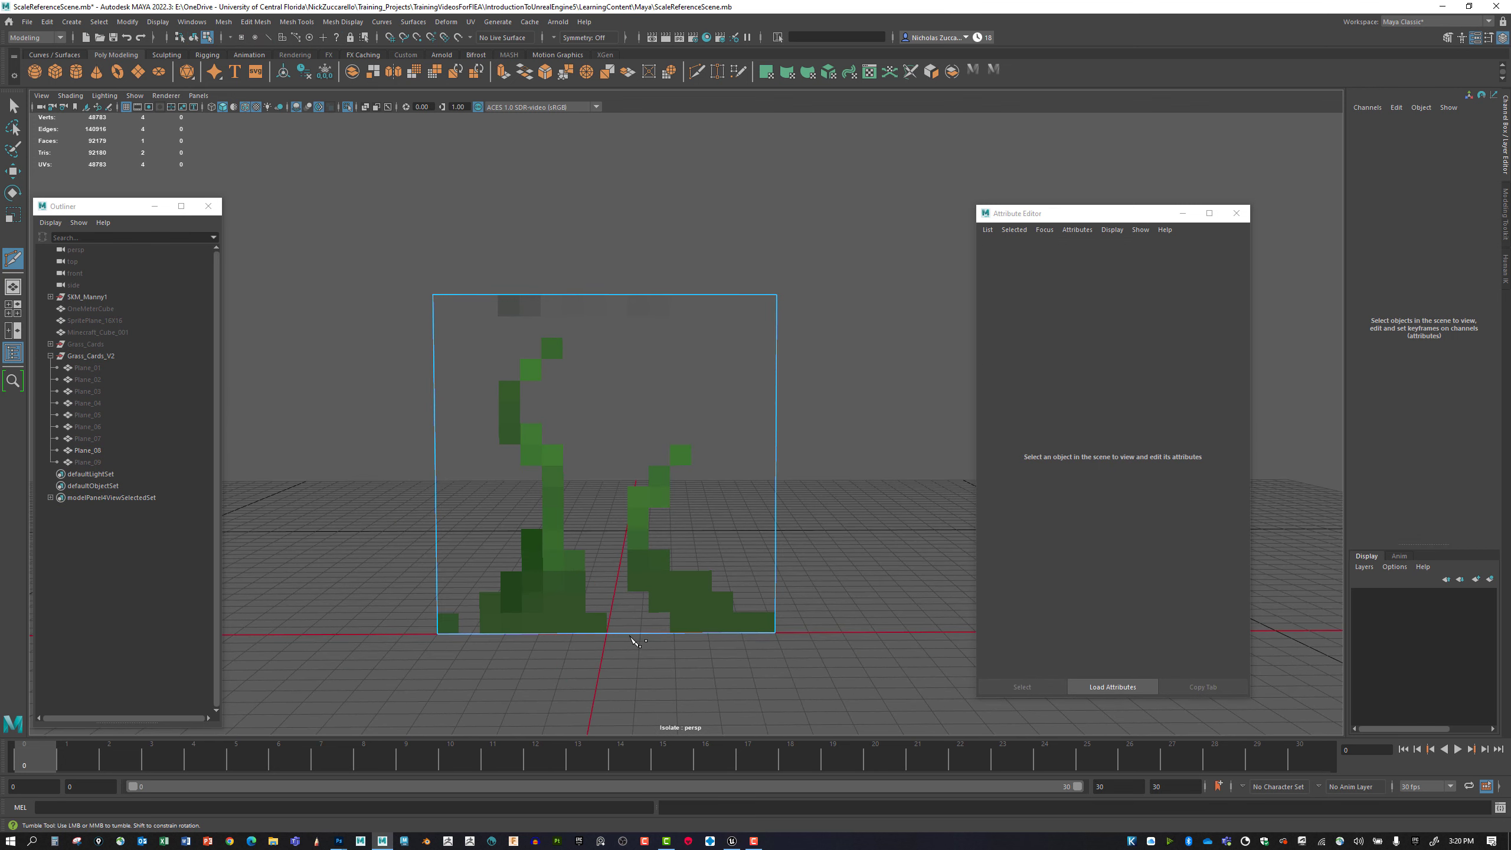
pyautogui.click(614, 598)
pyautogui.click(607, 591)
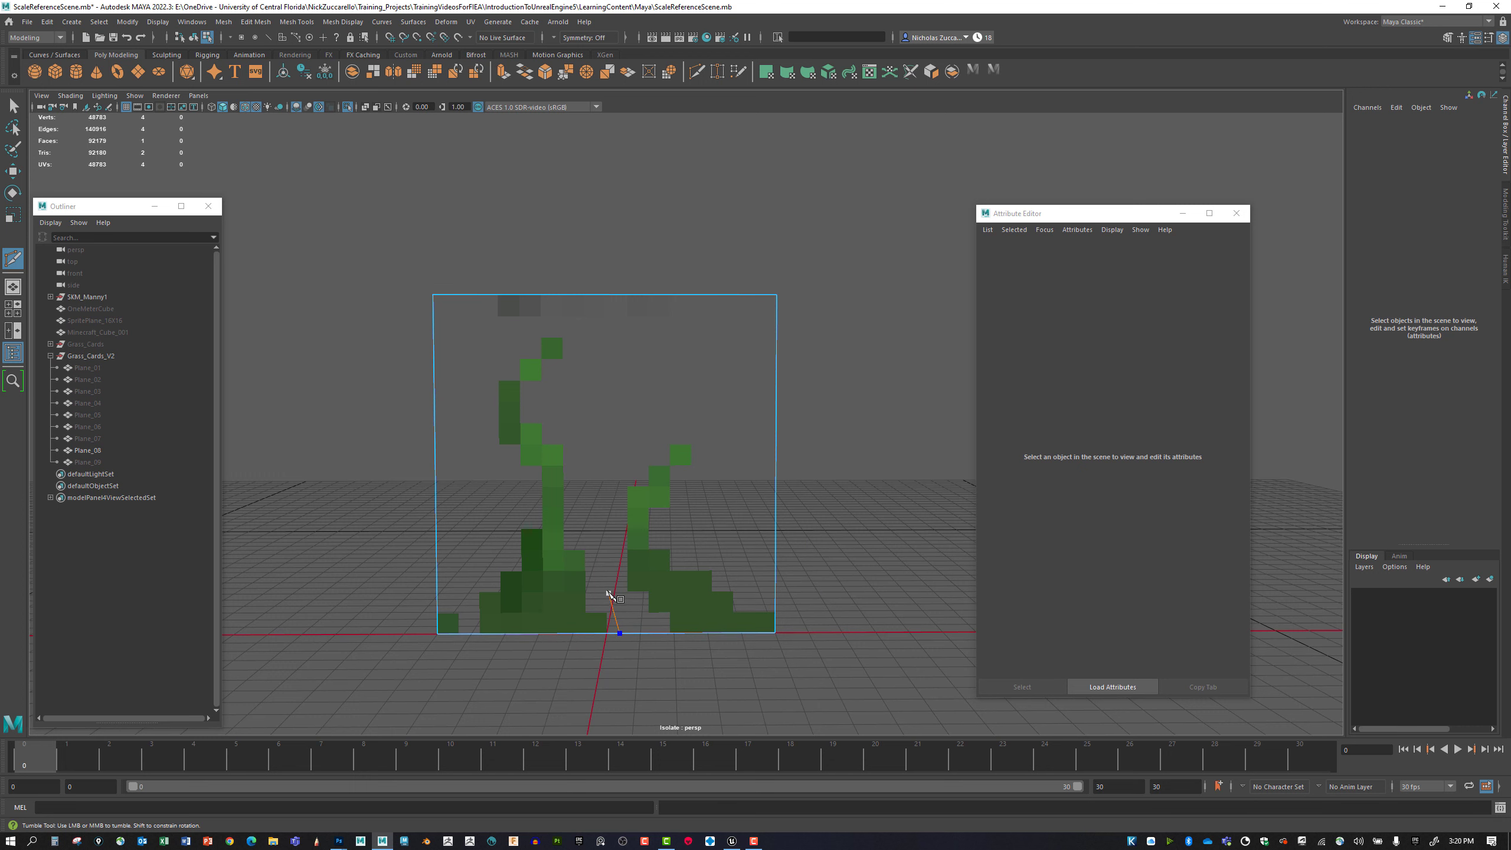
pyautogui.click(573, 396)
pyautogui.click(575, 324)
pyautogui.click(536, 325)
pyautogui.click(477, 387)
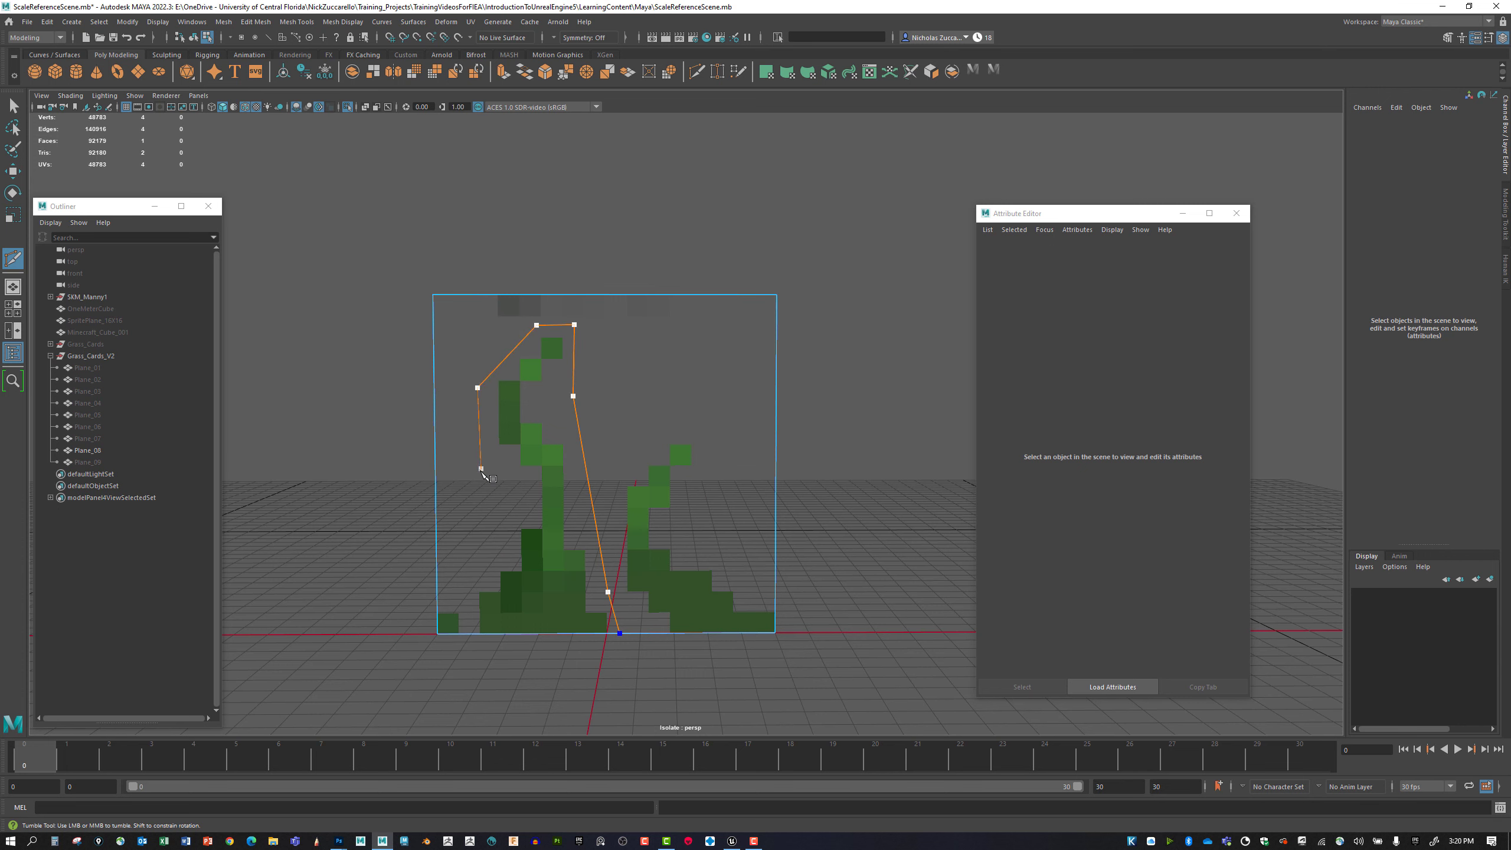
pyautogui.click(500, 552)
pyautogui.click(438, 603)
pyautogui.press('Return')
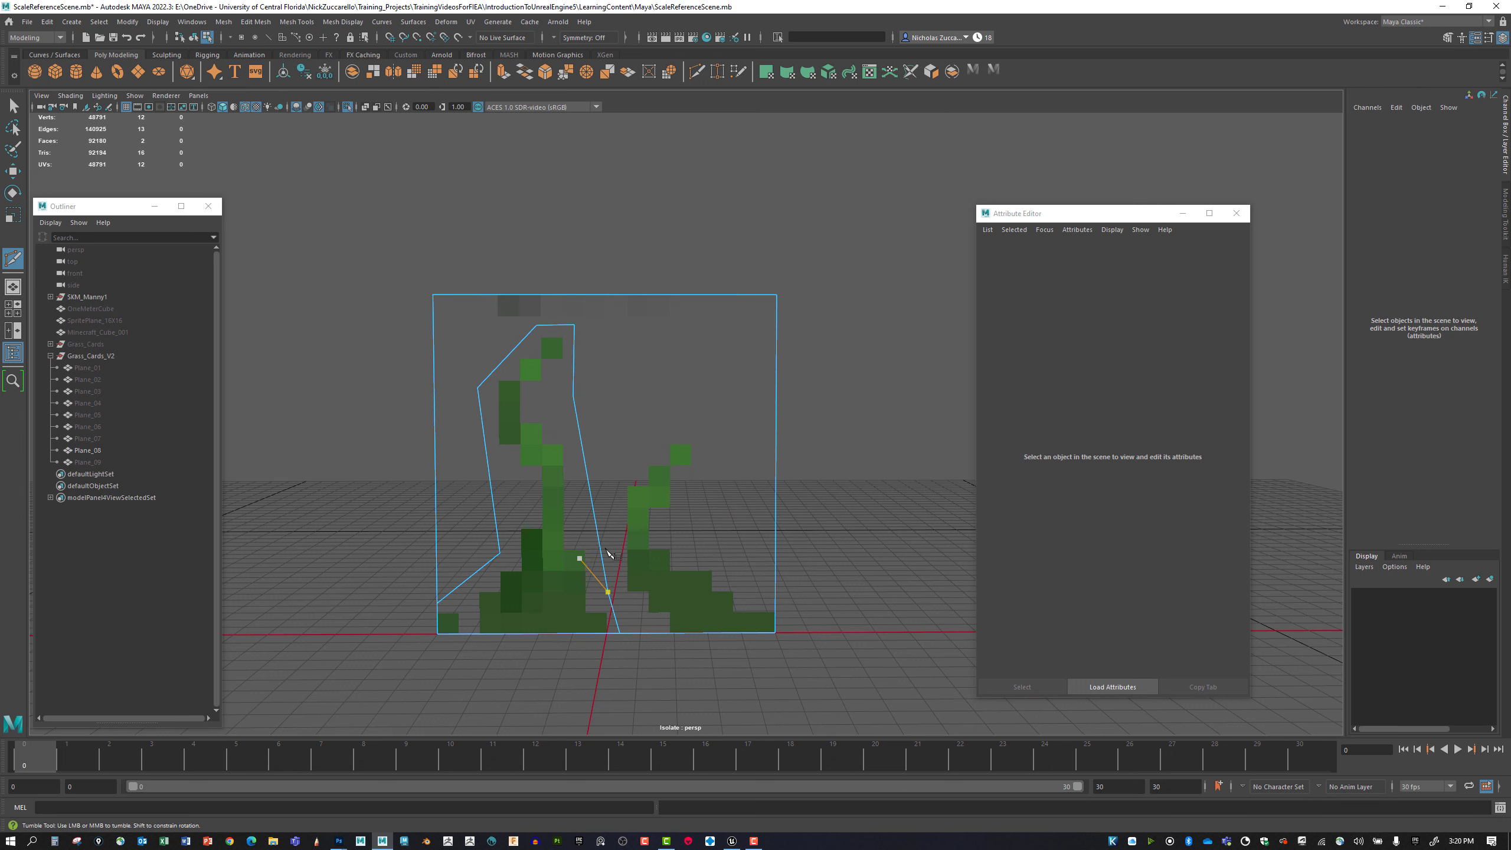
# Multi-Cut an outline around the shorter grass blade on Plane_08, from the bottom edge to the right edge.
pyautogui.click(638, 633)
pyautogui.click(620, 593)
pyautogui.click(618, 480)
pyautogui.click(669, 432)
pyautogui.click(704, 474)
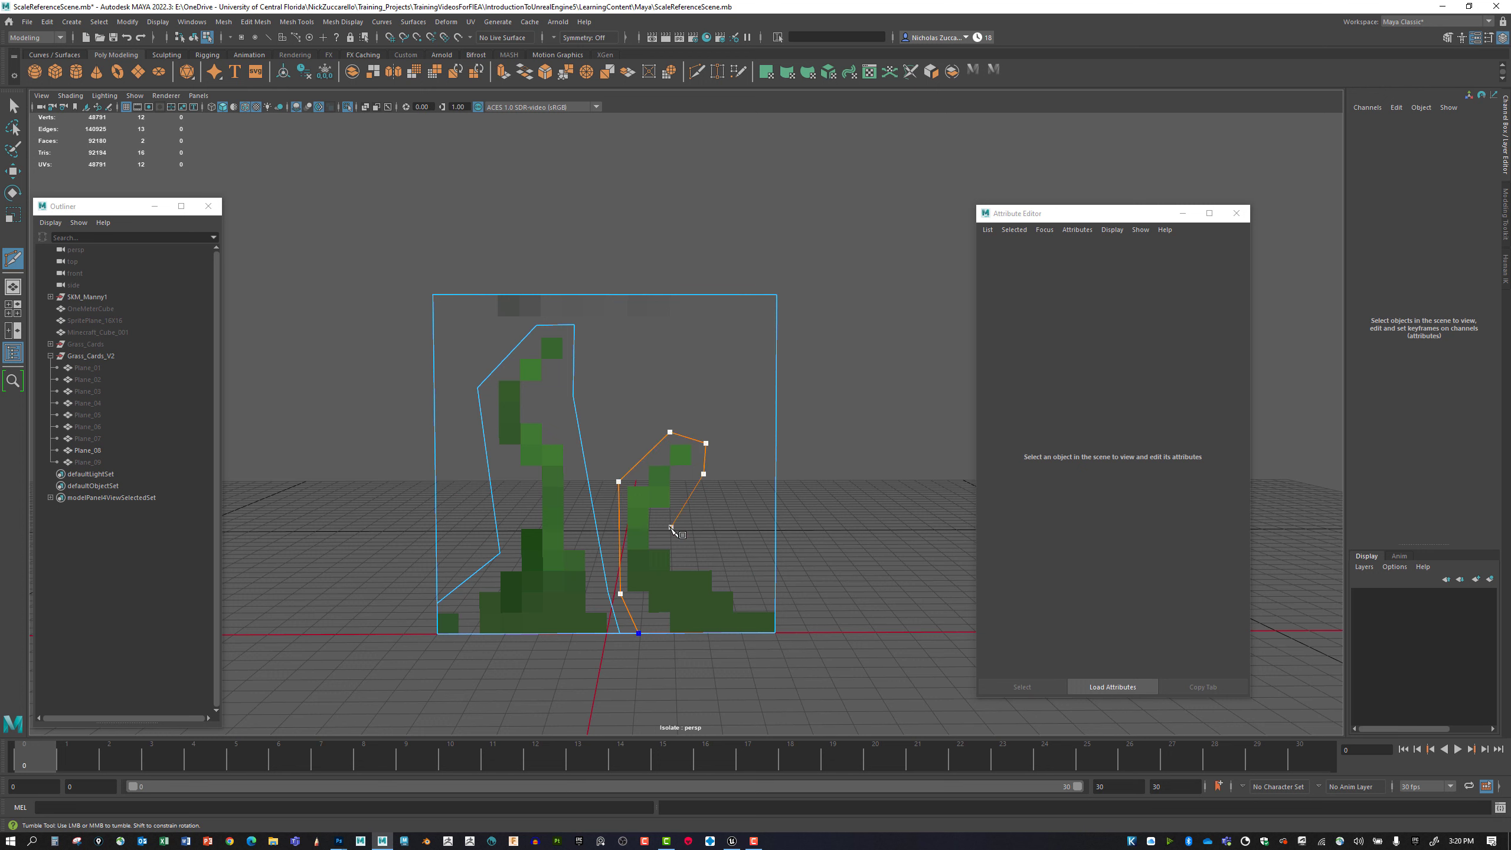
pyautogui.click(674, 531)
pyautogui.click(730, 579)
pyautogui.click(783, 606)
pyautogui.press('Return')
# Delete the empty background face surrounding the two outlined grass blades.
pyautogui.press('q')
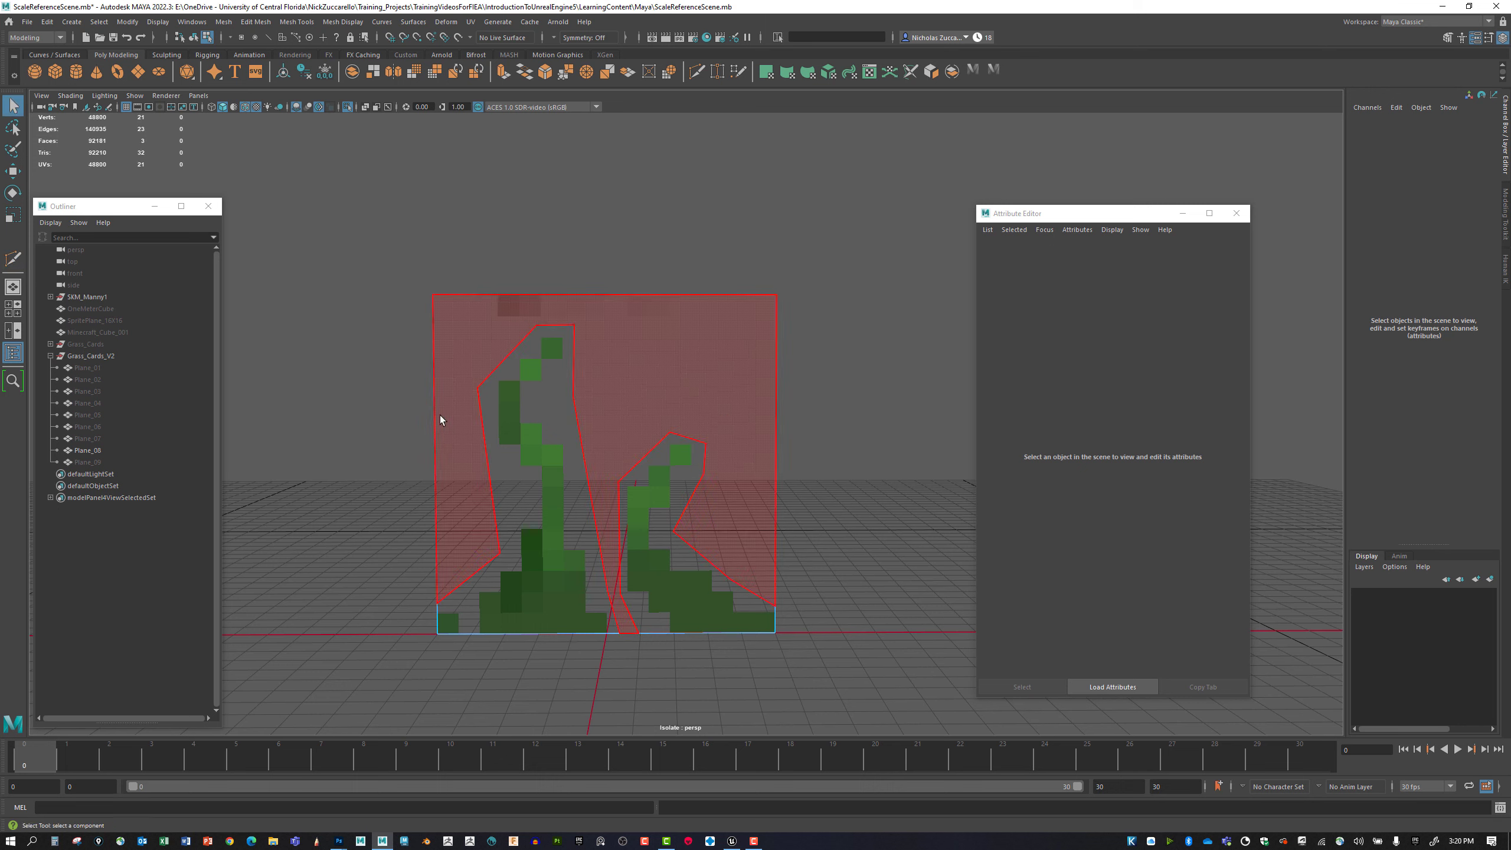
pyautogui.click(458, 413)
pyautogui.press('Delete')
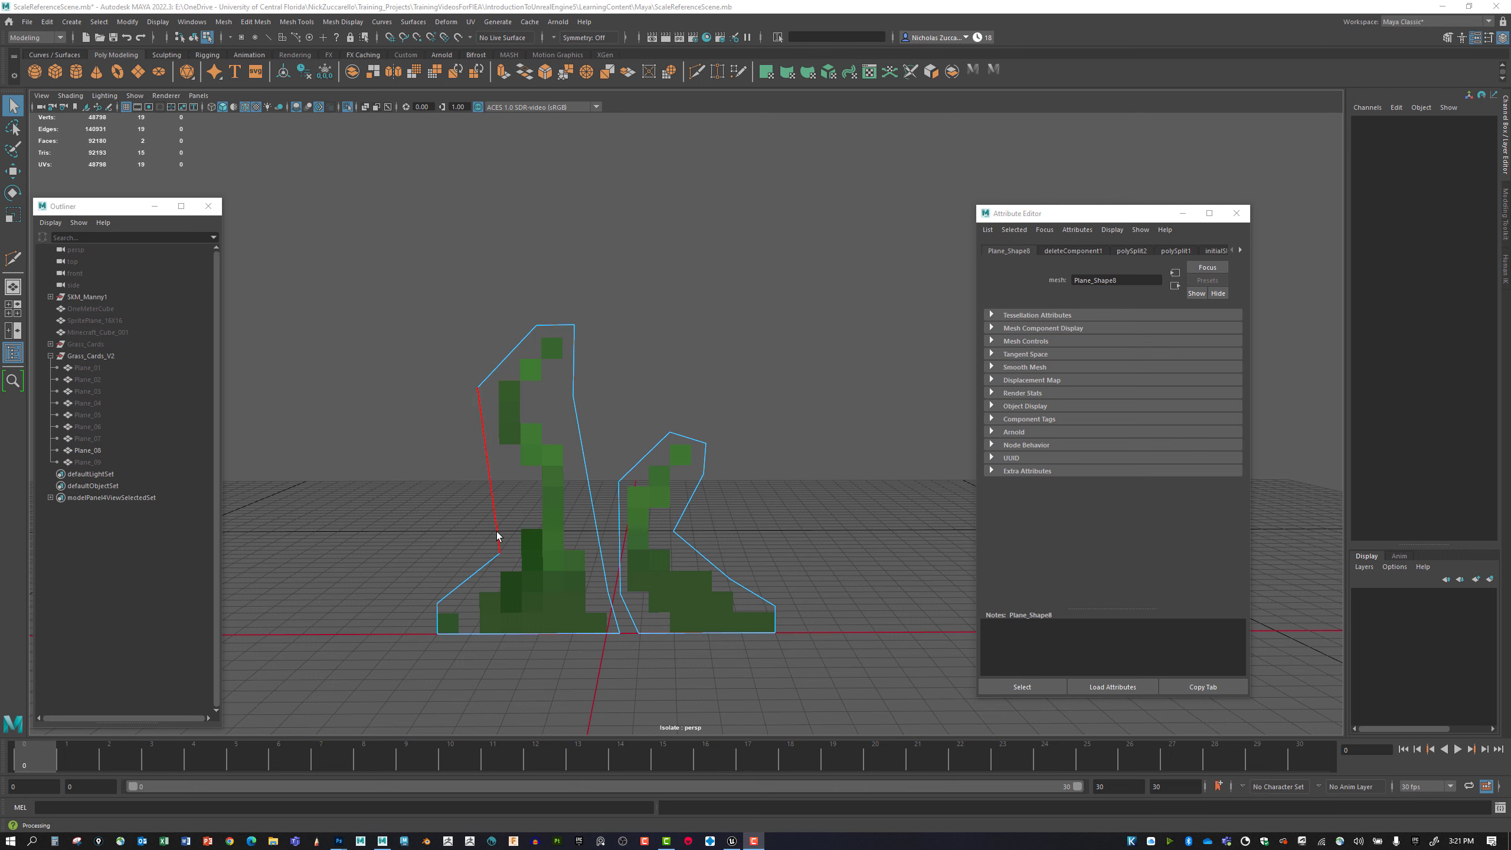
# Cut a notch into the tall blade's left side at mid-height and delete the empty face it separates.
pyautogui.click(520, 539)
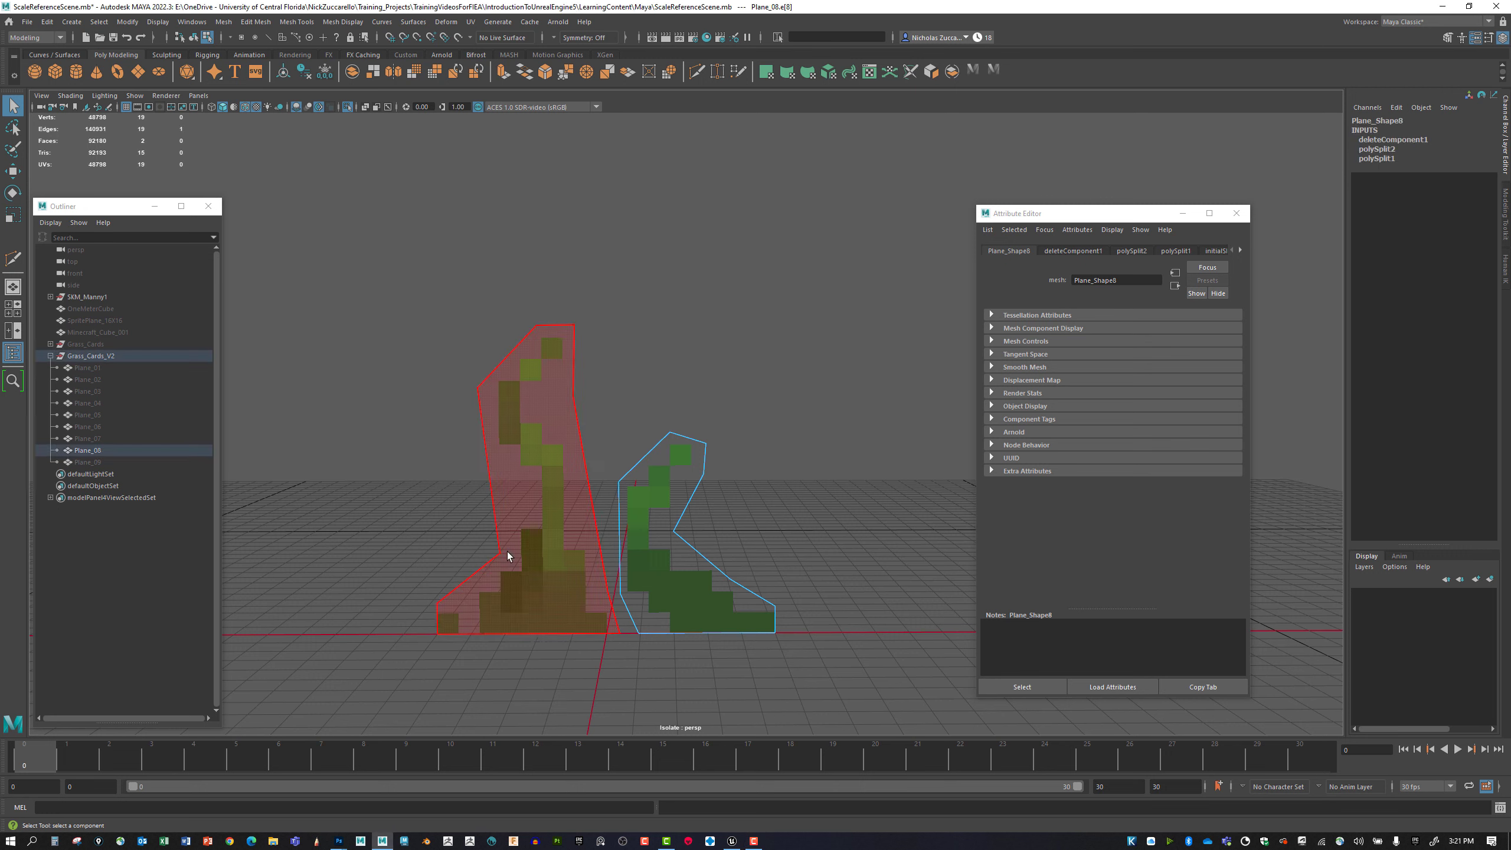
pyautogui.click(13, 259)
pyautogui.click(488, 467)
pyautogui.click(522, 485)
pyautogui.click(501, 552)
pyautogui.rightClick(512, 567)
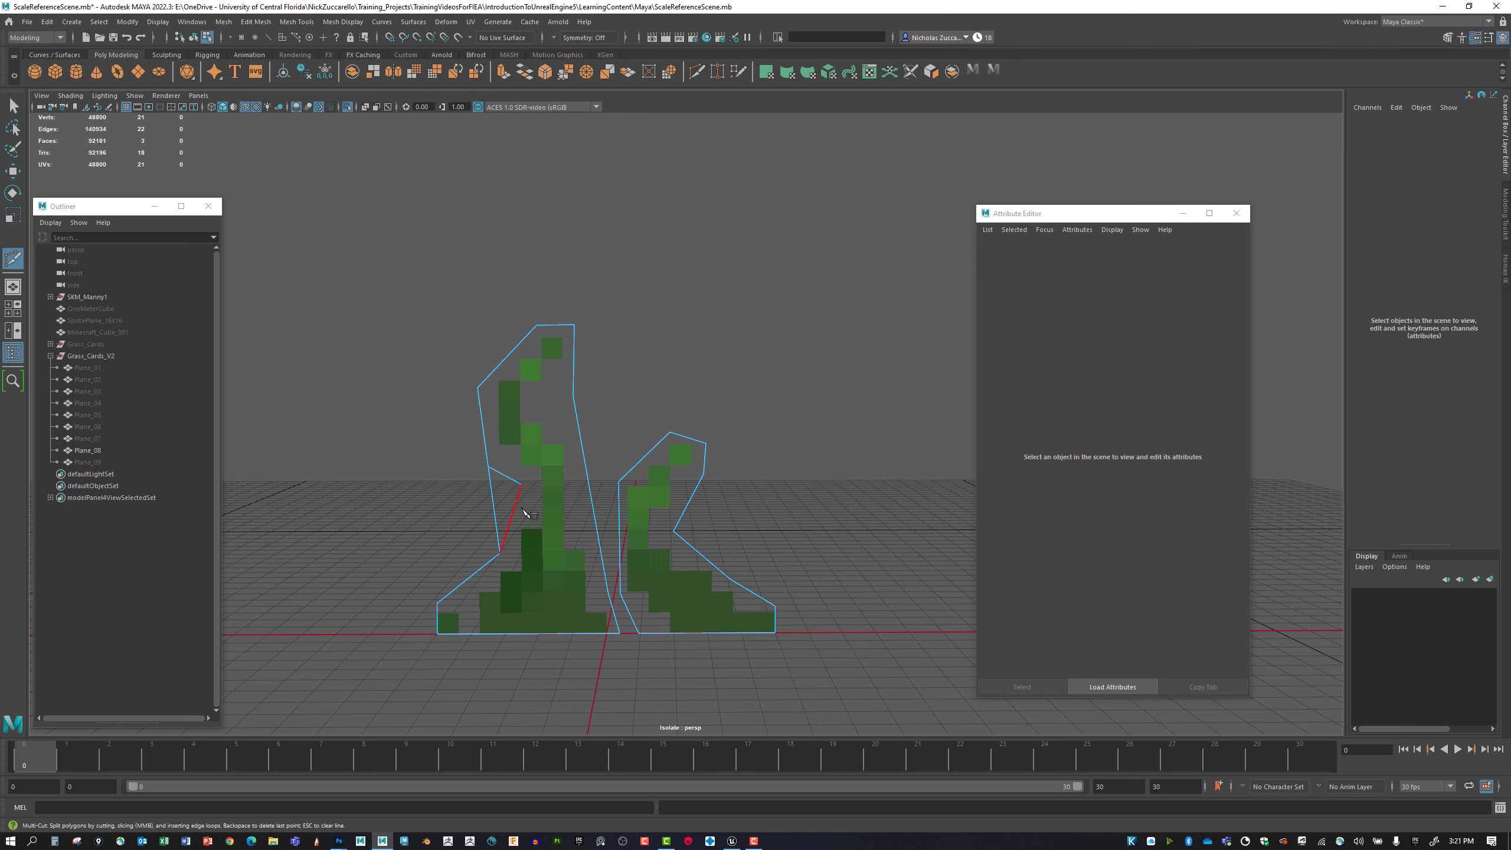
pyautogui.press('q')
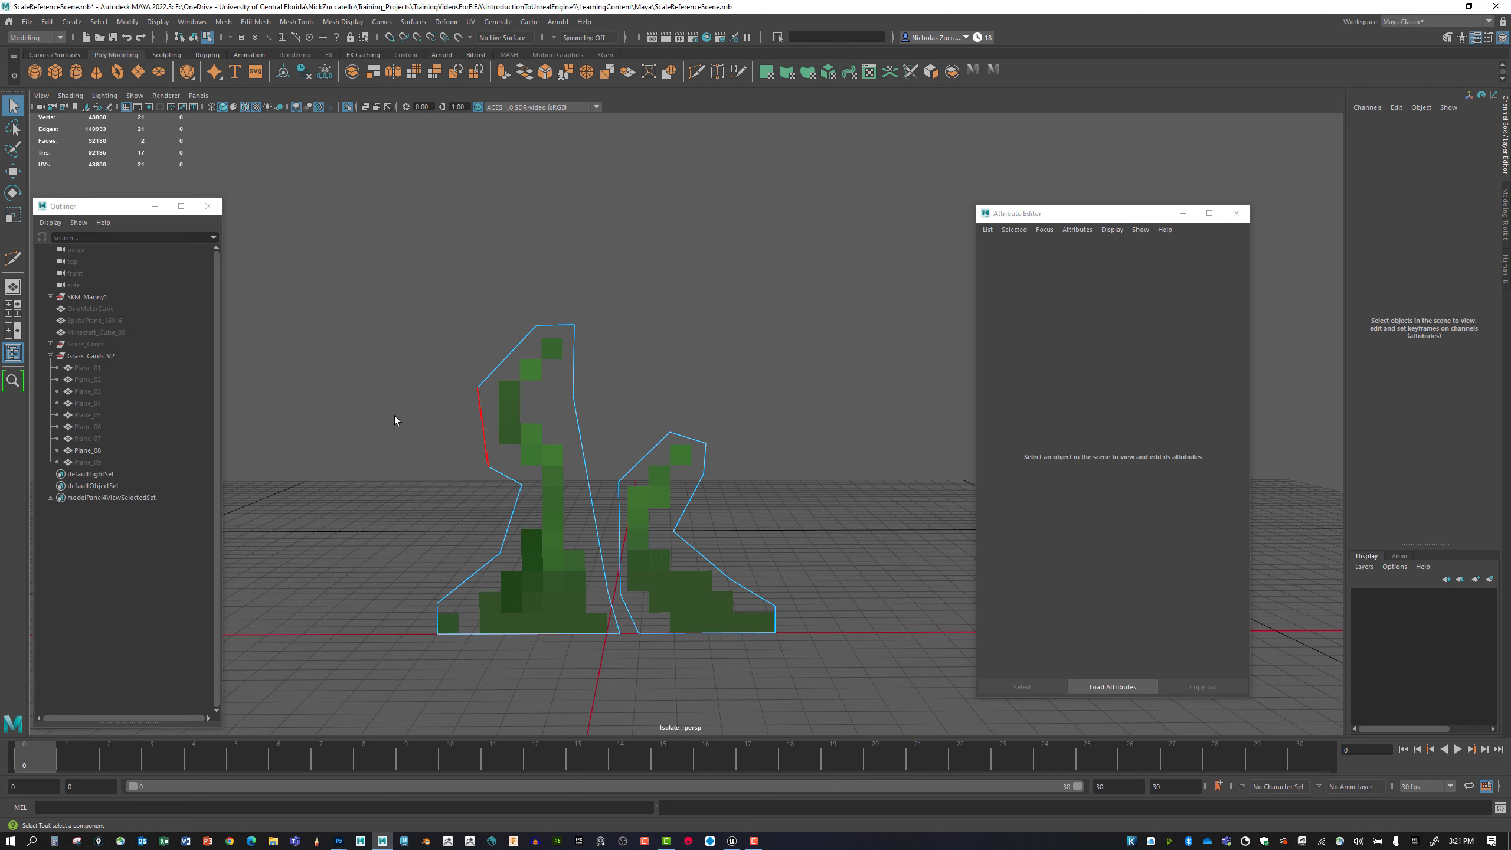
# Cut three edges across the upper half of the tall blade, joining its left outline corners to the right side.
pyautogui.click(13, 258)
pyautogui.click(524, 485)
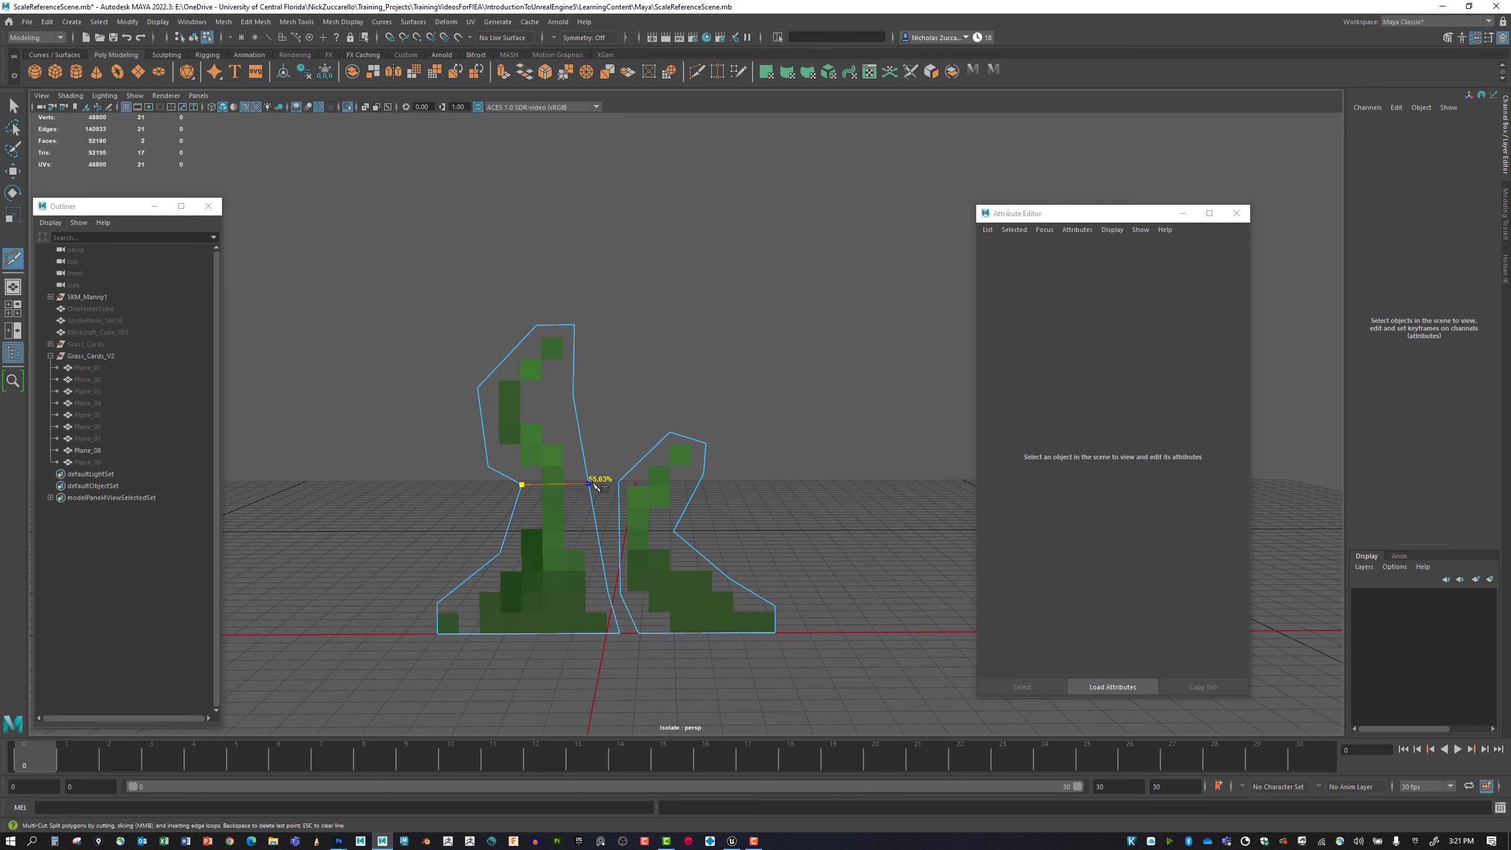
pyautogui.click(592, 484)
pyautogui.press('Return')
pyautogui.click(488, 468)
pyautogui.click(575, 397)
pyautogui.press('Return')
pyautogui.click(477, 387)
pyautogui.click(573, 396)
pyautogui.press('Return')
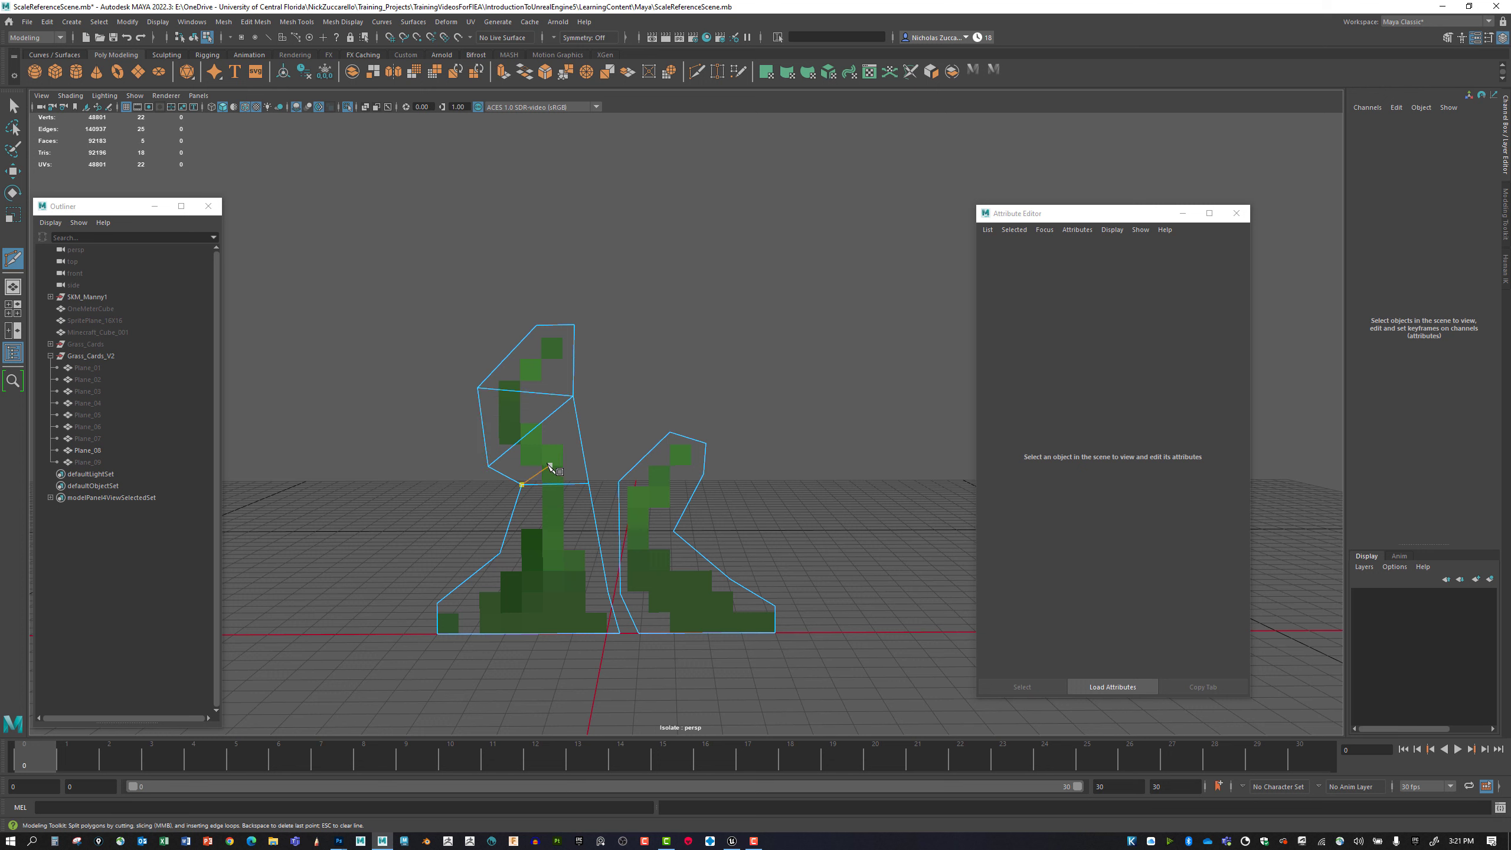
# Cut two edges across the tall blade's base, from its lower left corners to the lower right vertex.
pyautogui.click(500, 552)
pyautogui.click(608, 591)
pyautogui.press('Return')
pyautogui.click(439, 604)
pyautogui.click(608, 591)
pyautogui.press('Return')
# Cut a lengthwise center line through the tall blade from its bottom edge up through the cross edges.
pyautogui.click(530, 633)
pyautogui.click(533, 596)
pyautogui.click(545, 569)
pyautogui.click(554, 484)
pyautogui.click(529, 433)
pyautogui.click(525, 392)
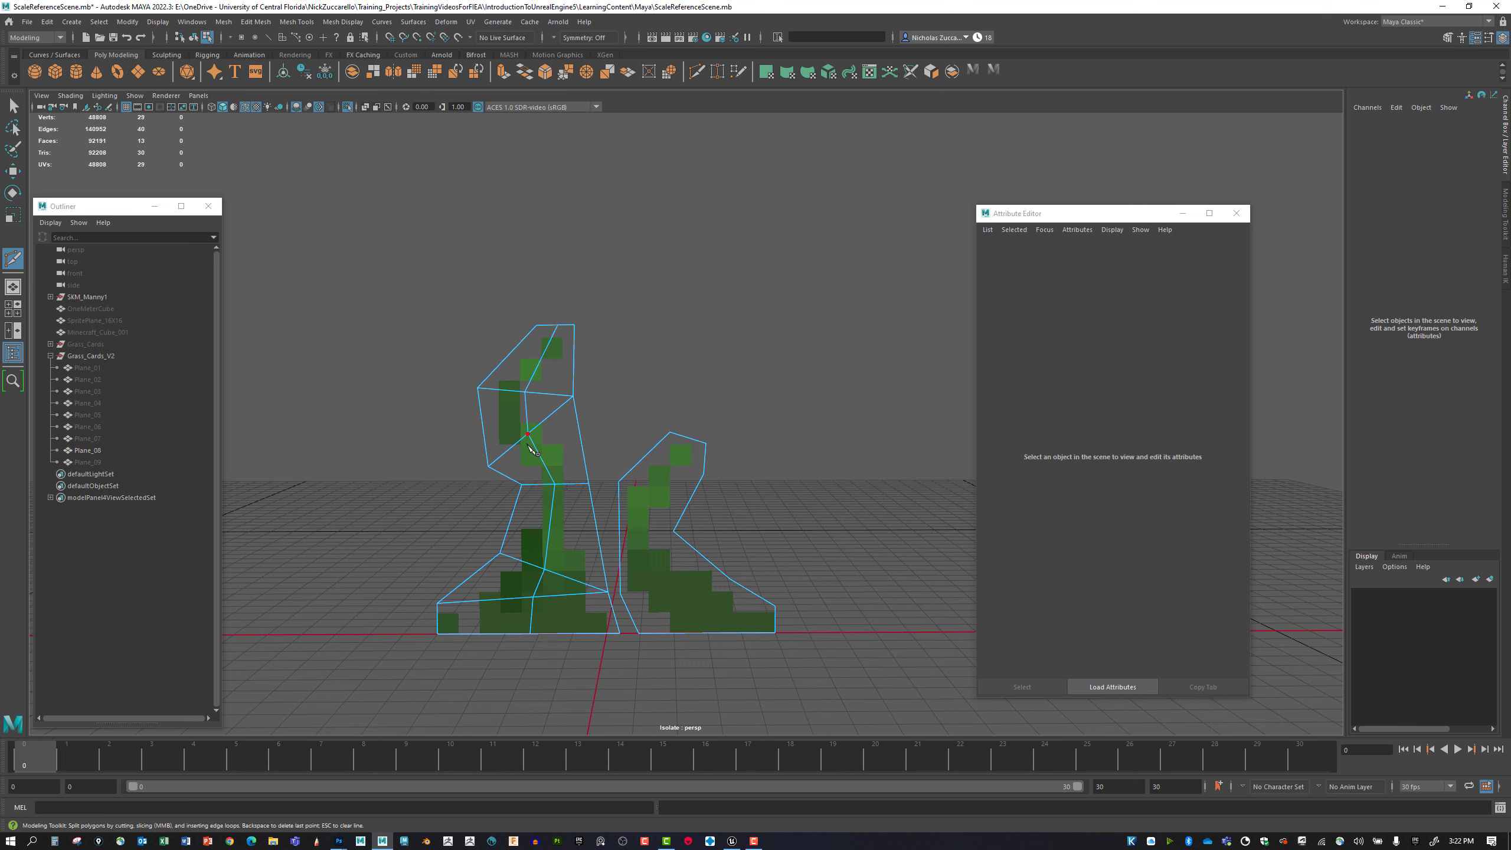
# Select the tall blade's outline vertices and move them along Z so the blade folds along its center line.
pyautogui.press('q')
pyautogui.keyDown('alt'); pyautogui.moveTo(579, 487); pyautogui.dragTo(561, 463, button='middle'); pyautogui.keyUp('alt')
pyautogui.keyDown('alt'); pyautogui.moveTo(562, 463); pyautogui.dragTo(546, 499); pyautogui.keyUp('alt')
pyautogui.hotkey('ctrl', 'z')
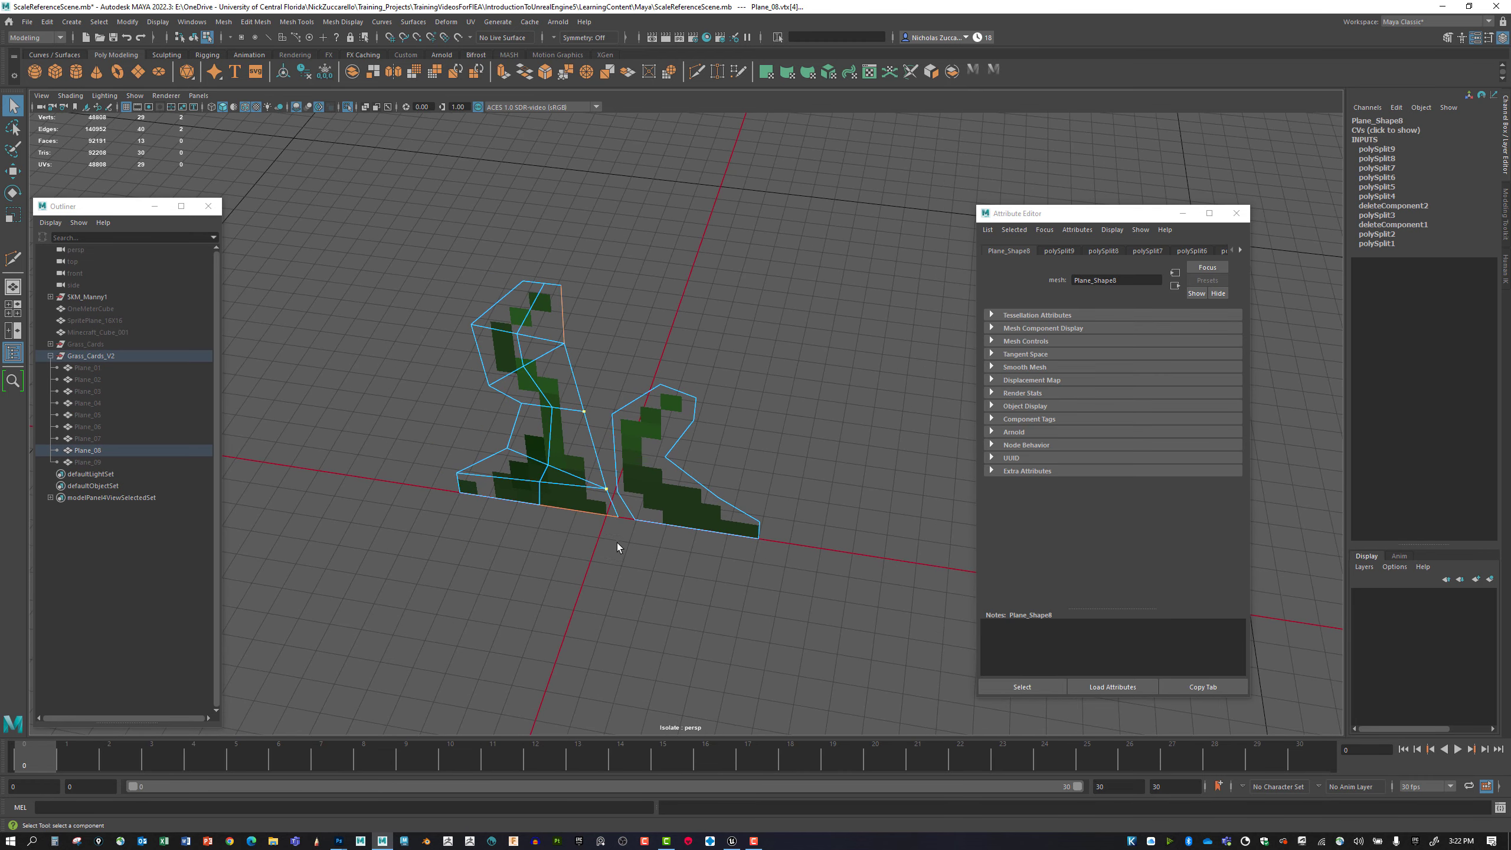
pyautogui.moveTo(558, 354); pyautogui.dragTo(563, 344, button='right')
pyautogui.keyDown('shift'); pyautogui.click(564, 344); pyautogui.keyUp('shift')
pyautogui.keyDown('shift'); pyautogui.click(488, 386); pyautogui.keyUp('shift')
pyautogui.keyDown('shift'); pyautogui.click(522, 405); pyautogui.keyUp('shift')
pyautogui.keyDown('shift'); pyautogui.click(462, 493); pyautogui.keyUp('shift')
pyautogui.press('w')
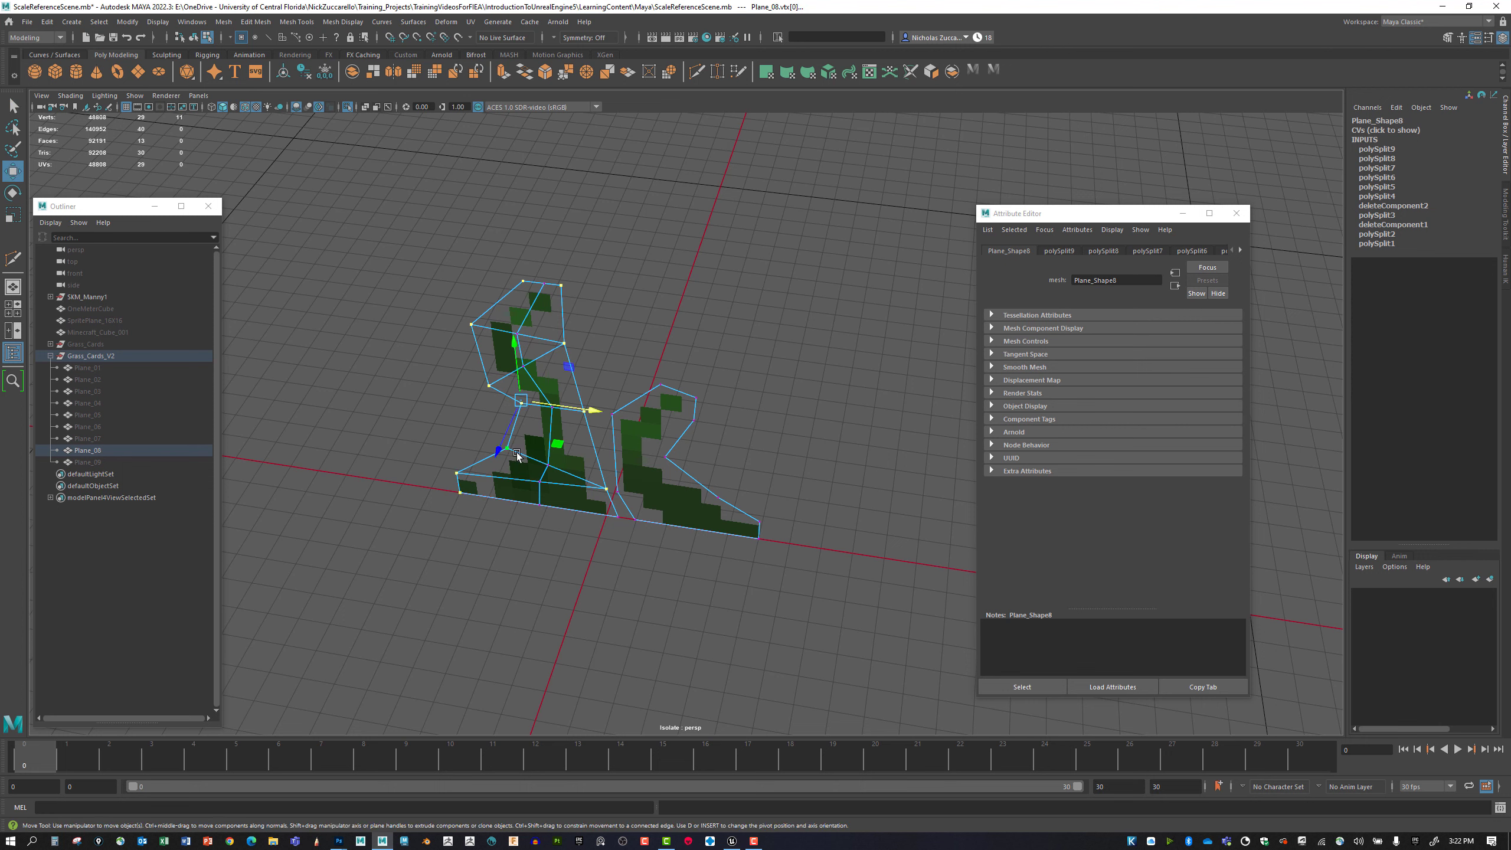
pyautogui.moveTo(502, 451); pyautogui.dragTo(510, 436)
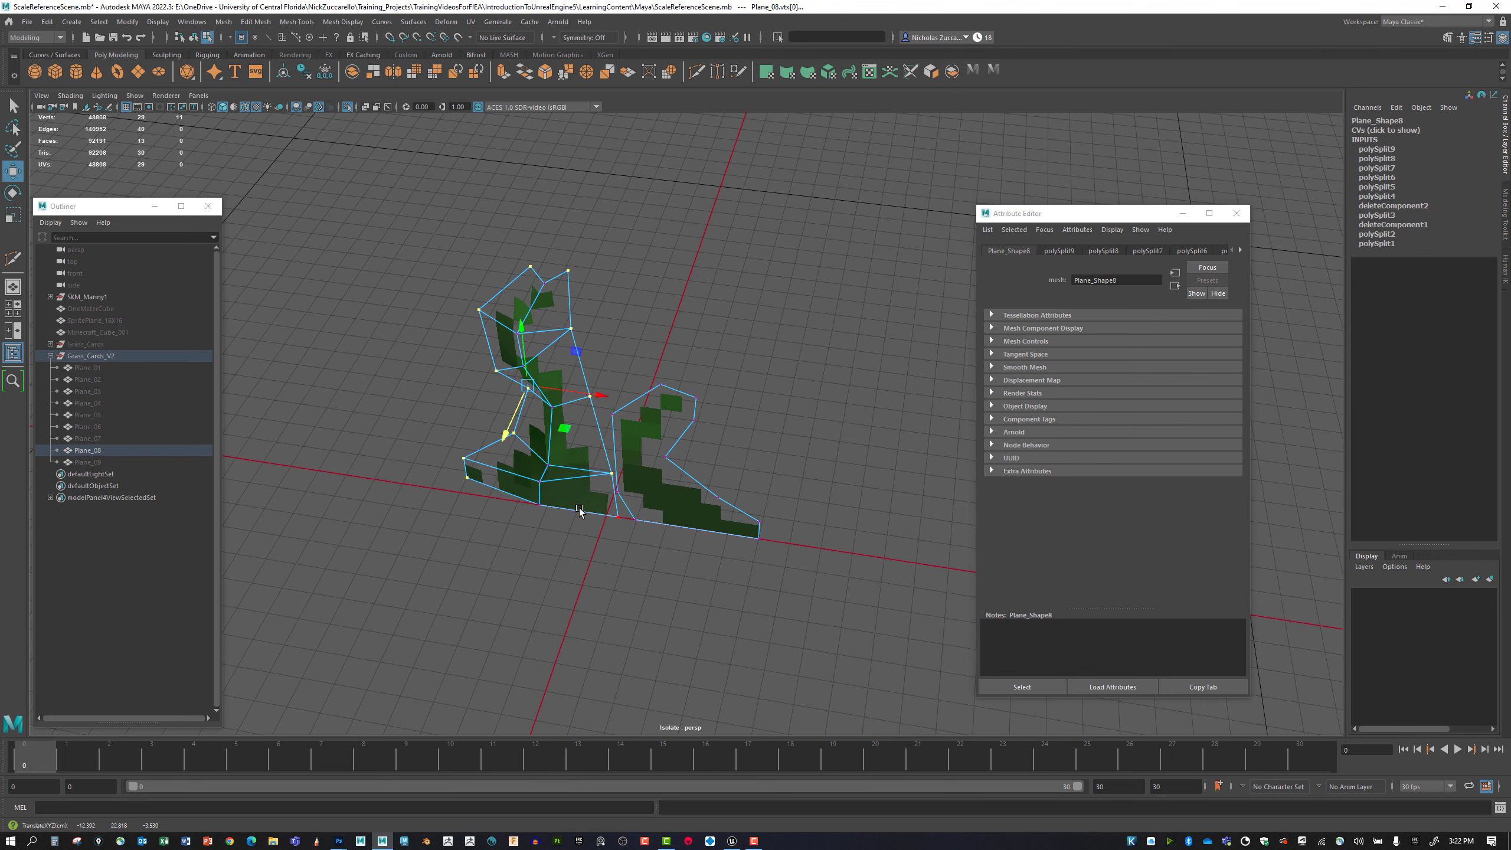
# Adjust the depth of the tall blade's base corner and middle vertices to refine its bend.
pyautogui.click(617, 517)
pyautogui.keyDown('alt'); pyautogui.moveTo(599, 523); pyautogui.dragTo(570, 500); pyautogui.keyUp('alt')
pyautogui.keyDown('alt'); pyautogui.moveTo(570, 500); pyautogui.dragTo(574, 506); pyautogui.keyUp('alt')
pyautogui.moveTo(639, 442); pyautogui.dragTo(622, 441)
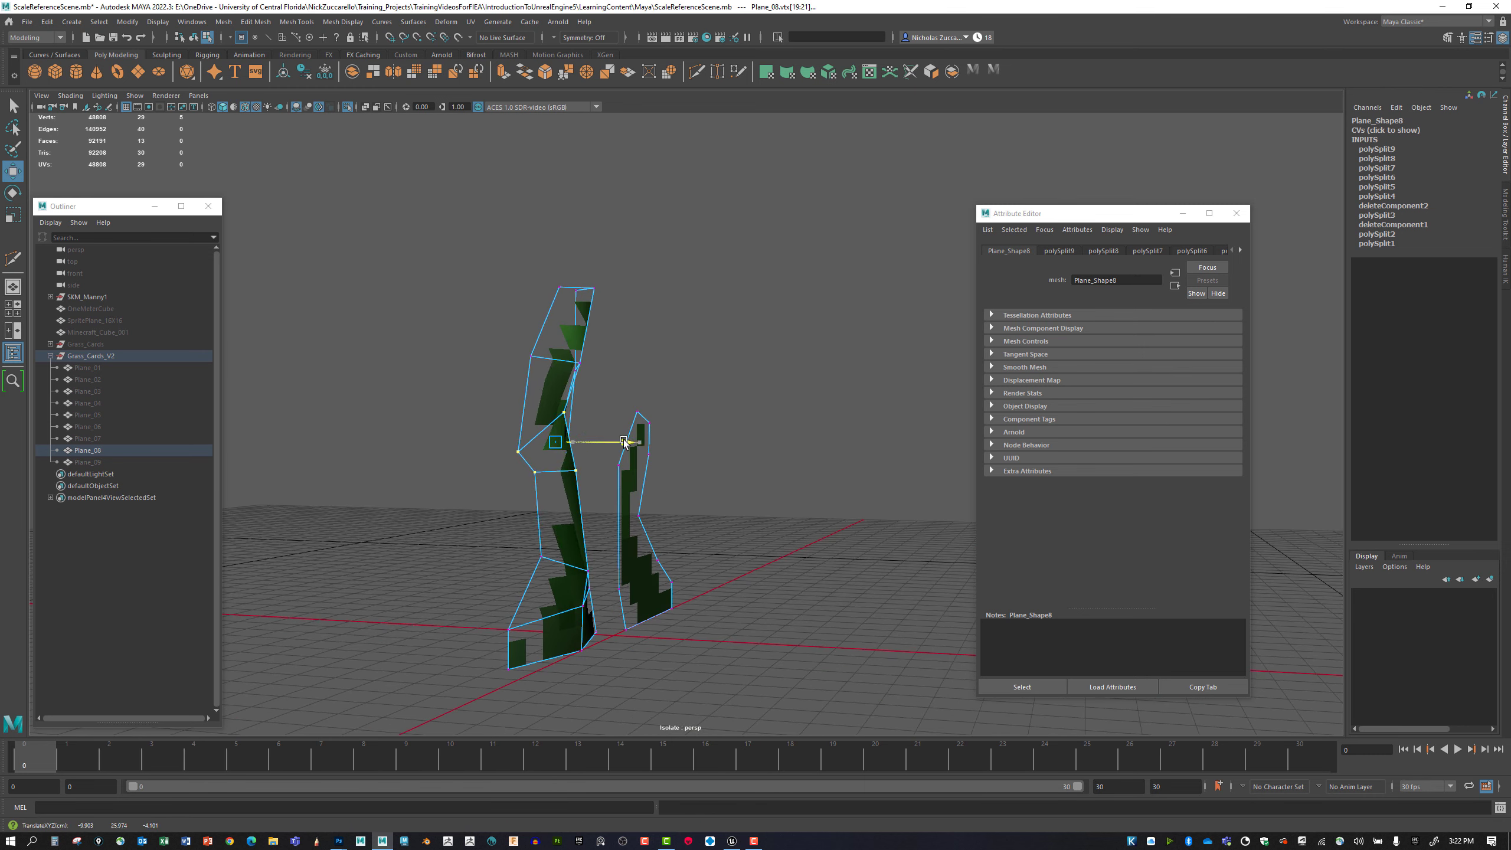
pyautogui.keyDown('alt'); pyautogui.moveTo(546, 532); pyautogui.dragTo(405, 522); pyautogui.keyUp('alt')
pyautogui.keyDown('alt'); pyautogui.moveTo(379, 524); pyautogui.dragTo(578, 585); pyautogui.keyUp('alt')
pyautogui.click(549, 563)
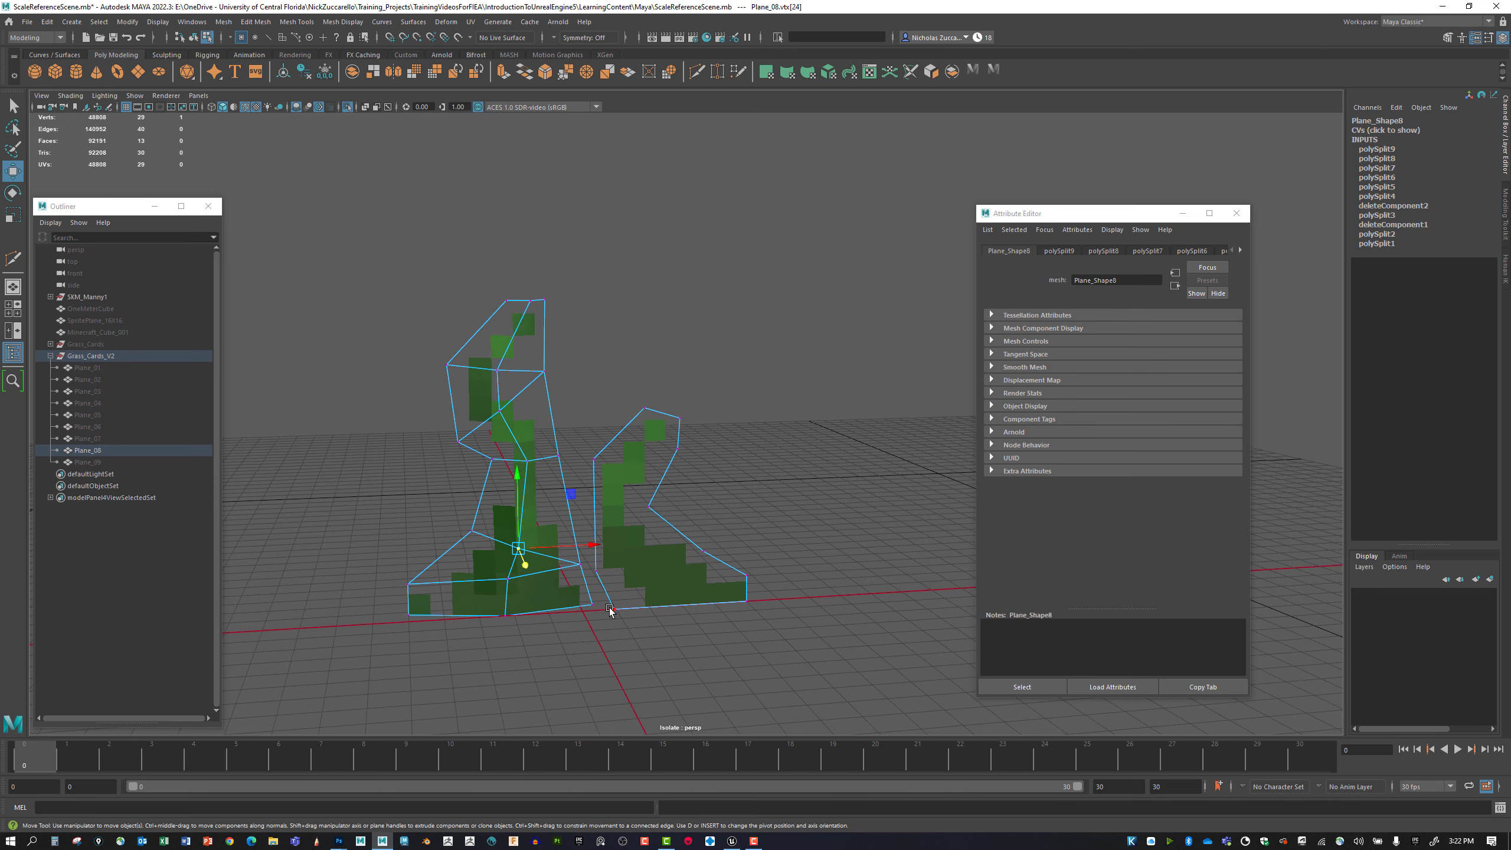
# Return to object selection mode and select Plane_08 to check the folded blade from several angles.
pyautogui.press('F8')
pyautogui.click(741, 634)
pyautogui.keyDown('alt'); pyautogui.moveTo(742, 634); pyautogui.dragTo(654, 580); pyautogui.keyUp('alt')
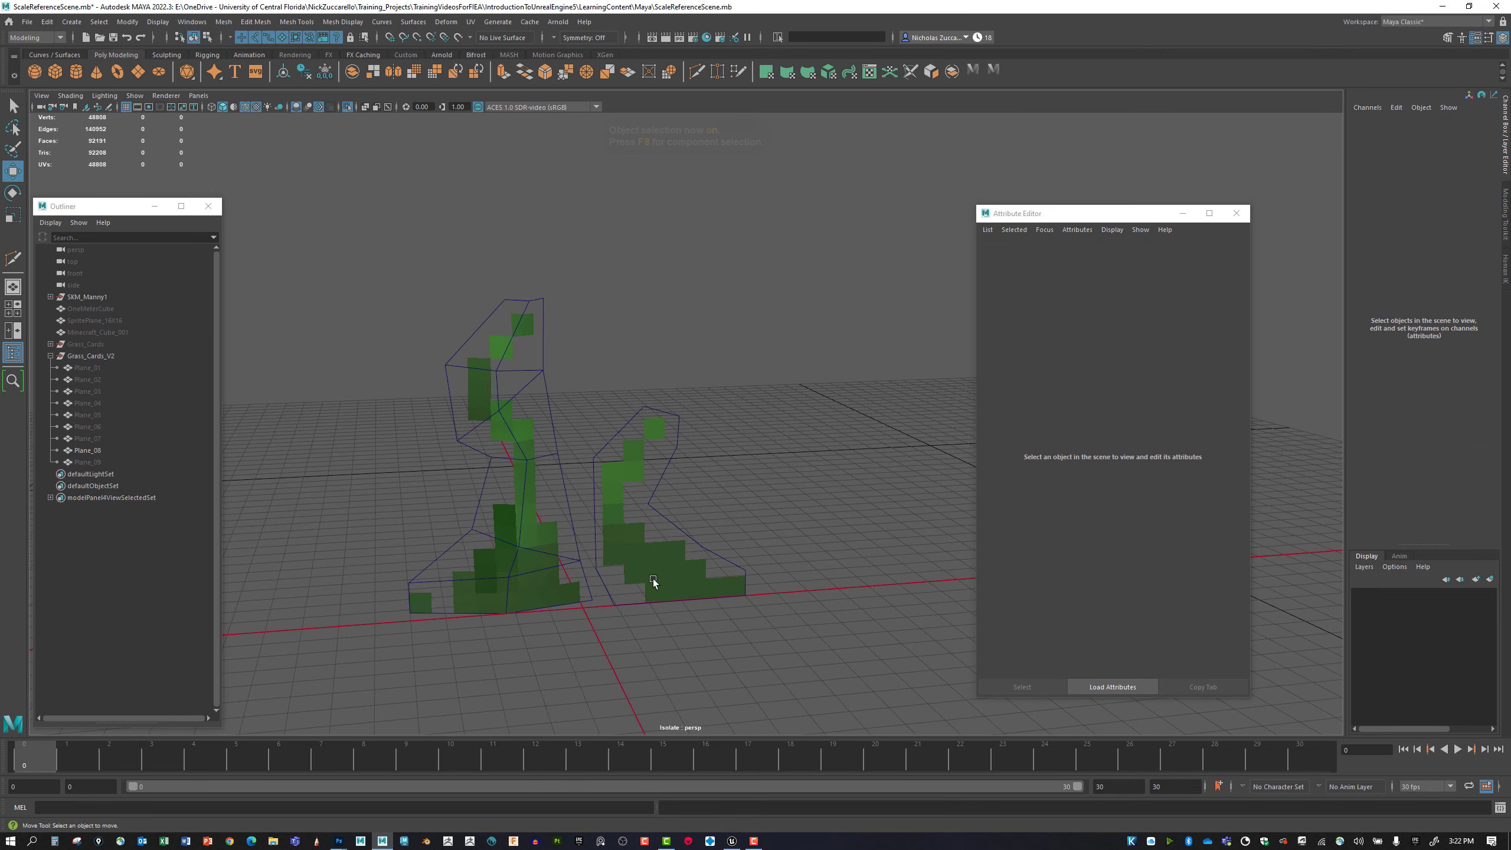
pyautogui.keyDown('alt'); pyautogui.moveTo(654, 580); pyautogui.dragTo(629, 562, button='middle'); pyautogui.keyUp('alt')
pyautogui.click(629, 562)
pyautogui.moveTo(629, 562)
pyautogui.keyDown('alt'); pyautogui.mouseDown()
pyautogui.moveTo(576, 558)
pyautogui.moveTo(550, 592)
pyautogui.moveTo(627, 591)
pyautogui.moveTo(556, 587)
pyautogui.moveTo(572, 580)
pyautogui.moveTo(498, 531)
pyautogui.moveTo(640, 619)
pyautogui.moveTo(624, 622)
pyautogui.moveTo(628, 544)
pyautogui.moveTo(674, 558)
pyautogui.moveTo(668, 540)
pyautogui.mouseUp(); pyautogui.keyUp('alt')
pyautogui.keyDown('alt'); pyautogui.moveTo(668, 539); pyautogui.dragTo(727, 572, button='right'); pyautogui.keyUp('alt')
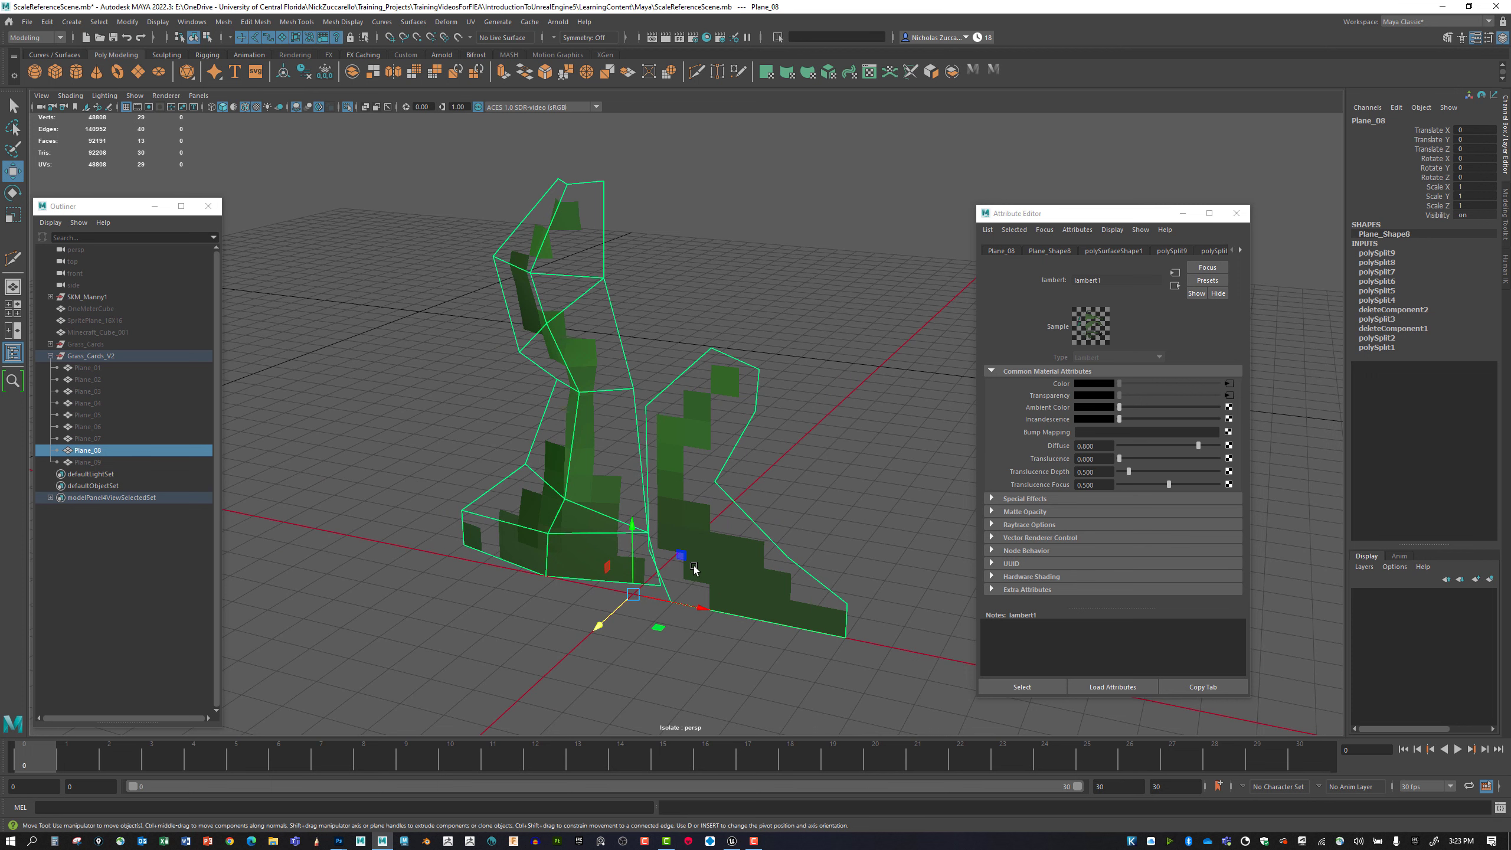
# Cut cross edges across the short blade at its base, bends and tip with the Multi-Cut tool.
pyautogui.hotkey('ctrl', 'shift', 'x')
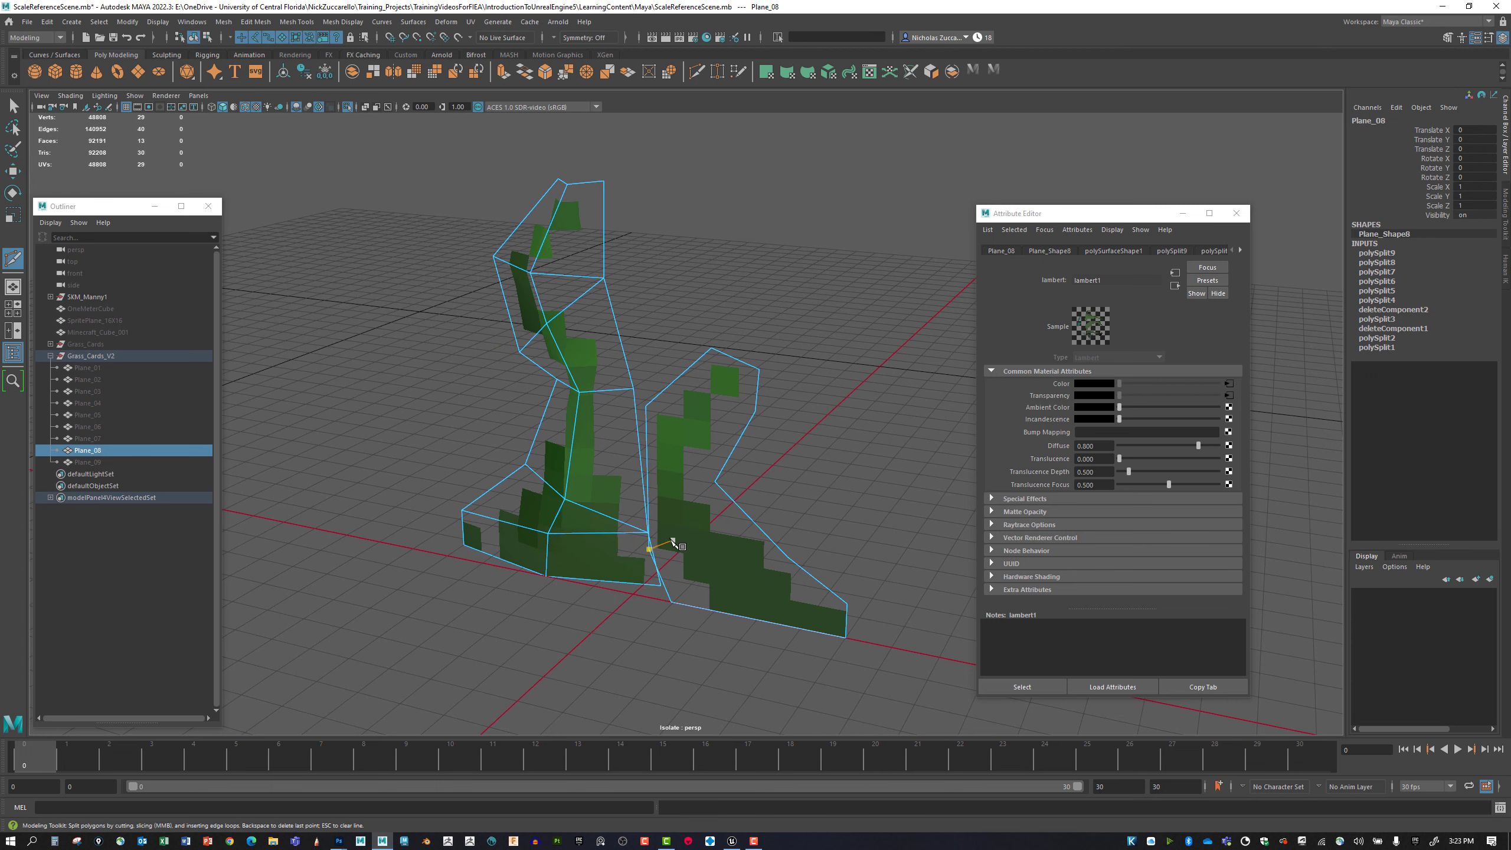
pyautogui.keyDown('alt'); pyautogui.moveTo(677, 542); pyautogui.dragTo(730, 586); pyautogui.keyUp('alt')
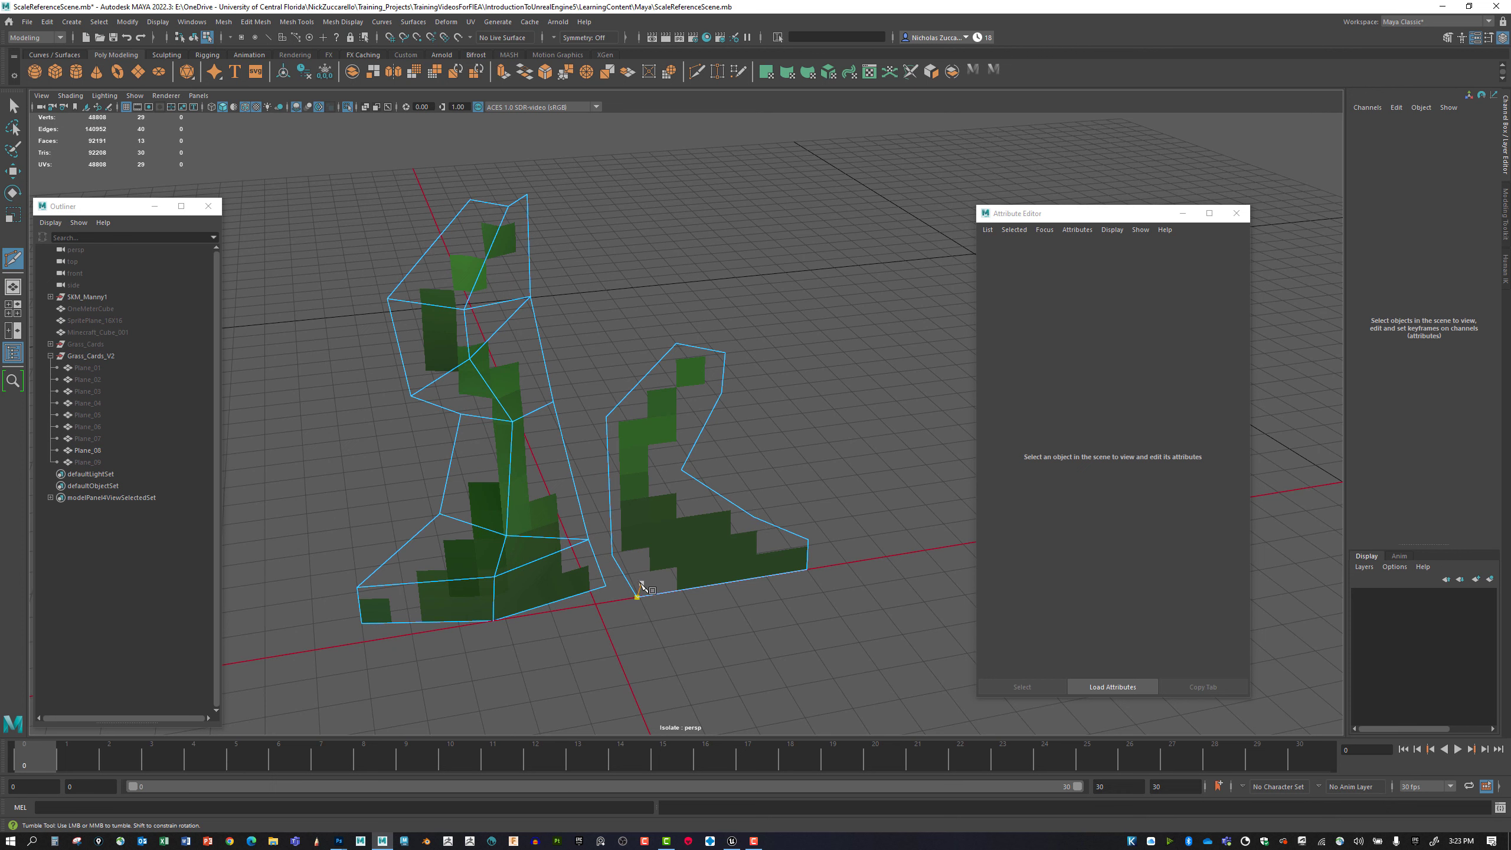
pyautogui.moveTo(715, 494); pyautogui.dragTo(607, 360)
pyautogui.rightClick(670, 506)
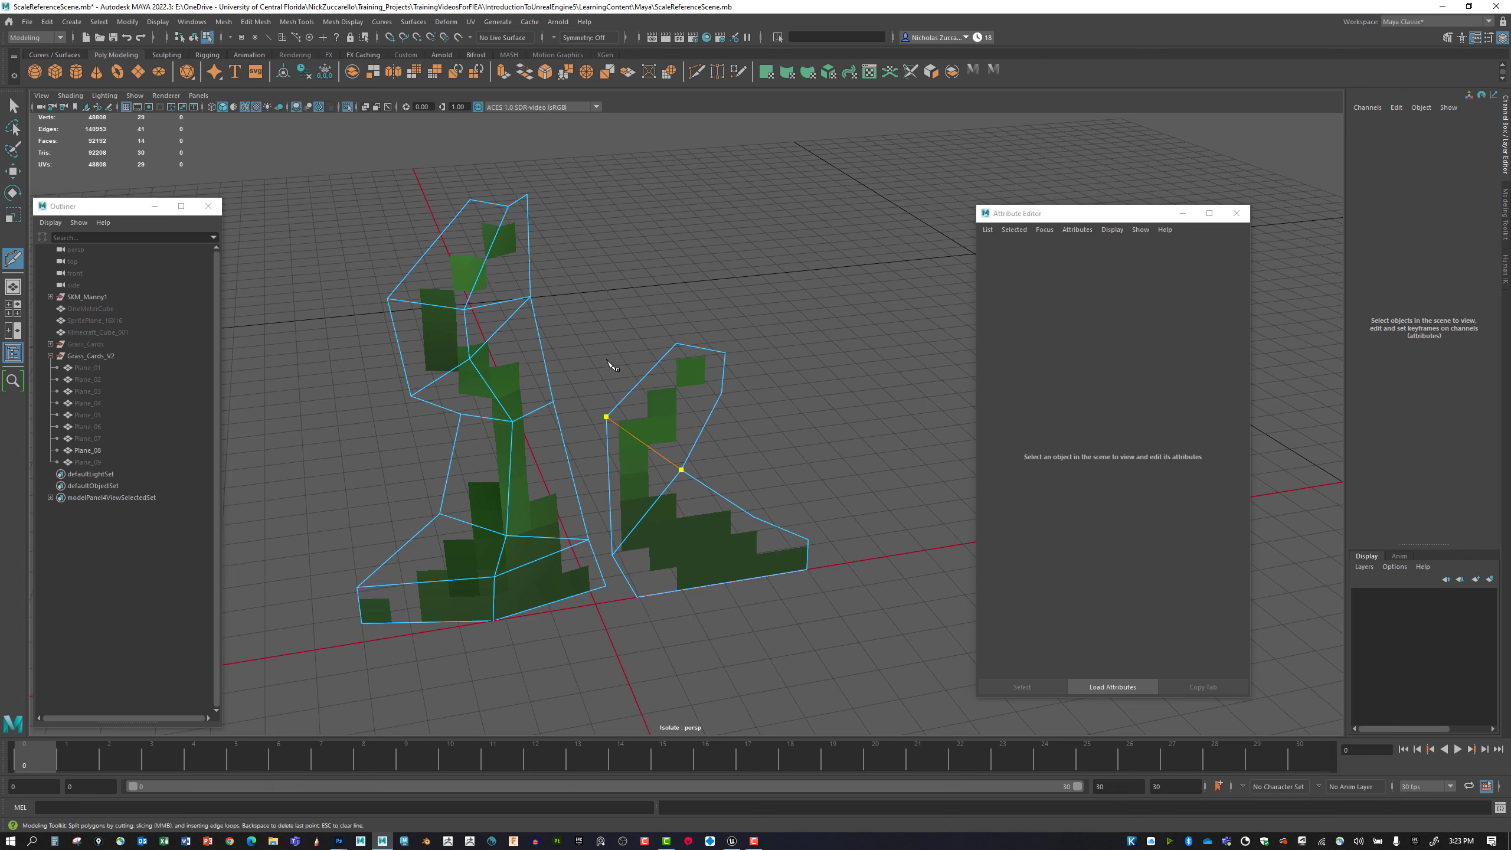
pyautogui.rightClick(660, 447)
pyautogui.moveTo(703, 434); pyautogui.dragTo(722, 393)
pyautogui.rightClick(737, 507)
pyautogui.rightClick(745, 586)
# Cut a lengthwise center line through the short blade from its bottom edge up through the cross edges.
pyautogui.click(747, 579)
pyautogui.click(650, 509)
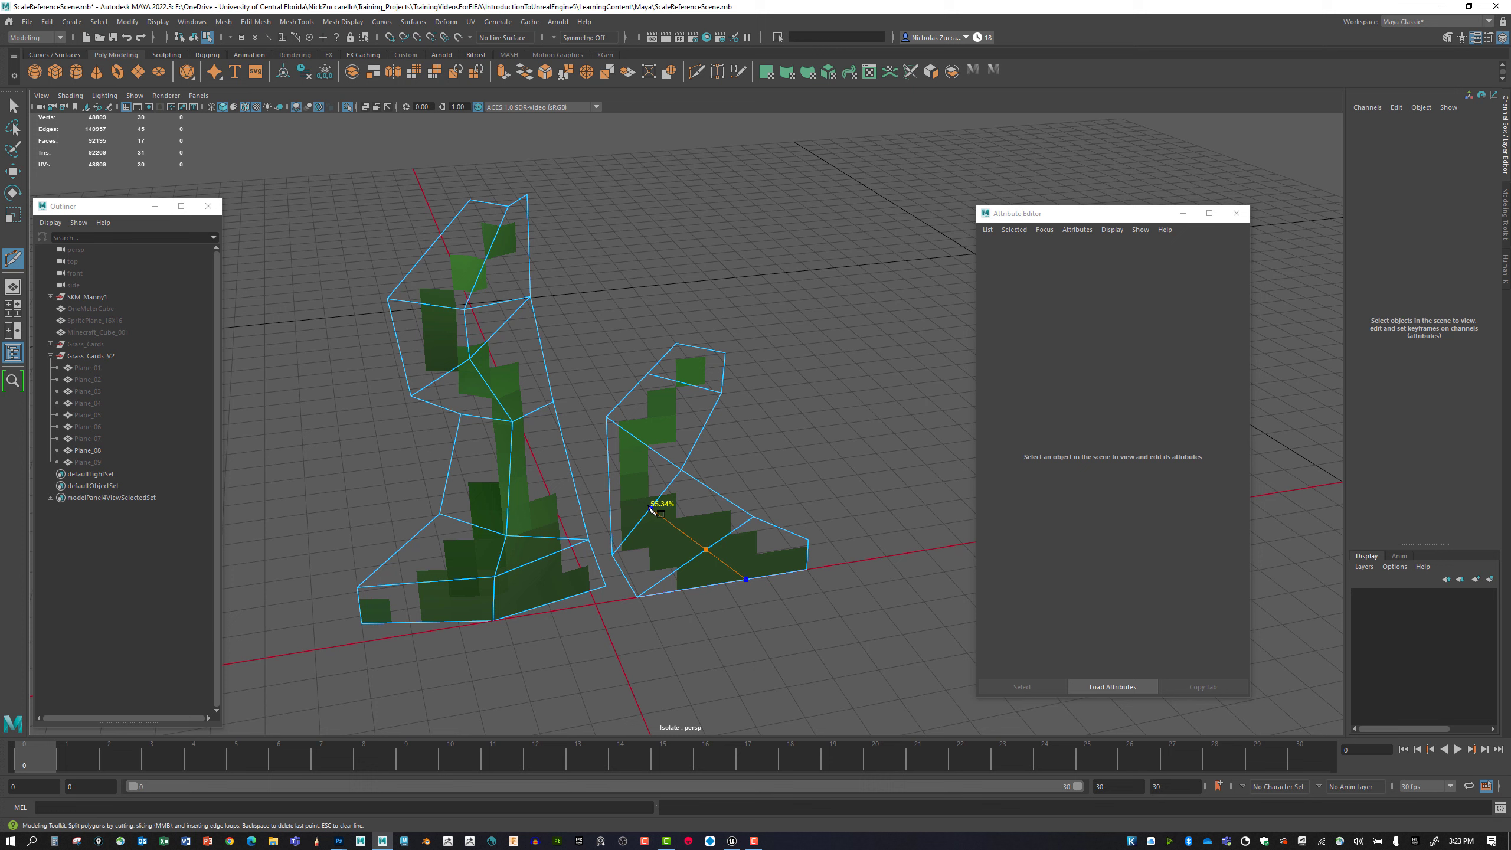
pyautogui.click(643, 442)
pyautogui.rightClick(674, 498)
pyautogui.press('q')
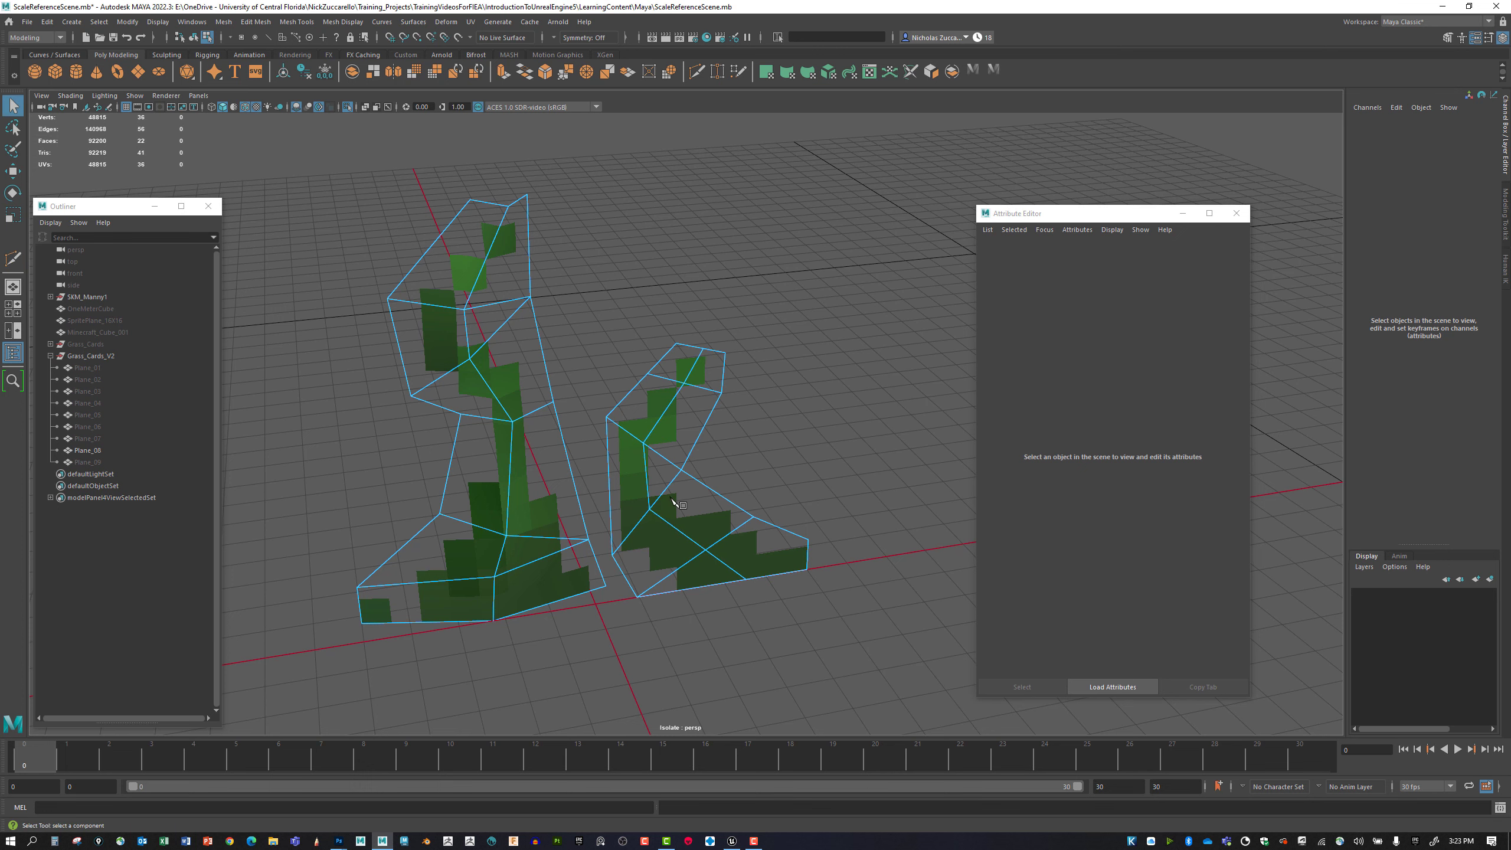
# Select the short blade's center-line edges and move them along Z so the blade folds lengthwise.
pyautogui.keyDown('alt'); pyautogui.moveTo(708, 493); pyautogui.dragTo(699, 452, button='middle'); pyautogui.keyUp('alt')
pyautogui.keyDown('alt'); pyautogui.moveTo(698, 452); pyautogui.dragTo(695, 488); pyautogui.keyUp('alt')
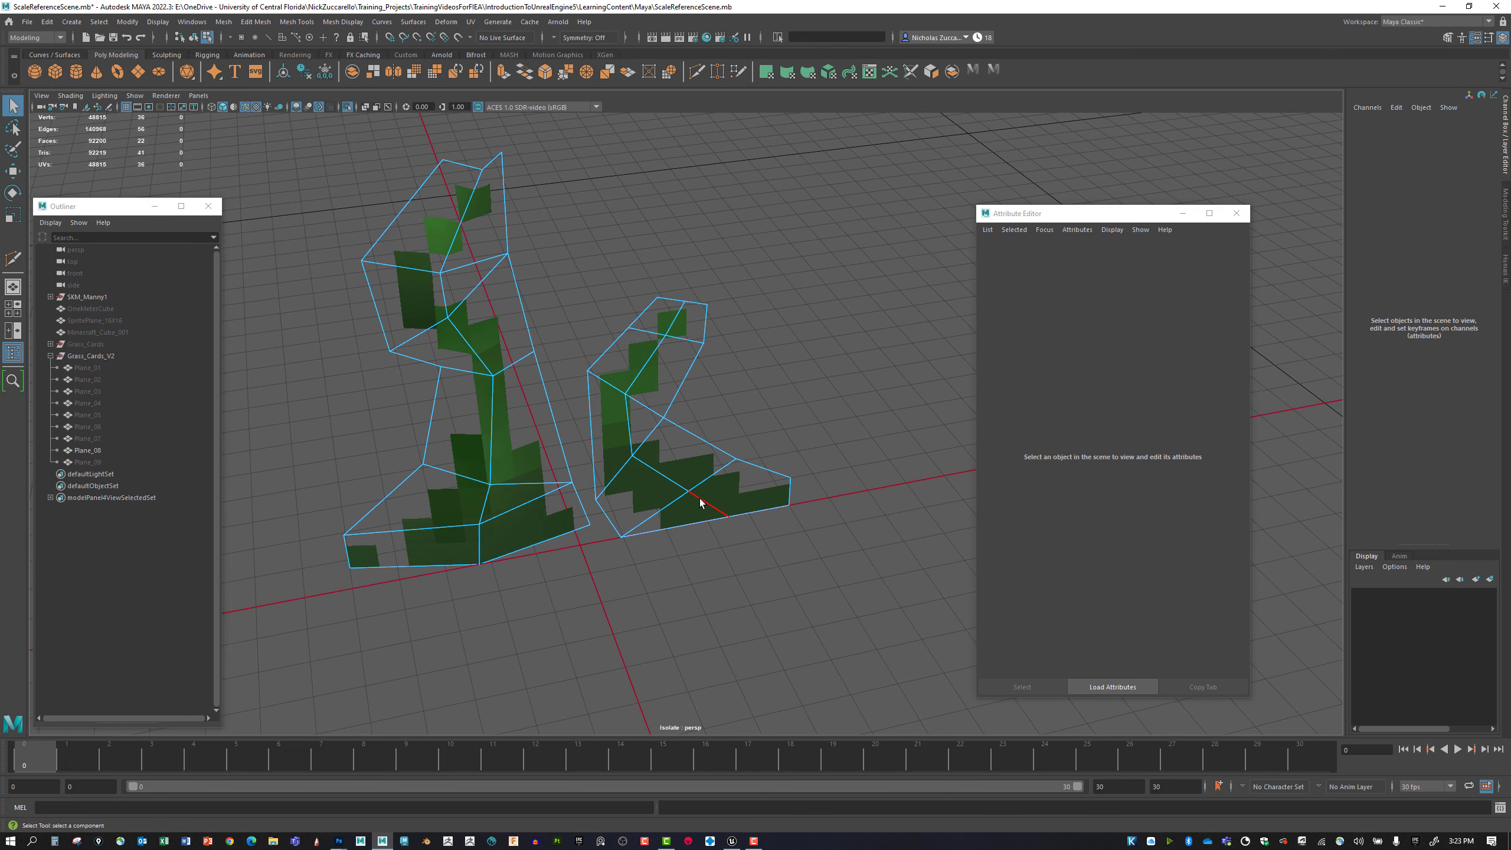
pyautogui.moveTo(700, 503); pyautogui.dragTo(696, 473, button='right')
pyautogui.click(706, 506)
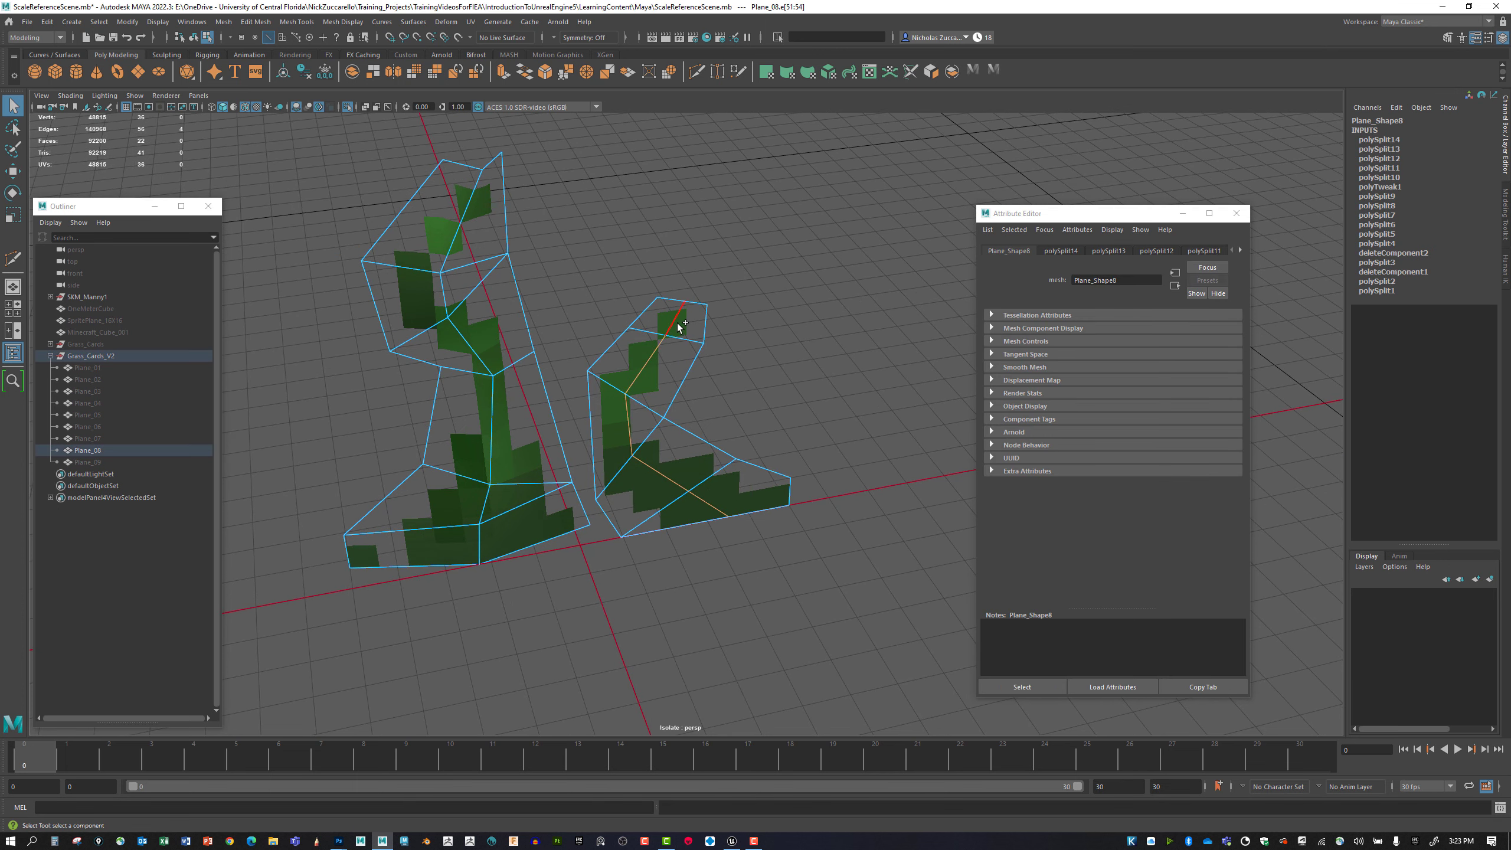
pyautogui.press('w')
pyautogui.keyDown('alt'); pyautogui.moveTo(664, 415); pyautogui.dragTo(702, 466); pyautogui.keyUp('alt')
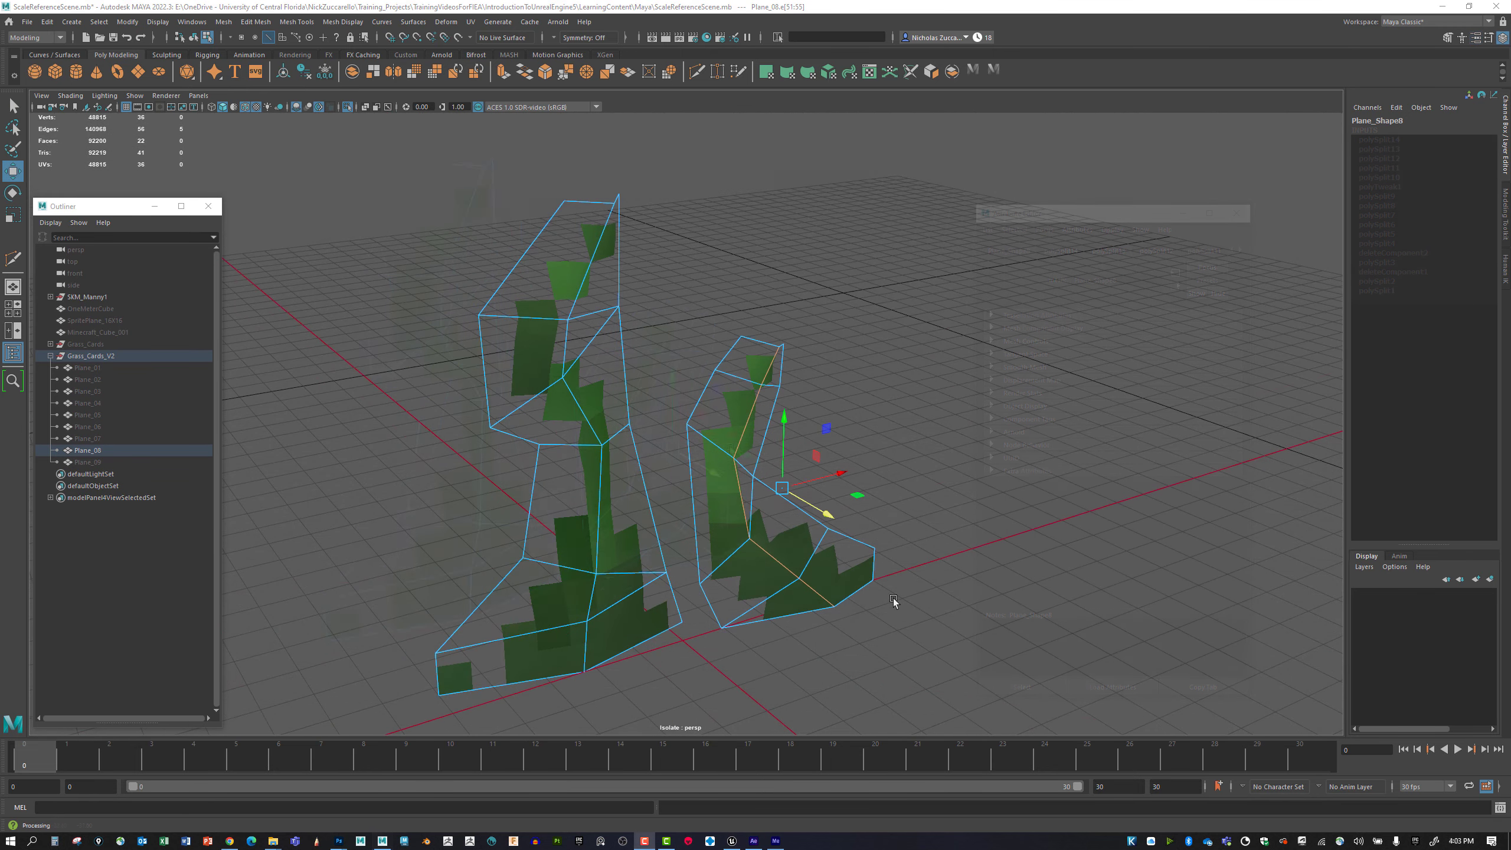
# Select Plane_01 through Plane_09 in the Grass_Cards_V2 group and unhide them all.
pyautogui.click(101, 461)
pyautogui.keyDown('shift'); pyautogui.click(99, 367); pyautogui.keyUp('shift')
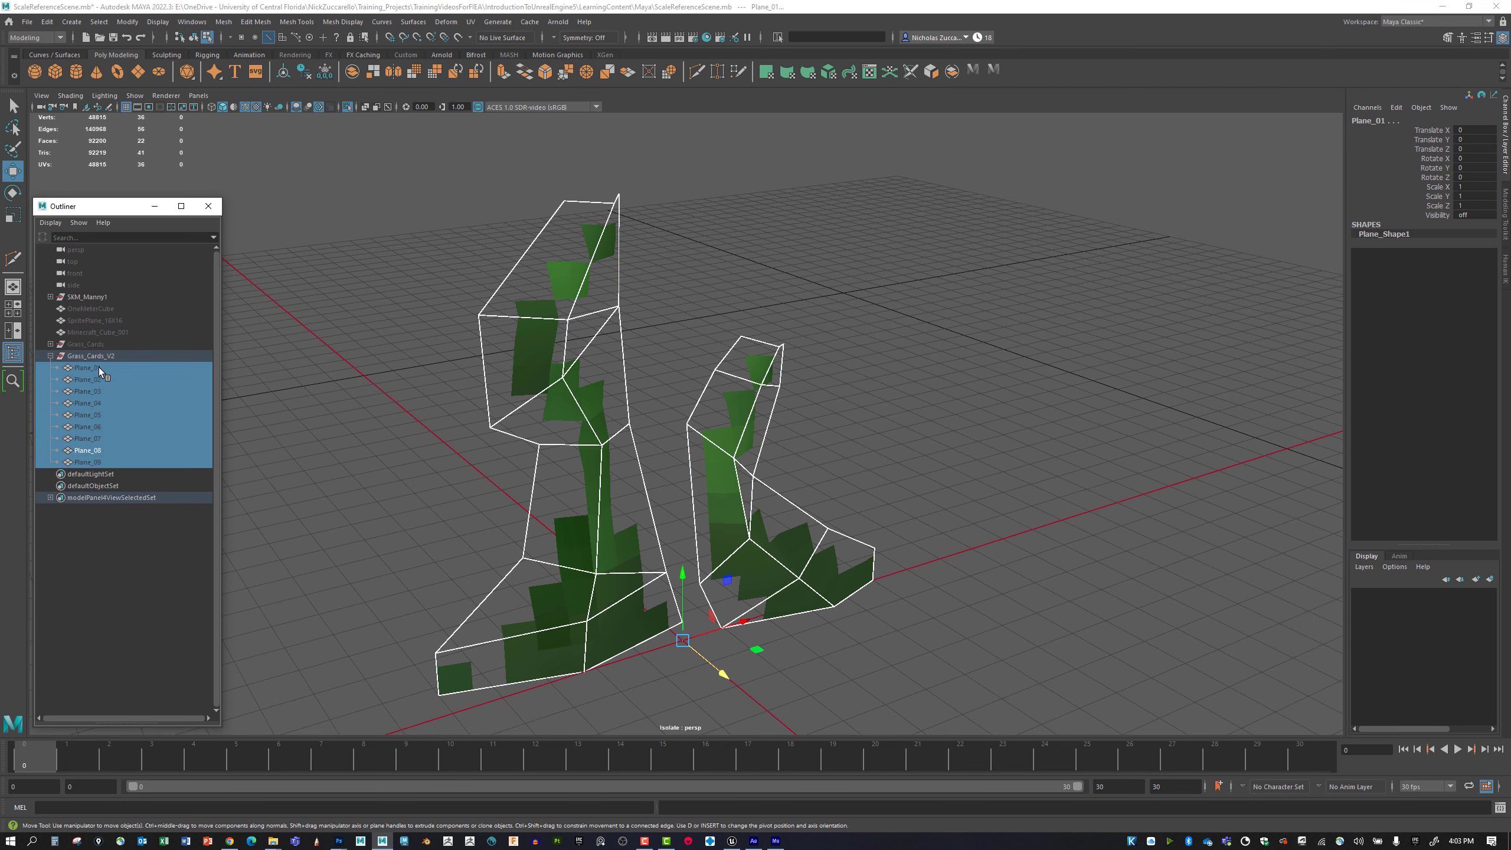
pyautogui.hotkey('shift', 'h')
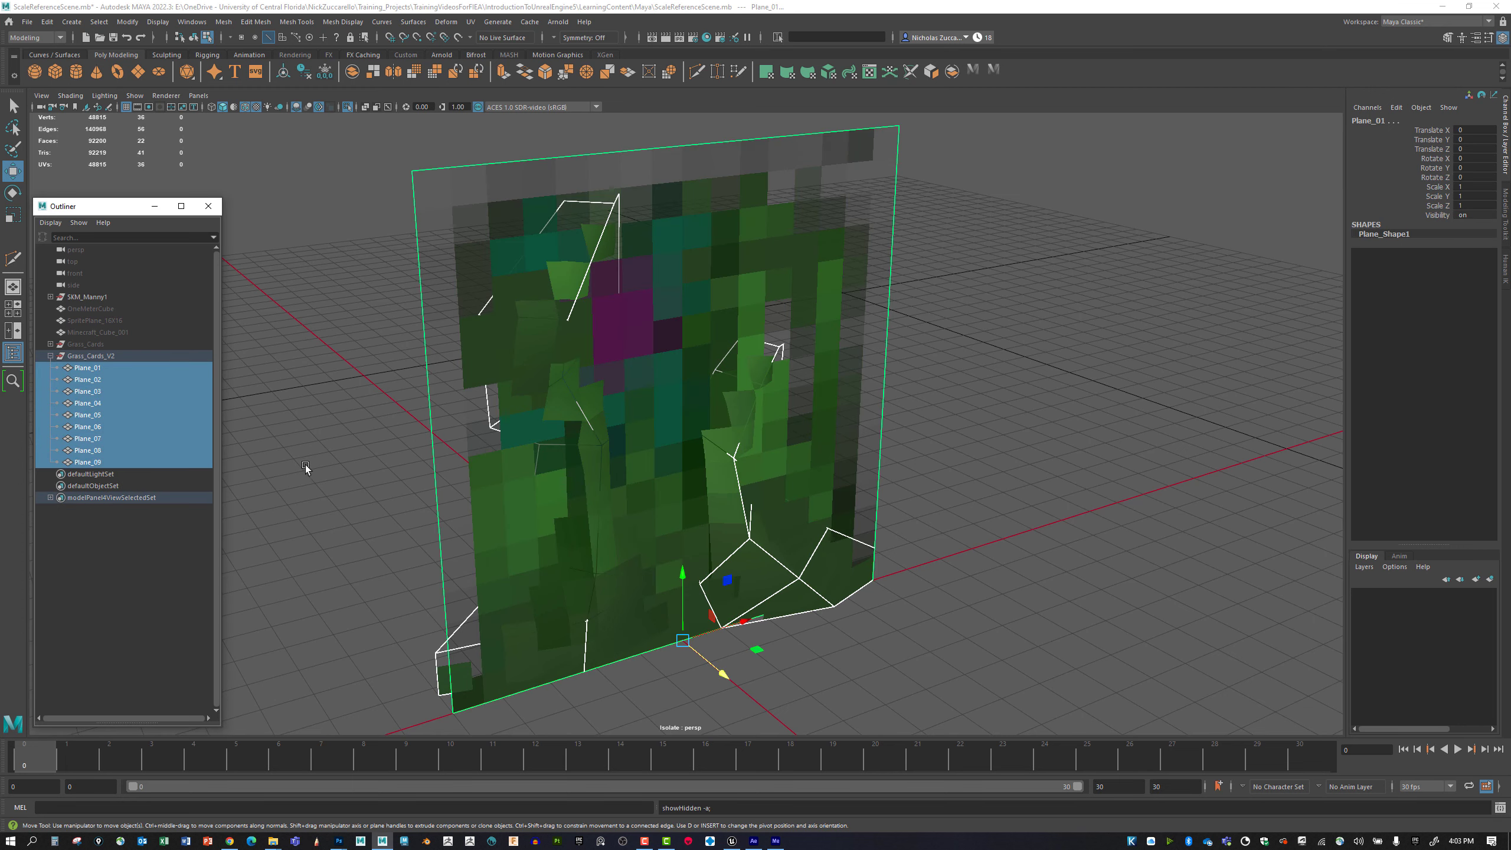
pyautogui.keyDown('alt'); pyautogui.moveTo(304, 466); pyautogui.dragTo(273, 432); pyautogui.keyUp('alt')
# Export the Grass_Cards_V2 group as FBX, overwriting GrassCards_NineCards_V2.fbx in the FBX folder.
pyautogui.click(118, 356)
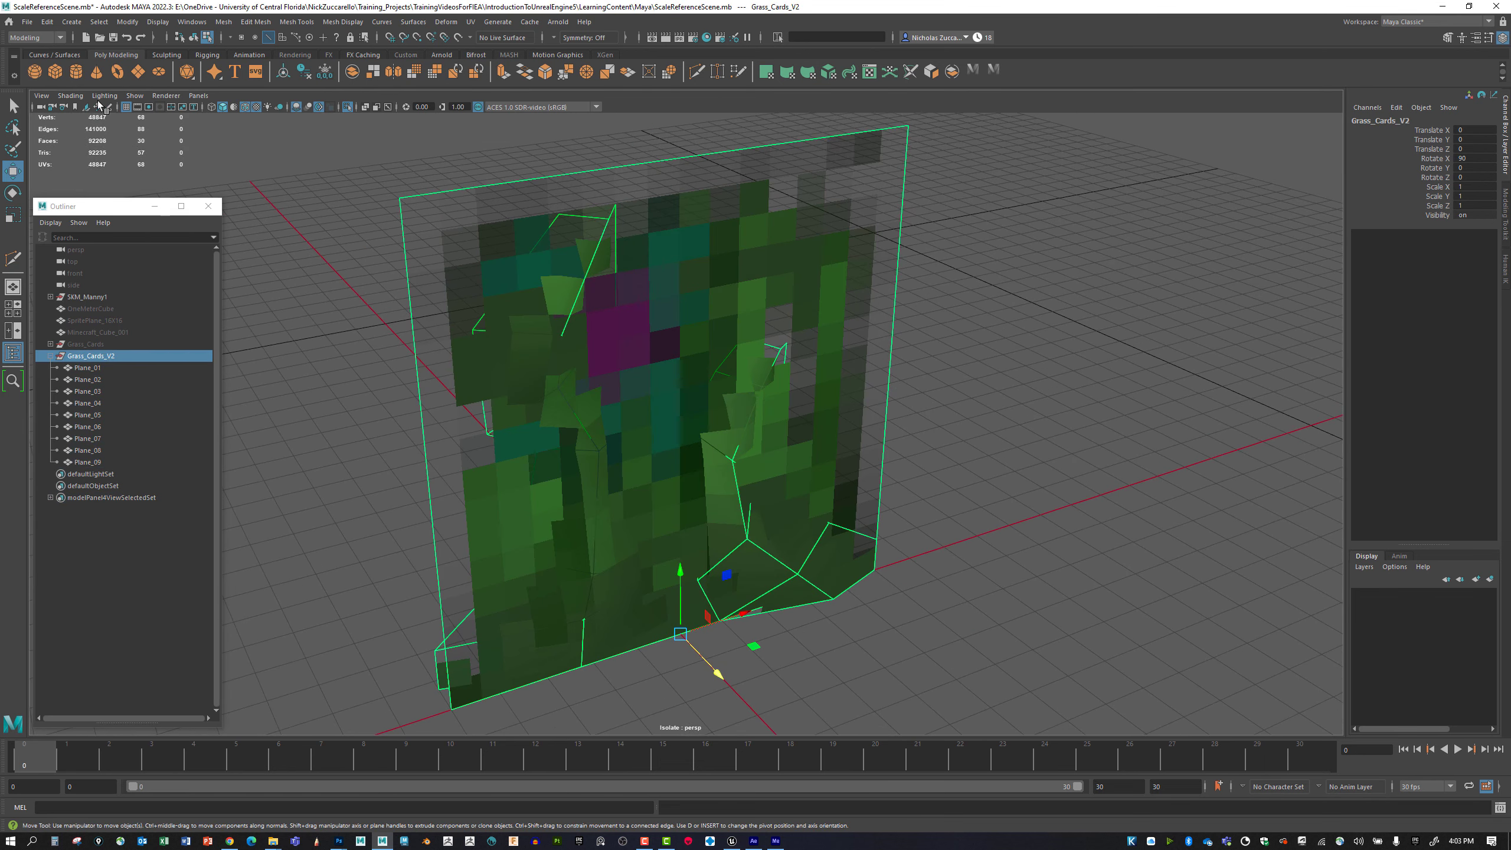
pyautogui.click(27, 22)
pyautogui.click(60, 169)
pyautogui.click(774, 360)
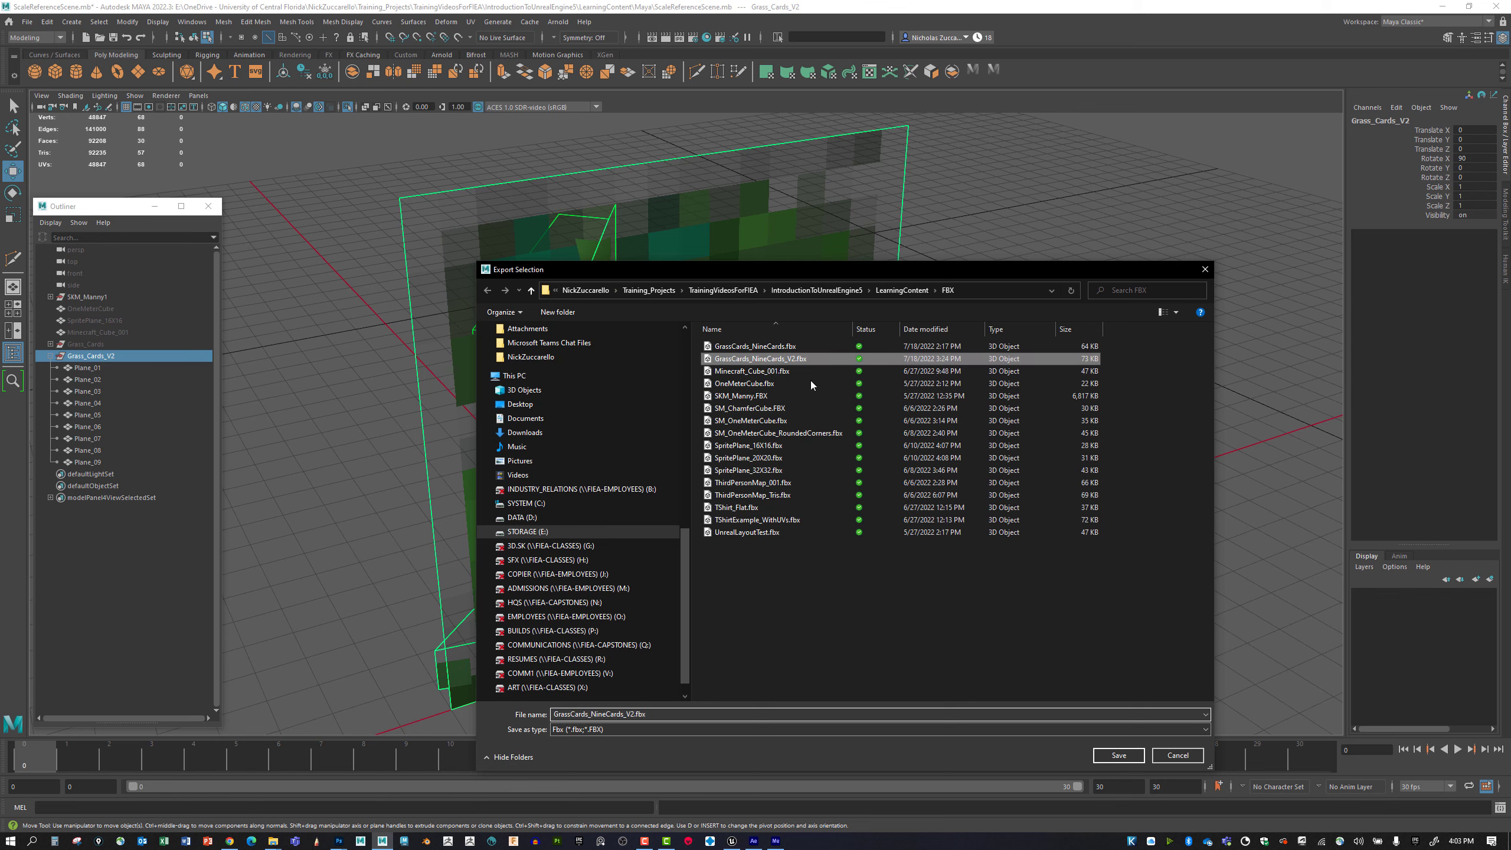
pyautogui.click(1121, 756)
pyautogui.click(796, 426)
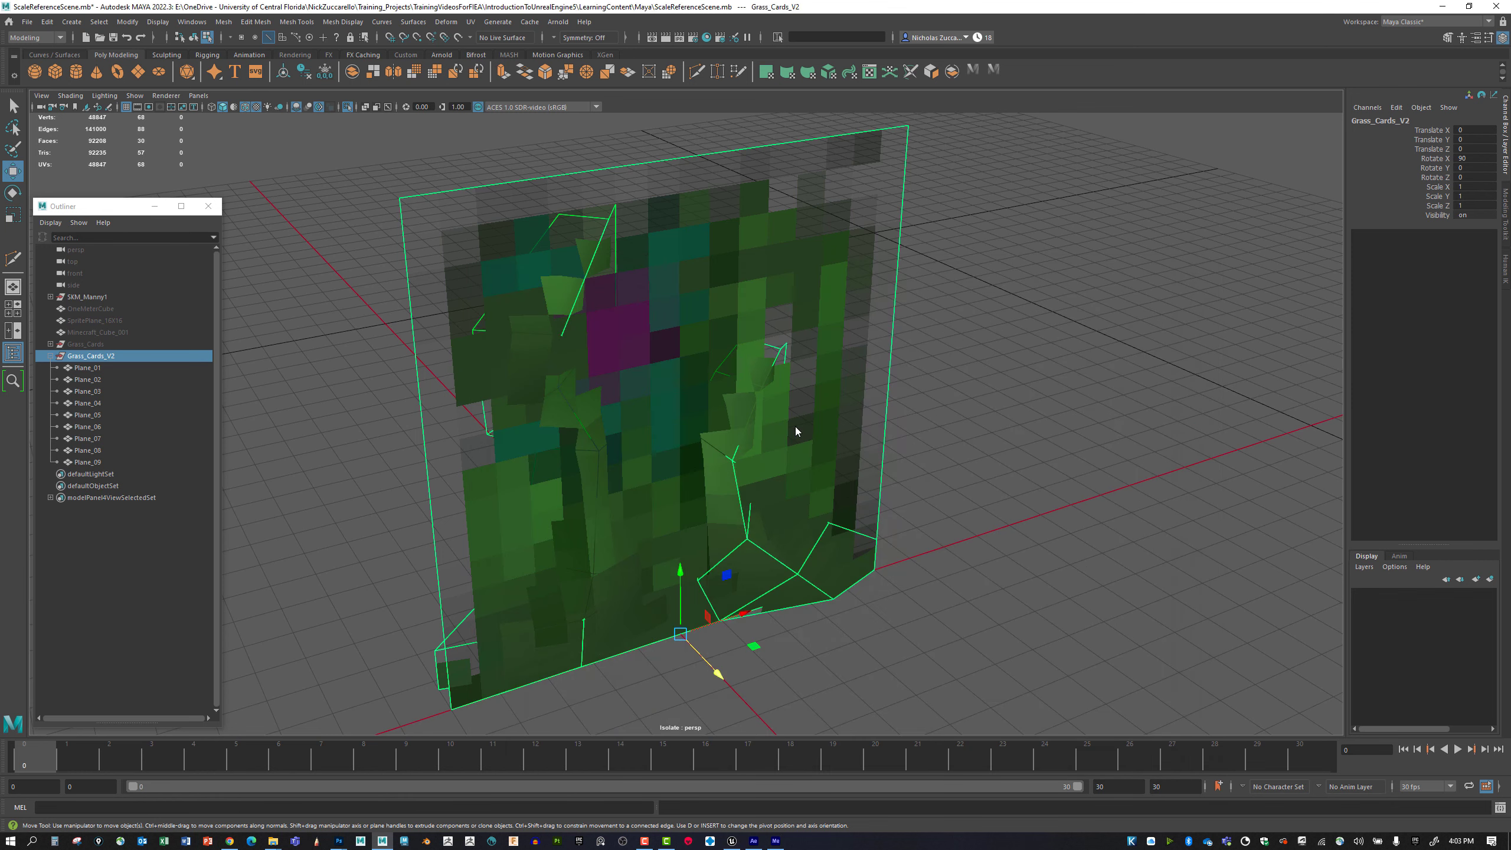
pyautogui.click(1121, 780)
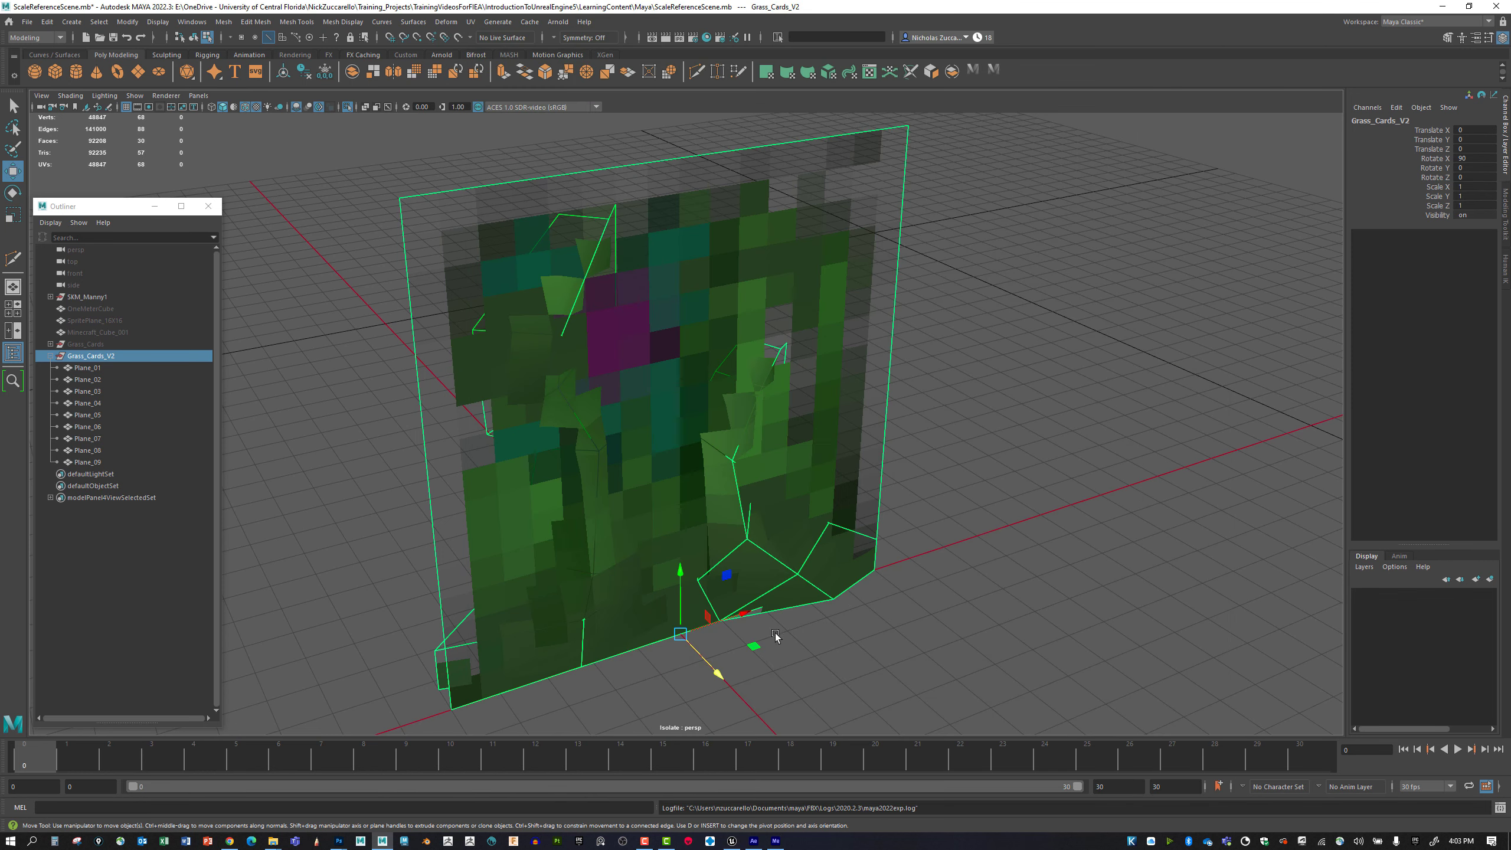
# Switch to Unreal Editor and reimport all nine static meshes in the GrassCardsV2 folder.
pyautogui.click(732, 840)
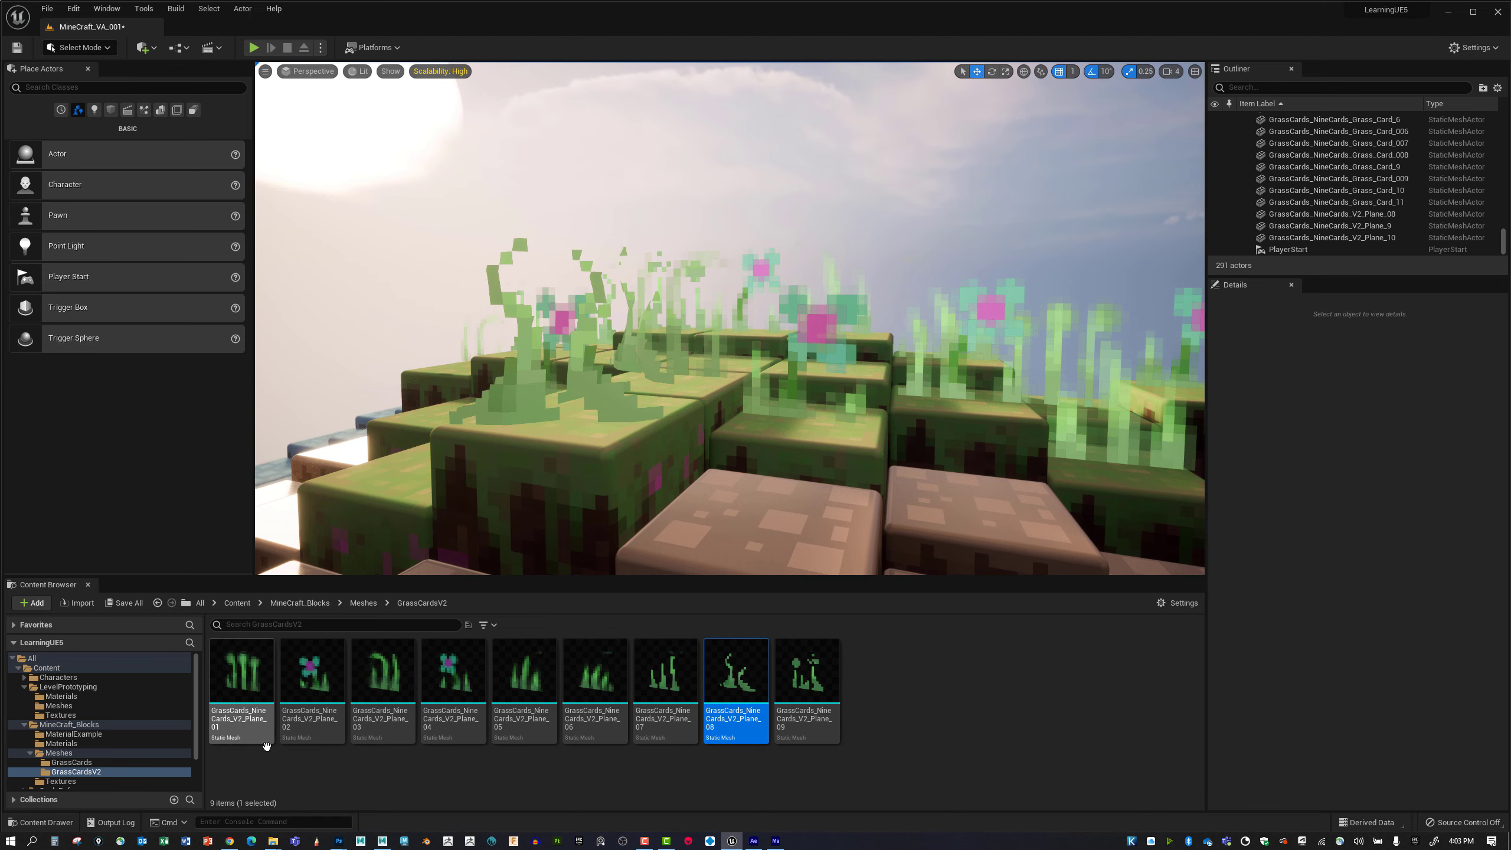
pyautogui.click(252, 701)
pyautogui.keyDown('shift'); pyautogui.click(794, 693); pyautogui.keyUp('shift')
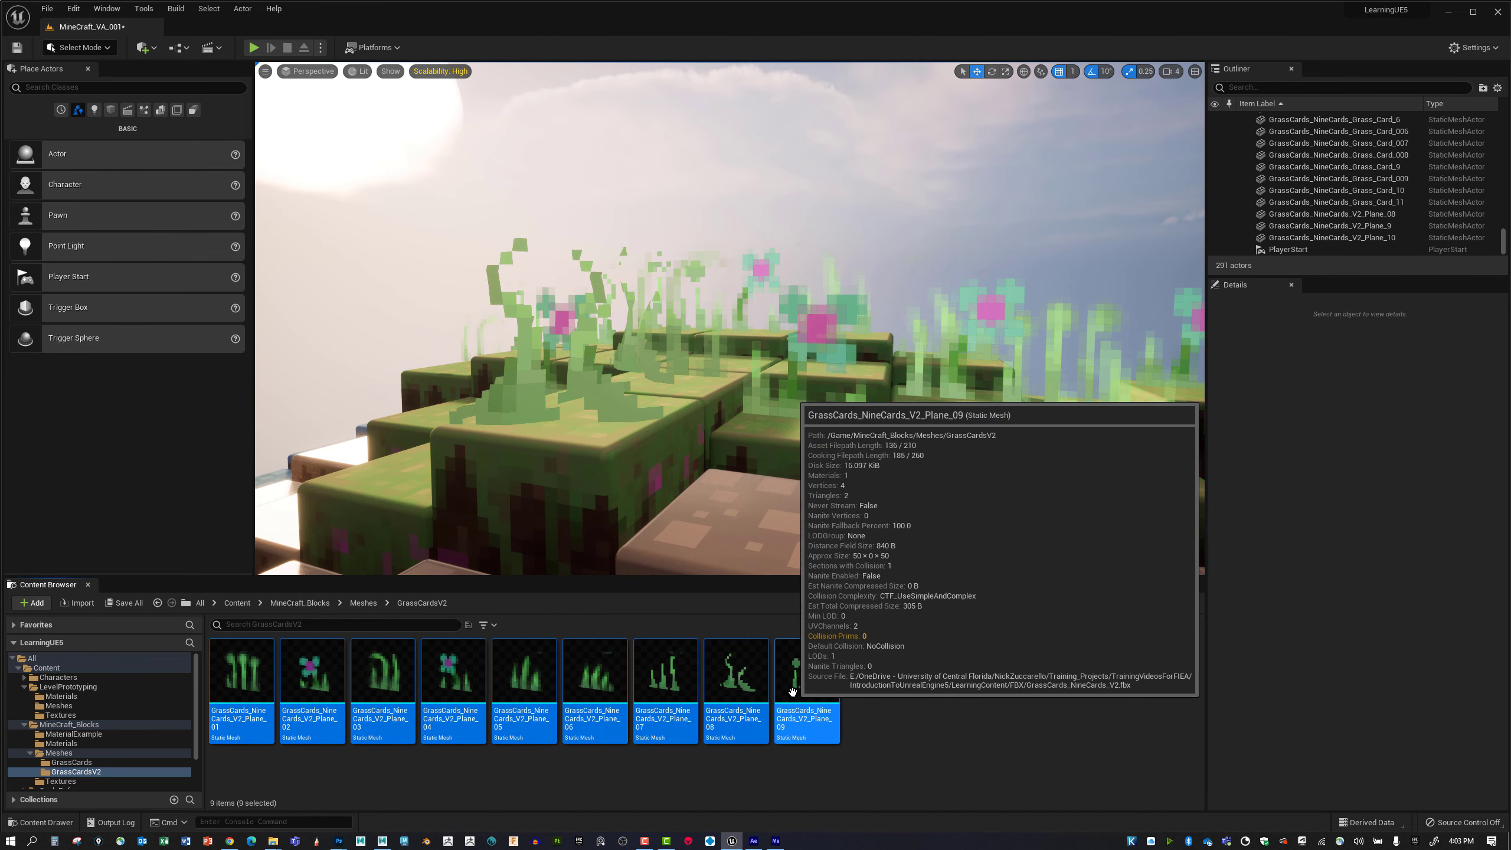
pyautogui.rightClick(794, 691)
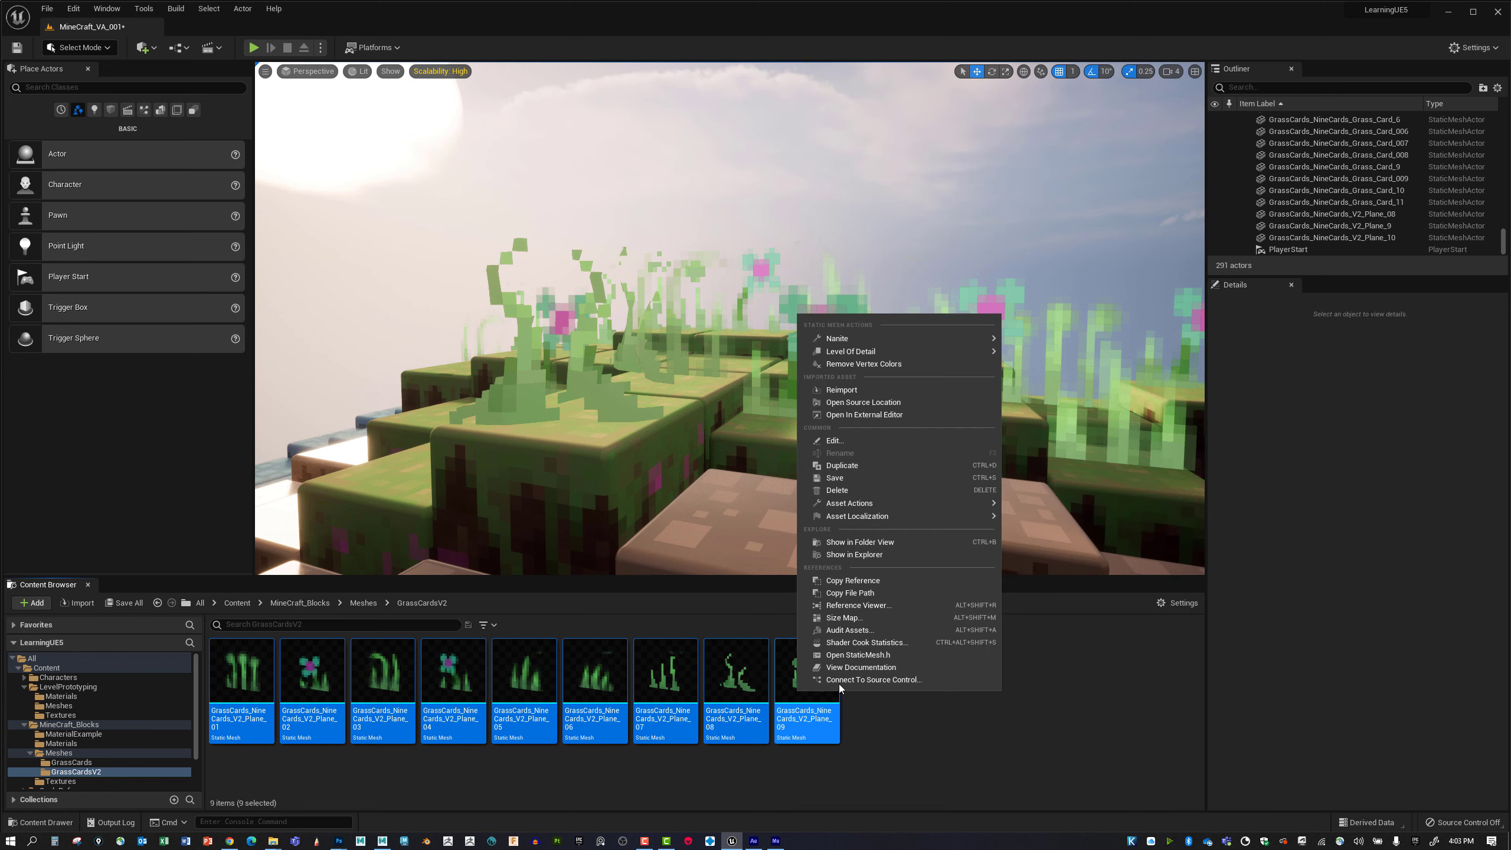
pyautogui.click(850, 390)
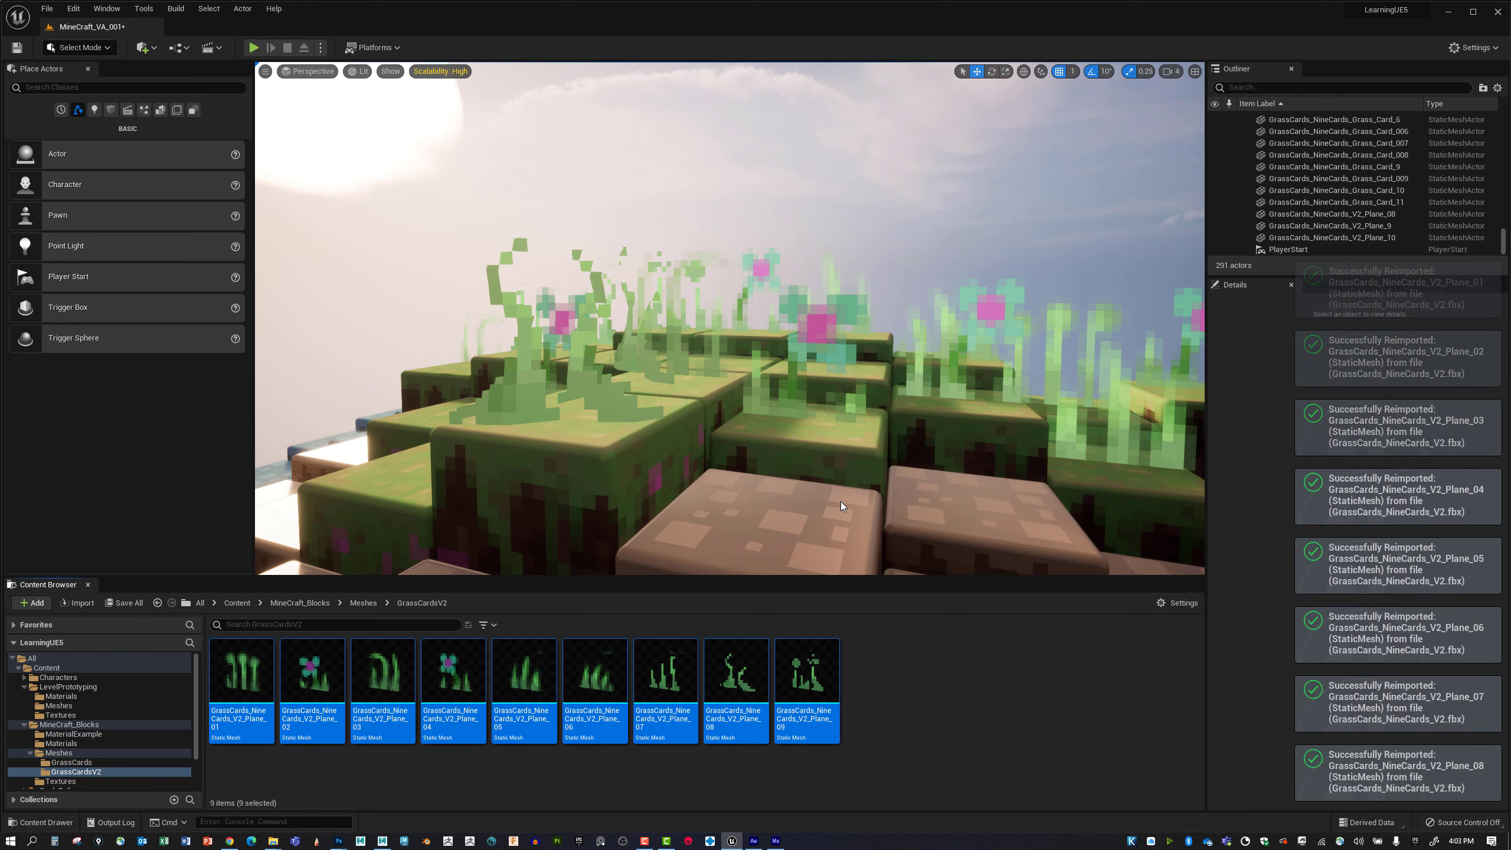
# Set the overall engine scalability quality to Medium to preview the grass at lower settings.
pyautogui.moveTo(843, 504); pyautogui.dragTo(744, 507, button='right')
pyautogui.moveTo(791, 464); pyautogui.dragTo(746, 535, button='middle')
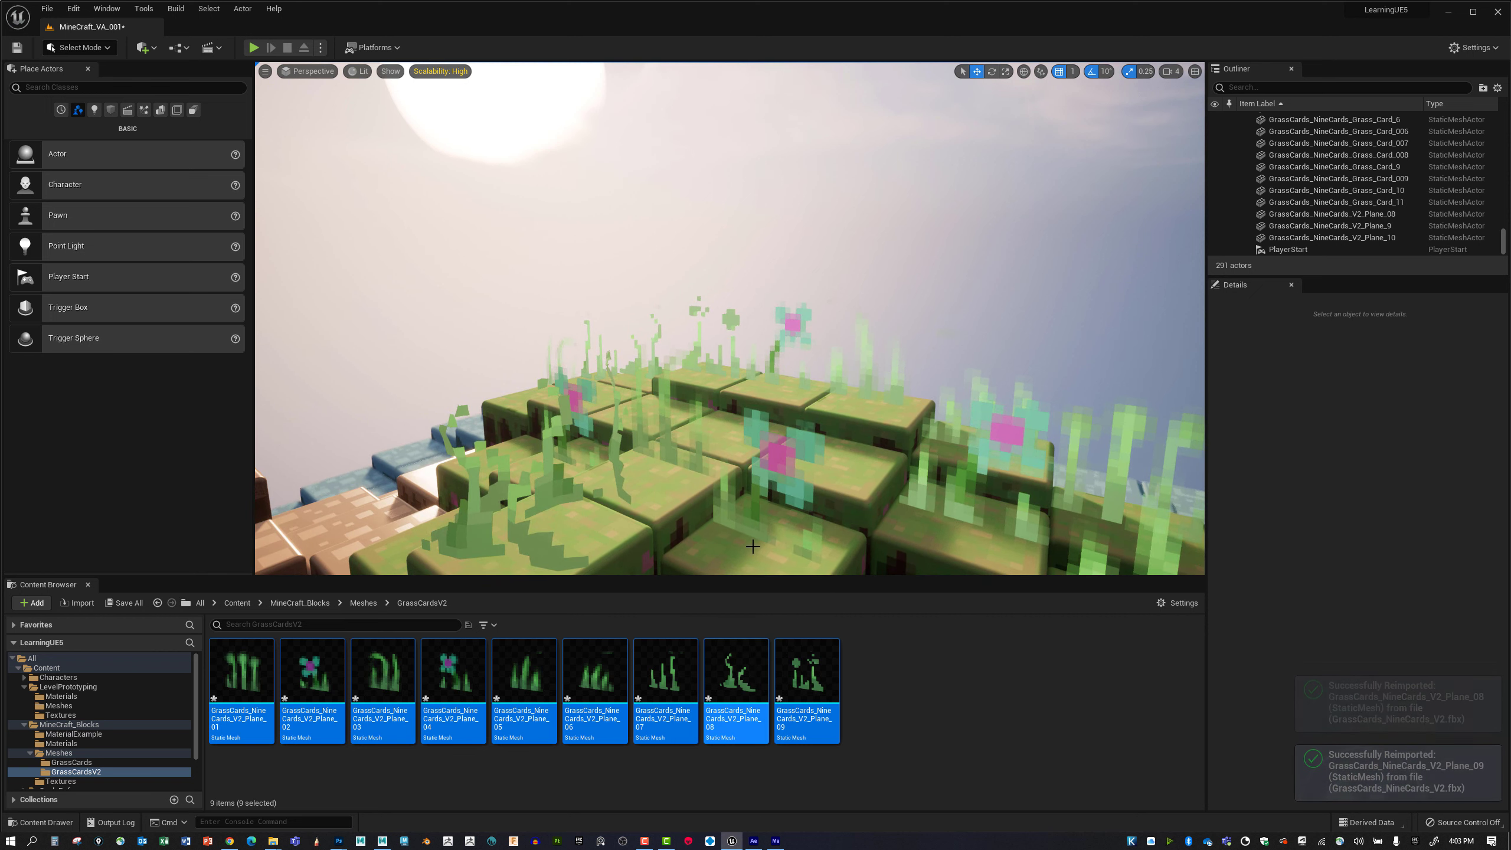
pyautogui.moveTo(746, 500); pyautogui.dragTo(702, 488, button='right')
pyautogui.press('q')
pyautogui.click(1474, 48)
pyautogui.moveTo(1401, 212)
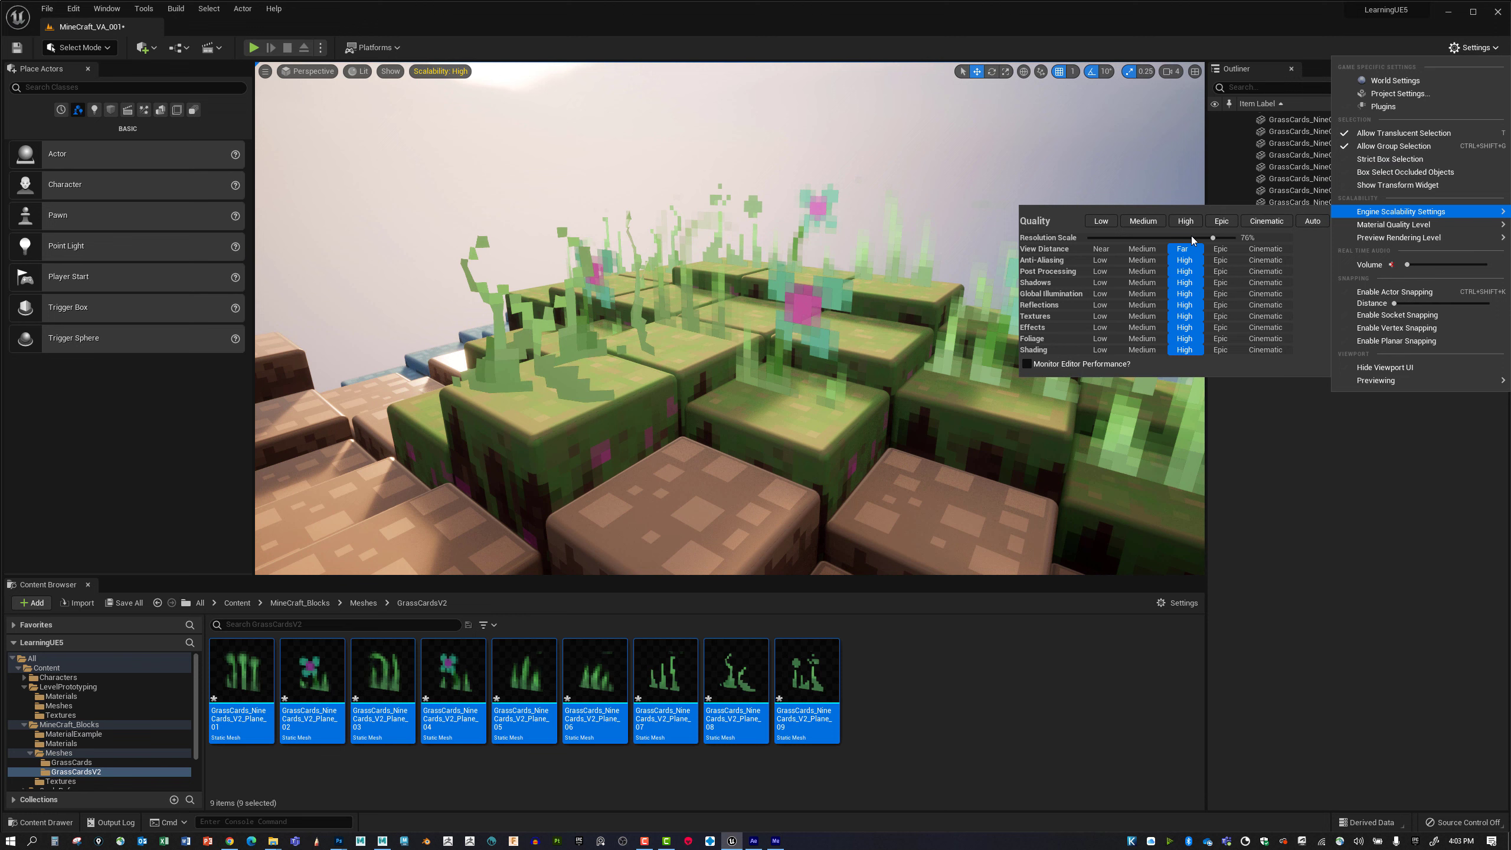
pyautogui.click(1161, 224)
# Inspect the grass up close, and set the overall engine scalability quality to Cinematic.
pyautogui.moveTo(809, 291); pyautogui.dragTo(886, 260, button='right')
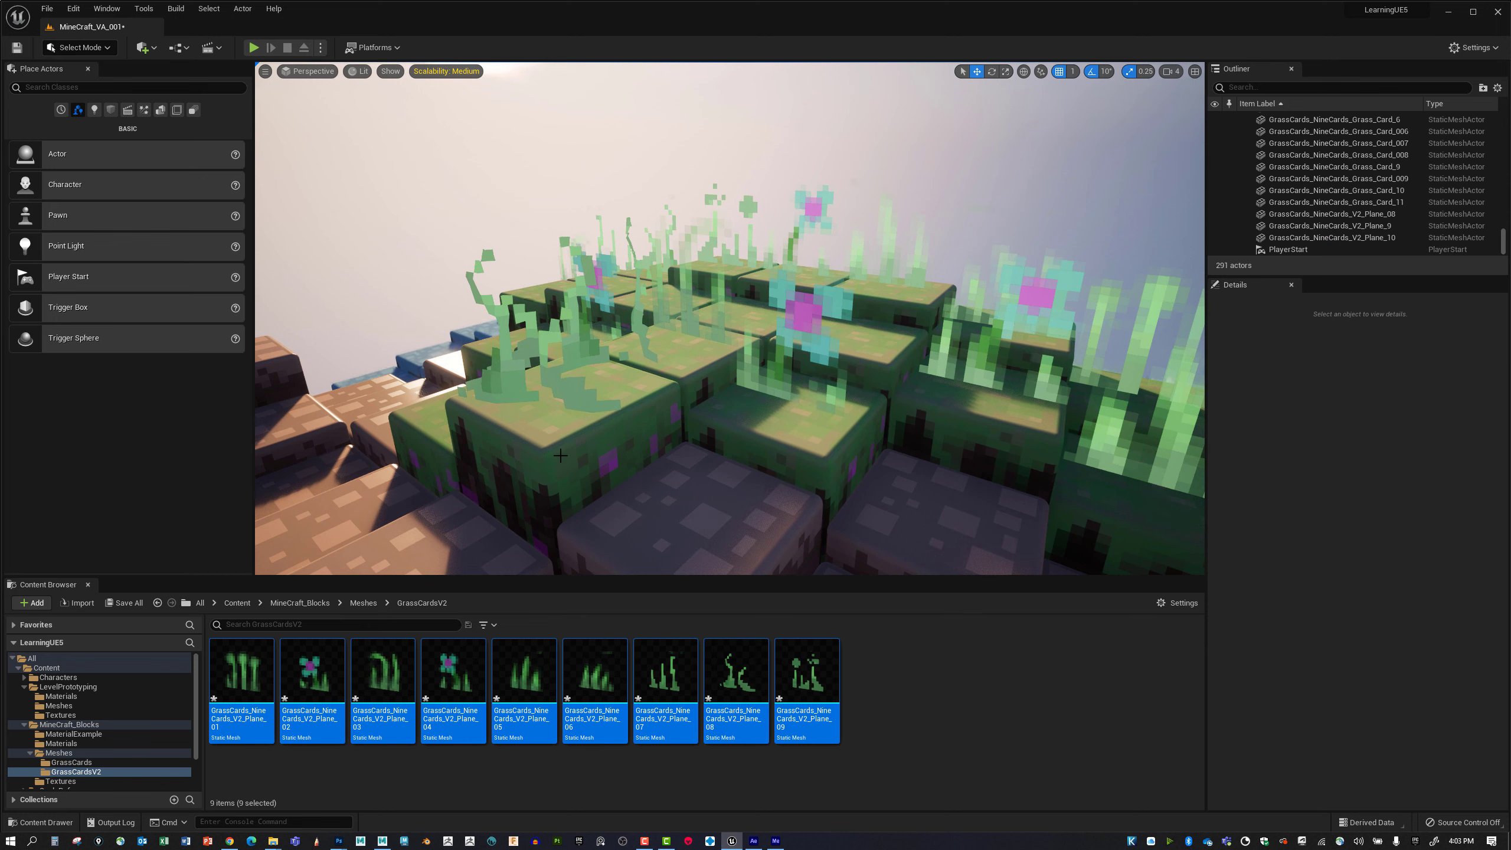
pyautogui.click(512, 369)
pyautogui.moveTo(512, 369); pyautogui.dragTo(589, 416, button='right')
pyautogui.click(735, 438)
pyautogui.press('Escape')
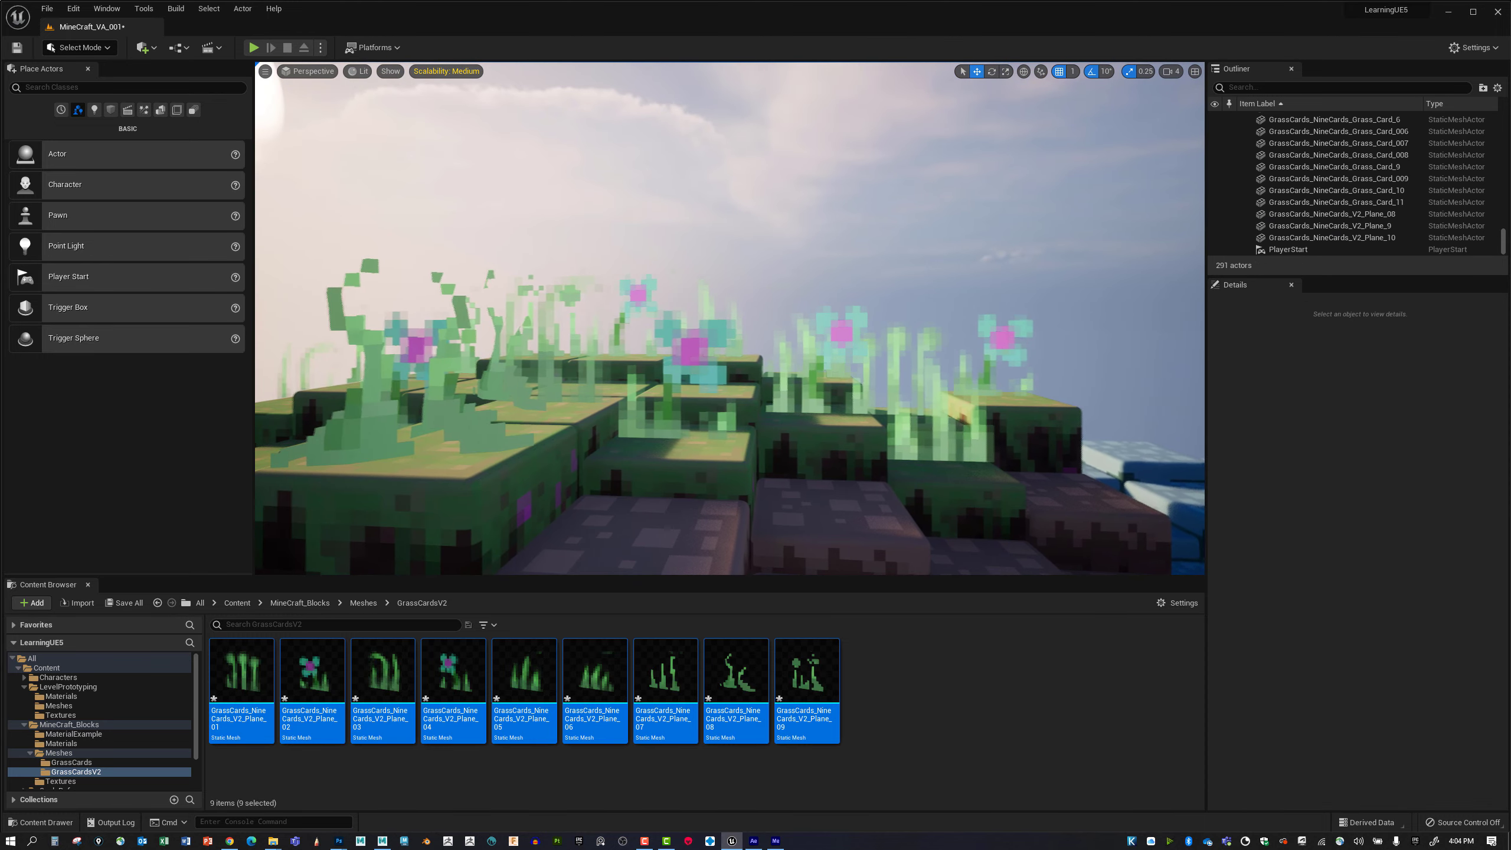
pyautogui.moveTo(815, 441); pyautogui.dragTo(747, 476, button='right')
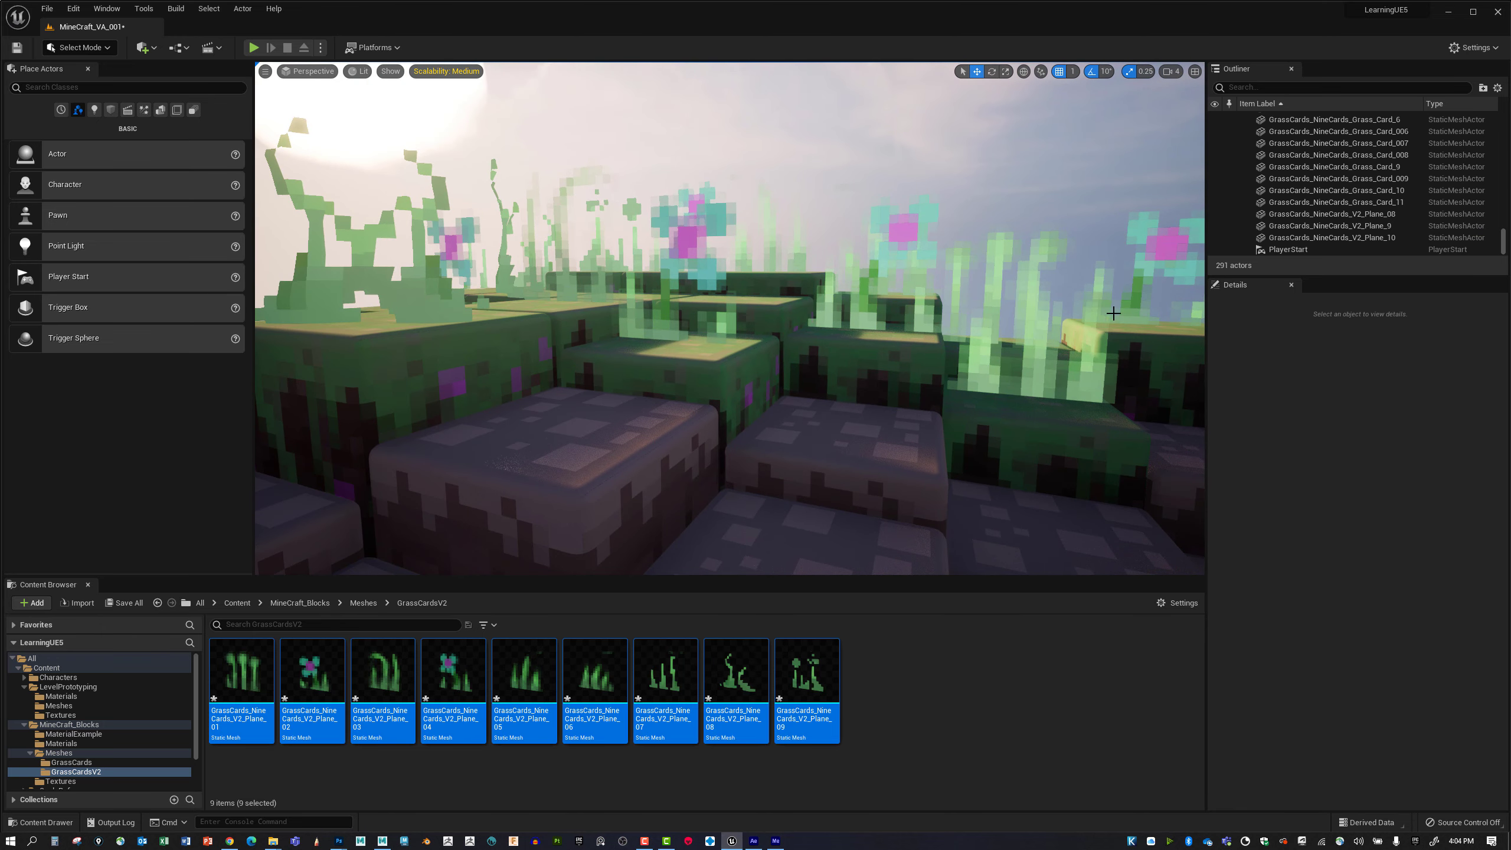
pyautogui.click(1474, 48)
pyautogui.moveTo(1416, 212)
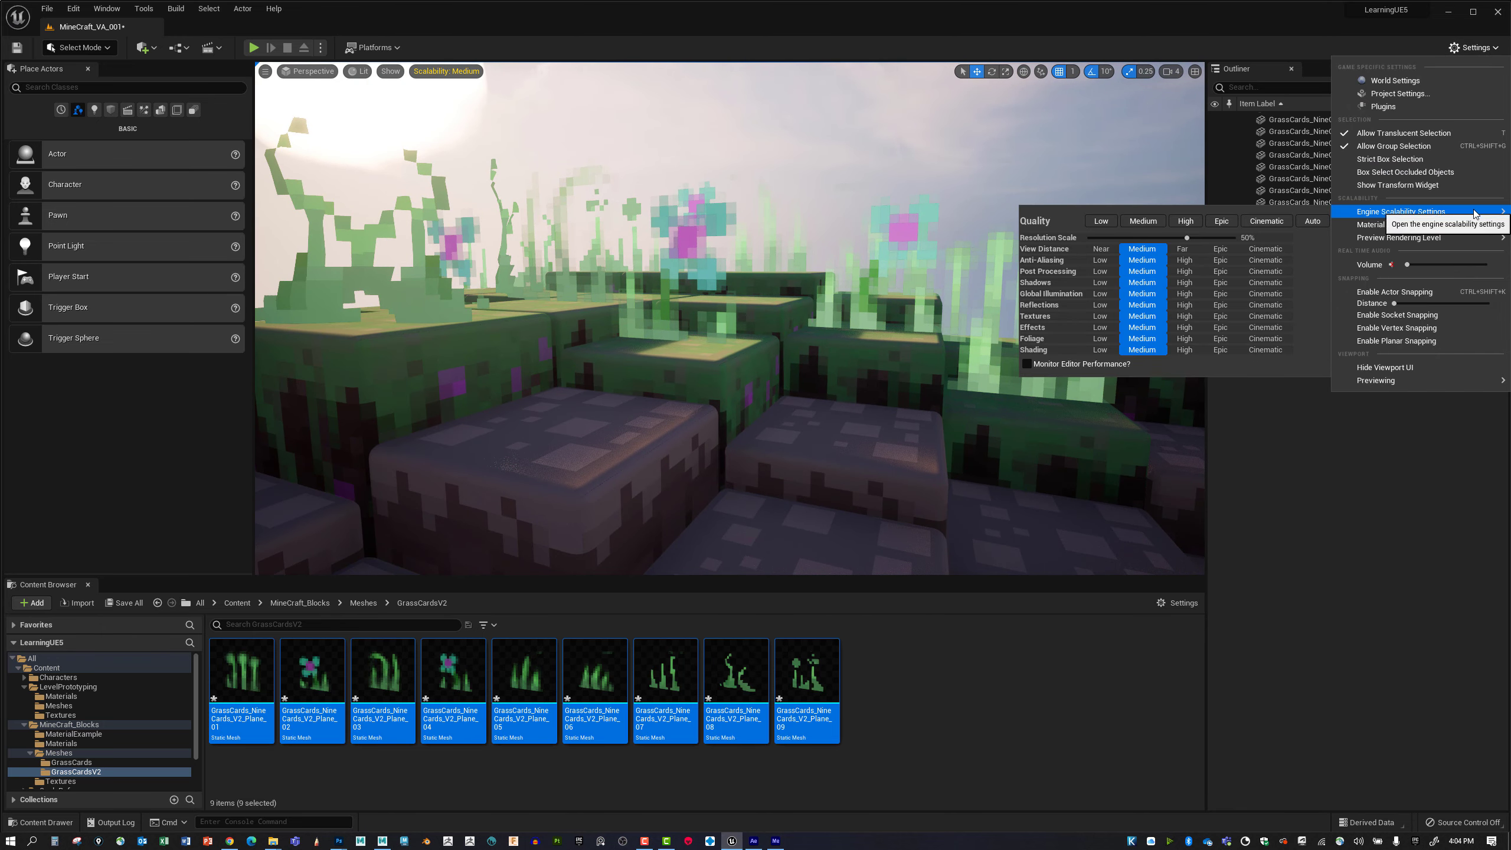
pyautogui.click(1260, 222)
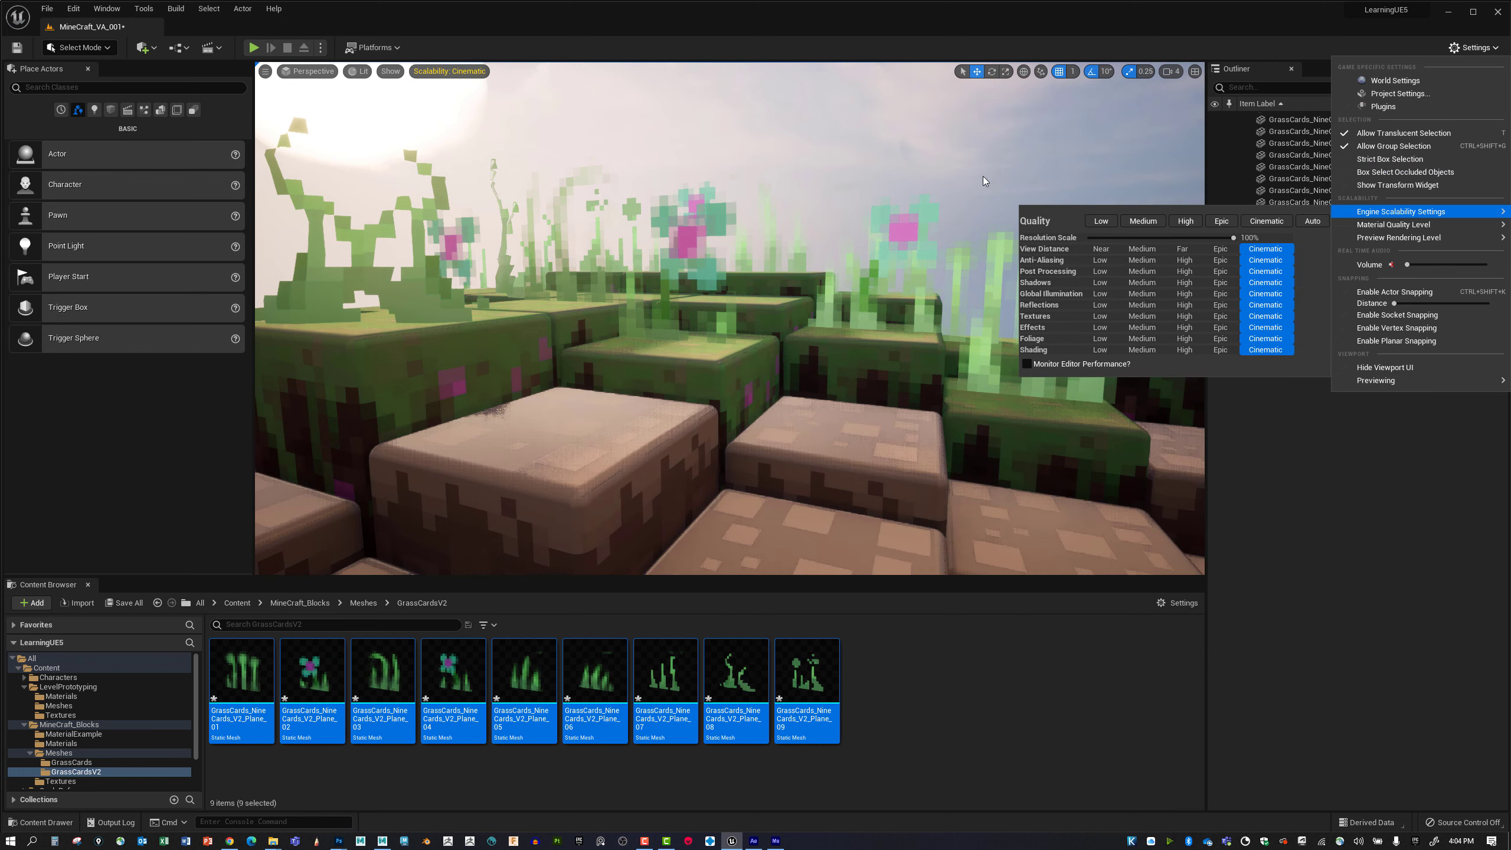
# Save the nine selected GrassCards_NineCards_V2 static meshes.
pyautogui.moveTo(839, 216); pyautogui.dragTo(807, 204, button='right')
pyautogui.press('s')
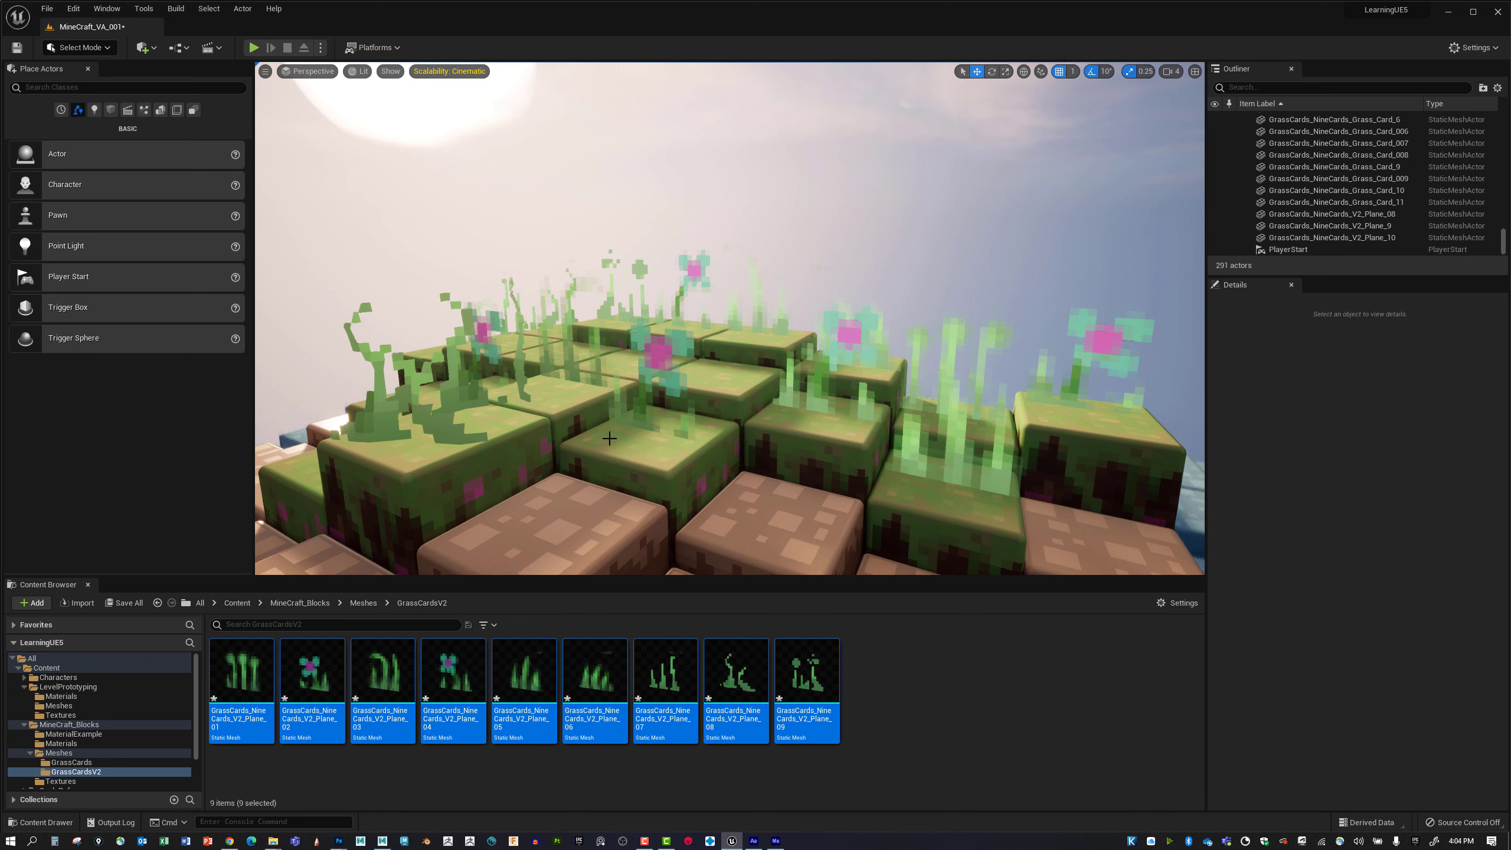
pyautogui.rightClick(804, 664)
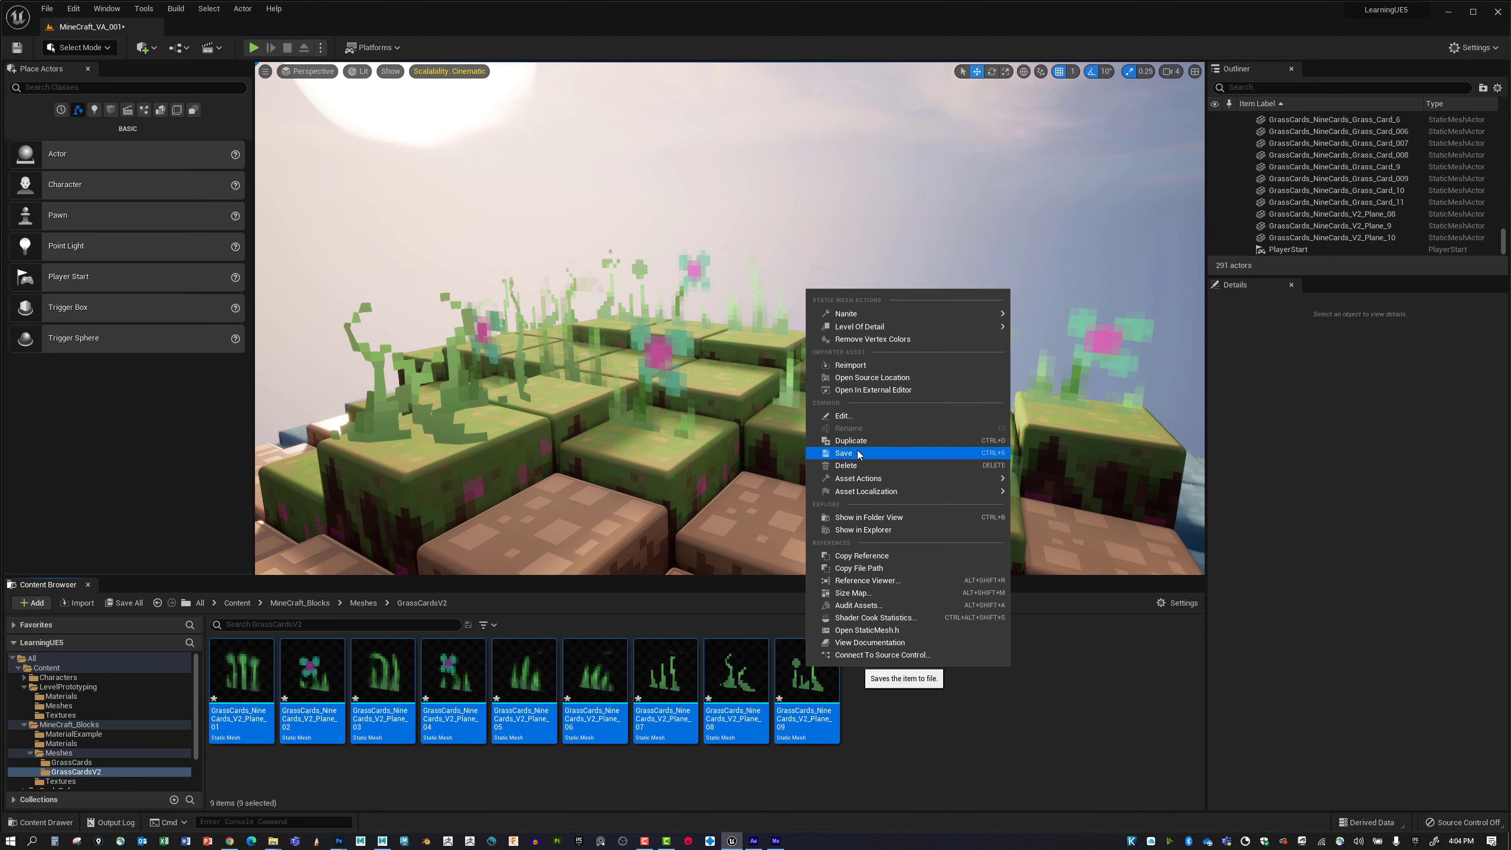
pyautogui.click(857, 452)
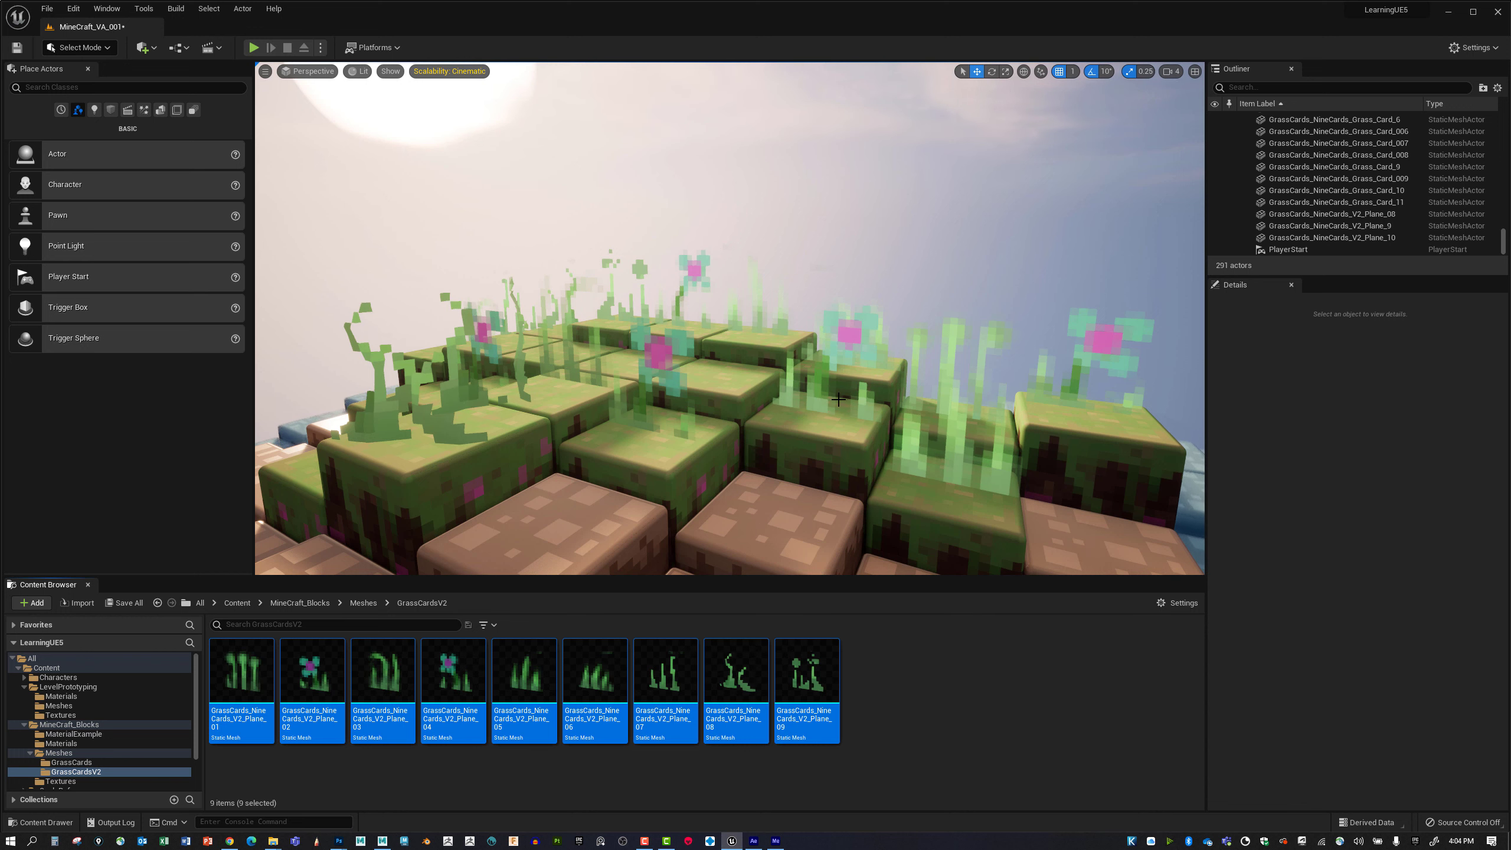
# Examine the grass cards and surrounding block terrain from farther away and from several angles.
pyautogui.moveTo(729, 334); pyautogui.dragTo(752, 429)
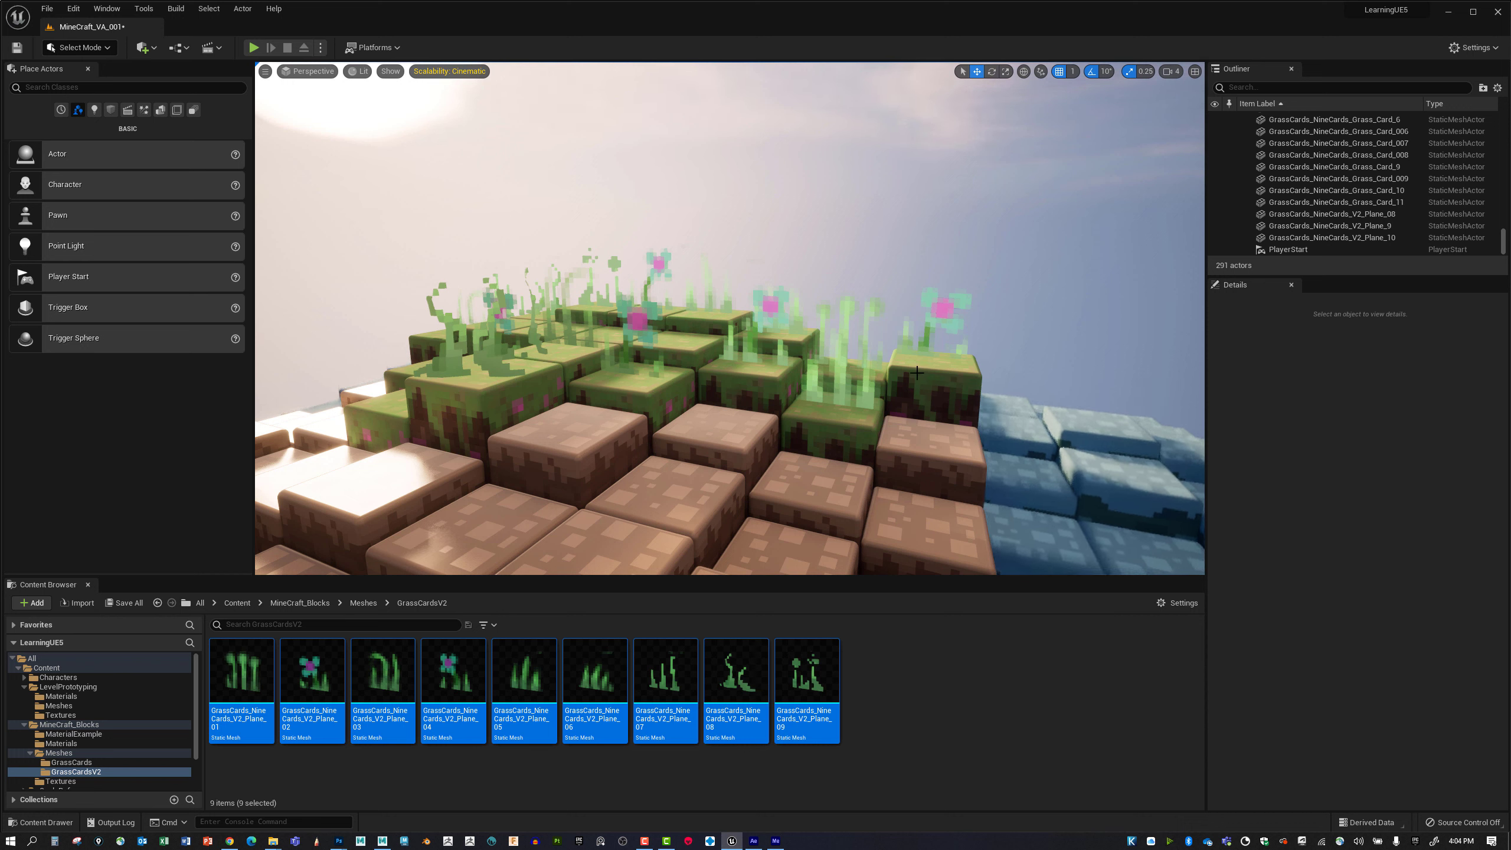
pyautogui.moveTo(909, 364); pyautogui.dragTo(908, 371, button='right')
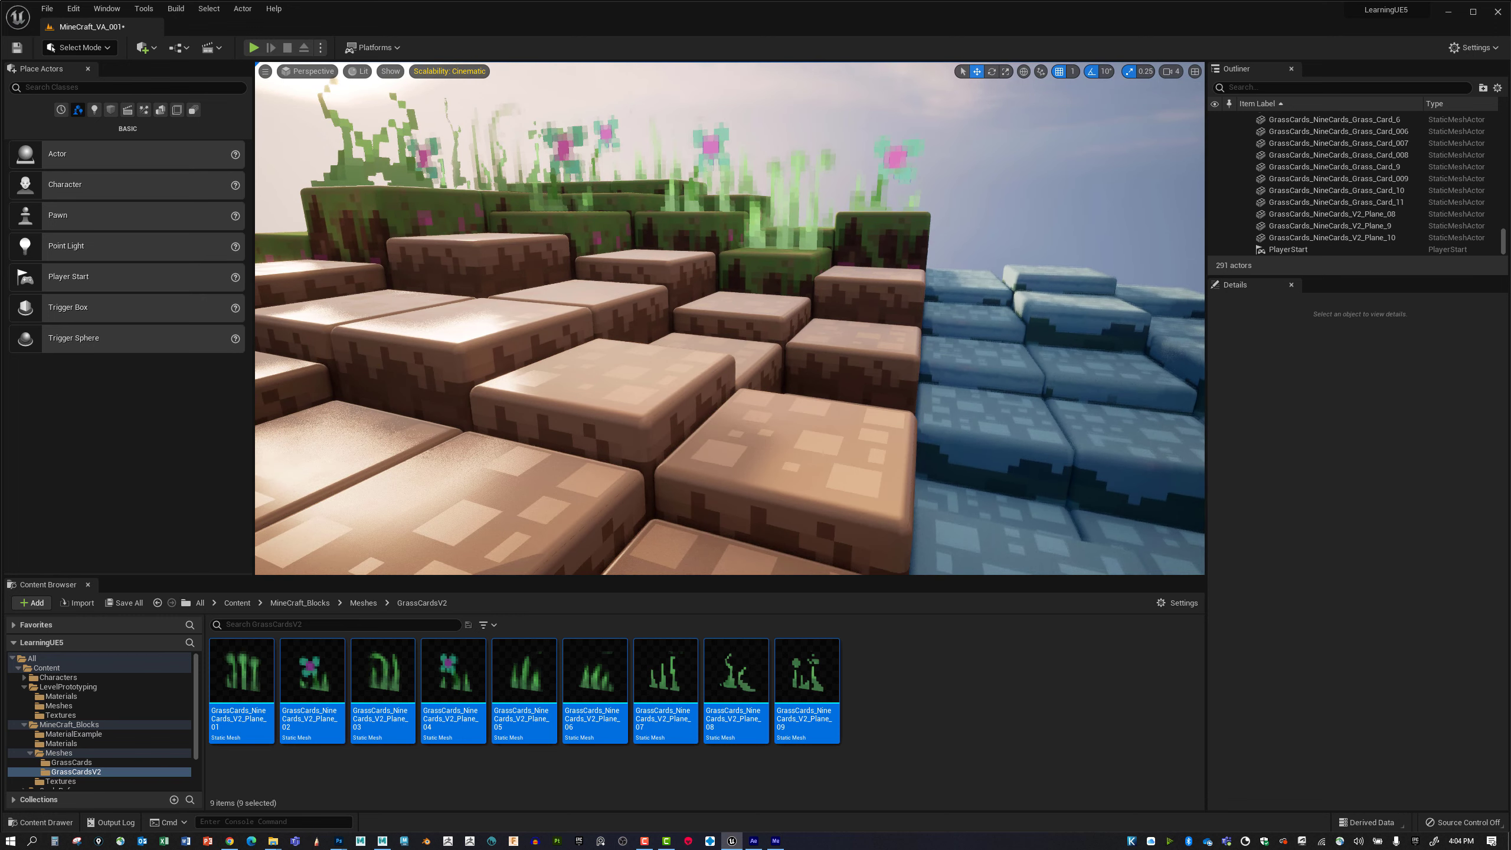
pyautogui.moveTo(908, 371); pyautogui.dragTo(900, 440)
pyautogui.moveTo(901, 440); pyautogui.dragTo(844, 366, button='right')
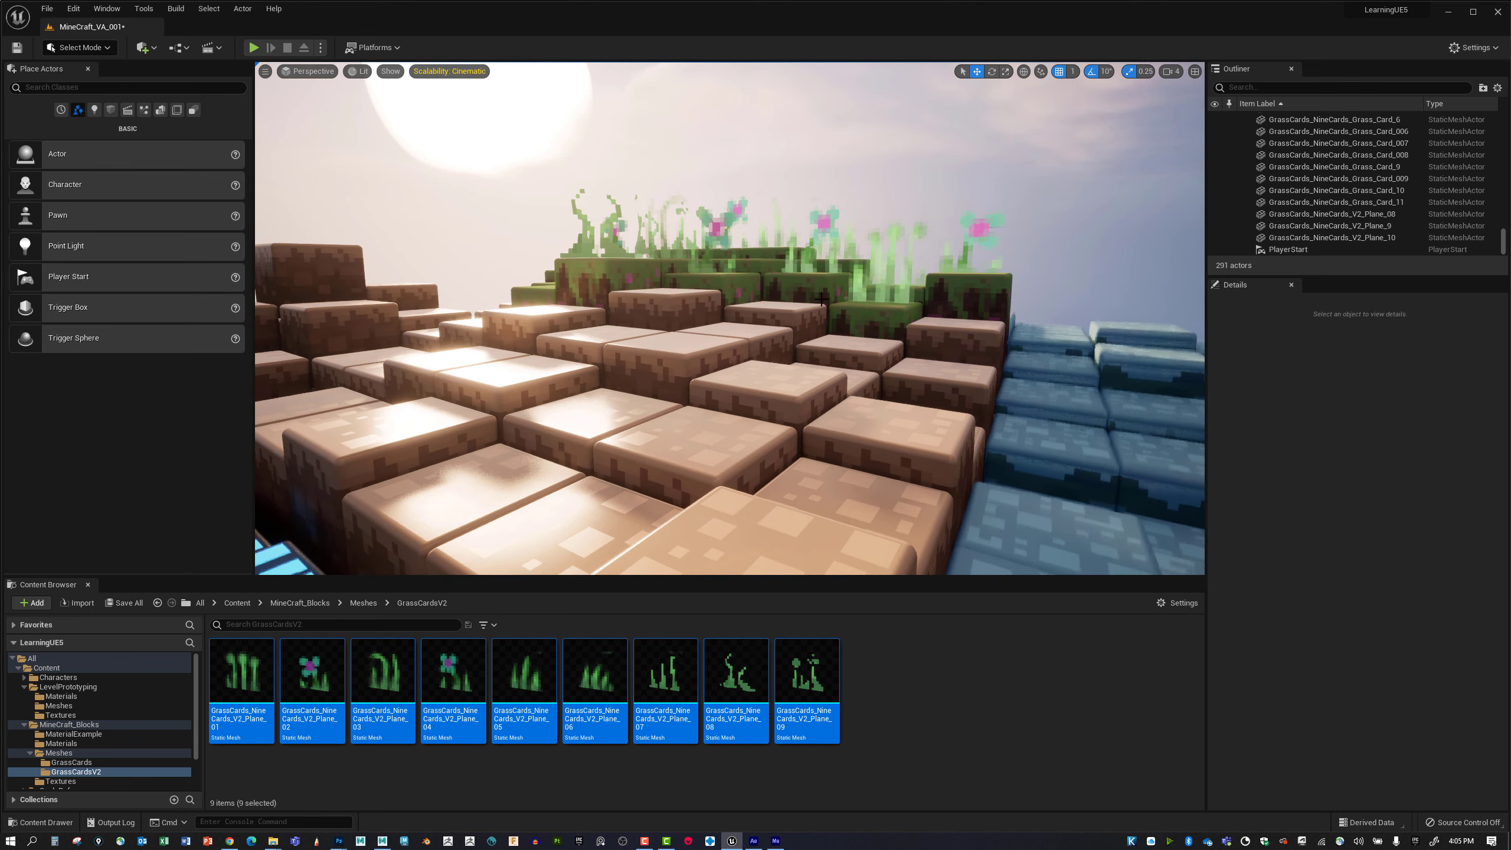